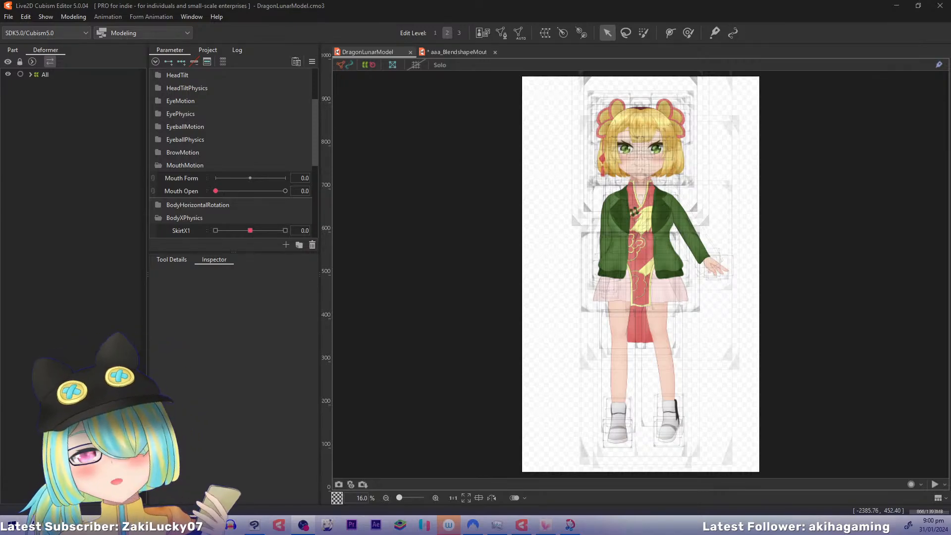
# Examine the dragon model's face up close and the mouth parameters in the aaa_BlendshapeMouthExample file
pyautogui.moveTo(644, 192); pyautogui.dragTo(621, 249)
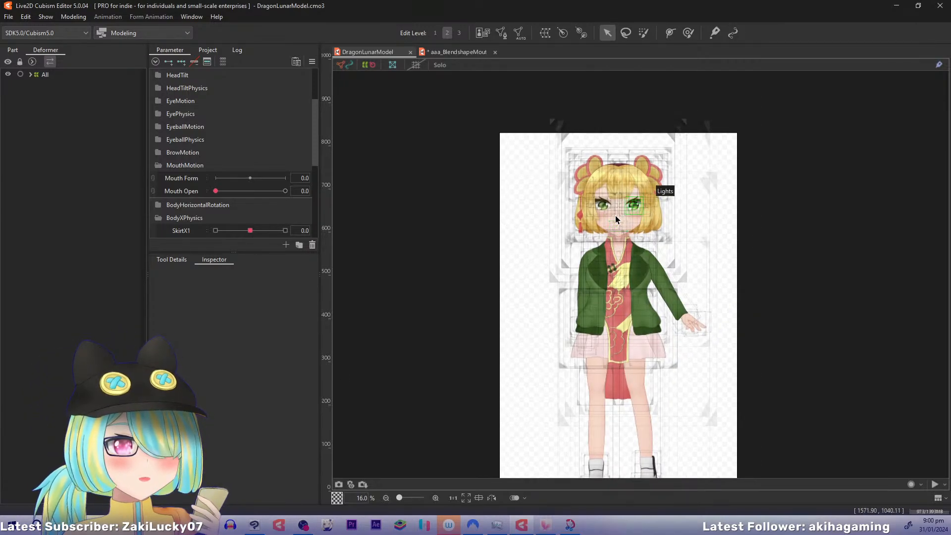
pyautogui.scroll(5, 614, 216)
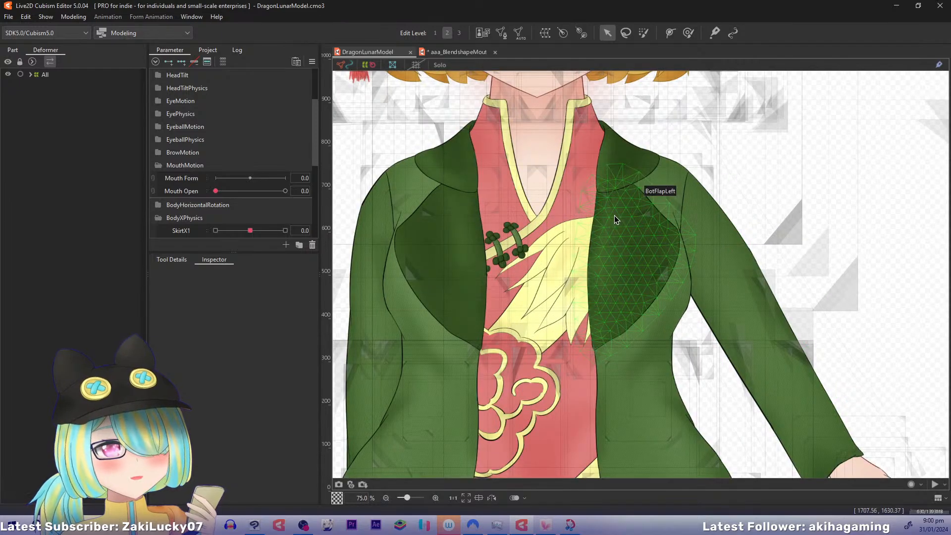
pyautogui.moveTo(596, 169); pyautogui.dragTo(692, 410)
pyautogui.moveTo(614, 322); pyautogui.dragTo(527, 328)
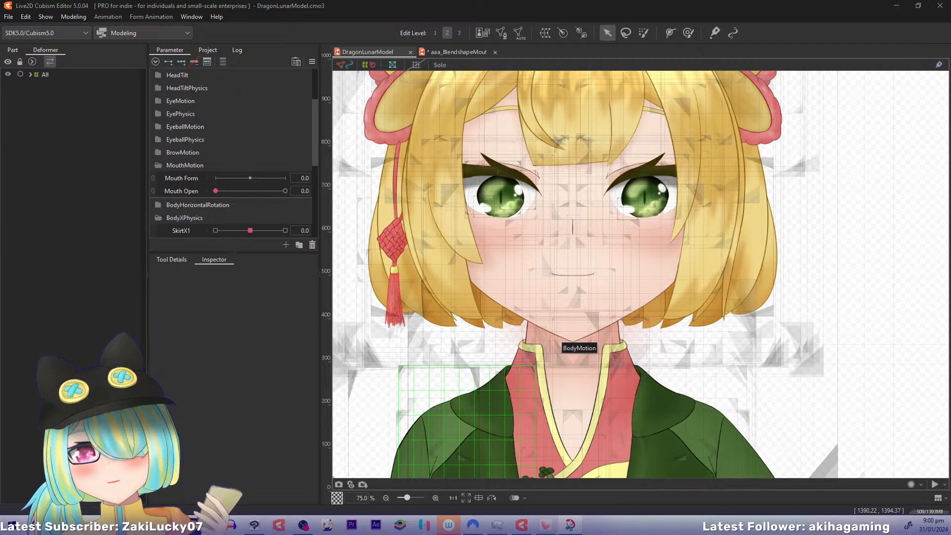
pyautogui.moveTo(285, 133)
pyautogui.mouseDown()
pyautogui.moveTo(423, 65)
pyautogui.moveTo(548, 114)
pyautogui.moveTo(2, 116)
pyautogui.moveTo(223, 154)
pyautogui.moveTo(0, 149)
pyautogui.mouseUp()
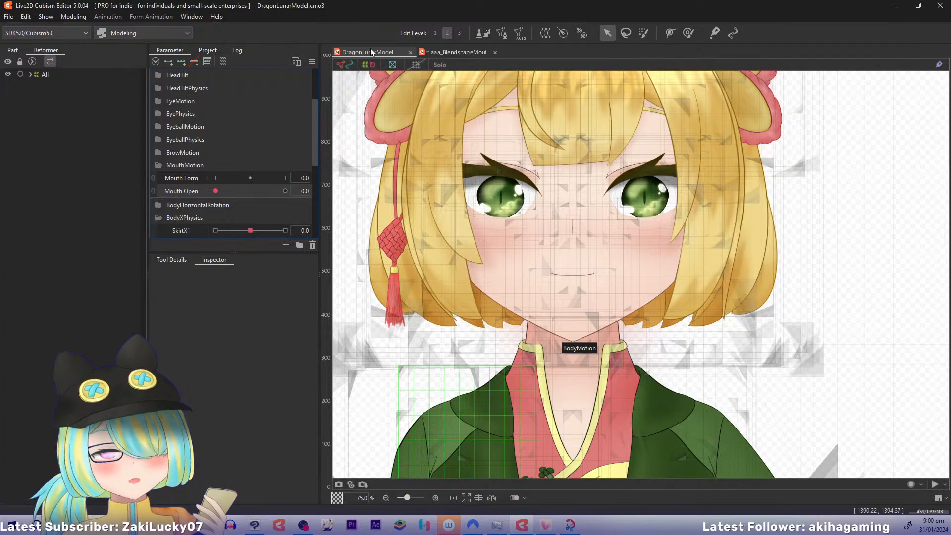
pyautogui.click(465, 52)
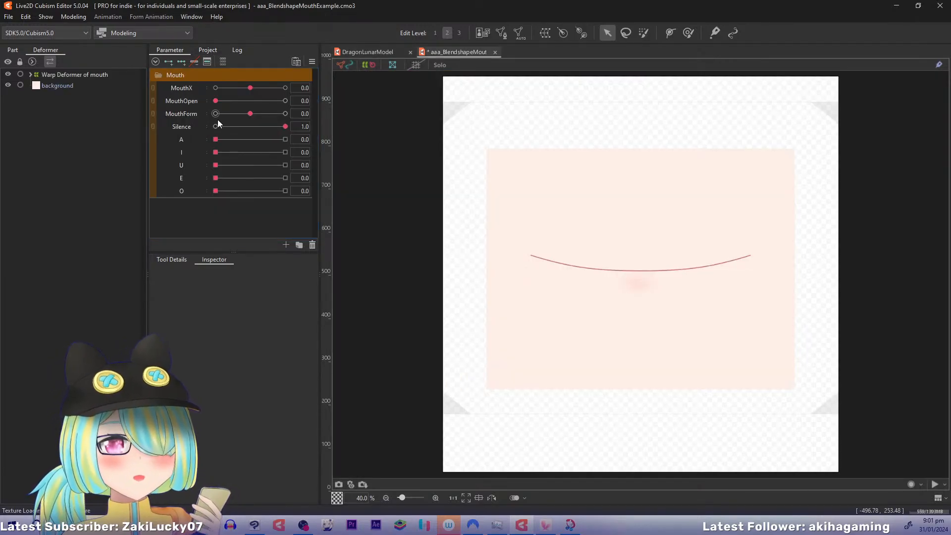
pyautogui.moveTo(221, 100); pyautogui.dragTo(100, 112)
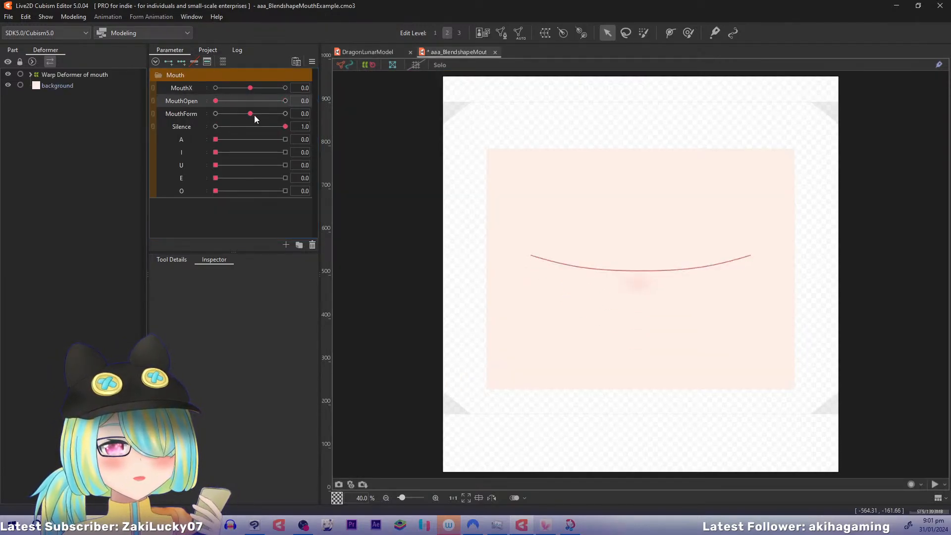
pyautogui.moveTo(255, 115); pyautogui.dragTo(200, 129)
# In DragonLunarModel, place Mouth Open above Mouth Form in the MouthMotion folder and replicate the Mouth Form parameter
pyautogui.click(354, 56)
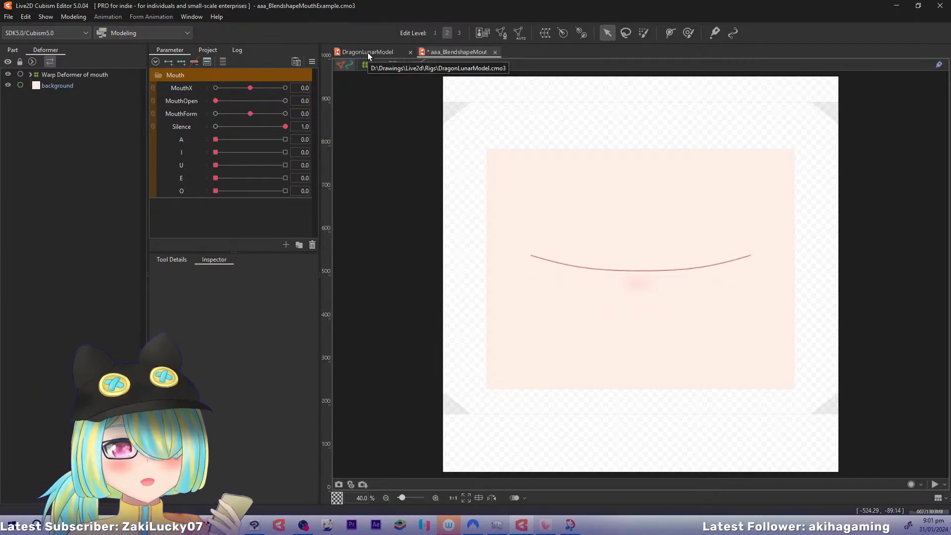
pyautogui.click(362, 52)
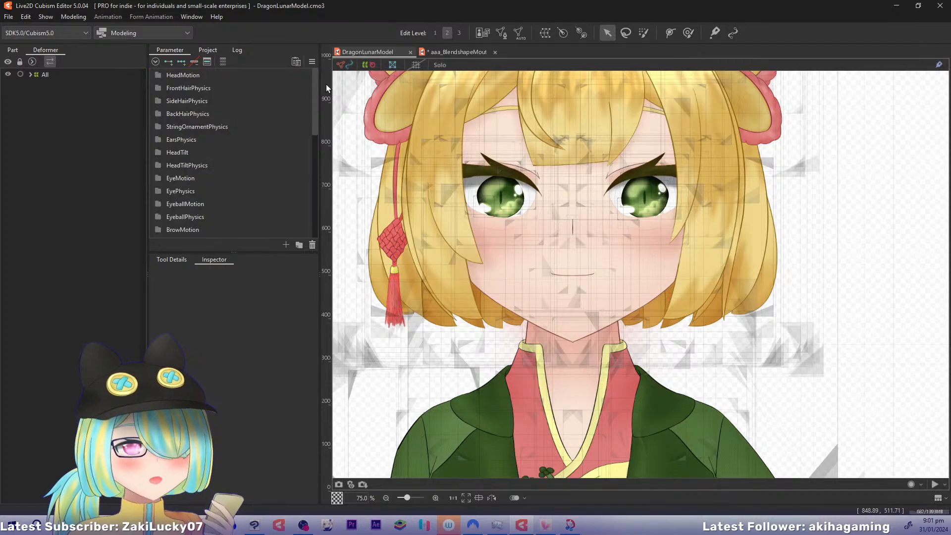
pyautogui.moveTo(313, 98); pyautogui.dragTo(325, 153)
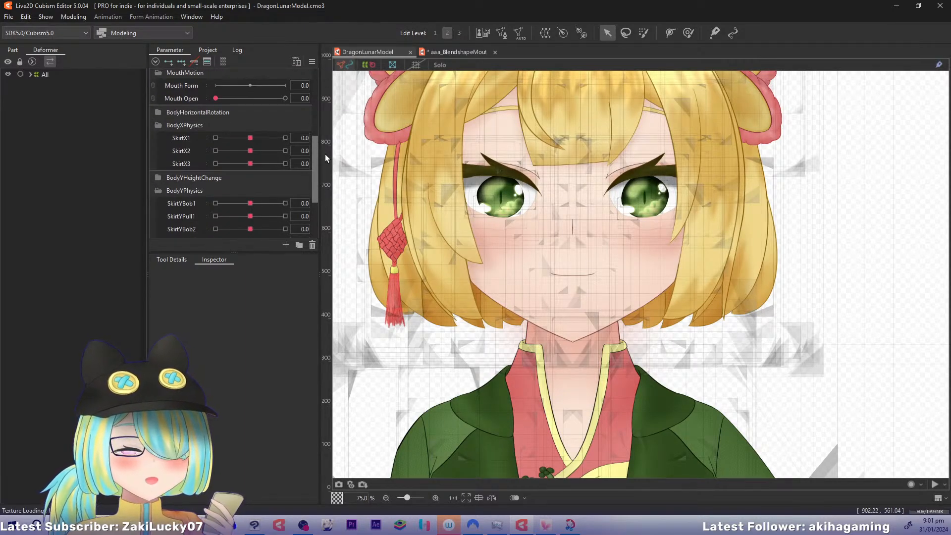
pyautogui.moveTo(195, 94); pyautogui.dragTo(190, 104)
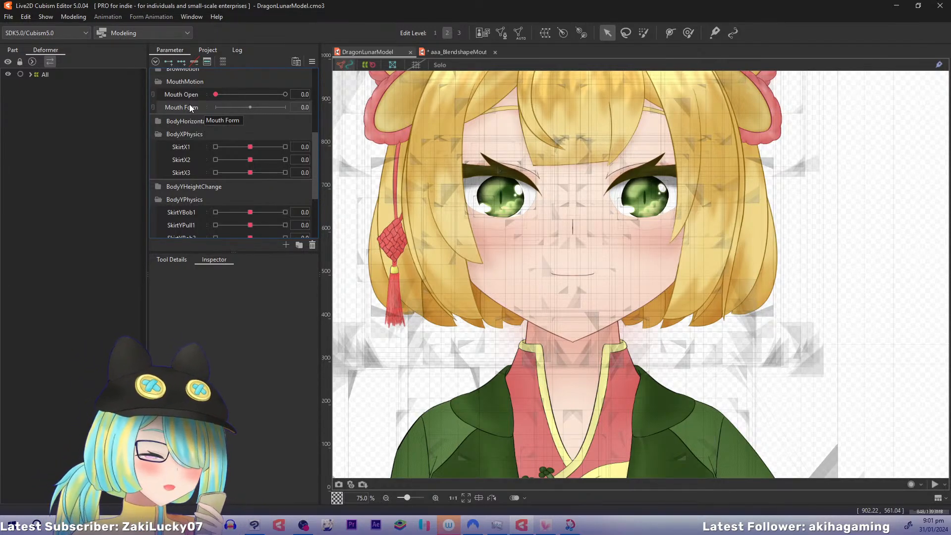
pyautogui.rightClick(190, 108)
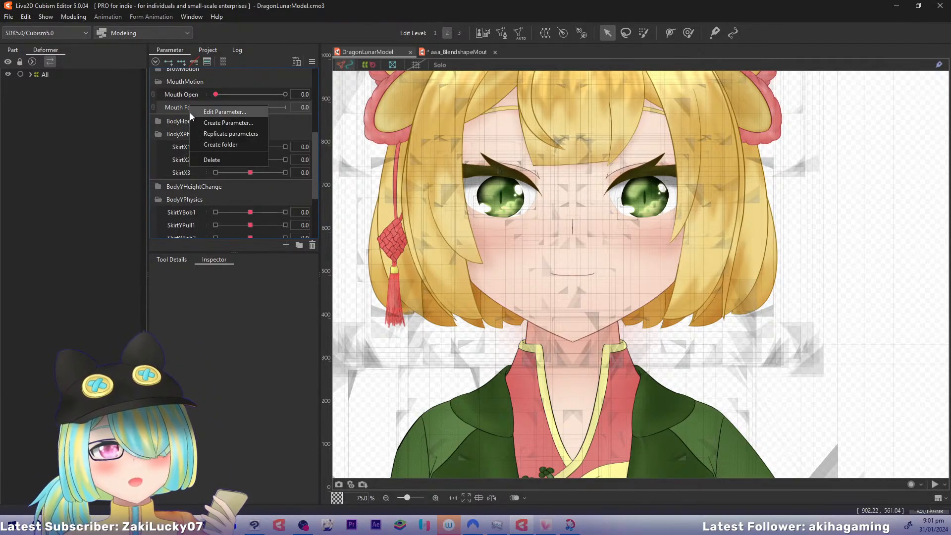
pyautogui.click(198, 135)
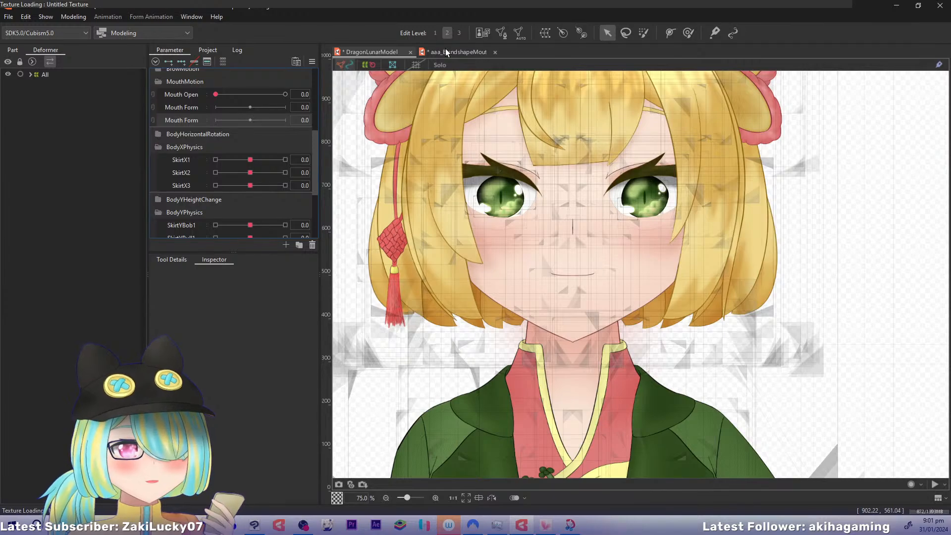
# Check the settings of the Silence parameter in the aaa_BlendshapeMouthExample file
pyautogui.click(445, 50)
pyautogui.rightClick(191, 126)
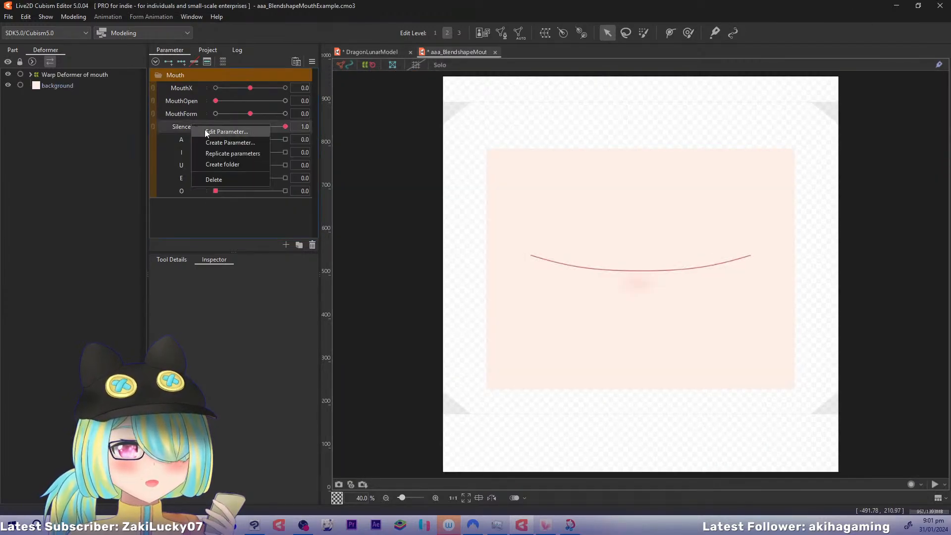
pyautogui.click(206, 131)
pyautogui.click(494, 323)
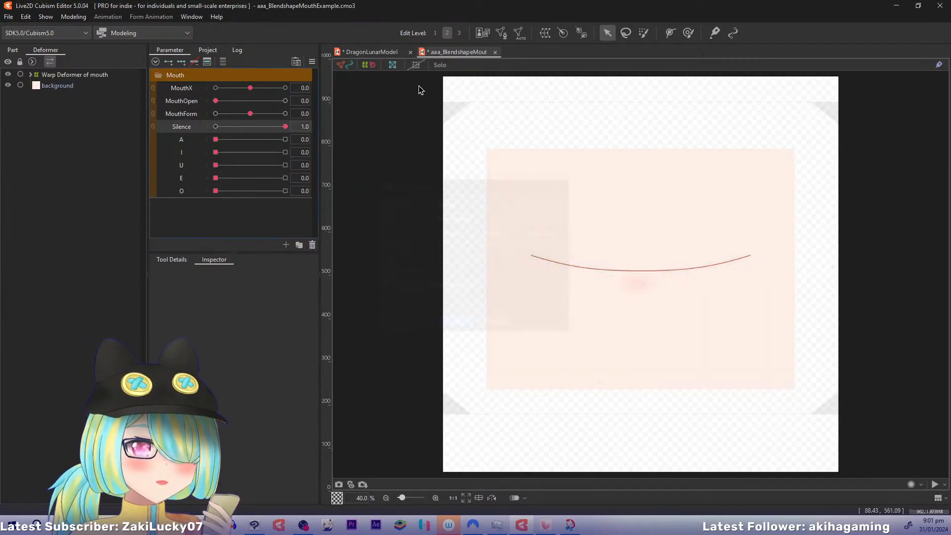
# Return to DragonLunarModel and collapse the BodyYPhysics and BodyXPhysics parameter folders
pyautogui.click(369, 51)
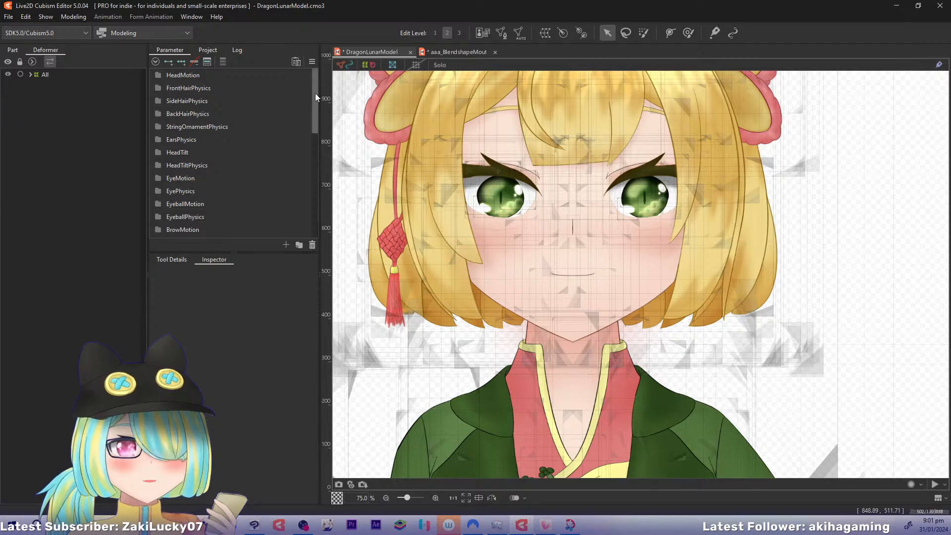
pyautogui.moveTo(315, 93); pyautogui.dragTo(326, 159)
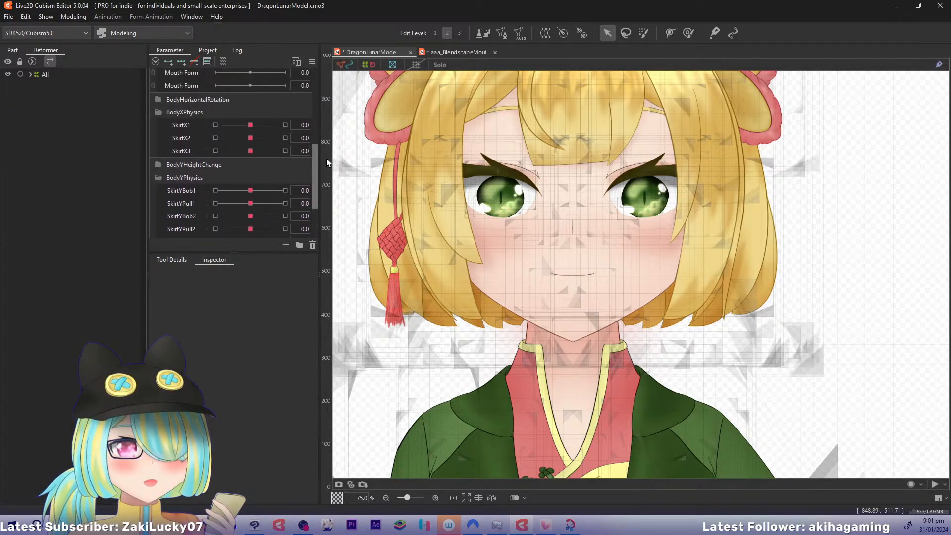
pyautogui.click(158, 179)
pyautogui.click(159, 113)
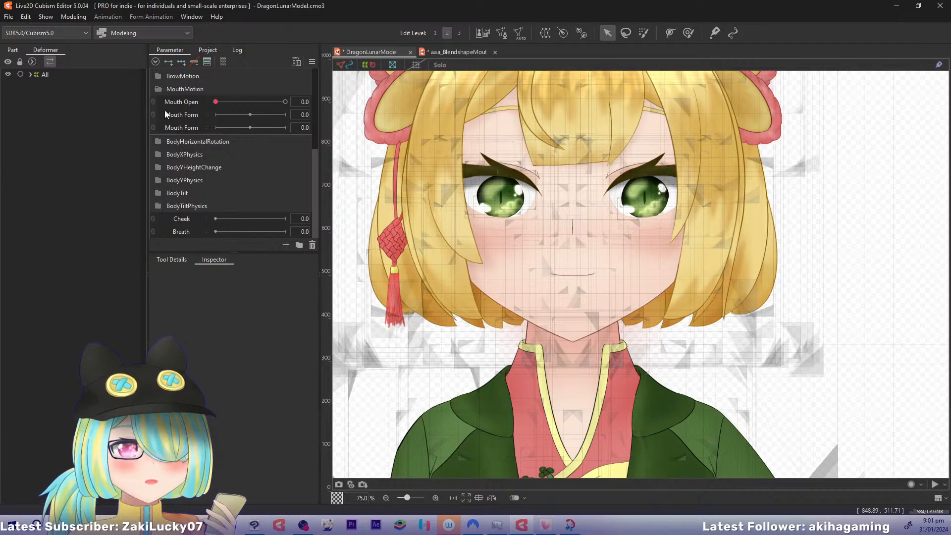
pyautogui.click(157, 205)
pyautogui.click(159, 204)
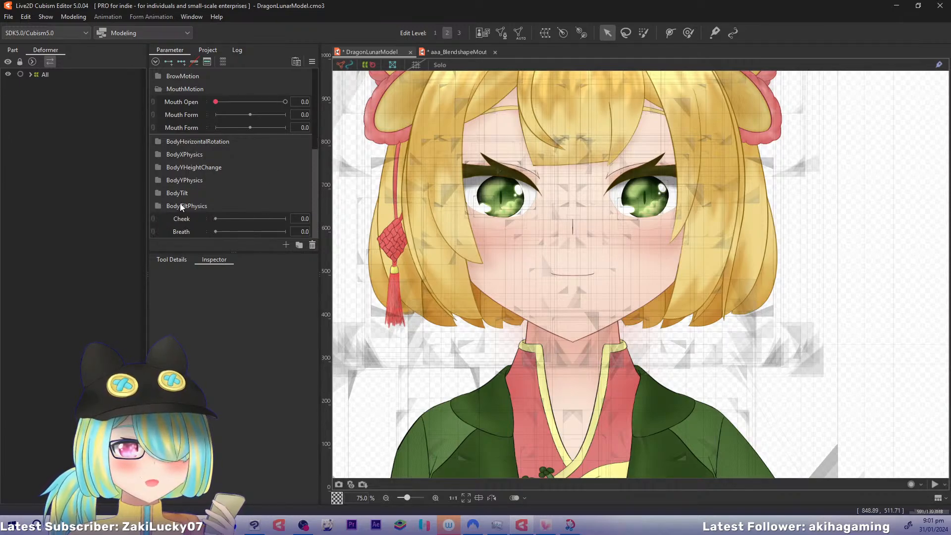
# Set the label color of the HeadMotion parameter folder to Red
pyautogui.moveTo(314, 171); pyautogui.dragTo(321, 90)
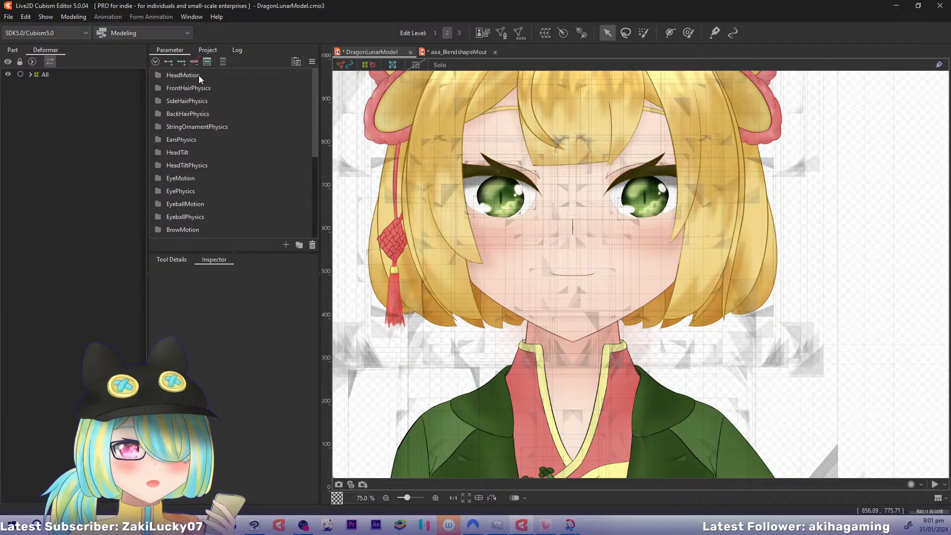
pyautogui.click(201, 76)
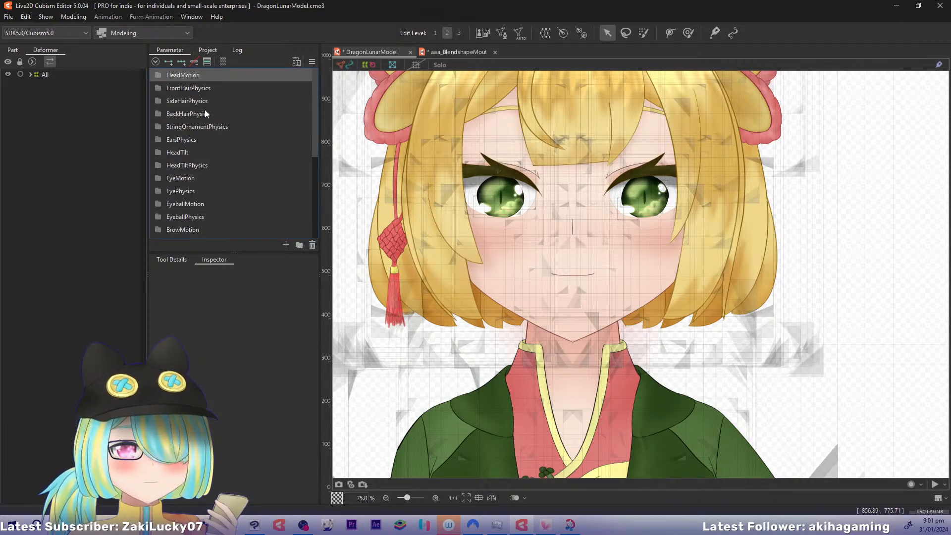
pyautogui.rightClick(199, 75)
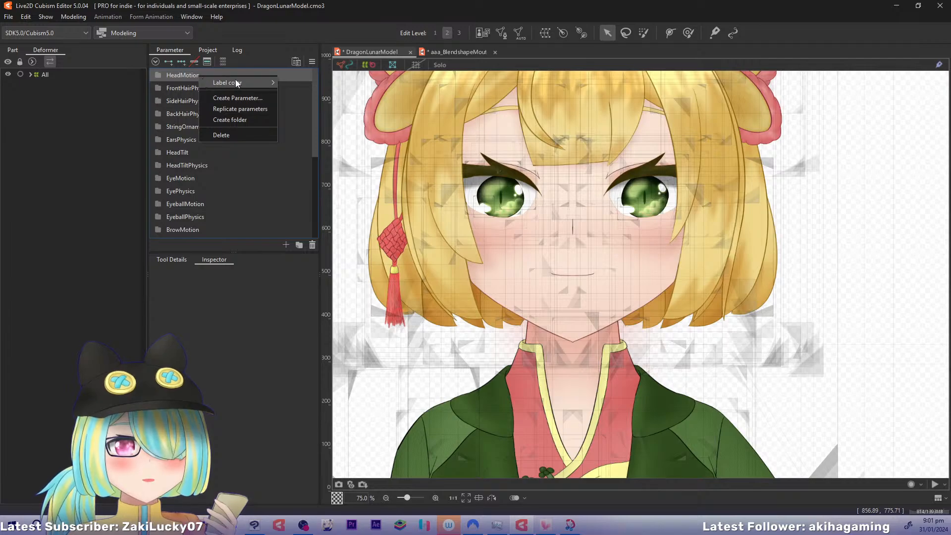
pyautogui.moveTo(263, 82)
pyautogui.click(297, 93)
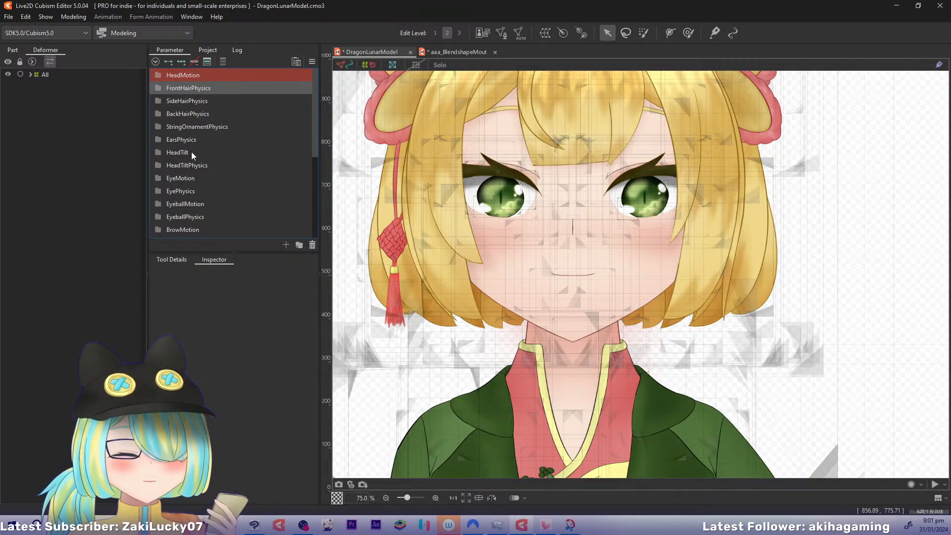
# Set the label color of the FrontHairPhysics through EarsPhysics folders to Orange
pyautogui.keyDown('shift'); pyautogui.click(195, 138); pyautogui.keyUp('shift')
pyautogui.rightClick(195, 138)
pyautogui.moveTo(238, 145)
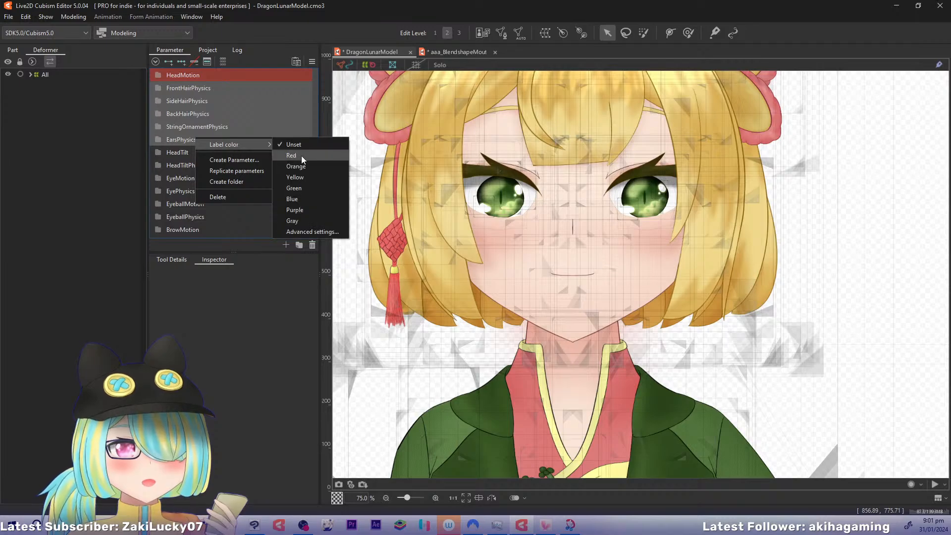
pyautogui.click(304, 166)
pyautogui.click(205, 153)
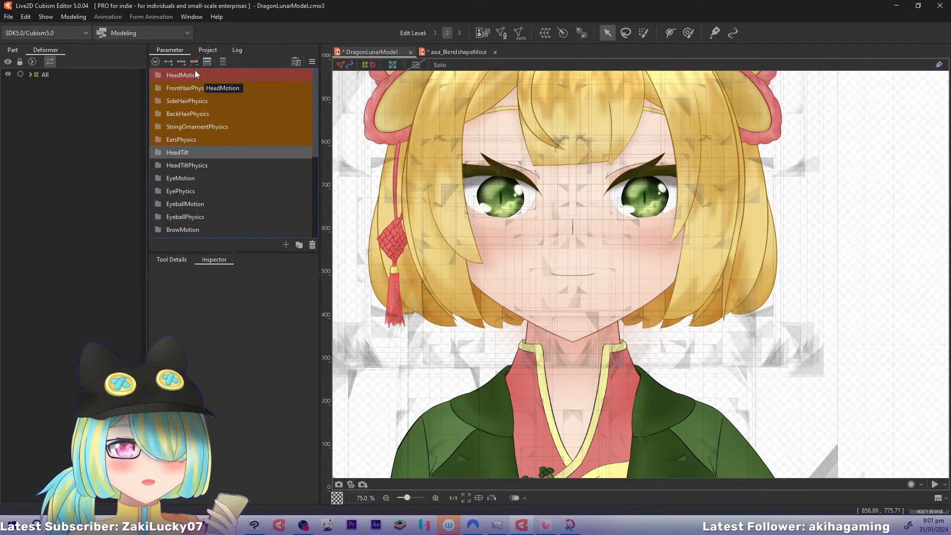
# Set the label color of all folders from HeadMotion through EarsPhysics to Red
pyautogui.click(197, 74)
pyautogui.keyDown('shift'); pyautogui.click(203, 139); pyautogui.keyUp('shift')
pyautogui.rightClick(203, 138)
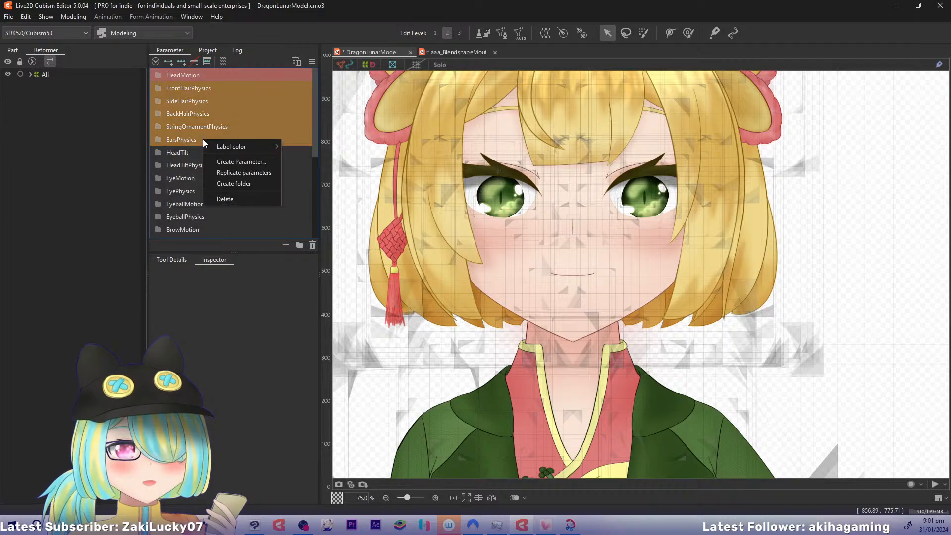
pyautogui.moveTo(241, 146)
pyautogui.click(301, 157)
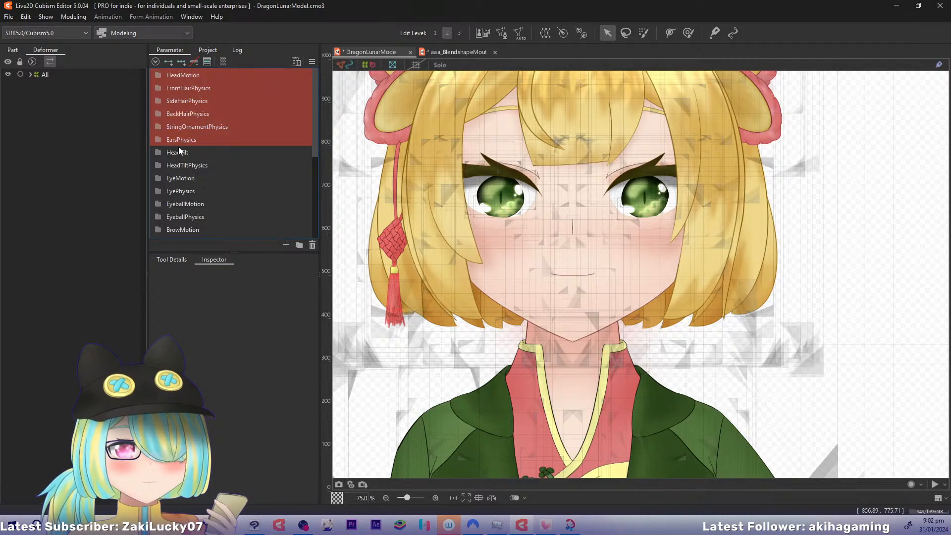
# Set the label color of the HeadTilt and HeadTiltPhysics folders to Orange
pyautogui.click(181, 152)
pyautogui.keyDown('shift'); pyautogui.click(182, 163); pyautogui.keyUp('shift')
pyautogui.rightClick(192, 155)
pyautogui.moveTo(248, 163)
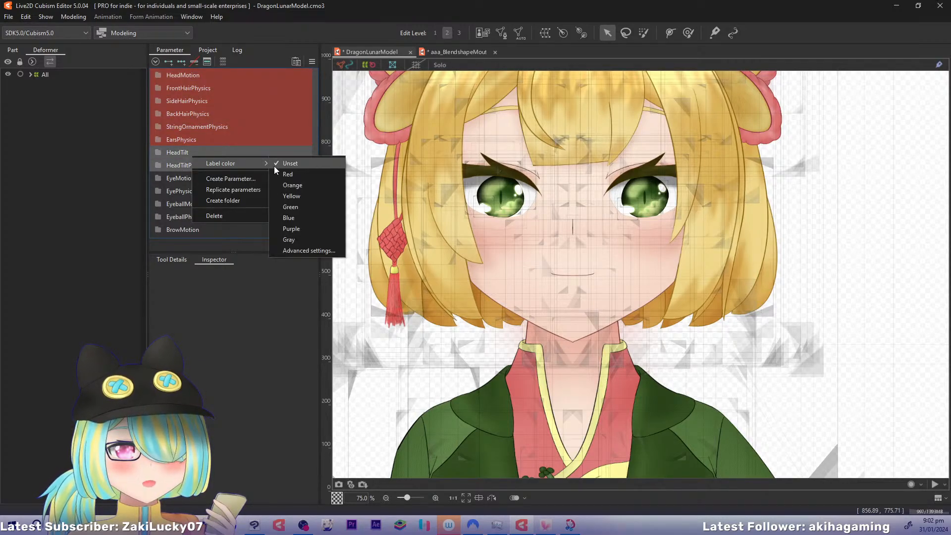
pyautogui.click(294, 185)
# Set the label color of the folders from EyeMotion through BrowMotion to Yellow
pyautogui.click(198, 179)
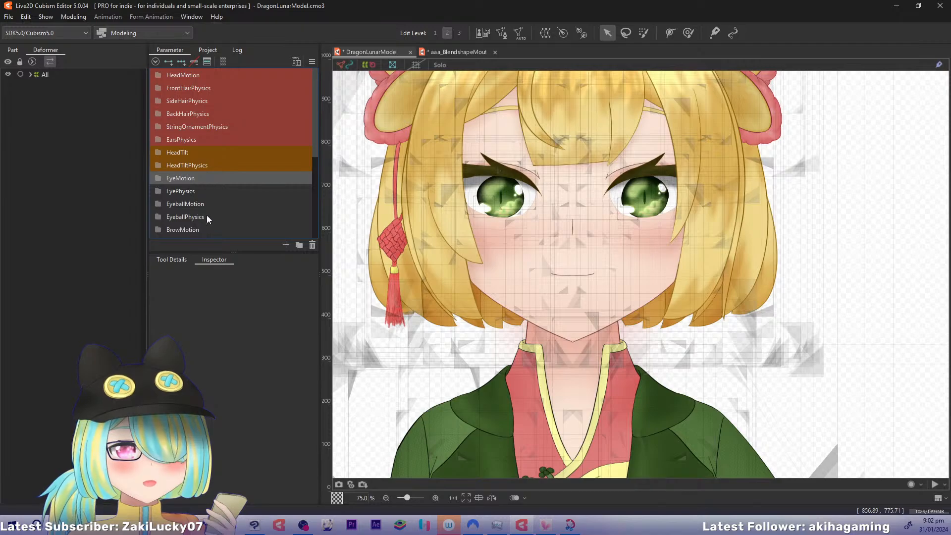
pyautogui.moveTo(314, 149); pyautogui.dragTo(309, 171)
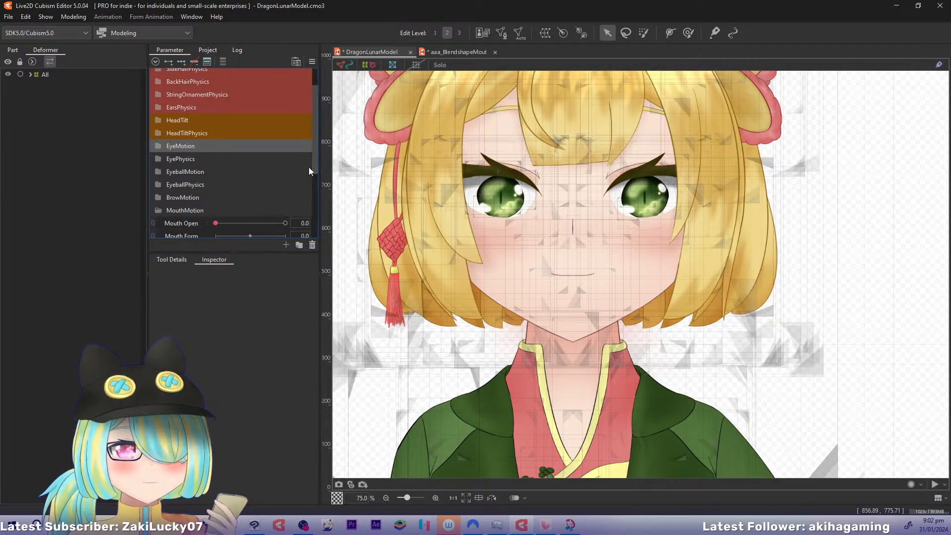
pyautogui.keyDown('shift'); pyautogui.click(197, 197); pyautogui.keyUp('shift')
pyautogui.rightClick(197, 196)
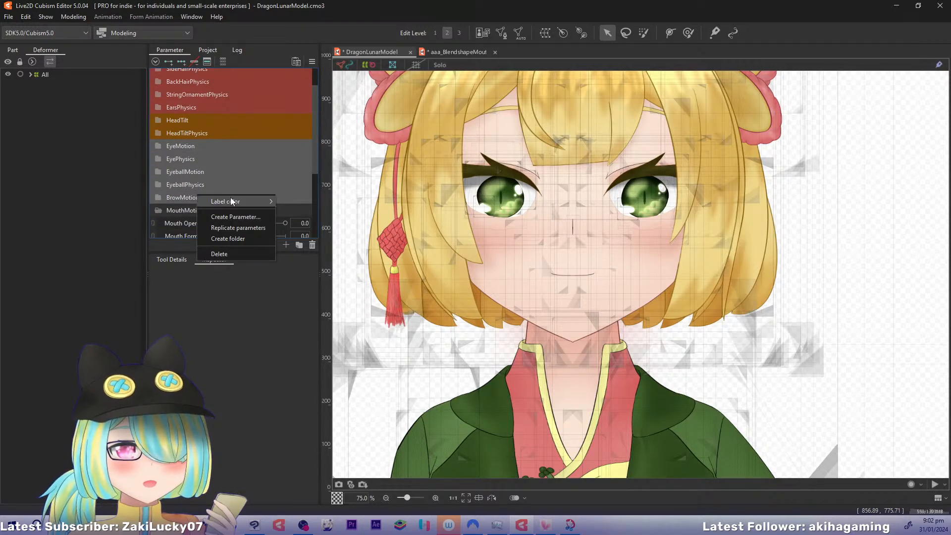
pyautogui.moveTo(230, 198)
pyautogui.click(296, 234)
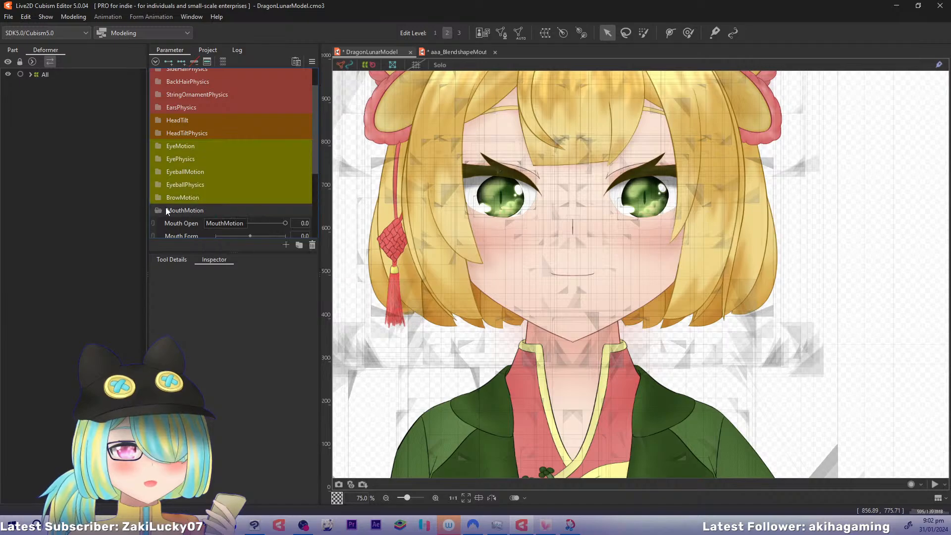
# Collapse the MouthMotion folder and set its label color to Green
pyautogui.click(159, 209)
pyautogui.rightClick(183, 211)
pyautogui.moveTo(235, 218)
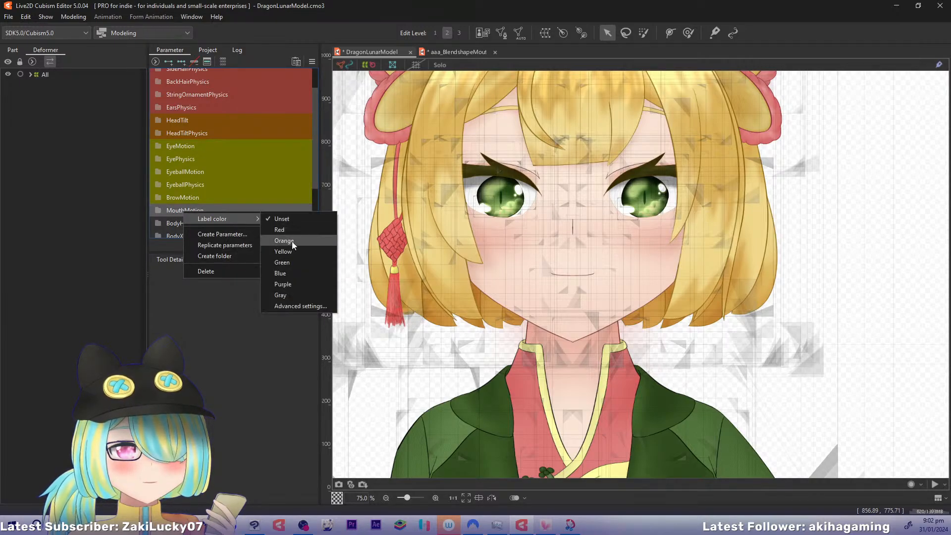
pyautogui.click(290, 262)
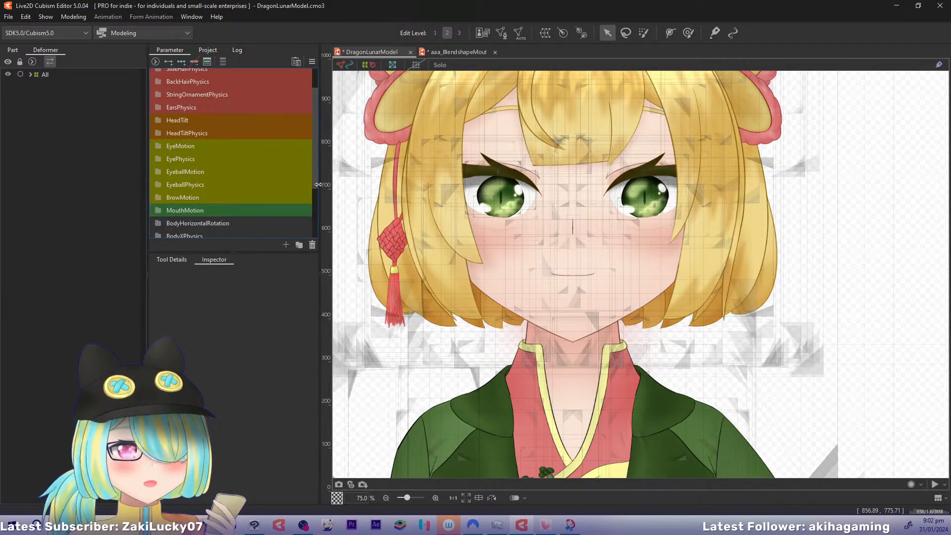
# Set the label color of the BodyHorizontalRotation and BodyXPhysics folders to Blue
pyautogui.moveTo(315, 180); pyautogui.dragTo(313, 230)
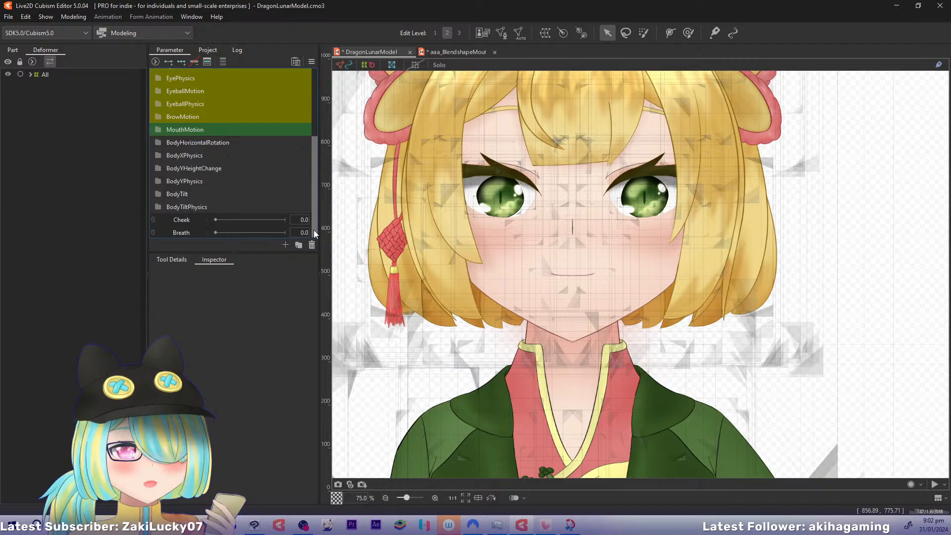
pyautogui.keyDown('ctrl'); pyautogui.click(194, 154); pyautogui.keyUp('ctrl')
pyautogui.rightClick(197, 153)
pyautogui.moveTo(270, 156)
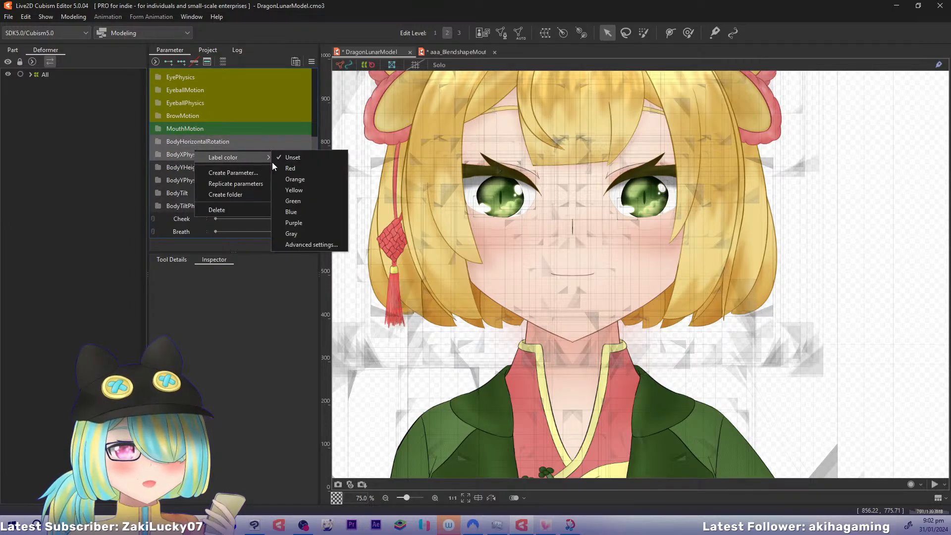
pyautogui.click(300, 208)
# Set the label color of the BodyYHeightChange and BodyYPhysics folders to Purple
pyautogui.click(198, 168)
pyautogui.keyDown('ctrl'); pyautogui.click(198, 182); pyautogui.keyUp('ctrl')
pyautogui.rightClick(208, 165)
pyautogui.moveTo(268, 174)
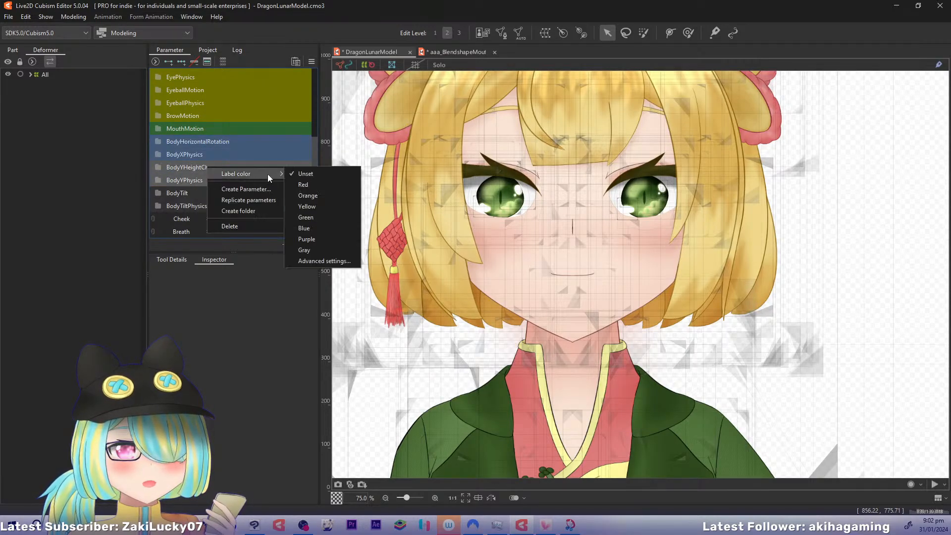
pyautogui.click(306, 239)
# Set the label color of the BodyTilt and BodyTiltPhysics folders to Gray
pyautogui.click(191, 193)
pyautogui.keyDown('ctrl'); pyautogui.click(193, 205); pyautogui.keyUp('ctrl')
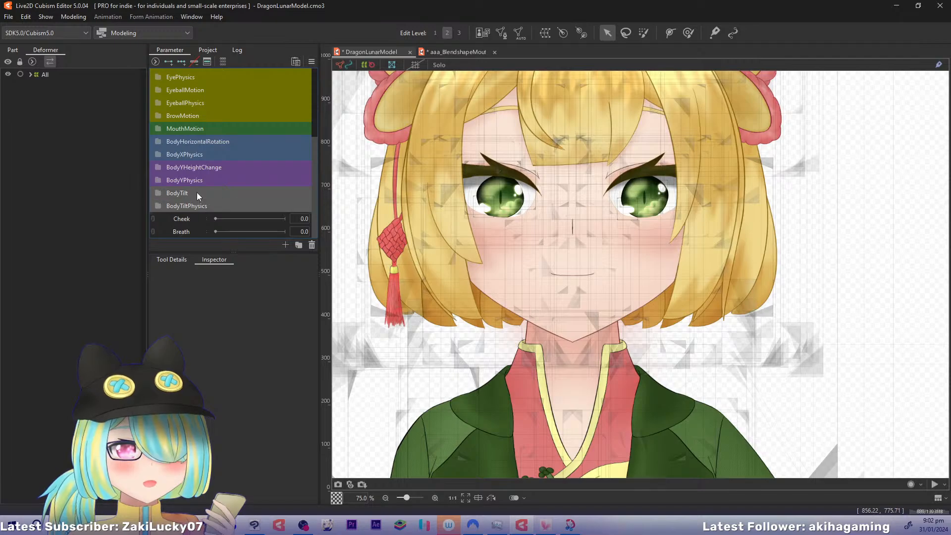
pyautogui.rightClick(197, 193)
pyautogui.moveTo(263, 200)
pyautogui.click(297, 276)
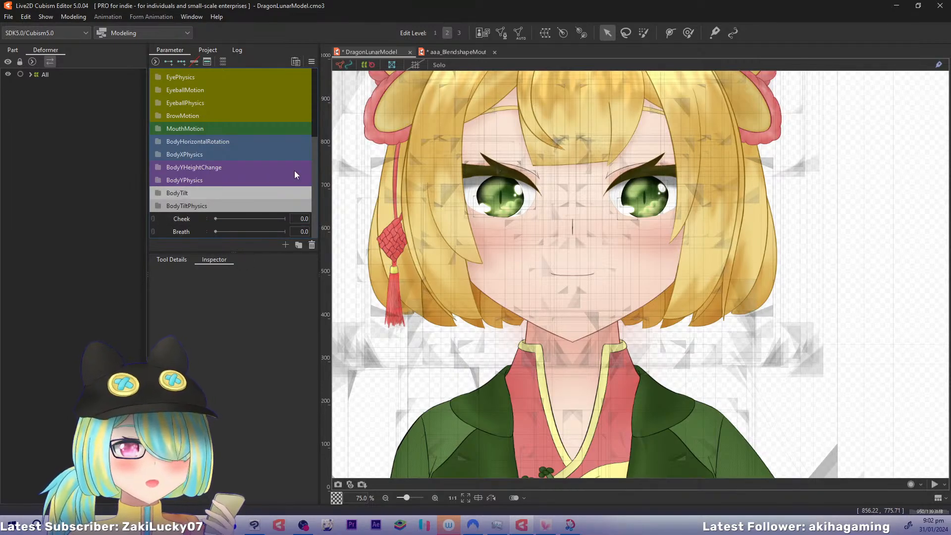
# Expand the MouthMotion folder and rename its second Mouth Form parameter to Silence
pyautogui.moveTo(316, 162); pyautogui.dragTo(301, 142)
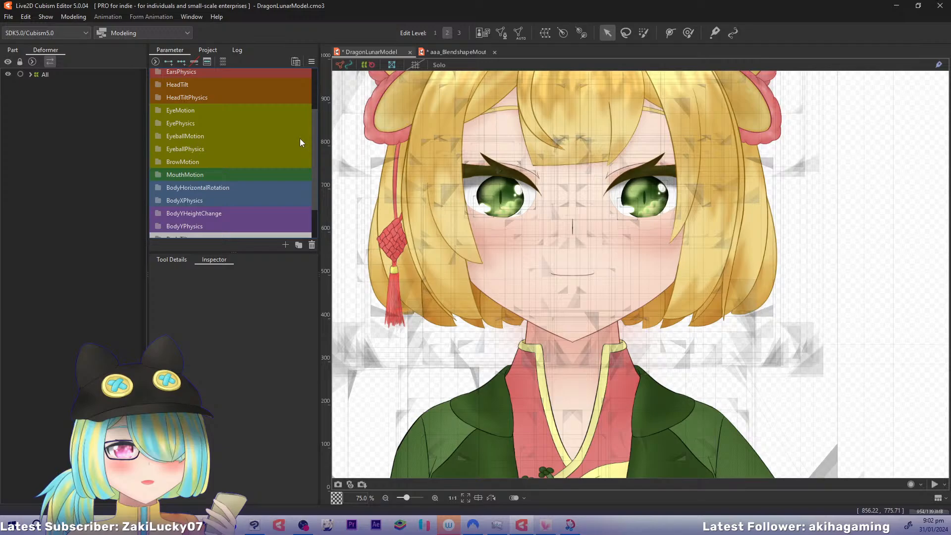
pyautogui.click(157, 175)
pyautogui.rightClick(183, 214)
pyautogui.click(205, 222)
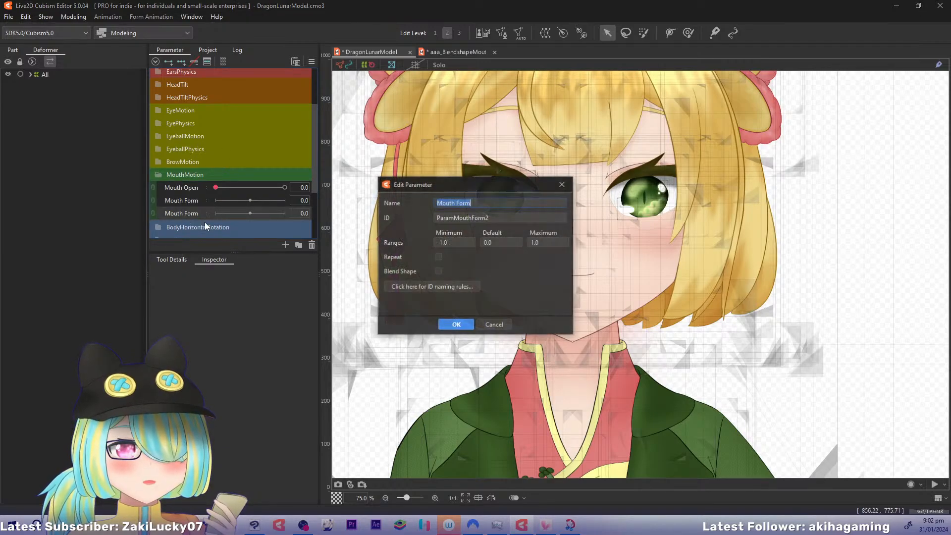
pyautogui.write('Sile')
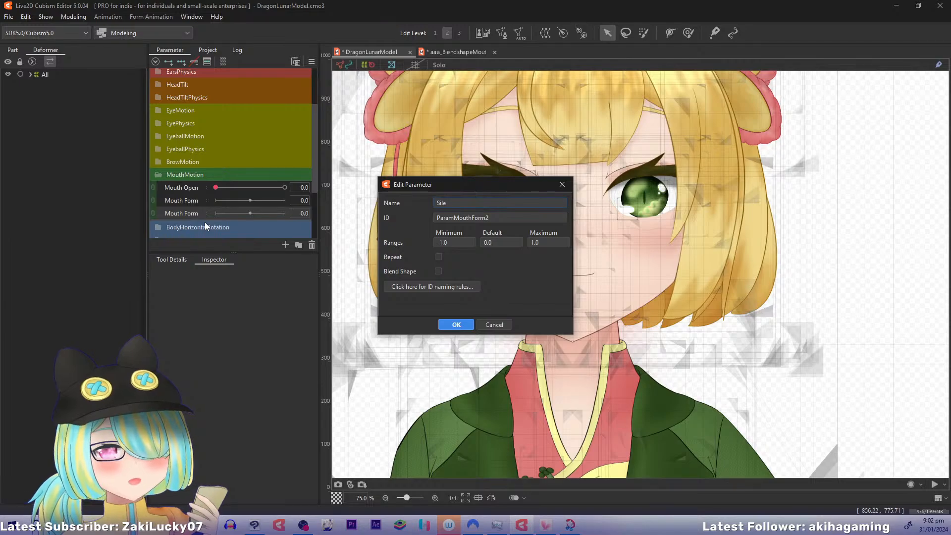
pyautogui.write('nce')
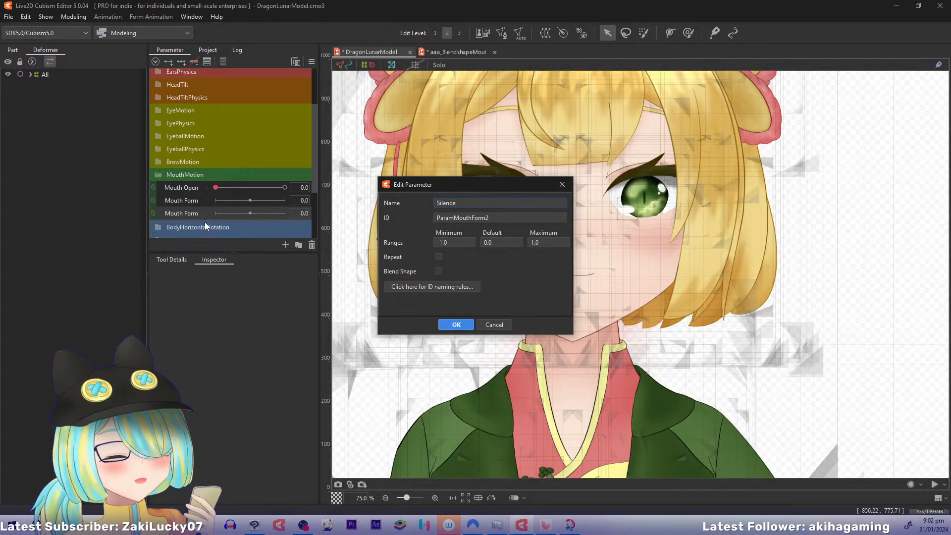
pyautogui.press('Return')
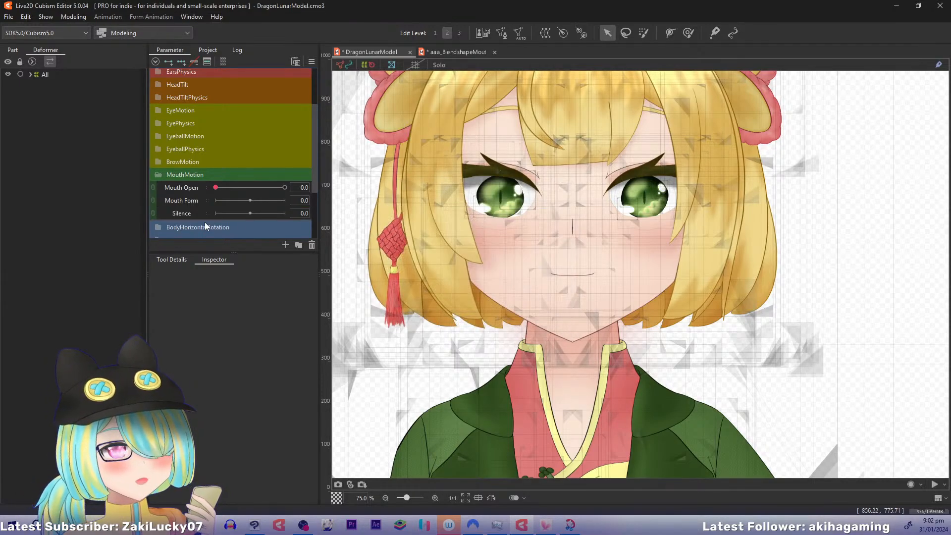
# Check the ID and range settings of the Silence parameter in the blendshape mouth example model
pyautogui.click(452, 52)
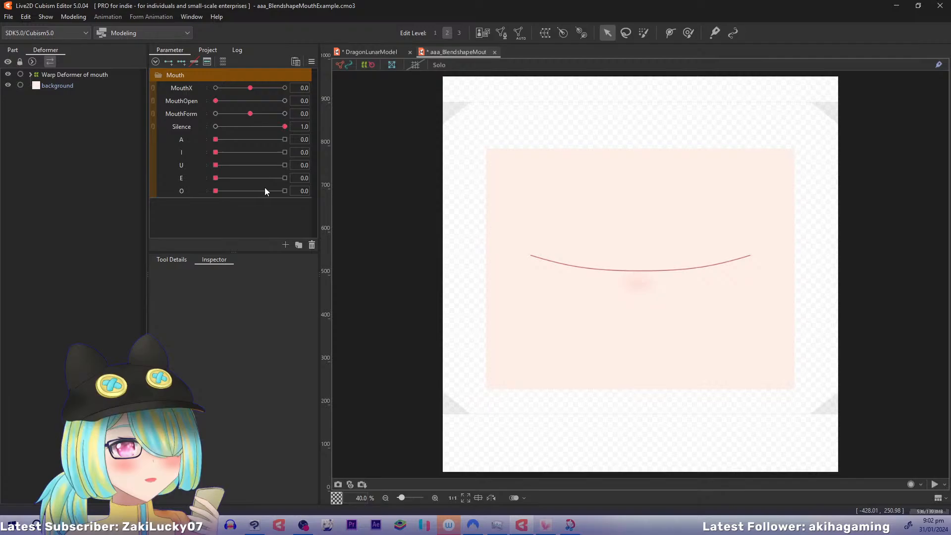
pyautogui.rightClick(188, 128)
pyautogui.click(192, 139)
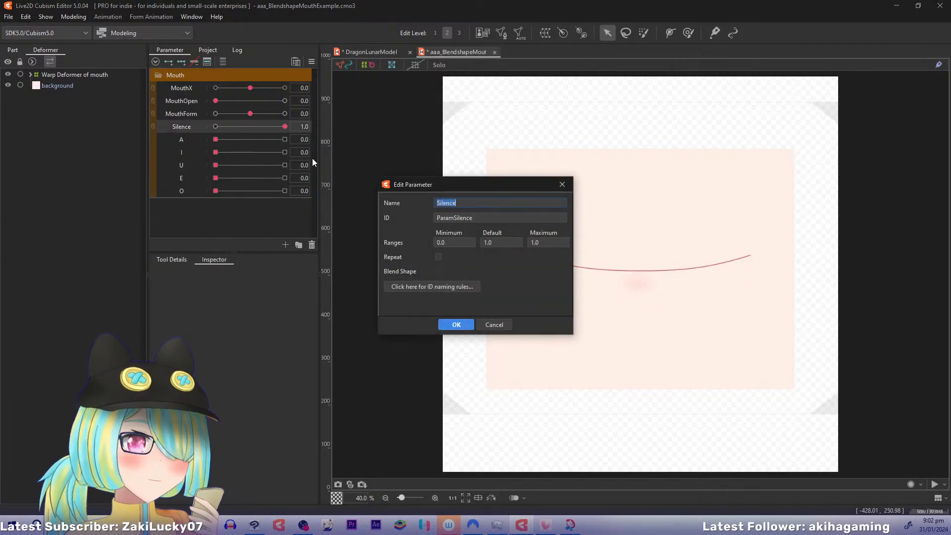
pyautogui.click(478, 218)
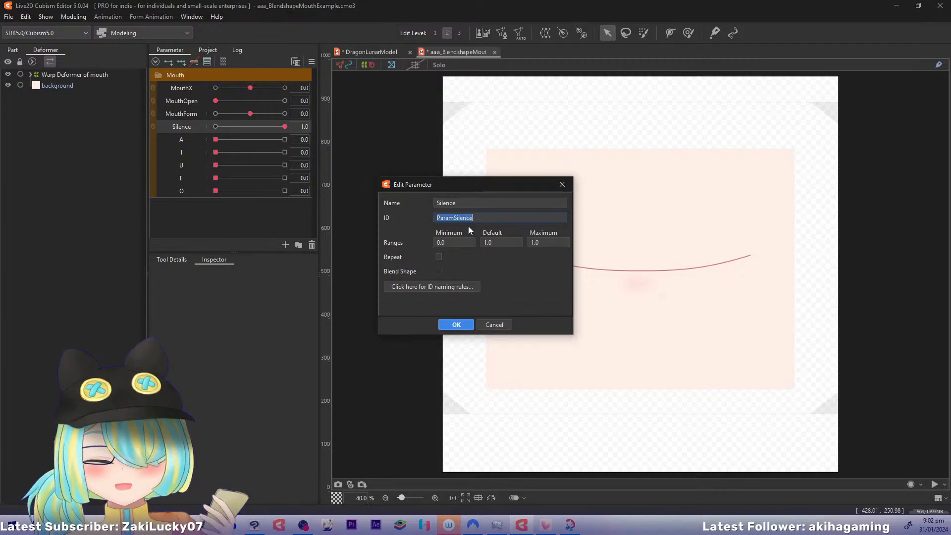
pyautogui.click(455, 323)
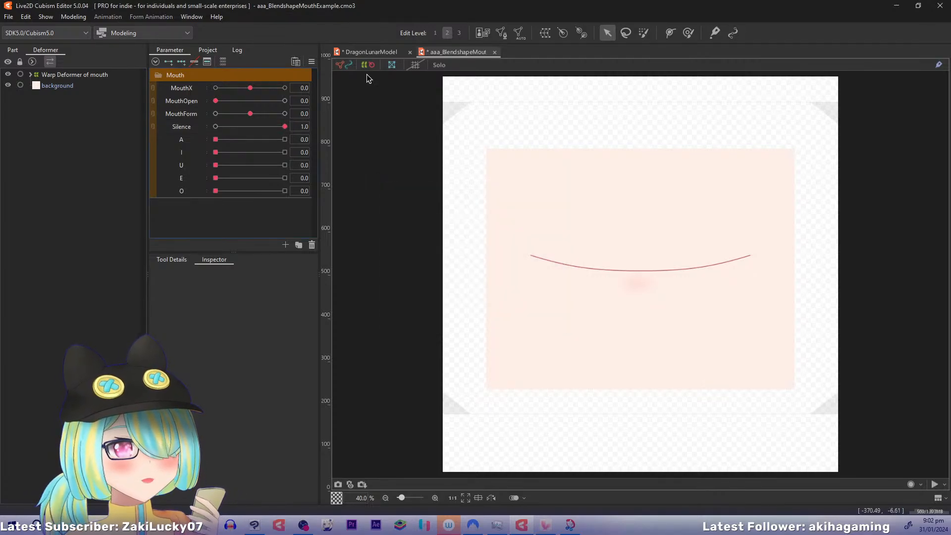
# In DragonLunarModel, set the Silence parameter's ID to ParamSilence and its range minimum to 0
pyautogui.click(371, 51)
pyautogui.moveTo(309, 147); pyautogui.dragTo(312, 209)
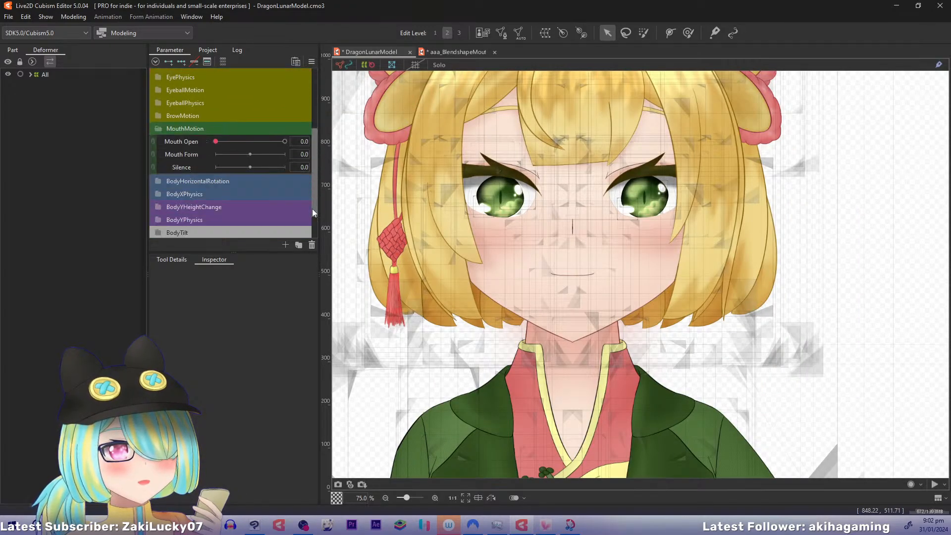
pyautogui.rightClick(179, 130)
pyautogui.click(221, 135)
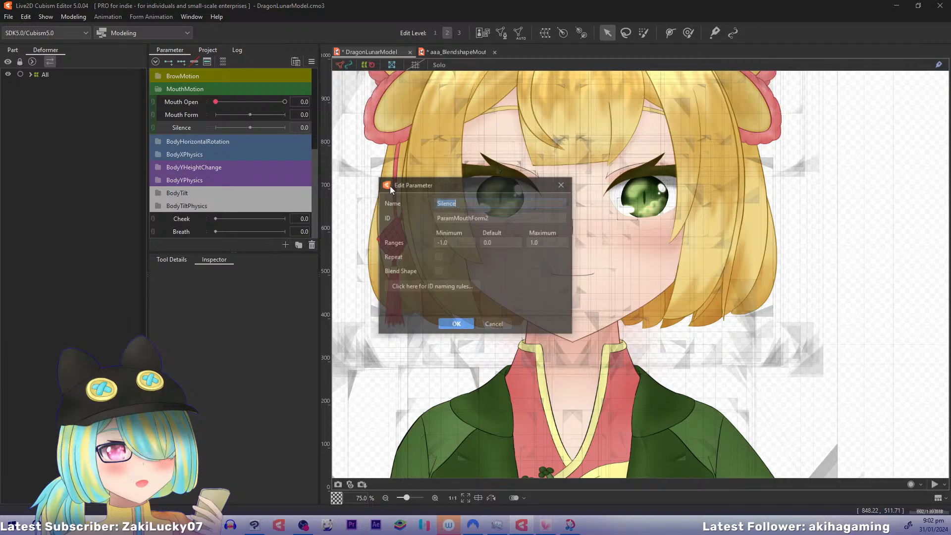
pyautogui.doubleClick(503, 217)
pyautogui.write('ParamSilence')
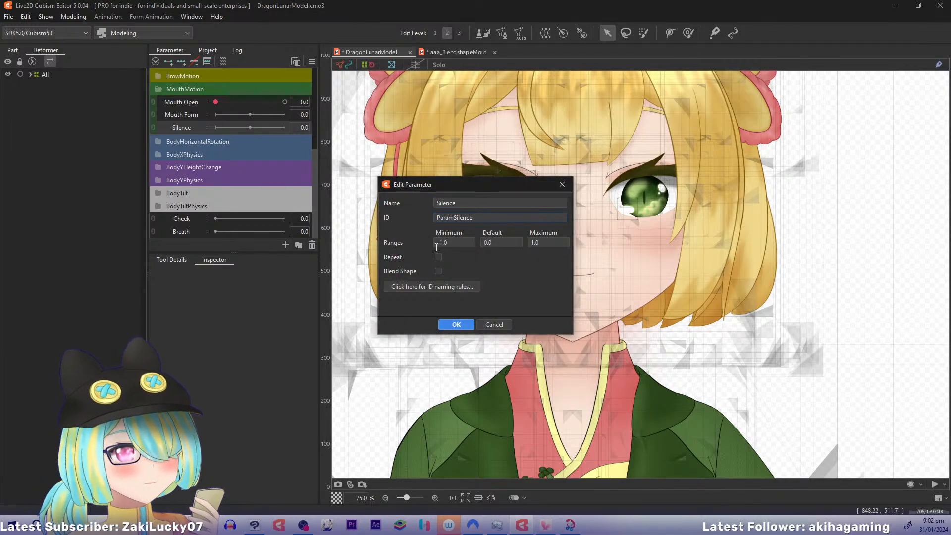
pyautogui.click(436, 242)
pyautogui.press('Delete')
pyautogui.press('Delete')
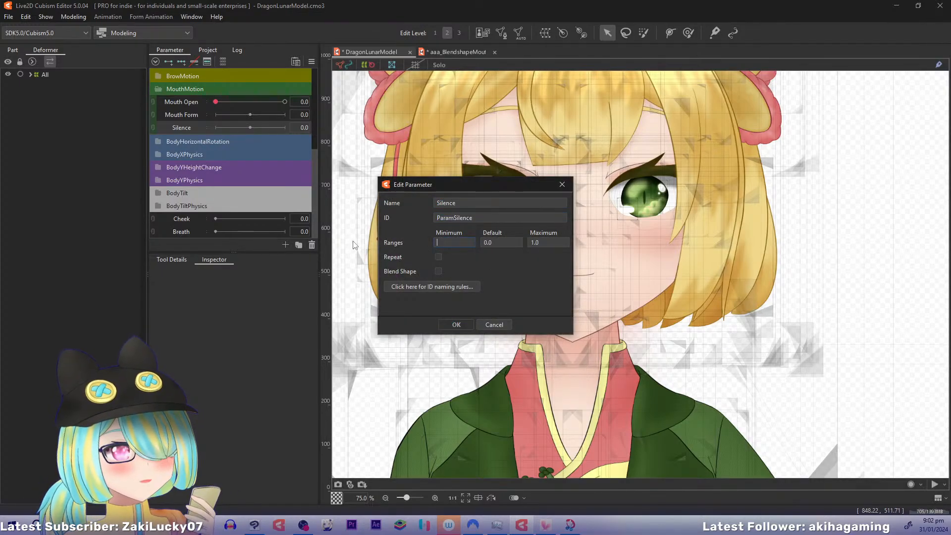
pyautogui.write('0')
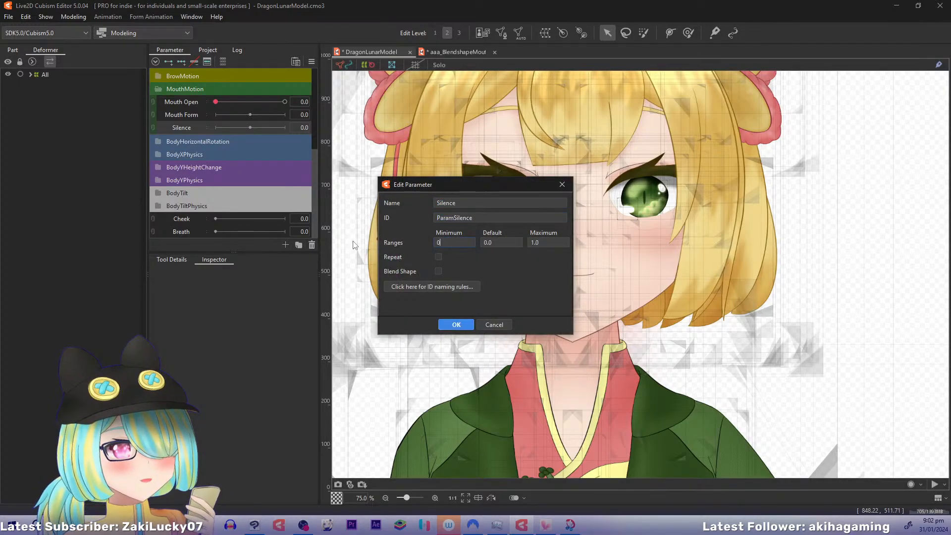
pyautogui.click(457, 325)
# Compare with the example model, and edit the default value of the Silence parameter in DragonLunarModel
pyautogui.click(454, 49)
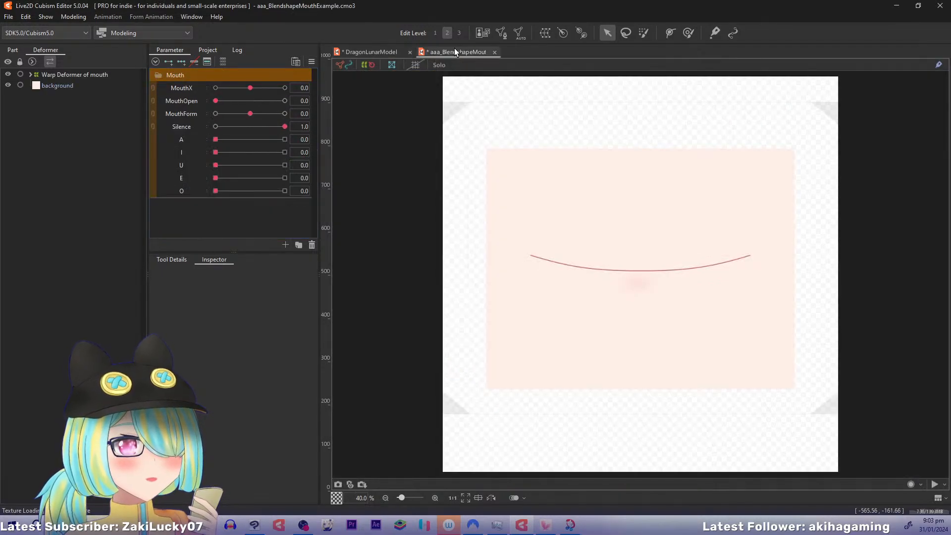
pyautogui.click(371, 52)
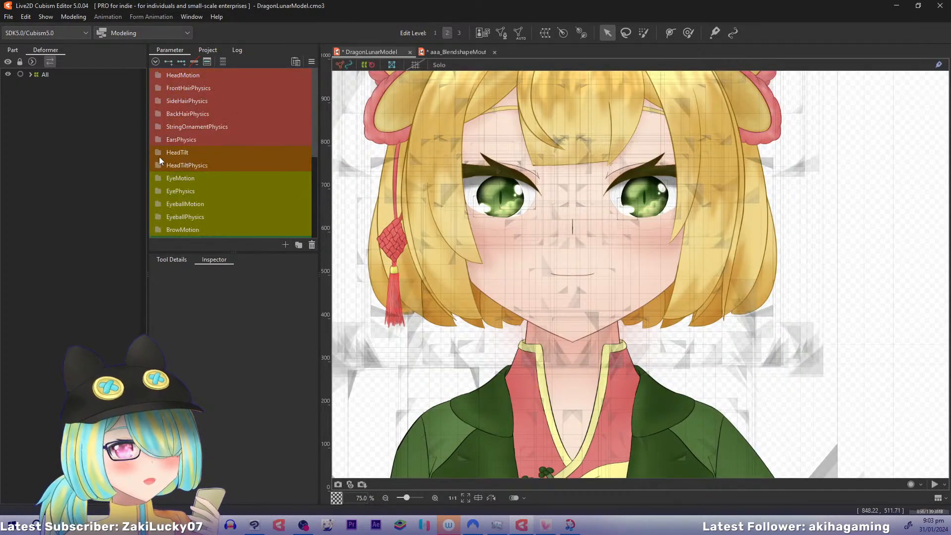
pyautogui.moveTo(316, 128); pyautogui.dragTo(317, 212)
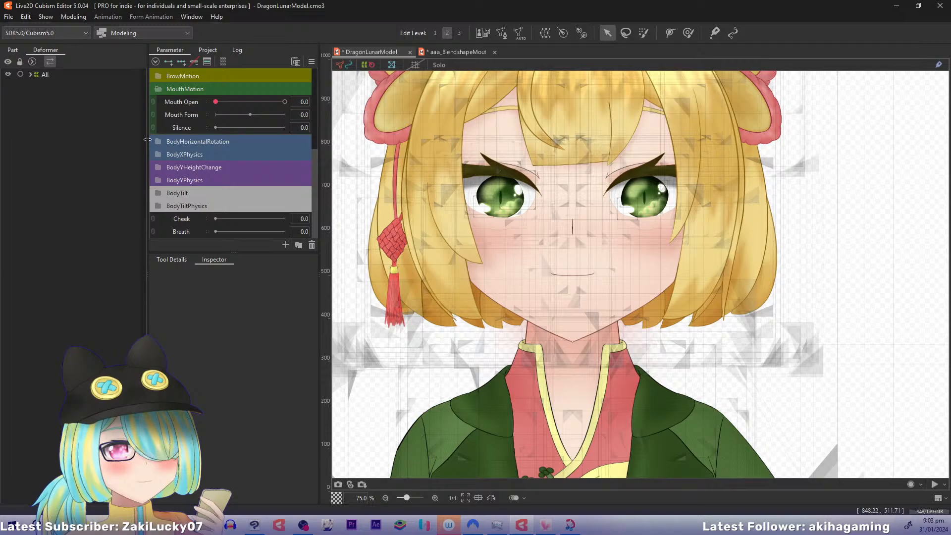
pyautogui.rightClick(177, 129)
pyautogui.click(203, 135)
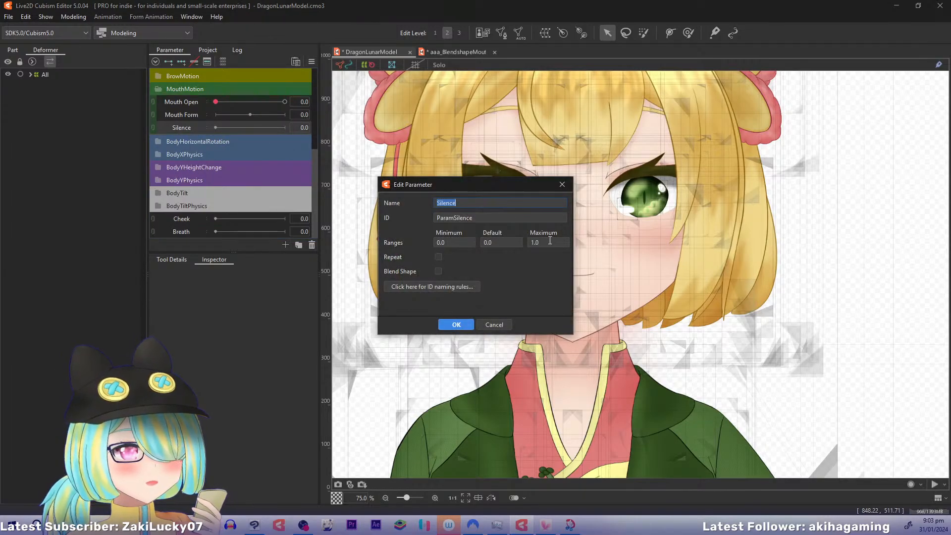
pyautogui.moveTo(504, 242); pyautogui.dragTo(411, 248)
pyautogui.press('Return')
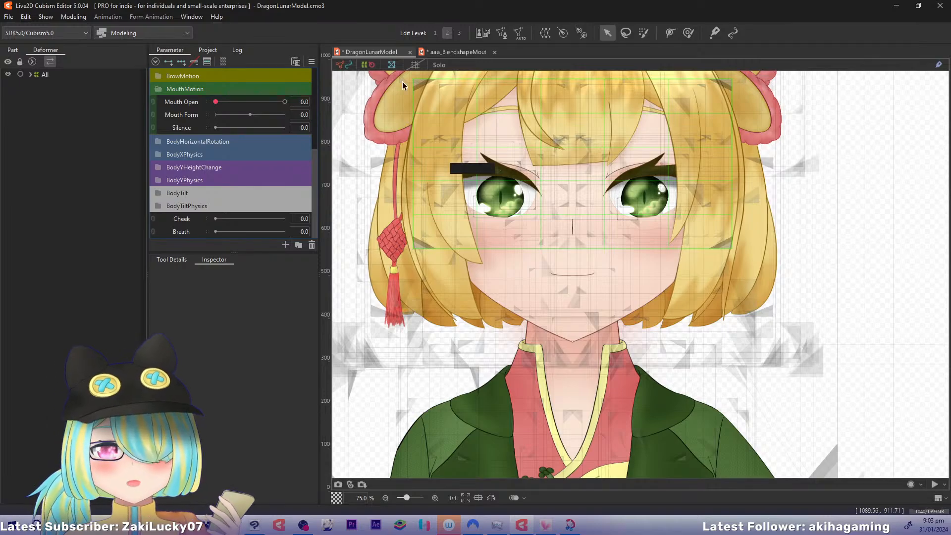
pyautogui.click(414, 100)
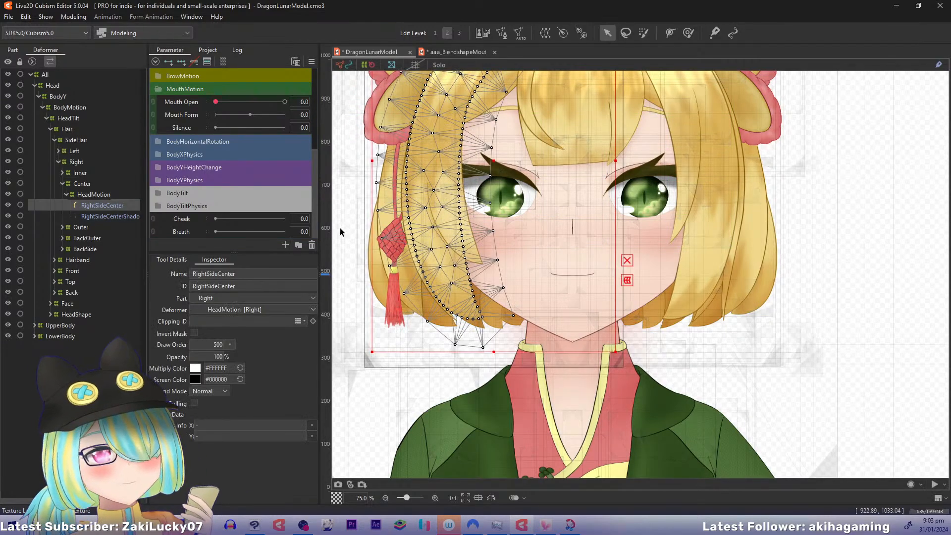
# Check the ID, range and Blend Shape settings of parameter A in the blendshape mouth example model
pyautogui.click(441, 54)
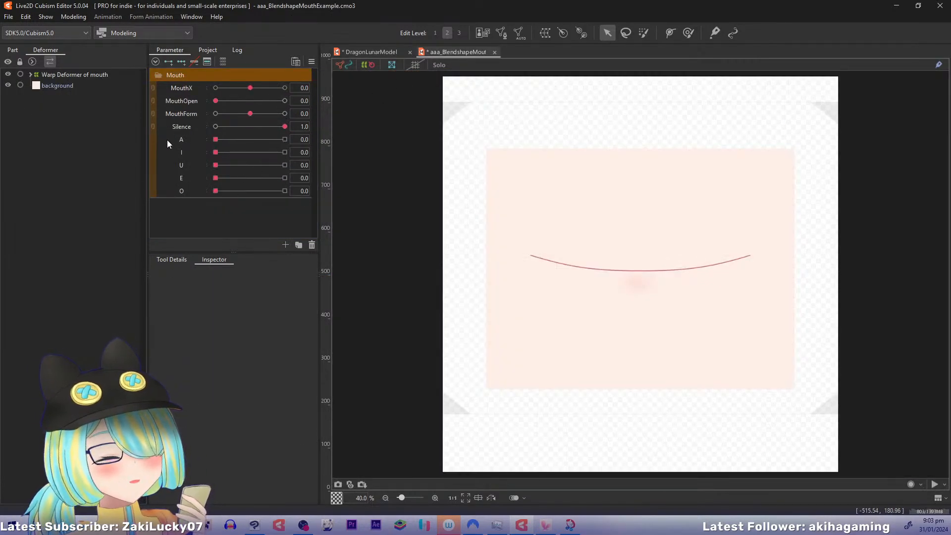
pyautogui.rightClick(179, 144)
pyautogui.click(207, 151)
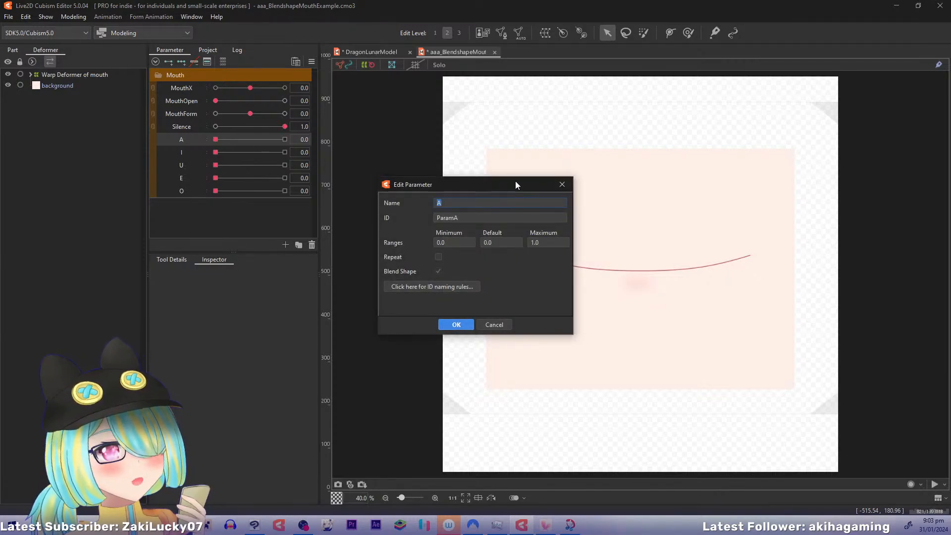
pyautogui.click(563, 188)
# In DragonLunarModel, create a Blend Shape parameter named A below Silence, with ID ParamA and range minimum 0
pyautogui.click(378, 53)
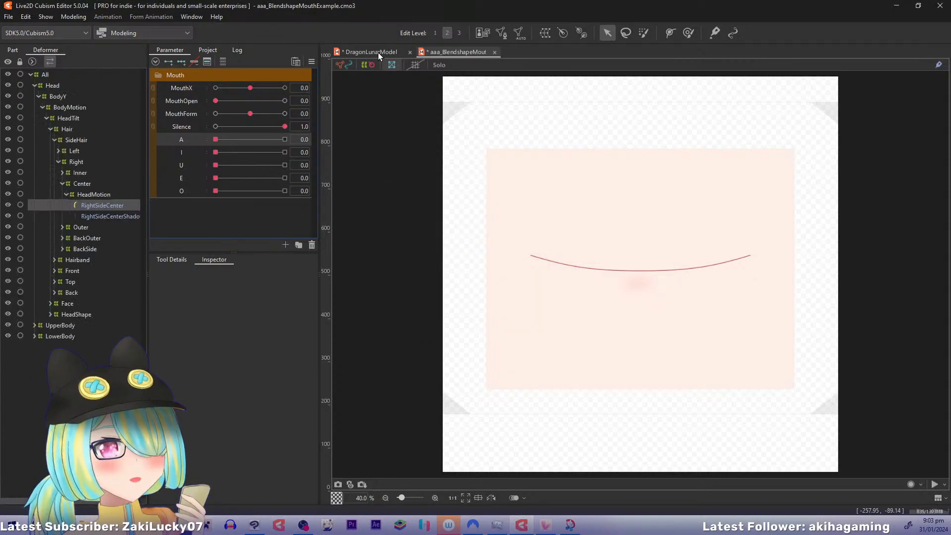
pyautogui.scroll(-4, 189, 166)
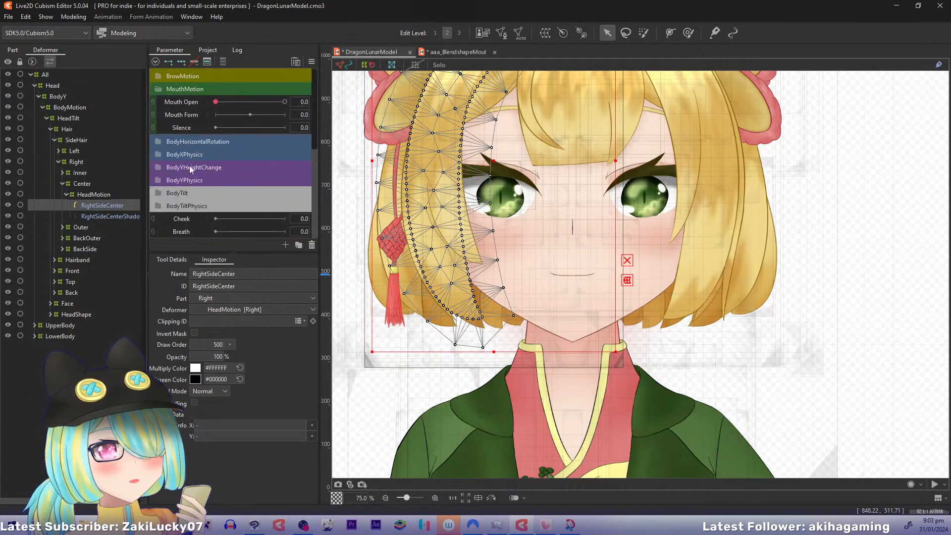
pyautogui.rightClick(190, 127)
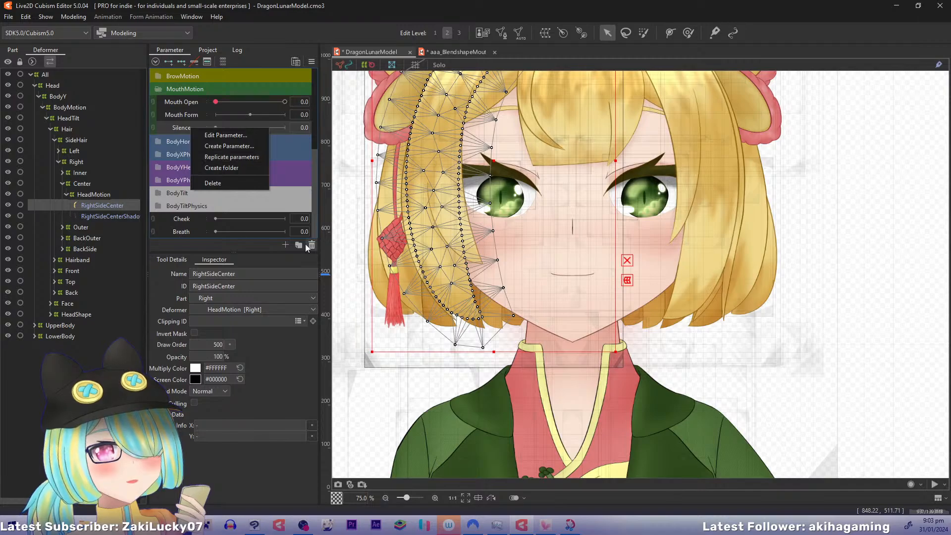
pyautogui.click(231, 145)
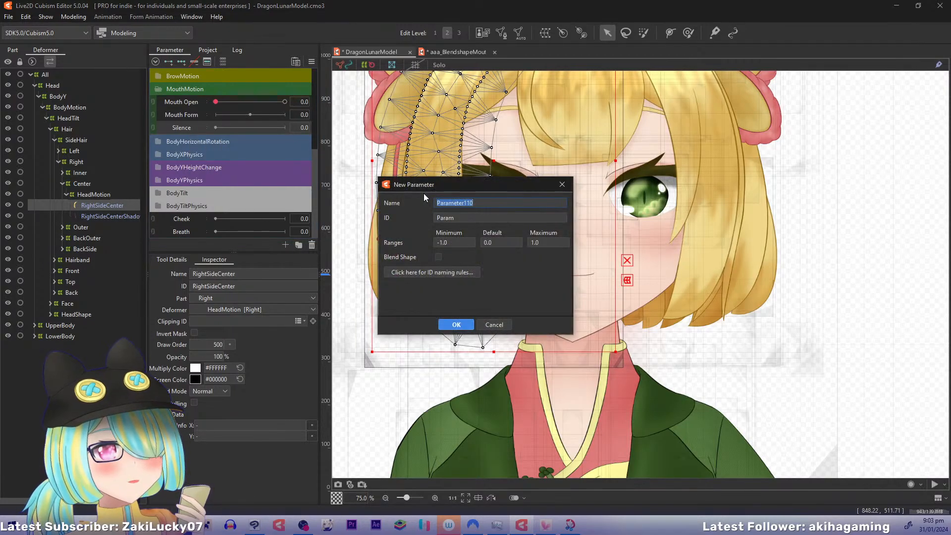
pyautogui.write('A')
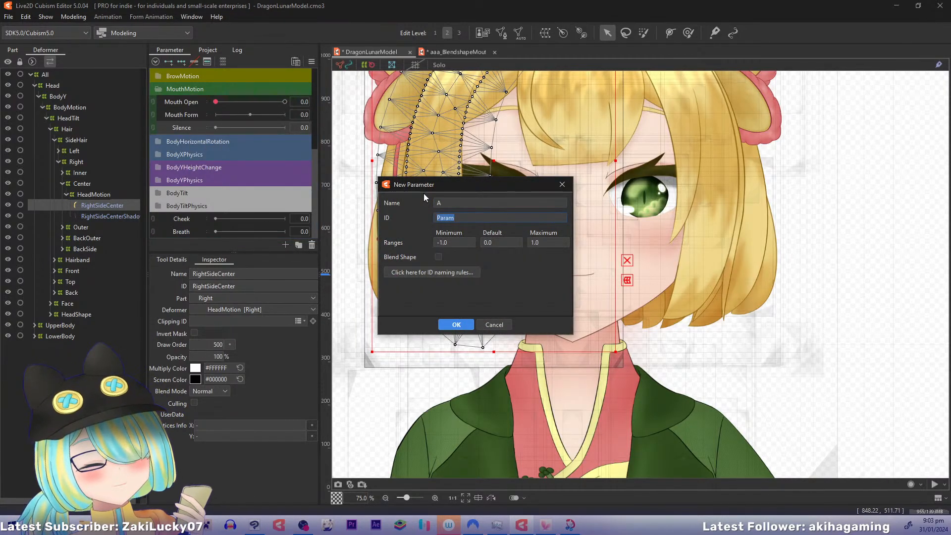
pyautogui.press('Right')
pyautogui.write('A')
pyautogui.press('Tab')
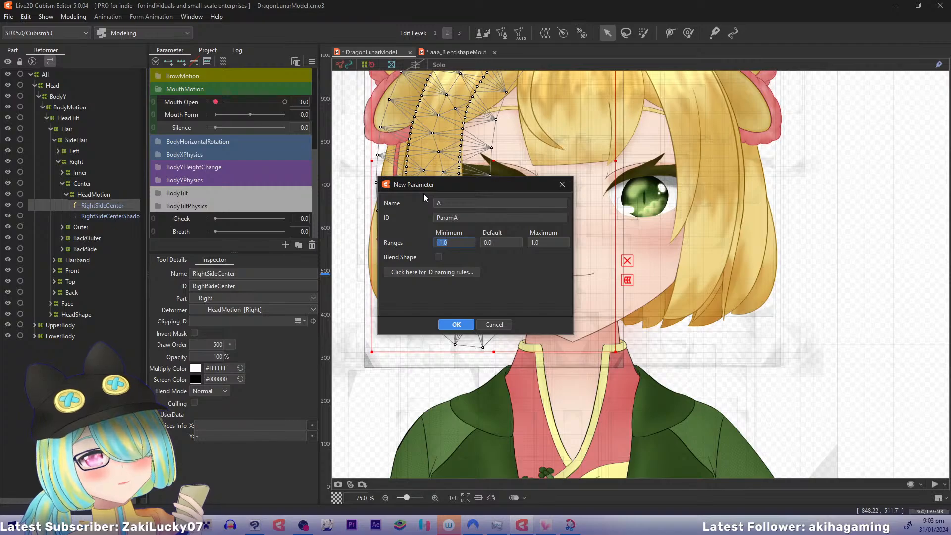
pyautogui.write('0')
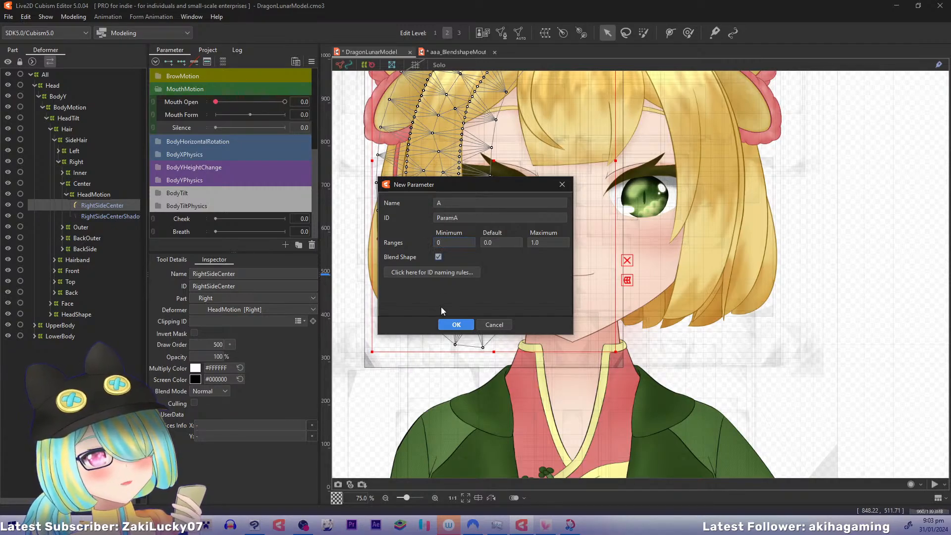
pyautogui.click(456, 324)
# Replicate parameter A four times in the MouthMotion folder
pyautogui.rightClick(186, 141)
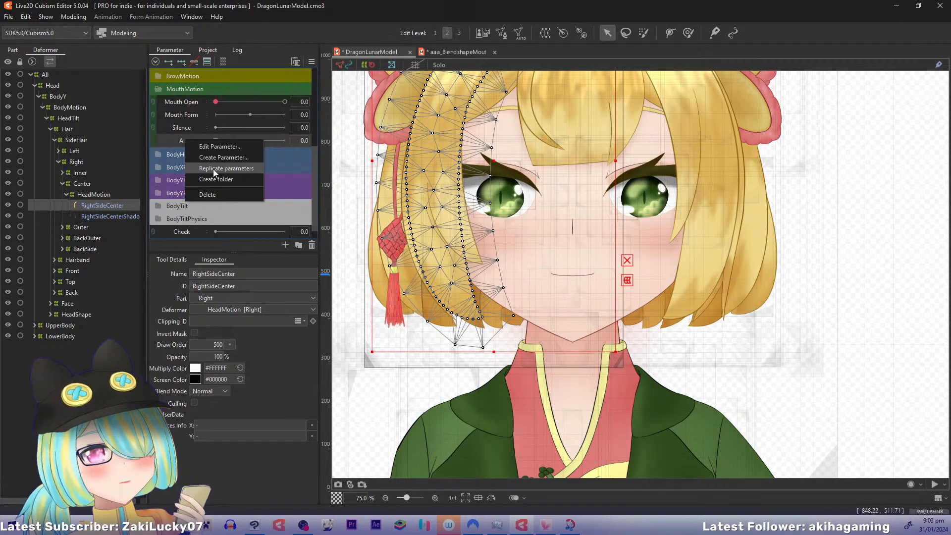
pyautogui.click(213, 169)
pyautogui.rightClick(189, 147)
pyautogui.click(198, 174)
pyautogui.rightClick(182, 164)
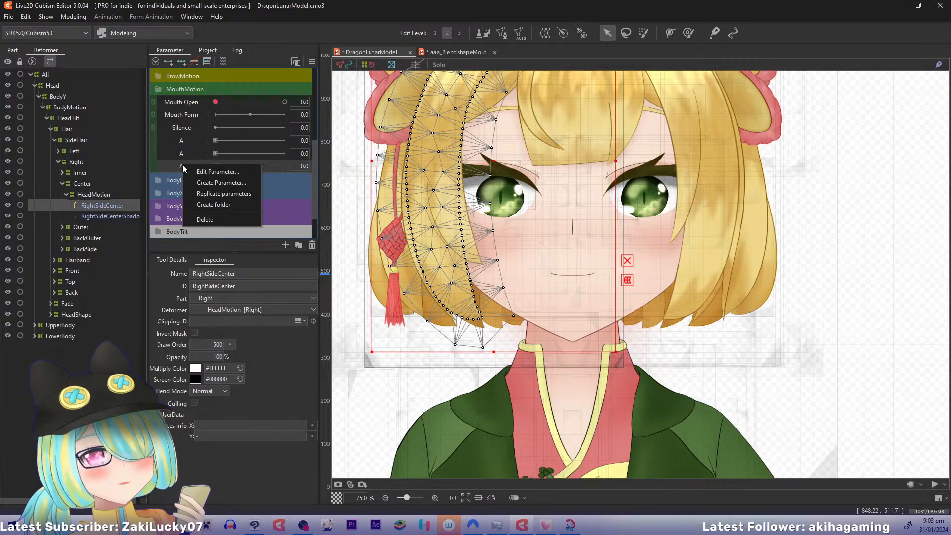
pyautogui.click(192, 192)
pyautogui.rightClick(184, 178)
pyautogui.click(194, 206)
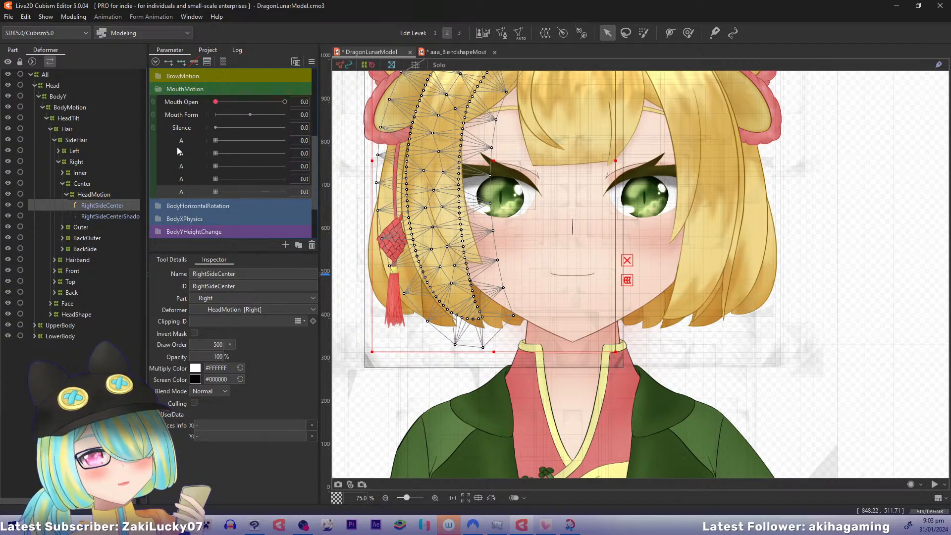
# Rename the second A parameter as E and set its ID to ParamE
pyautogui.rightClick(185, 151)
pyautogui.click(196, 159)
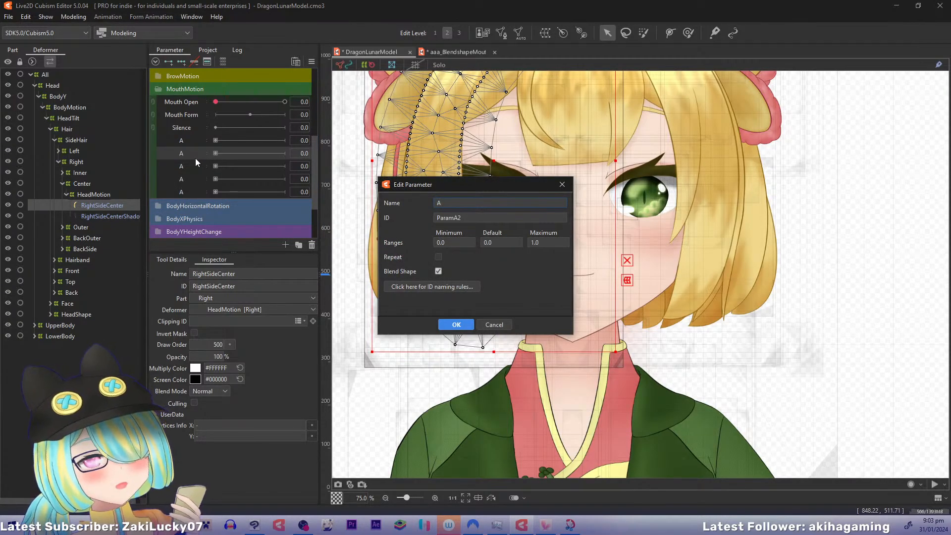
pyautogui.write('E')
pyautogui.press('Tab')
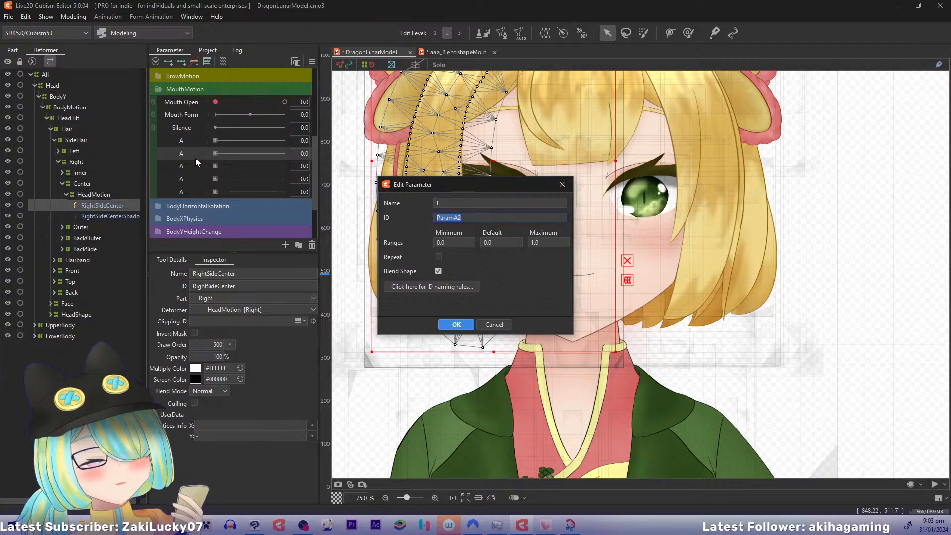
pyautogui.press('End')
pyautogui.press('BackSpace')
pyautogui.press('BackSpace')
pyautogui.press('Return')
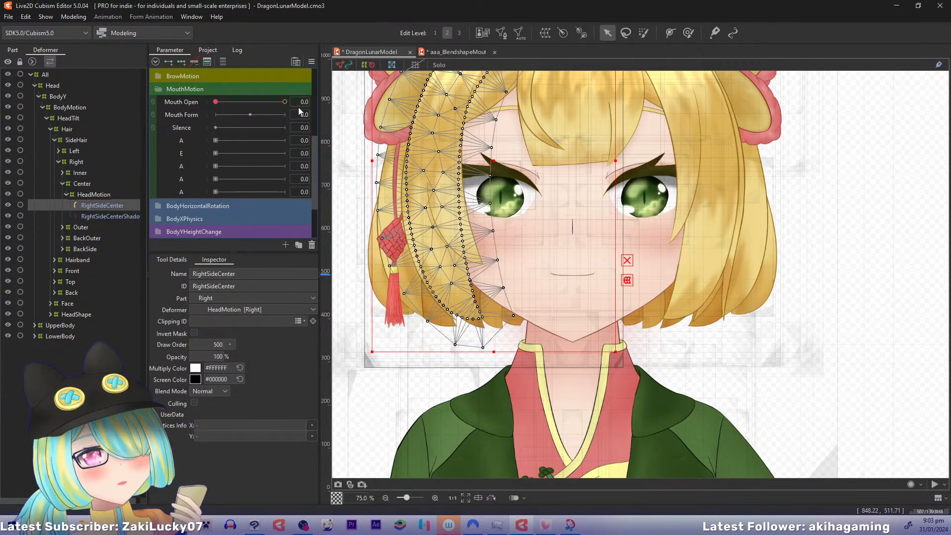
# Check the vowel order in the blendshape mouth example, and rename DragonLunarModel's E parameter as I with a matching ID
pyautogui.click(423, 56)
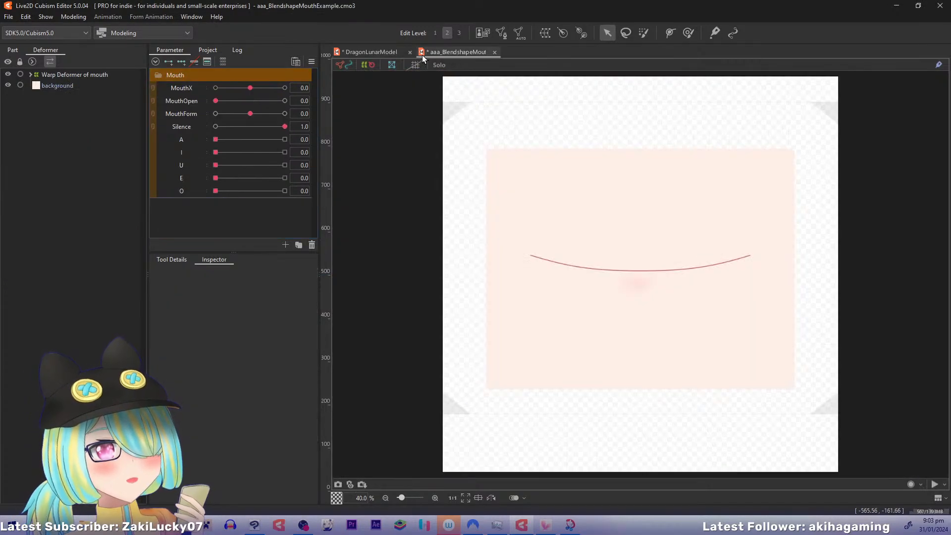
pyautogui.click(358, 52)
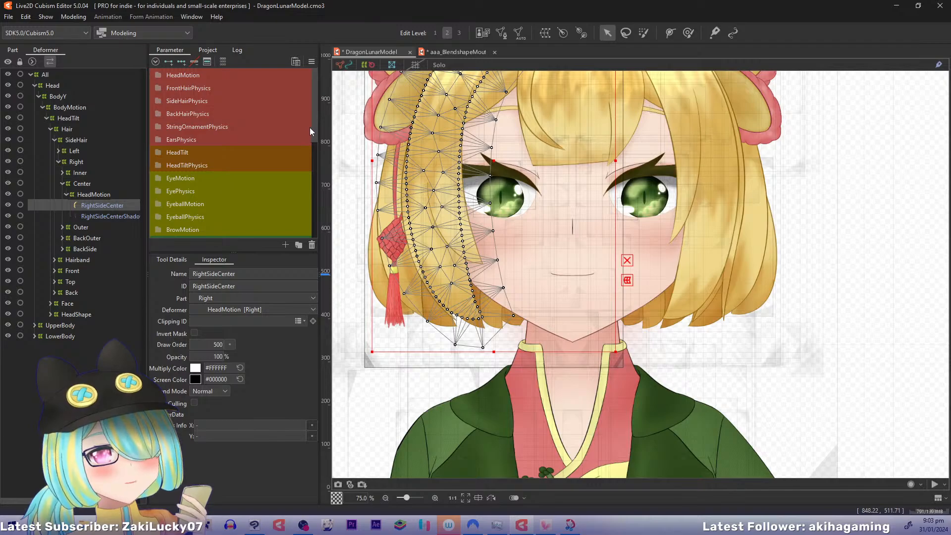
pyautogui.moveTo(312, 130); pyautogui.dragTo(287, 194)
pyautogui.rightClick(184, 184)
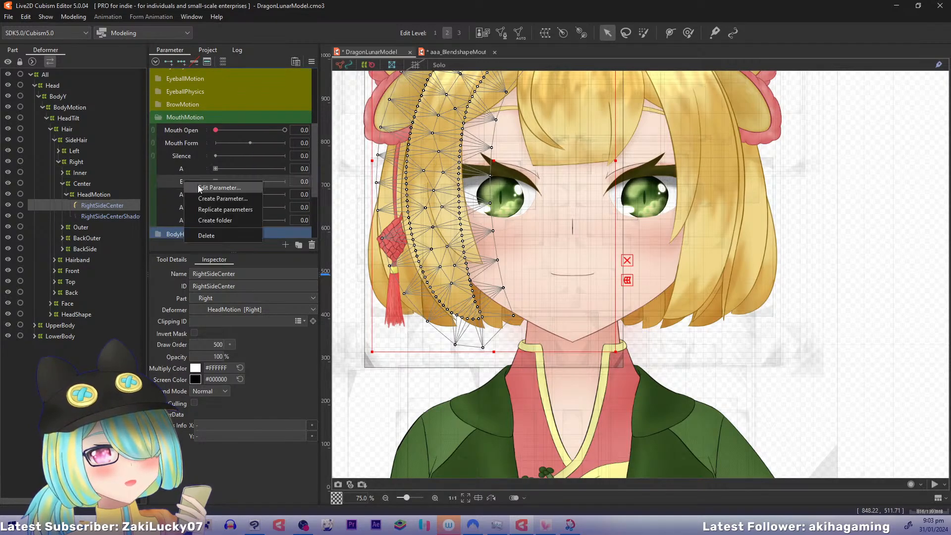
pyautogui.click(198, 186)
pyautogui.write('I')
pyautogui.press('Tab')
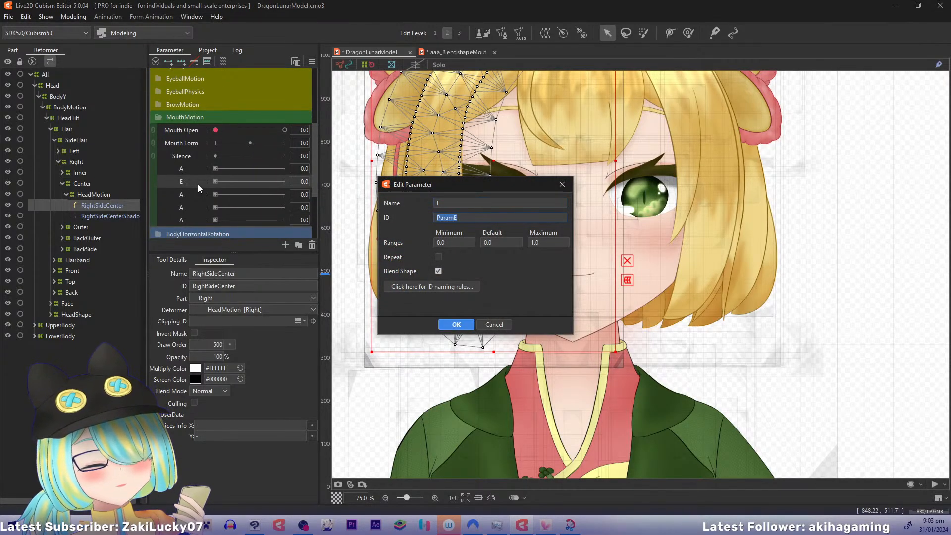
pyautogui.press('End')
pyautogui.press('BackSpace')
pyautogui.press('Return')
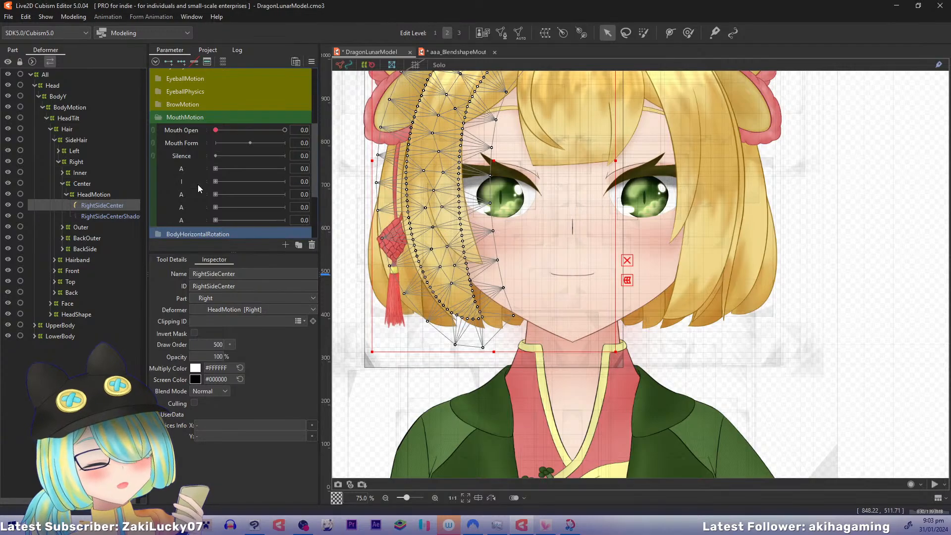
# Rename the A parameter directly below I as U and set its ID to ParamU
pyautogui.rightClick(185, 195)
pyautogui.click(200, 195)
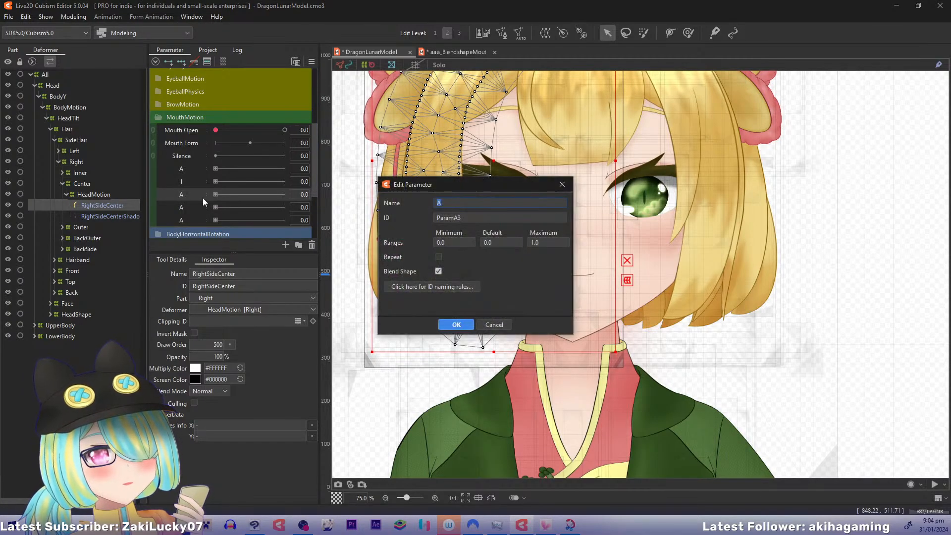
pyautogui.write('U')
pyautogui.press('Tab')
pyautogui.press('Right')
pyautogui.press('BackSpace')
pyautogui.press('BackSpace')
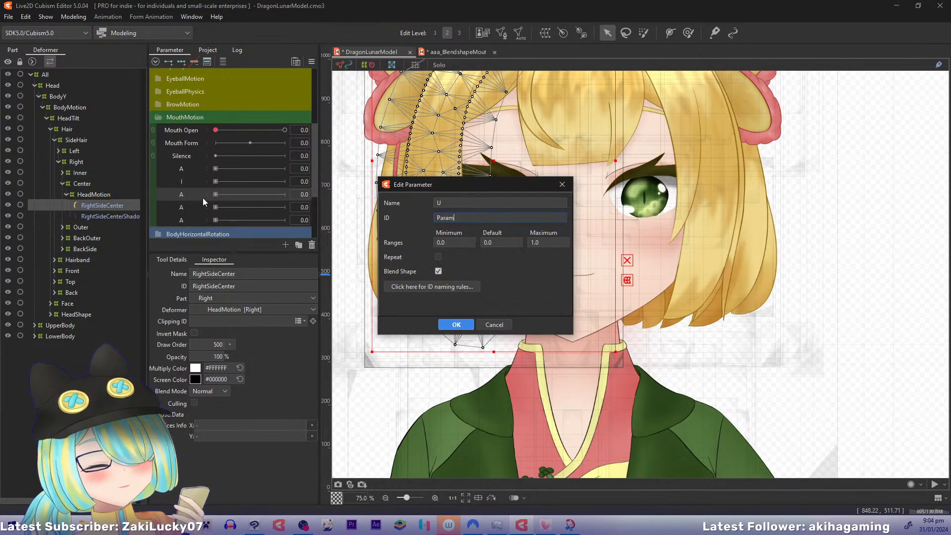
pyautogui.write('U')
pyautogui.press('Return')
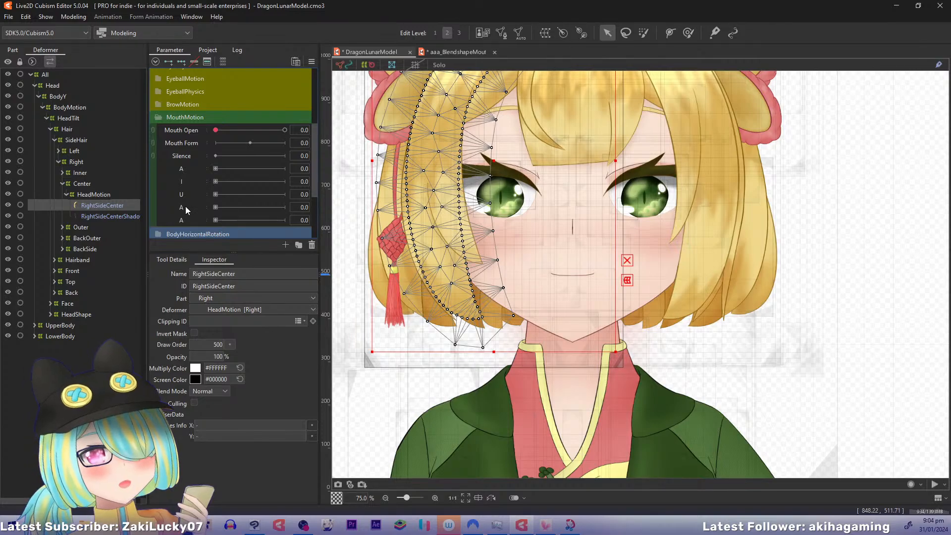
# Rename the A parameter directly below U as E and set its ID to ParamE
pyautogui.rightClick(187, 204)
pyautogui.click(189, 215)
pyautogui.write('E')
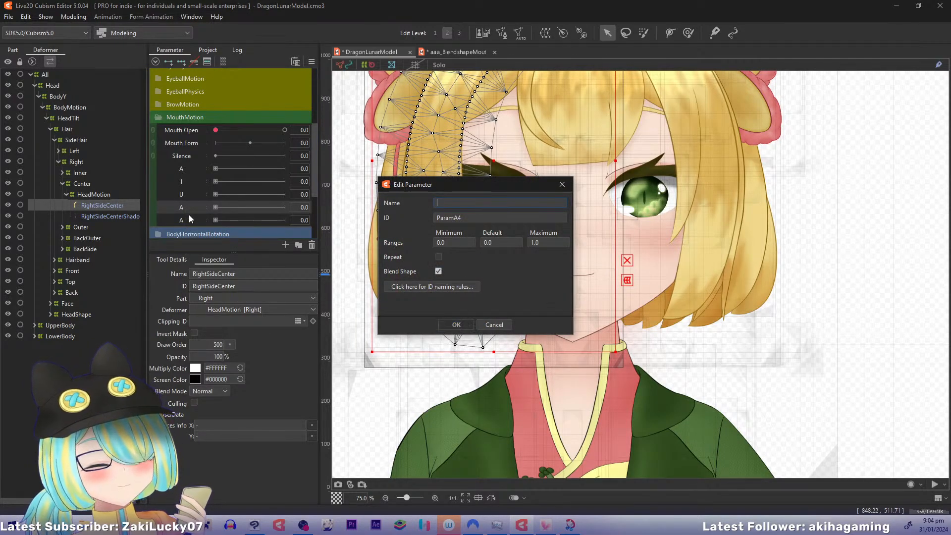
pyautogui.press('Tab')
pyautogui.press('Right')
pyautogui.press('BackSpace')
pyautogui.press('BackSpace')
pyautogui.write('E')
pyautogui.press('Return')
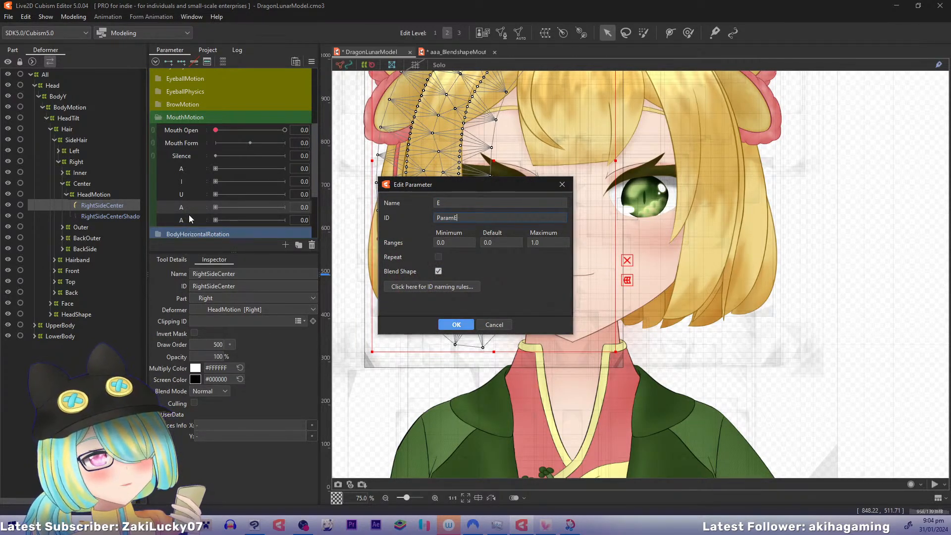
# Rename the last duplicate A parameter in MouthMotion as O and set its ID to ParamO
pyautogui.rightClick(180, 218)
pyautogui.click(199, 225)
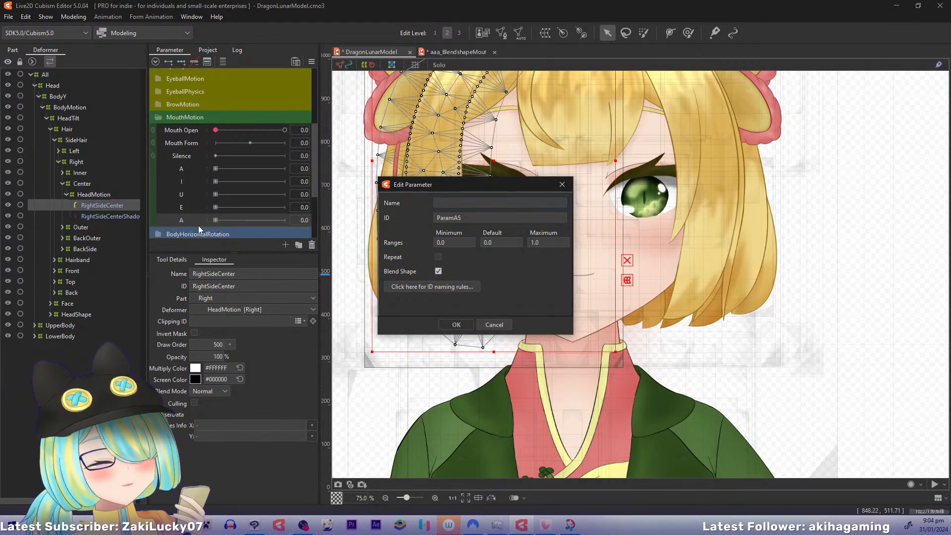
pyautogui.write('O')
pyautogui.press('Tab')
pyautogui.press('Right')
pyautogui.press('BackSpace')
pyautogui.press('BackSpace')
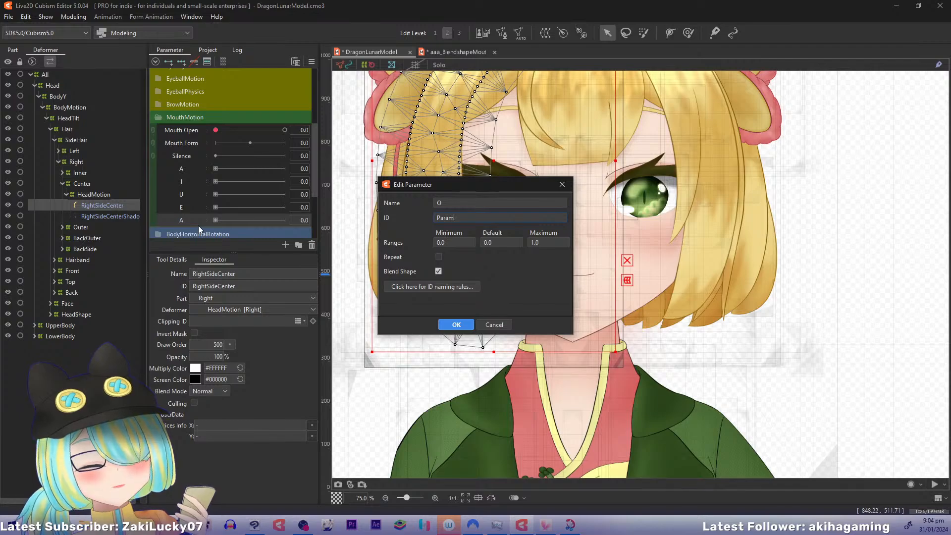
pyautogui.write('O')
pyautogui.press('Return')
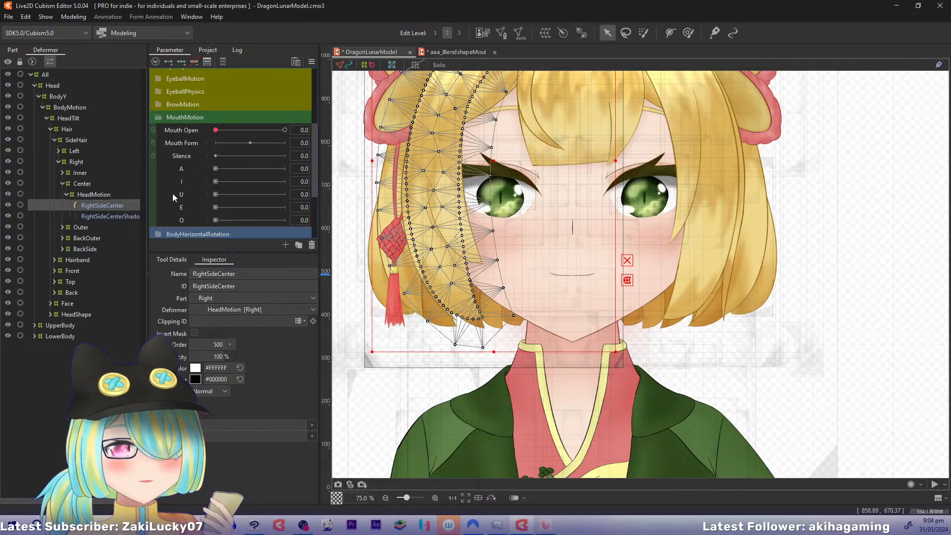
# Expand the Face and Mouth deformers in the hierarchy and select the UpperLip mesh to view its parameter keys
pyautogui.click(50, 303)
pyautogui.click(54, 347)
pyautogui.click(58, 358)
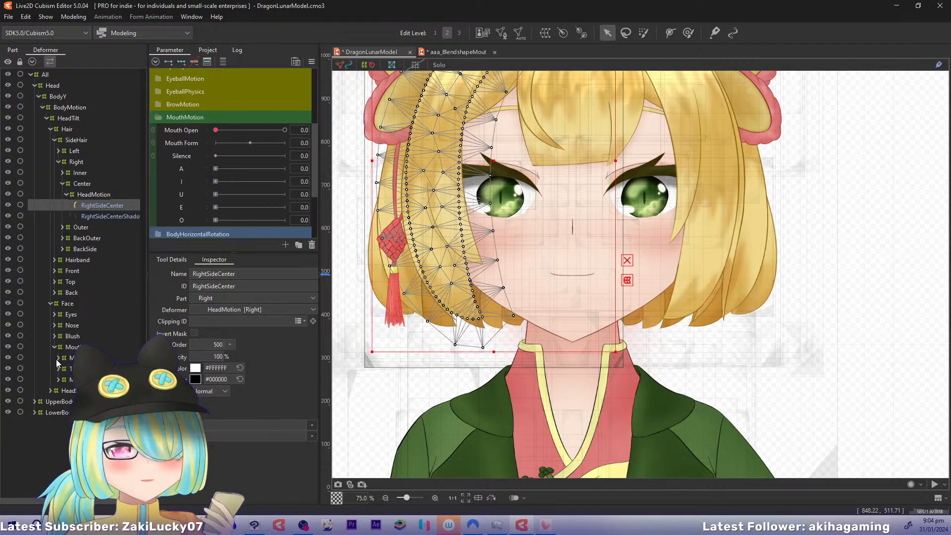
pyautogui.click(62, 371)
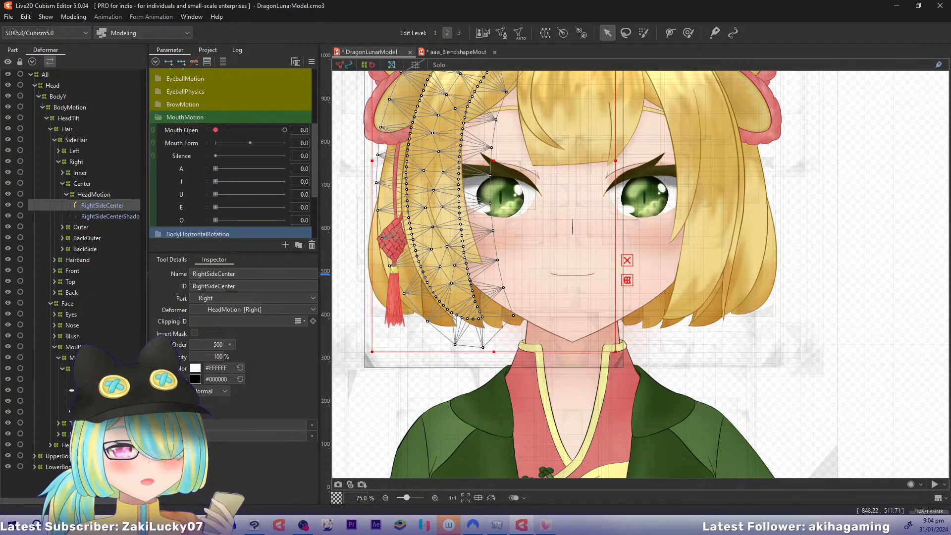
pyautogui.click(80, 380)
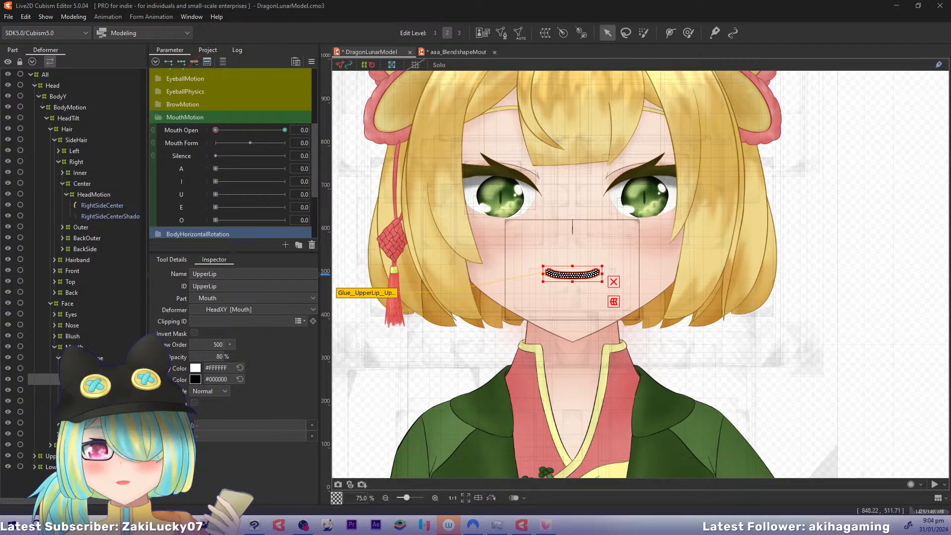
# In the blendshape mouth example, expand Warp Deformer of mouth and examine the parameter keys on each of its meshes
pyautogui.click(458, 52)
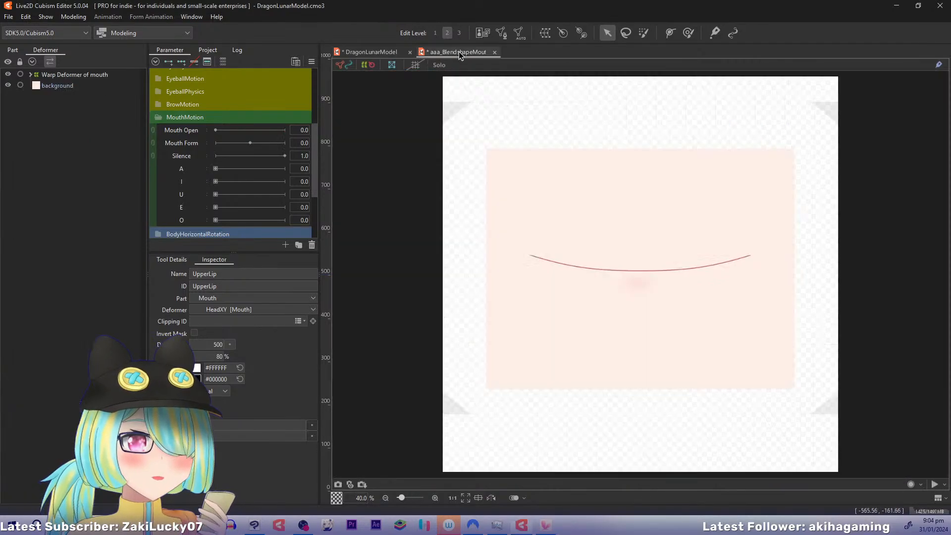
pyautogui.click(177, 139)
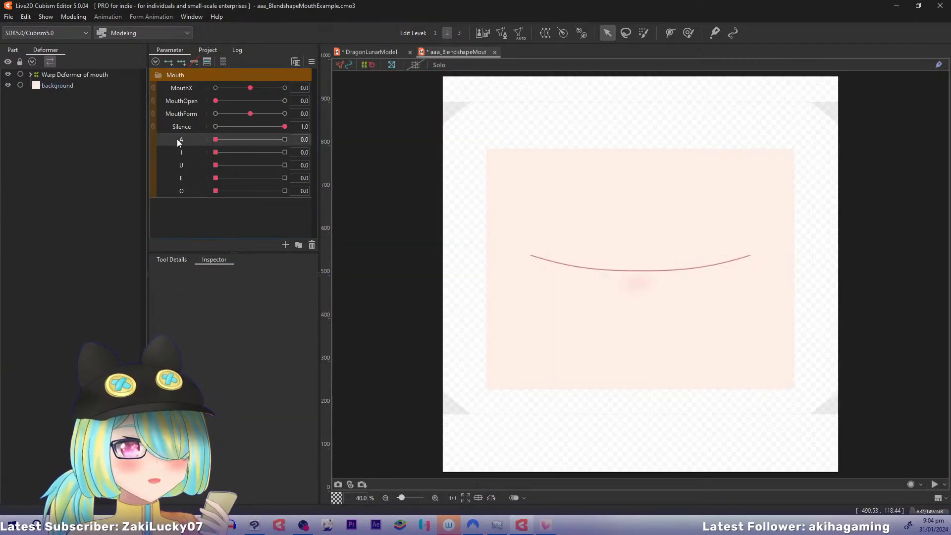
pyautogui.click(30, 74)
pyautogui.click(46, 86)
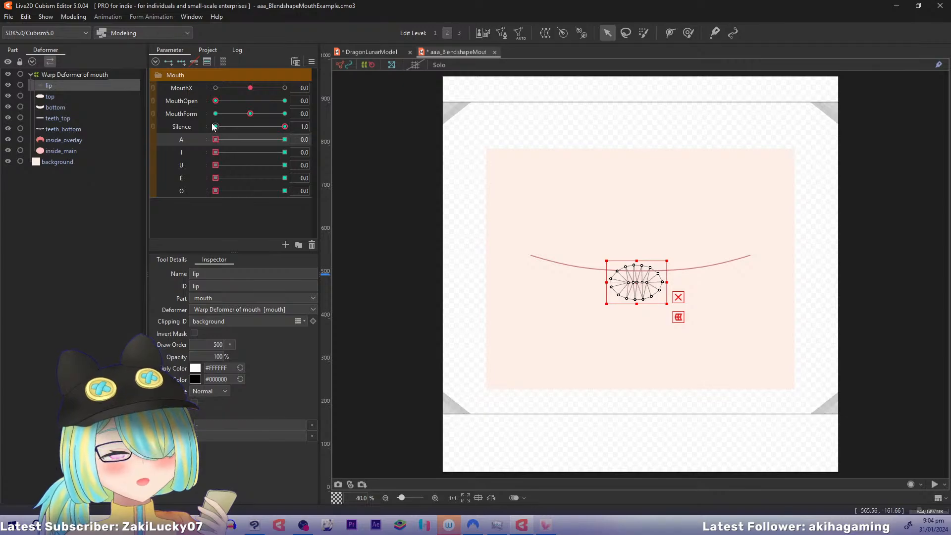
pyautogui.click(77, 105)
pyautogui.click(67, 96)
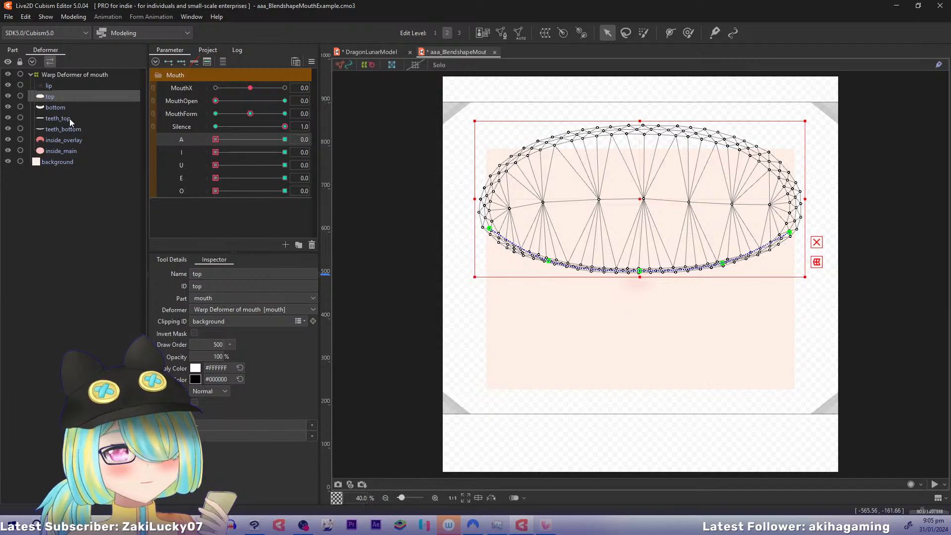
pyautogui.click(69, 118)
pyautogui.click(69, 129)
pyautogui.click(67, 139)
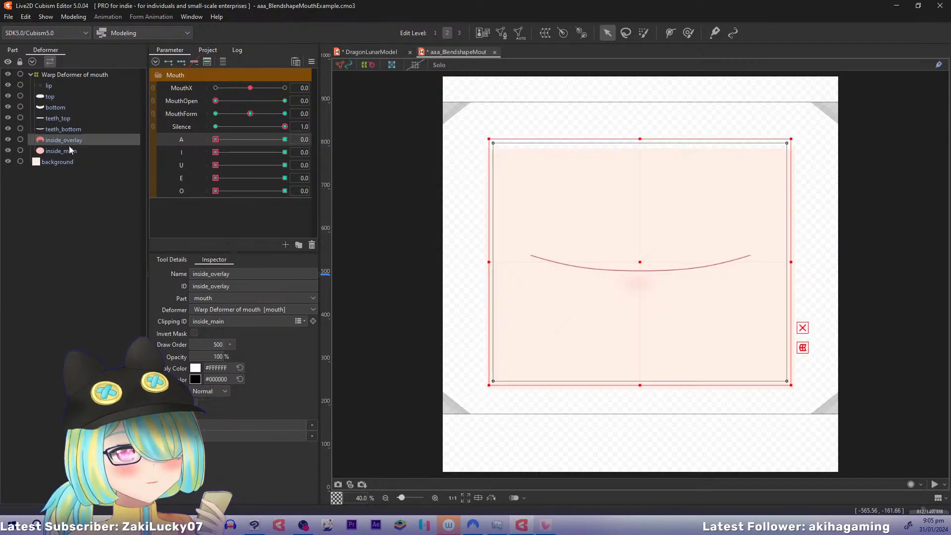
pyautogui.click(69, 149)
pyautogui.click(49, 107)
pyautogui.click(54, 84)
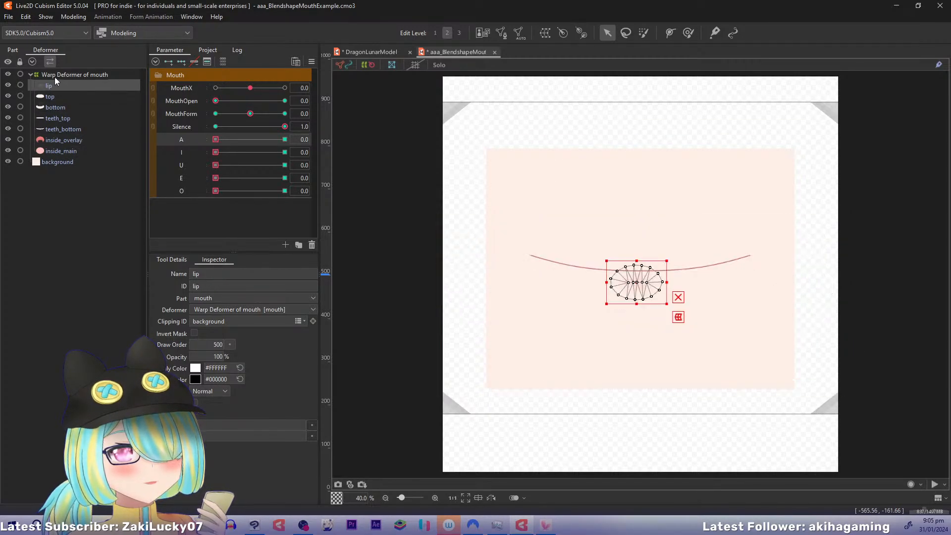
# Compare the keys on Warp Deformer of mouth with those on the lip, top and bottom meshes
pyautogui.click(55, 76)
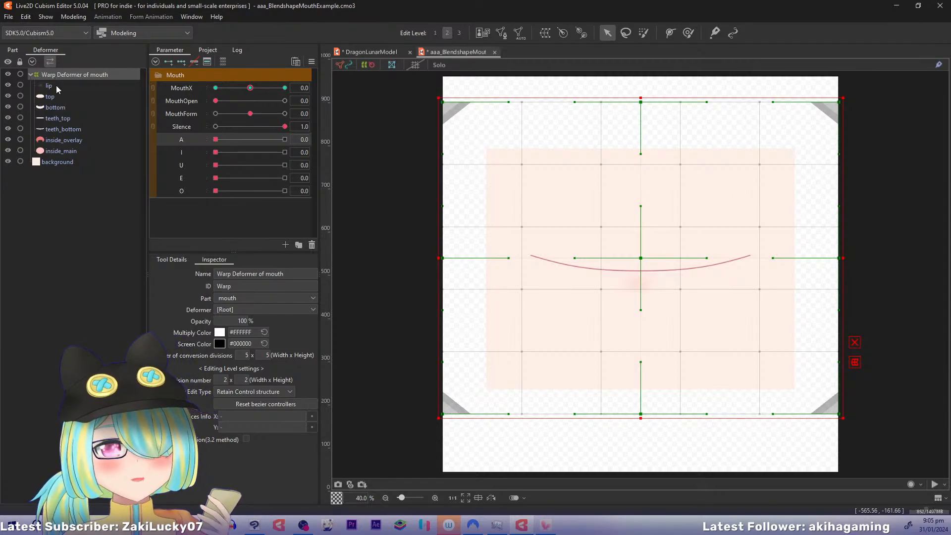
pyautogui.click(55, 85)
pyautogui.click(53, 96)
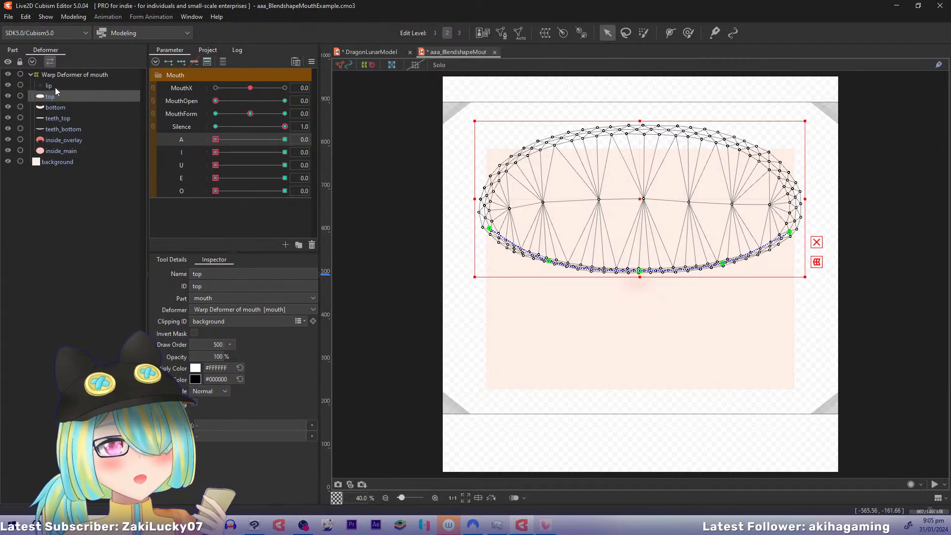
pyautogui.click(55, 87)
pyautogui.click(54, 97)
pyautogui.click(54, 110)
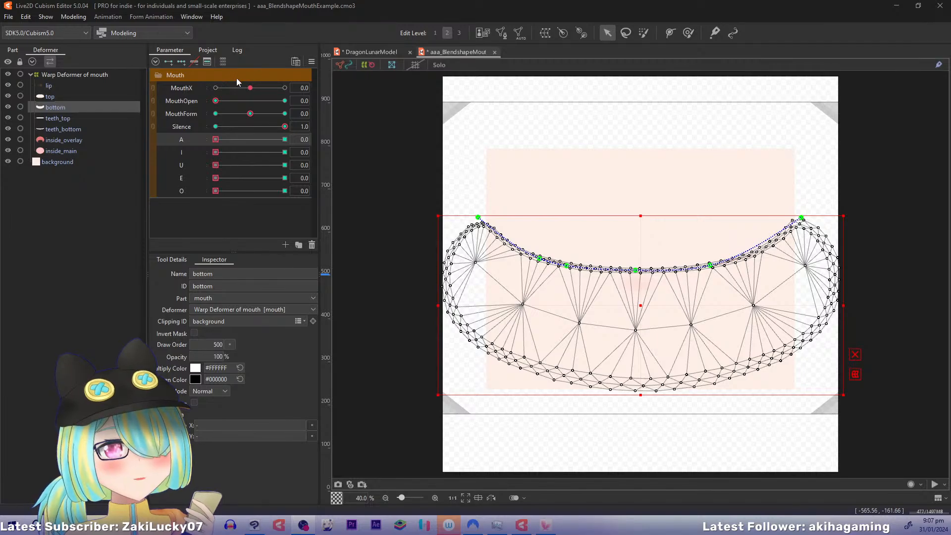
# Preview how MouthOpen and A combine on the example mouth by moving each between 0 and 1, ending with MouthOpen at 1
pyautogui.moveTo(214, 101); pyautogui.dragTo(285, 101)
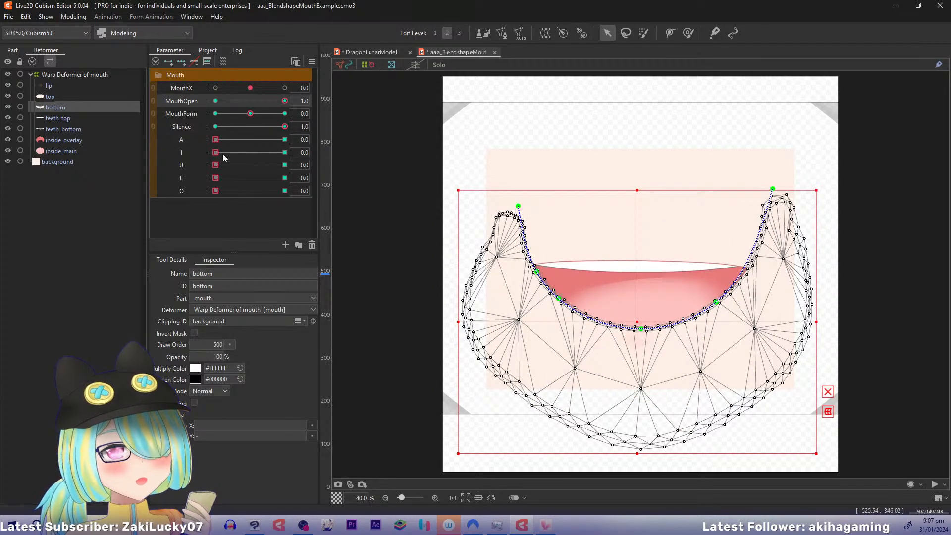
pyautogui.moveTo(216, 140); pyautogui.dragTo(303, 148)
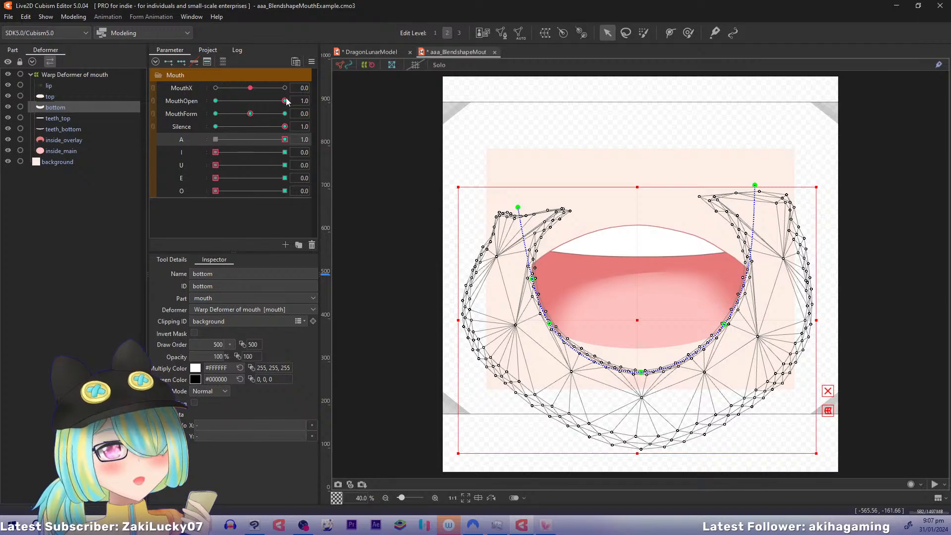
pyautogui.moveTo(286, 101); pyautogui.dragTo(192, 99)
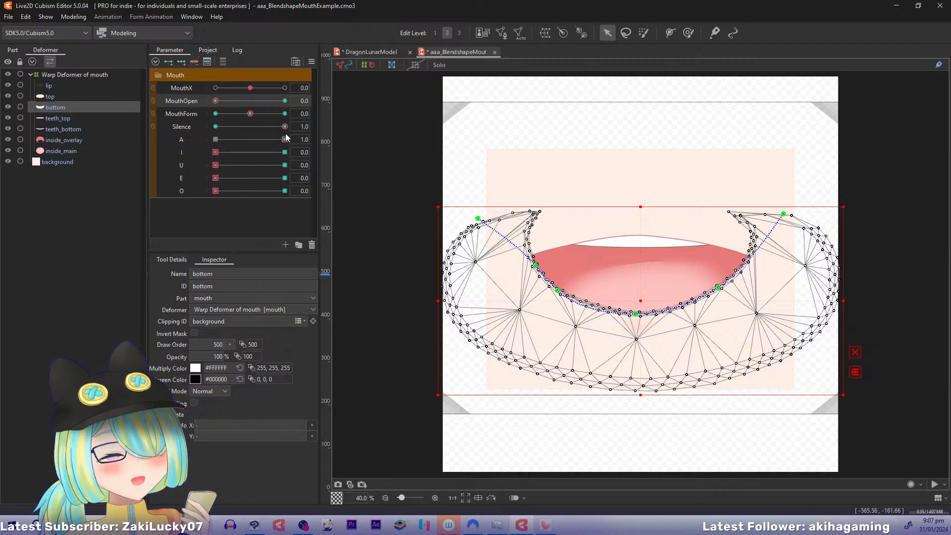
pyautogui.moveTo(285, 139); pyautogui.dragTo(183, 130)
pyautogui.moveTo(217, 101); pyautogui.dragTo(286, 103)
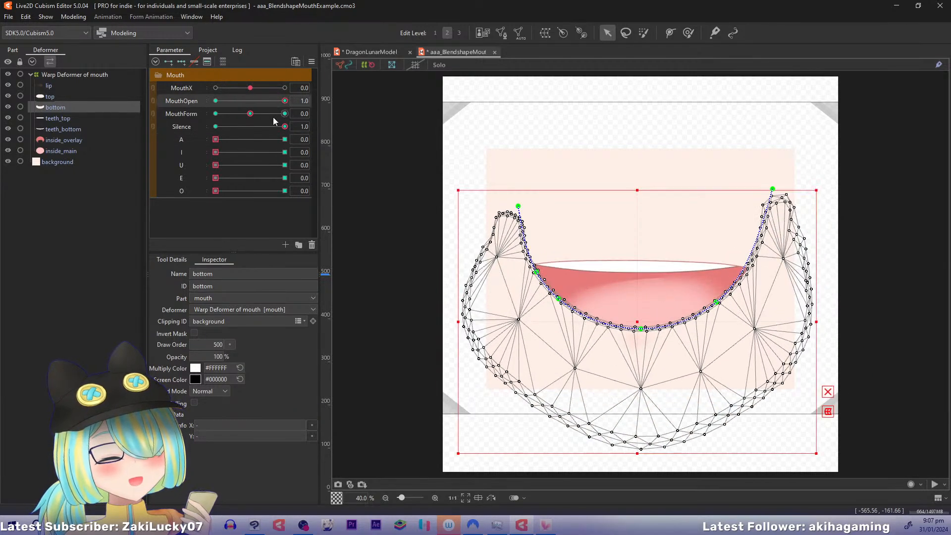
# Set A to 1 on the example mouth and preview it with MouthOpen at 0 and at 1
pyautogui.moveTo(214, 141); pyautogui.dragTo(315, 147)
pyautogui.moveTo(285, 100); pyautogui.dragTo(143, 130)
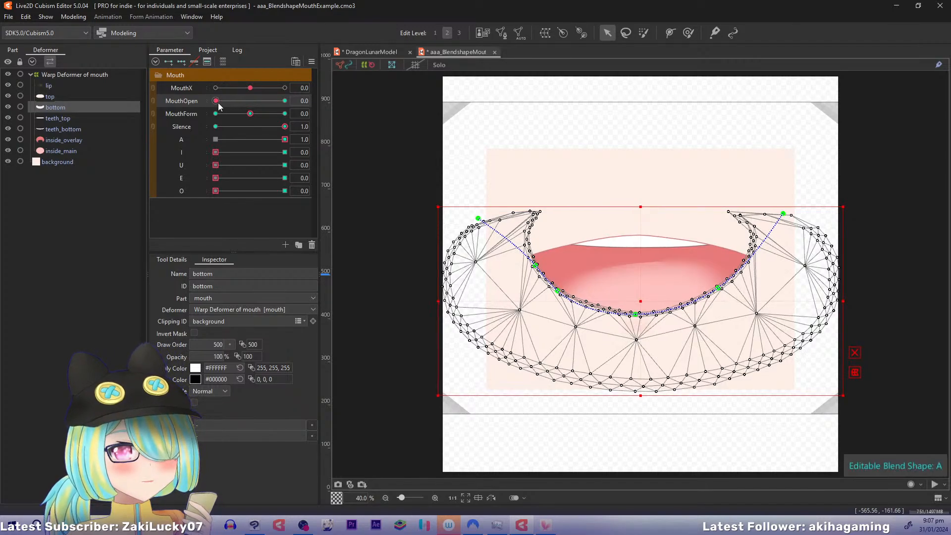
pyautogui.moveTo(216, 101); pyautogui.dragTo(346, 99)
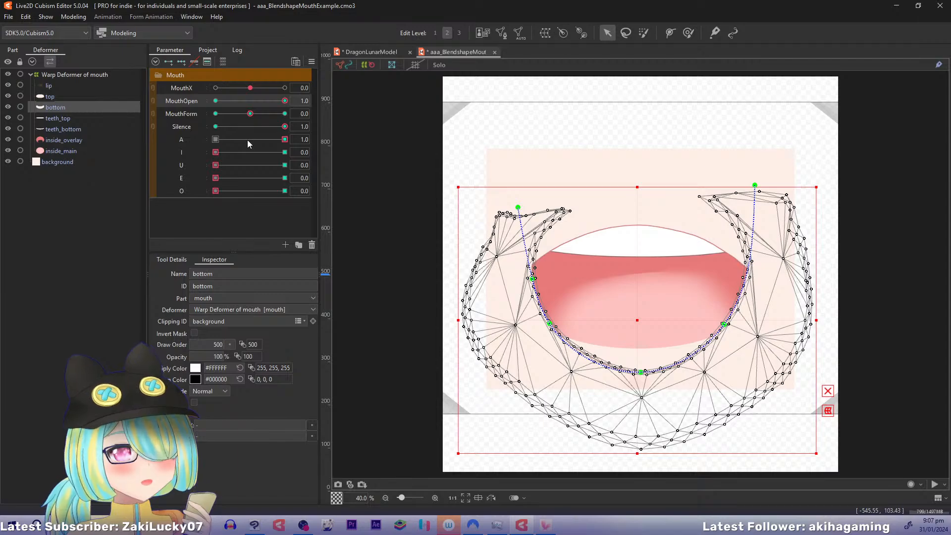
# Check the Limit Settings for Blend Shape Weights of A on the bottom mesh, then close them without changes
pyautogui.click(312, 61)
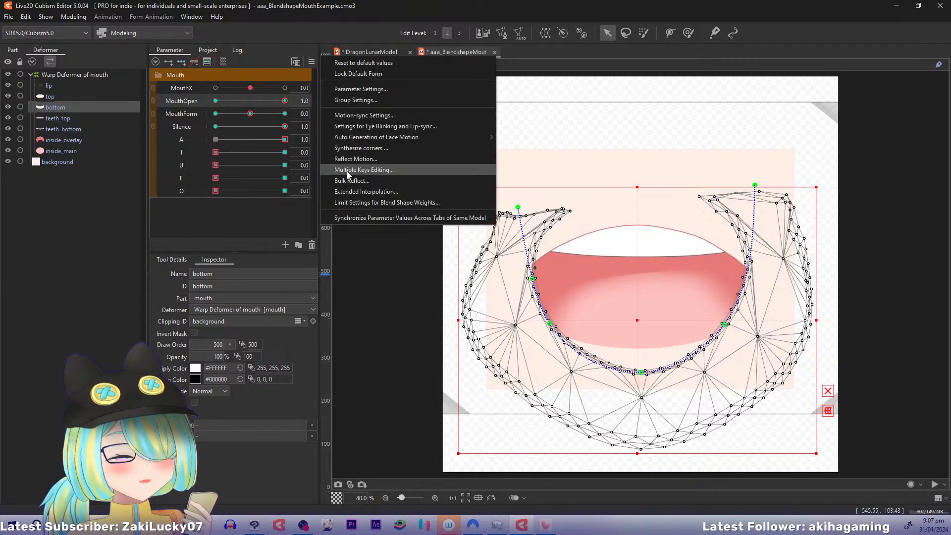
pyautogui.click(352, 197)
pyautogui.moveTo(294, 241); pyautogui.dragTo(435, 122)
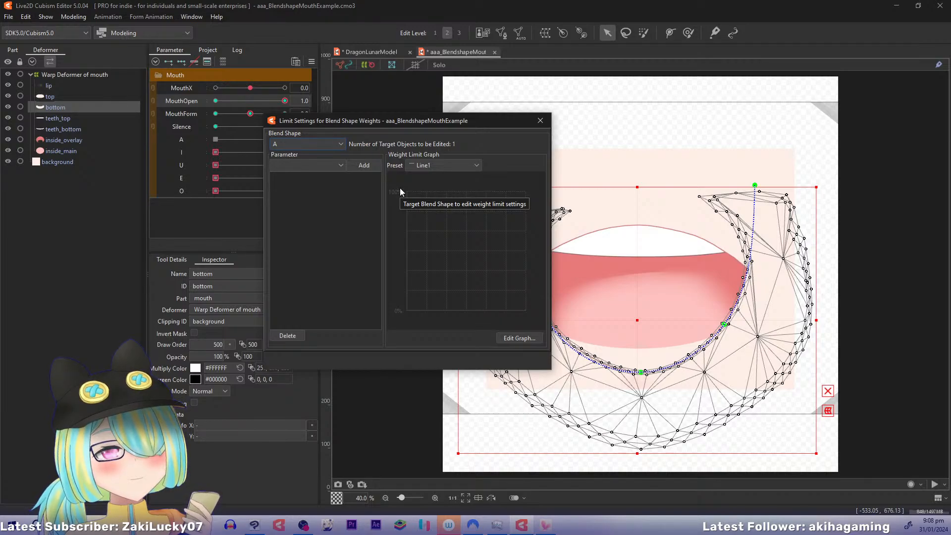
pyautogui.click(544, 120)
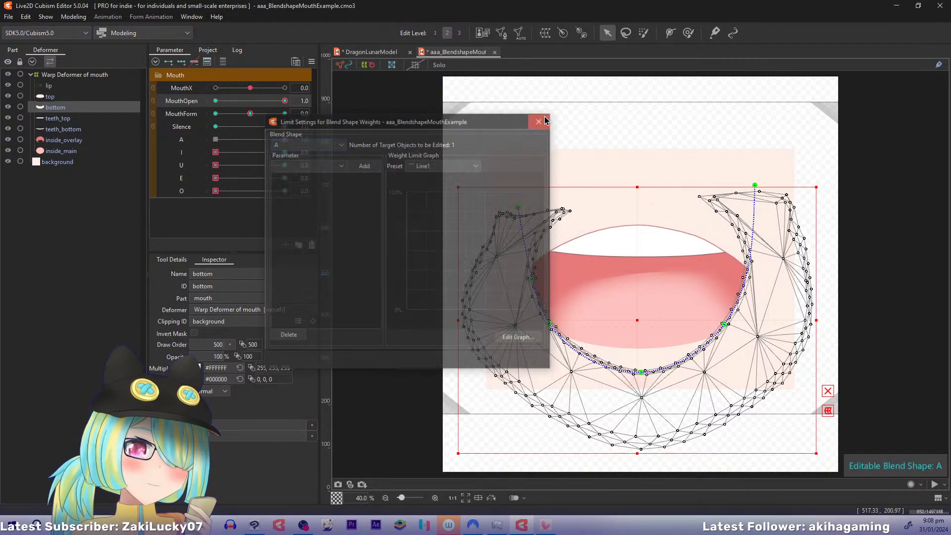
# With A at 1, preview Silence at 0 and 1 and MouthOpen at 0, then bring A back to 0
pyautogui.click(284, 139)
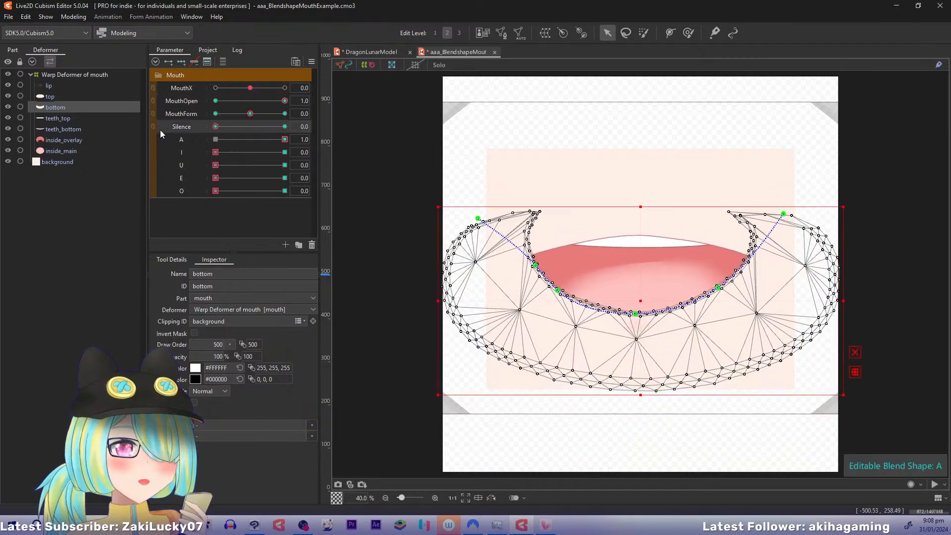
pyautogui.moveTo(216, 127); pyautogui.dragTo(333, 148)
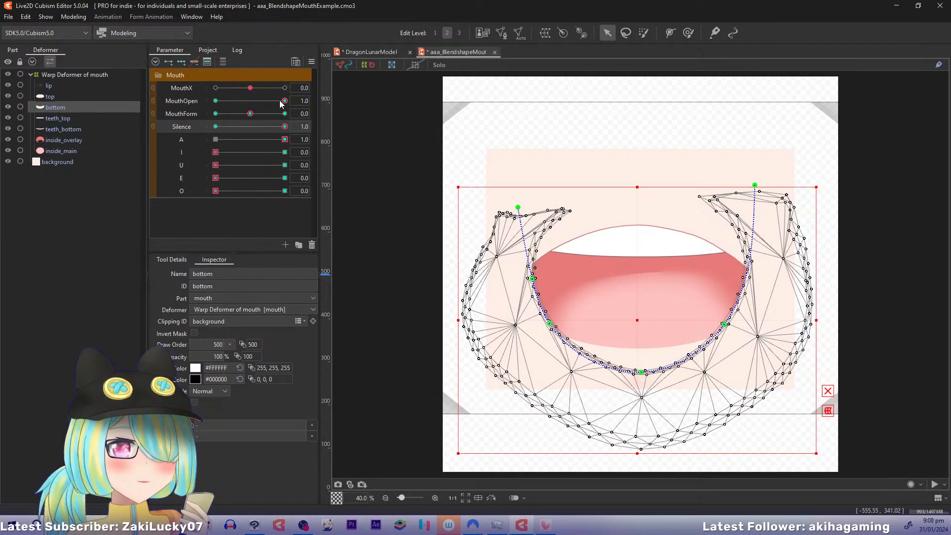
pyautogui.moveTo(279, 100); pyautogui.dragTo(198, 103)
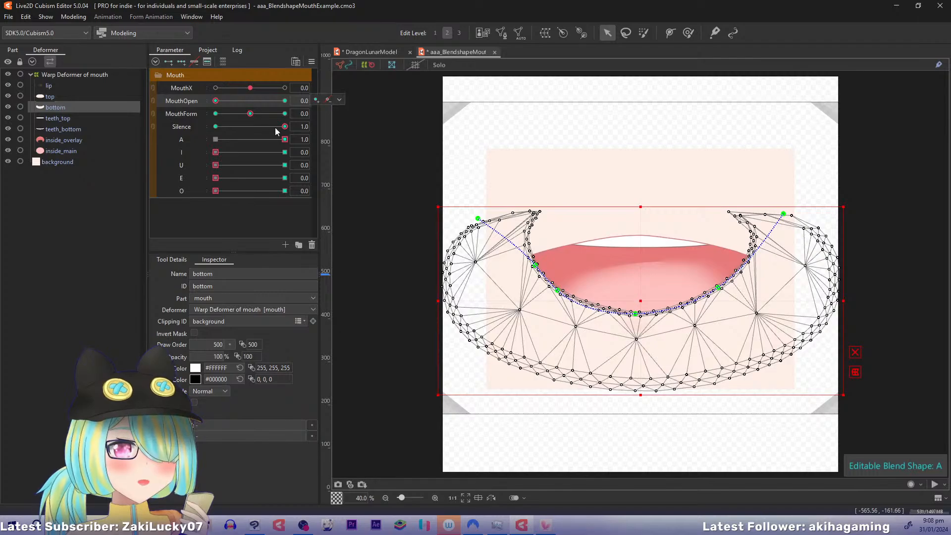
pyautogui.moveTo(286, 140); pyautogui.dragTo(182, 131)
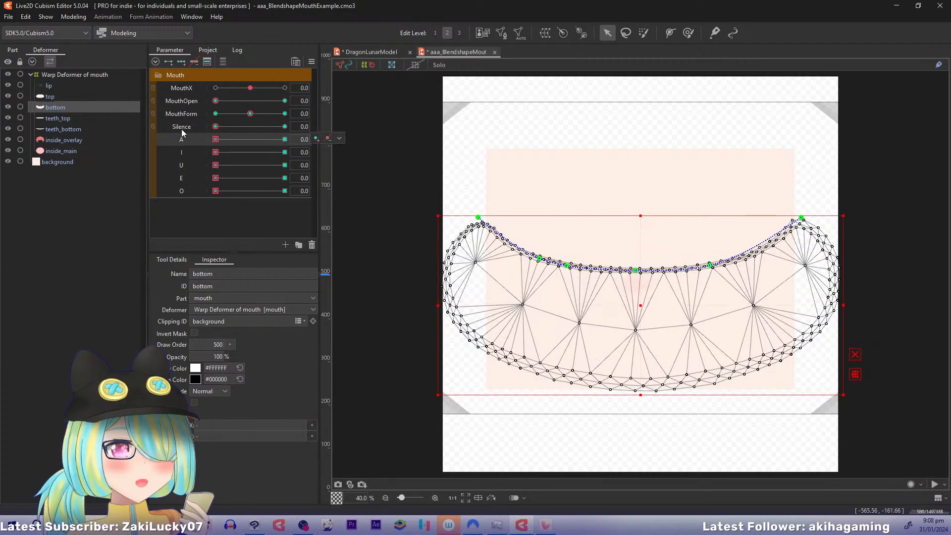
# With A at 0, preview the example mouth while moving MouthOpen and Silence between 0 and 1, ending with both at 0
pyautogui.moveTo(217, 101); pyautogui.dragTo(334, 102)
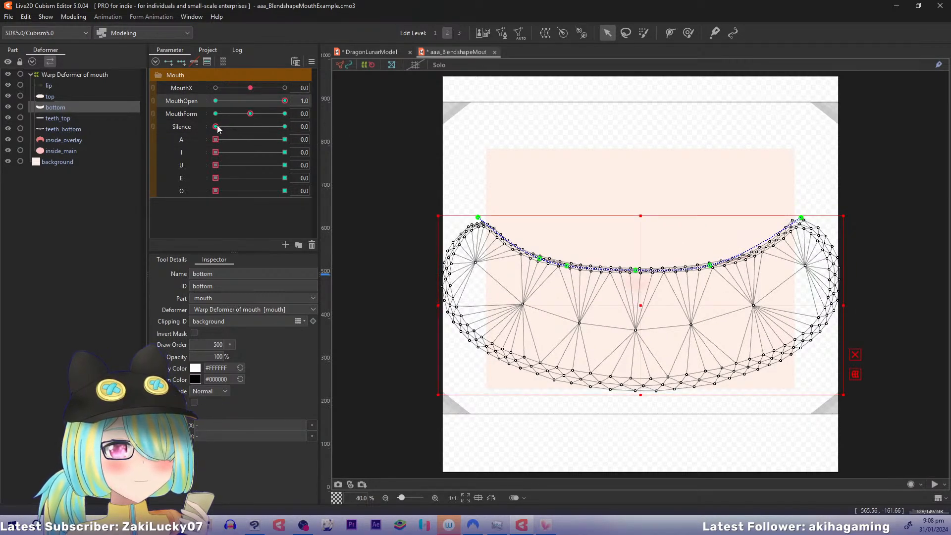
pyautogui.moveTo(217, 125); pyautogui.dragTo(155, 100)
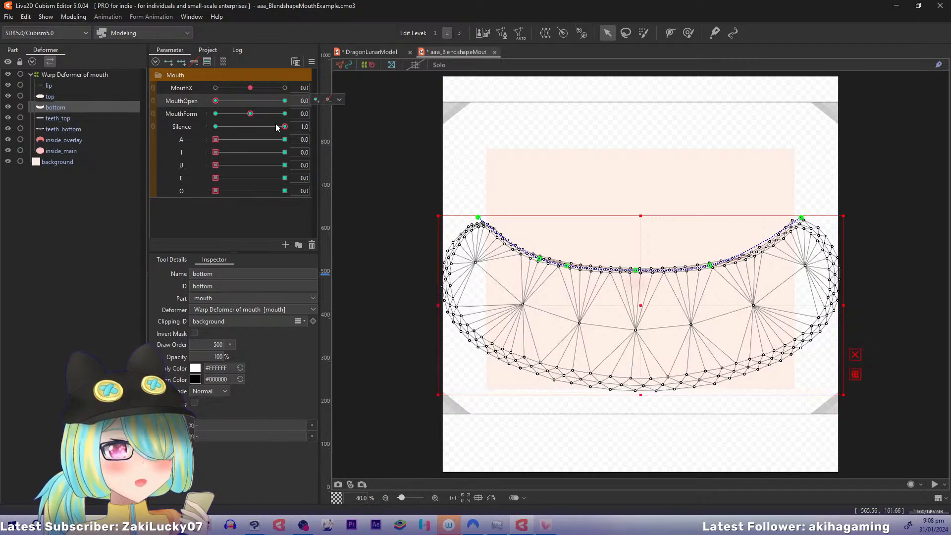
pyautogui.moveTo(285, 126); pyautogui.dragTo(168, 129)
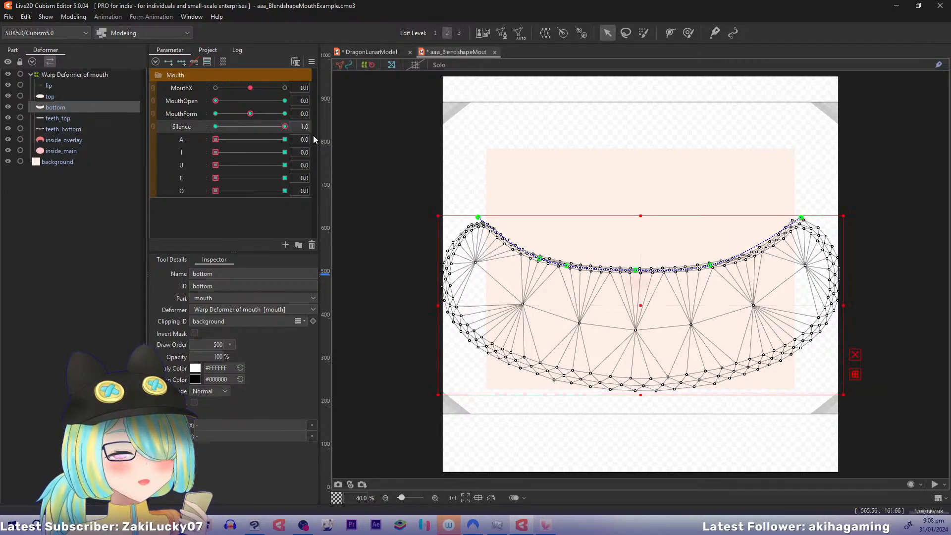
pyautogui.moveTo(313, 135); pyautogui.dragTo(196, 136)
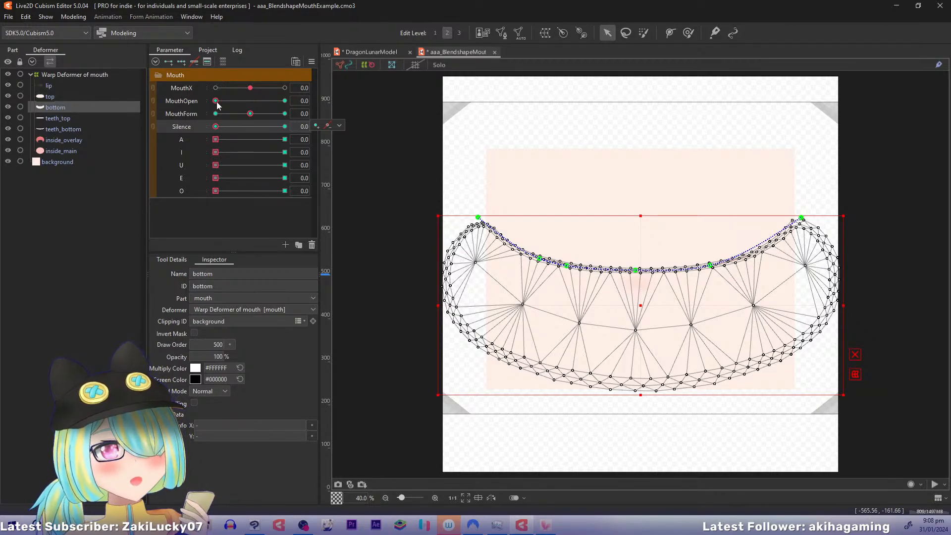
# Try MouthOpen and MouthForm as a combined parameter, then separate them and reset all example parameters to their defaults
pyautogui.moveTo(216, 101); pyautogui.dragTo(251, 119)
pyautogui.click(152, 103)
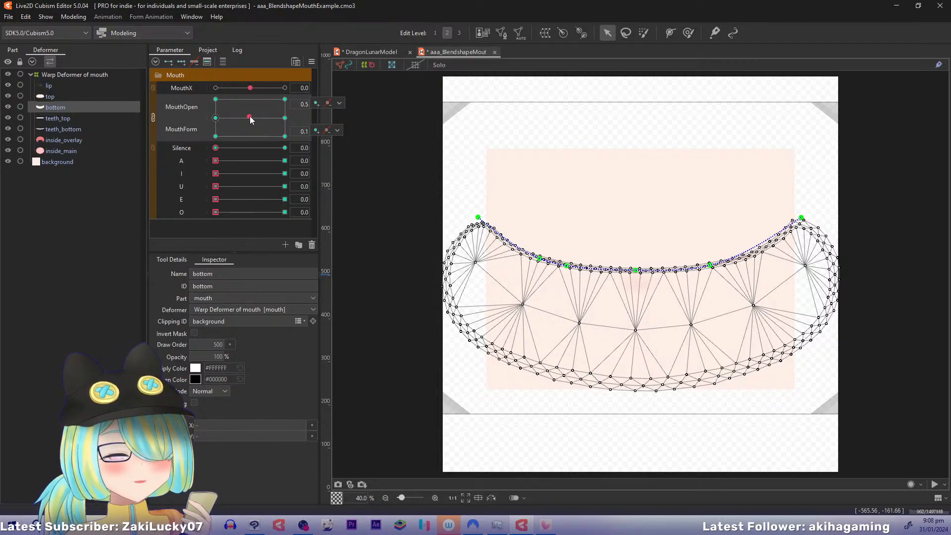
pyautogui.click(153, 118)
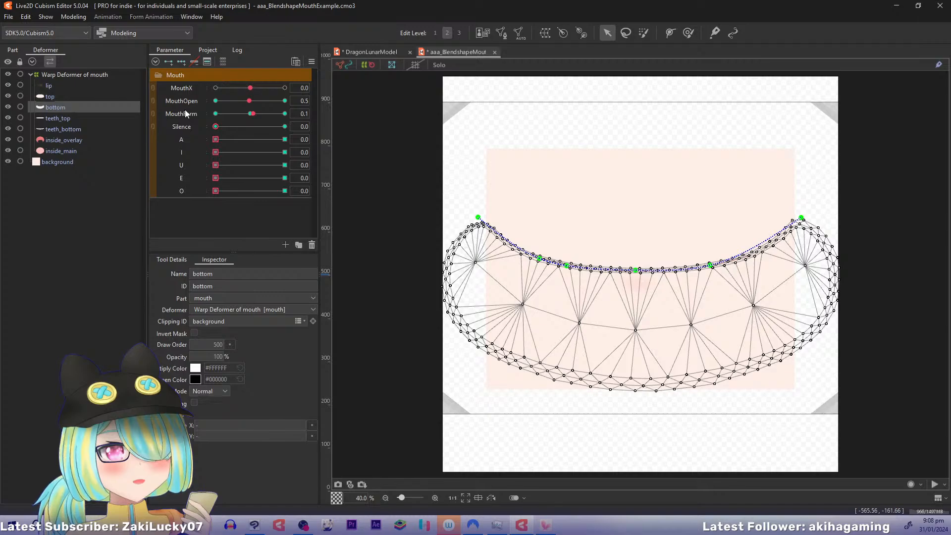
pyautogui.hotkey('ctrl', 'r')
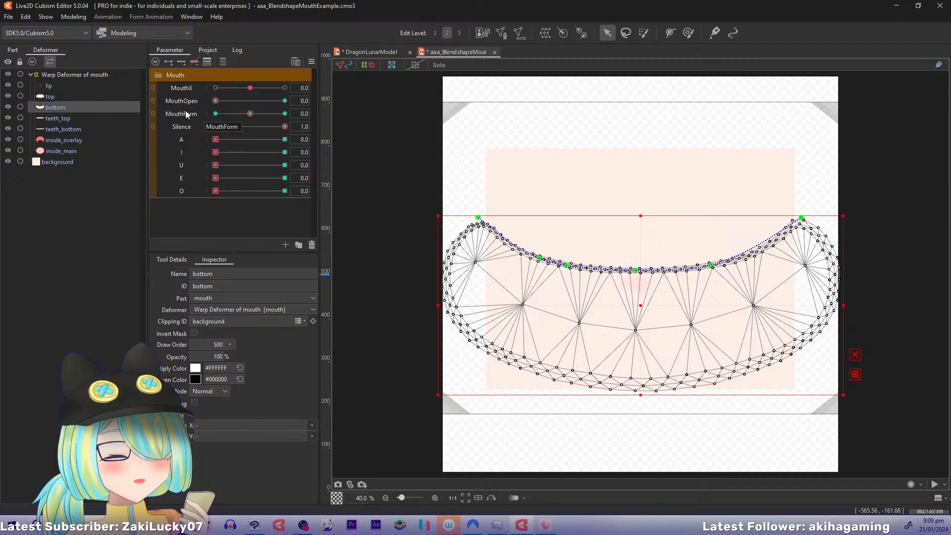
# In DragonLunarModel, add two keys to the Silence parameter for the UpperLip and LowerLip meshes
pyautogui.click(362, 52)
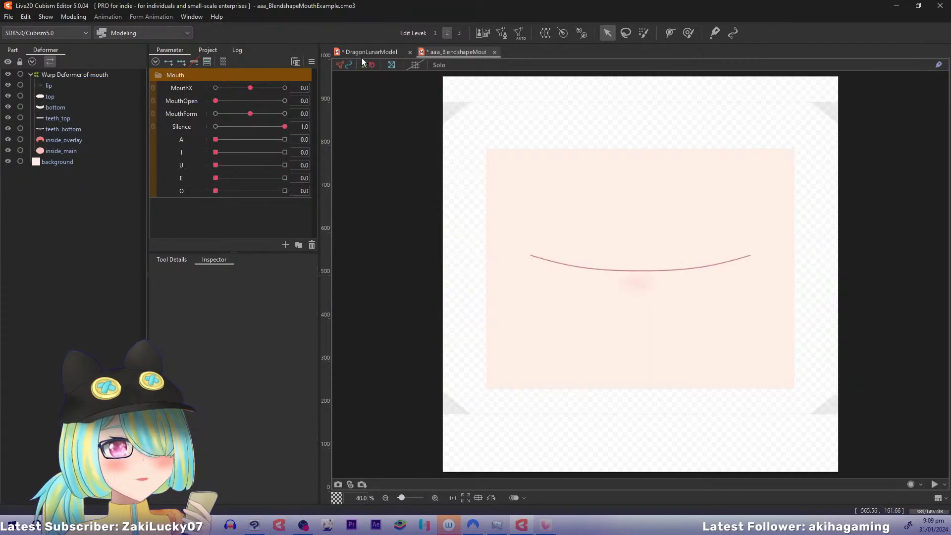
pyautogui.keyDown('ctrl'); pyautogui.click(135, 237); pyautogui.keyUp('ctrl')
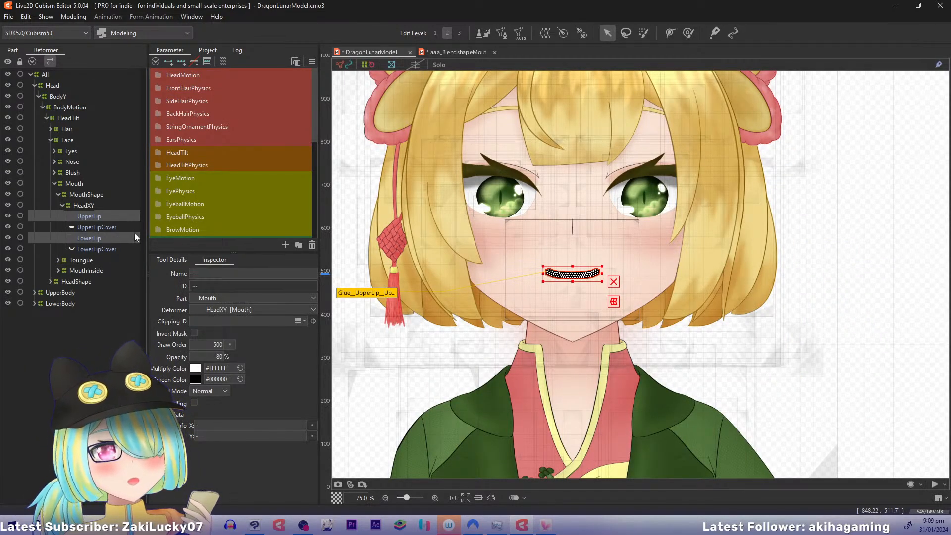
pyautogui.scroll(-4, 197, 168)
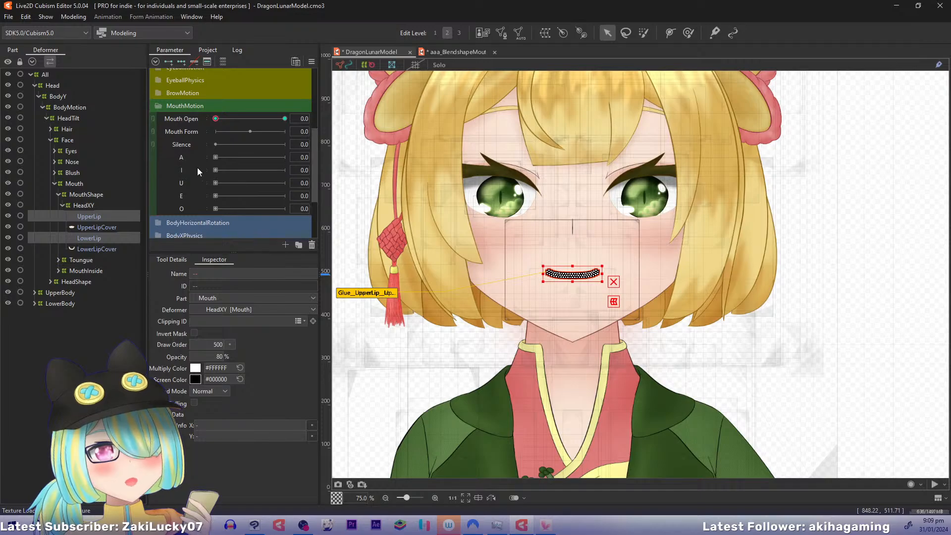
pyautogui.click(187, 143)
pyautogui.click(174, 60)
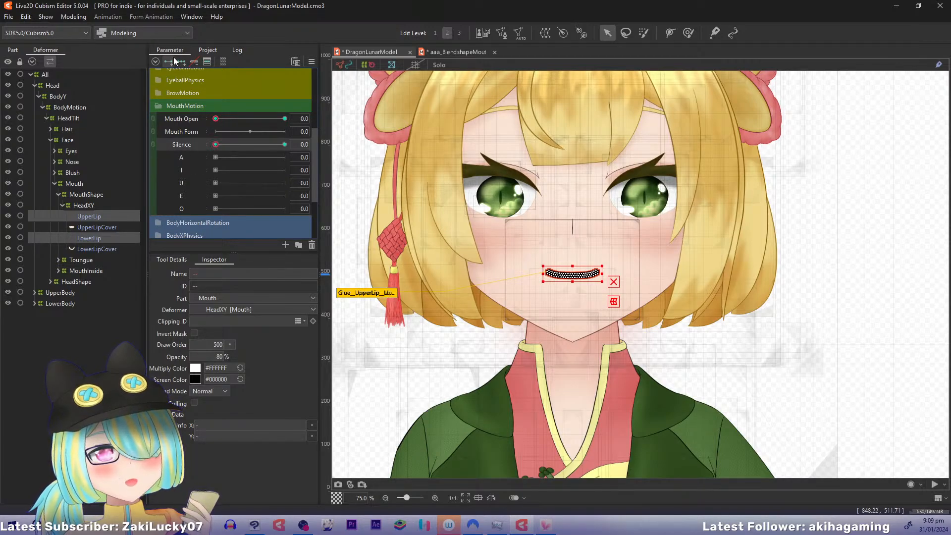
# Check the ranges in the Silence parameter's settings and close them without changes
pyautogui.rightClick(200, 143)
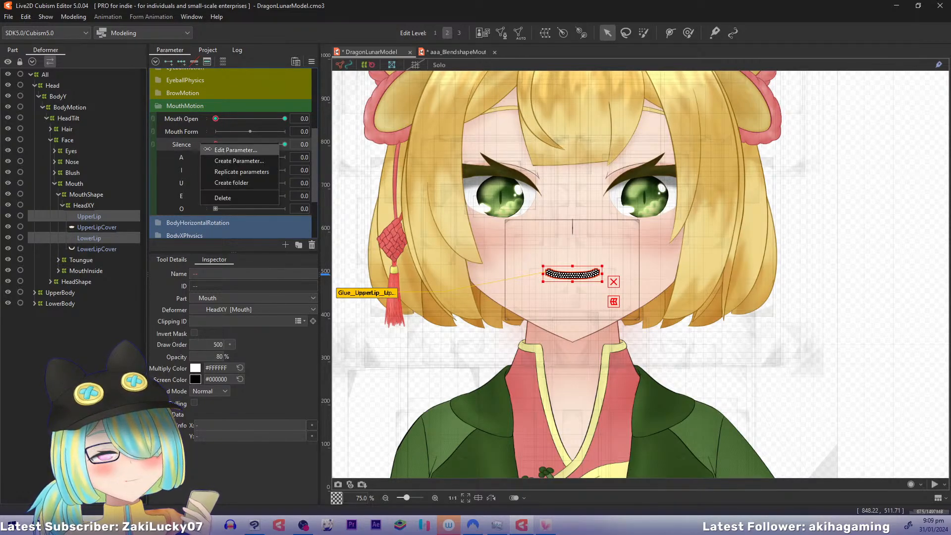
pyautogui.click(208, 150)
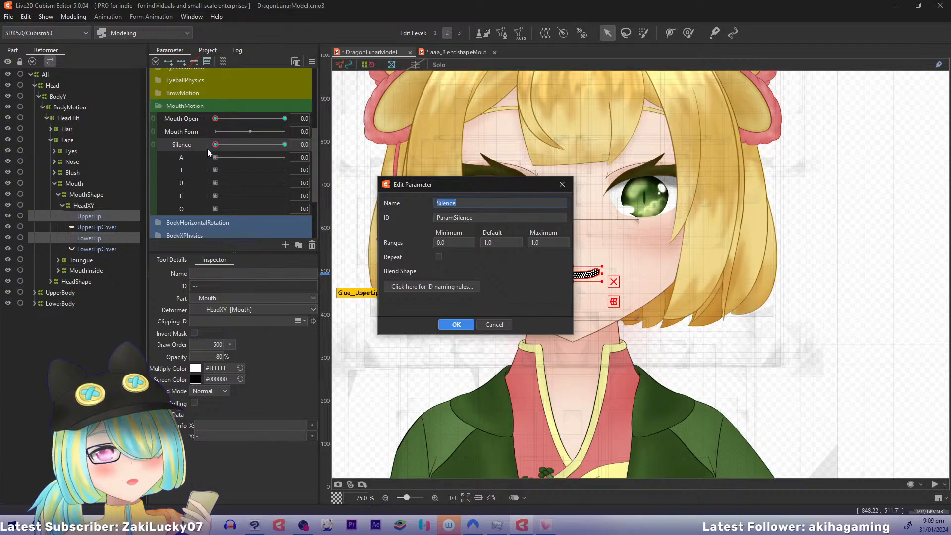
pyautogui.click(494, 325)
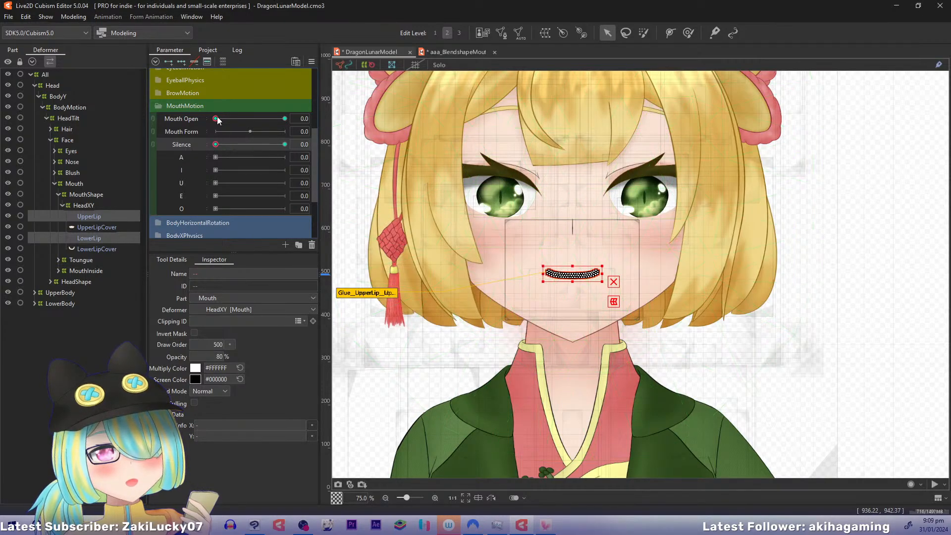
# With Silence at 0, copy the closed lip form from Mouth Open 0 onto the Mouth Open 1 key
pyautogui.moveTo(217, 119); pyautogui.dragTo(308, 125)
pyautogui.moveTo(365, 131)
pyautogui.mouseDown()
pyautogui.moveTo(227, 132)
pyautogui.moveTo(368, 134)
pyautogui.mouseUp()
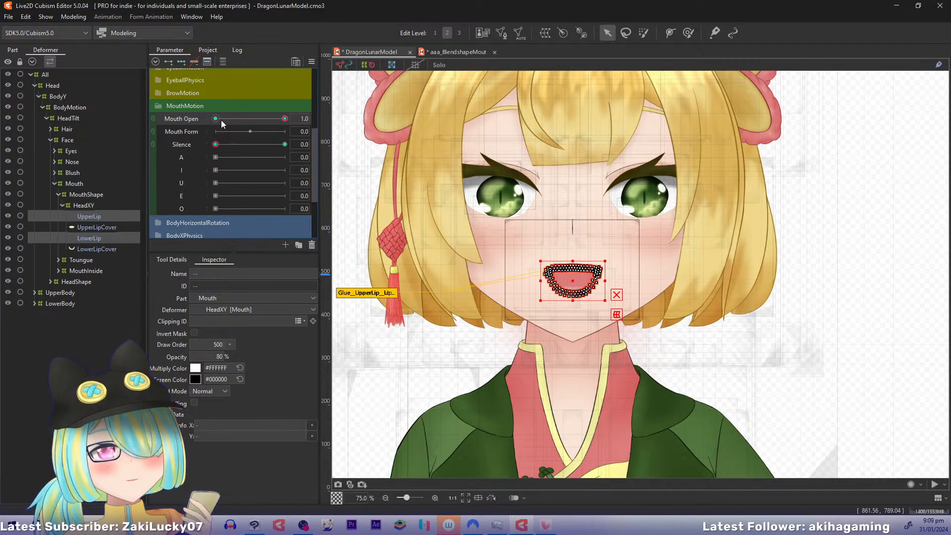
pyautogui.moveTo(221, 120); pyautogui.dragTo(201, 118)
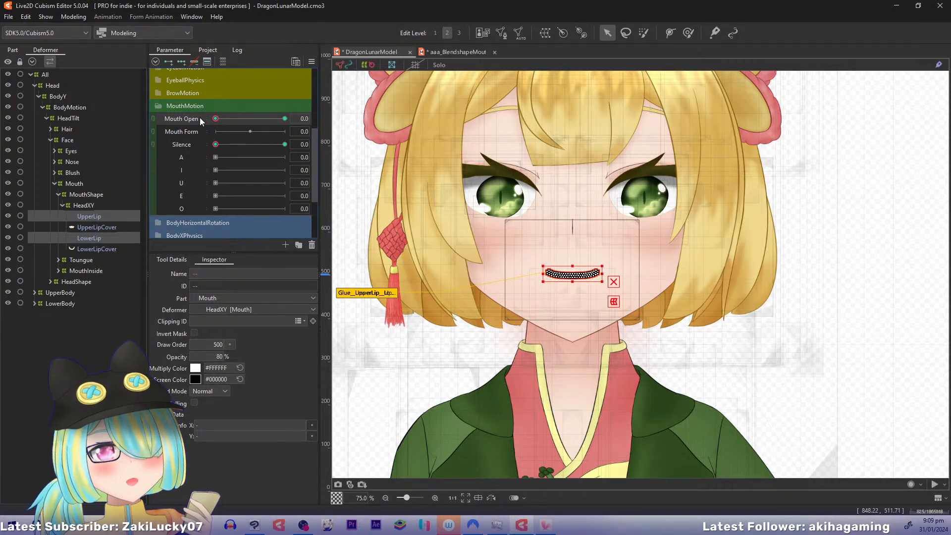
pyautogui.moveTo(200, 117)
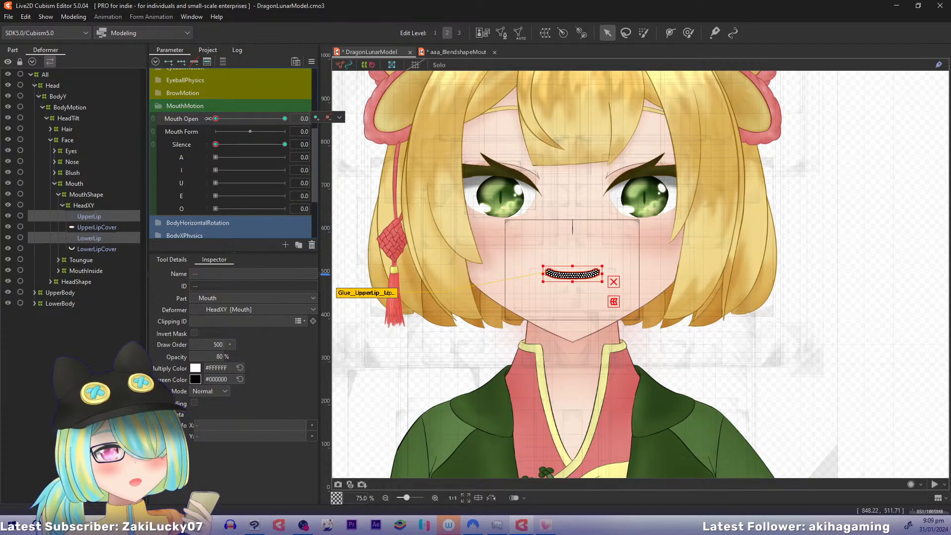
pyautogui.moveTo(218, 122)
pyautogui.mouseDown()
pyautogui.moveTo(350, 122)
pyautogui.moveTo(233, 124)
pyautogui.mouseUp()
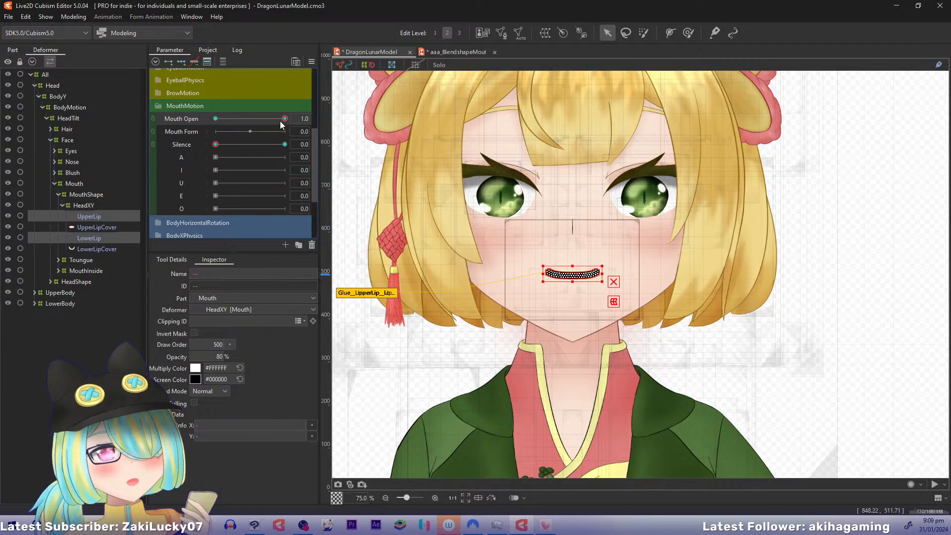
pyautogui.moveTo(163, 122); pyautogui.dragTo(254, 141)
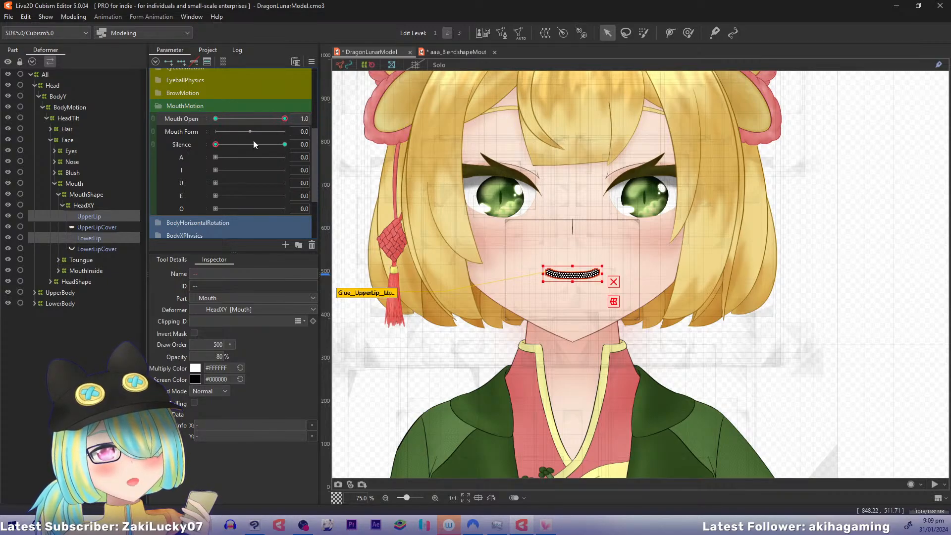
# Set Silence to 1 and preview the lips with Mouth Open at 1, then at 0
pyautogui.click(285, 145)
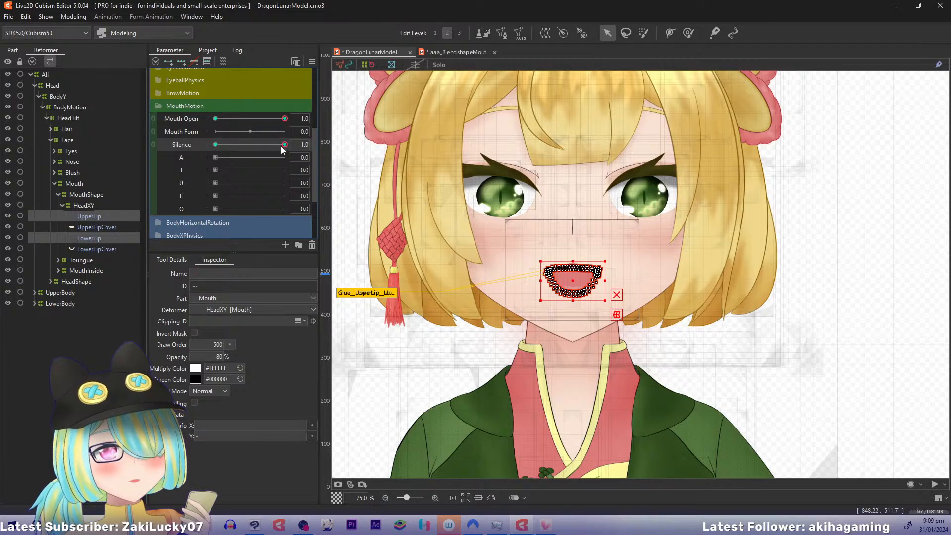
pyautogui.moveTo(282, 145); pyautogui.dragTo(336, 159)
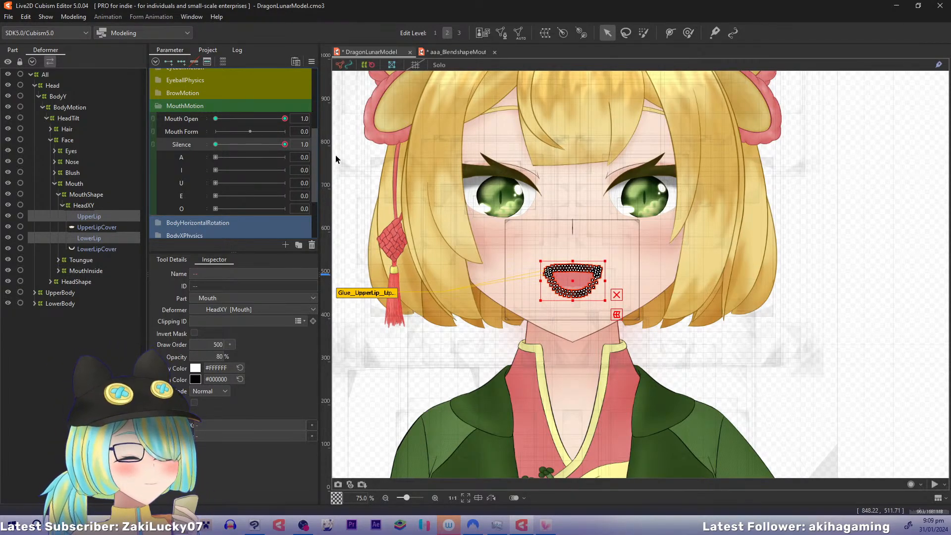
pyautogui.click(216, 118)
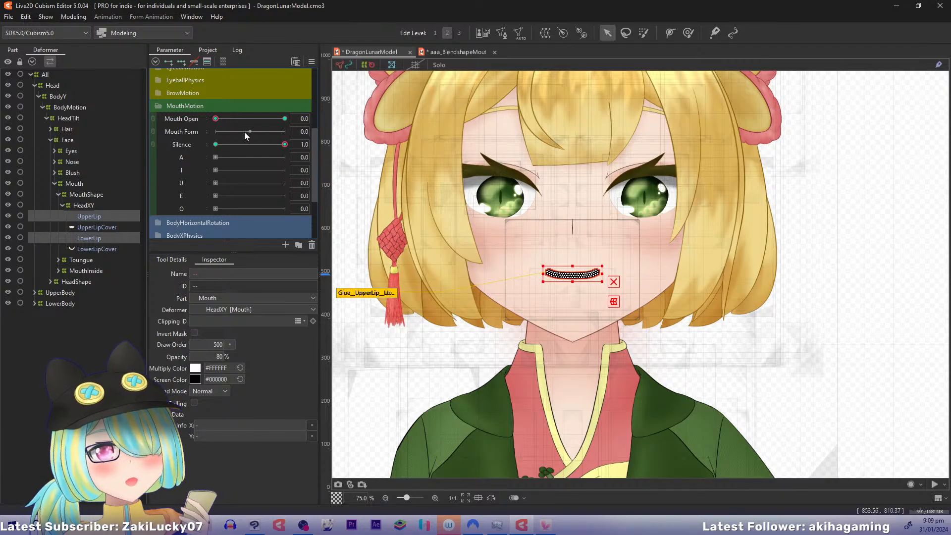
# Add three keys to the Mouth Form parameter for the UpperLip and LowerLip meshes
pyautogui.moveTo(453, 168); pyautogui.dragTo(461, 240)
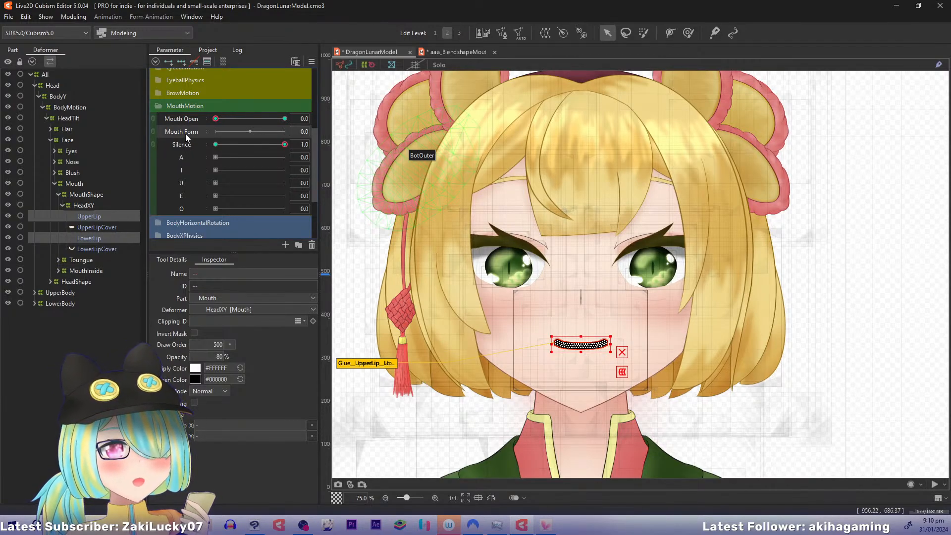
pyautogui.click(185, 61)
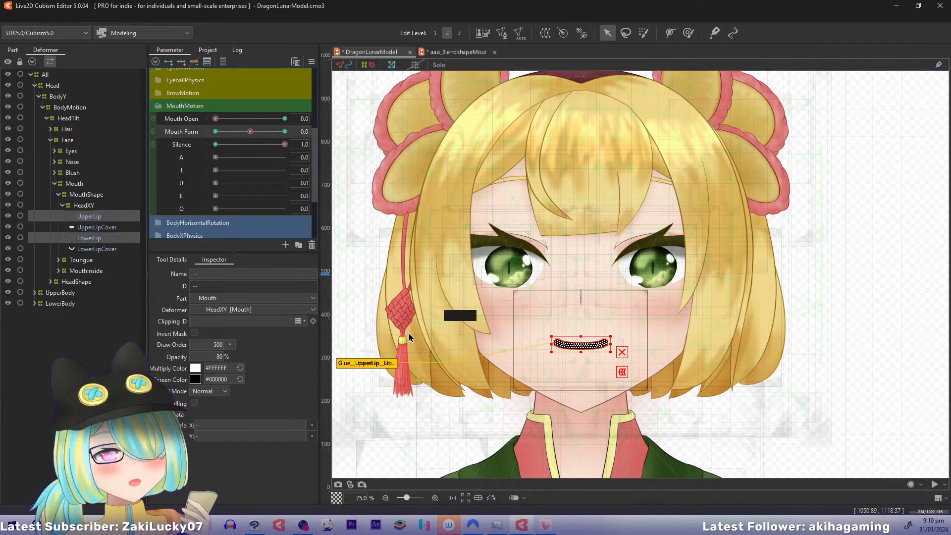
pyautogui.scroll(3, 409, 334)
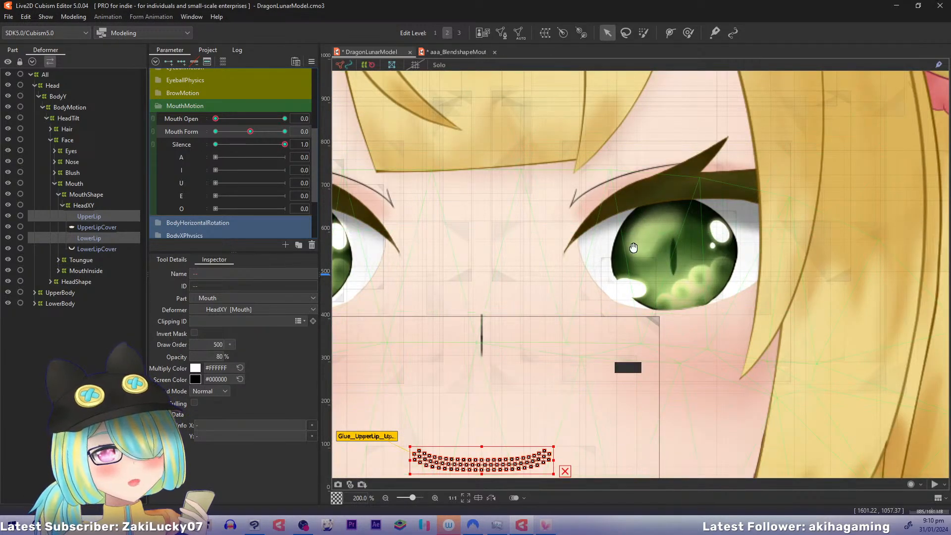
pyautogui.moveTo(570, 384); pyautogui.dragTo(646, 200)
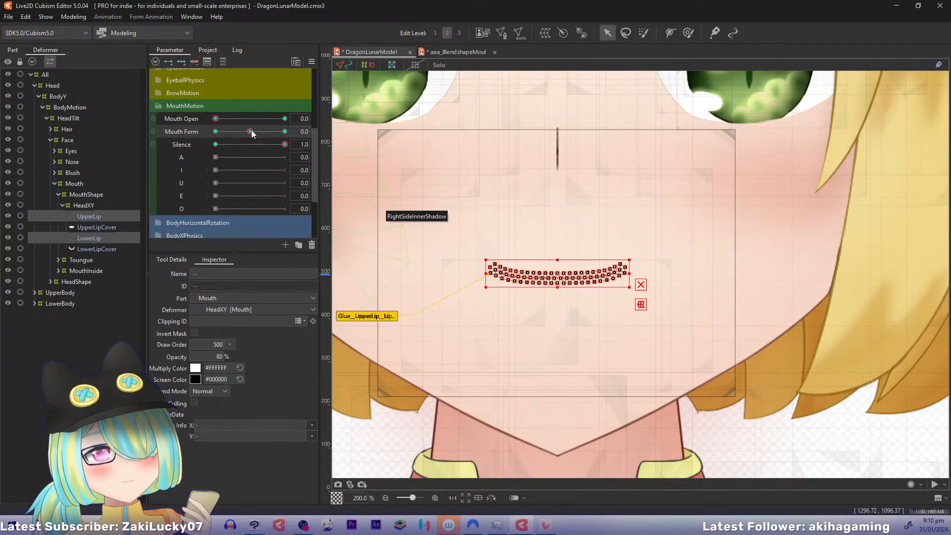
# Preview the UpperLip mesh with Mouth Form and Mouth Open at 1, then return both parameters to 0
pyautogui.moveTo(254, 131); pyautogui.dragTo(361, 134)
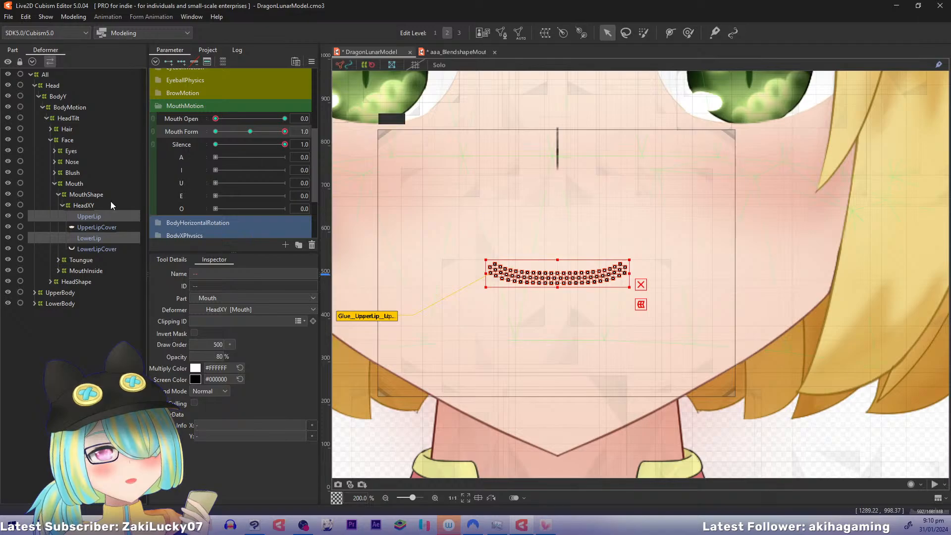
pyautogui.click(86, 216)
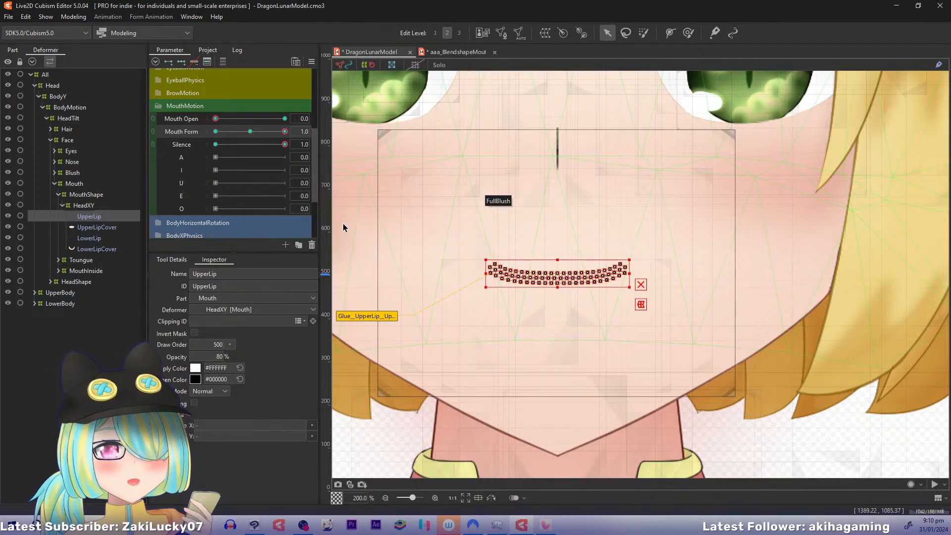
pyautogui.click(75, 206)
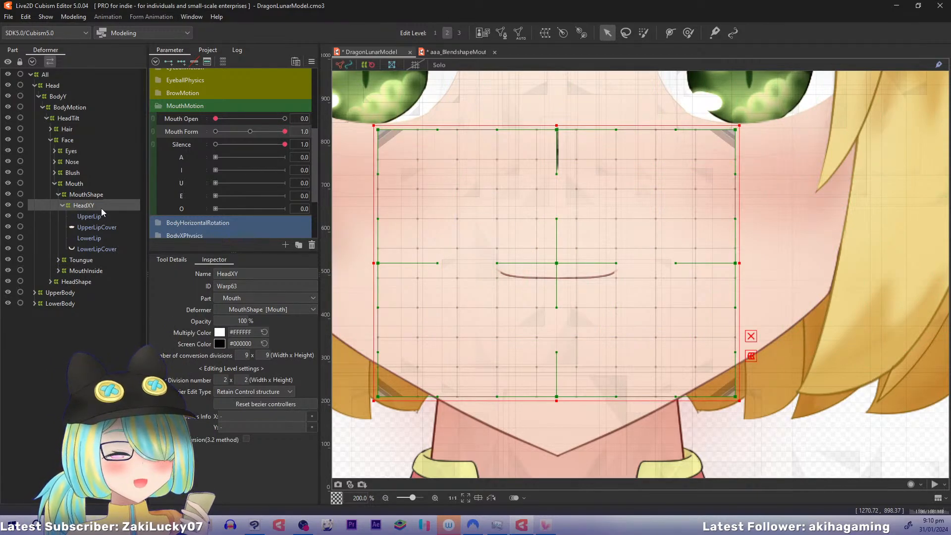
pyautogui.click(90, 216)
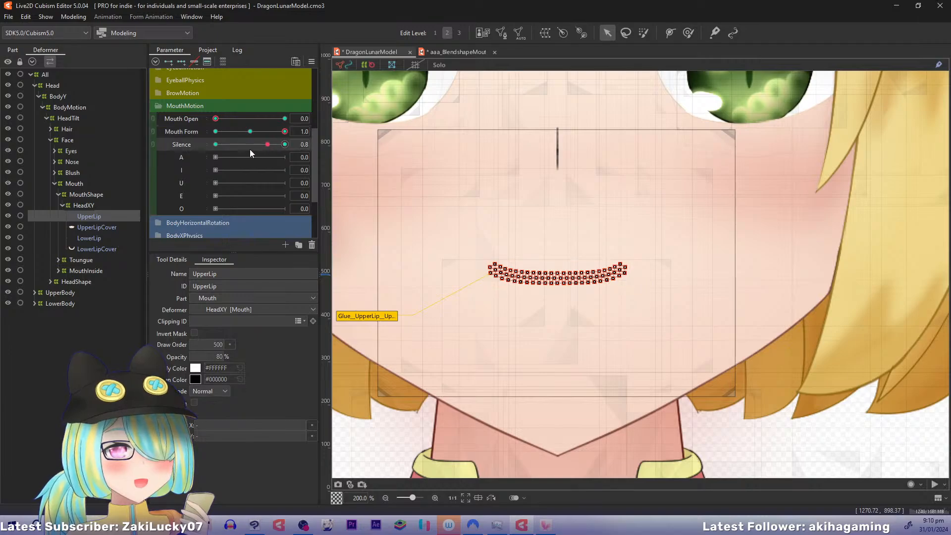
pyautogui.moveTo(221, 120); pyautogui.dragTo(364, 111)
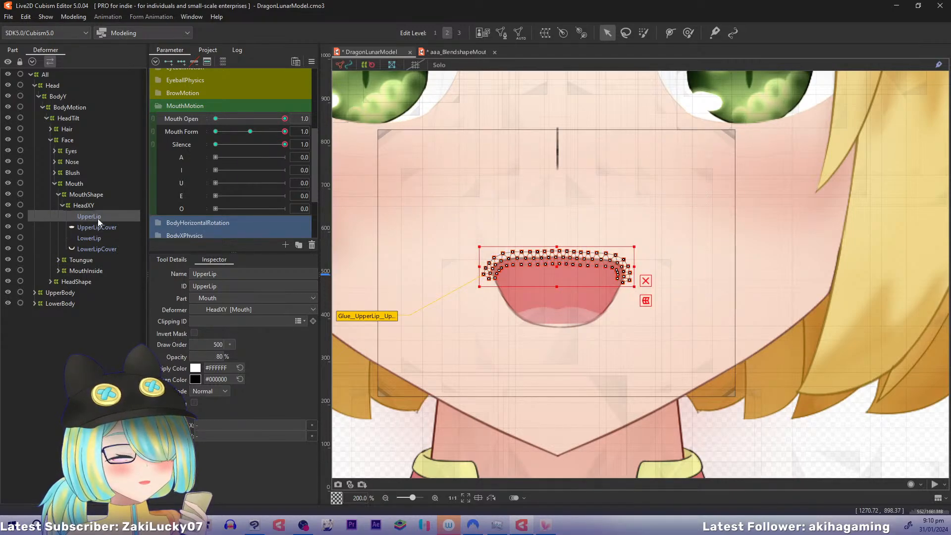
pyautogui.hotkey('ctrl', 'z')
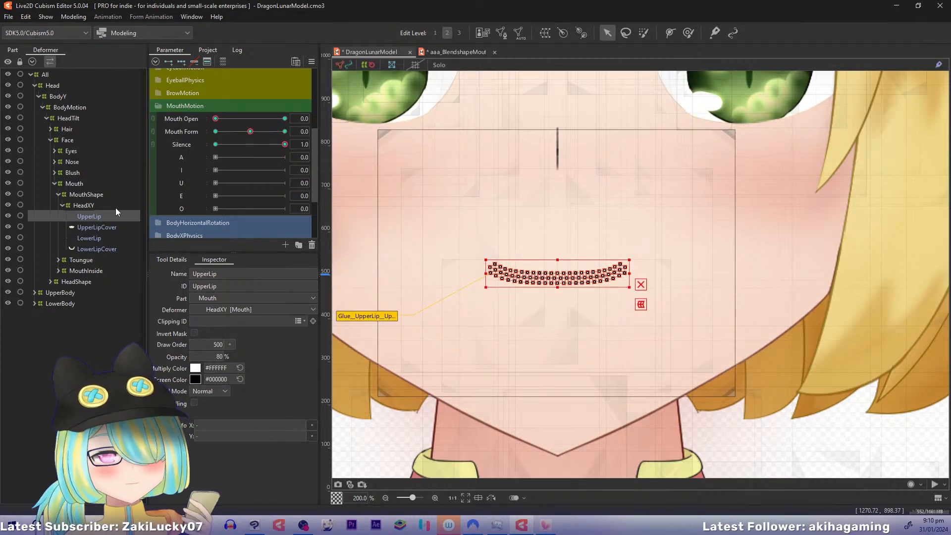
# Activate the Deform Path tool for the UpperLip mesh and show the canvas grid
pyautogui.scroll(2, 373, 218)
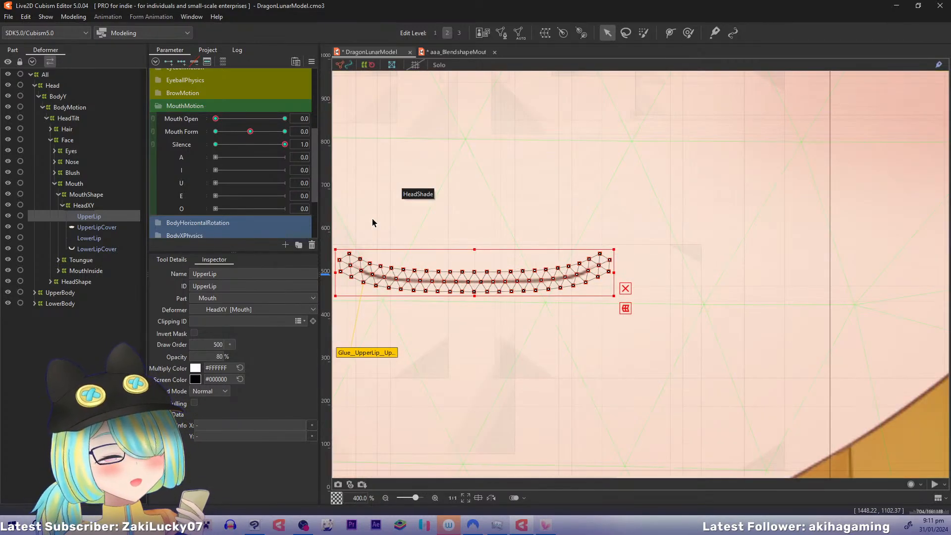
pyautogui.moveTo(513, 186); pyautogui.dragTo(512, 217)
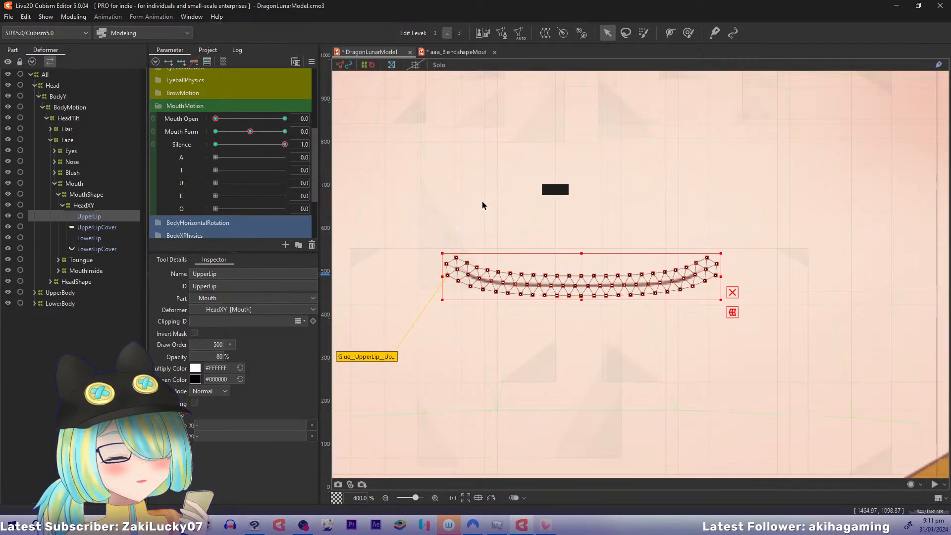
pyautogui.click(671, 32)
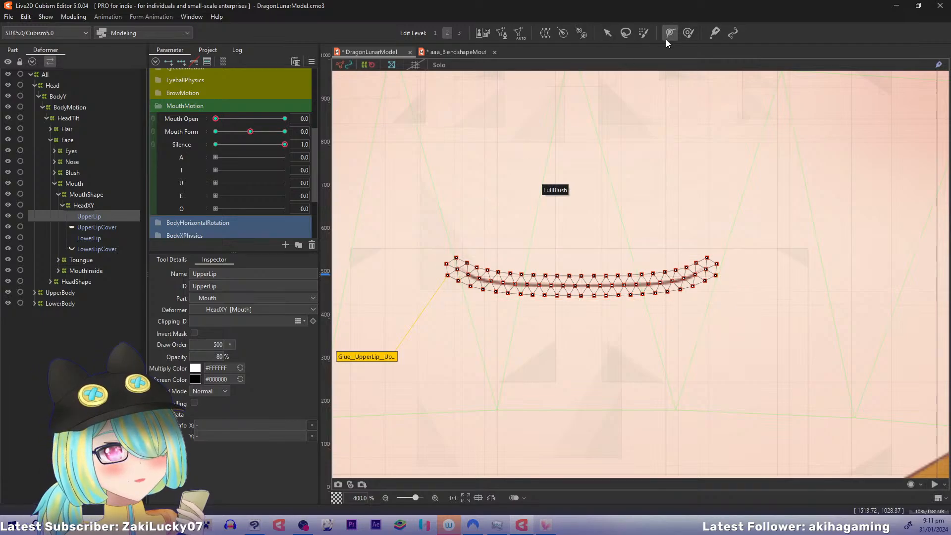
pyautogui.click(392, 157)
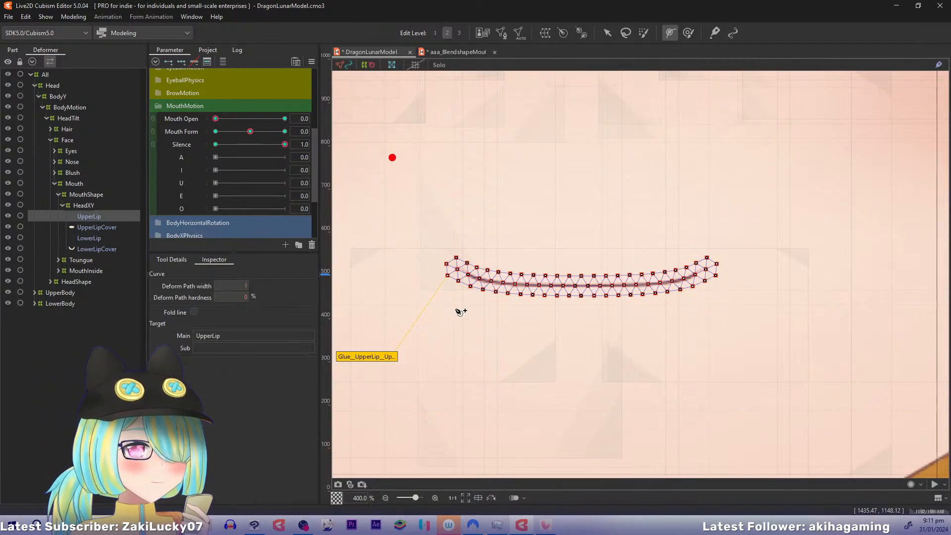
pyautogui.hotkey('ctrl', 'z')
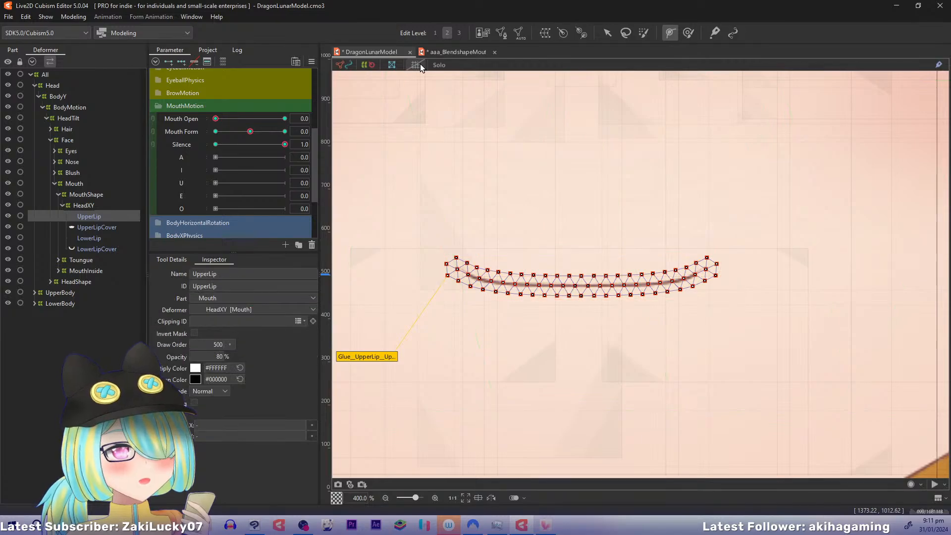
pyautogui.click(419, 64)
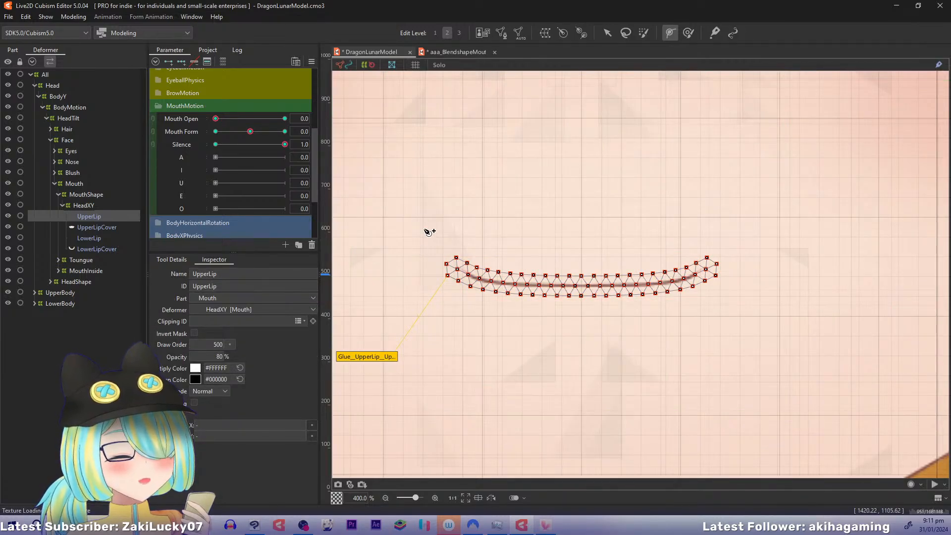
# Draw a seven-point deform path along the UpperLip line, with its end points just beyond both mouth corners
pyautogui.click(412, 249)
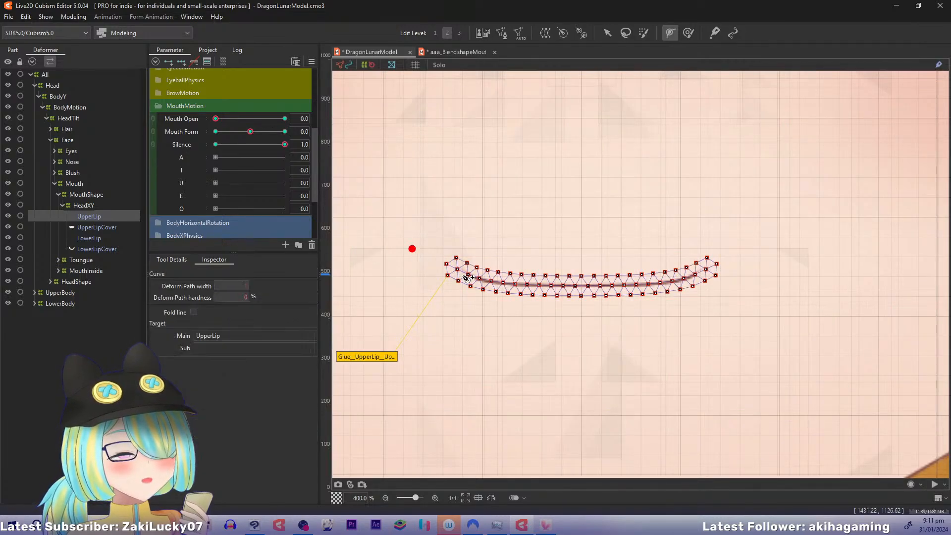
pyautogui.click(483, 280)
pyautogui.click(538, 283)
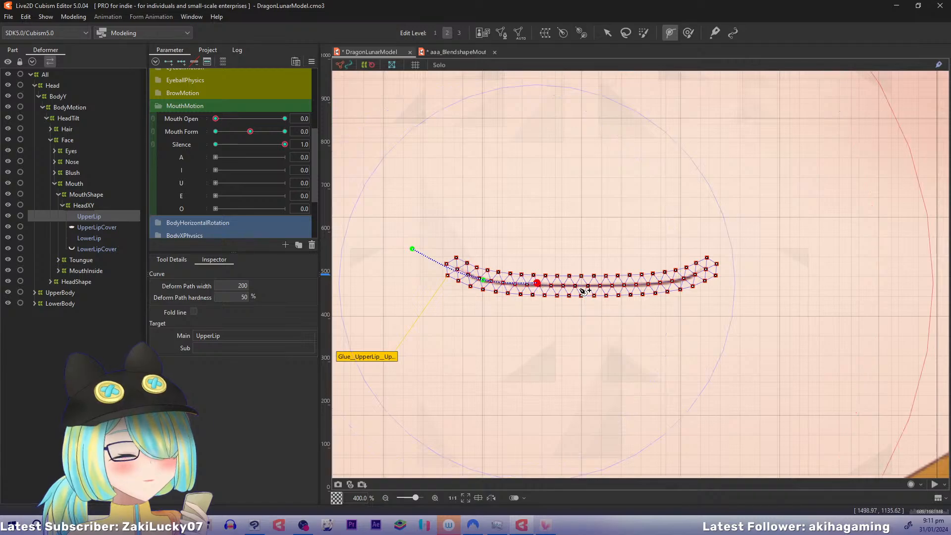
pyautogui.click(583, 284)
pyautogui.click(629, 285)
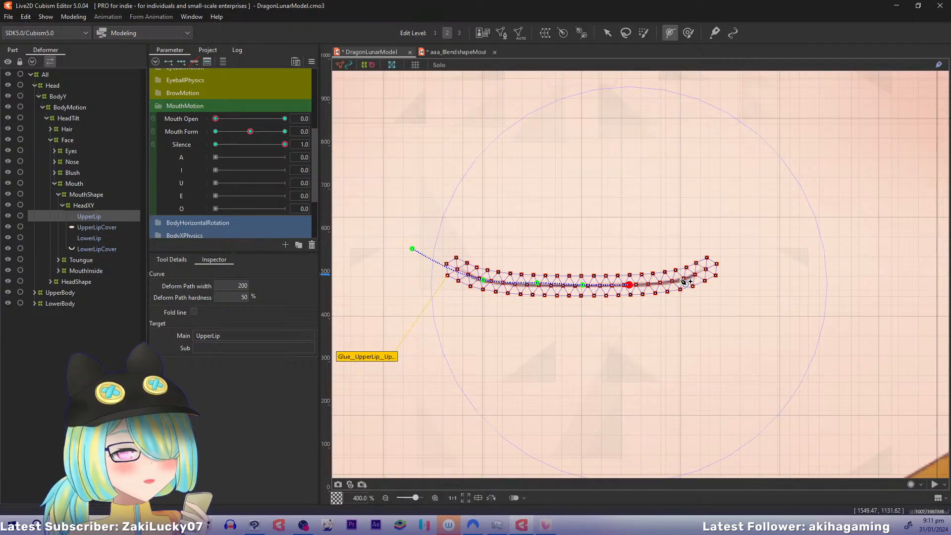
pyautogui.click(683, 280)
pyautogui.click(737, 252)
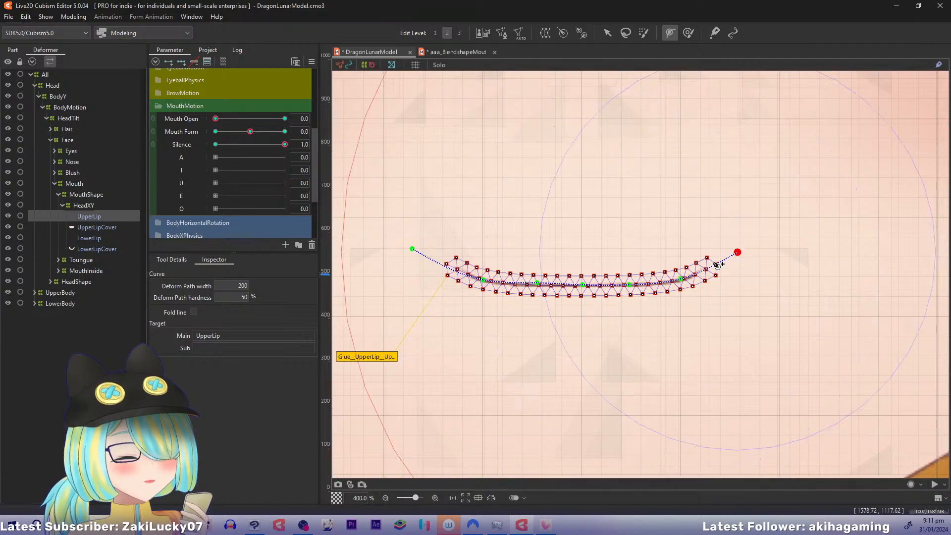
# Adjust the inner points and outer end point of the UpperLip deform path so they are evenly and symmetrically spaced
pyautogui.click(630, 284)
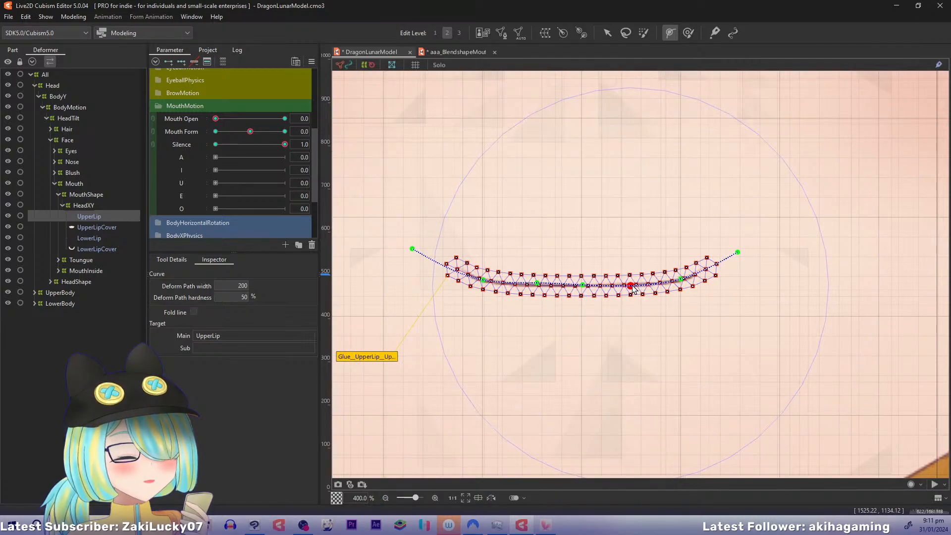
pyautogui.click(538, 284)
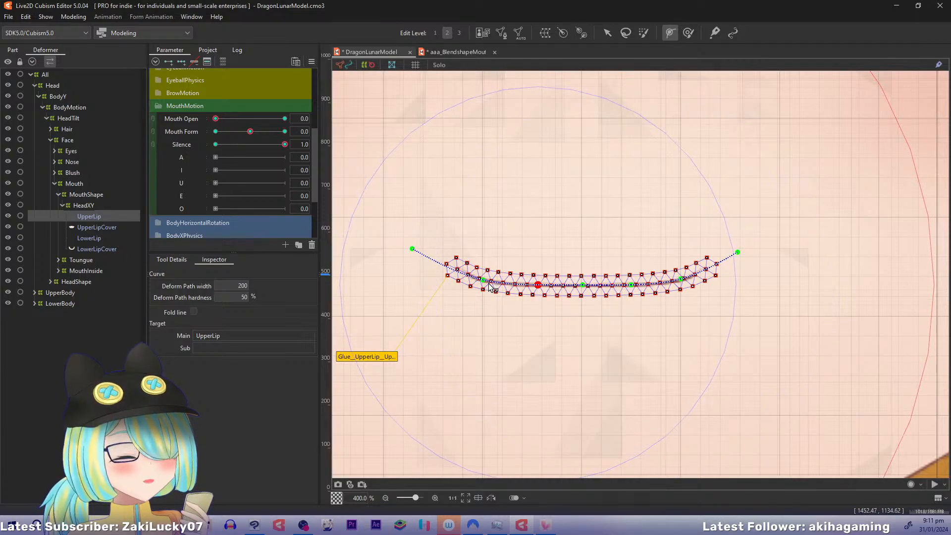
pyautogui.click(583, 285)
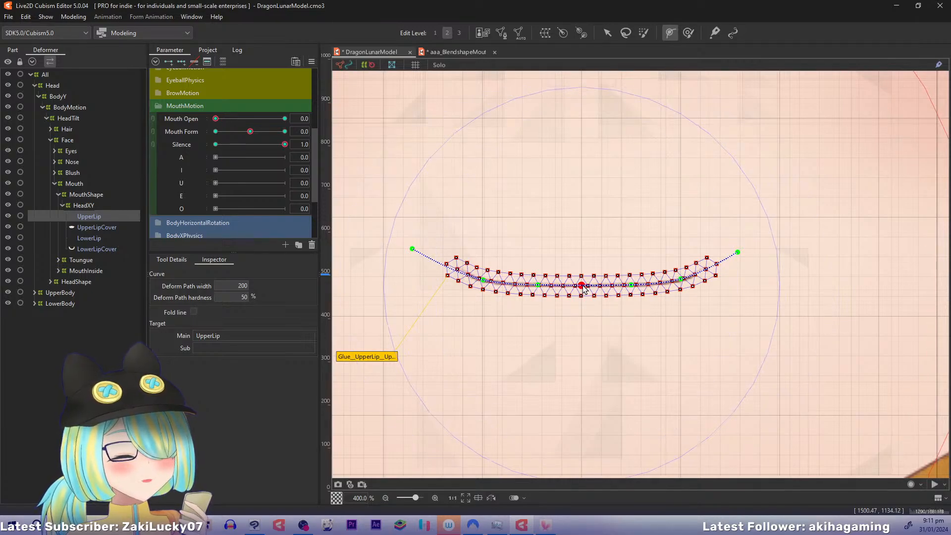
pyautogui.click(628, 286)
pyautogui.moveTo(629, 286); pyautogui.dragTo(626, 287)
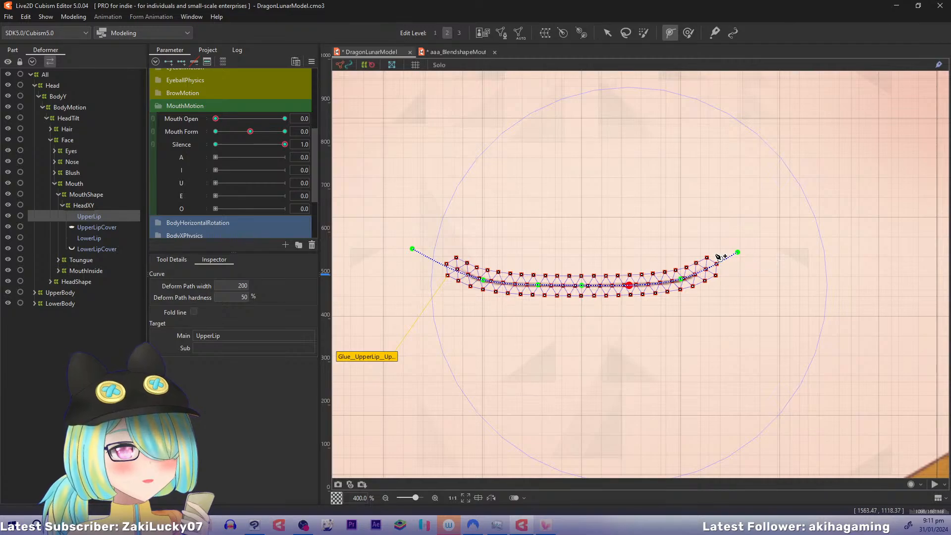
pyautogui.moveTo(738, 253); pyautogui.dragTo(732, 254)
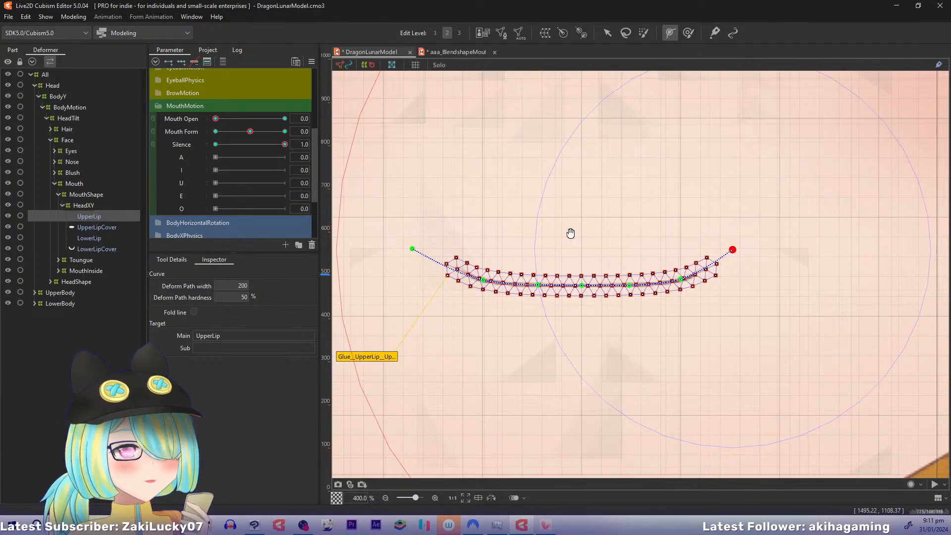
pyautogui.moveTo(574, 234); pyautogui.dragTo(548, 242)
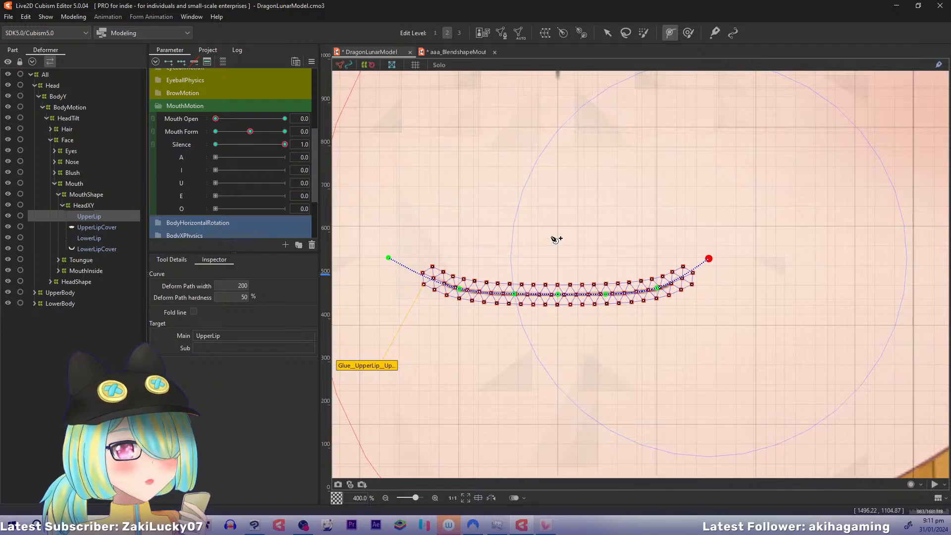
pyautogui.moveTo(710, 257); pyautogui.dragTo(752, 265)
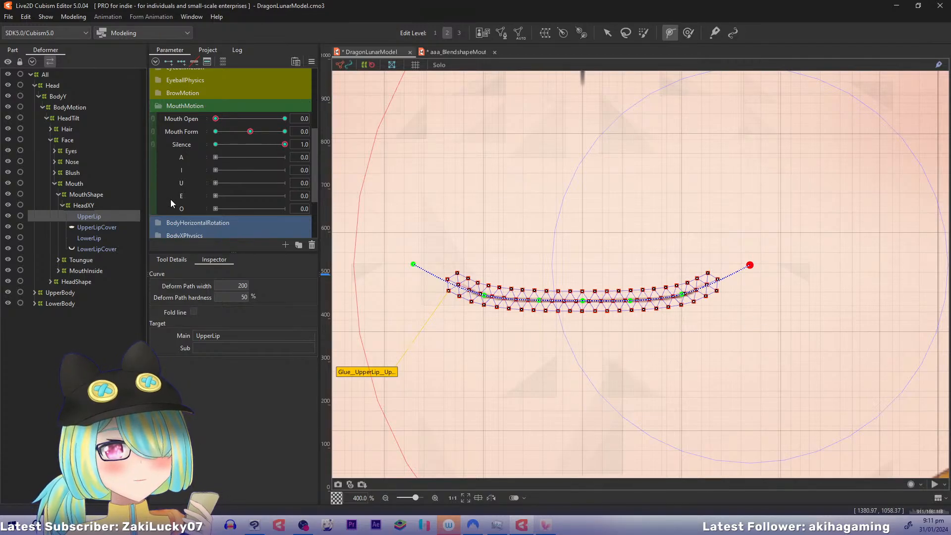
# Draw a seven-point deform path along the LowerLip line, with its end points just beyond both mouth corners
pyautogui.click(81, 238)
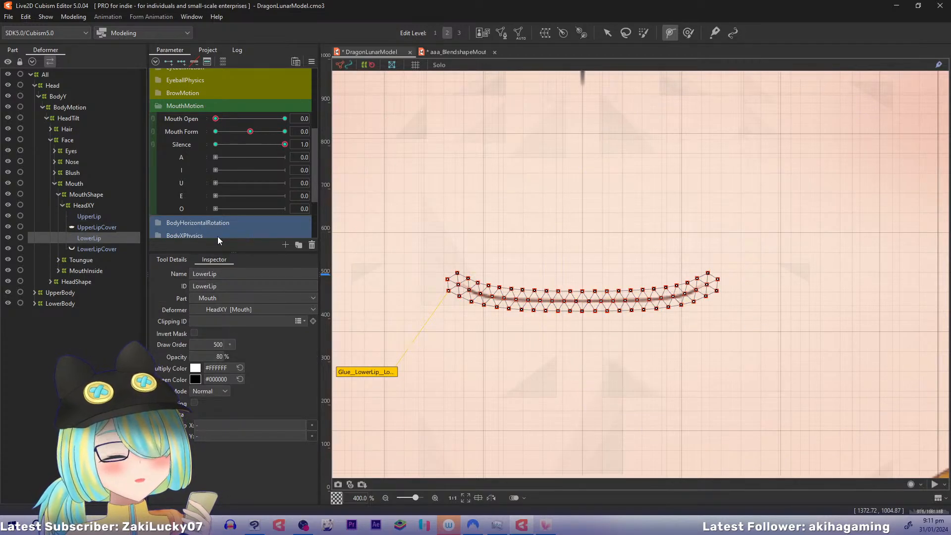
pyautogui.click(416, 264)
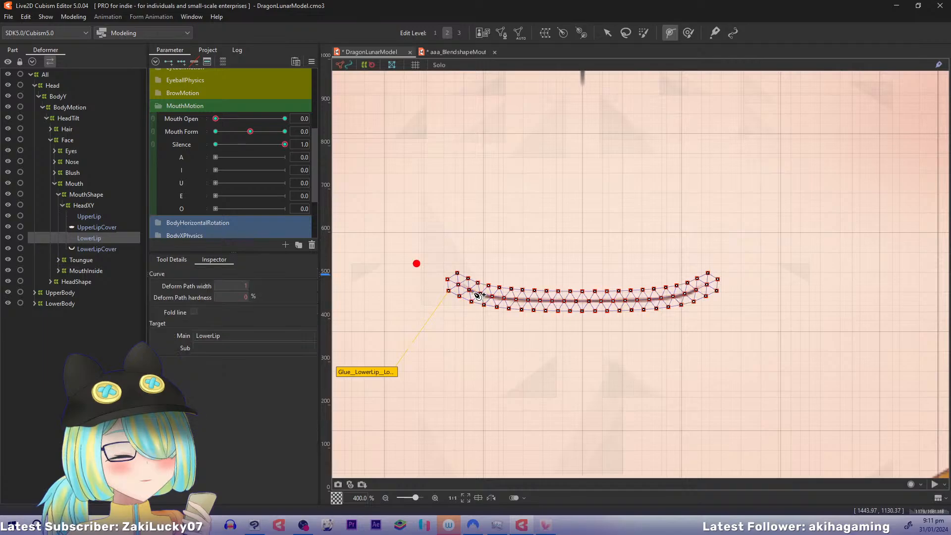
pyautogui.click(482, 295)
pyautogui.click(529, 300)
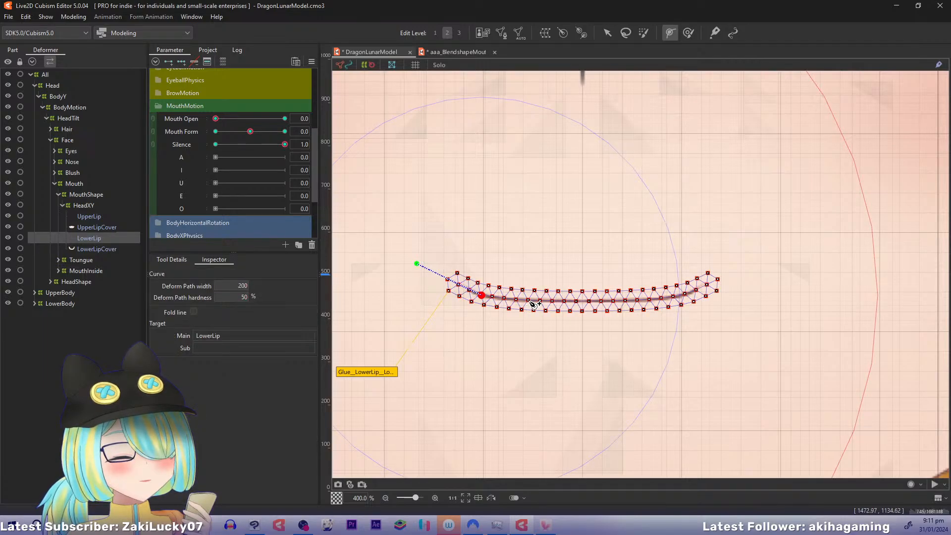
pyautogui.click(582, 301)
pyautogui.click(634, 299)
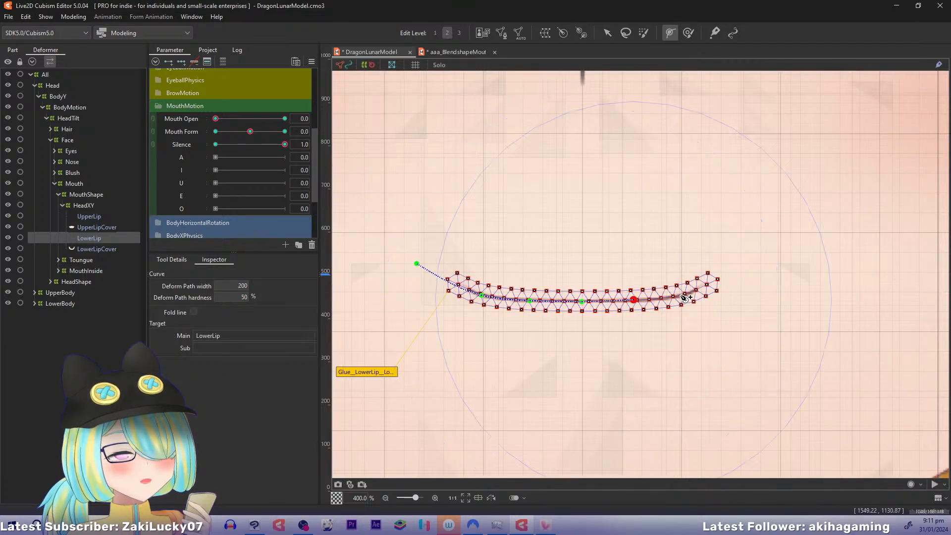
pyautogui.click(684, 295)
pyautogui.click(747, 273)
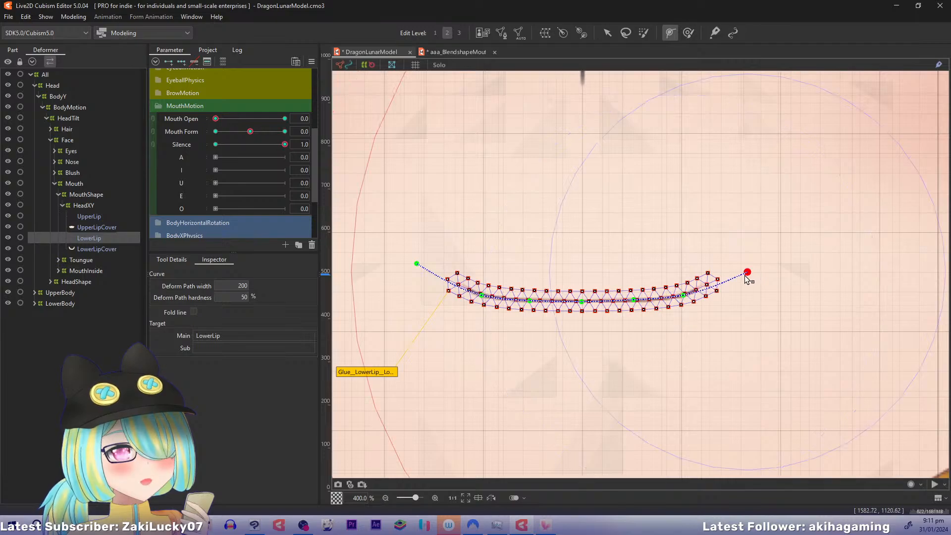
# Raise the last end point of the LowerLip deform path to match the opposite end and even out its inner points
pyautogui.moveTo(747, 273); pyautogui.dragTo(742, 263)
pyautogui.click(684, 295)
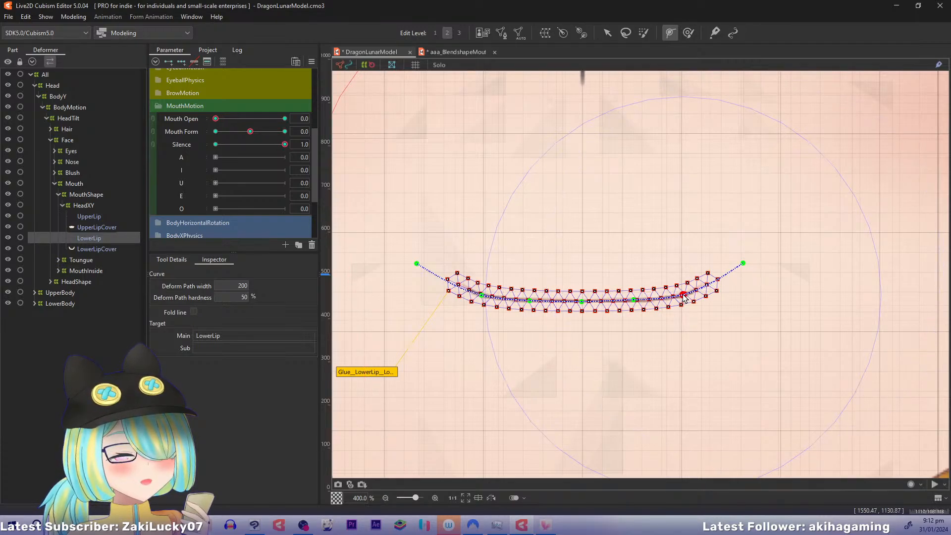
pyautogui.click(635, 299)
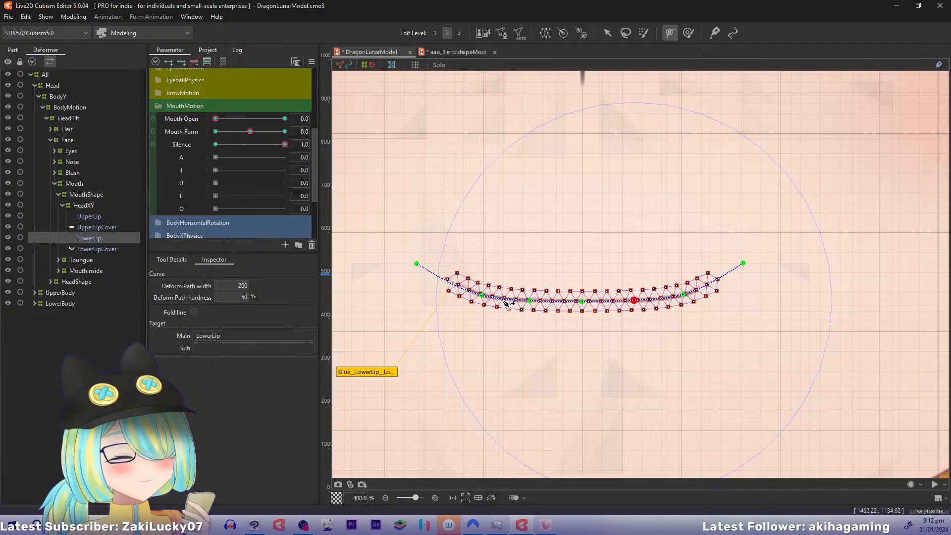
pyautogui.click(530, 301)
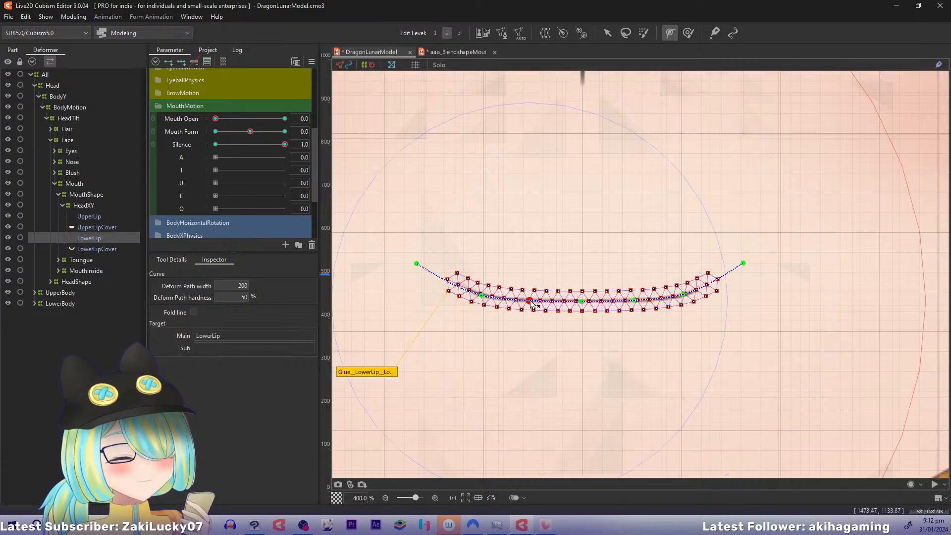
pyautogui.click(481, 296)
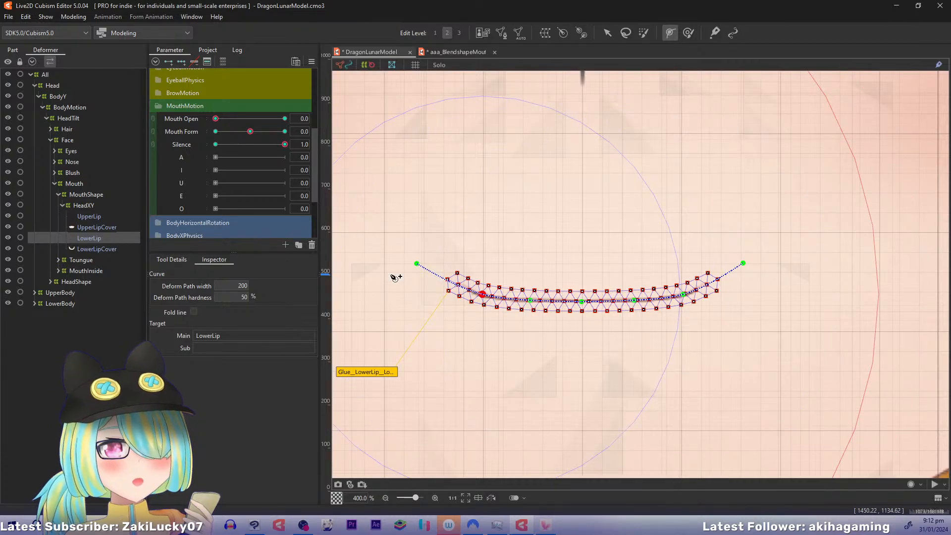
# Select UpperLip and set Mouth Open to 1, keeping Mouth Form at 0 and Silence at 1
pyautogui.click(90, 217)
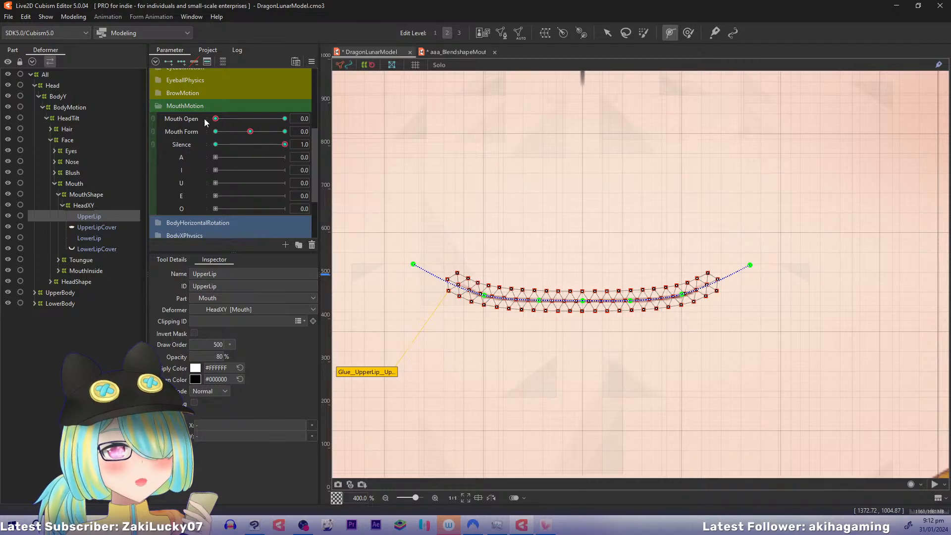
pyautogui.click(278, 119)
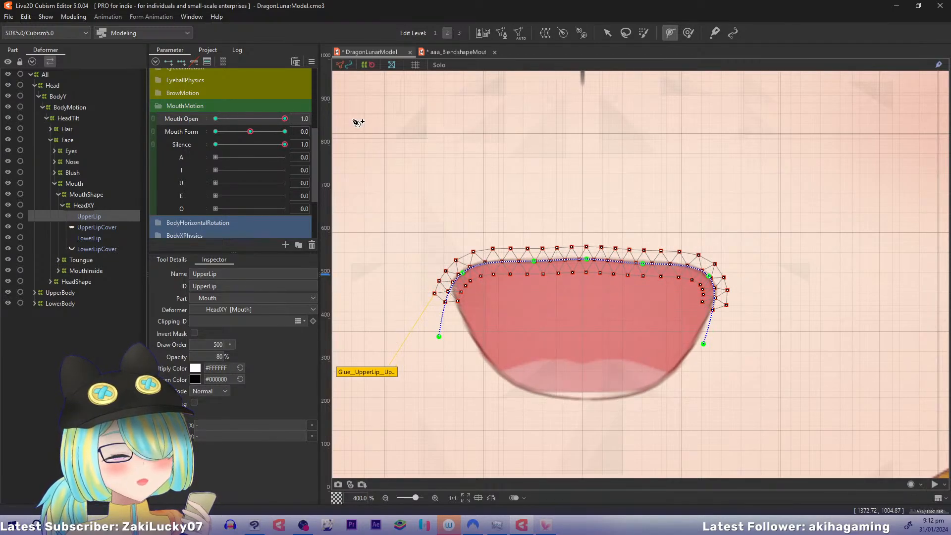
pyautogui.moveTo(285, 119); pyautogui.dragTo(320, 121)
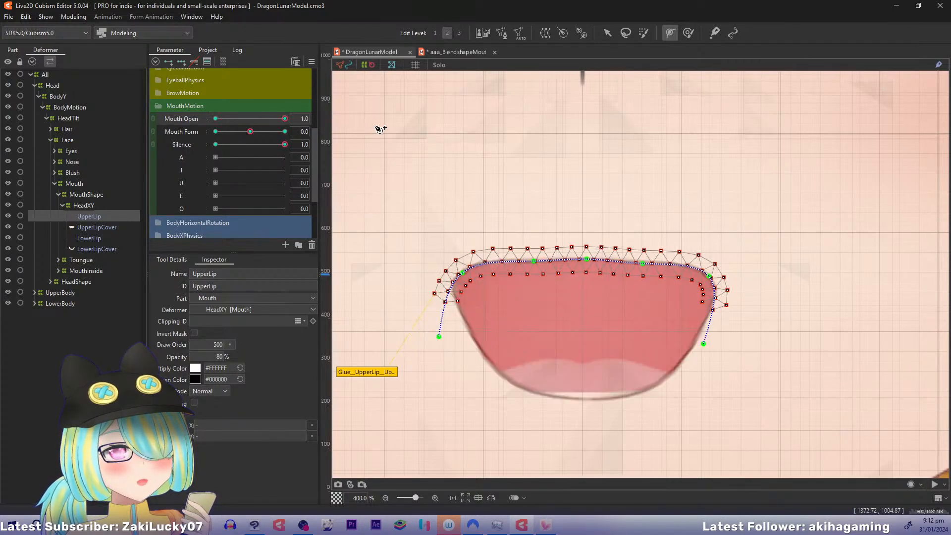
# Select LowerLip and examine how its mesh and deform path follow the mouth shape at Mouth Open 1
pyautogui.click(98, 237)
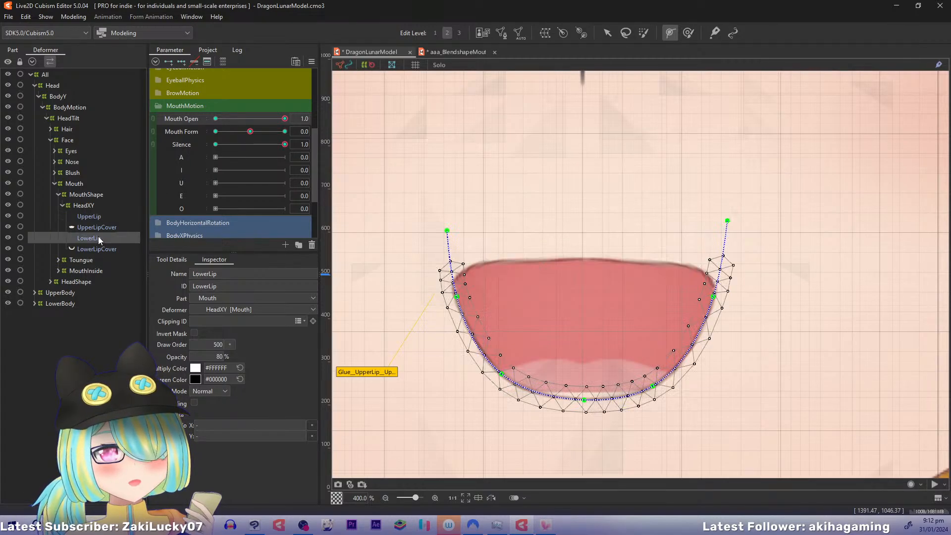
pyautogui.press('v')
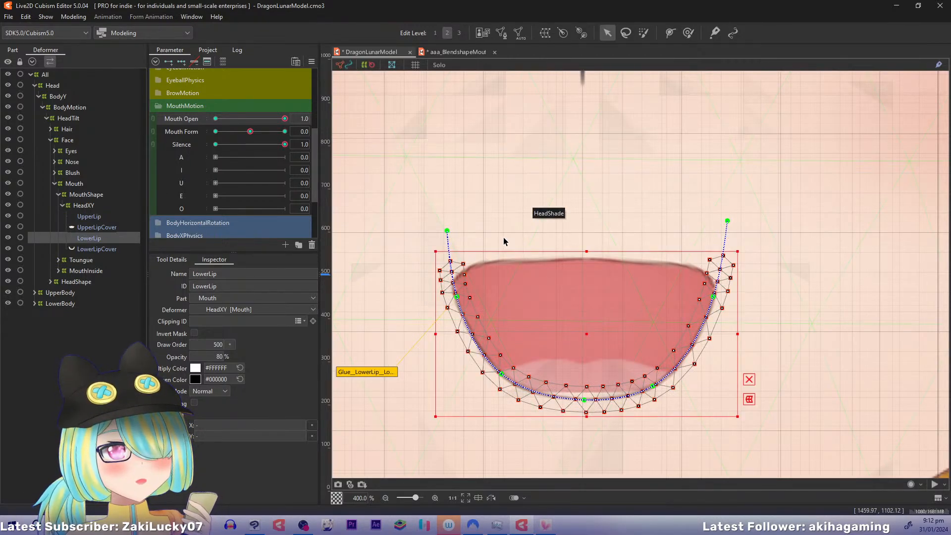
pyautogui.moveTo(494, 175); pyautogui.dragTo(491, 121)
pyautogui.moveTo(416, 125); pyautogui.dragTo(408, 151)
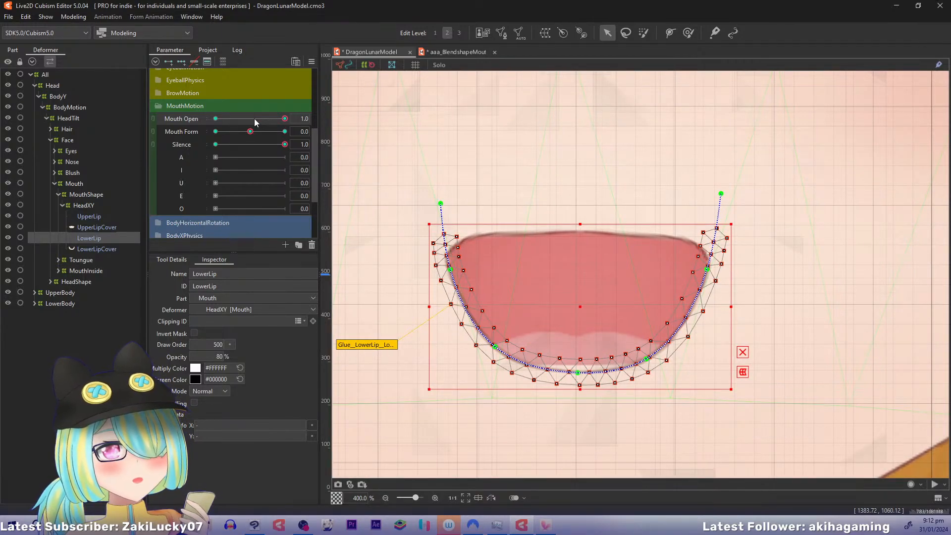
pyautogui.hotkey('ctrl', '-')
pyautogui.hotkey('ctrl', '-')
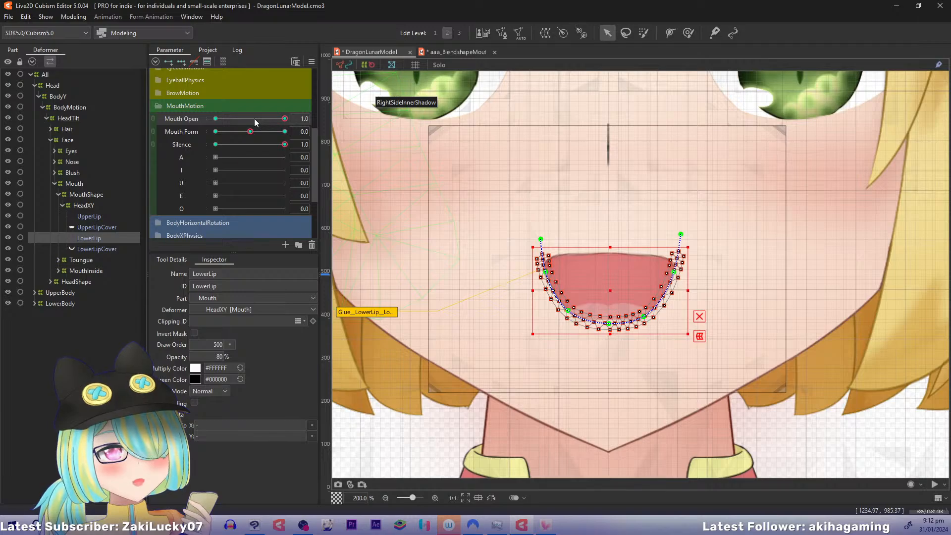
# Look at the mouth parameters in the aaa_BlendshapeMouthExample model, return to DragonLunarModel and examine UpperLip's deform path at Mouth Open 1
pyautogui.click(467, 50)
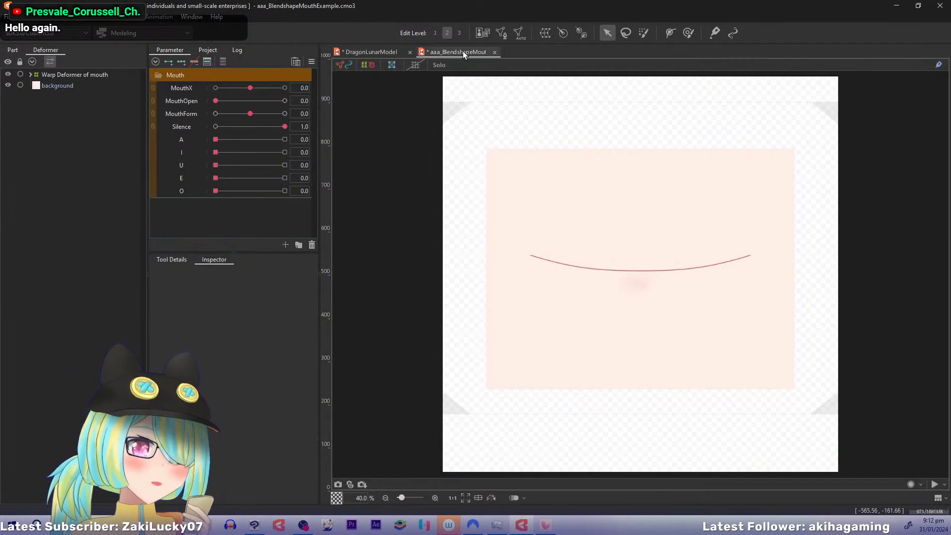
pyautogui.click(355, 48)
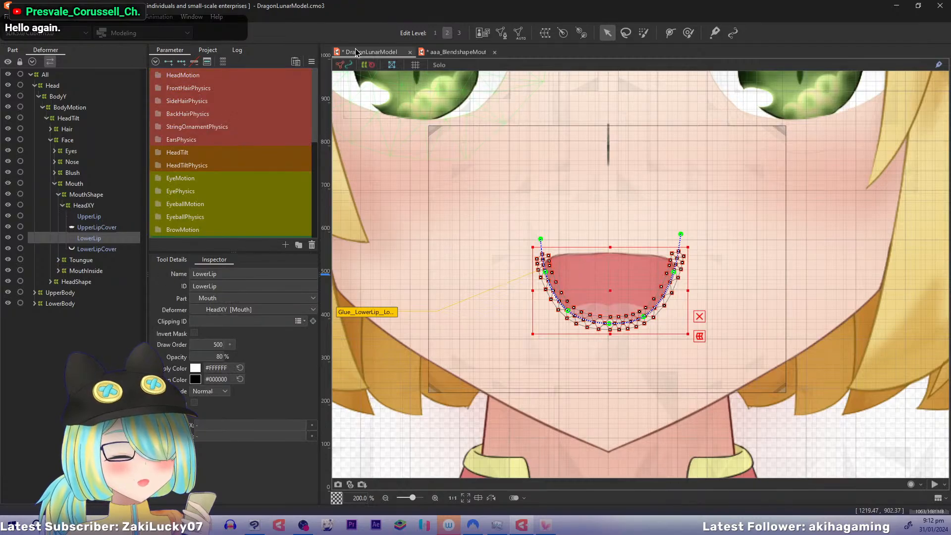
pyautogui.moveTo(313, 99); pyautogui.dragTo(322, 167)
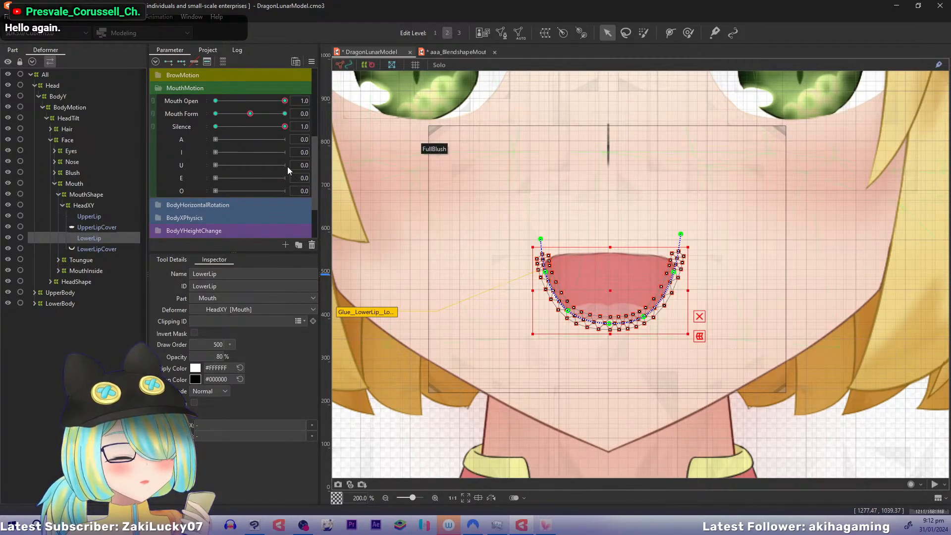
pyautogui.click(90, 215)
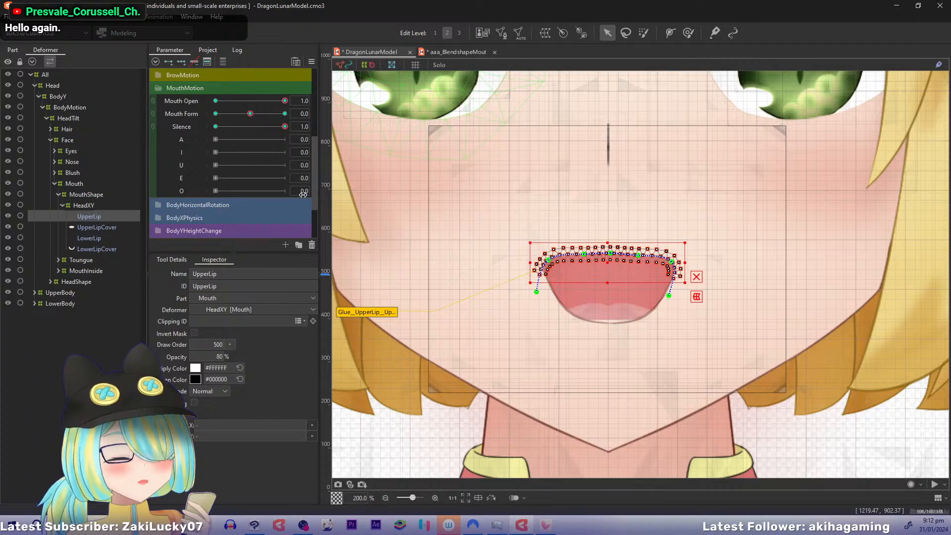
pyautogui.moveTo(572, 149); pyautogui.dragTo(516, 170)
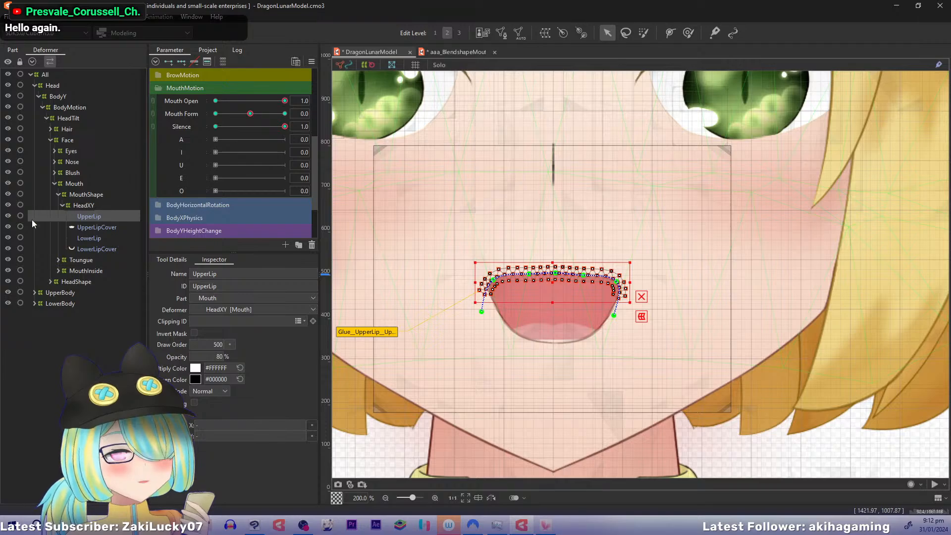
# Examine the LowerLipCover mesh in mesh editing and its glued vertices around the opened lower lip
pyautogui.click(99, 248)
pyautogui.hotkey('ctrl', 'e')
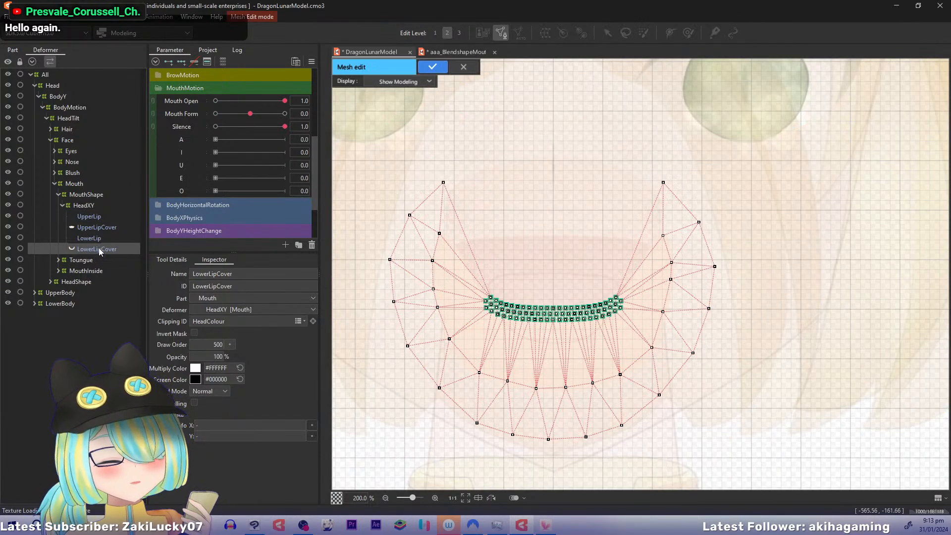
pyautogui.hotkey('ctrl', 'e')
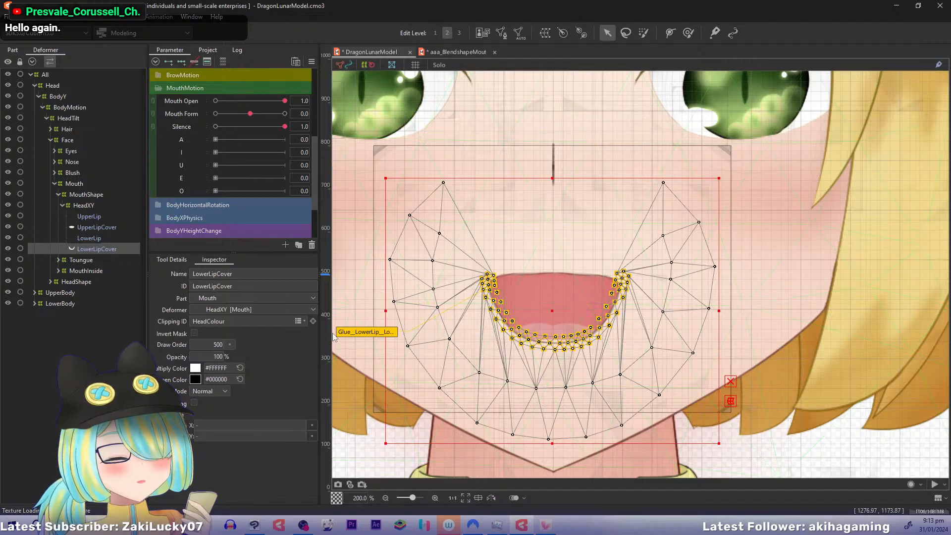
pyautogui.hotkey('ctrl', '+')
pyautogui.moveTo(553, 377); pyautogui.dragTo(638, 211)
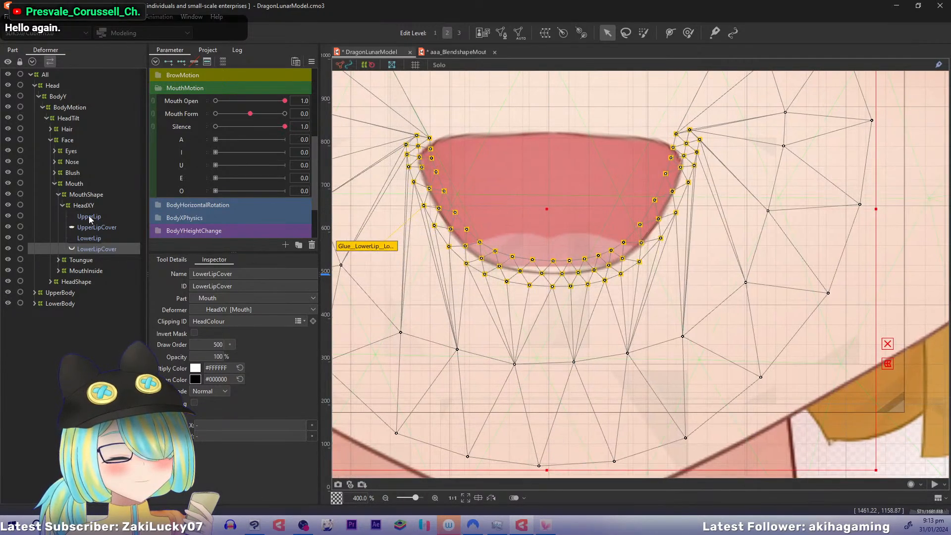
pyautogui.click(85, 239)
pyautogui.click(87, 245)
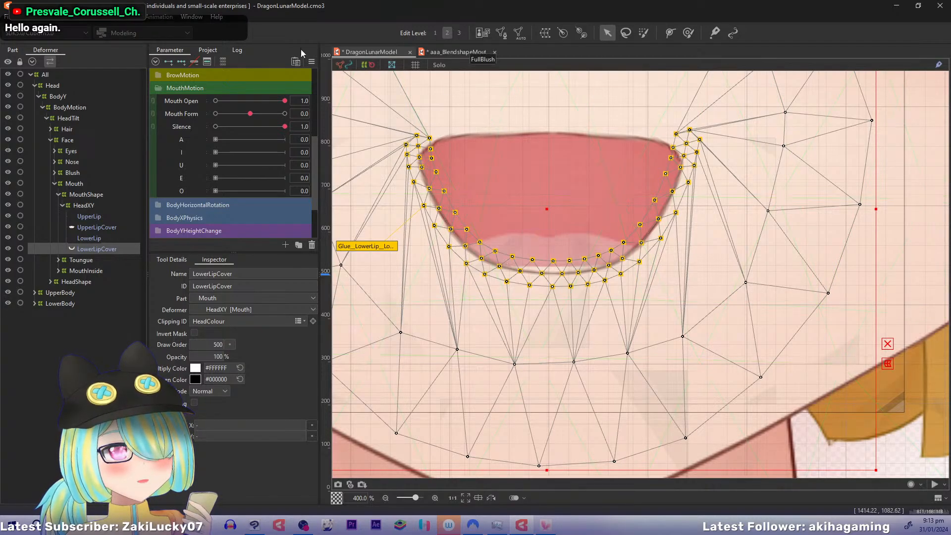
# Toggle Lock Default Form and try to move a LowerLipCover mesh vertex below the middle of the lower lip
pyautogui.click(311, 61)
pyautogui.click(365, 78)
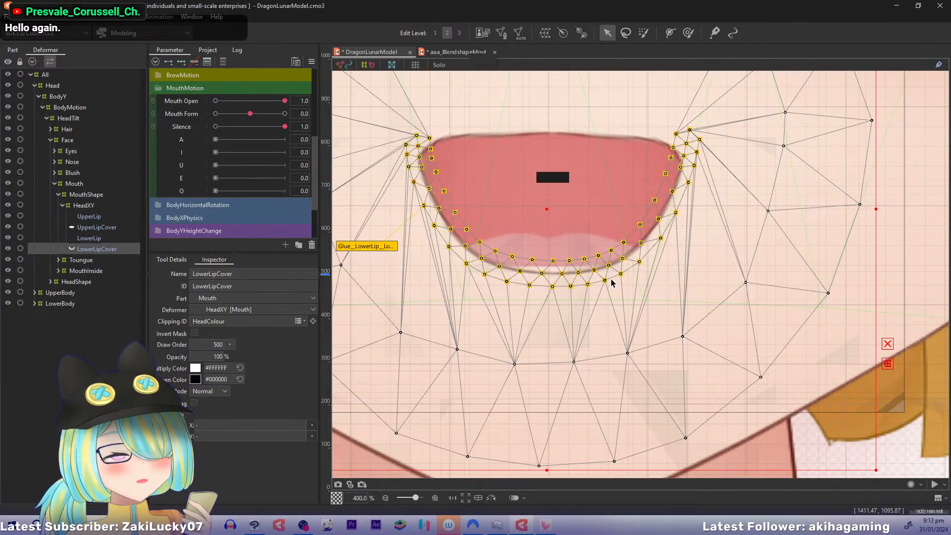
pyautogui.click(544, 277)
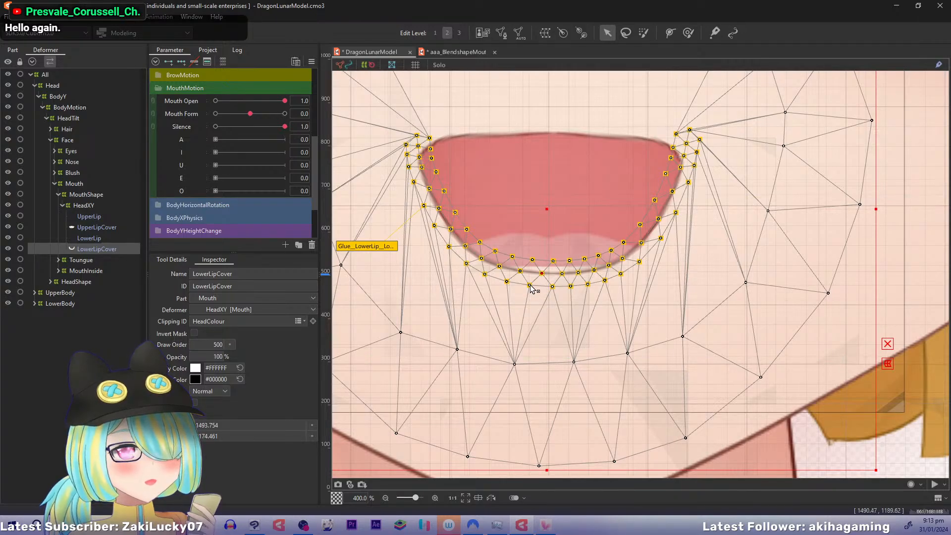
pyautogui.click(311, 61)
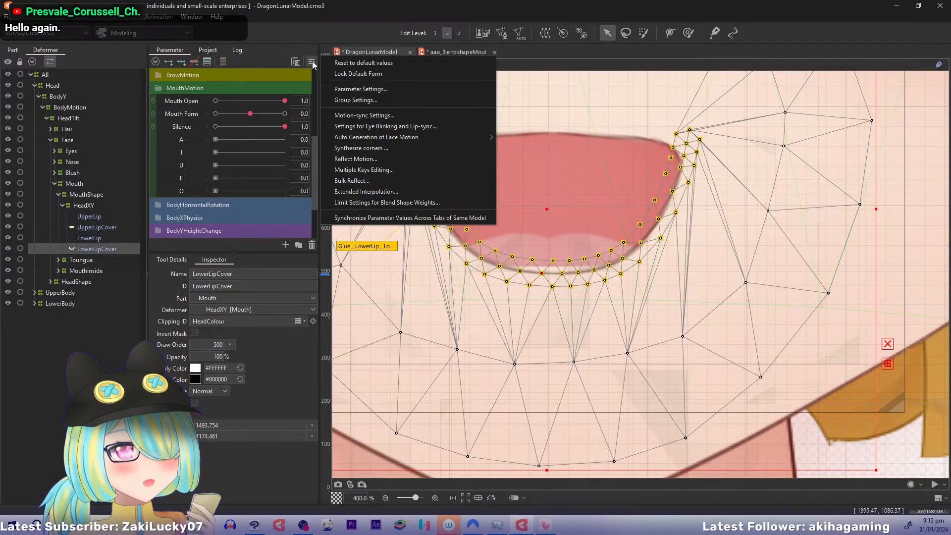
pyautogui.click(455, 10)
pyautogui.click(530, 286)
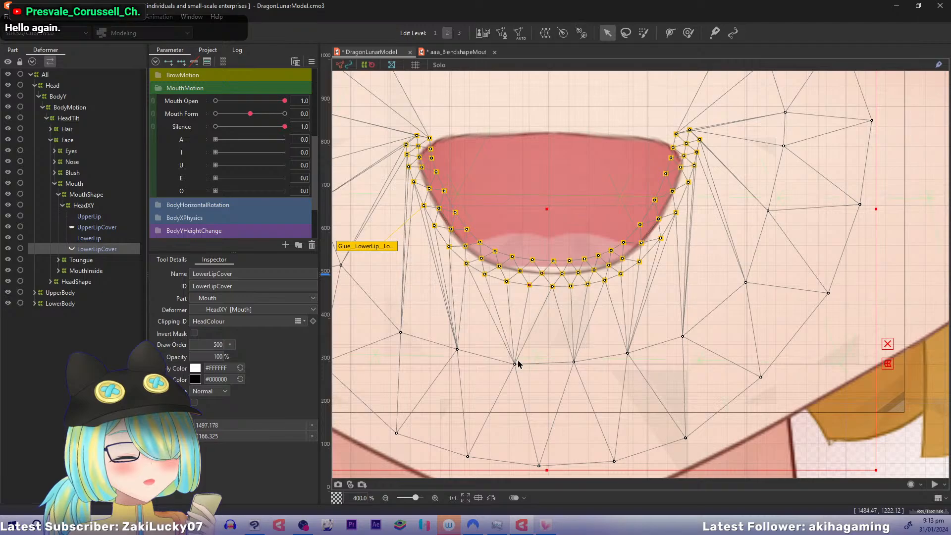
pyautogui.moveTo(518, 364); pyautogui.dragTo(518, 353)
pyautogui.moveTo(508, 347); pyautogui.dragTo(515, 362)
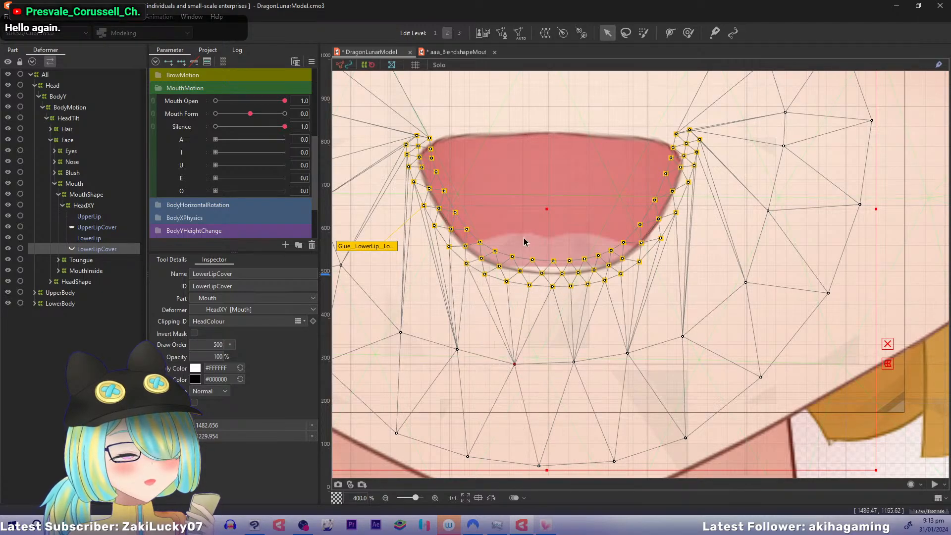
pyautogui.click(312, 62)
pyautogui.press('Escape')
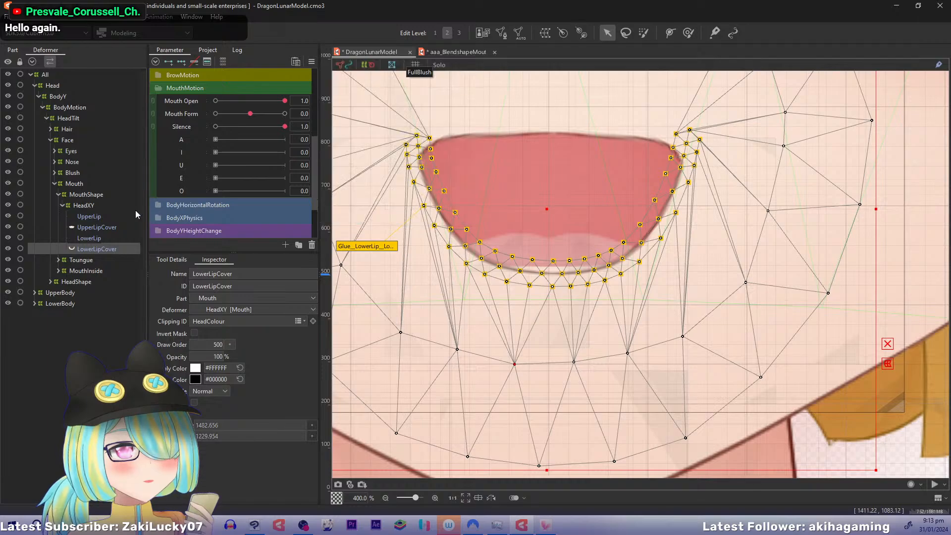
# Turn off Lock Default Form and stretch the MouthInside mesh slightly downward to fill the gap along the lower lip line
pyautogui.click(58, 271)
pyautogui.click(66, 281)
pyautogui.click(99, 292)
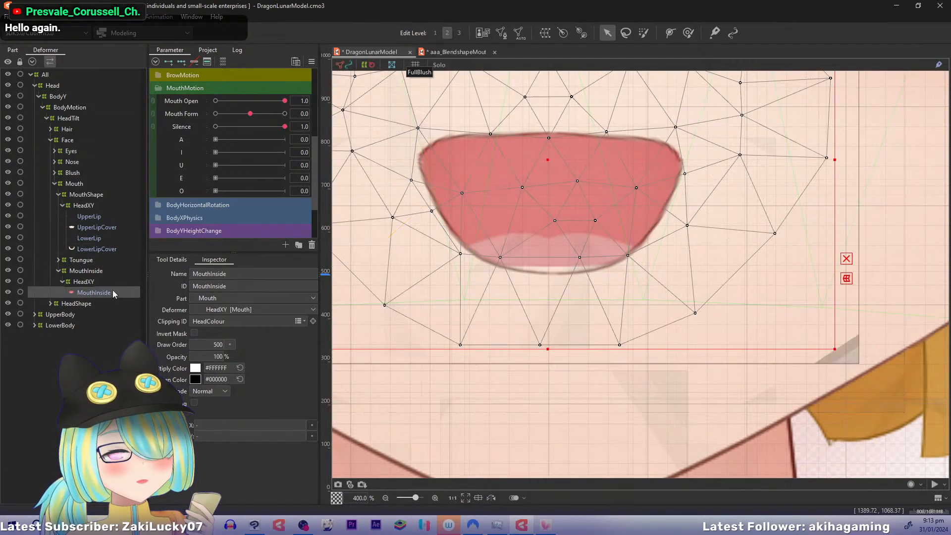
pyautogui.click(547, 350)
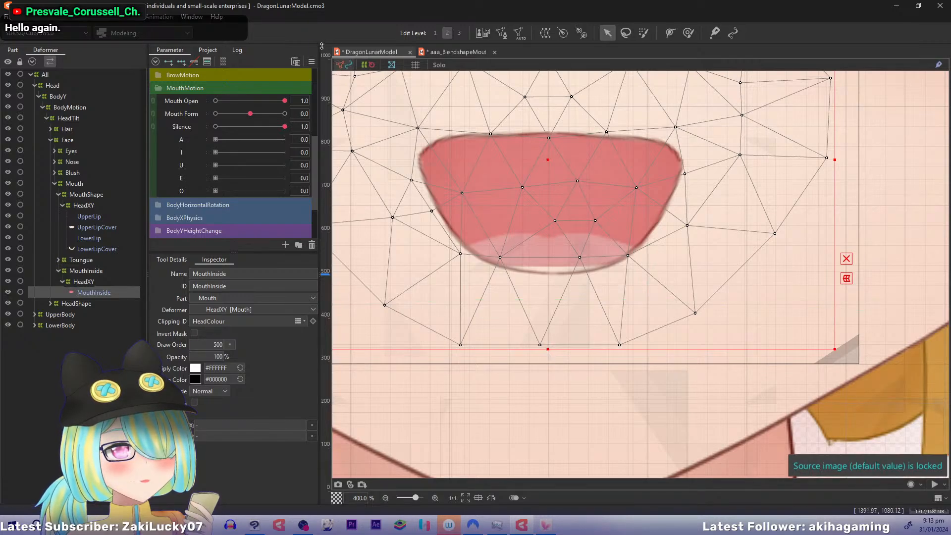
pyautogui.click(311, 62)
pyautogui.click(361, 75)
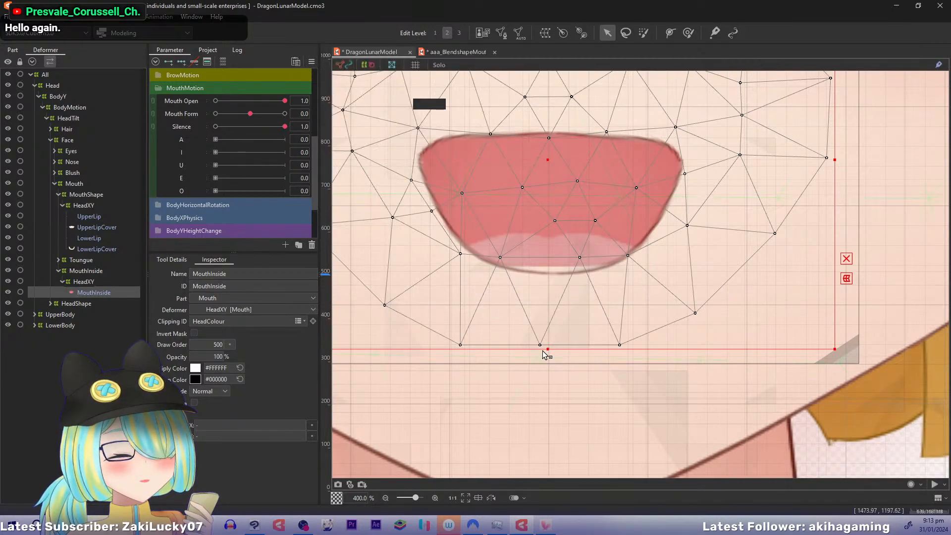
pyautogui.moveTo(551, 347); pyautogui.dragTo(551, 356)
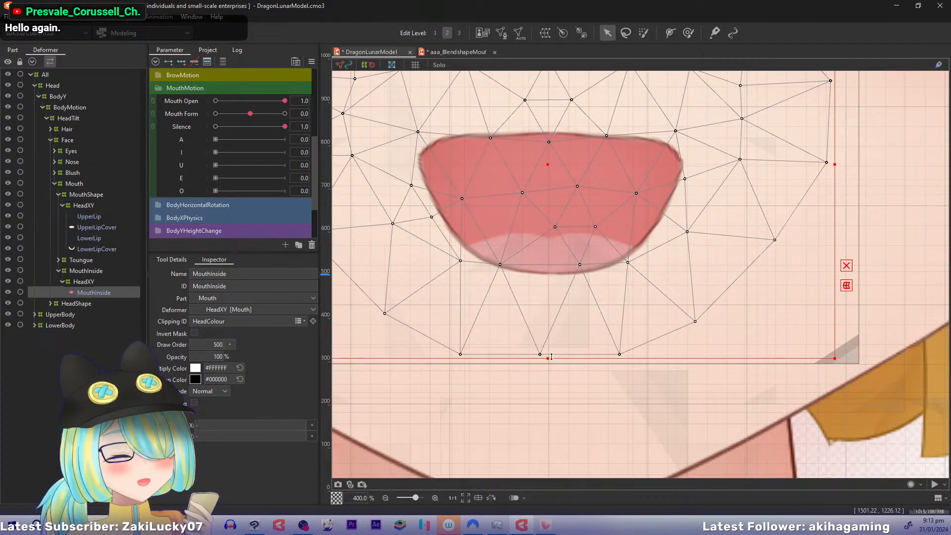
pyautogui.moveTo(569, 269); pyautogui.dragTo(598, 345)
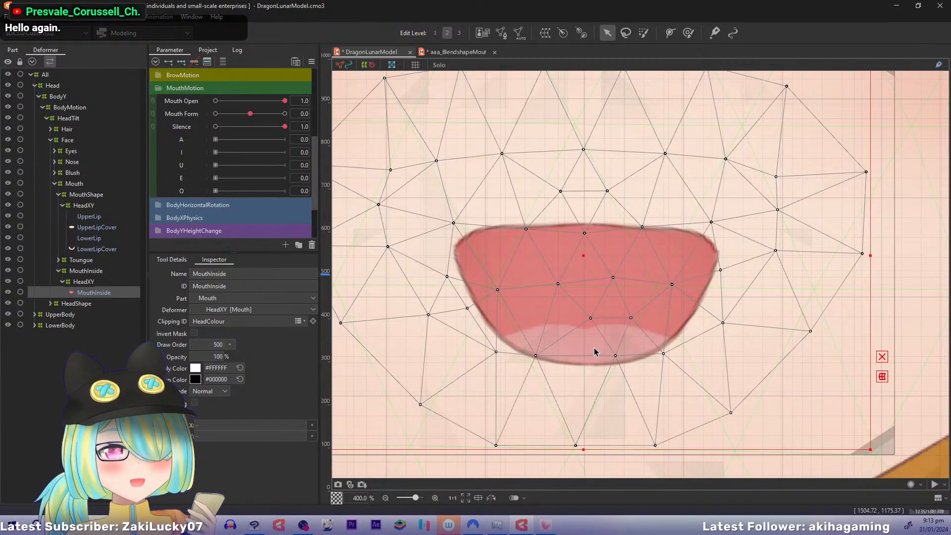
pyautogui.moveTo(595, 352); pyautogui.dragTo(548, 349)
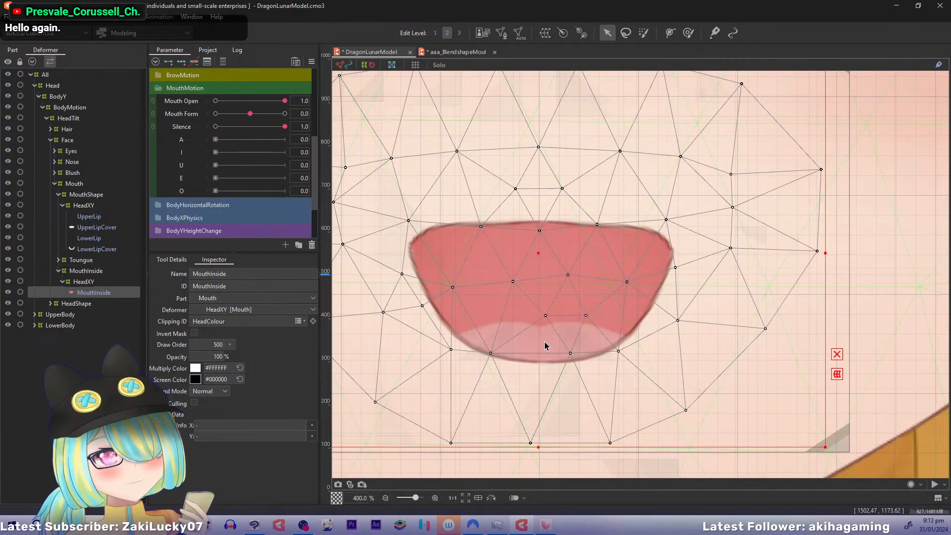
# Select UpperLip and return Mouth Open to 0, keeping Mouth Form at 0 and Silence at 1
pyautogui.click(82, 204)
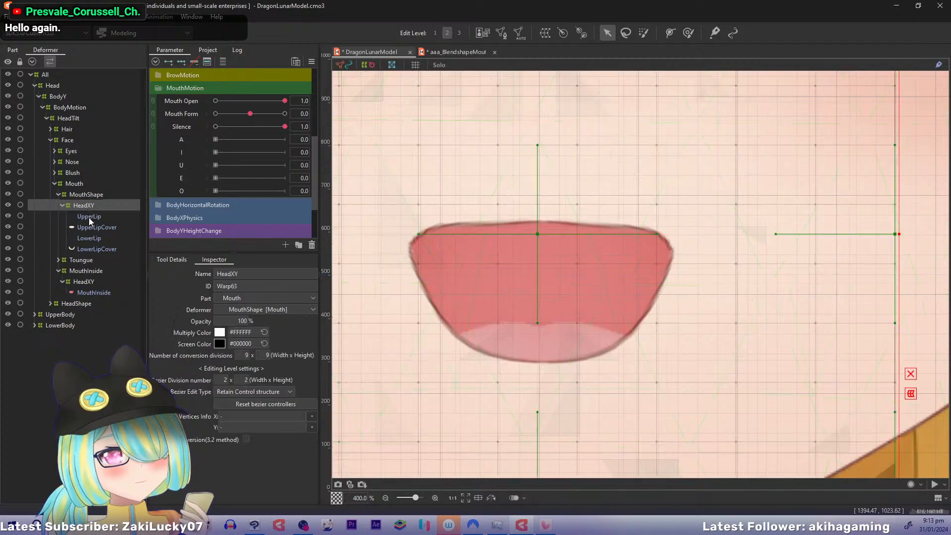
pyautogui.click(88, 218)
pyautogui.scroll(-4, 451, 189)
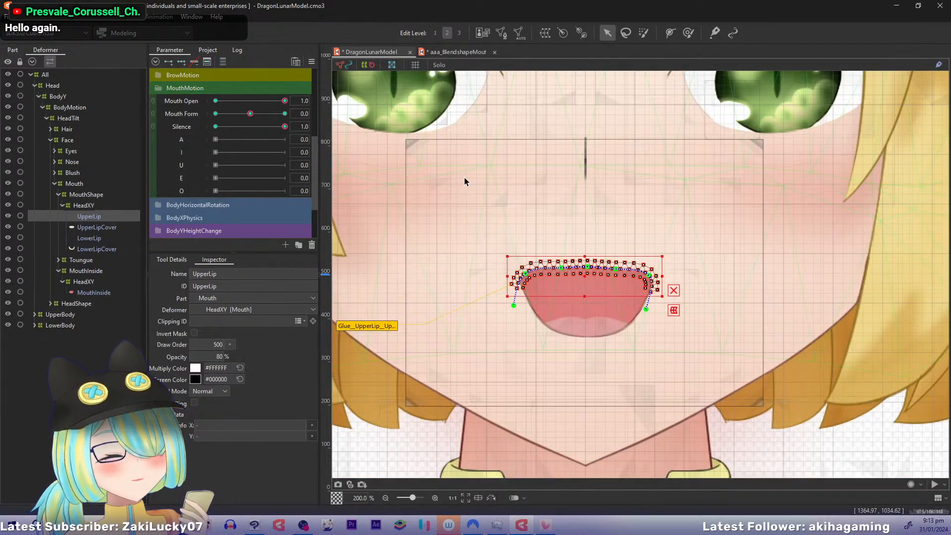
pyautogui.moveTo(540, 119); pyautogui.dragTo(506, 139)
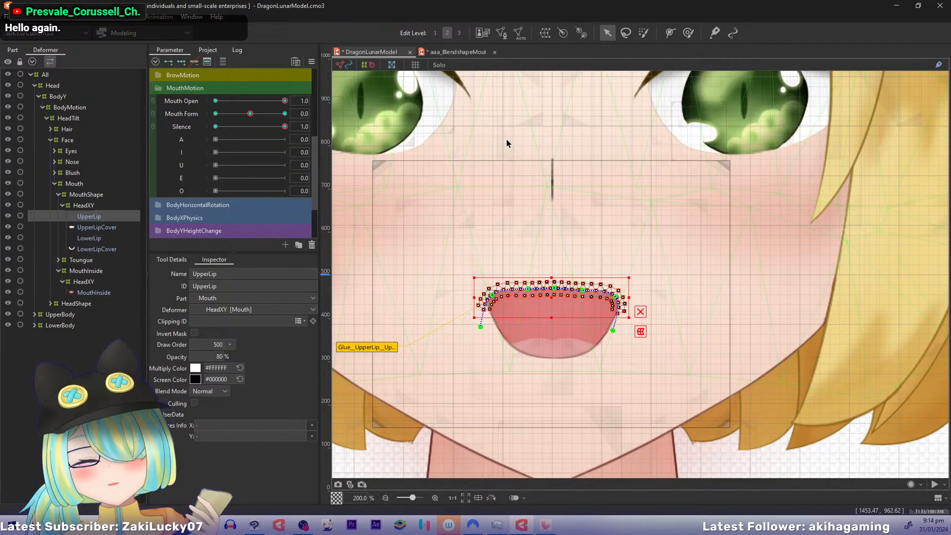
pyautogui.hotkey('ctrl', 'z')
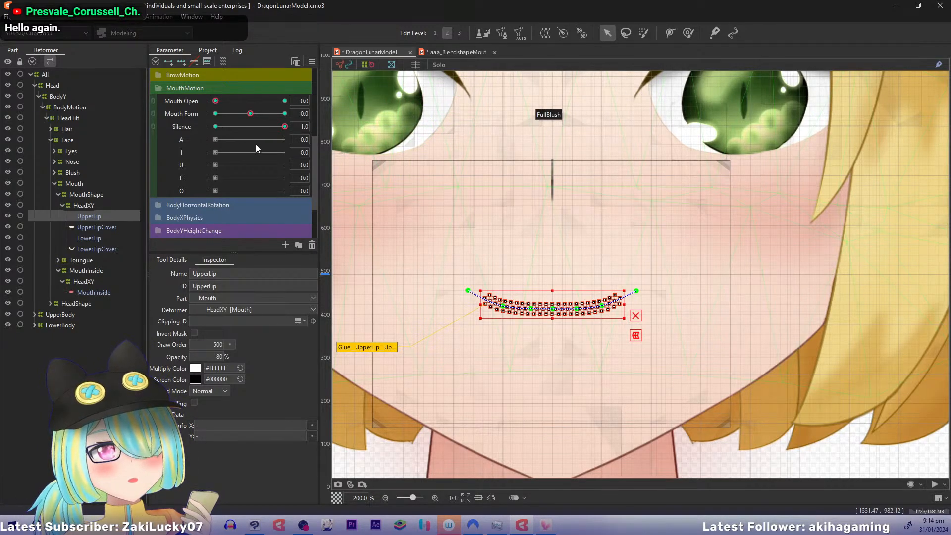
pyautogui.moveTo(544, 158); pyautogui.dragTo(580, 75)
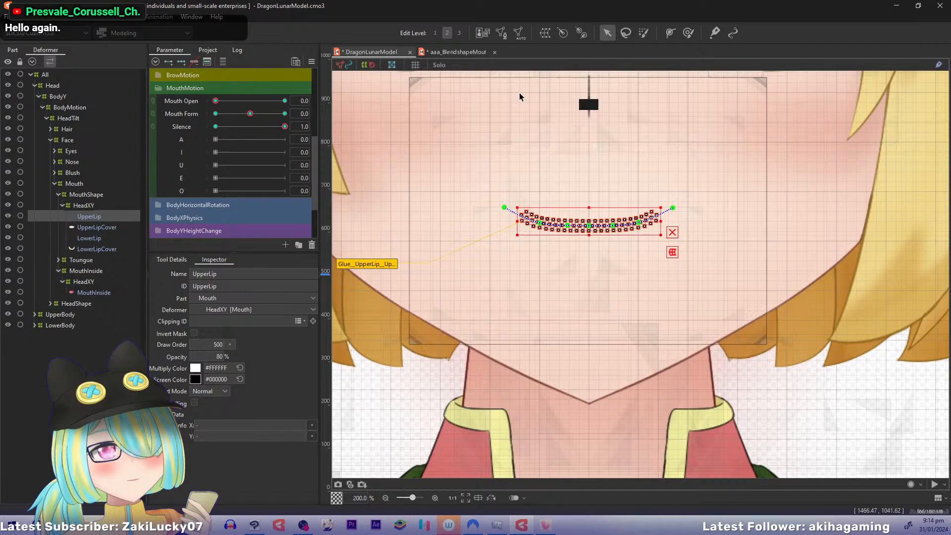
# Review the mouth parameter setup of the aaa_BlendshapeMouthExample model and return to DragonLunarModel
pyautogui.click(446, 52)
pyautogui.moveTo(248, 113); pyautogui.dragTo(129, 118)
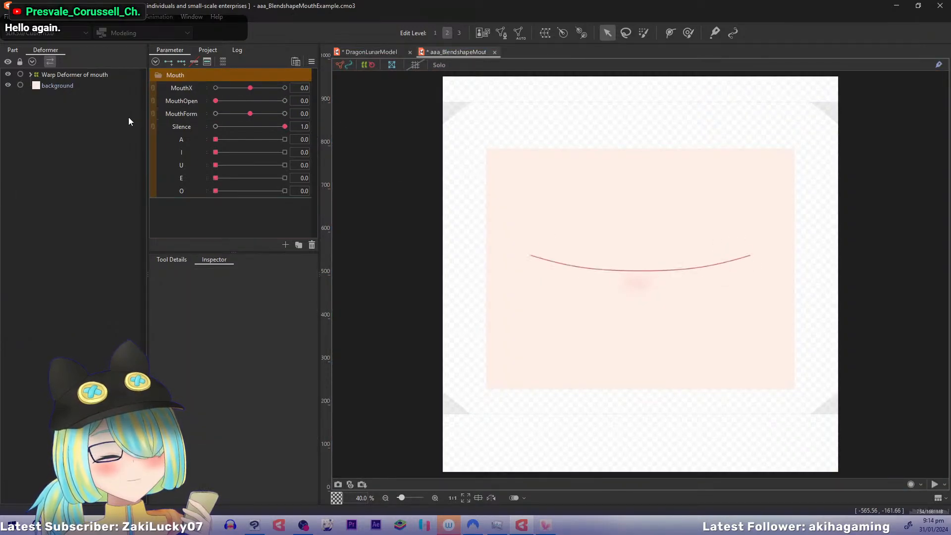
pyautogui.click(376, 52)
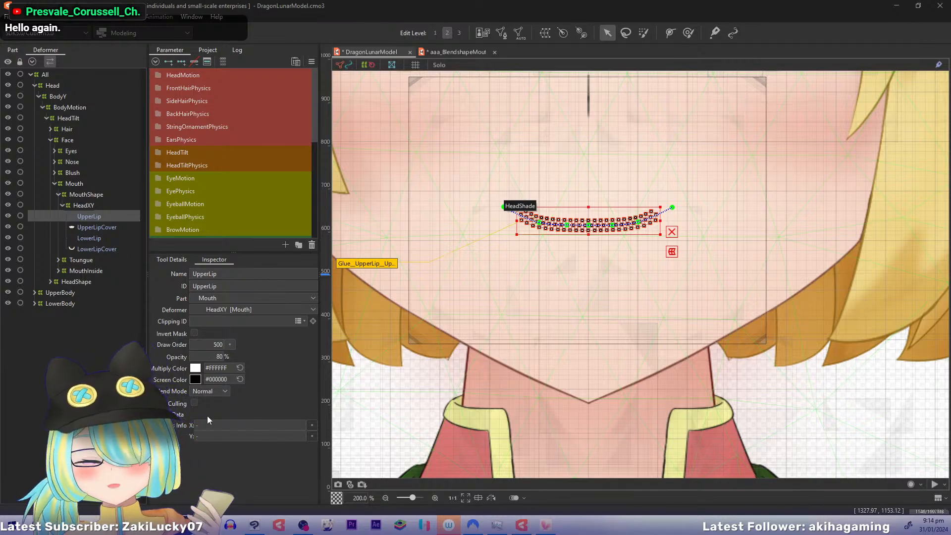
# Switch to VTube Studio and open its Live2DModels folder through the option for importing your own model
pyautogui.click(547, 526)
pyautogui.doubleClick(234, 211)
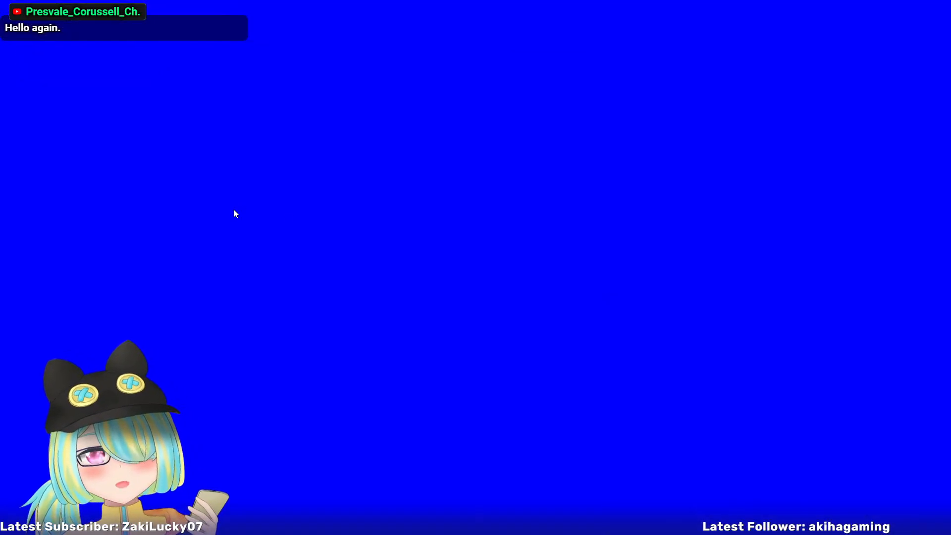
pyautogui.doubleClick(234, 209)
pyautogui.click(26, 90)
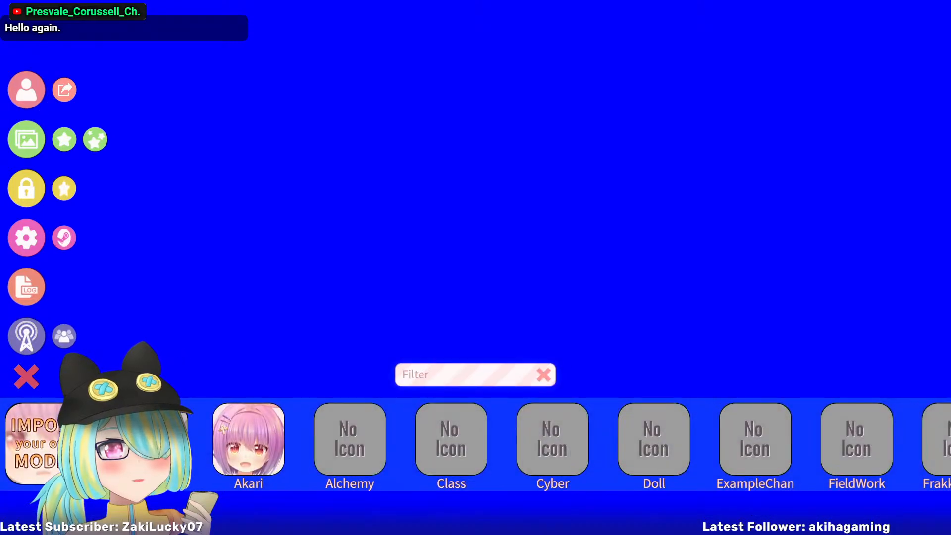
pyautogui.click(97, 443)
pyautogui.click(747, 330)
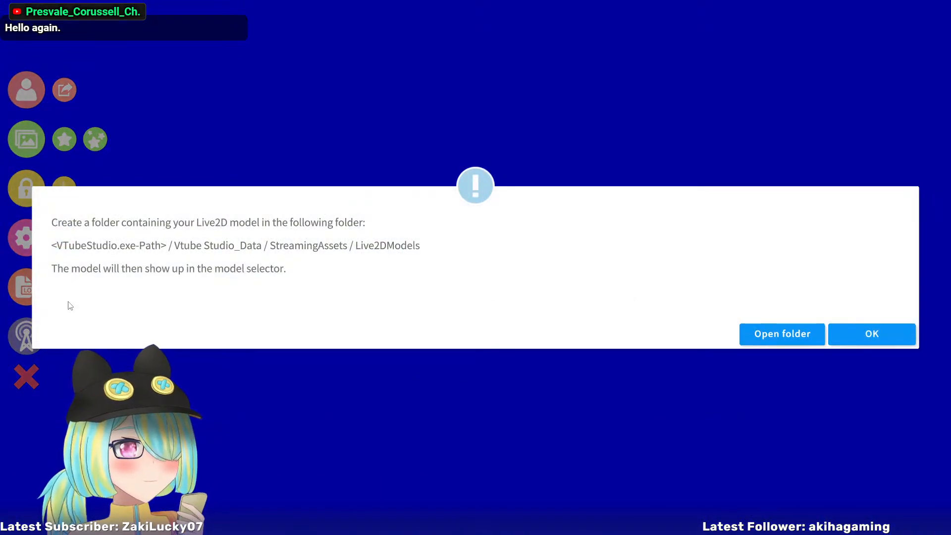
# Open the Live2DModels folder, then unload the current model and load the AIUEO Vowel mouth model
pyautogui.click(785, 333)
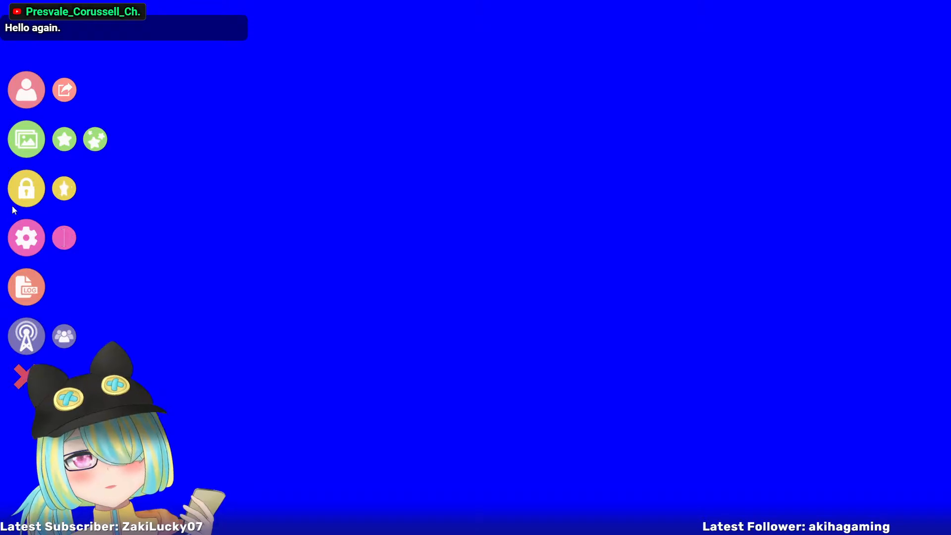
pyautogui.click(31, 90)
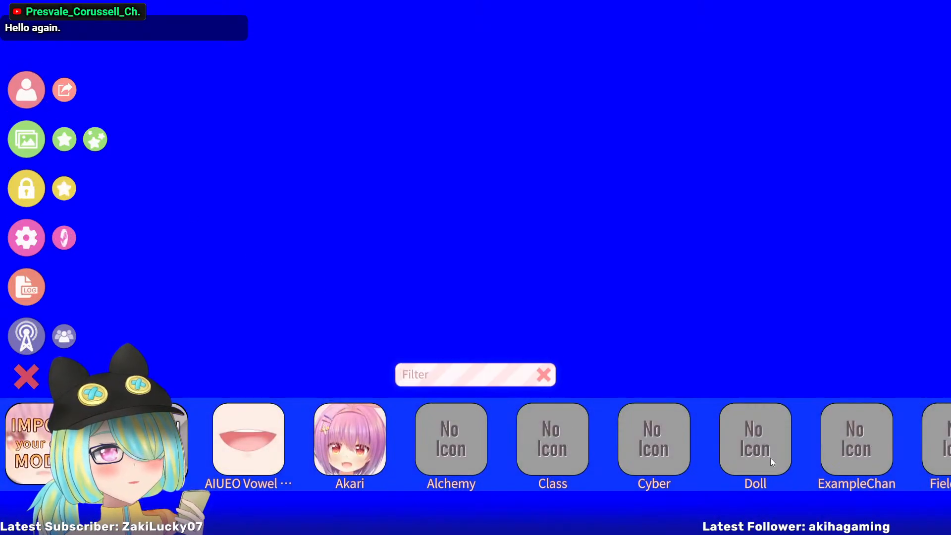
pyautogui.click(148, 440)
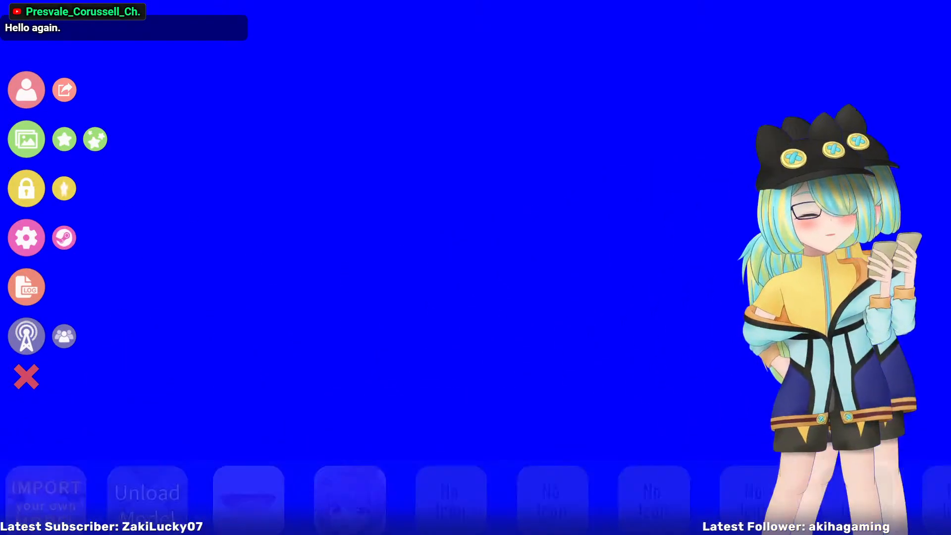
pyautogui.click(29, 87)
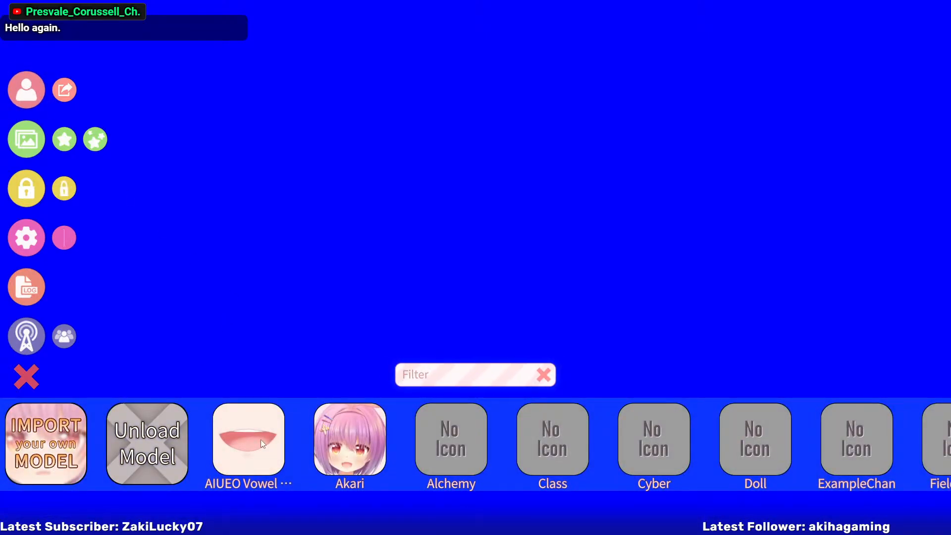
pyautogui.click(260, 440)
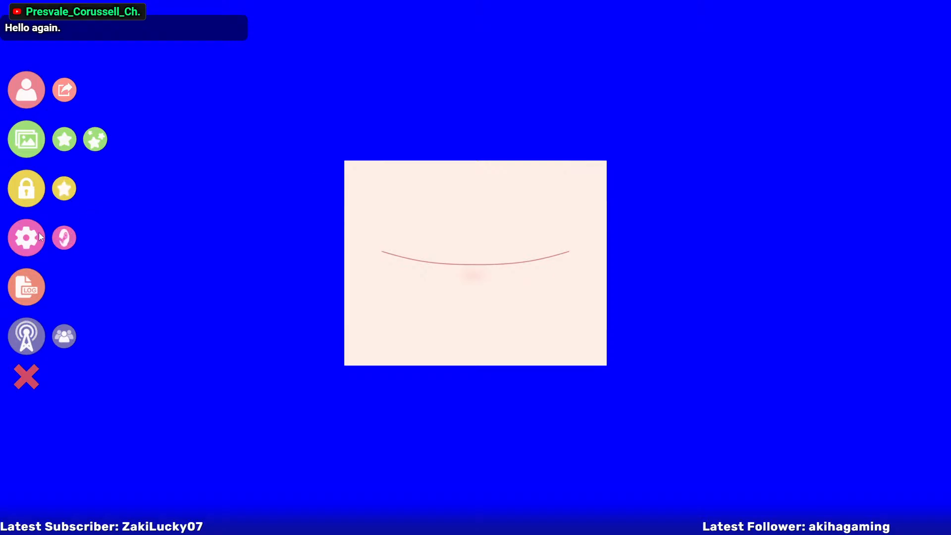
# Switch the microphone's lipsync type to Advanced Lipsync and review its vowel calibration and model setup options
pyautogui.click(28, 241)
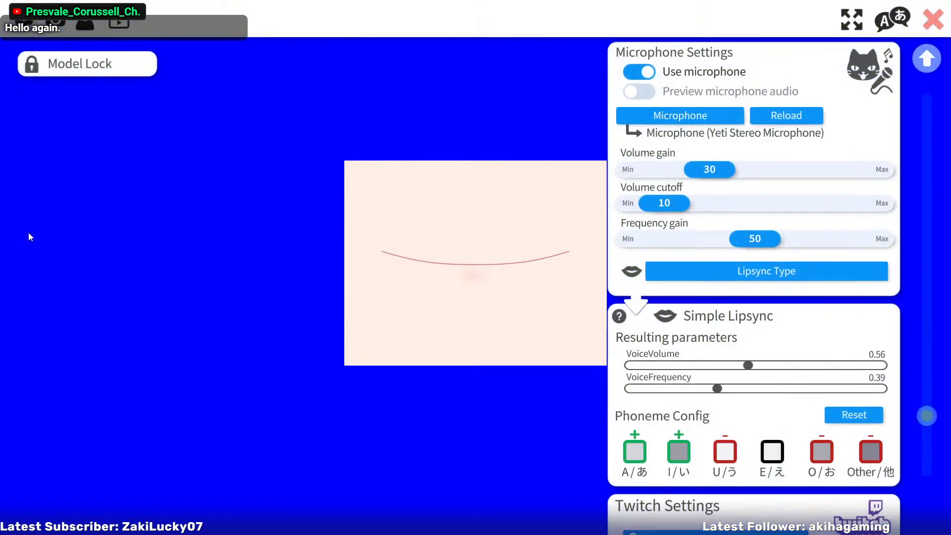
pyautogui.click(721, 270)
pyautogui.click(639, 202)
pyautogui.click(614, 373)
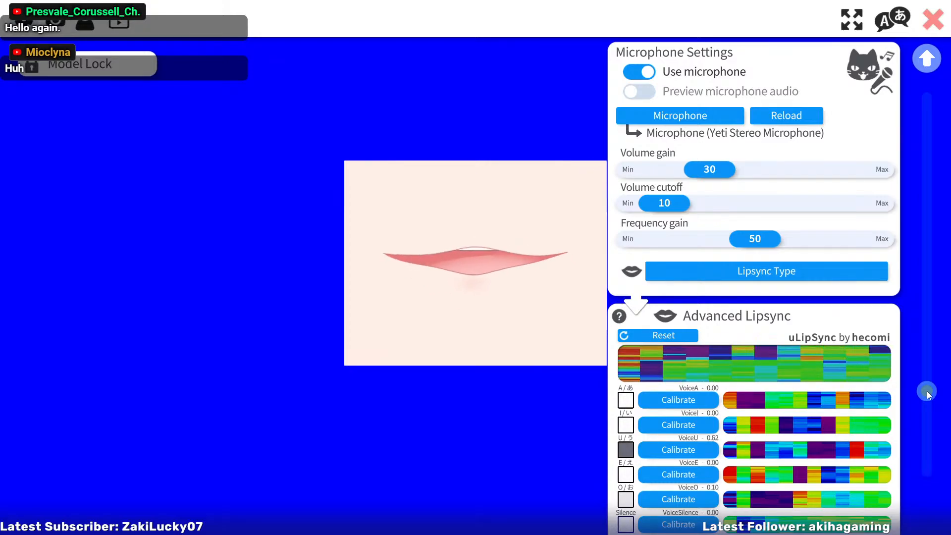
pyautogui.moveTo(927, 392); pyautogui.dragTo(929, 417)
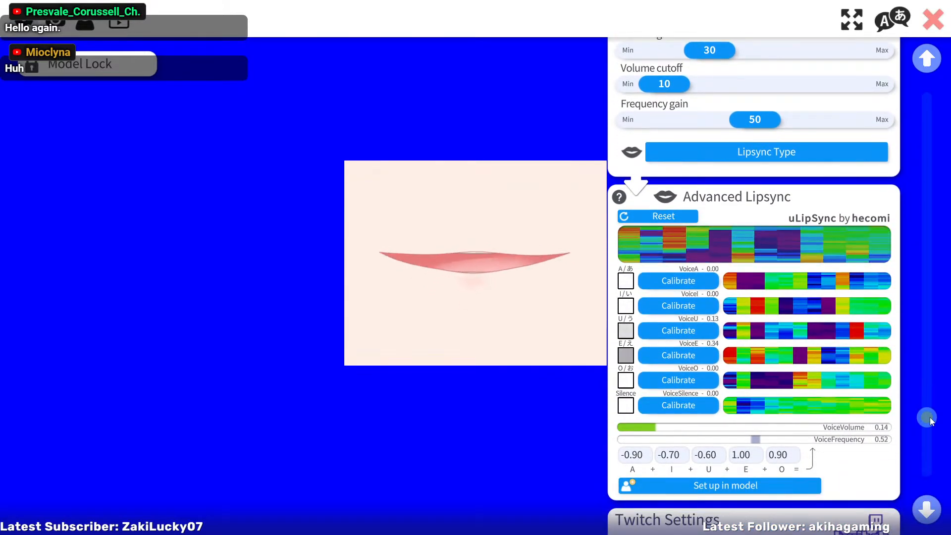
pyautogui.moveTo(929, 417)
pyautogui.mouseDown()
pyautogui.moveTo(932, 465)
pyautogui.moveTo(943, 427)
pyautogui.mouseUp()
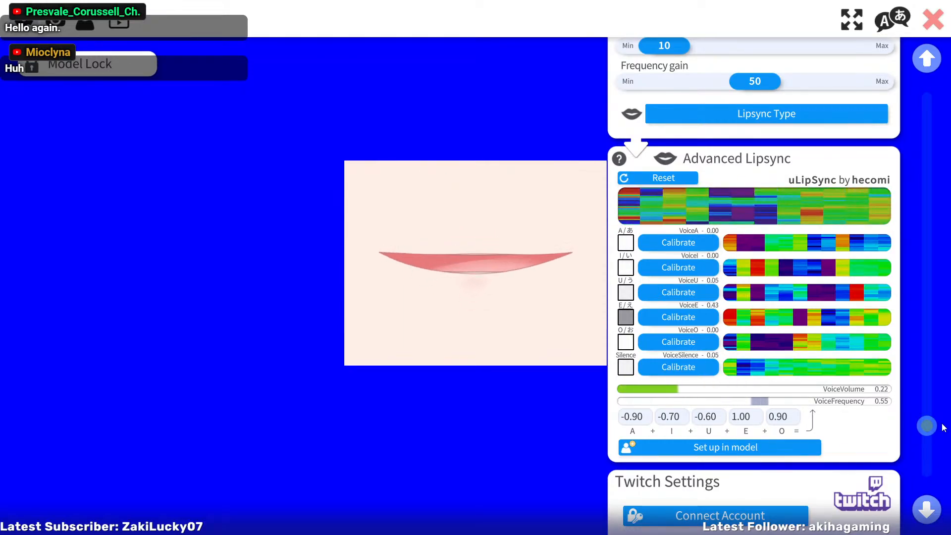
# Examine the input and output mappings of the model's Mouth Form, Silence and Phoneme A, I, U, E and O parameters
pyautogui.click(57, 22)
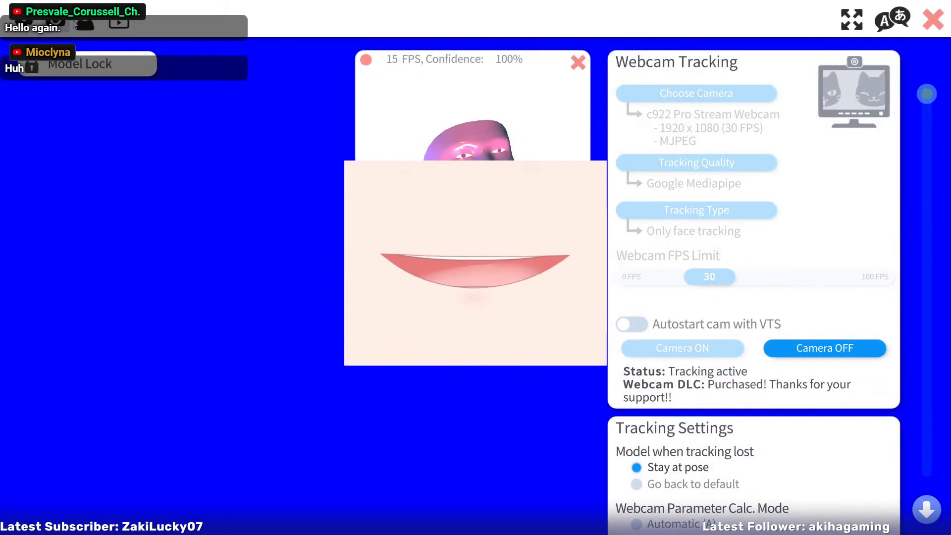
pyautogui.click(82, 23)
pyautogui.moveTo(927, 94); pyautogui.dragTo(949, 475)
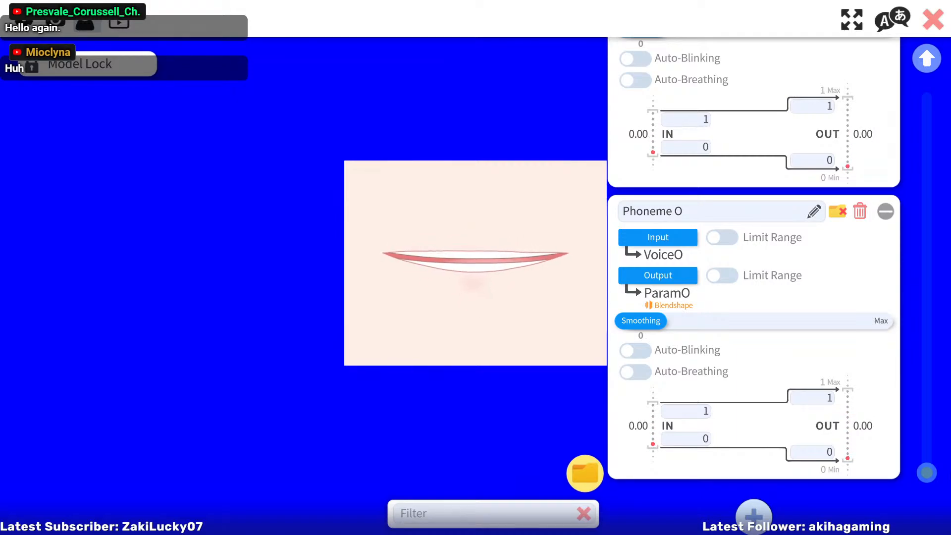
pyautogui.scroll(10, 753, 283)
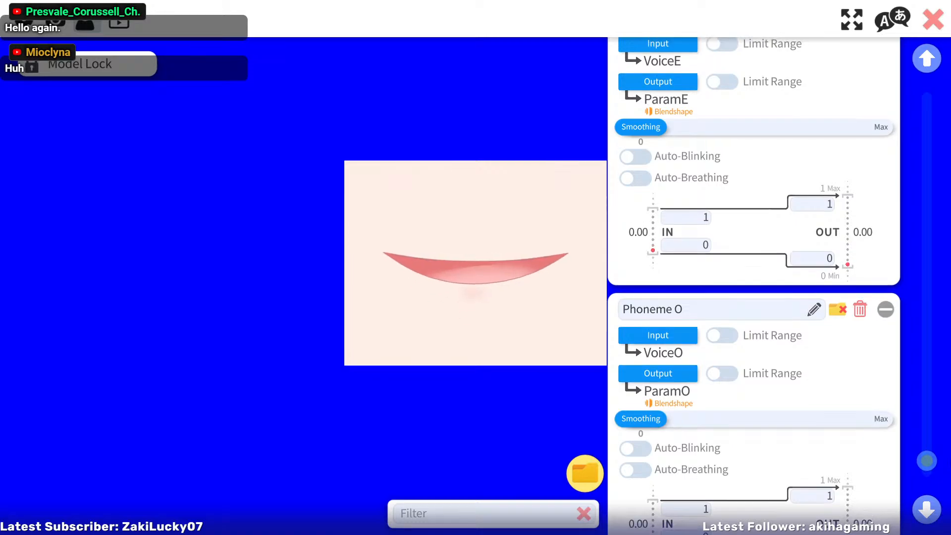
pyautogui.scroll(15, 753, 282)
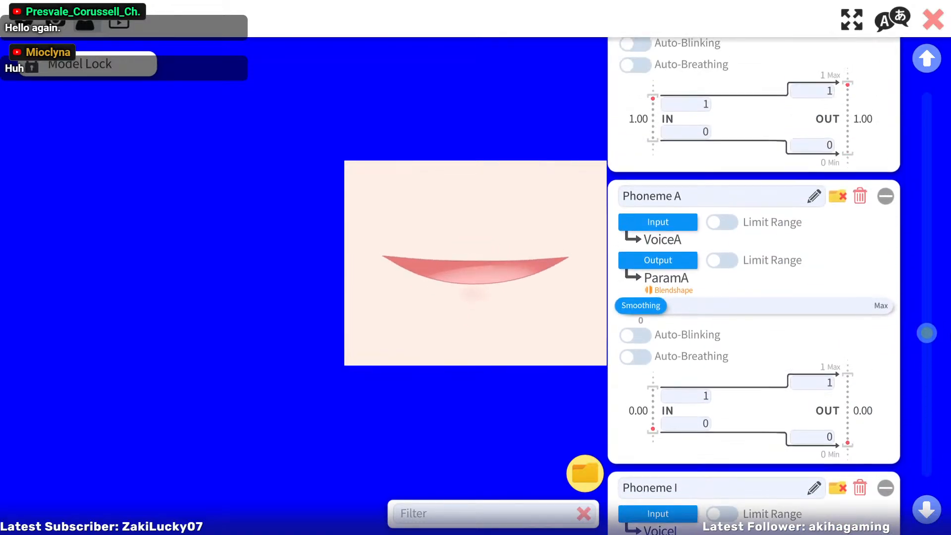
pyautogui.scroll(8, 753, 282)
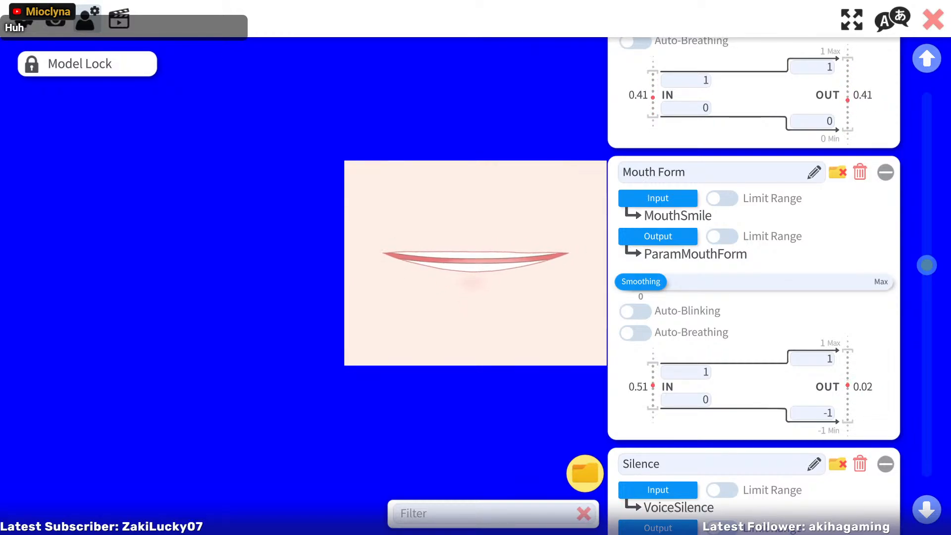
pyautogui.moveTo(932, 267); pyautogui.dragTo(933, 342)
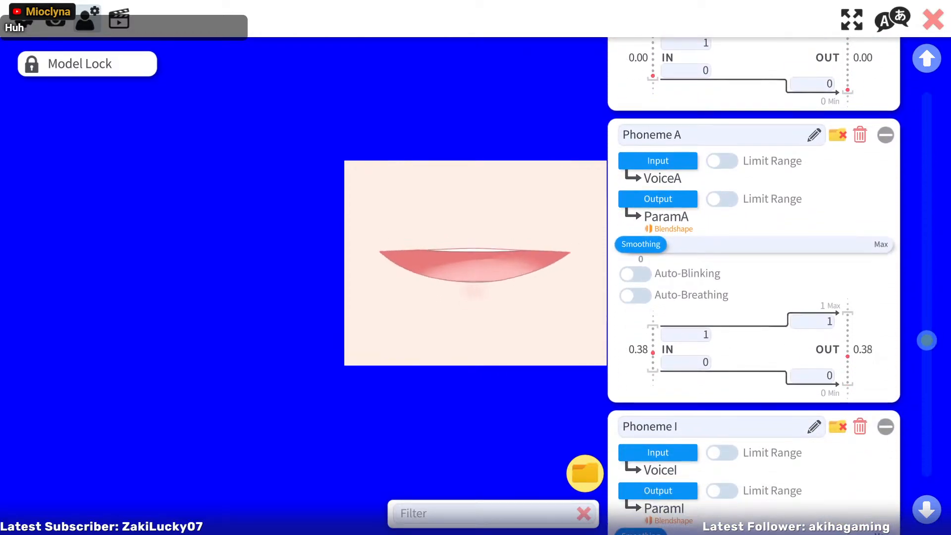
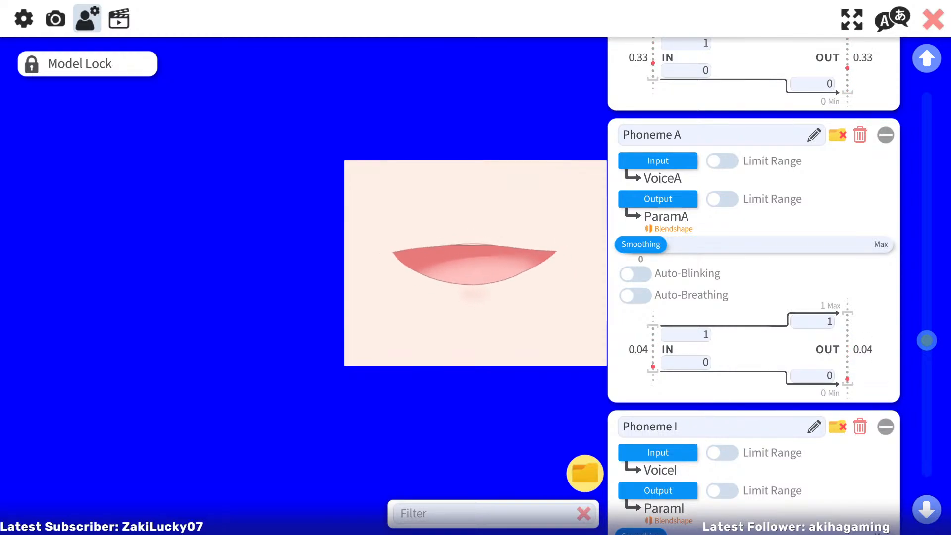
# Read the Lipsync wiki page's parameter mappings and limitations, and bring up the MouthMotion parameters in Live2D Cubism Editor
pyautogui.moveTo(280, 1); pyautogui.dragTo(276, 31)
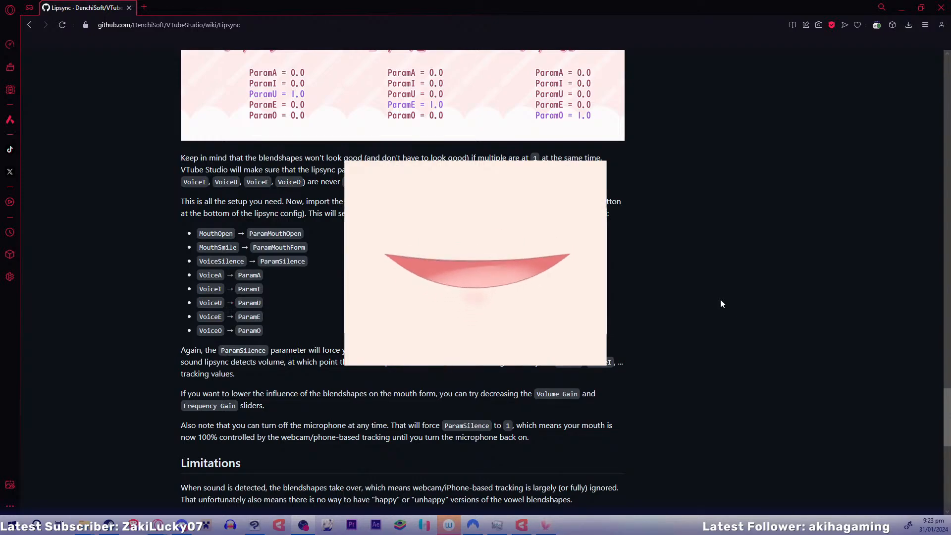
pyautogui.scroll(-3, 401, 277)
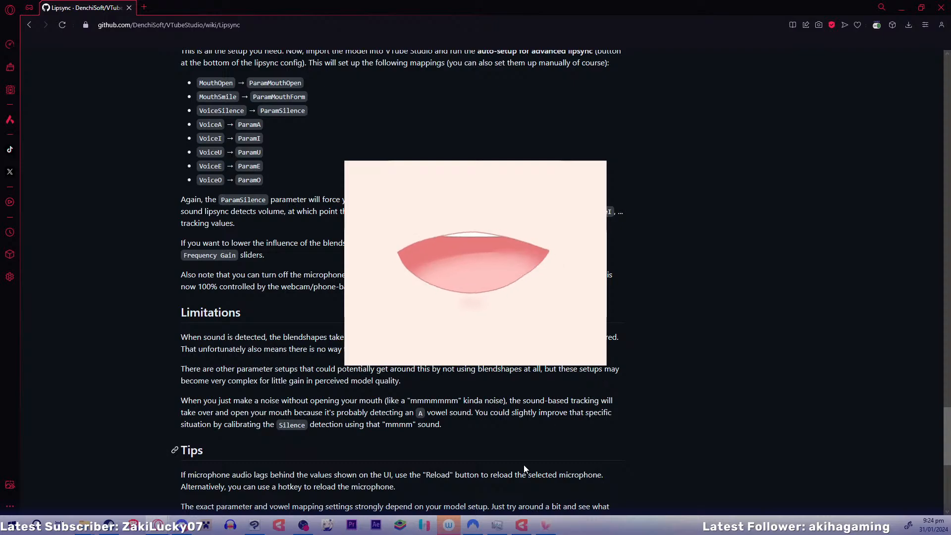
pyautogui.click(519, 528)
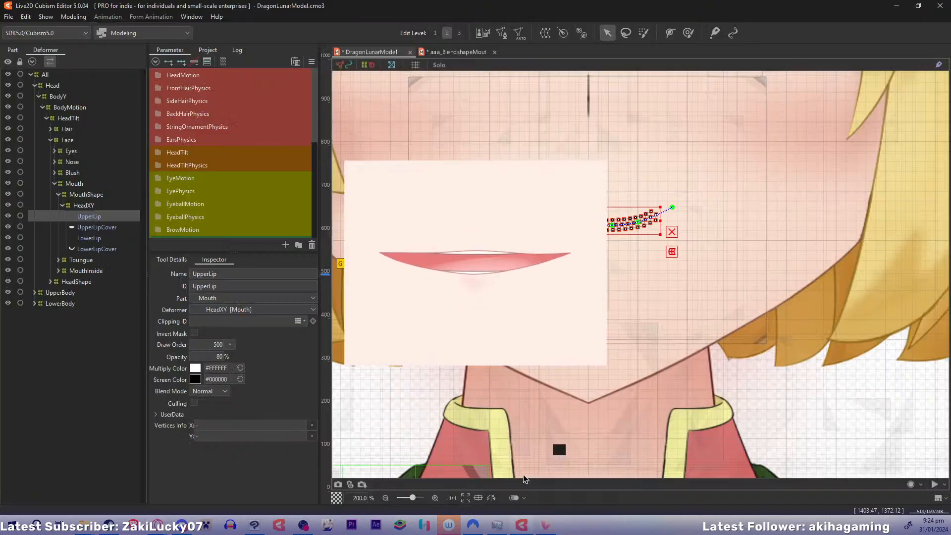
pyautogui.scroll(-4, 313, 121)
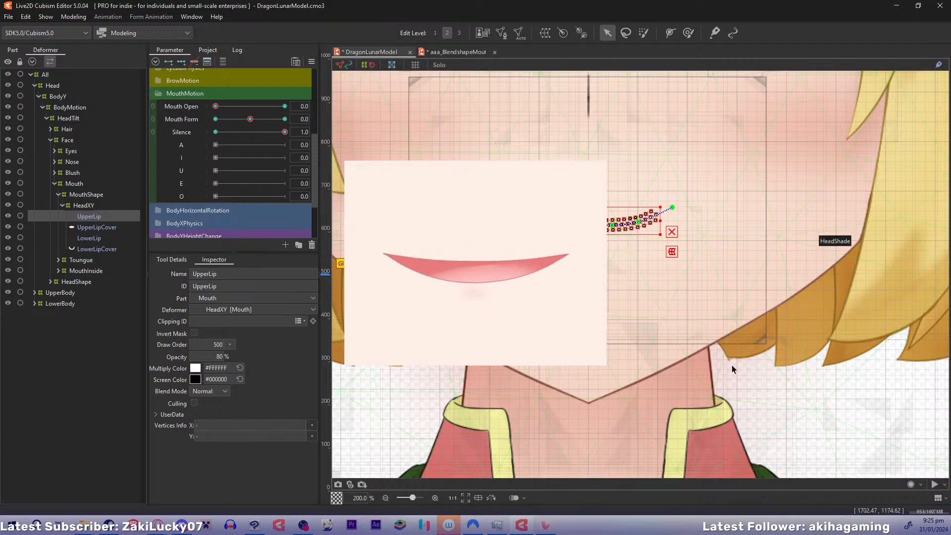
# Switch to VTube Studio, close the settings and replace the AIUEO Vowel mouth with the avatar wearing the black cat-ear cap
pyautogui.click(548, 525)
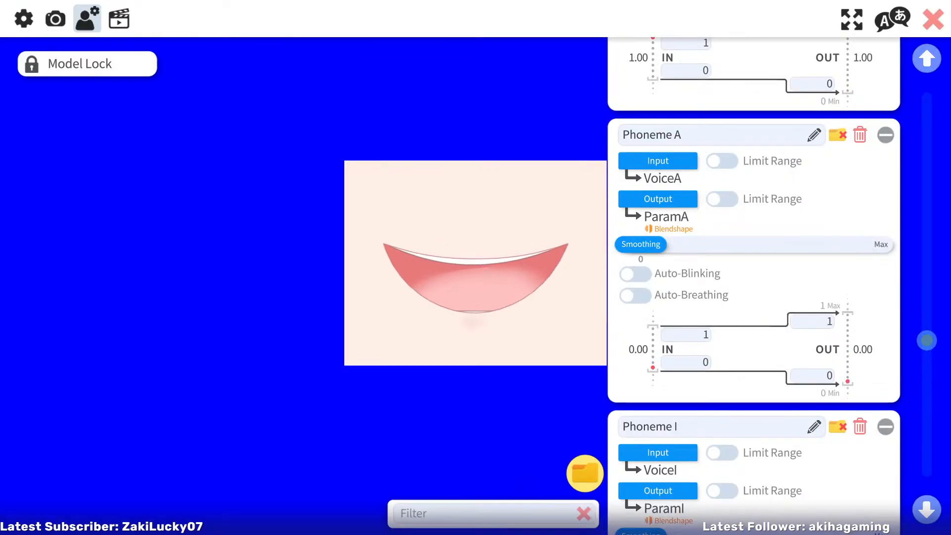
pyautogui.click(33, 18)
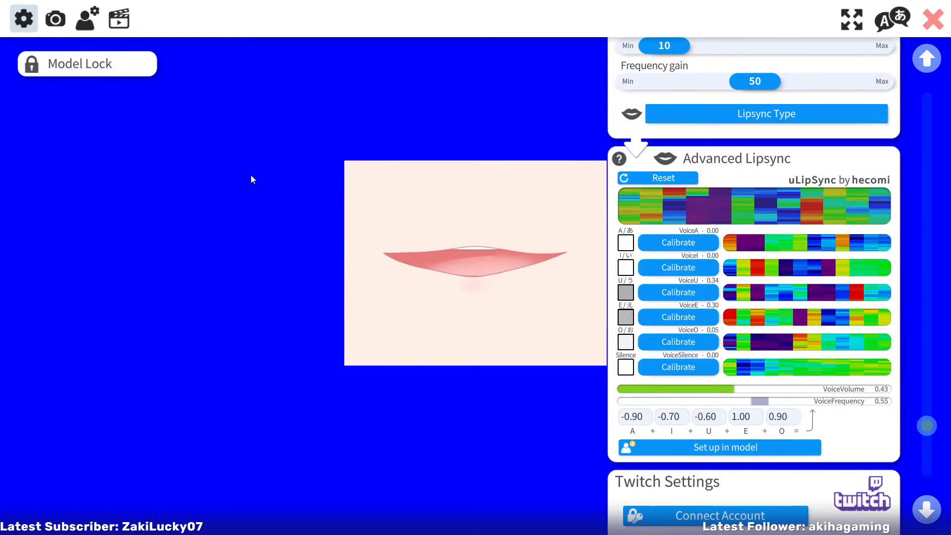
pyautogui.doubleClick(254, 204)
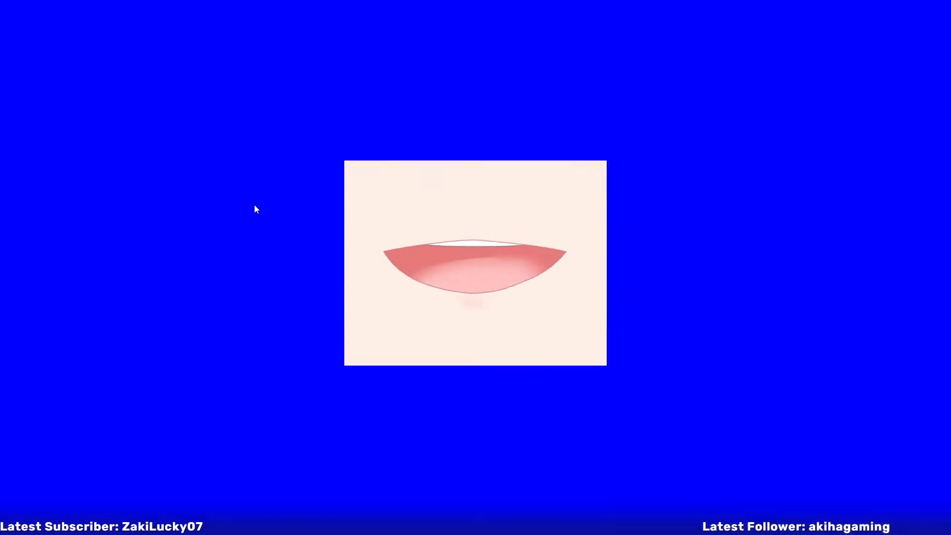
pyautogui.click(30, 98)
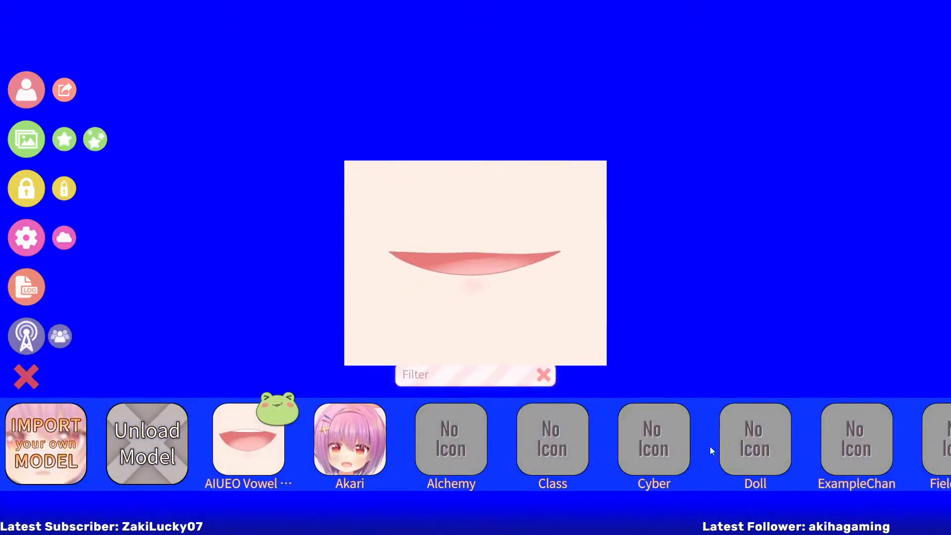
pyautogui.scroll(-10, 709, 447)
pyautogui.moveTo(826, 435); pyautogui.dragTo(212, 450)
pyautogui.click(411, 442)
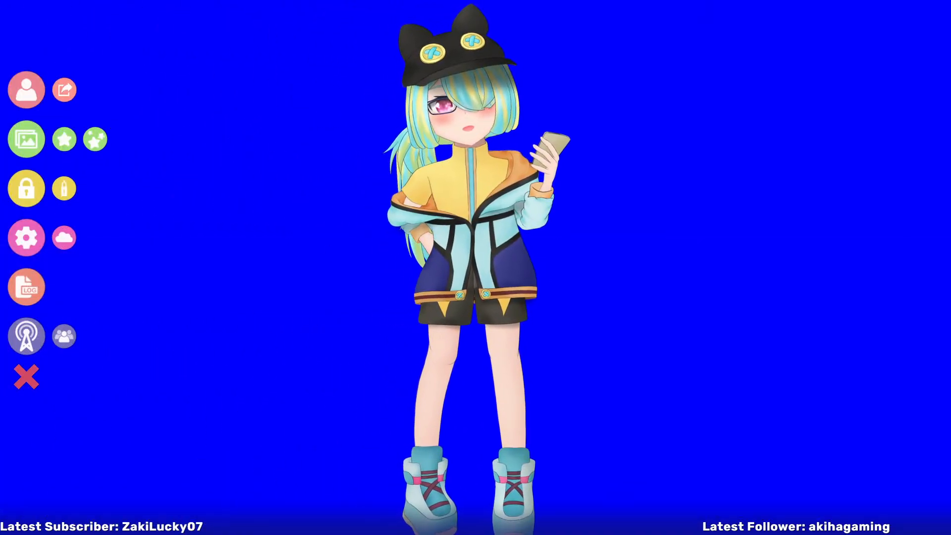
# Place the avatar in the scene's lower-left corner, enlarge it to a head-and-shoulders framing and hide the main menu
pyautogui.moveTo(466, 181); pyautogui.dragTo(144, 507)
pyautogui.scroll(5, 143, 436)
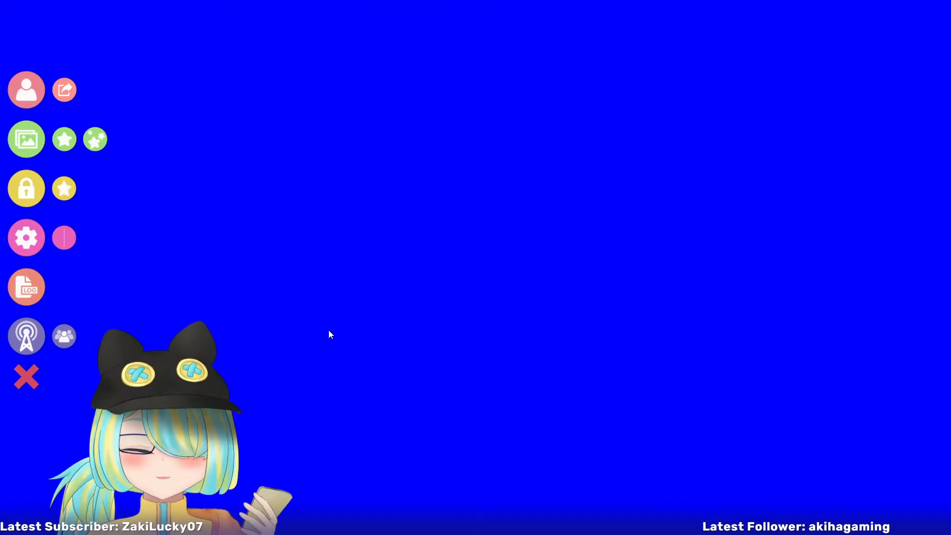
pyautogui.click(27, 378)
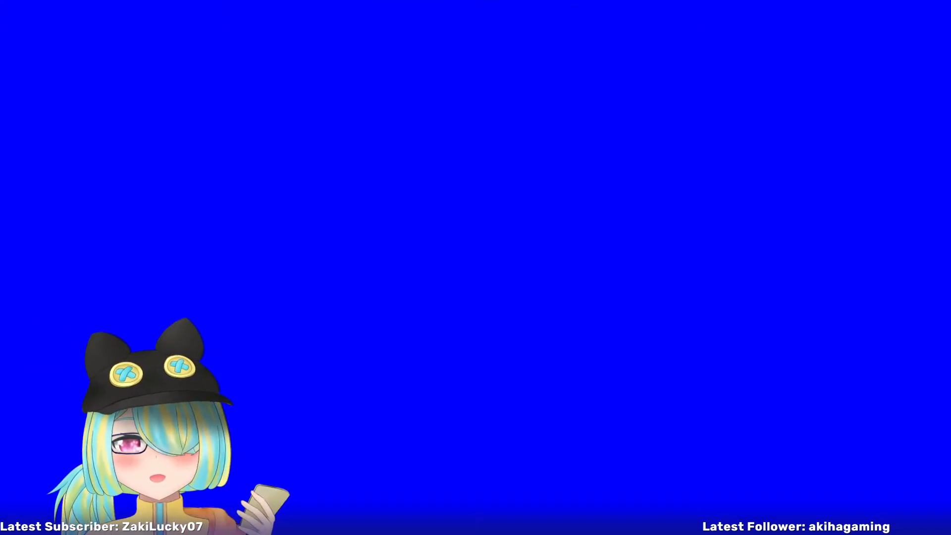
# Return to DragonLunarModel in Live2D Cubism Editor and set the Mouth Form parameter to 1.0
pyautogui.hotkey('alt', 'Tab')
pyautogui.moveTo(549, 318); pyautogui.dragTo(502, 374)
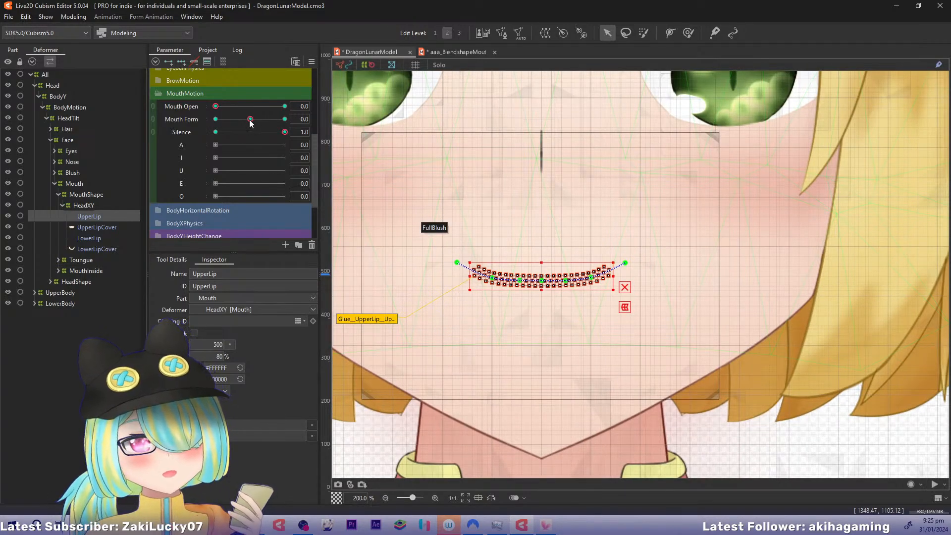
pyautogui.moveTo(250, 119); pyautogui.dragTo(331, 122)
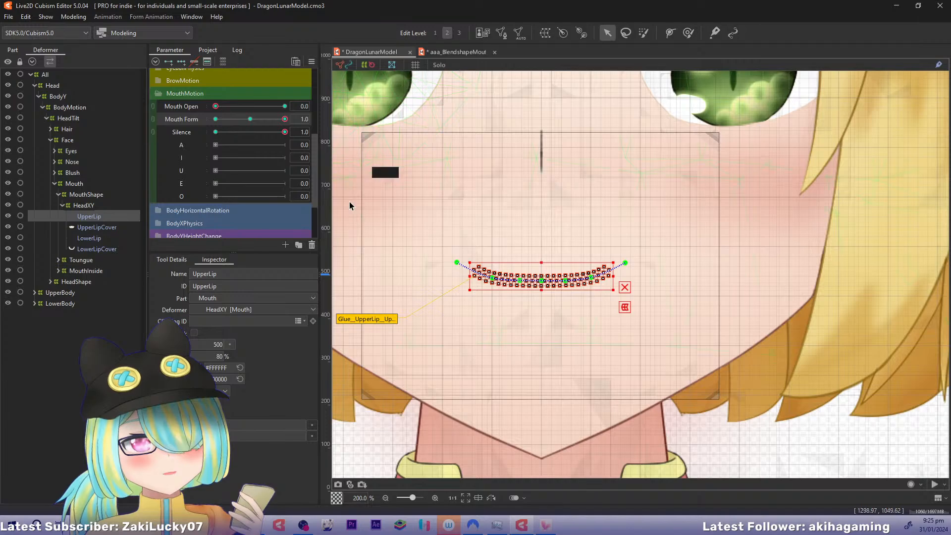
# Pull the middle control points of UpperLip's deform path down to form a deeper, symmetrical smile curve
pyautogui.hotkey('ctrl', '+')
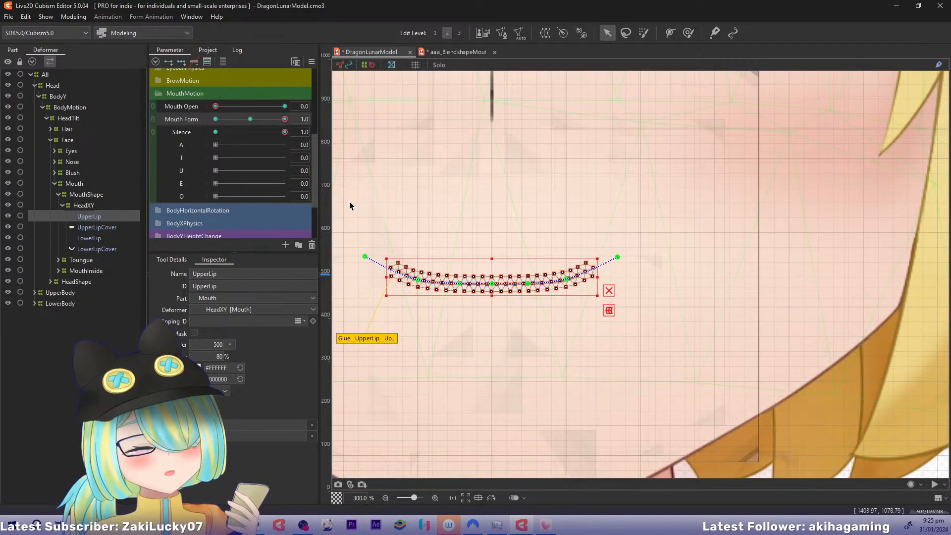
pyautogui.moveTo(392, 206); pyautogui.dragTo(459, 207)
pyautogui.hotkey('ctrl', '+')
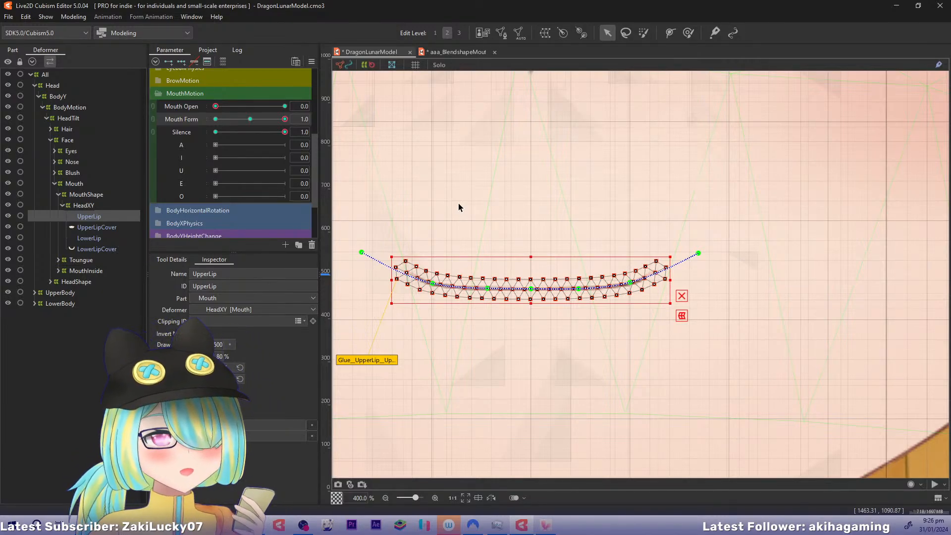
pyautogui.click(459, 203)
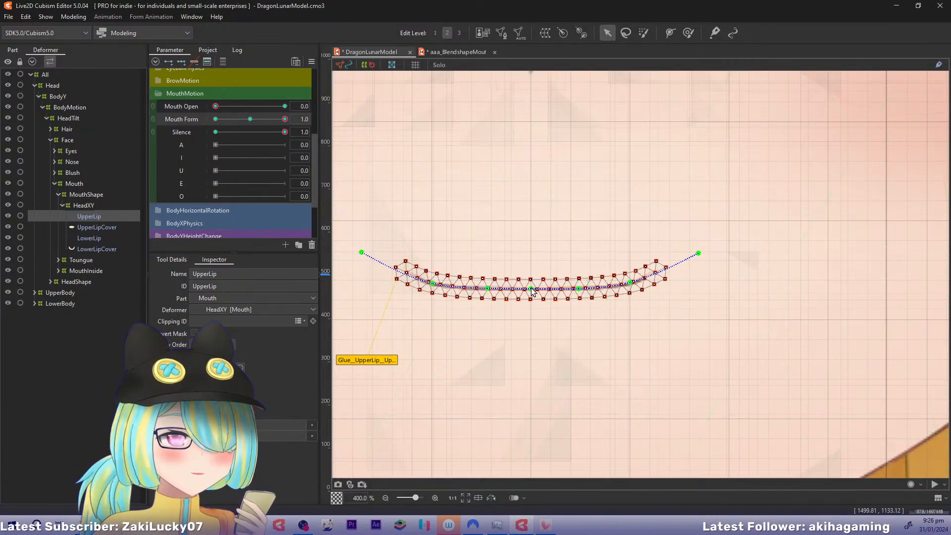
pyautogui.moveTo(530, 290); pyautogui.dragTo(488, 298)
pyautogui.click(488, 289)
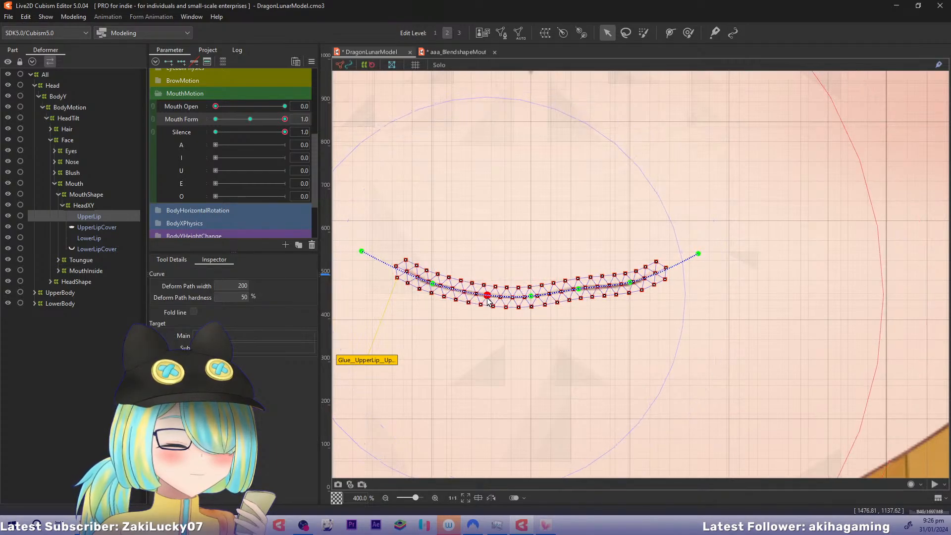
pyautogui.moveTo(578, 290); pyautogui.dragTo(489, 299)
pyautogui.click(488, 297)
pyautogui.moveTo(579, 295); pyautogui.dragTo(579, 299)
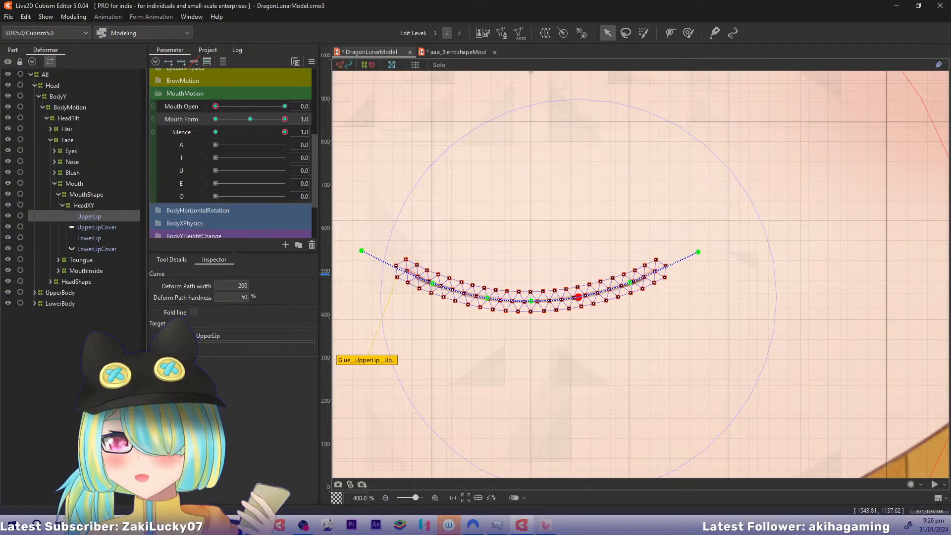
pyautogui.hotkey('alt', 'Tab')
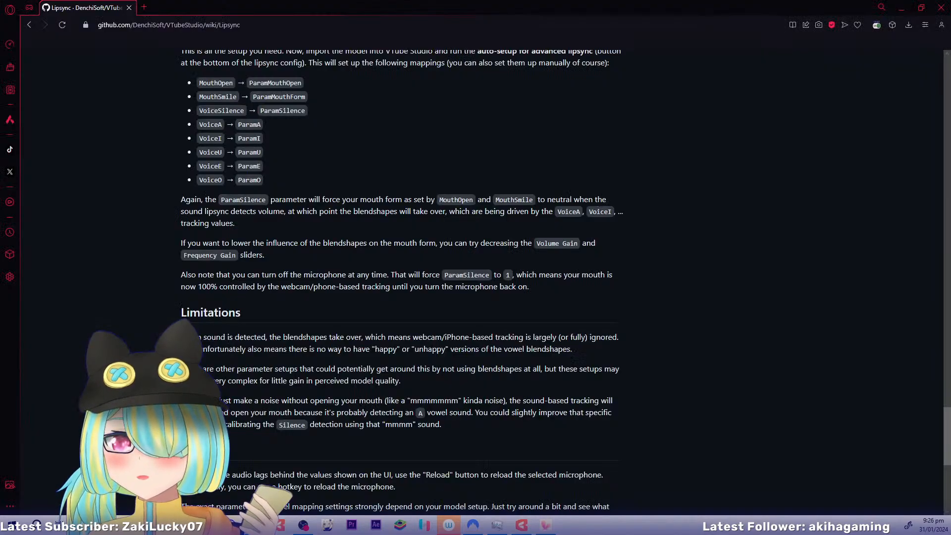
pyautogui.moveTo(259, 6); pyautogui.dragTo(0, 40)
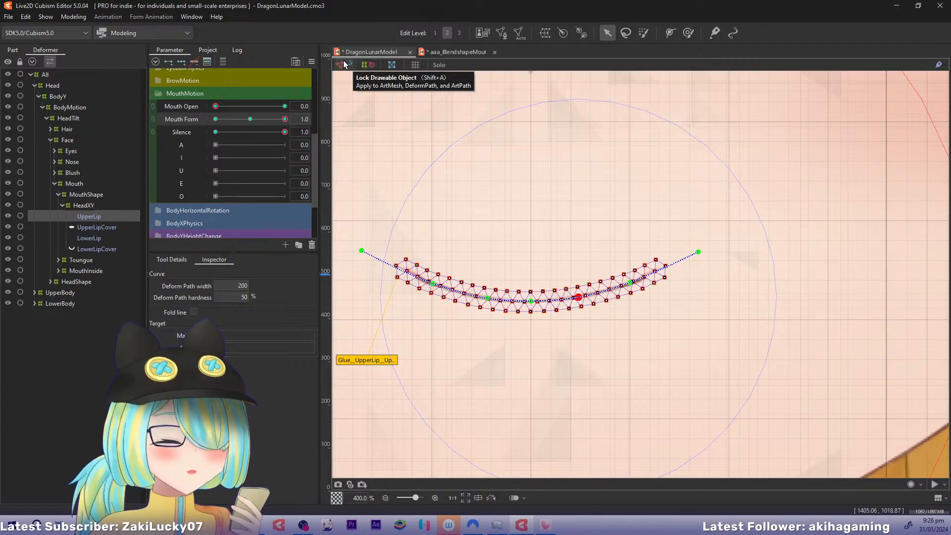
# Toggle the drawable object display to check the bare mouth line, and reselect the UpperLip mesh
pyautogui.click(398, 66)
pyautogui.click(397, 66)
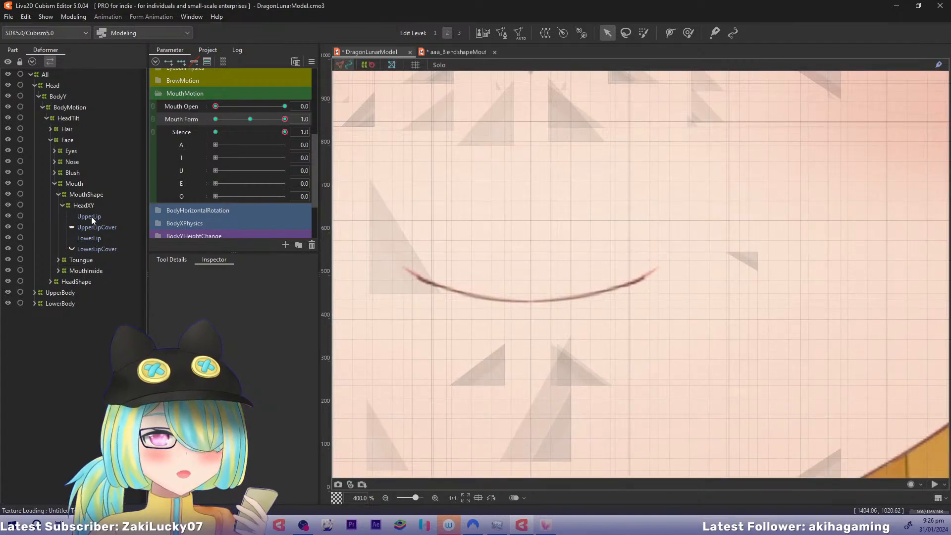
pyautogui.click(91, 216)
pyautogui.click(342, 66)
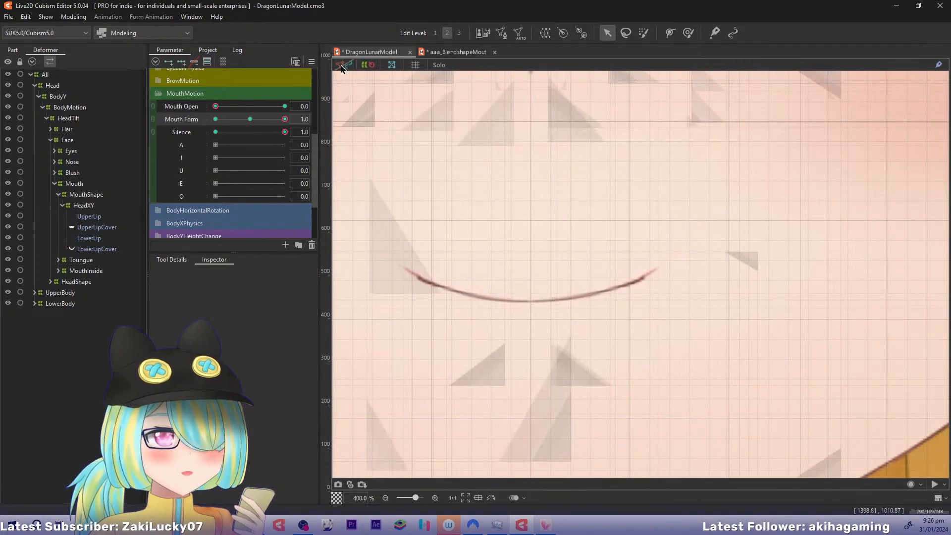
pyautogui.click(93, 216)
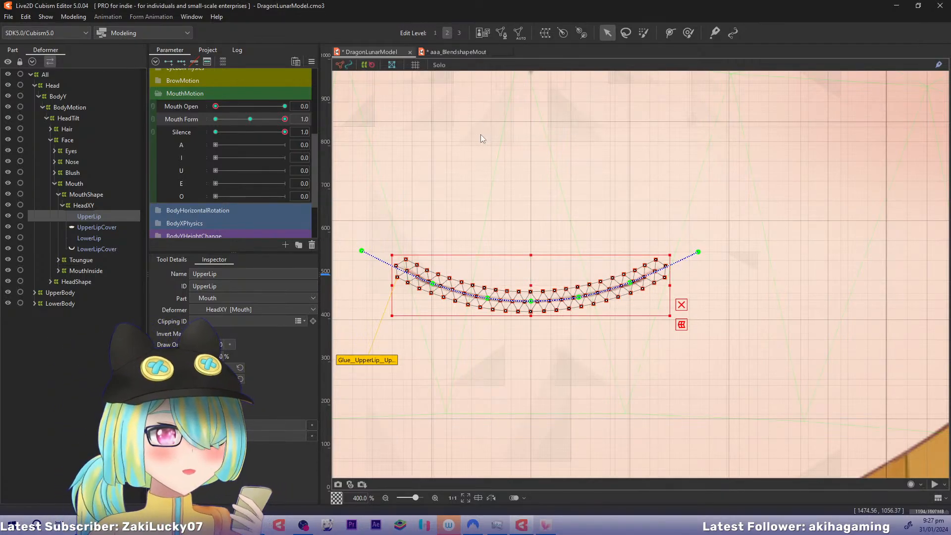
# Compare UpperLip's deform paths across edit levels 1, 2 and 3, ending on edit level 2
pyautogui.press('1')
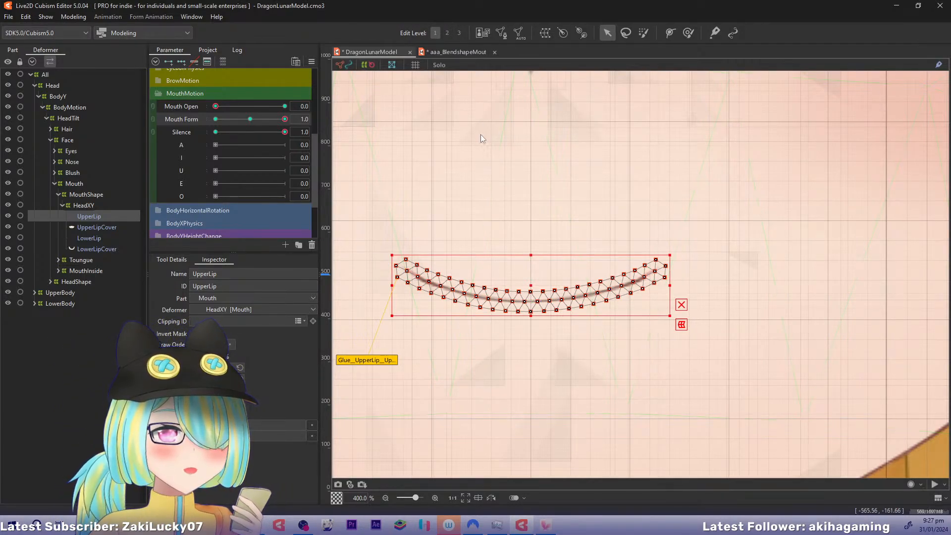
pyautogui.press('2')
pyautogui.press('3')
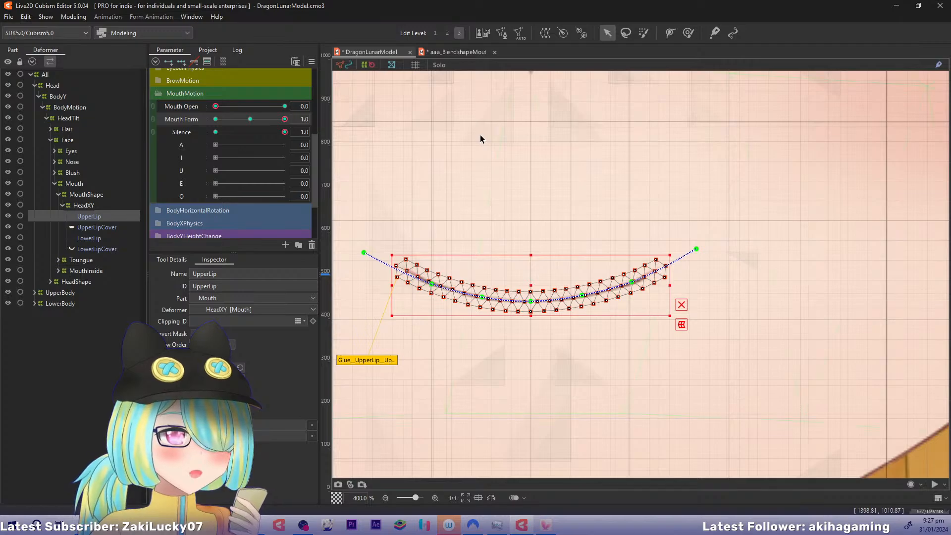
pyautogui.press('2')
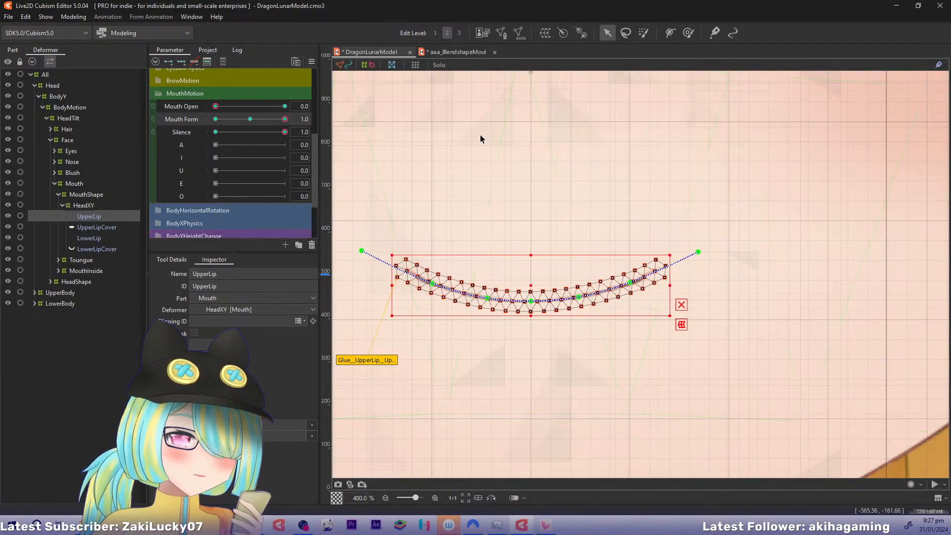
pyautogui.press('3')
pyautogui.press('2')
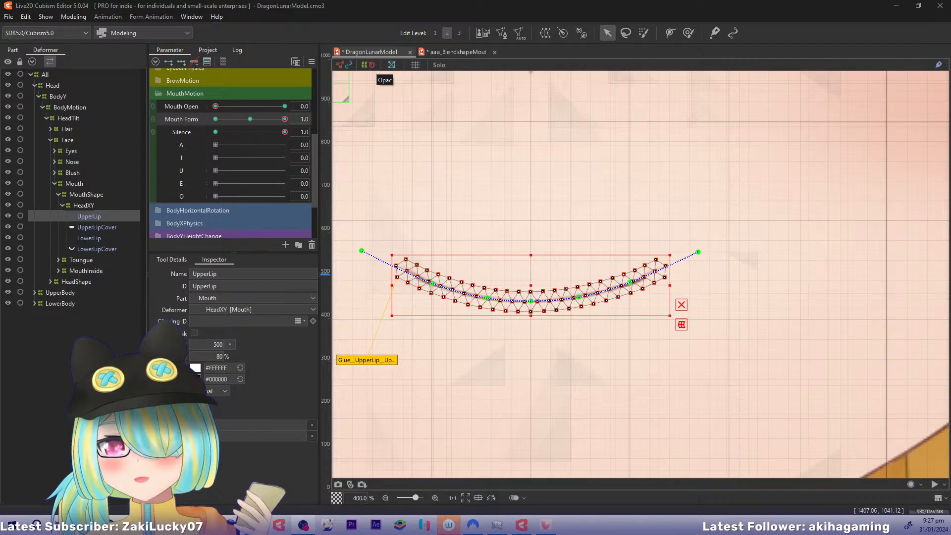
pyautogui.moveTo(412, 188); pyautogui.dragTo(474, 186)
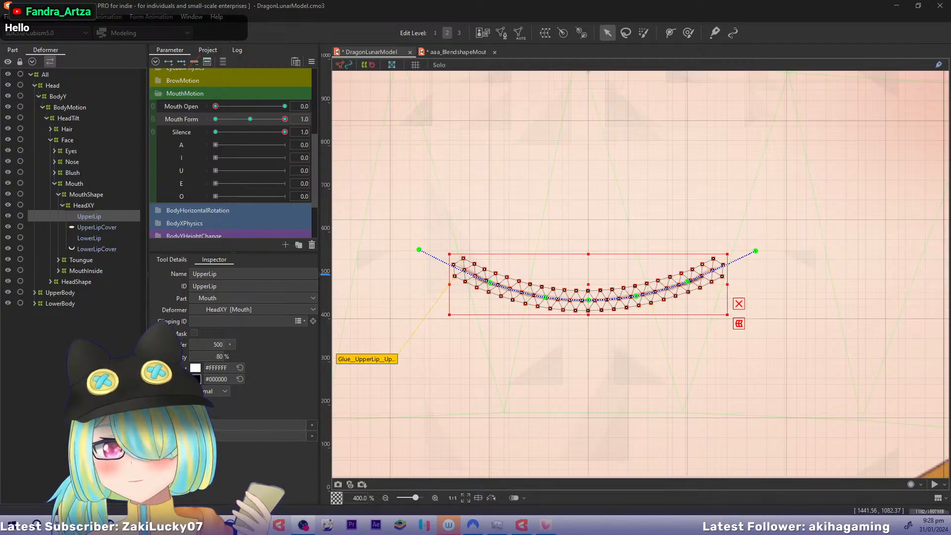
pyautogui.moveTo(552, 179); pyautogui.dragTo(511, 195)
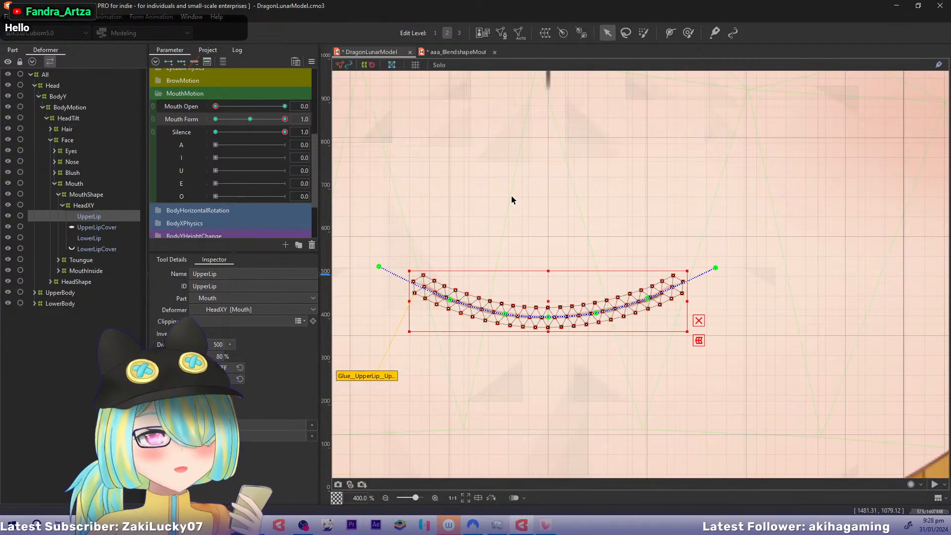
pyautogui.moveTo(285, 117)
pyautogui.mouseDown()
pyautogui.moveTo(260, 124)
pyautogui.moveTo(286, 124)
pyautogui.mouseUp()
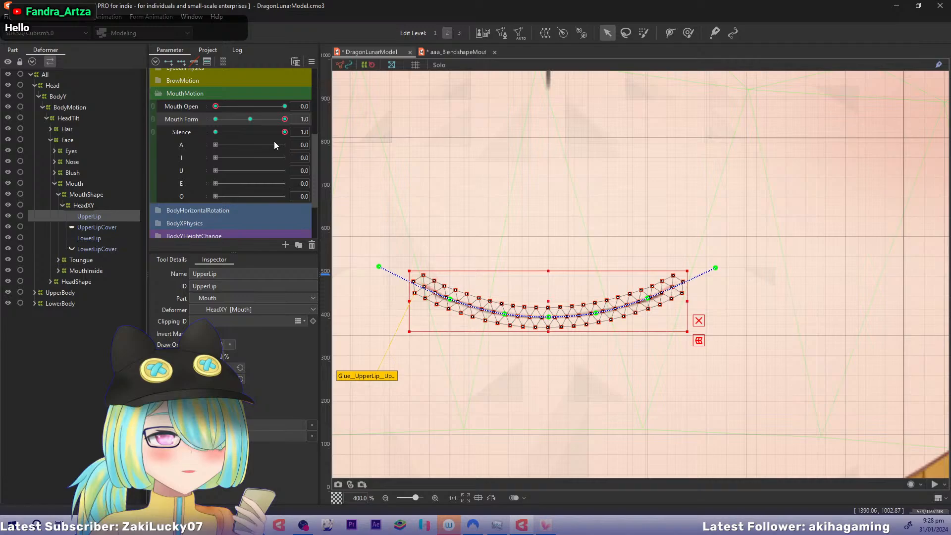
pyautogui.click(79, 206)
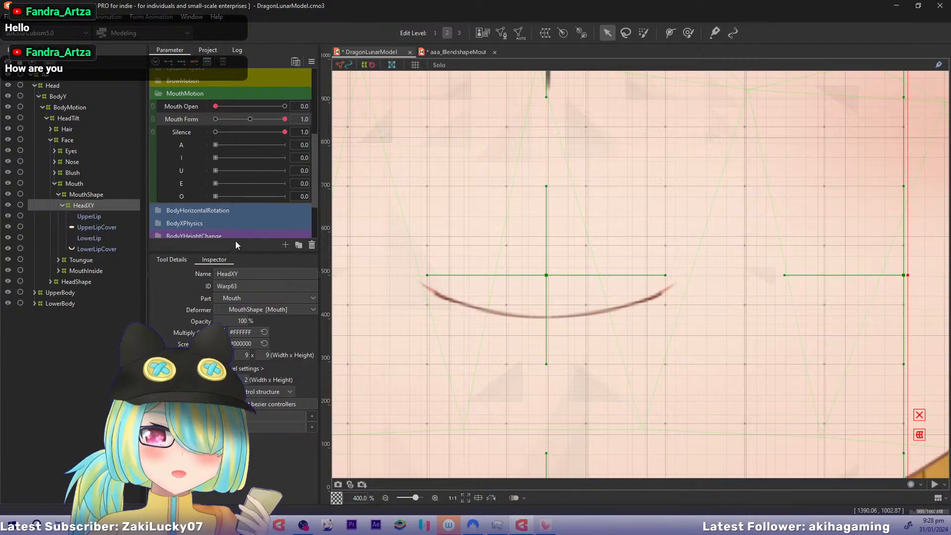
pyautogui.moveTo(548, 208); pyautogui.dragTo(556, 170)
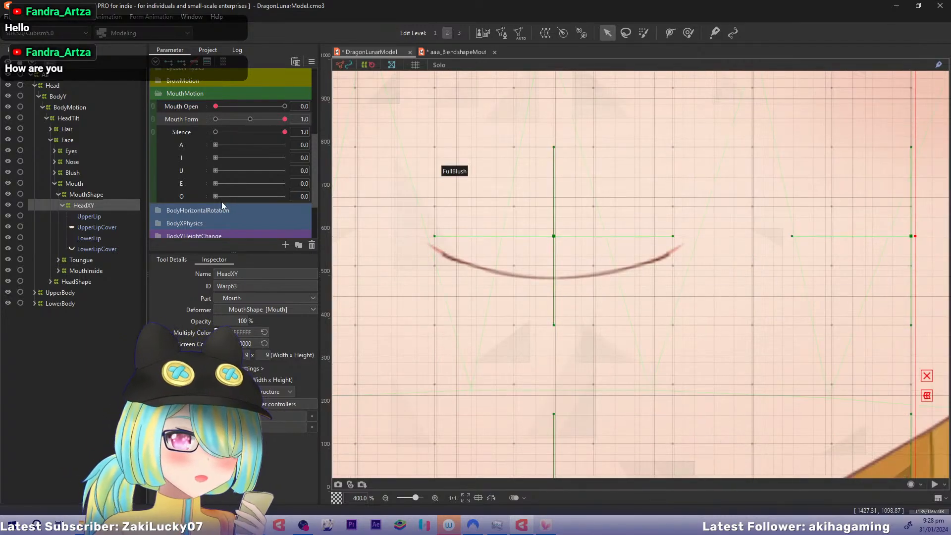
# Raise LowerLip's deform path ends inward and lower its inner points to match UpperLip's smile curve at Mouth Form 1.0
pyautogui.click(98, 240)
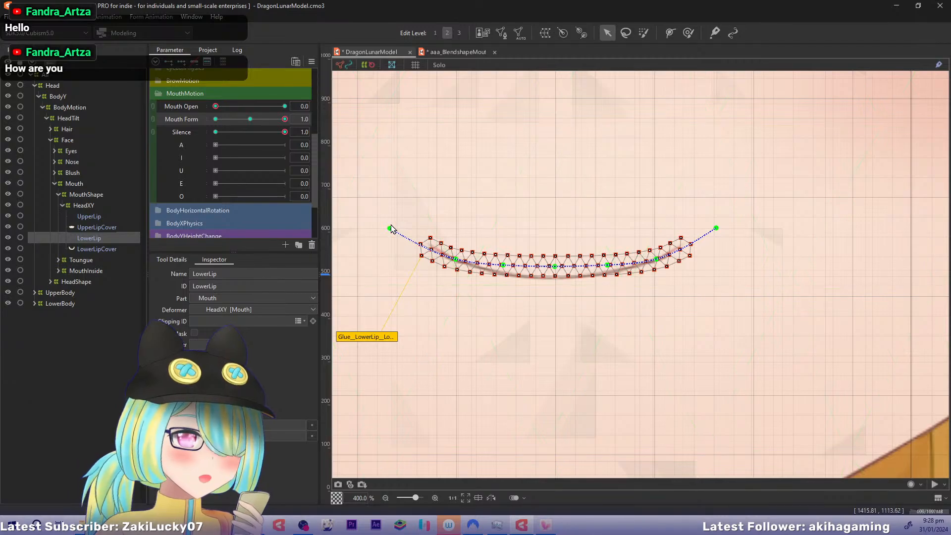
pyautogui.moveTo(390, 229); pyautogui.dragTo(404, 217)
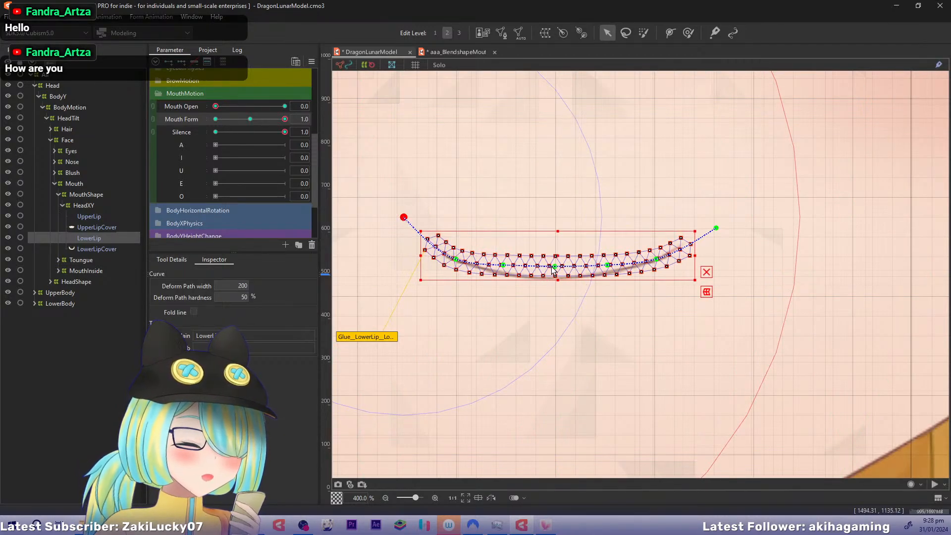
pyautogui.moveTo(716, 229); pyautogui.dragTo(695, 212)
pyautogui.moveTo(555, 270); pyautogui.dragTo(503, 274)
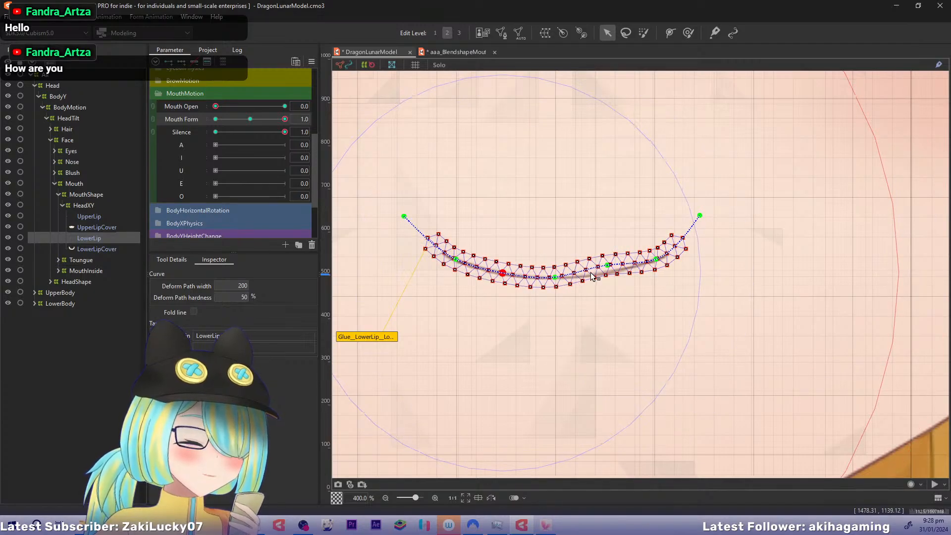
pyautogui.moveTo(608, 266); pyautogui.dragTo(607, 273)
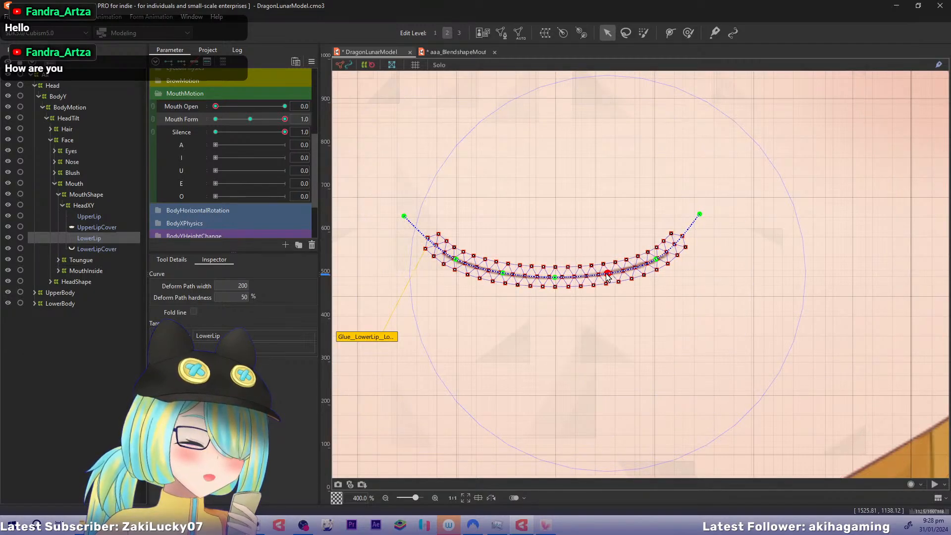
pyautogui.click(656, 259)
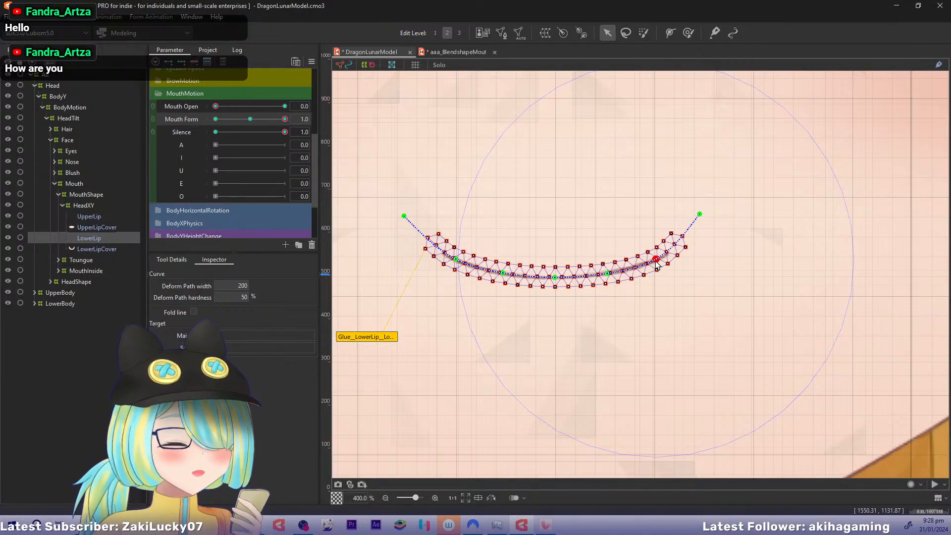
pyautogui.moveTo(554, 223)
pyautogui.mouseDown()
pyautogui.moveTo(537, 254)
pyautogui.moveTo(567, 271)
pyautogui.moveTo(581, 231)
pyautogui.moveTo(558, 240)
pyautogui.mouseUp()
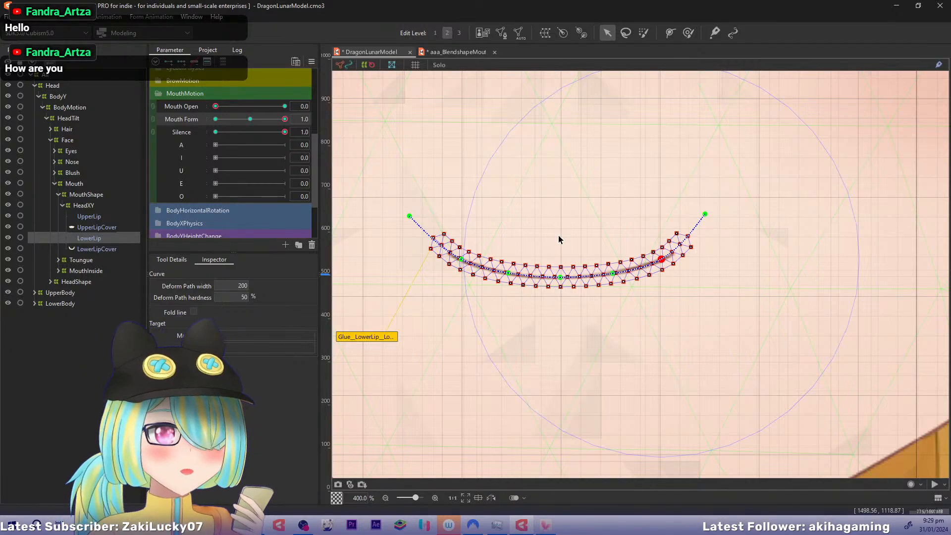
pyautogui.moveTo(568, 231); pyautogui.dragTo(559, 256)
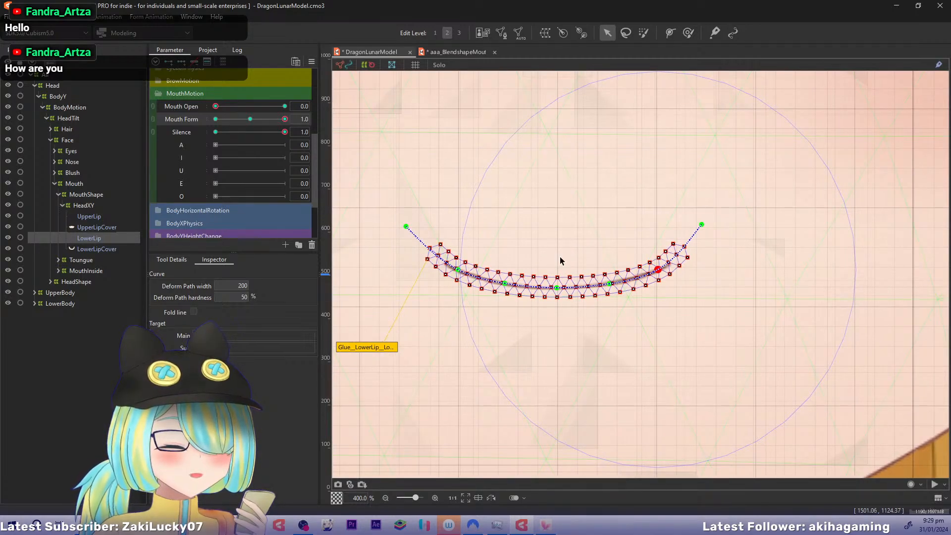
pyautogui.moveTo(568, 256); pyautogui.dragTo(575, 257)
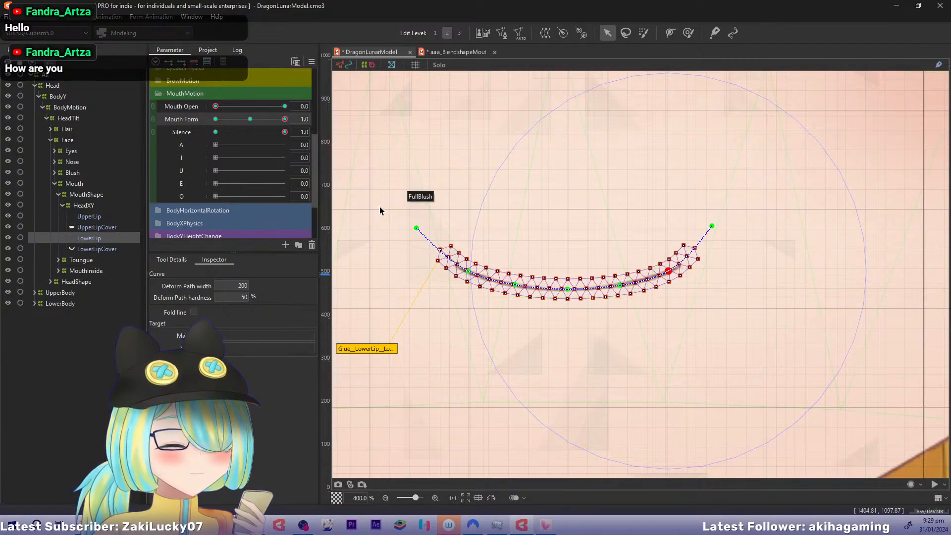
# Set Mouth Form to 0.0 and pull both end points of LowerLip's deform path slightly inward and up
pyautogui.click(95, 207)
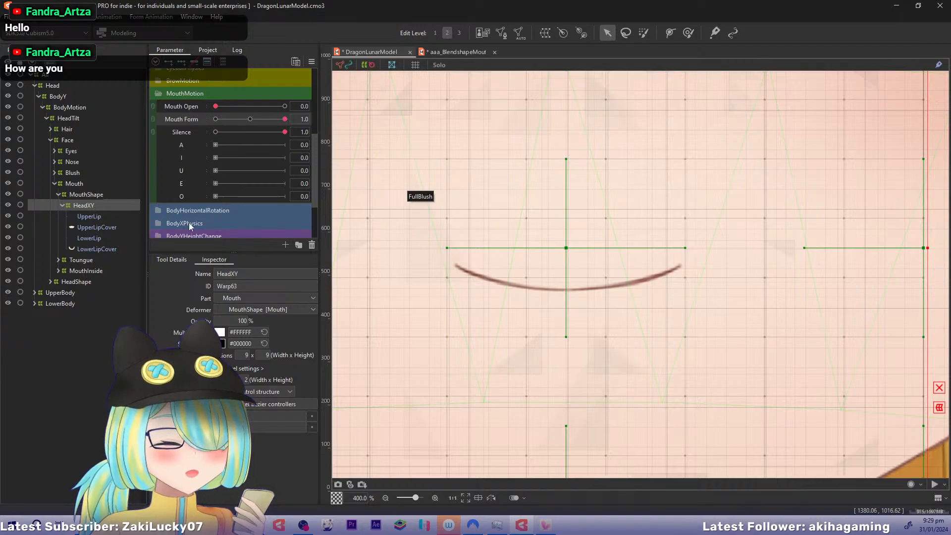
pyautogui.moveTo(285, 119); pyautogui.dragTo(253, 126)
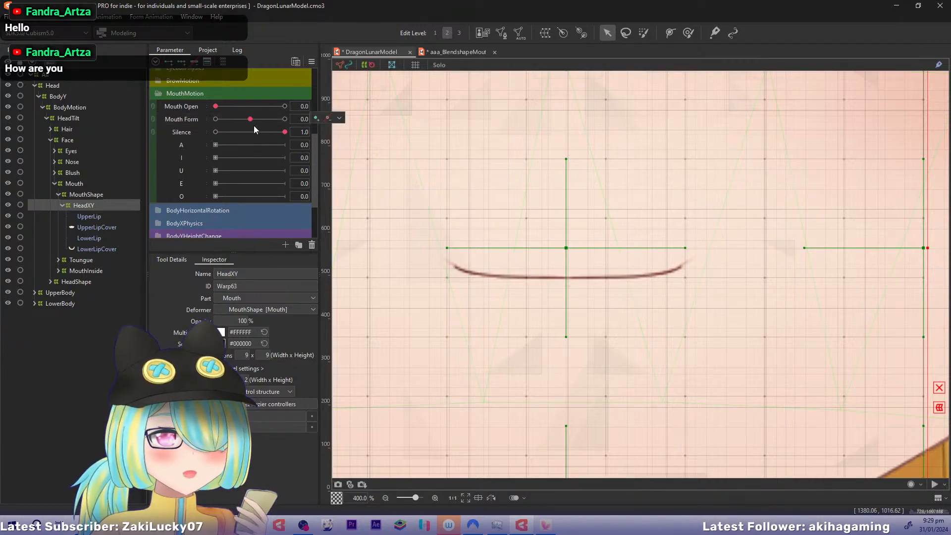
pyautogui.click(97, 226)
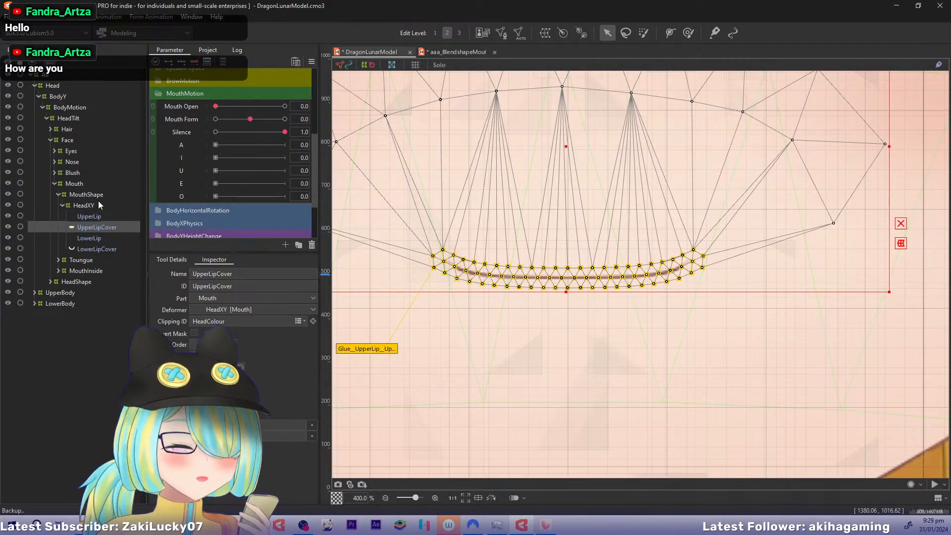
pyautogui.click(95, 214)
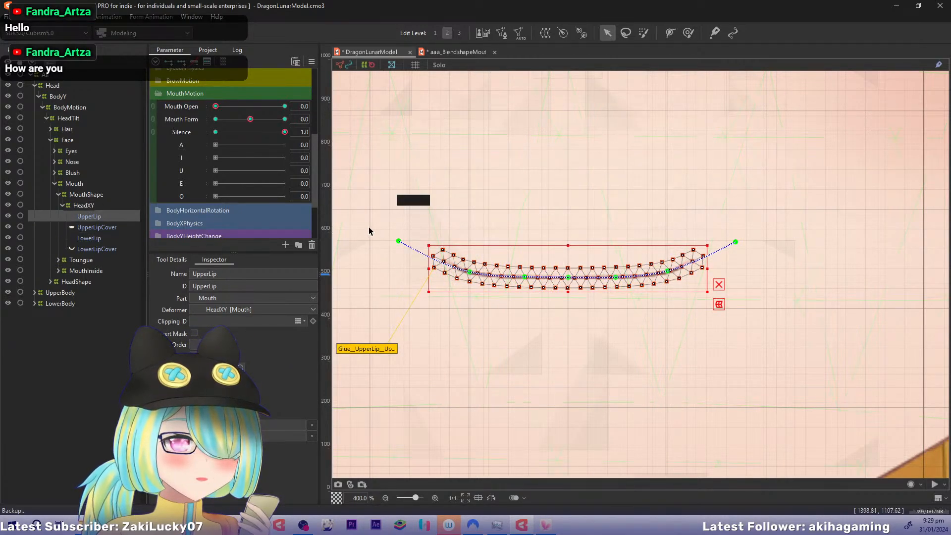
pyautogui.moveTo(398, 241); pyautogui.dragTo(420, 228)
pyautogui.hotkey('ctrl', 'z')
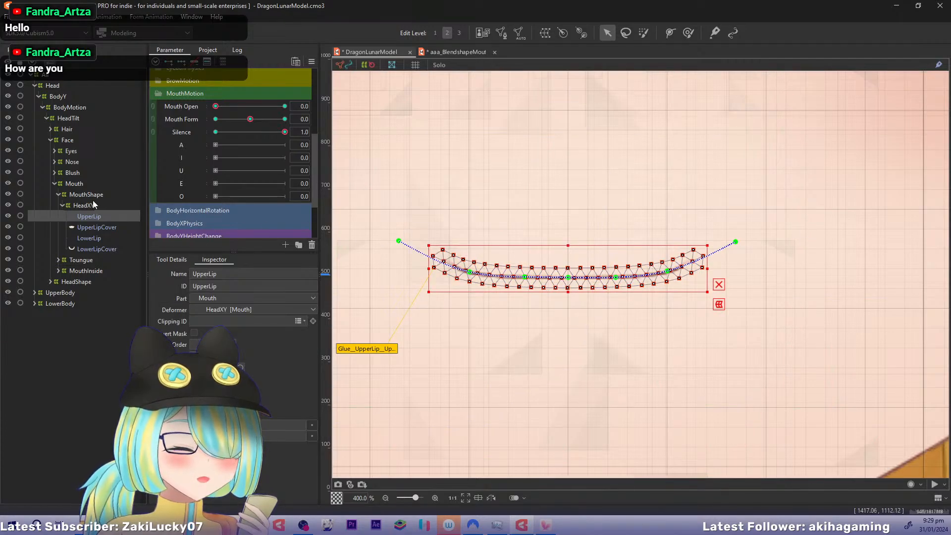
pyautogui.click(92, 239)
pyautogui.moveTo(400, 241); pyautogui.dragTo(409, 234)
pyautogui.moveTo(728, 240); pyautogui.dragTo(724, 233)
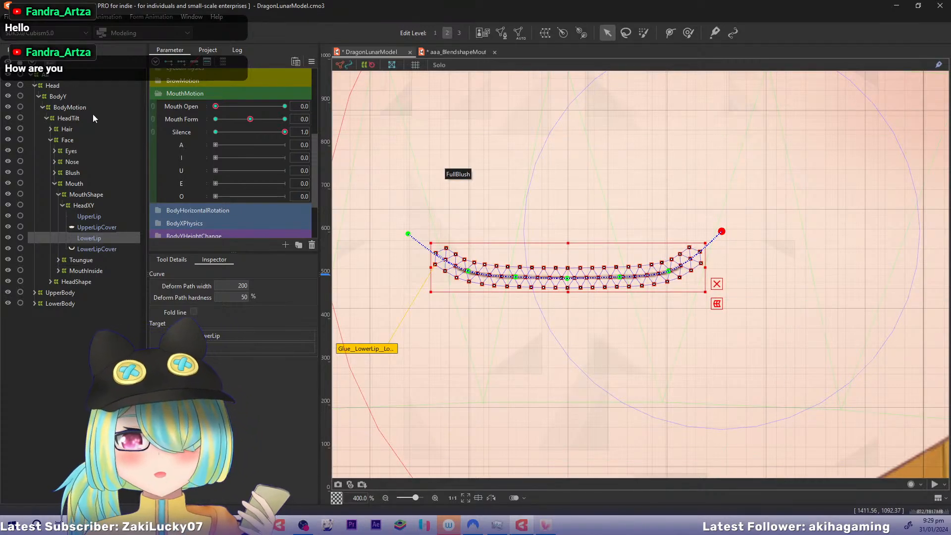
# Set Mouth Form to -1.0 and toggle the Lock Default Form option for the parameters
pyautogui.click(286, 132)
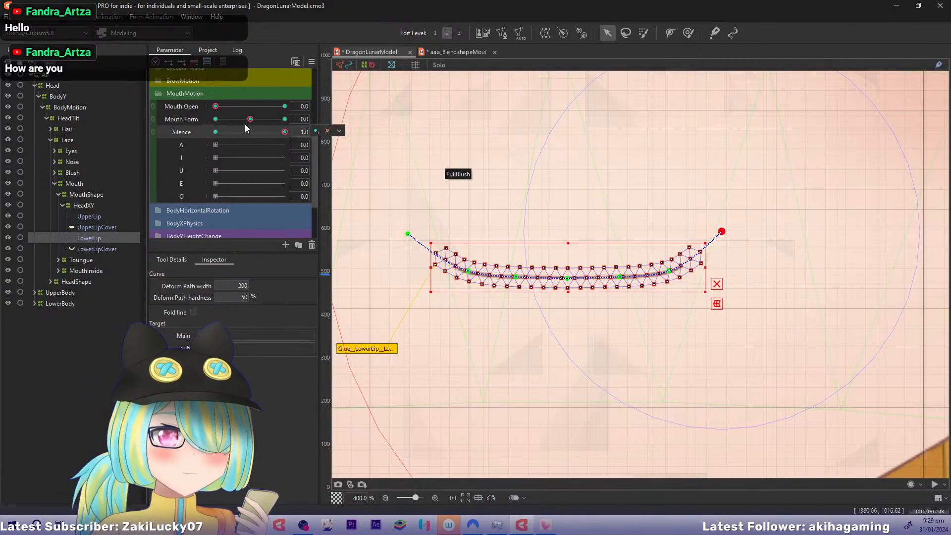
pyautogui.moveTo(249, 119); pyautogui.dragTo(177, 117)
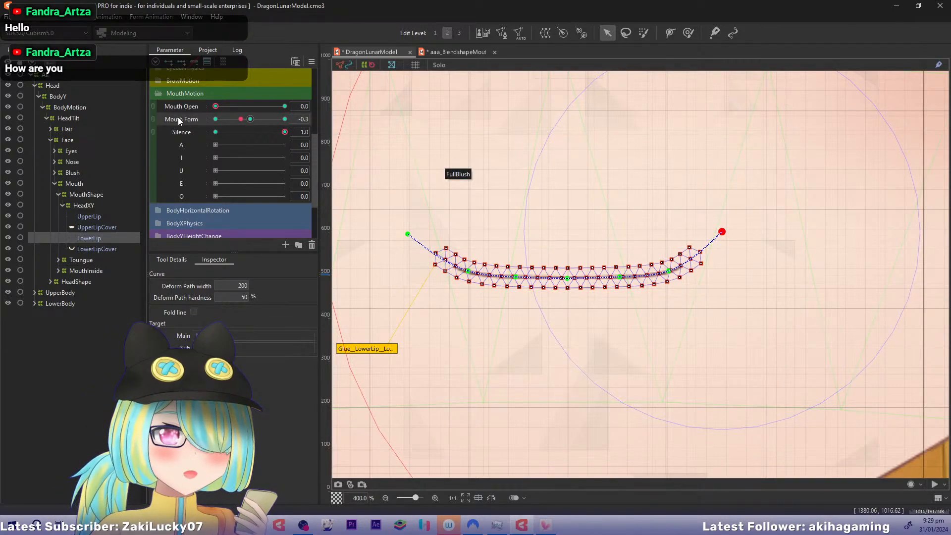
pyautogui.click(311, 61)
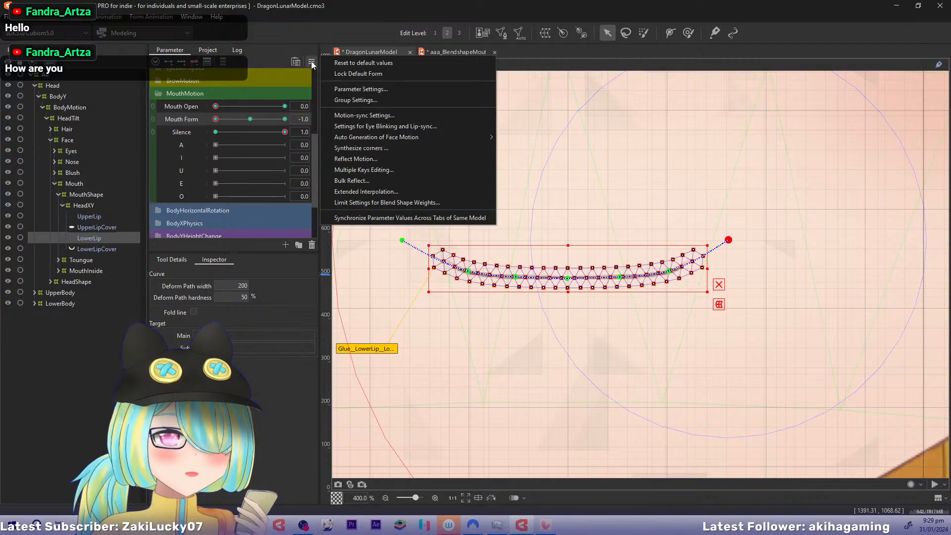
pyautogui.click(352, 75)
pyautogui.moveTo(479, 168); pyautogui.dragTo(529, 126)
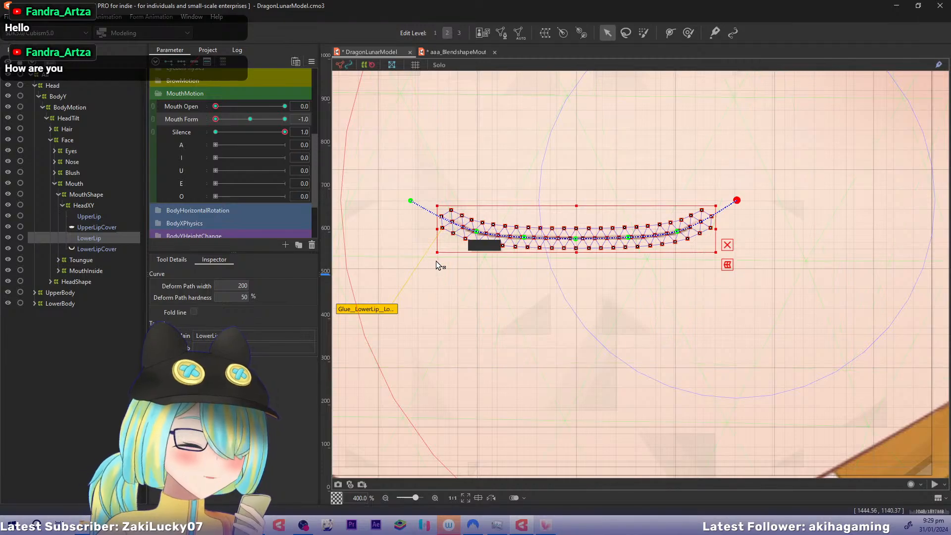
pyautogui.click(727, 244)
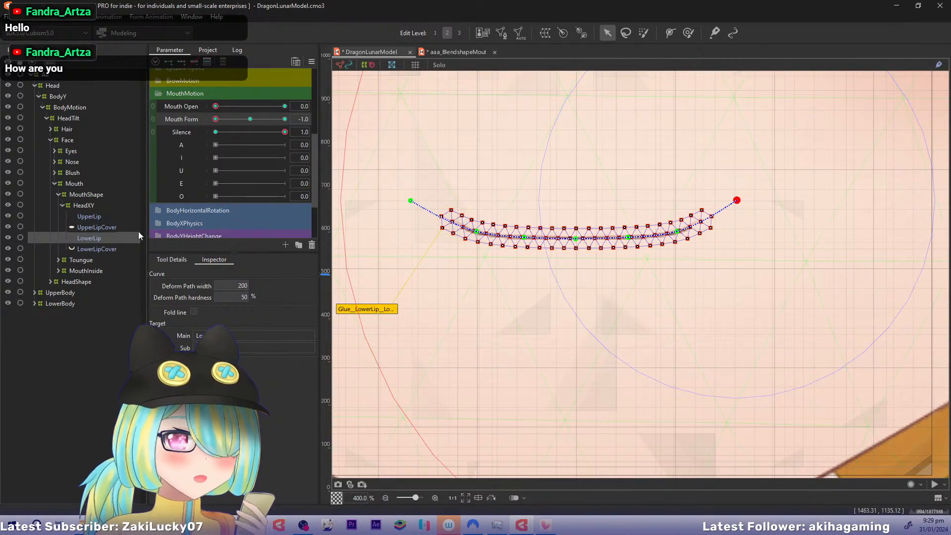
# Lower the outer and end points of UpperLip's deform path to bend it into a shallow, symmetrical frown
pyautogui.click(110, 219)
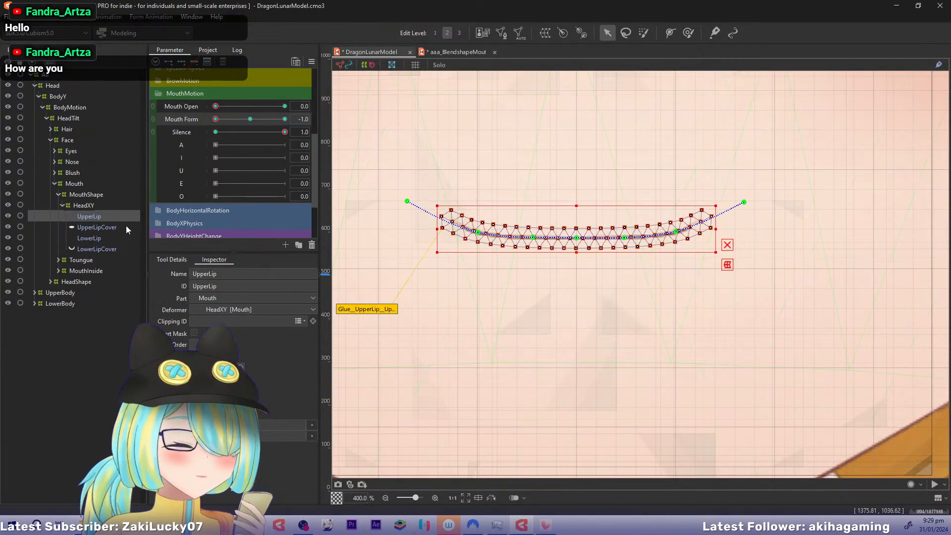
pyautogui.click(530, 240)
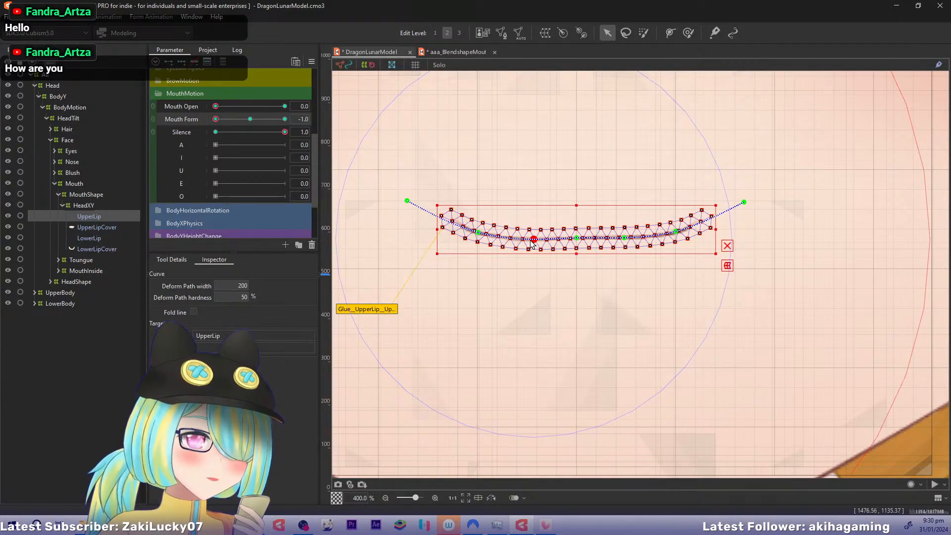
pyautogui.moveTo(478, 232); pyautogui.dragTo(483, 239)
pyautogui.moveTo(408, 232); pyautogui.dragTo(408, 258)
pyautogui.click(626, 240)
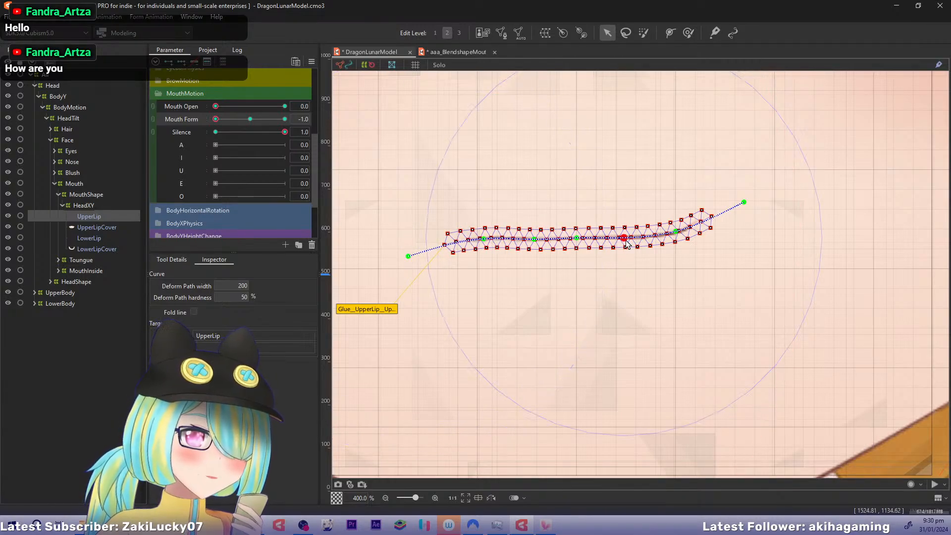
pyautogui.moveTo(679, 234); pyautogui.dragTo(677, 243)
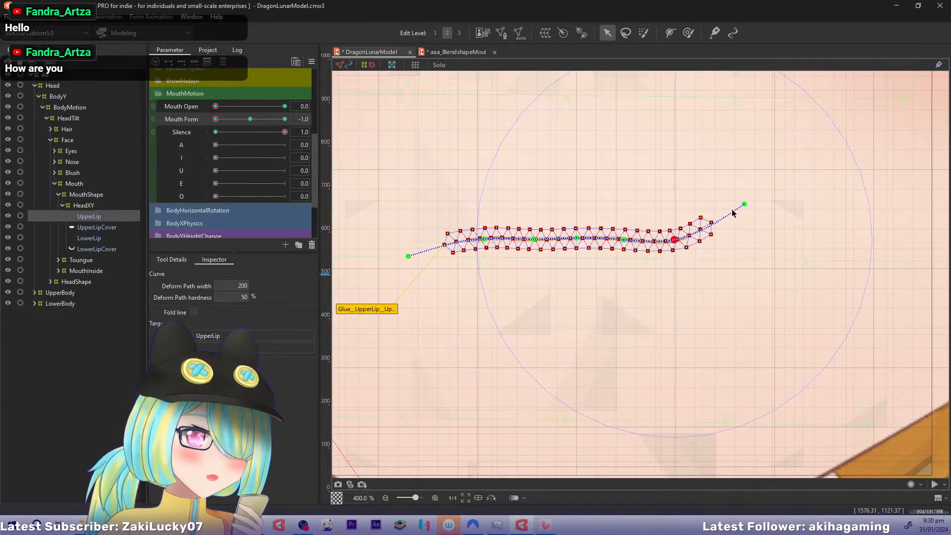
pyautogui.moveTo(744, 204); pyautogui.dragTo(751, 265)
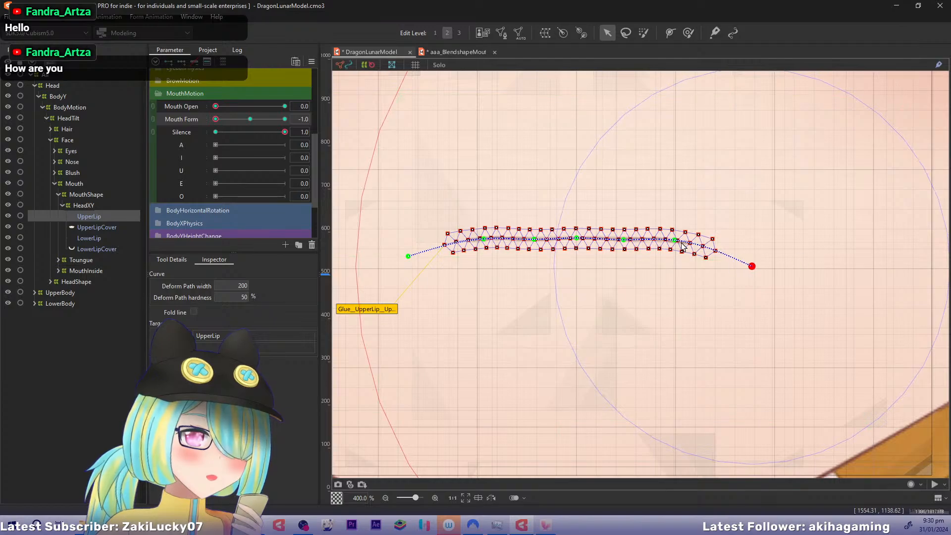
pyautogui.moveTo(677, 245); pyautogui.dragTo(677, 247)
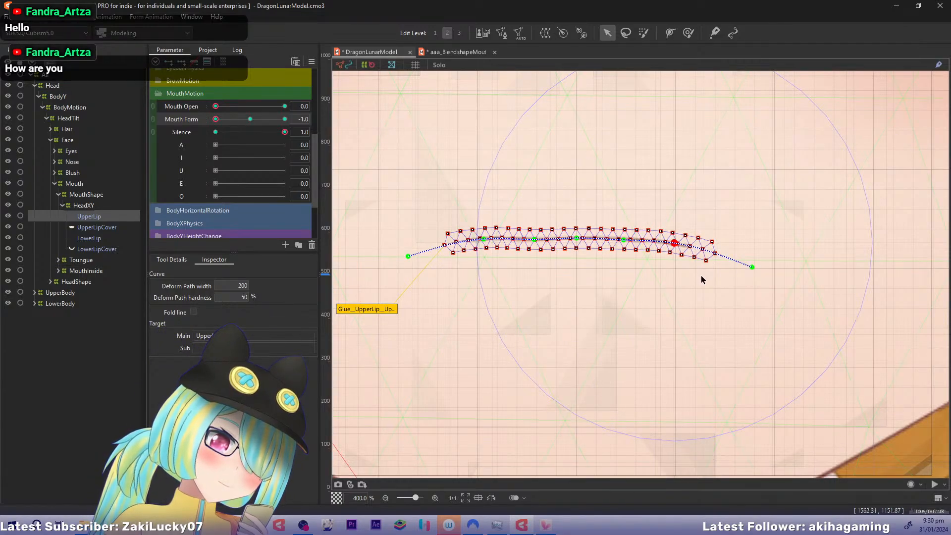
pyautogui.moveTo(484, 242); pyautogui.dragTo(485, 246)
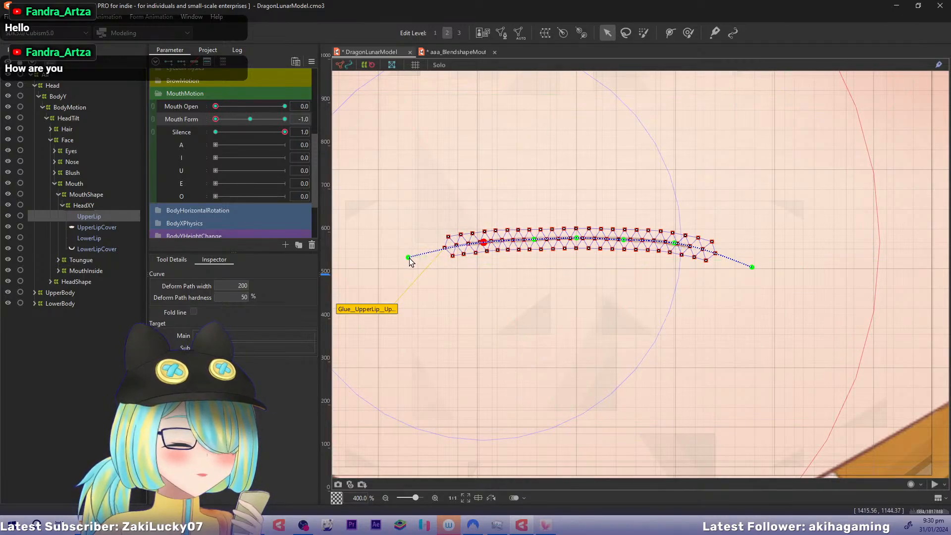
pyautogui.moveTo(409, 258); pyautogui.dragTo(409, 260)
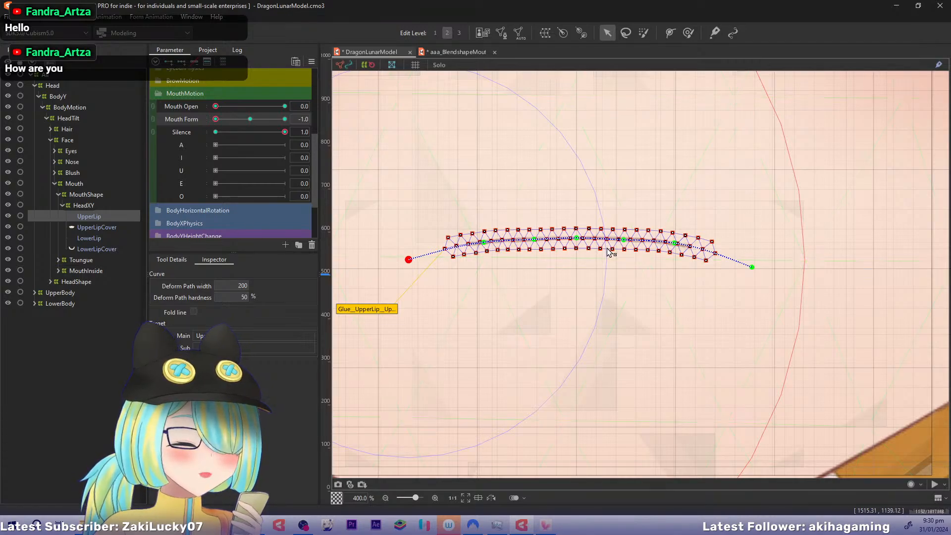
# Copy UpperLip's frown shape onto LowerLip and compare the two meshes for alignment
pyautogui.click(99, 238)
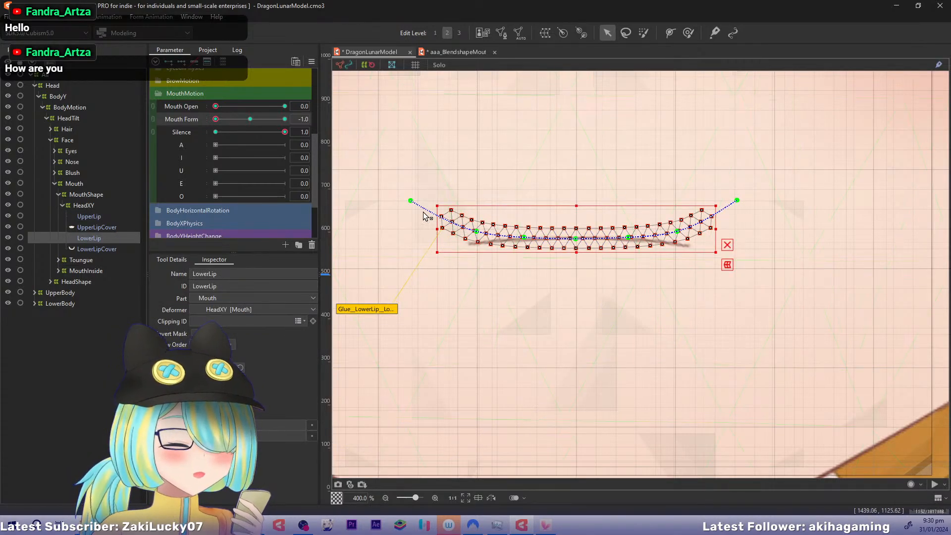
pyautogui.click(128, 218)
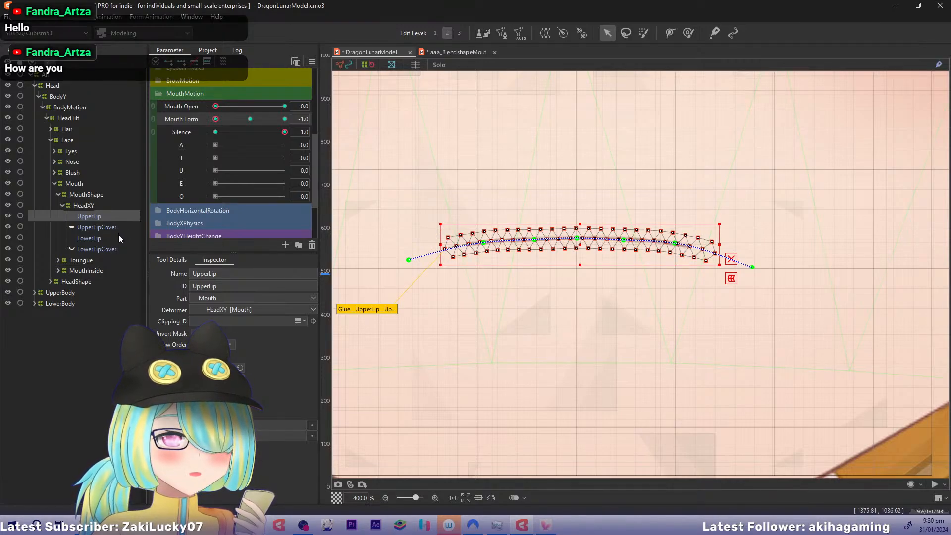
pyautogui.click(95, 238)
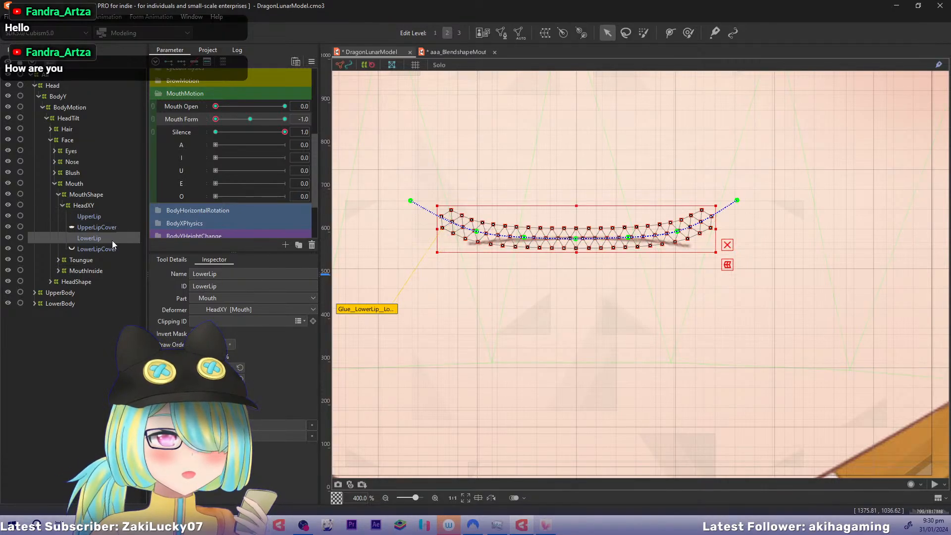
pyautogui.hotkey('ctrl', 'v')
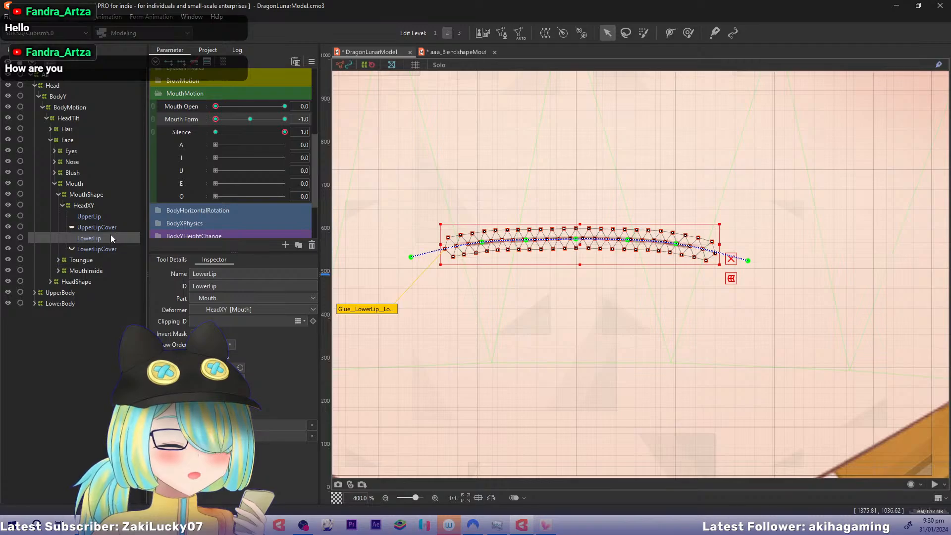
pyautogui.click(105, 217)
pyautogui.click(108, 237)
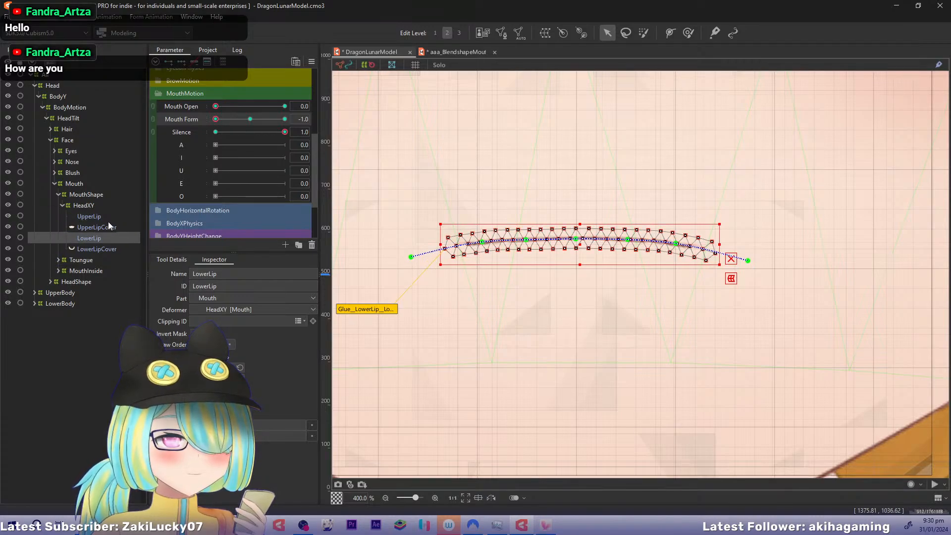
pyautogui.click(108, 224)
pyautogui.click(110, 217)
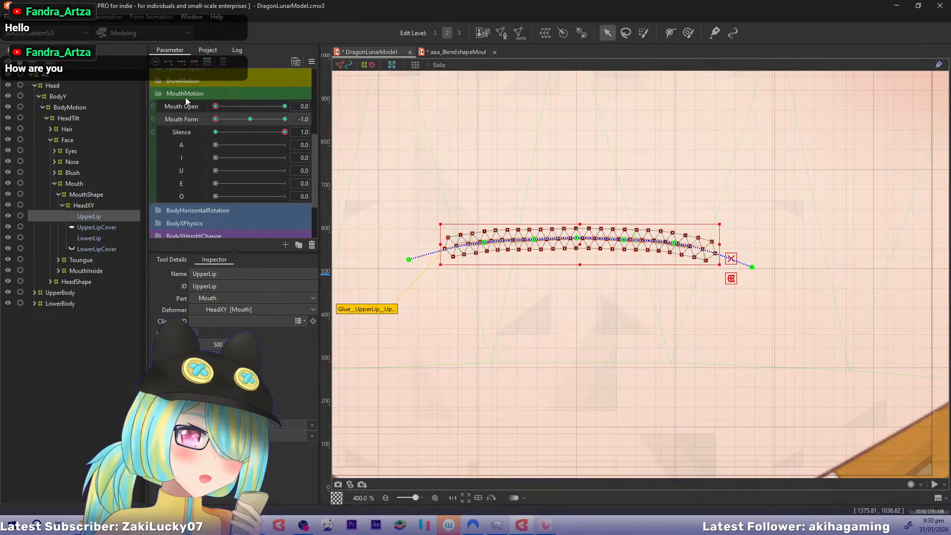
# Set Mouth Form and Mouth Open to 1.0 and raise the three middle points of UpperLip's deform path into a gentle arch
pyautogui.moveTo(216, 119); pyautogui.dragTo(312, 119)
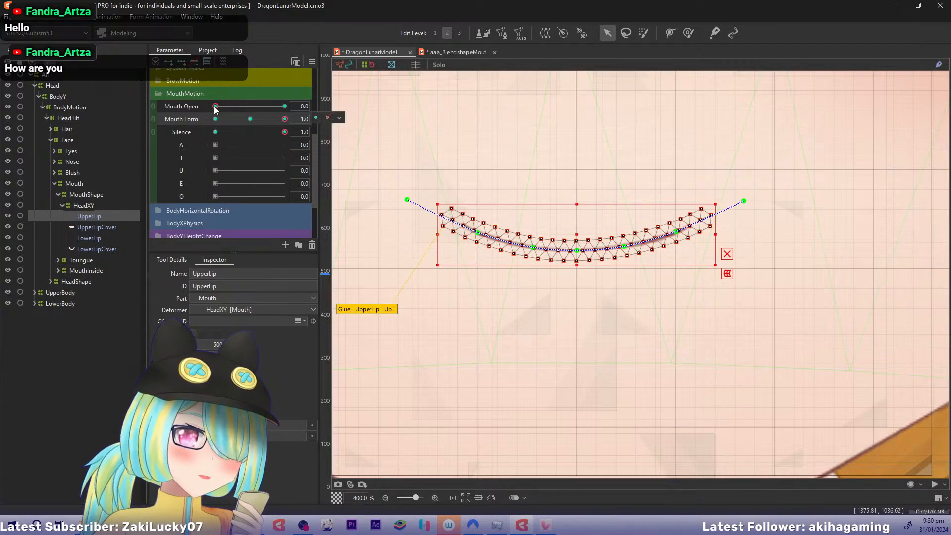
pyautogui.moveTo(216, 106); pyautogui.dragTo(338, 109)
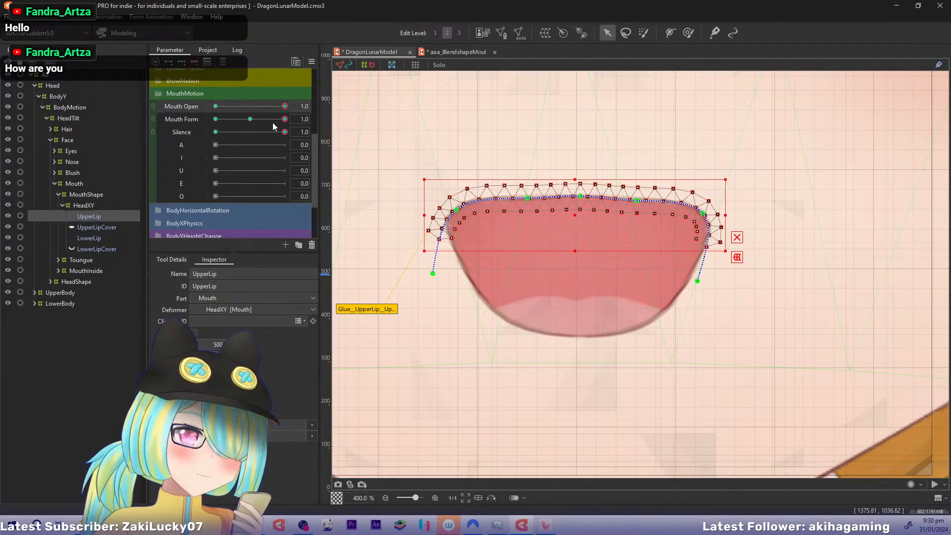
pyautogui.moveTo(594, 208); pyautogui.dragTo(632, 426)
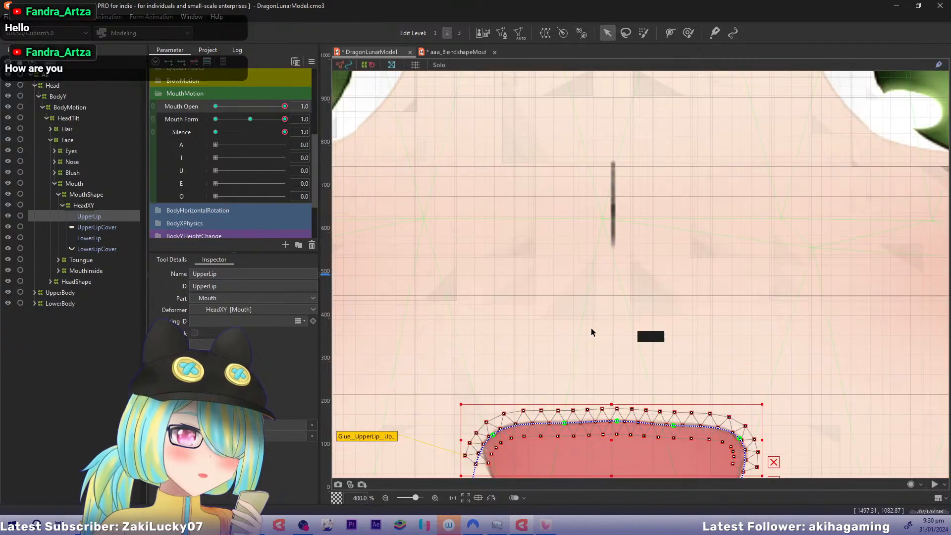
pyautogui.moveTo(600, 345); pyautogui.dragTo(503, 147)
pyautogui.moveTo(527, 261); pyautogui.dragTo(556, 268)
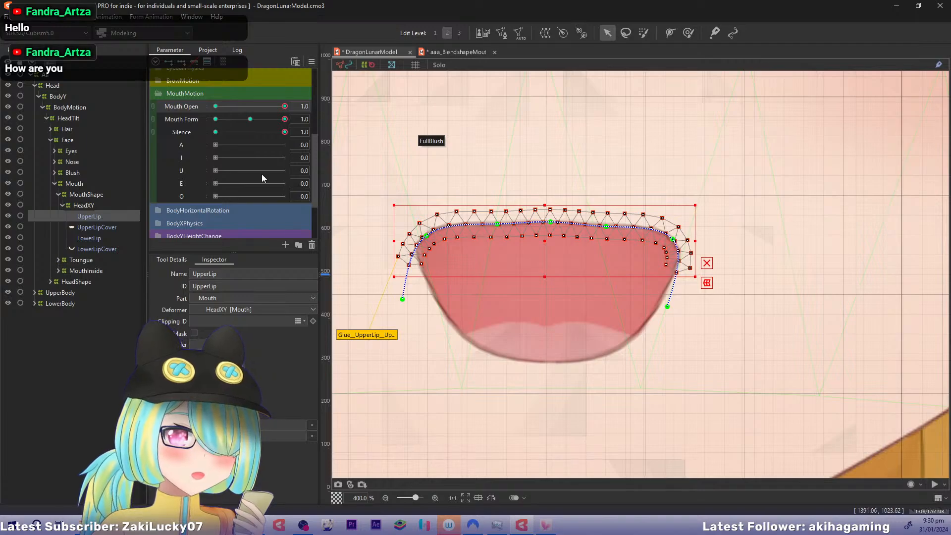
pyautogui.click(707, 264)
pyautogui.moveTo(594, 273); pyautogui.dragTo(611, 276)
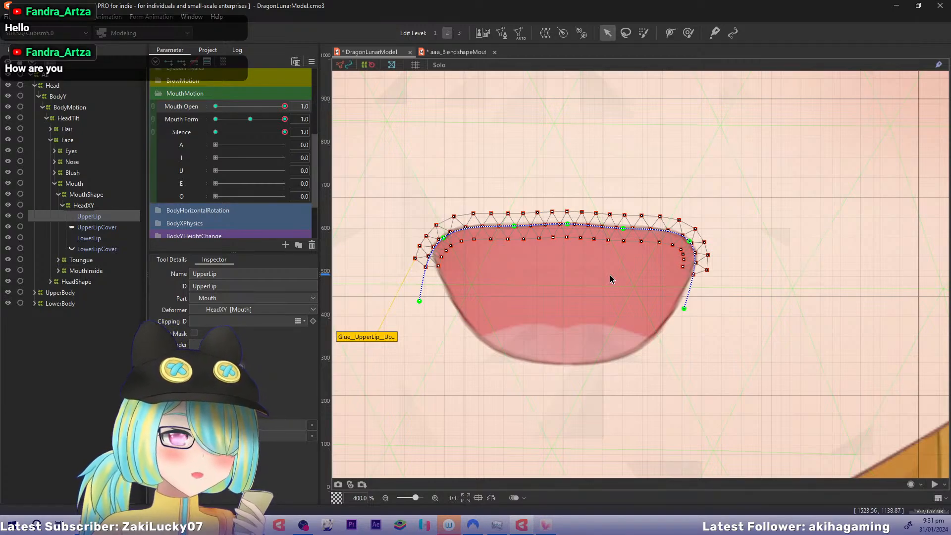
pyautogui.moveTo(569, 224); pyautogui.dragTo(567, 216)
pyautogui.moveTo(512, 227); pyautogui.dragTo(506, 218)
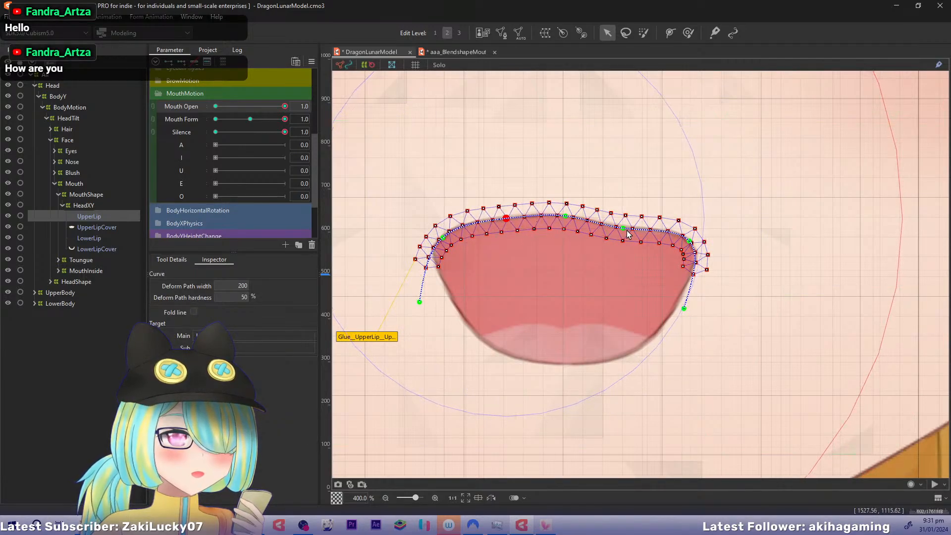
pyautogui.moveTo(626, 230); pyautogui.dragTo(633, 224)
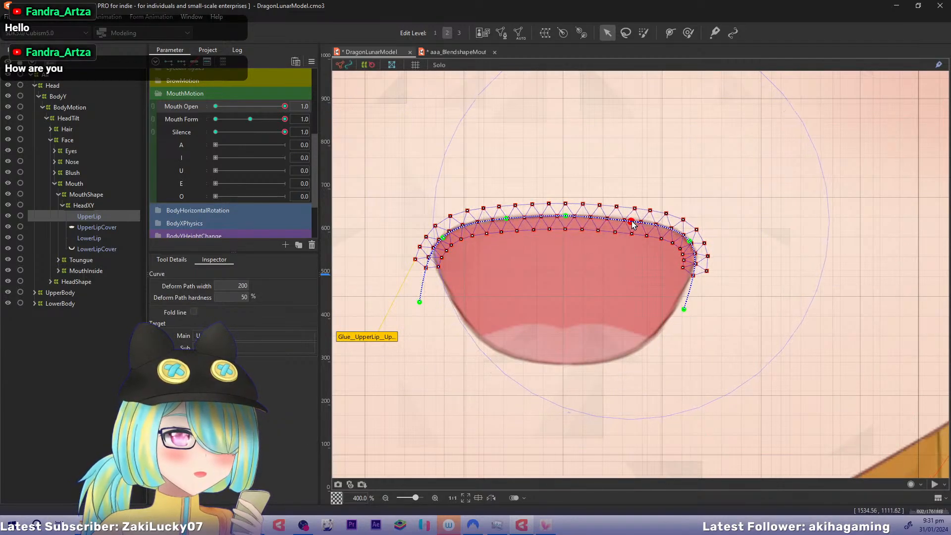
# Nudge UpperLip's two corner path points outward and pull both path end points inward to round the mouth corners
pyautogui.click(442, 238)
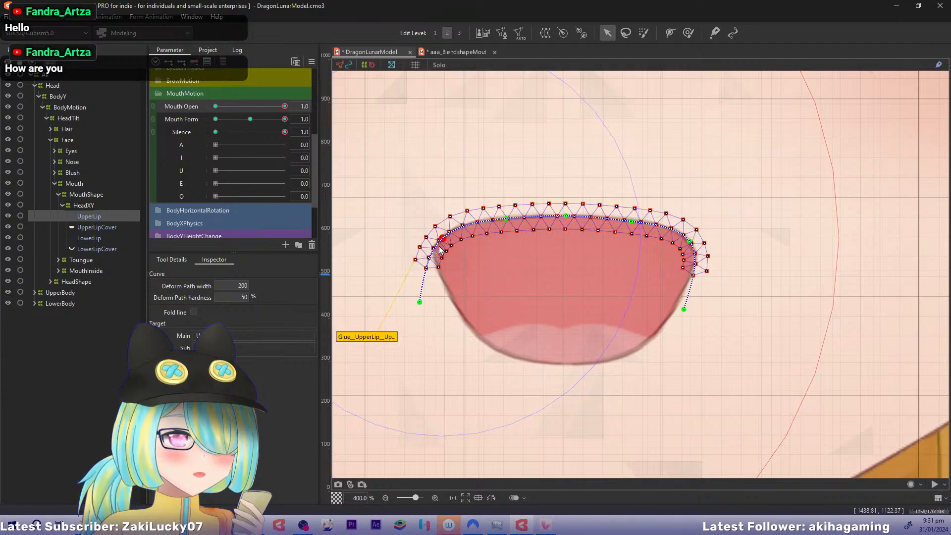
pyautogui.moveTo(442, 239); pyautogui.dragTo(439, 240)
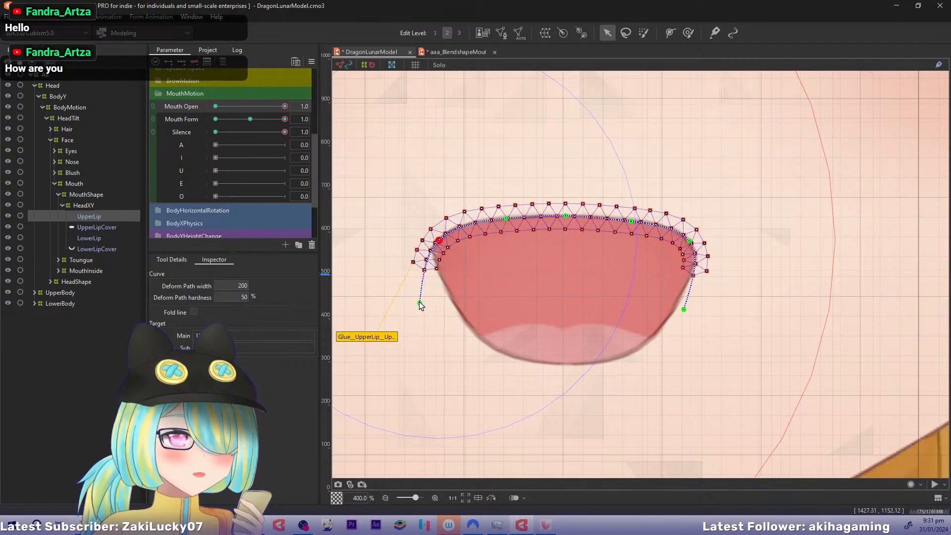
pyautogui.moveTo(419, 302); pyautogui.dragTo(438, 304)
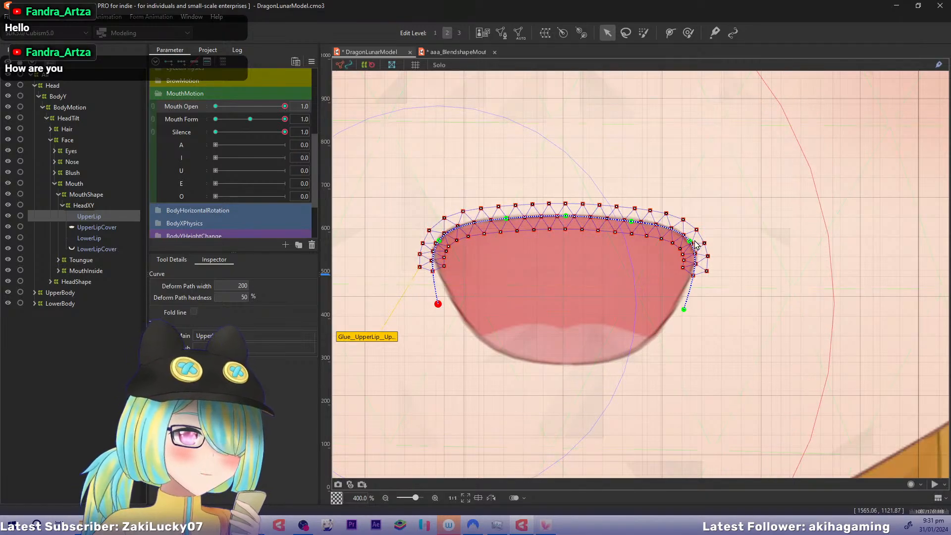
pyautogui.moveTo(690, 241); pyautogui.dragTo(692, 243)
pyautogui.moveTo(684, 309); pyautogui.dragTo(677, 311)
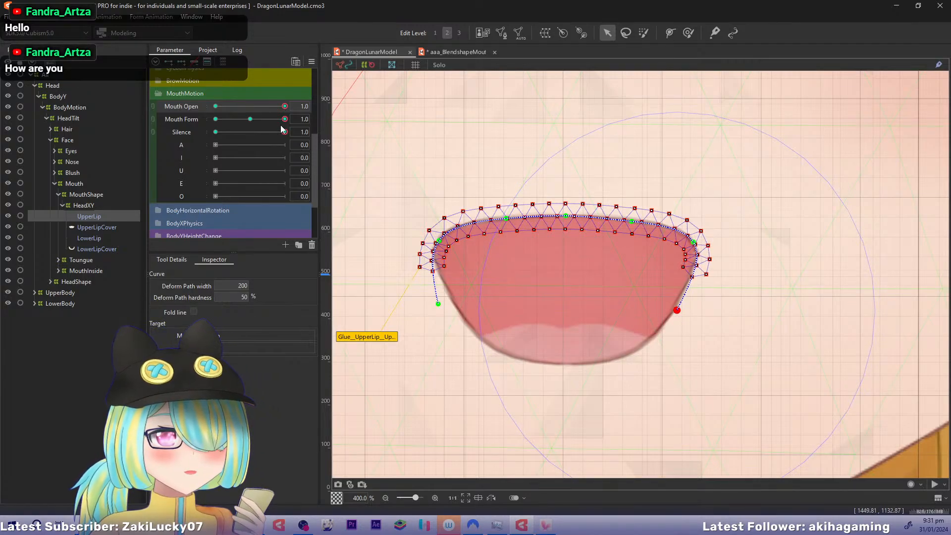
# Pull both end points of LowerLip's deform path inward and nudge its lower side points slightly outward
pyautogui.click(100, 239)
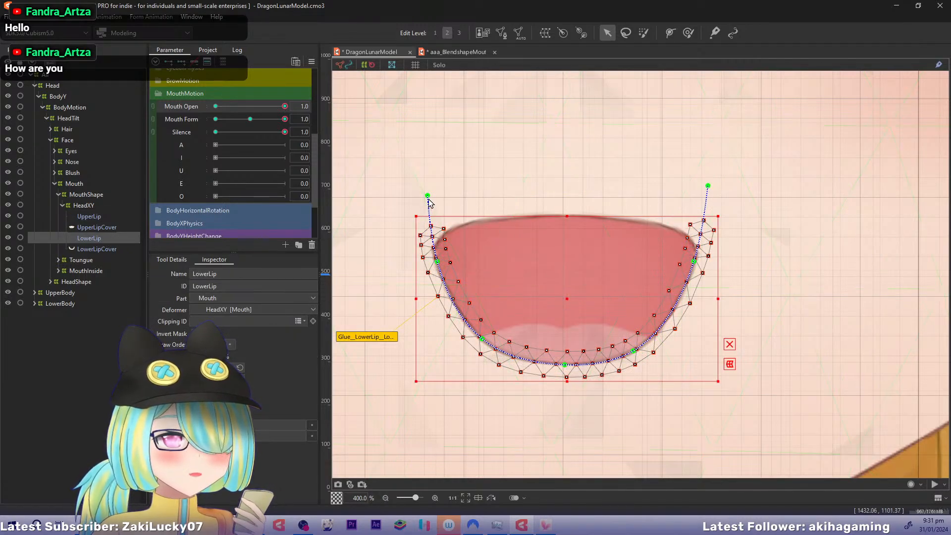
pyautogui.moveTo(428, 197); pyautogui.dragTo(444, 195)
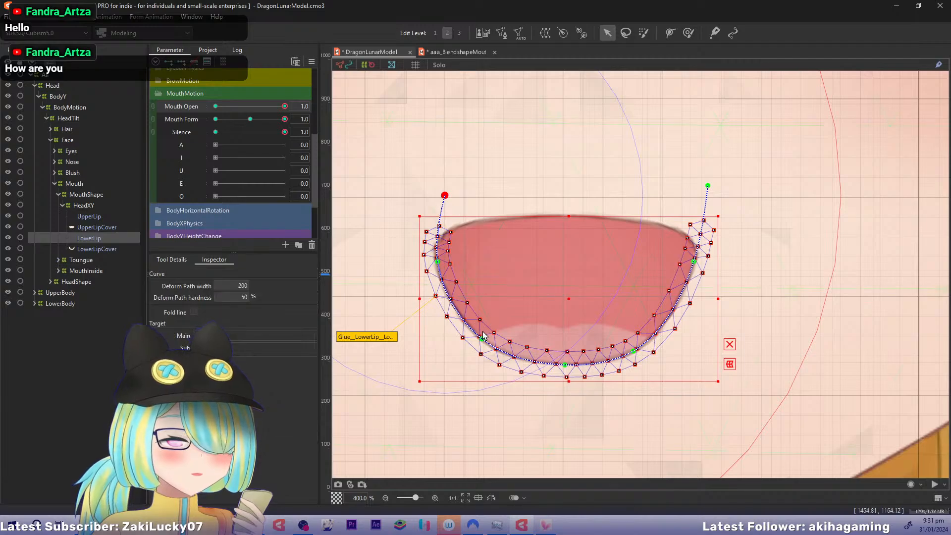
pyautogui.moveTo(482, 342); pyautogui.dragTo(480, 343)
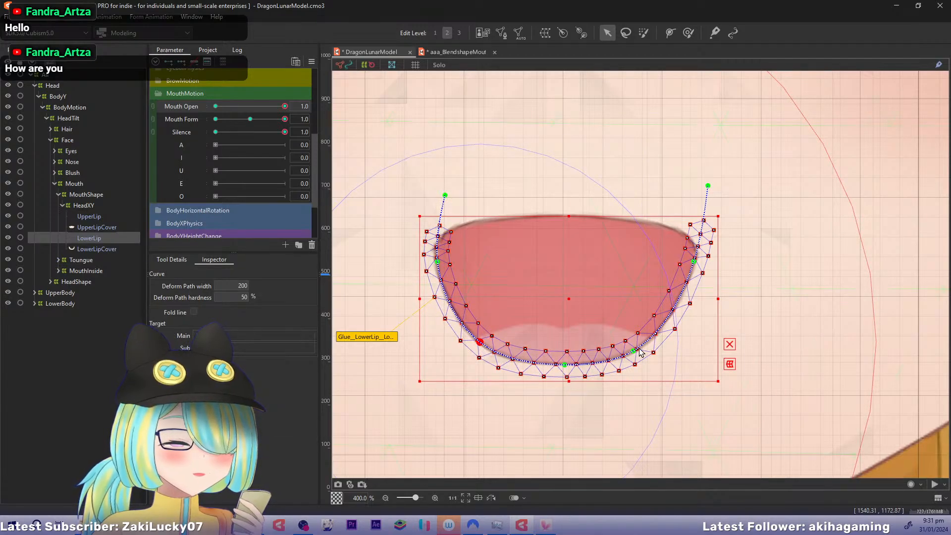
pyautogui.moveTo(637, 353); pyautogui.dragTo(641, 355)
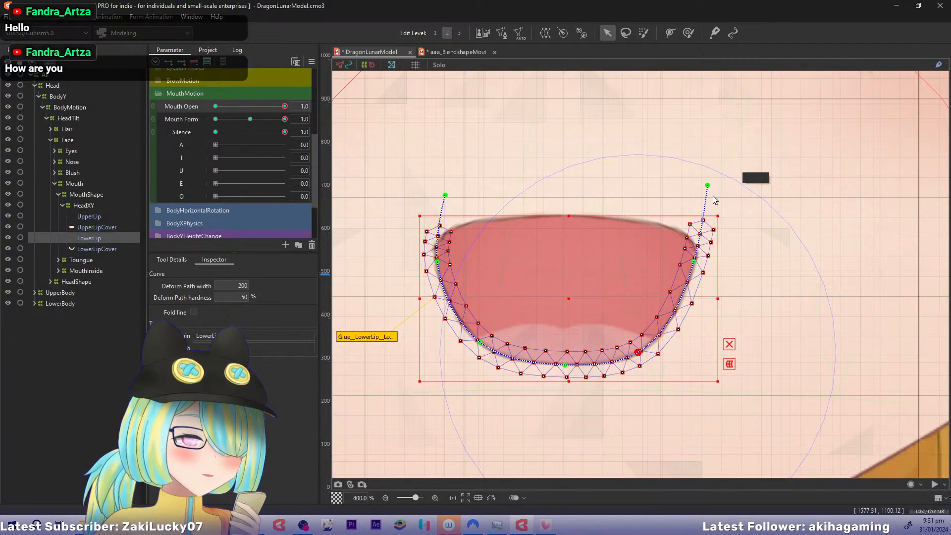
pyautogui.moveTo(708, 187); pyautogui.dragTo(696, 185)
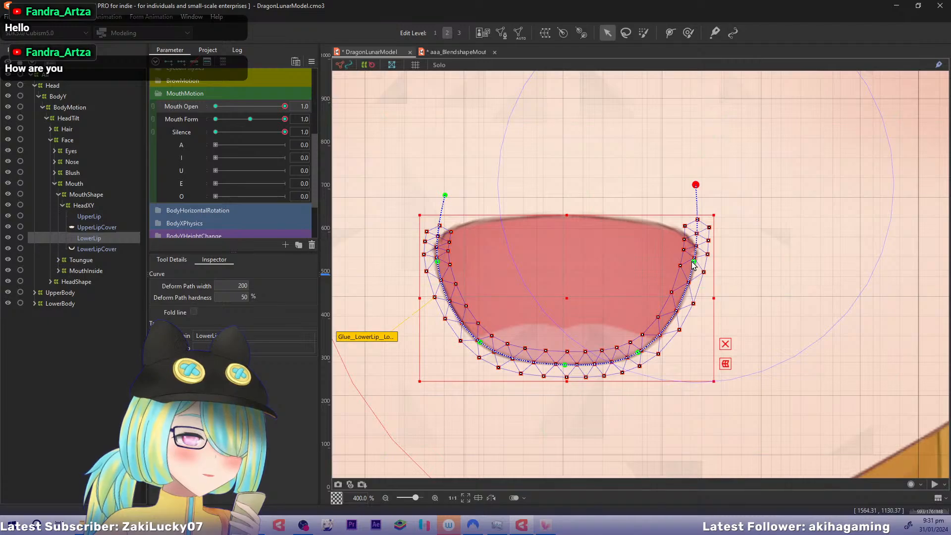
pyautogui.click(694, 261)
pyautogui.moveTo(694, 266); pyautogui.dragTo(695, 268)
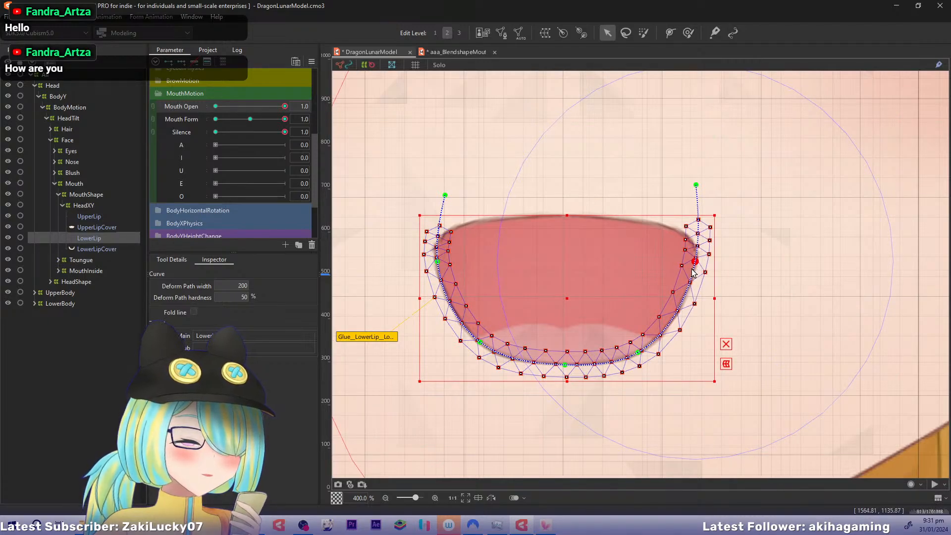
# Raise and tuck in LowerLip's two lower side path points to make the open smile's bottom rounder, checking it at Mouth Form 1.0
pyautogui.moveTo(279, 121); pyautogui.dragTo(299, 120)
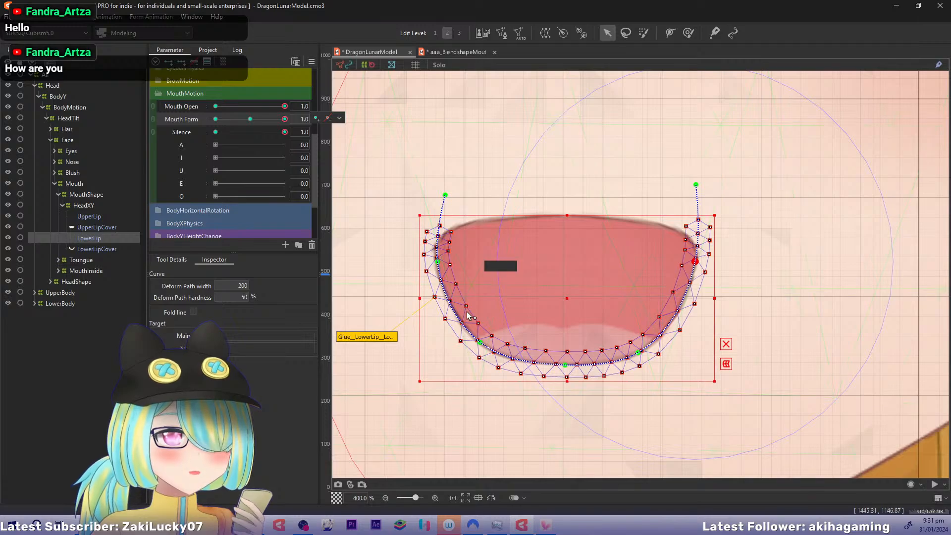
pyautogui.click(482, 340)
pyautogui.moveTo(483, 340); pyautogui.dragTo(486, 336)
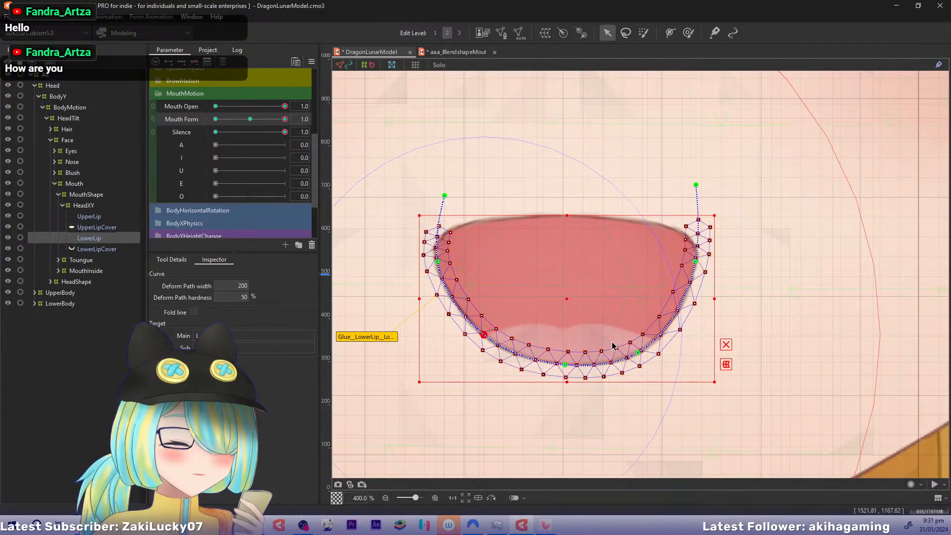
pyautogui.moveTo(638, 352); pyautogui.dragTo(633, 341)
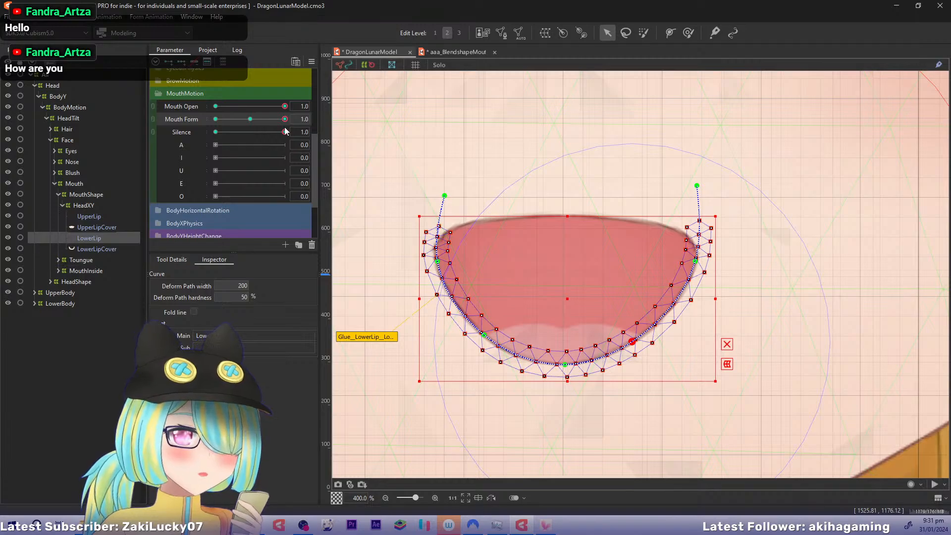
pyautogui.moveTo(286, 122)
pyautogui.mouseDown()
pyautogui.moveTo(251, 120)
pyautogui.moveTo(300, 122)
pyautogui.mouseUp()
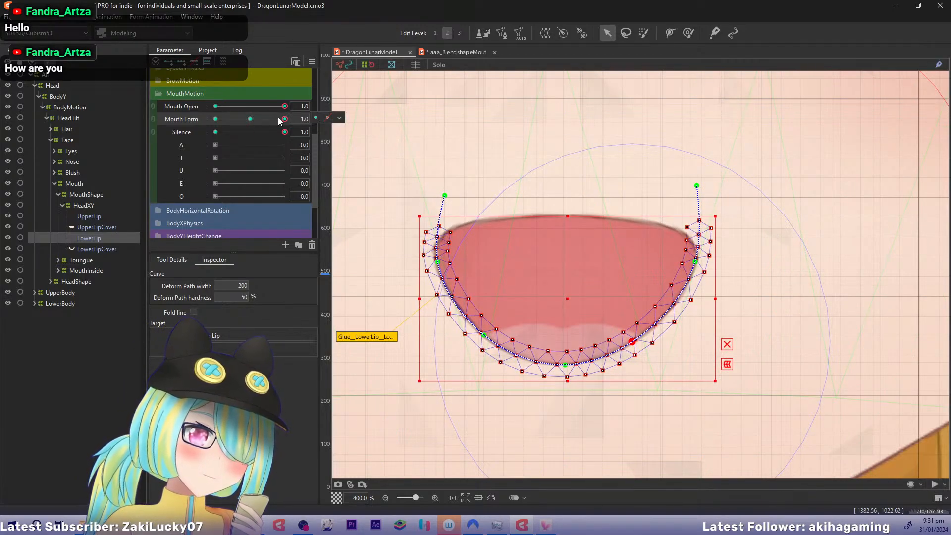
# Check LowerLip's neutral Mouth Form shape at Mouth Open values from 0.7 up to 1.0
pyautogui.moveTo(285, 106); pyautogui.dragTo(261, 106)
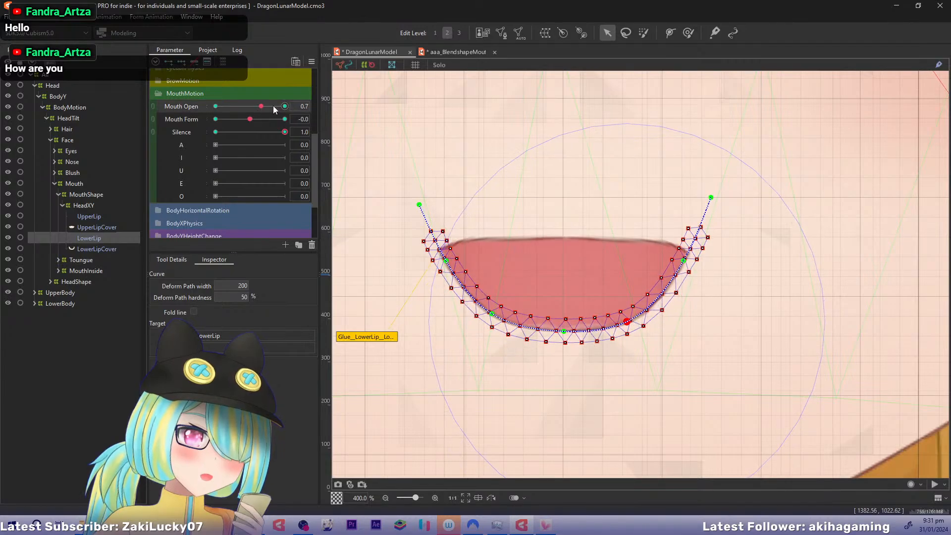
pyautogui.click(272, 106)
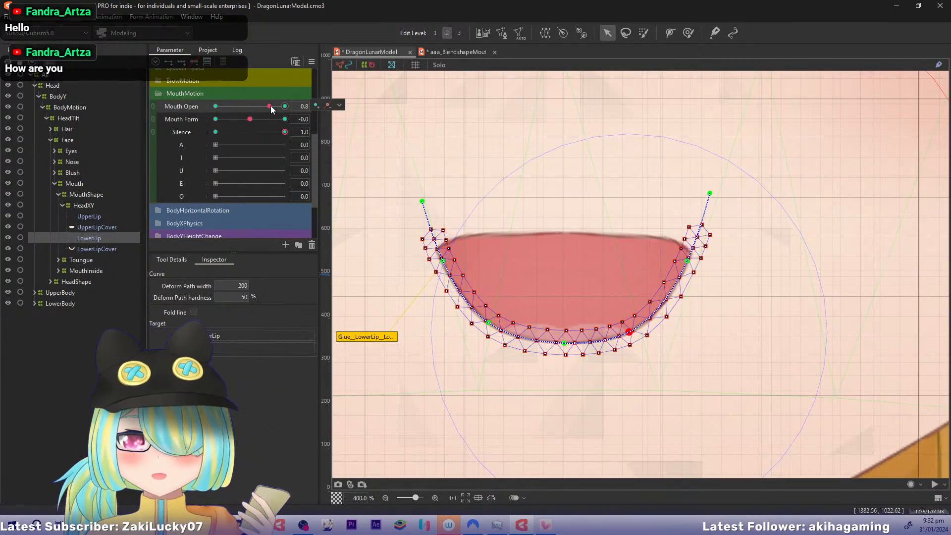
pyautogui.moveTo(271, 106); pyautogui.dragTo(285, 107)
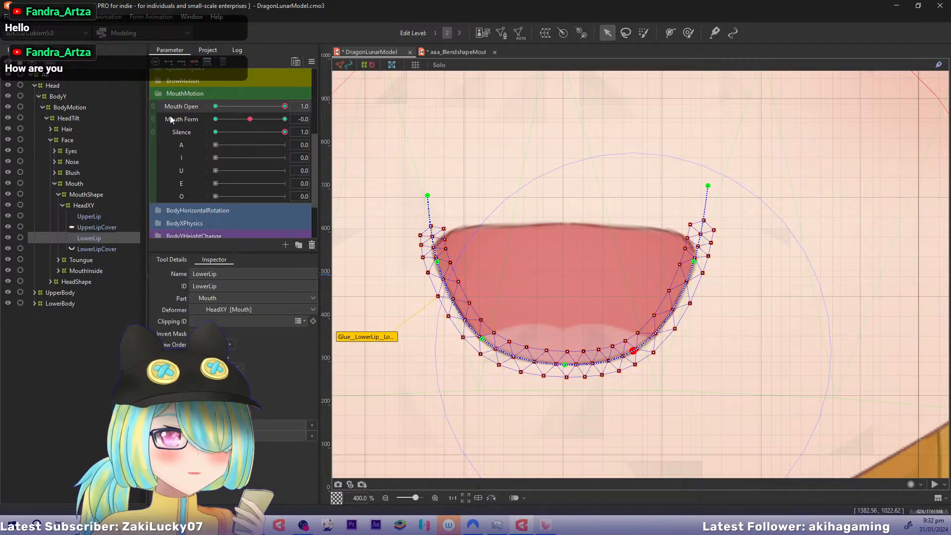
pyautogui.click(151, 105)
pyautogui.moveTo(285, 109); pyautogui.dragTo(295, 129)
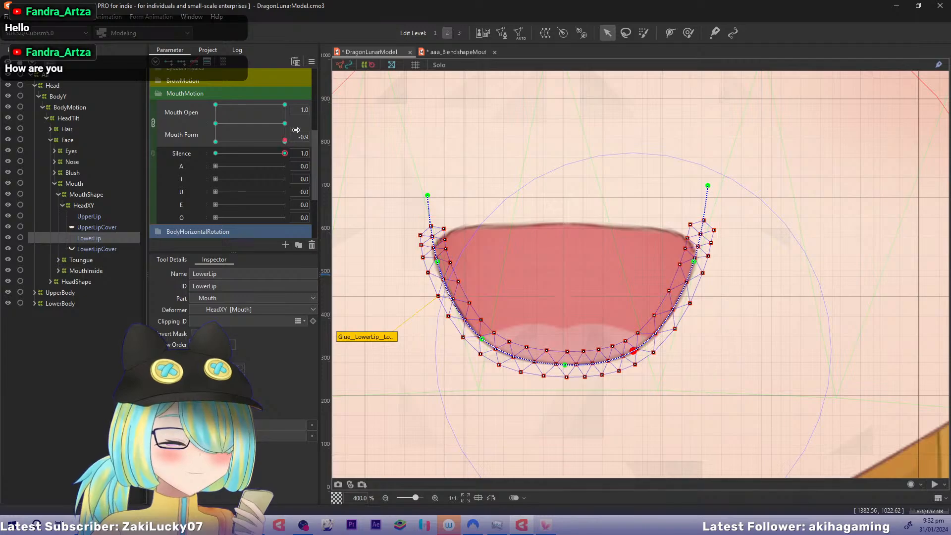
pyautogui.click(153, 123)
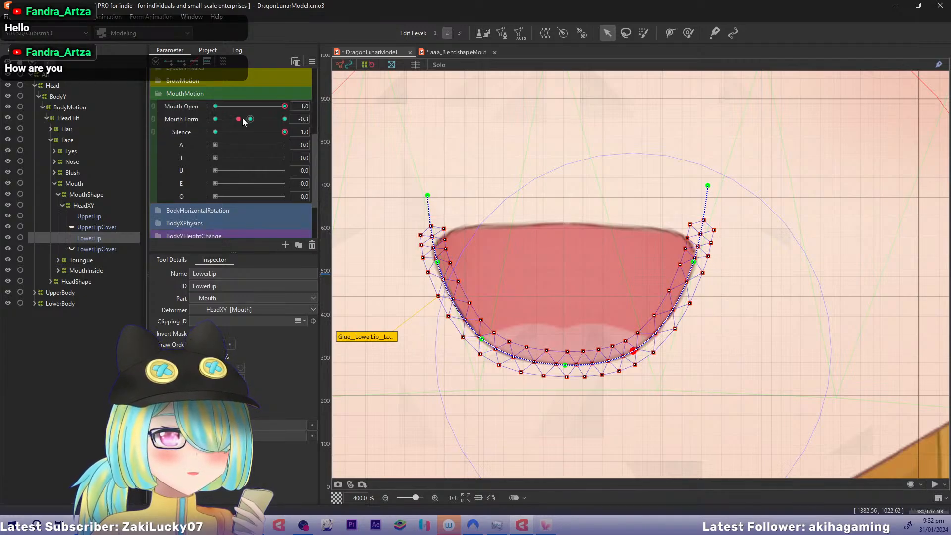
# Check UpperLip at Mouth Form -1.0, and at Mouth Form 1.0 move LowerLip's lower side path point further inward
pyautogui.moveTo(241, 119); pyautogui.dragTo(216, 119)
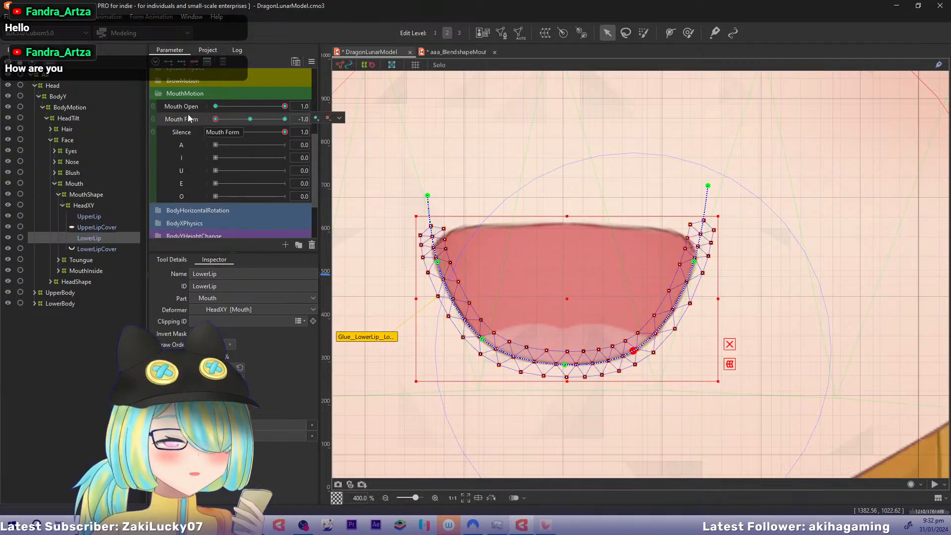
pyautogui.click(93, 216)
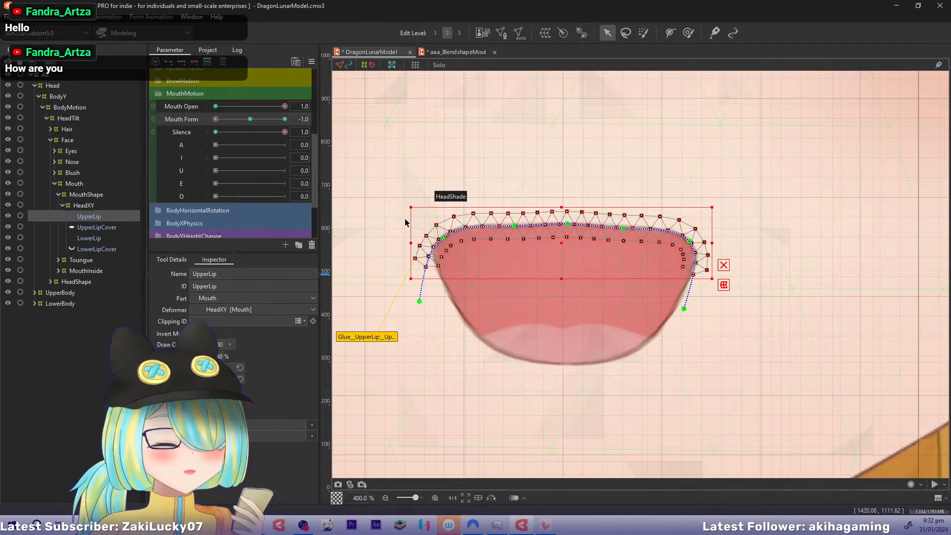
pyautogui.moveTo(216, 119); pyautogui.dragTo(297, 121)
pyautogui.click(91, 238)
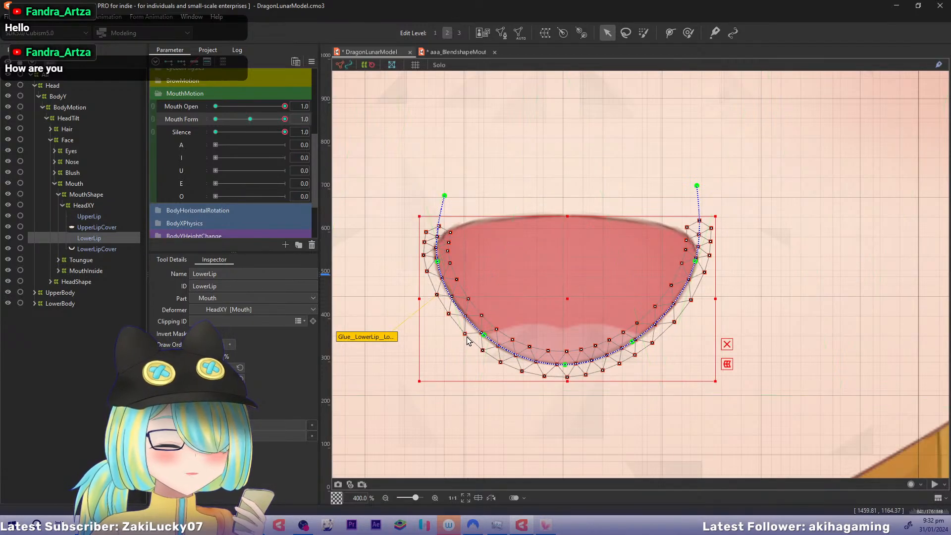
pyautogui.moveTo(487, 337); pyautogui.dragTo(496, 339)
pyautogui.click(115, 215)
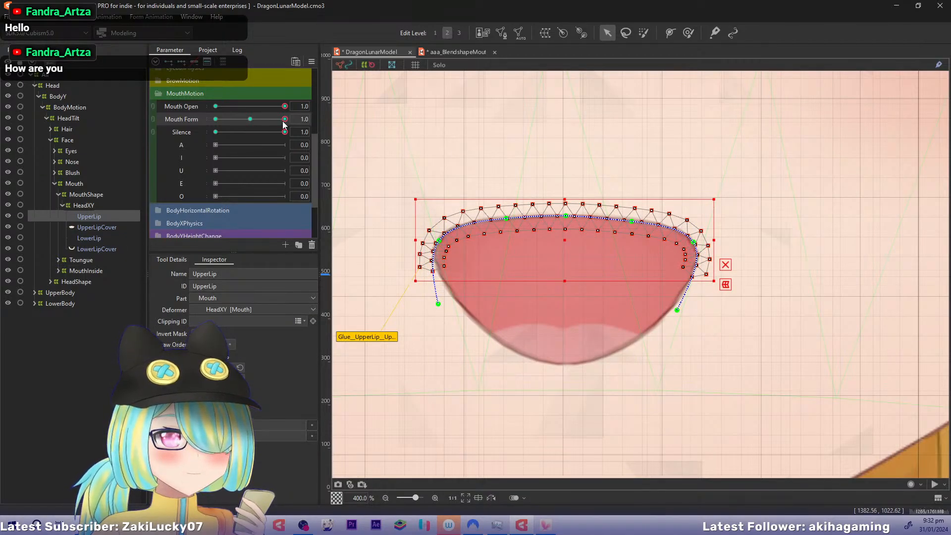
# With Mouth Form at 0.0, copy the shapes of UpperLip and LowerLip at Mouth Open 0.8 and paste them at Mouth Open 1.0
pyautogui.moveTo(283, 121); pyautogui.dragTo(251, 120)
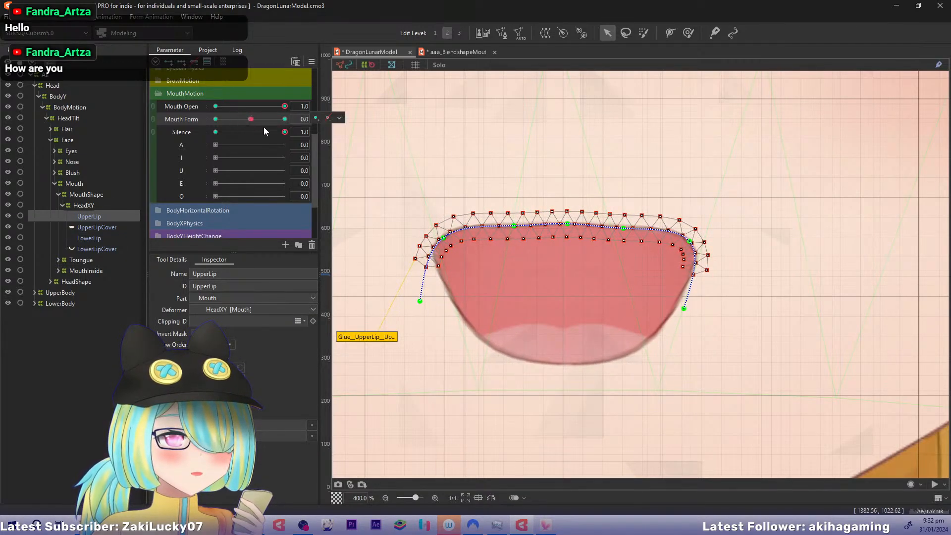
pyautogui.click(285, 106)
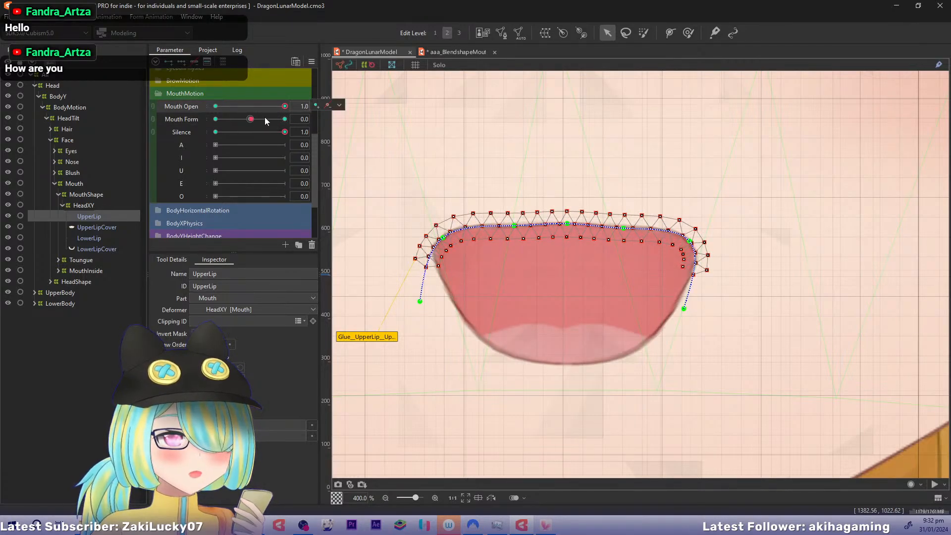
pyautogui.hotkey('ctrl', 'z')
pyautogui.moveTo(219, 106); pyautogui.dragTo(269, 106)
pyautogui.keyDown('ctrl'); pyautogui.click(87, 236); pyautogui.keyUp('ctrl')
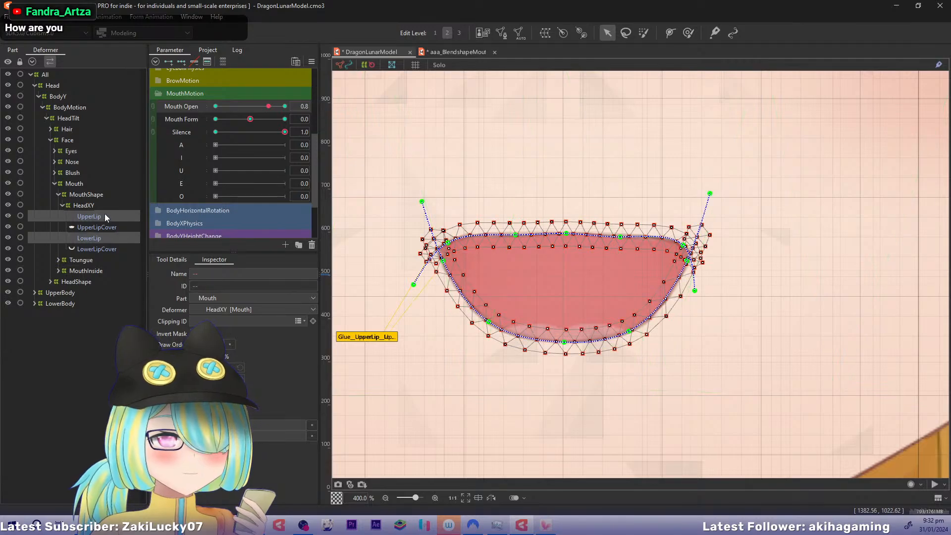
pyautogui.moveTo(269, 105)
pyautogui.mouseDown()
pyautogui.moveTo(286, 106)
pyautogui.moveTo(272, 107)
pyautogui.mouseUp()
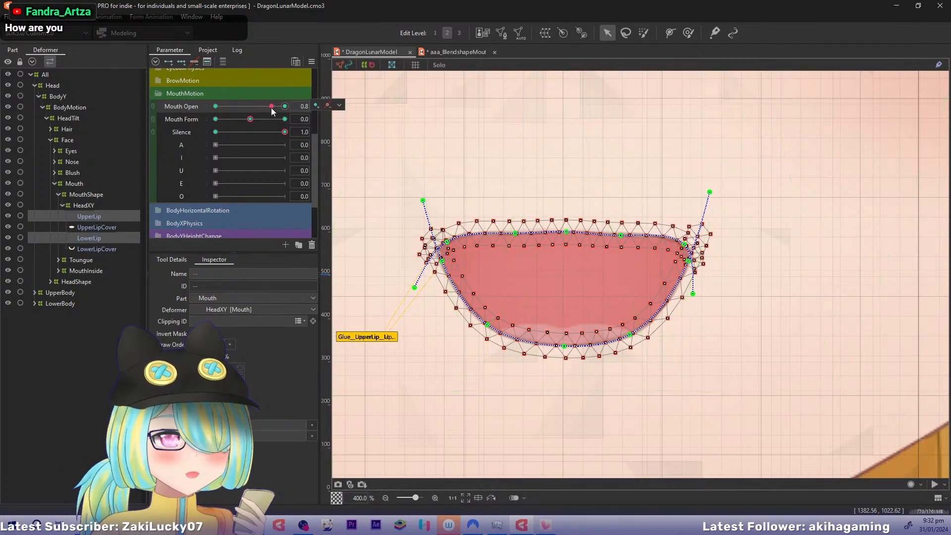
pyautogui.click(285, 106)
pyautogui.hotkey('ctrl', 'v')
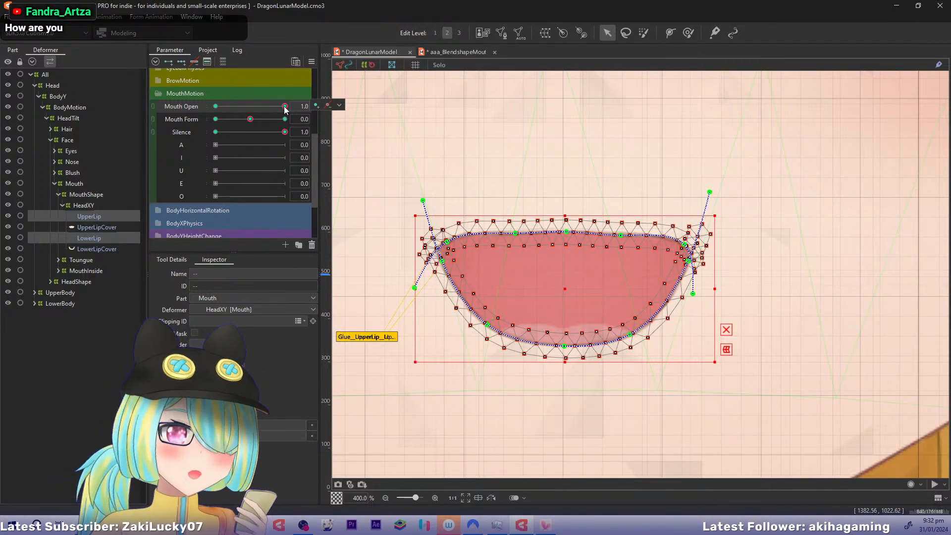
# Check the opening motion of UpperLip and LowerLip toward Mouth Open 1.0 at Mouth Form 0.0
pyautogui.click(258, 106)
pyautogui.moveTo(257, 106); pyautogui.dragTo(310, 107)
pyautogui.moveTo(252, 118)
pyautogui.mouseDown()
pyautogui.moveTo(297, 127)
pyautogui.moveTo(269, 103)
pyautogui.moveTo(200, 106)
pyautogui.moveTo(285, 106)
pyautogui.moveTo(216, 119)
pyautogui.moveTo(249, 118)
pyautogui.mouseUp()
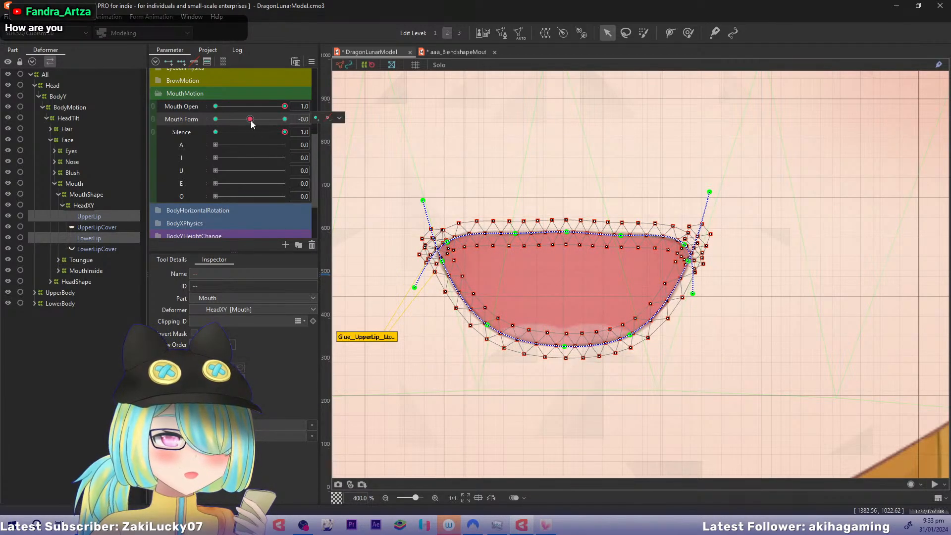
pyautogui.click(250, 121)
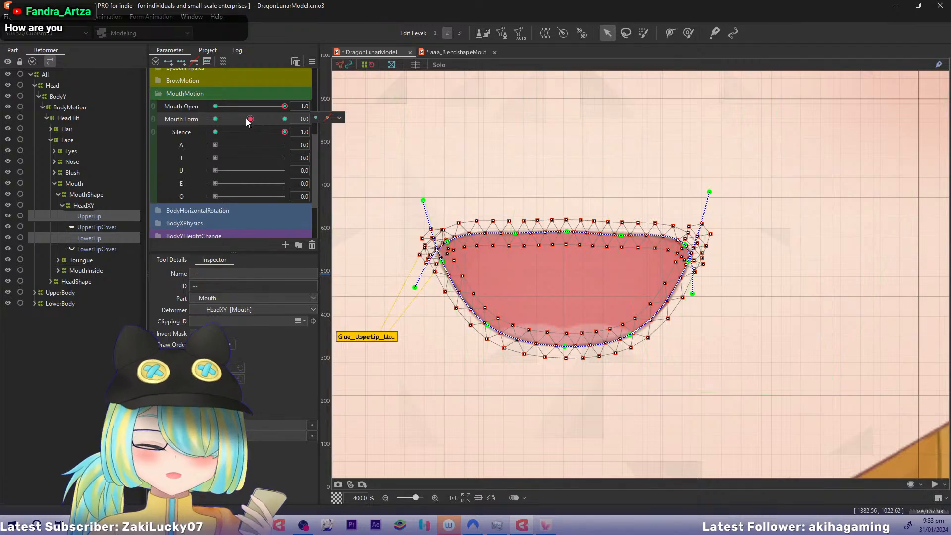
# At Mouth Open 1.0 and Mouth Form -1.0, lower UpperLip's center path points slightly and pull its left corner points down and inward
pyautogui.moveTo(248, 120); pyautogui.dragTo(183, 117)
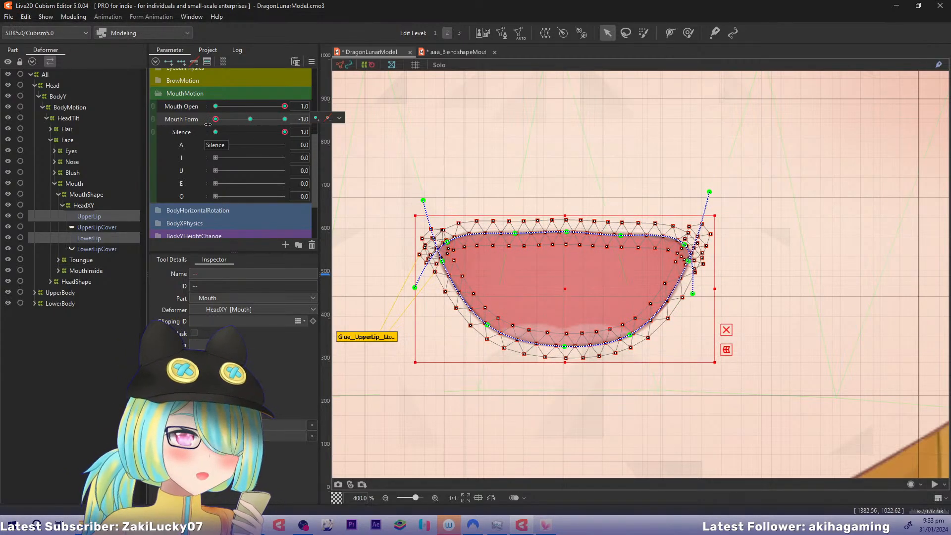
pyautogui.click(84, 216)
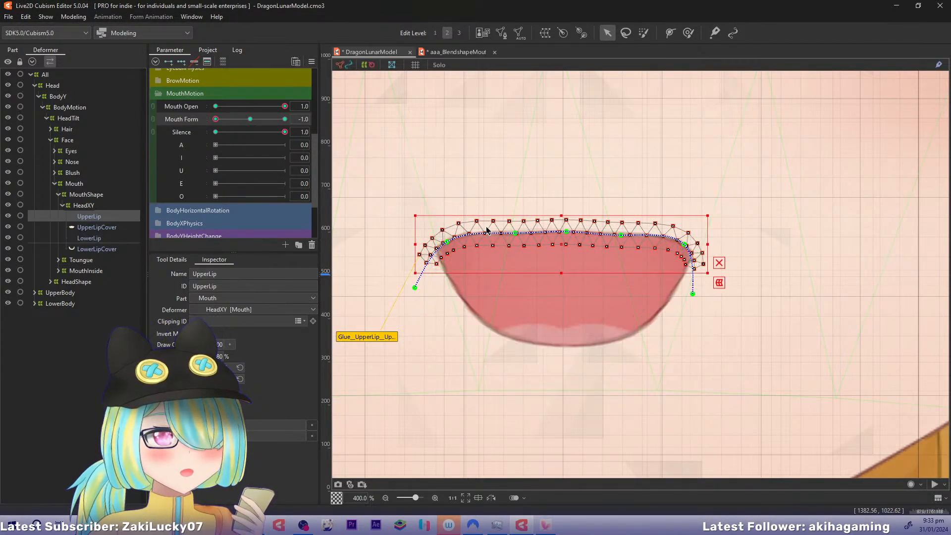
pyautogui.moveTo(515, 233); pyautogui.dragTo(566, 240)
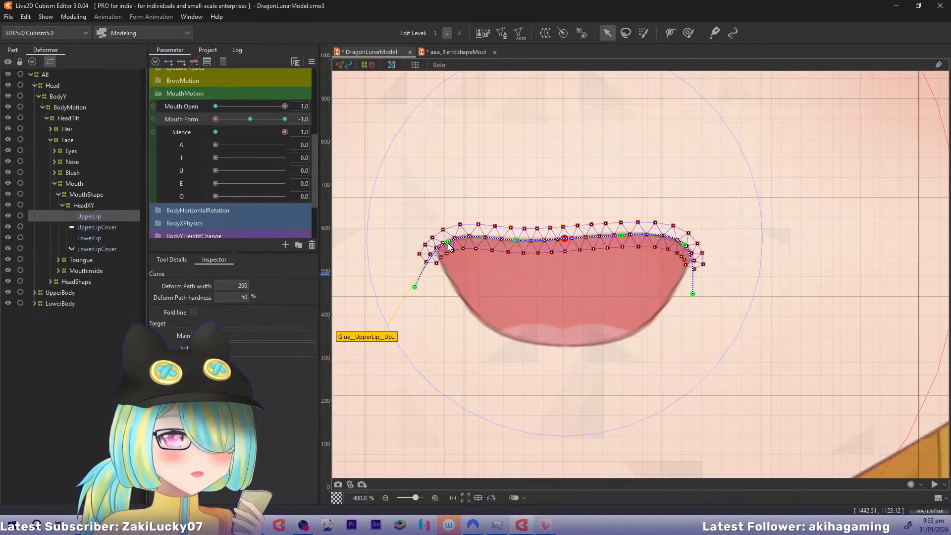
pyautogui.moveTo(448, 242); pyautogui.dragTo(467, 267)
pyautogui.moveTo(415, 288); pyautogui.dragTo(449, 327)
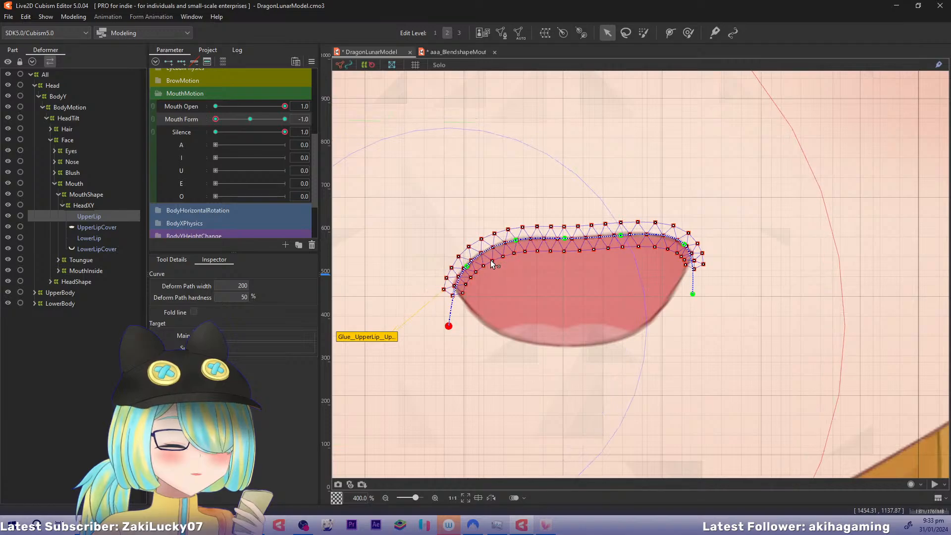
# Pull UpperLip's right corner path points down and inward and fine-tune the left ones to form a symmetrical frowning arch
pyautogui.moveTo(621, 247); pyautogui.dragTo(621, 242)
pyautogui.moveTo(684, 245); pyautogui.dragTo(675, 314)
pyautogui.moveTo(669, 268); pyautogui.dragTo(668, 271)
pyautogui.moveTo(676, 314); pyautogui.dragTo(674, 322)
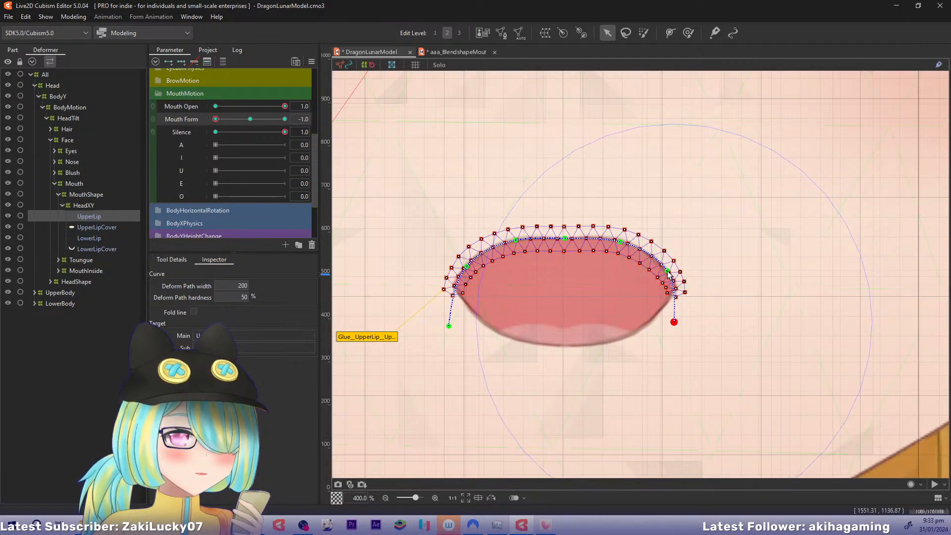
pyautogui.moveTo(667, 270); pyautogui.dragTo(664, 270)
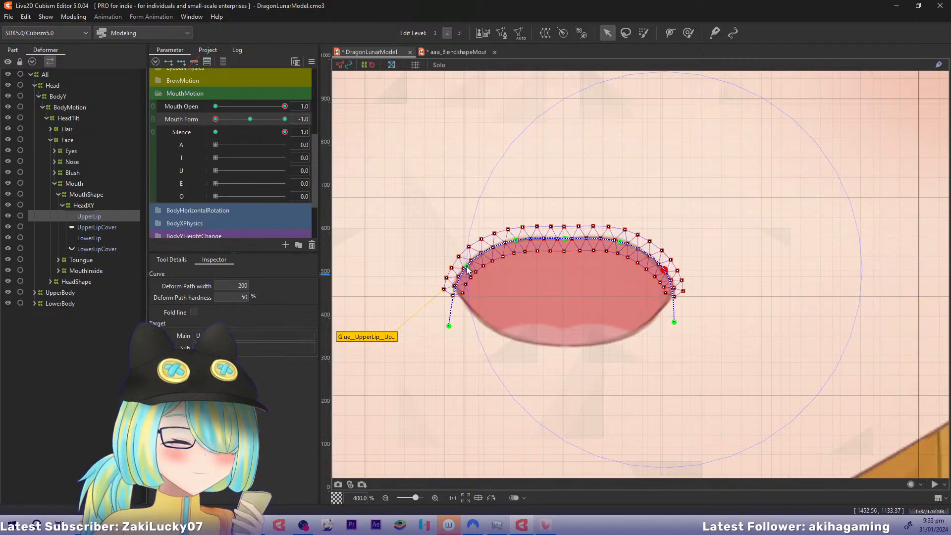
pyautogui.moveTo(466, 266); pyautogui.dragTo(470, 267)
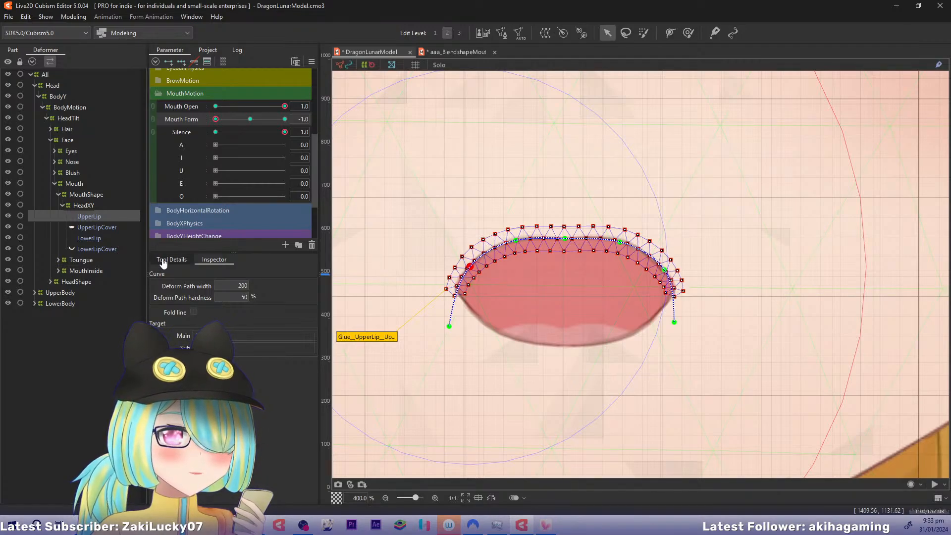
pyautogui.moveTo(449, 326); pyautogui.dragTo(459, 328)
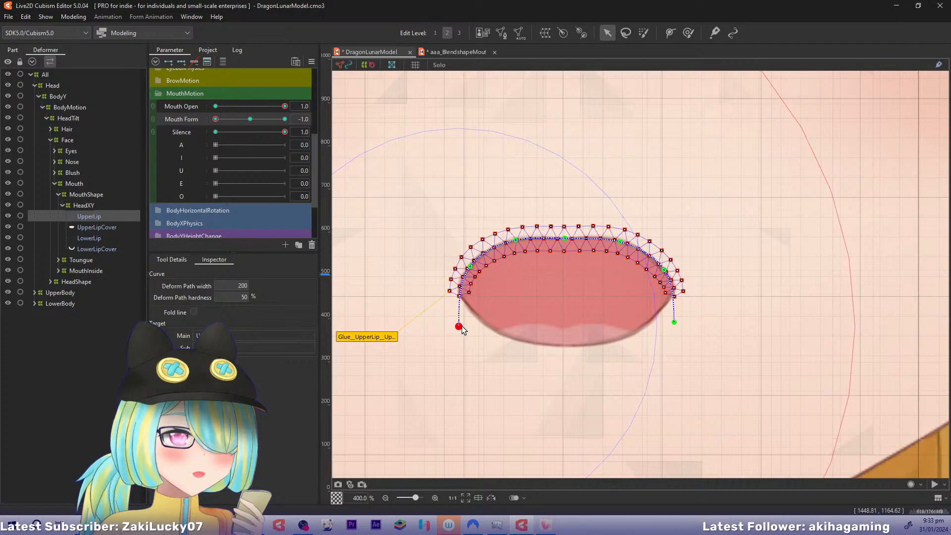
# At Mouth Form -1.0, raise LowerLip's bottom path points and move both sides' upper points inward to meet UpperLip's corners
pyautogui.click(96, 238)
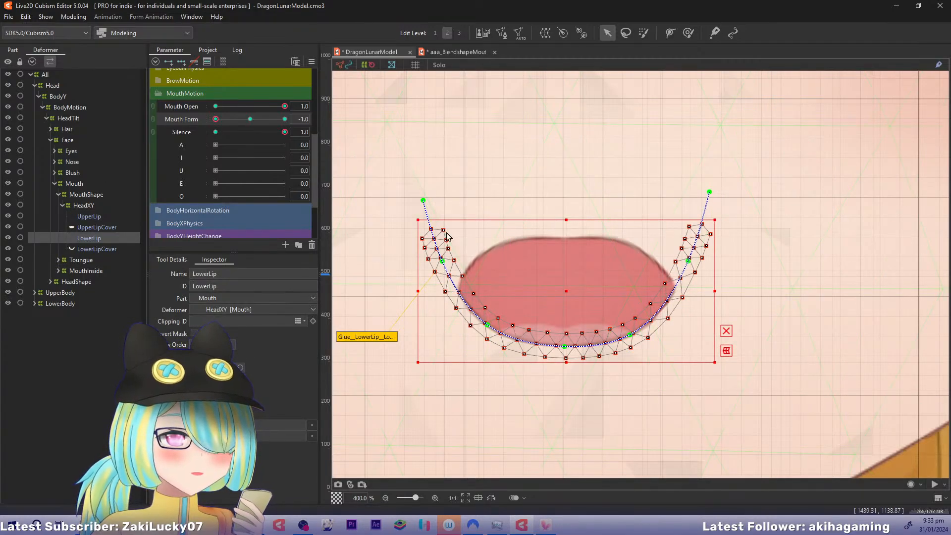
pyautogui.moveTo(449, 271); pyautogui.dragTo(457, 259)
pyautogui.moveTo(427, 199); pyautogui.dragTo(444, 198)
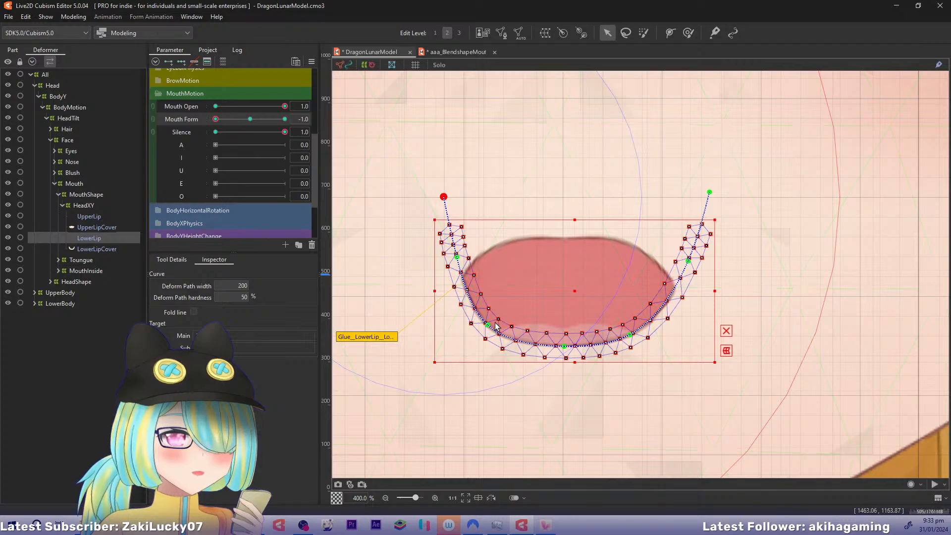
pyautogui.click(495, 328)
pyautogui.moveTo(565, 347); pyautogui.dragTo(622, 324)
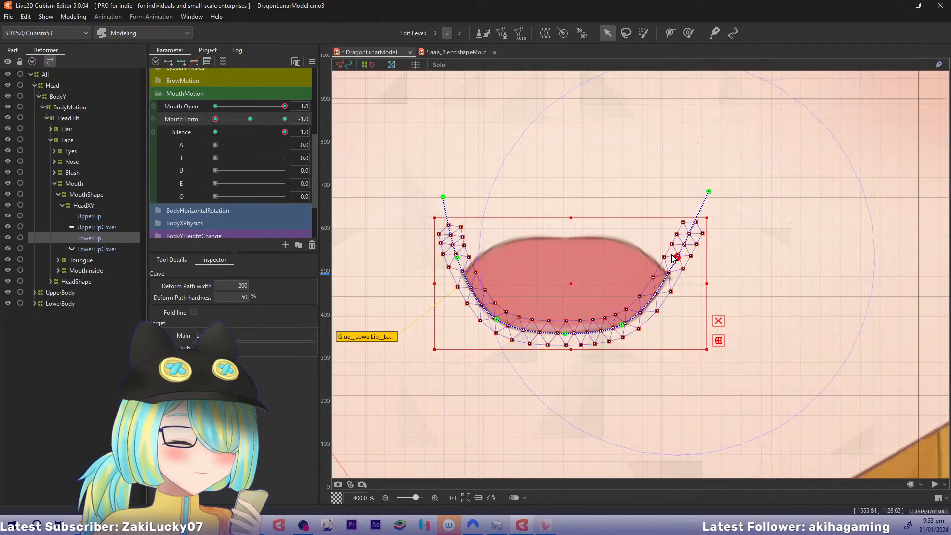
pyautogui.moveTo(710, 193); pyautogui.dragTo(683, 190)
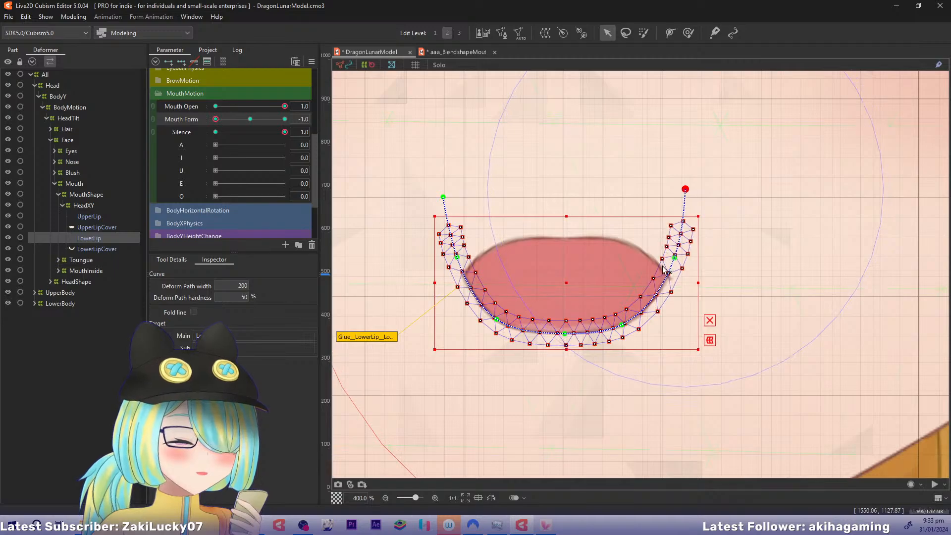
pyautogui.click(680, 260)
pyautogui.moveTo(679, 260); pyautogui.dragTo(676, 262)
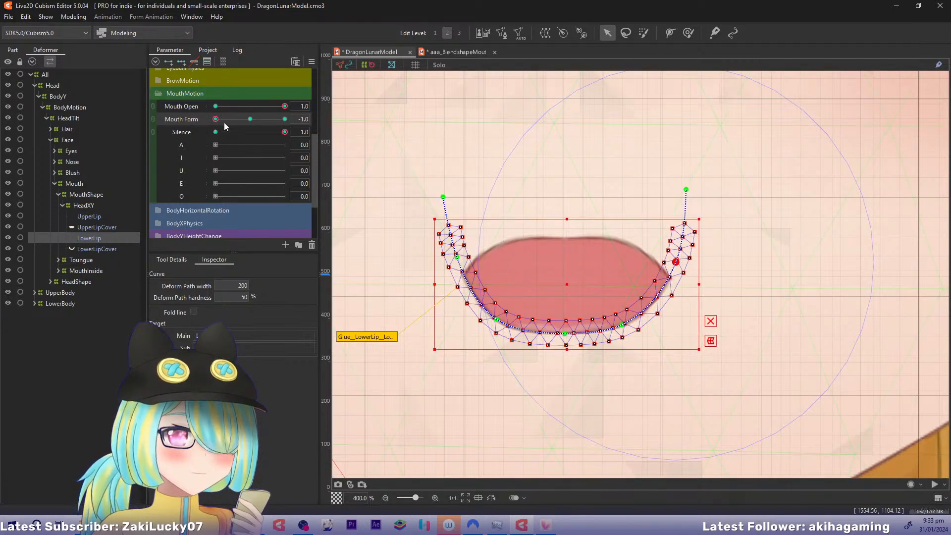
pyautogui.moveTo(217, 119); pyautogui.dragTo(189, 129)
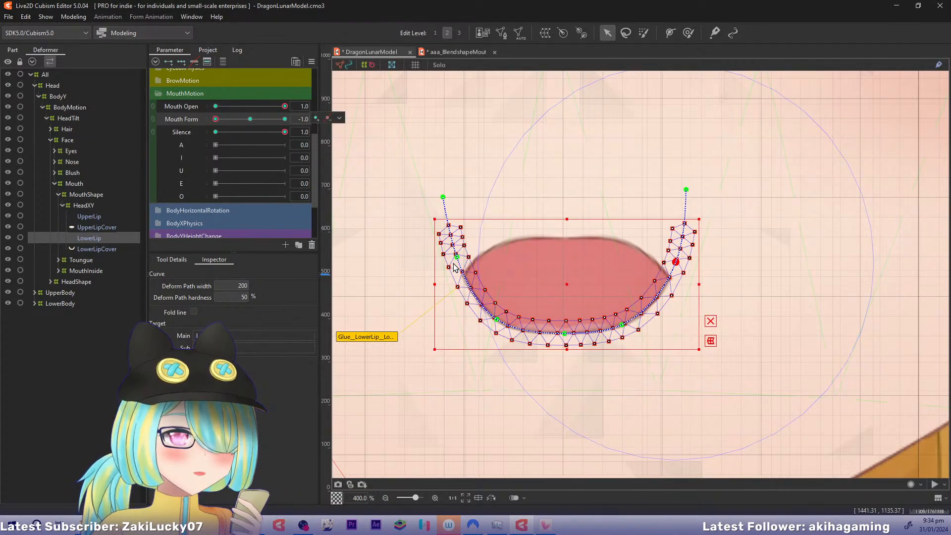
# Select UpperLip and LowerLip together and narrow the open frown shape from both sides
pyautogui.moveTo(457, 258); pyautogui.dragTo(485, 262)
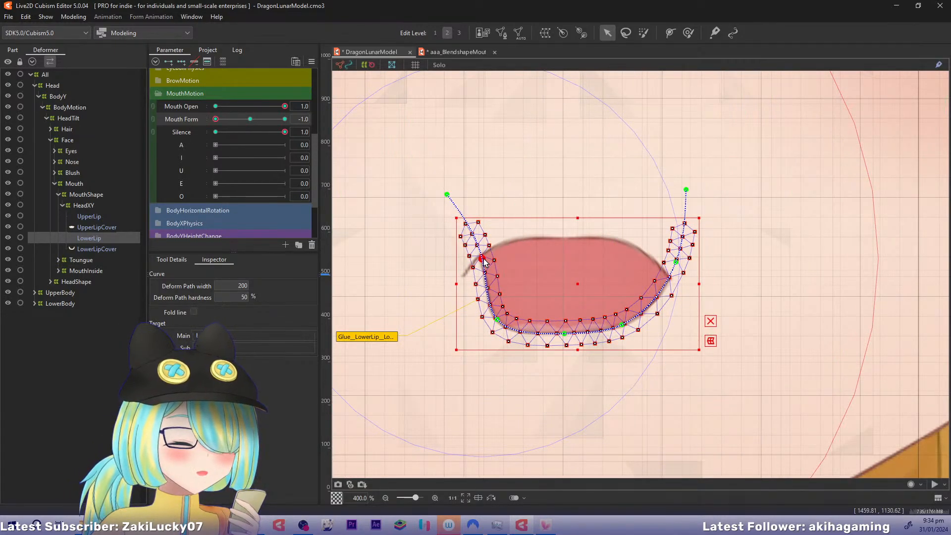
pyautogui.hotkey('ctrl', 'z')
pyautogui.keyDown('ctrl'); pyautogui.click(95, 218); pyautogui.keyUp('ctrl')
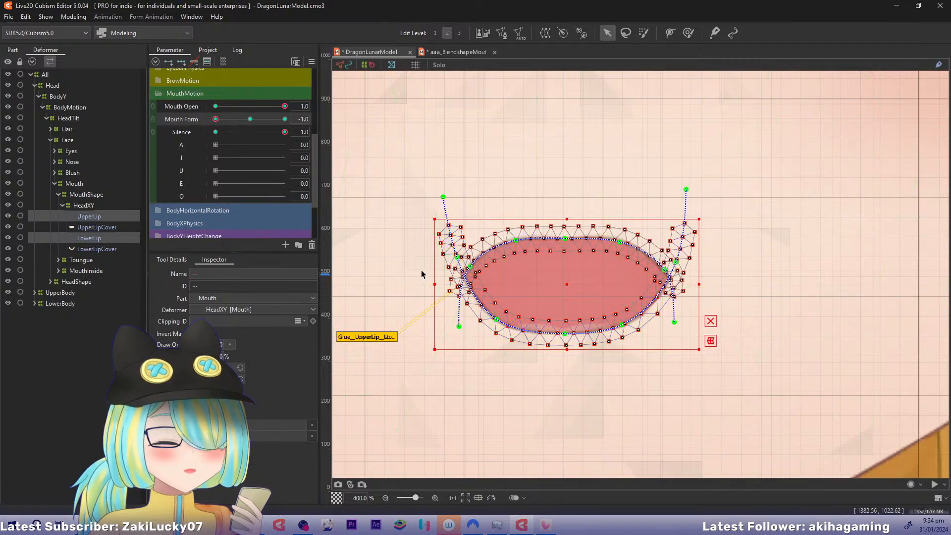
pyautogui.moveTo(434, 284); pyautogui.dragTo(464, 284)
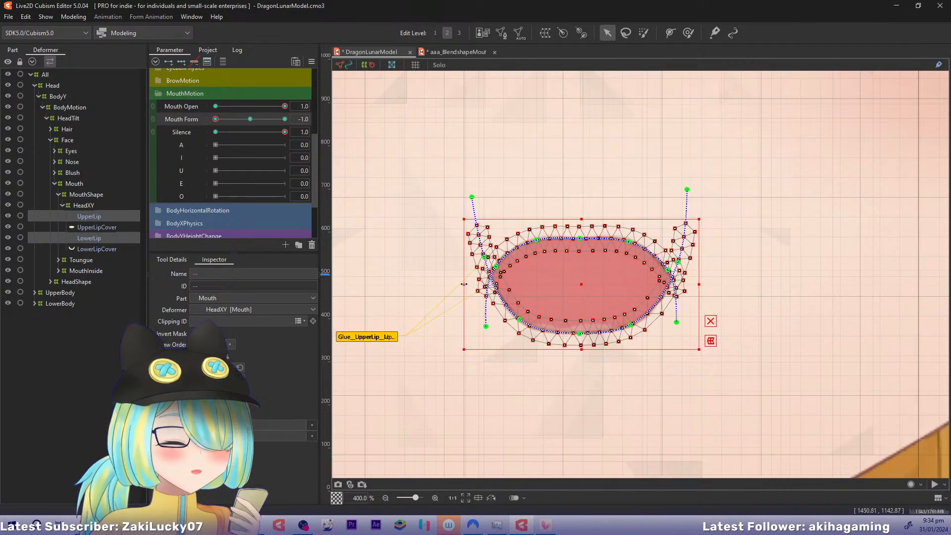
pyautogui.moveTo(692, 284); pyautogui.dragTo(666, 291)
# Reshape the narrowed LowerLip by pulling its upper end points inward and spreading its lower side path points slightly outward
pyautogui.keyDown('ctrl'); pyautogui.click(108, 239); pyautogui.keyUp('ctrl')
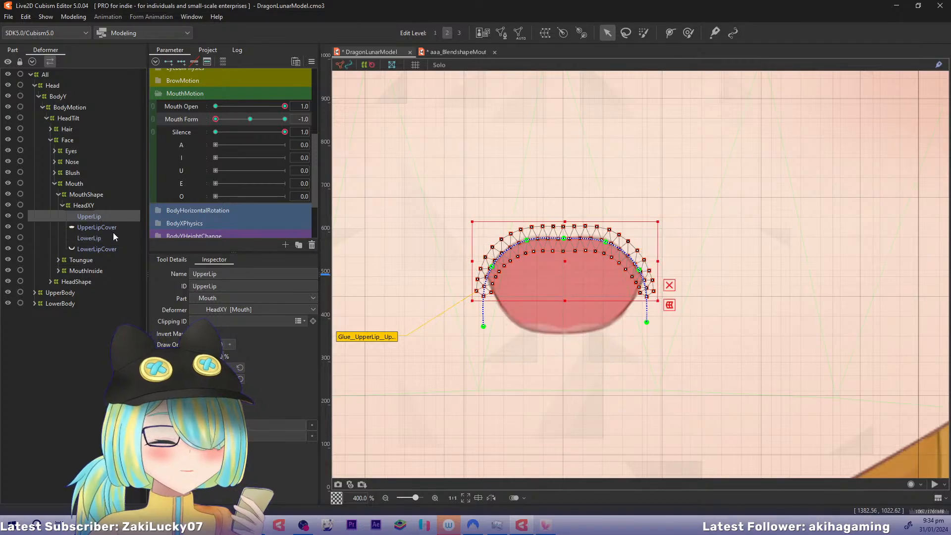
pyautogui.click(108, 239)
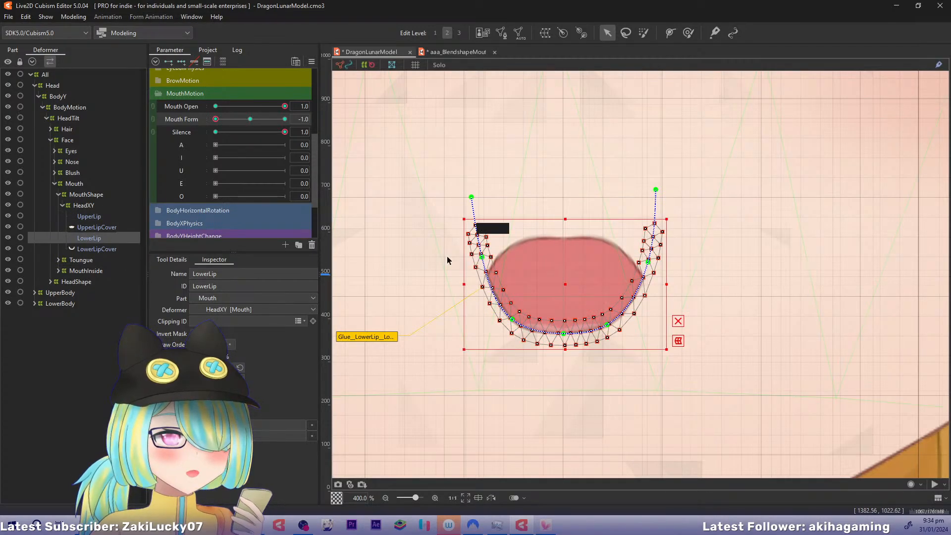
pyautogui.click(487, 234)
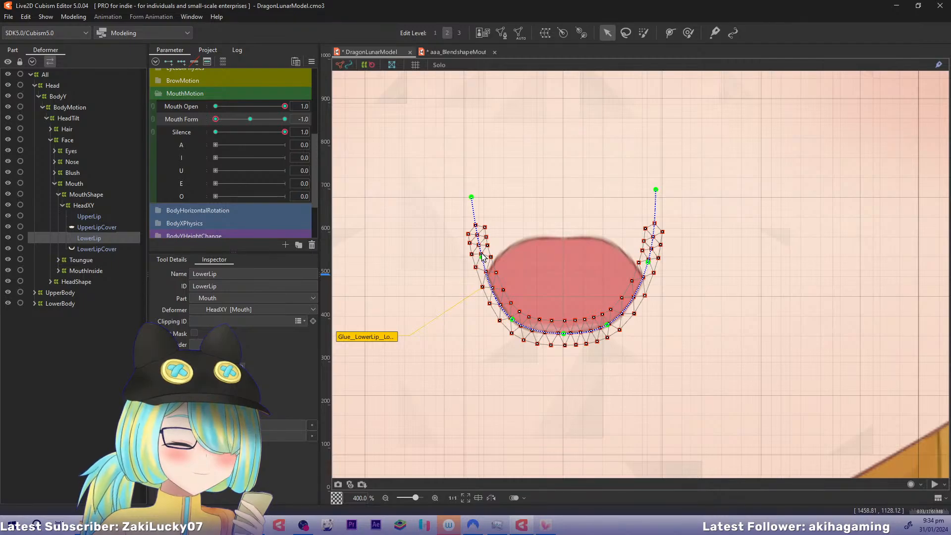
pyautogui.moveTo(482, 255); pyautogui.dragTo(490, 256)
pyautogui.moveTo(515, 318); pyautogui.dragTo(510, 317)
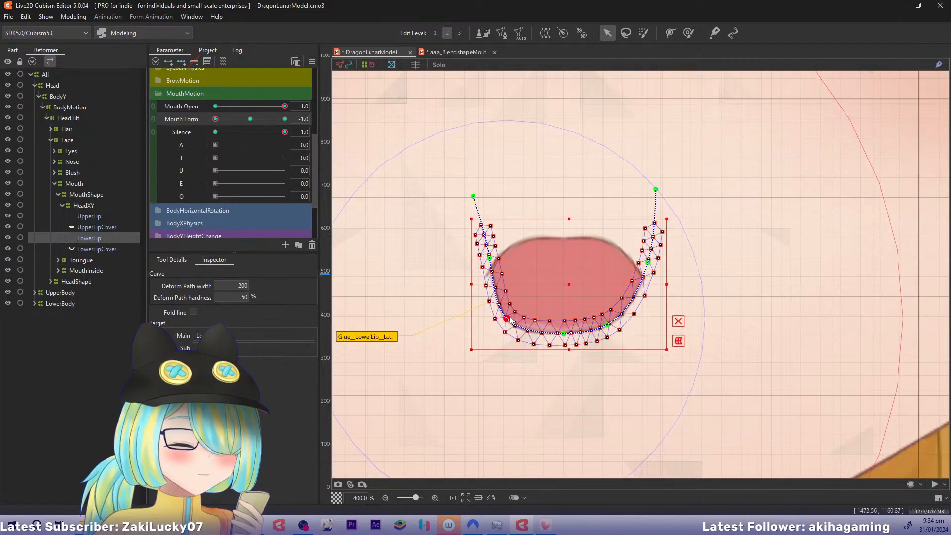
pyautogui.moveTo(490, 259); pyautogui.dragTo(485, 259)
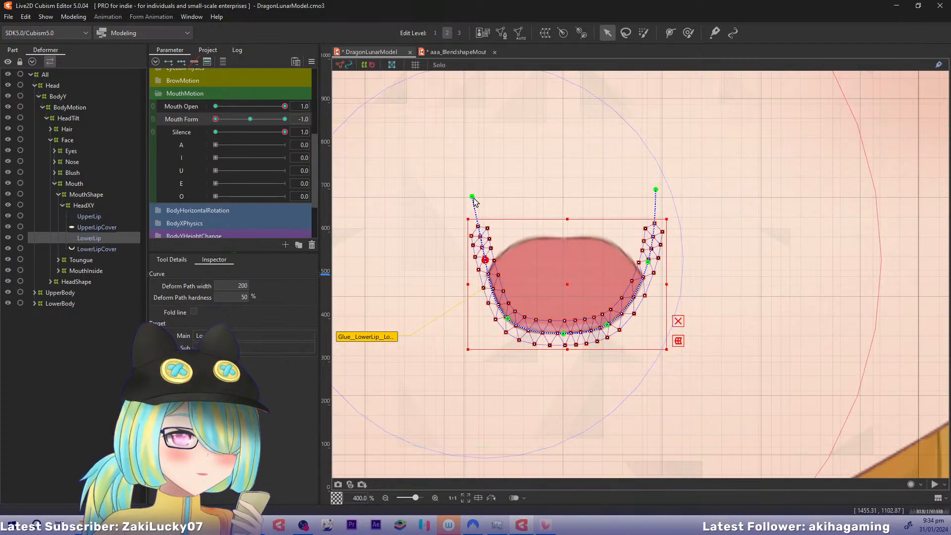
pyautogui.moveTo(473, 198); pyautogui.dragTo(489, 200)
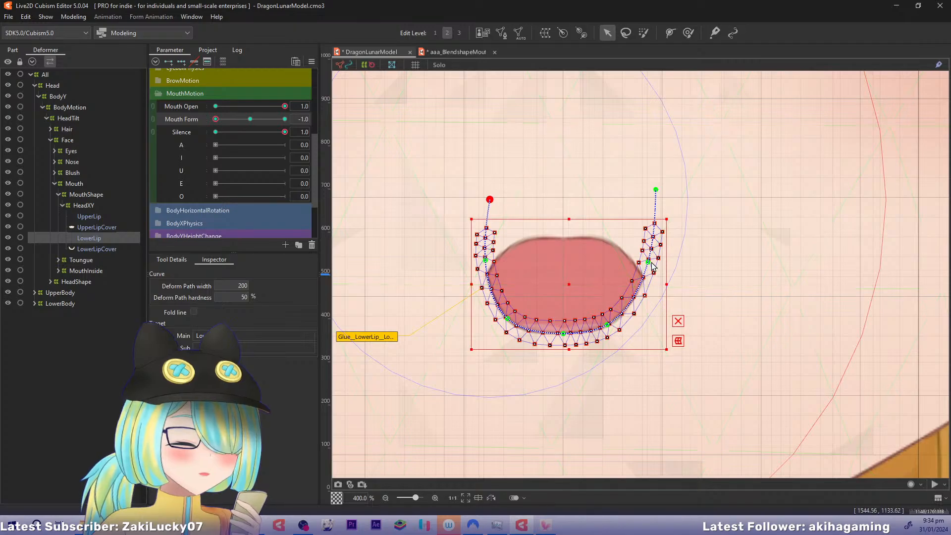
pyautogui.moveTo(652, 266); pyautogui.dragTo(646, 266)
pyautogui.moveTo(655, 191); pyautogui.dragTo(632, 192)
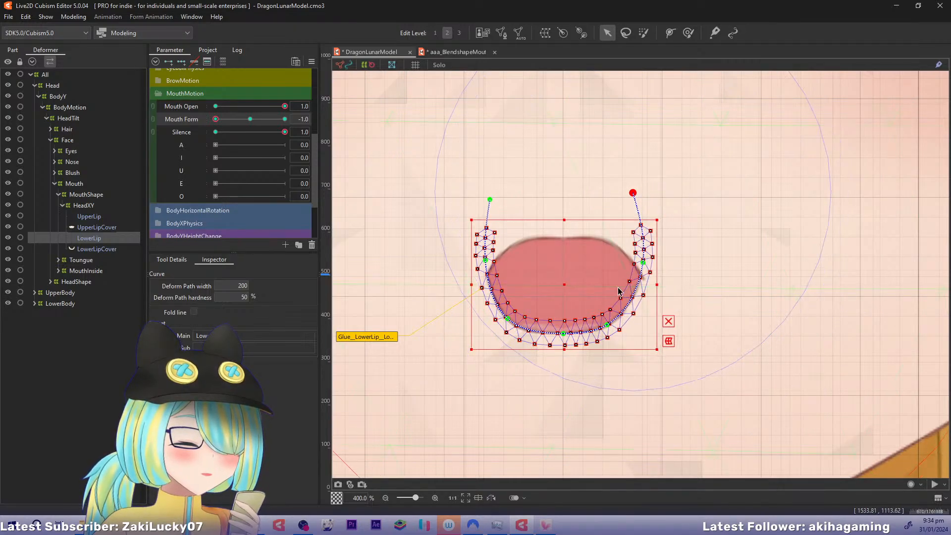
pyautogui.moveTo(606, 325); pyautogui.dragTo(612, 325)
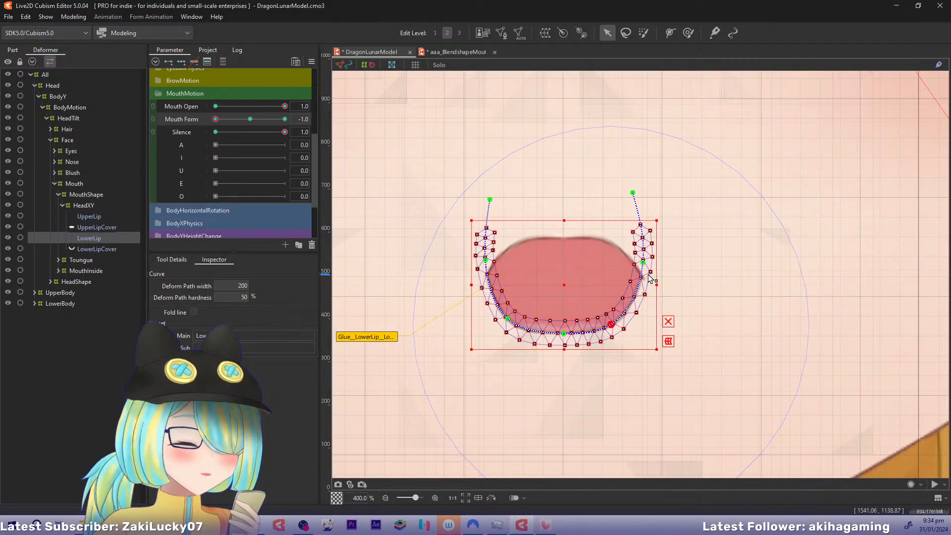
# Round UpperLip's corners by moving its two end path points inward and spreading the upper side points slightly outward
pyautogui.click(91, 216)
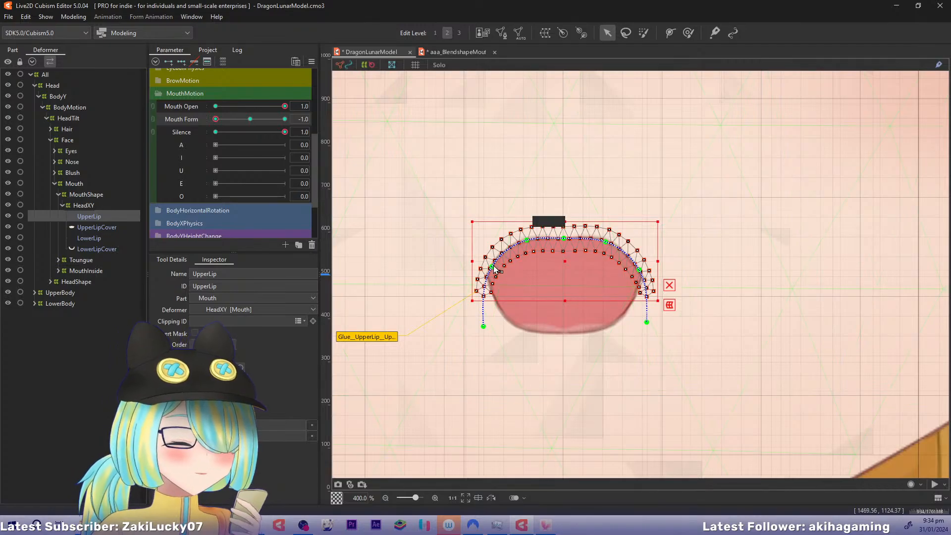
pyautogui.moveTo(483, 326); pyautogui.dragTo(499, 328)
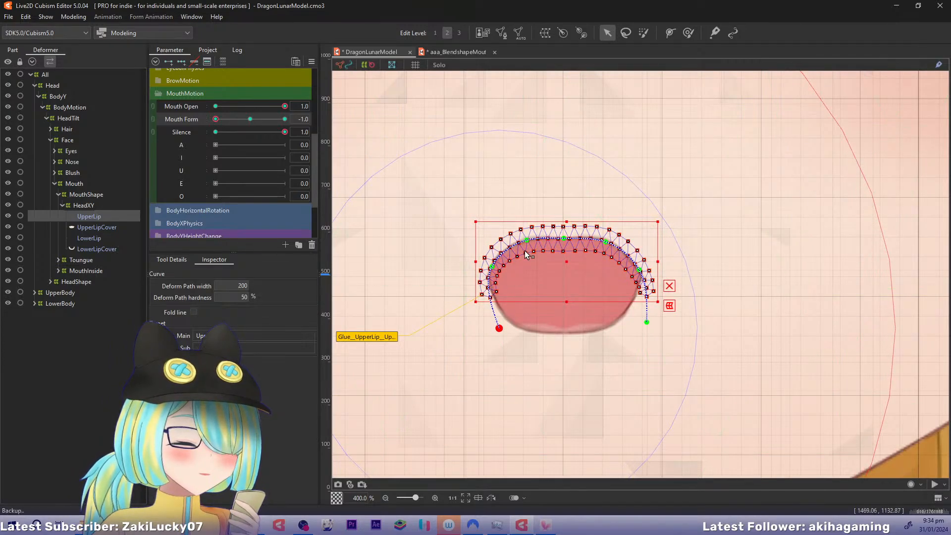
pyautogui.moveTo(527, 240); pyautogui.dragTo(522, 243)
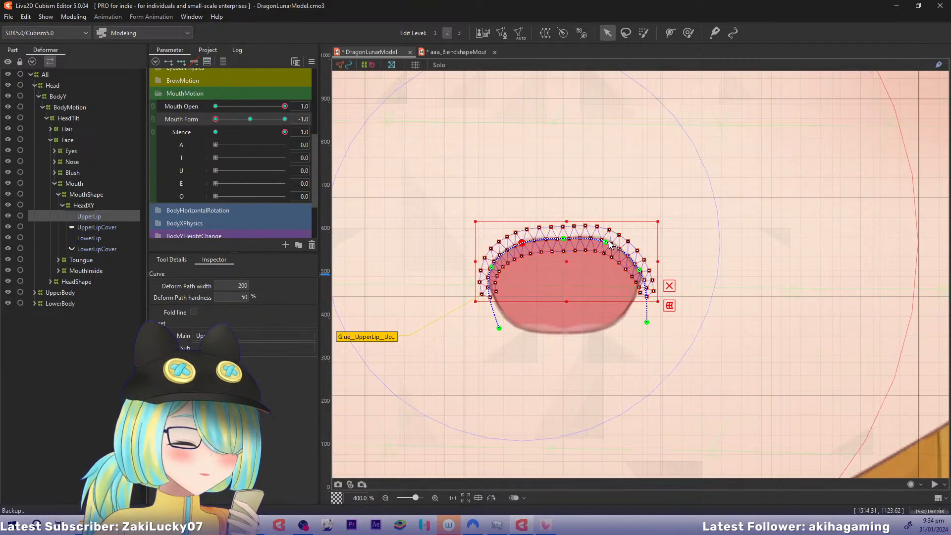
pyautogui.moveTo(610, 241); pyautogui.dragTo(610, 243)
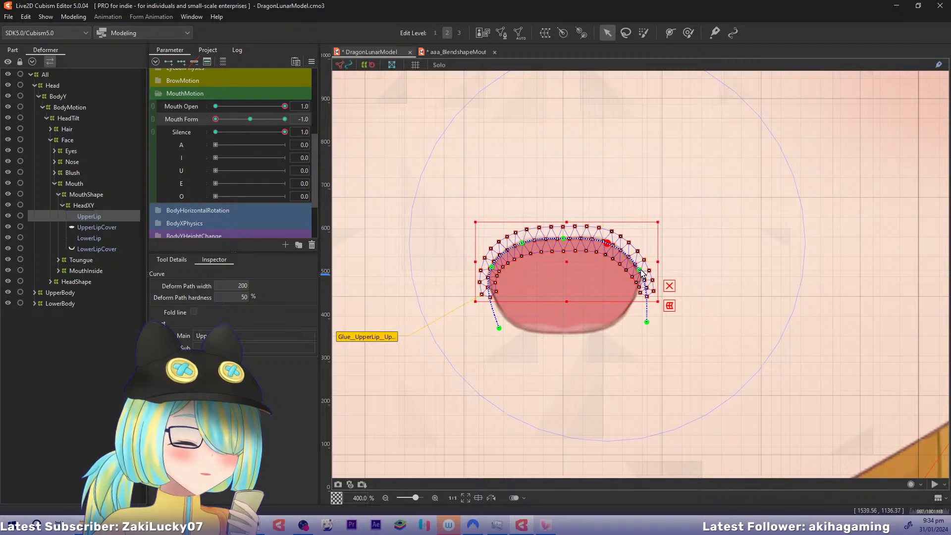
pyautogui.moveTo(647, 322); pyautogui.dragTo(638, 325)
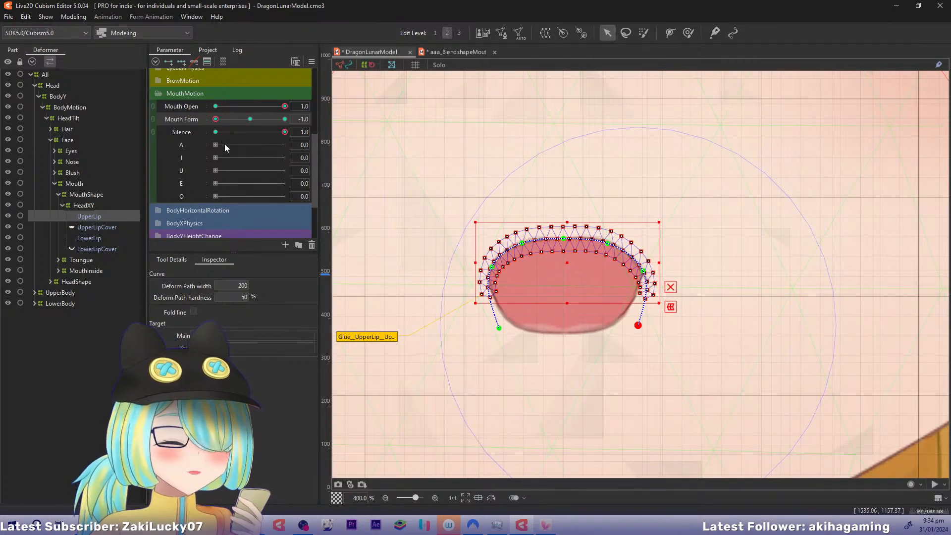
# Combine Mouth Open and Mouth Form into one linked parameter grid and check UpperLip across it, ending at 0.0 for both
pyautogui.click(155, 113)
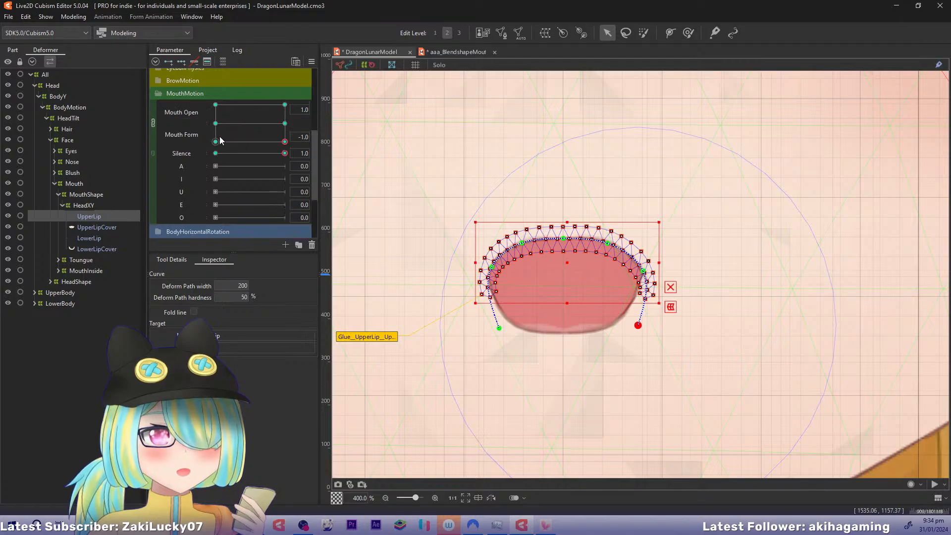
pyautogui.moveTo(285, 142)
pyautogui.mouseDown()
pyautogui.moveTo(237, 167)
pyautogui.moveTo(239, 89)
pyautogui.moveTo(266, 172)
pyautogui.mouseUp()
pyautogui.hotkey('ctrl', 'z')
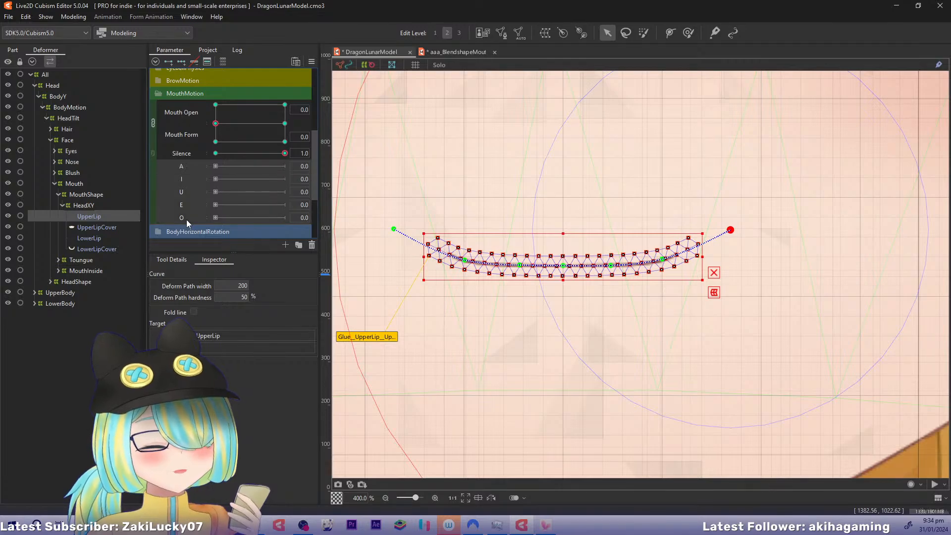
# Add two keys to each of the A, I, U, E and O blendshape parameters for UpperLip
pyautogui.click(169, 63)
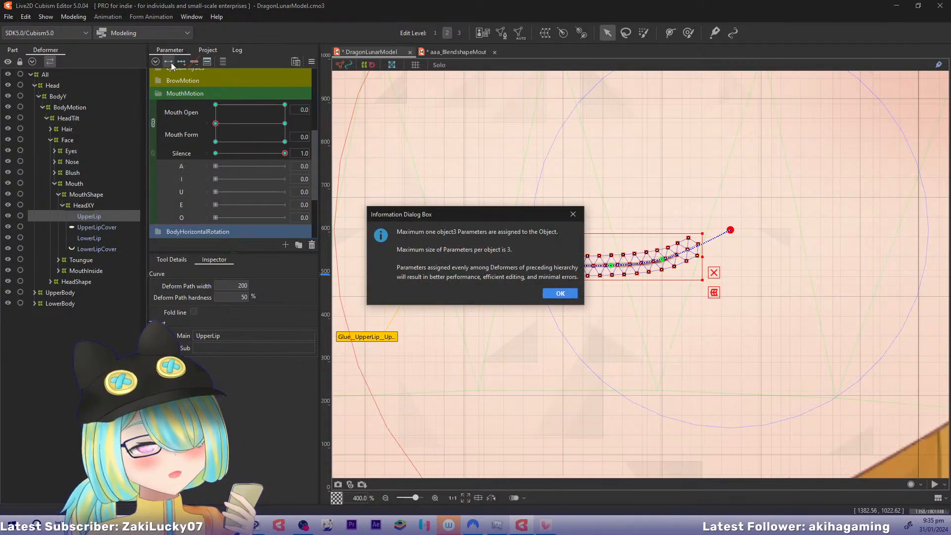
pyautogui.click(551, 295)
pyautogui.click(551, 295)
pyautogui.click(550, 294)
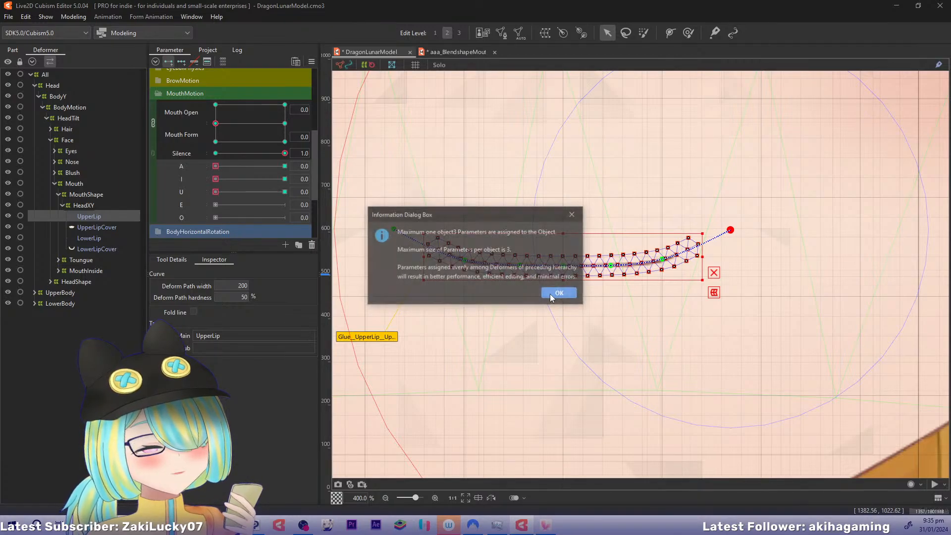
pyautogui.click(550, 294)
pyautogui.click(550, 293)
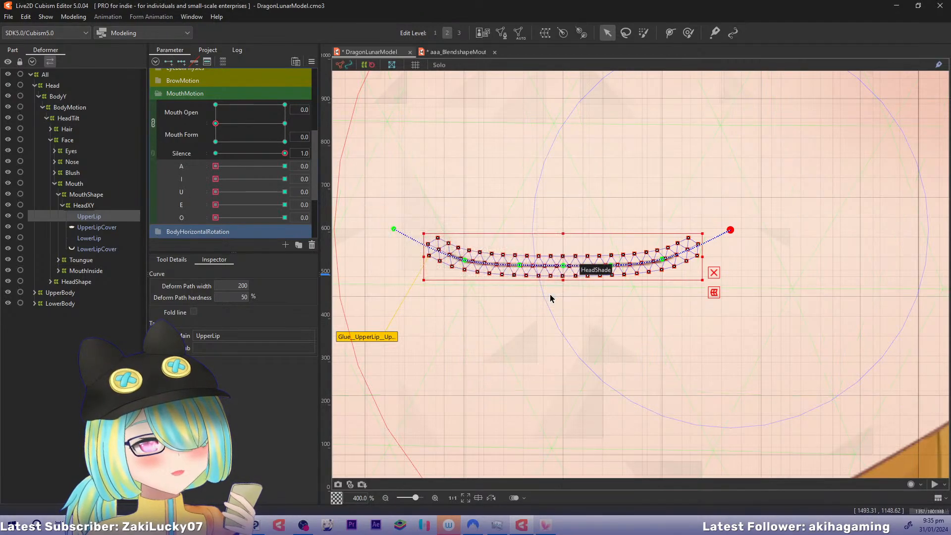
# Give LowerLip the same two keys on the A, I, U, E and O blendshape parameters
pyautogui.click(90, 238)
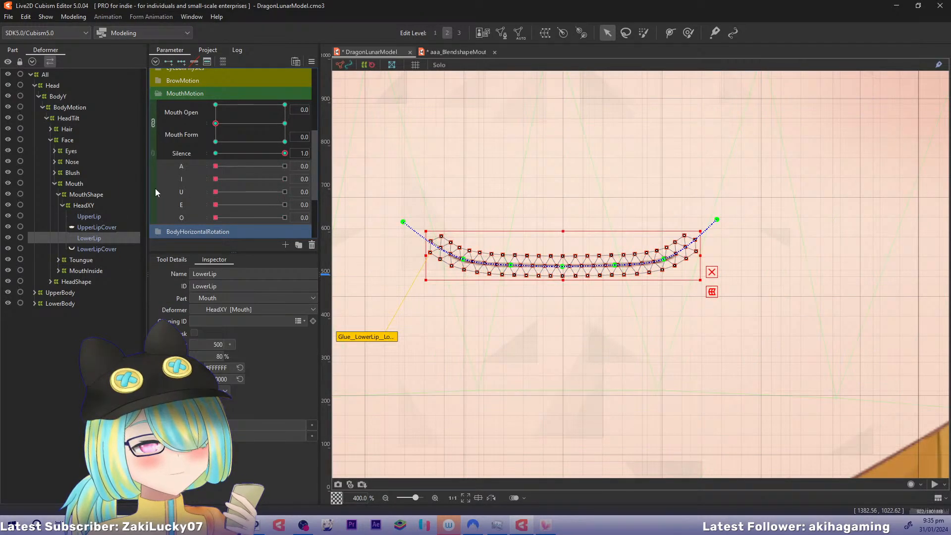
pyautogui.click(168, 63)
pyautogui.click(573, 295)
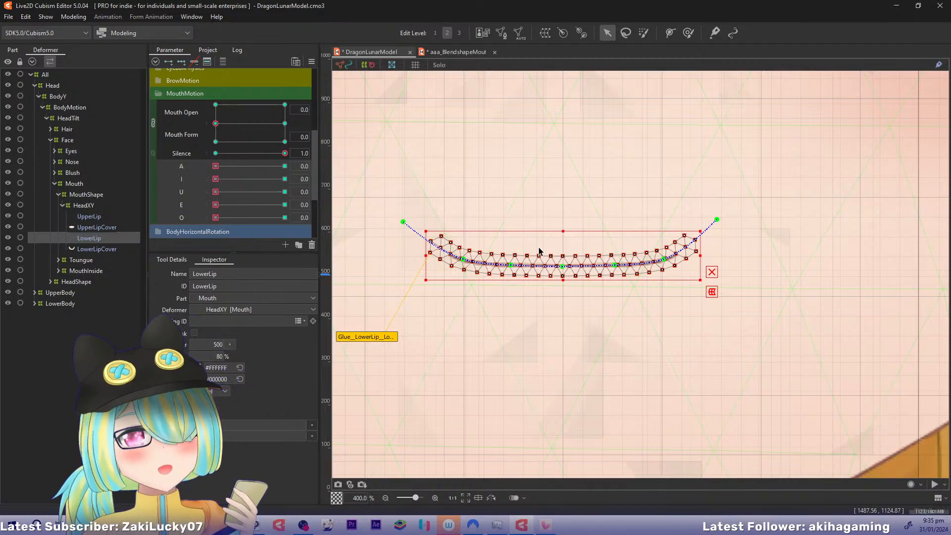
# Switch to the aaa_BlendshapeMouthExample model and preview its mouth with A at 1.0
pyautogui.moveTo(518, 167); pyautogui.dragTo(514, 198)
pyautogui.scroll(-1, 514, 199)
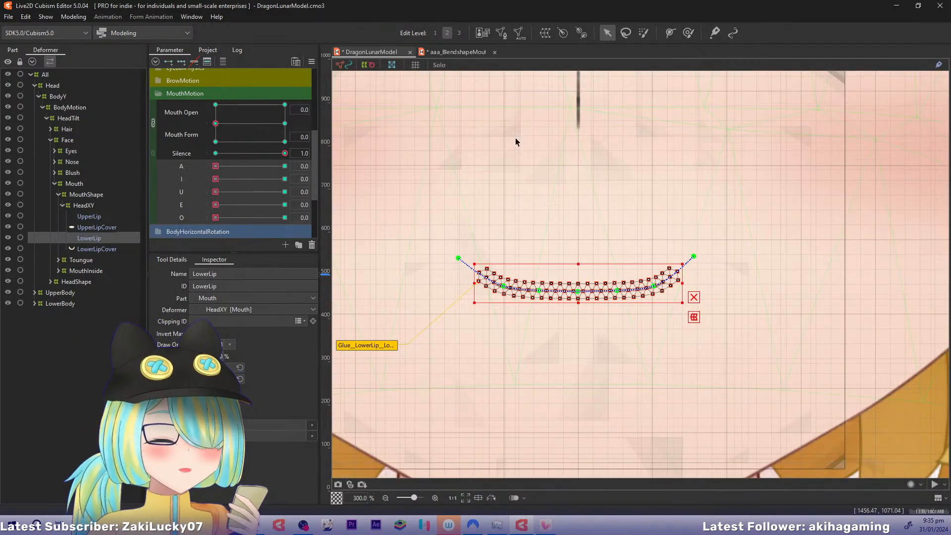
pyautogui.click(453, 52)
pyautogui.moveTo(212, 140); pyautogui.dragTo(285, 140)
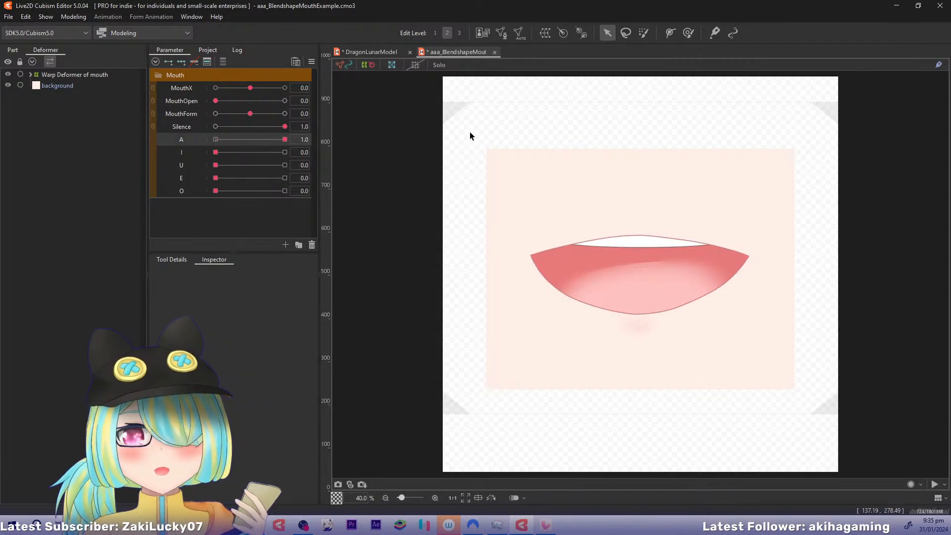
# Return to DragonLunarModel, select UpperLip and bring its MouthMotion parameters into view
pyautogui.click(379, 51)
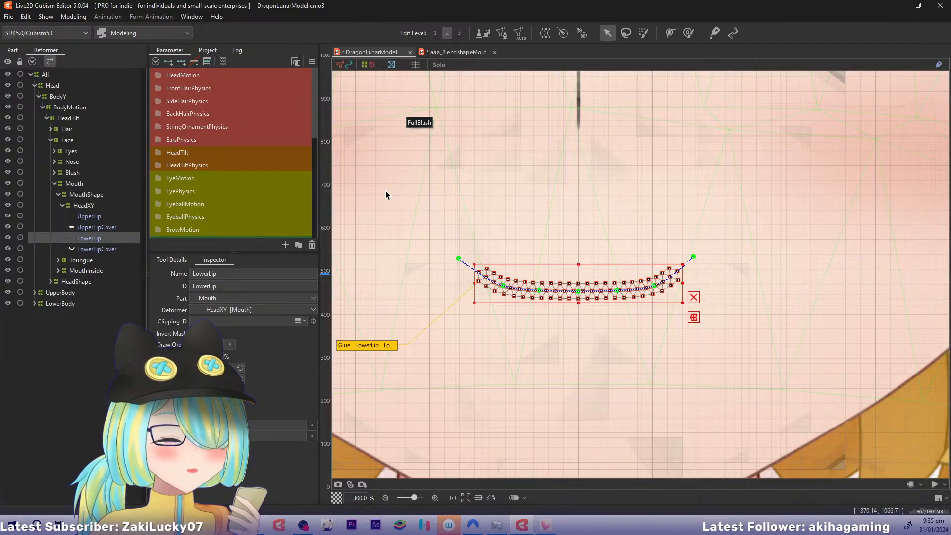
pyautogui.moveTo(560, 219); pyautogui.dragTo(512, 227)
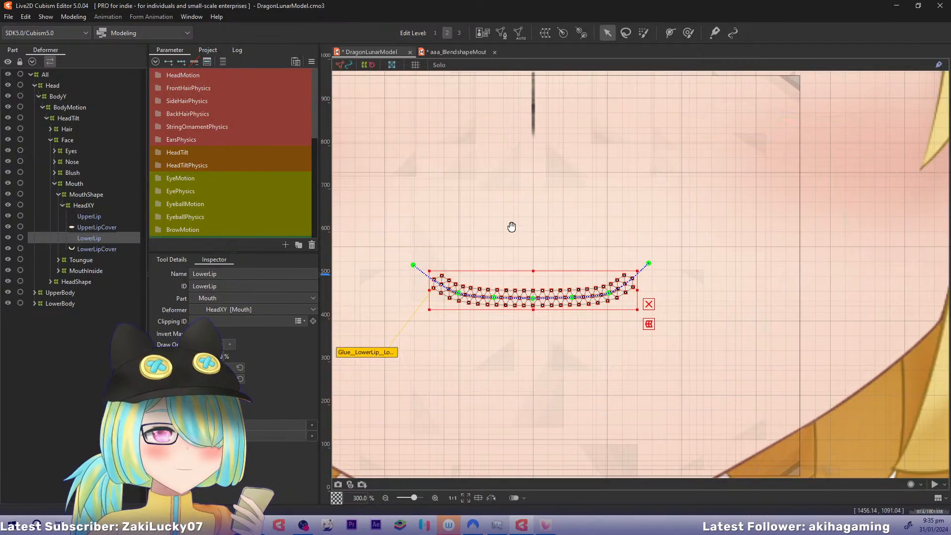
pyautogui.click(78, 214)
pyautogui.moveTo(315, 93); pyautogui.dragTo(333, 158)
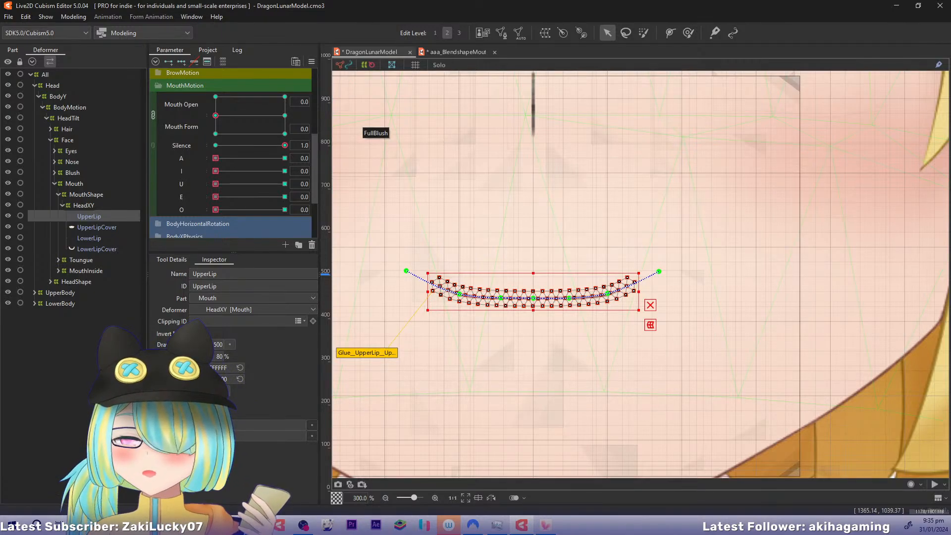
# In aaa_BlendshapeMouthExample, preview the mouth with MouthOpen at 1.0 combined with A at 0.5
pyautogui.click(459, 52)
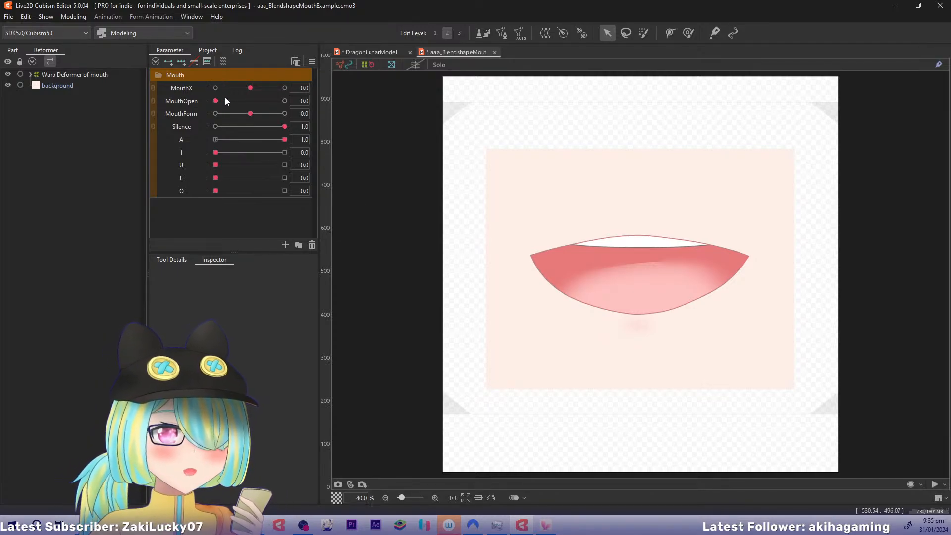
pyautogui.moveTo(216, 101); pyautogui.dragTo(206, 127)
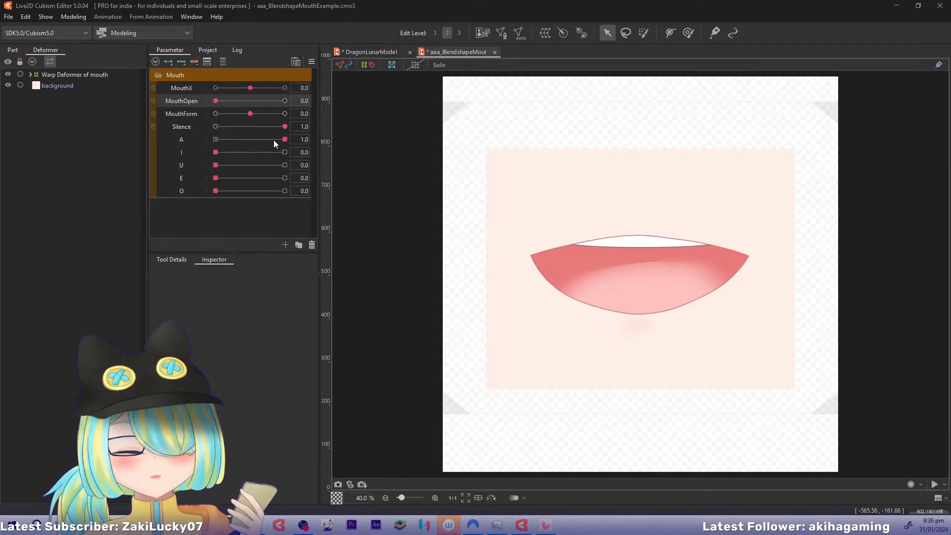
pyautogui.moveTo(285, 139); pyautogui.dragTo(254, 139)
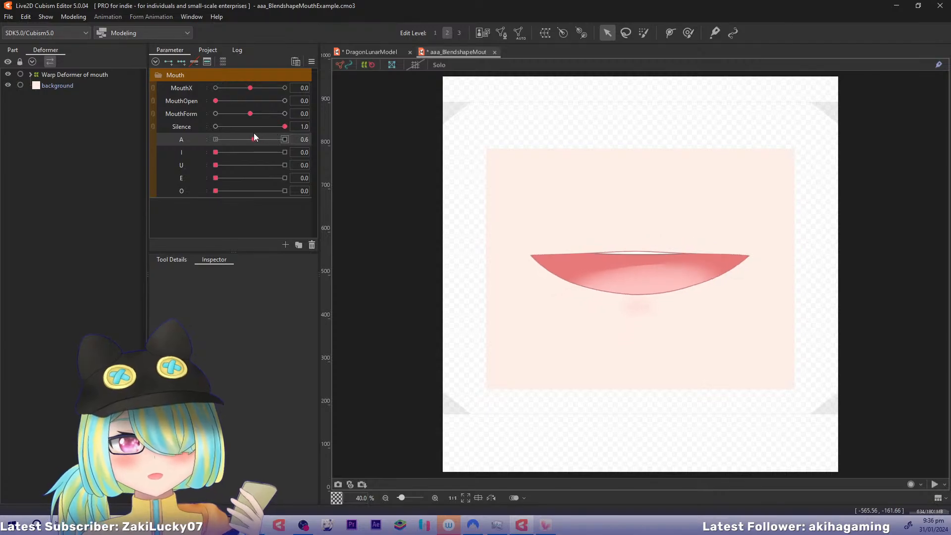
pyautogui.moveTo(215, 100); pyautogui.dragTo(336, 114)
pyautogui.moveTo(258, 142); pyautogui.dragTo(251, 141)
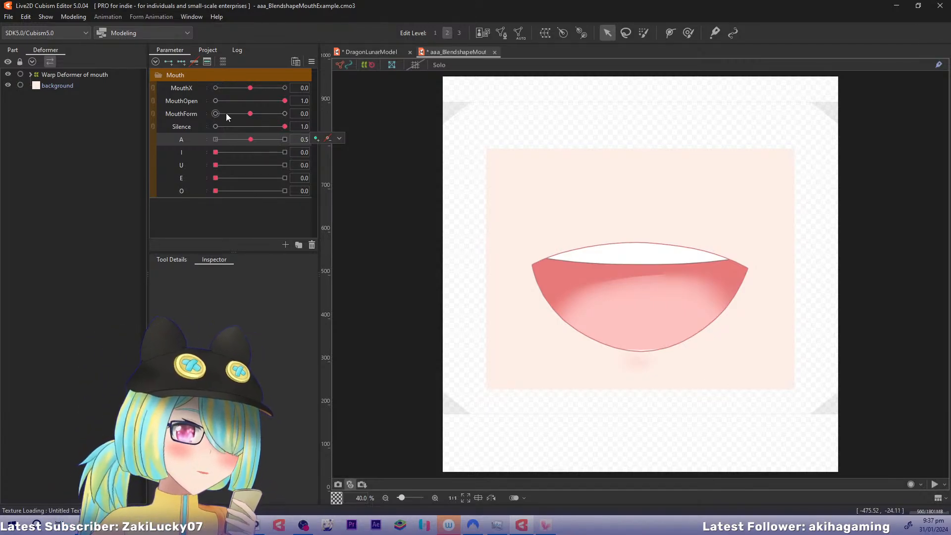
# Preview the example mouth with A at 0.0, then compare A at 1.0 with MouthOpen at 0.0
pyautogui.moveTo(251, 139); pyautogui.dragTo(215, 140)
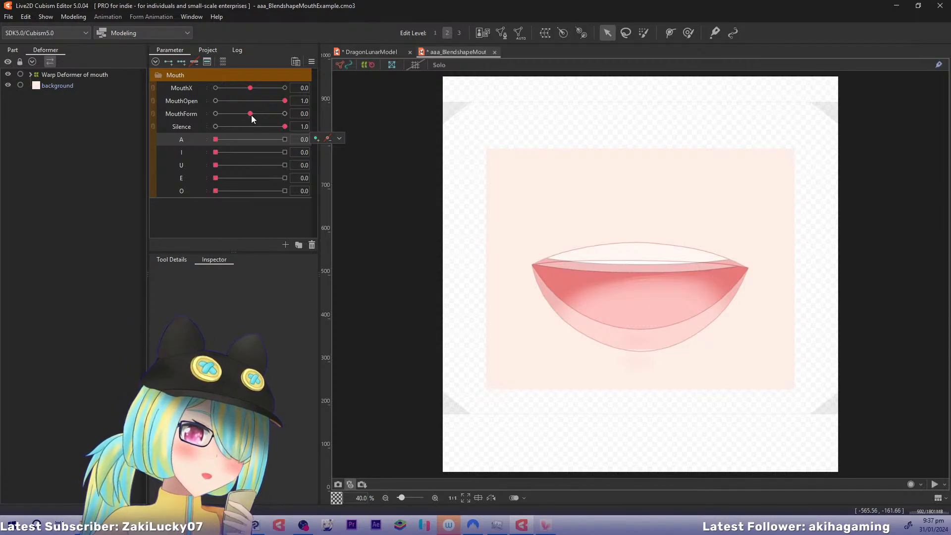
pyautogui.moveTo(251, 115)
pyautogui.mouseDown()
pyautogui.moveTo(286, 116)
pyautogui.moveTo(252, 118)
pyautogui.mouseUp()
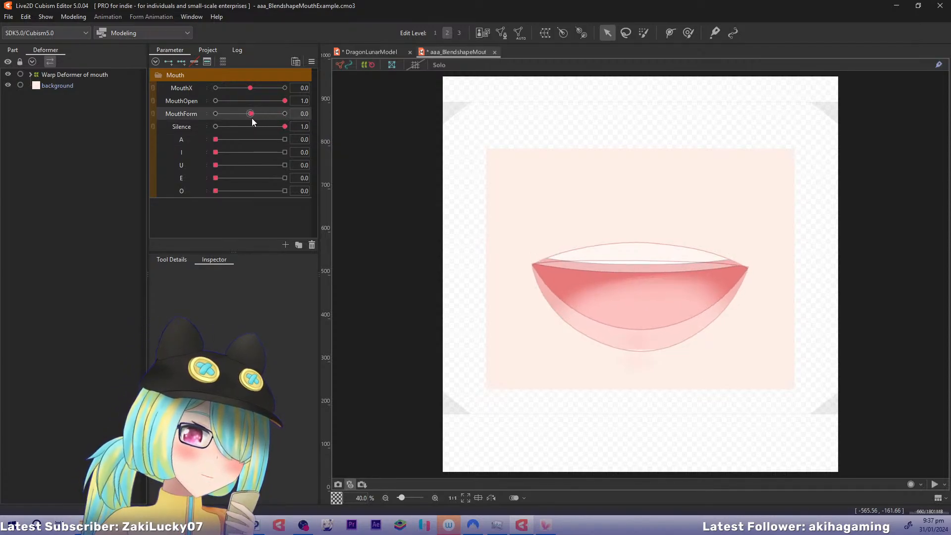
pyautogui.hotkey('ctrl', 'd')
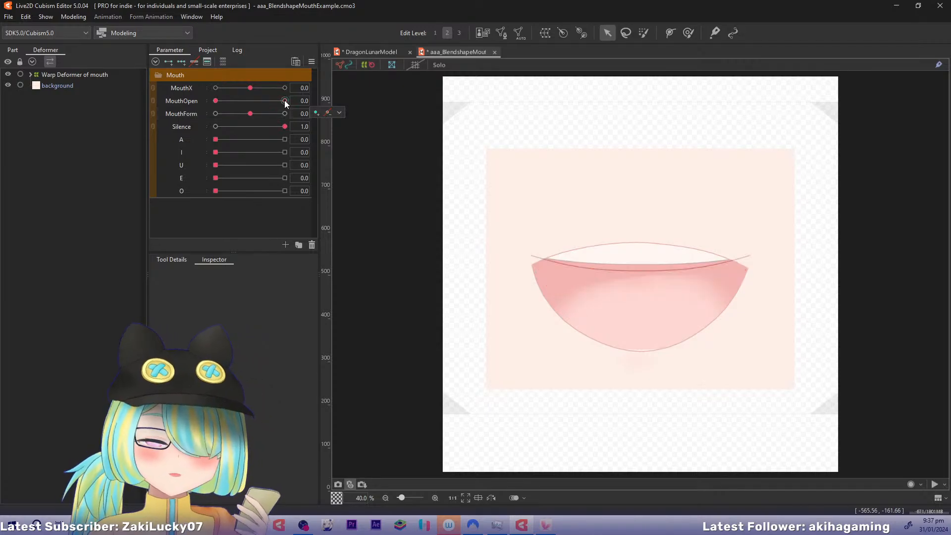
pyautogui.moveTo(215, 141); pyautogui.dragTo(318, 140)
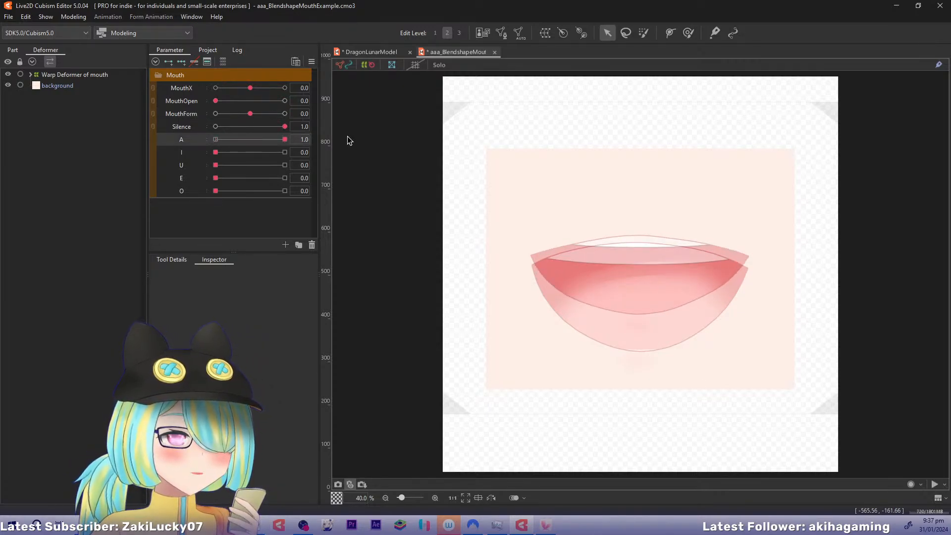
pyautogui.moveTo(347, 136)
pyautogui.mouseDown()
pyautogui.moveTo(165, 141)
pyautogui.moveTo(337, 140)
pyautogui.mouseUp()
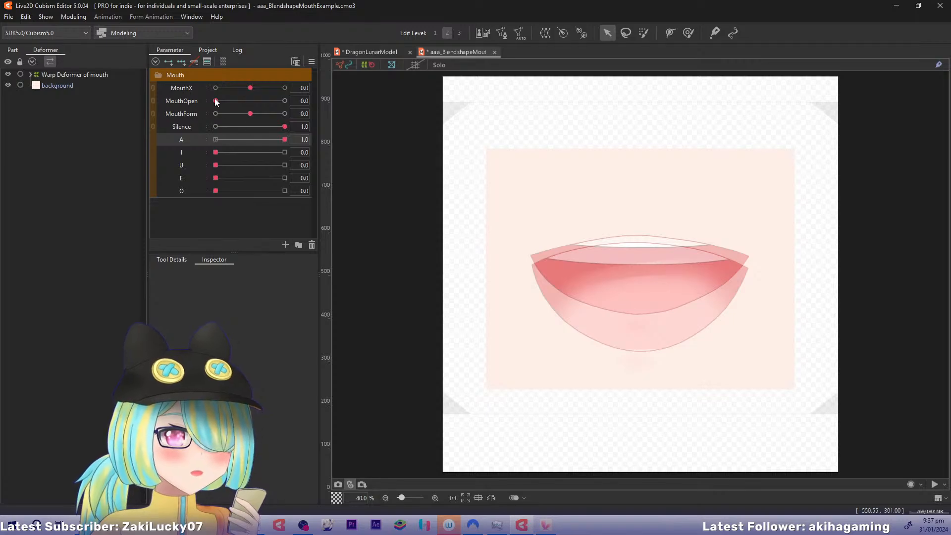
# Keep A at 1.0 and compare the example mouth with MouthOpen at 1.0 and 0.5, ending at 0.0
pyautogui.moveTo(215, 100); pyautogui.dragTo(333, 118)
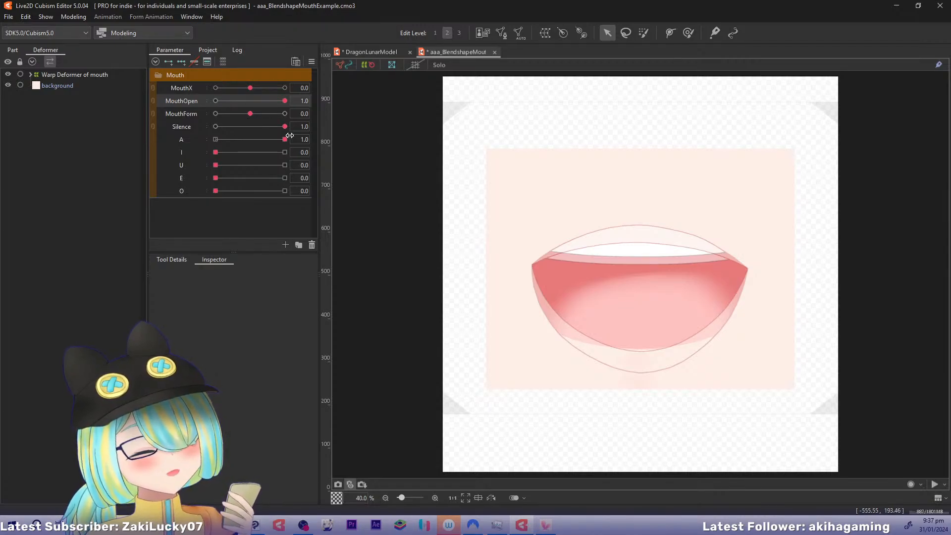
pyautogui.moveTo(280, 100); pyautogui.dragTo(249, 102)
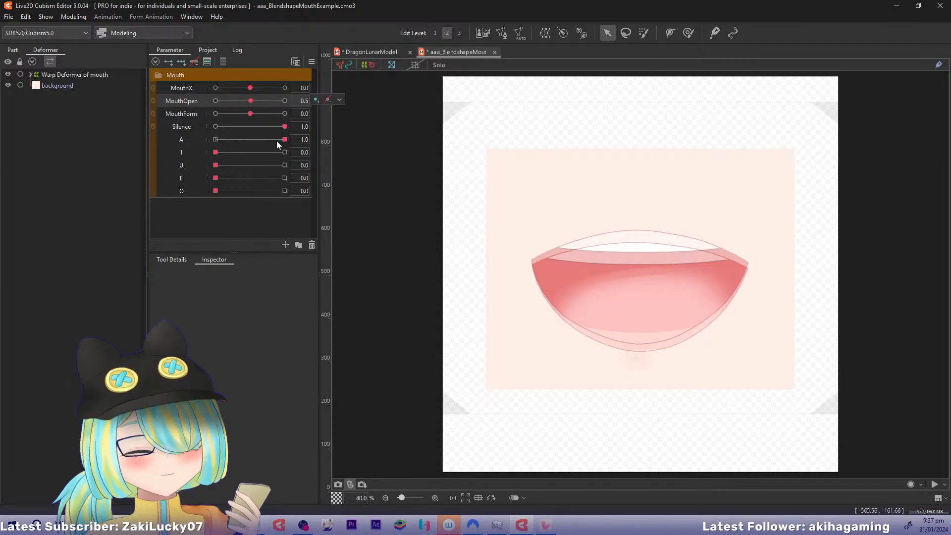
pyautogui.moveTo(283, 139)
pyautogui.mouseDown()
pyautogui.moveTo(257, 137)
pyautogui.moveTo(284, 139)
pyautogui.mouseUp()
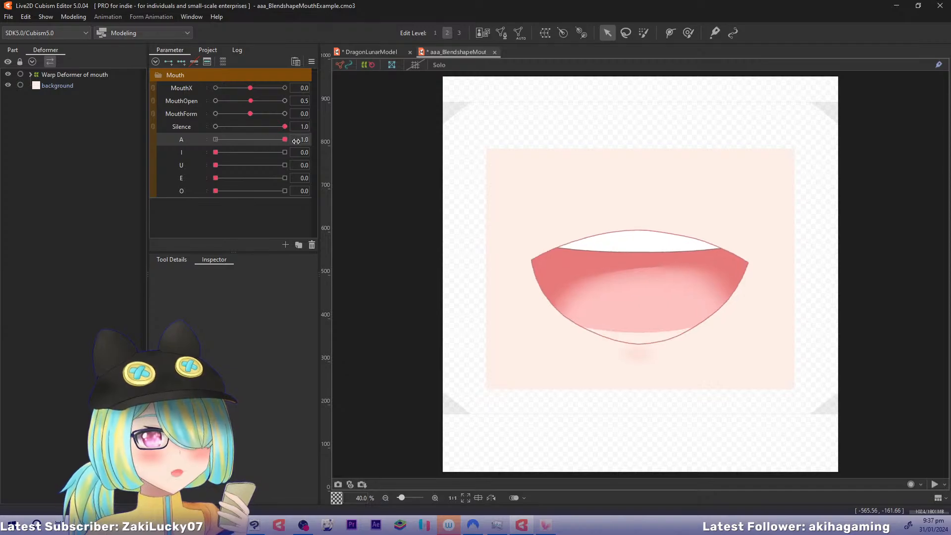
pyautogui.moveTo(251, 101); pyautogui.dragTo(123, 108)
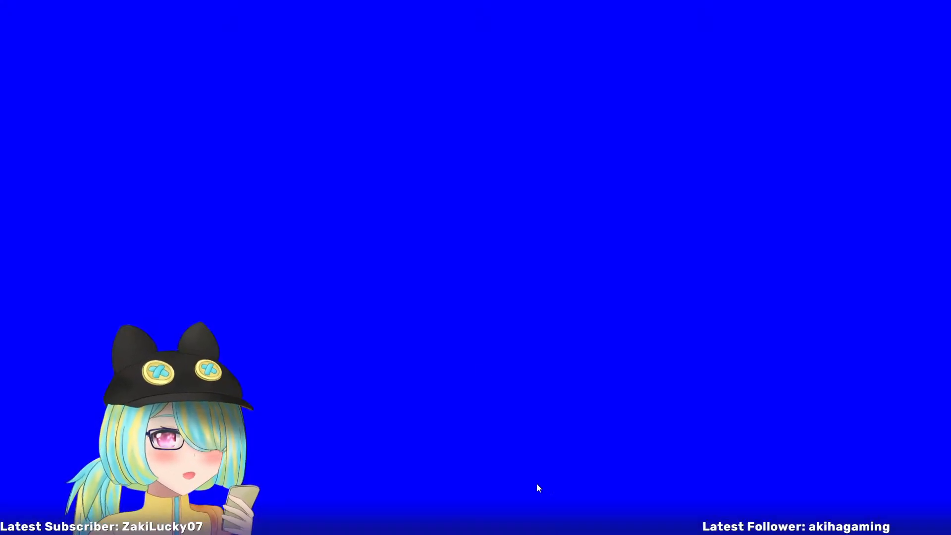
# Switch to VTube Studio, load the example mouth model and move it to the scene's lower-left corner
pyautogui.doubleClick(363, 280)
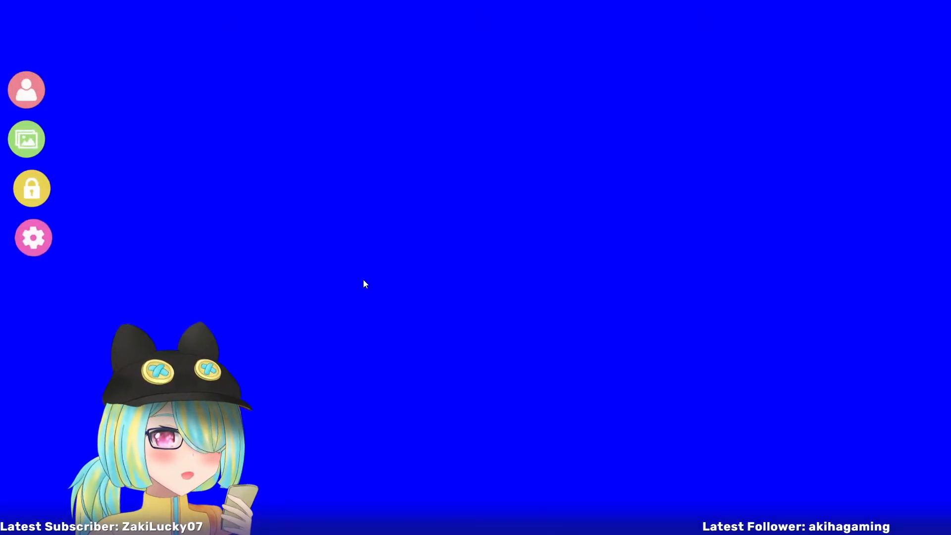
pyautogui.click(148, 453)
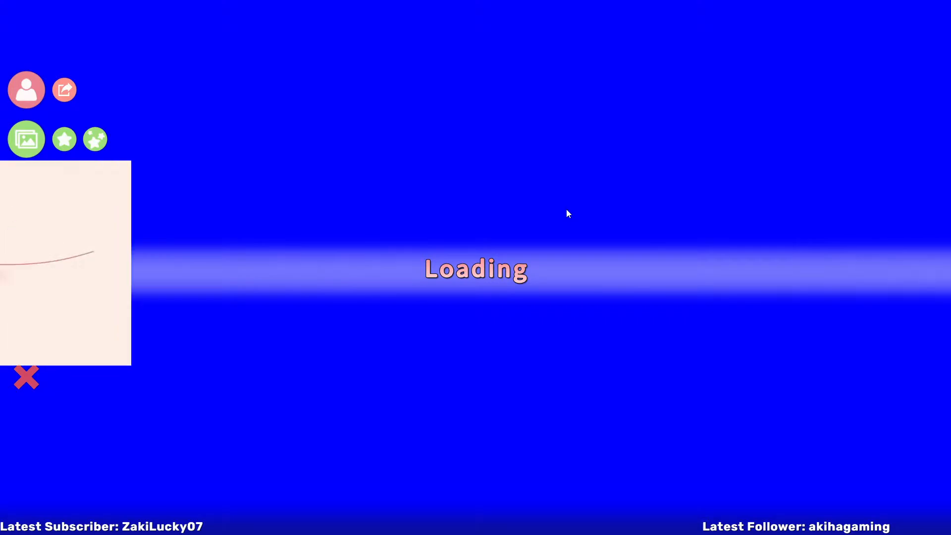
pyautogui.moveTo(473, 263); pyautogui.dragTo(138, 434)
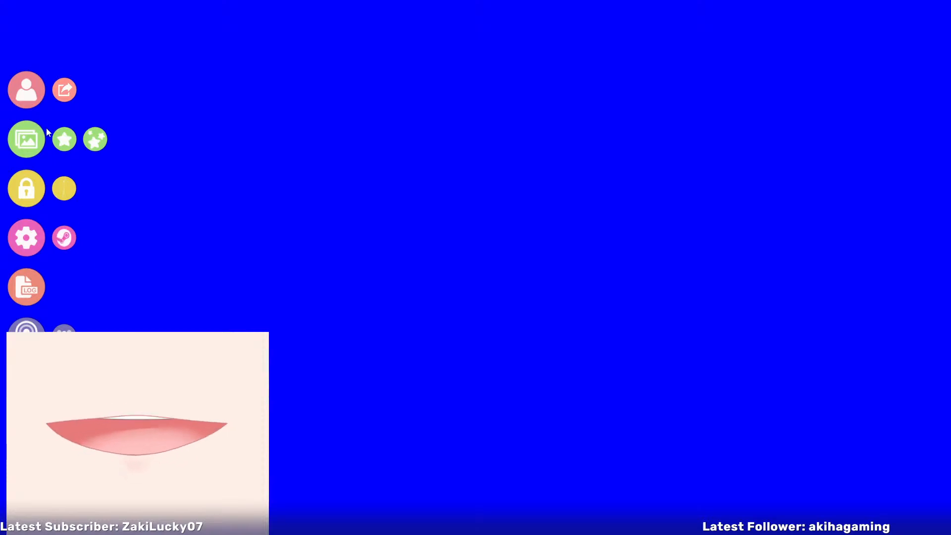
pyautogui.click(36, 98)
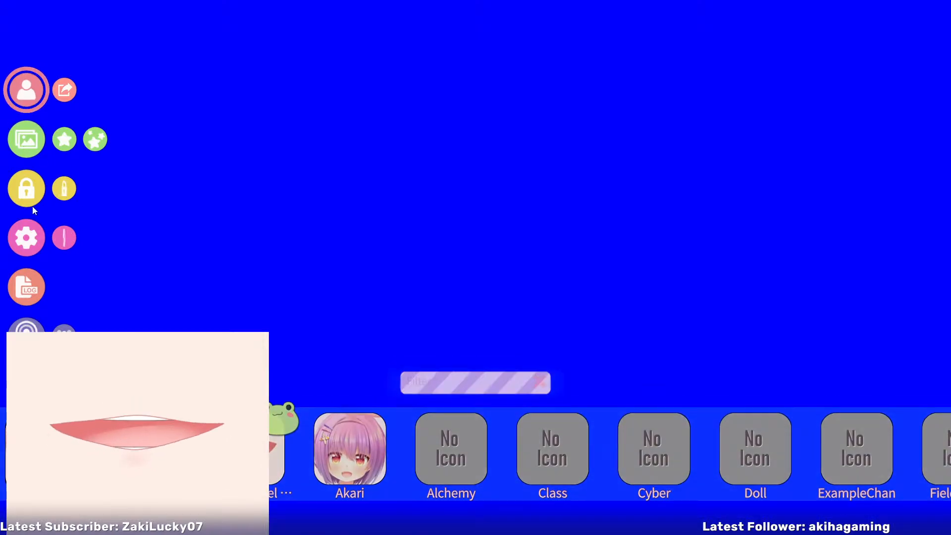
# Examine the Advanced Lipsync settings and the example model's Silence, Phoneme A and Mouth Open parameter mappings
pyautogui.click(28, 247)
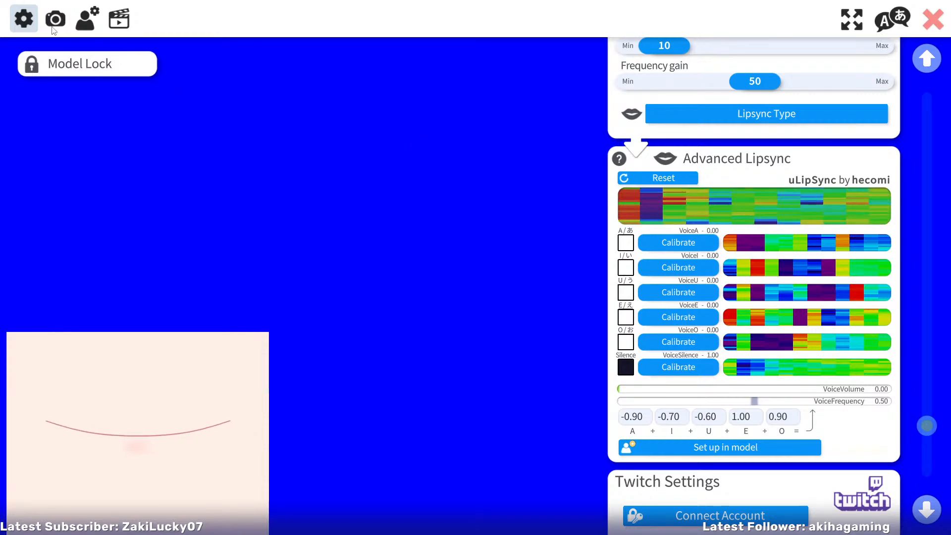
pyautogui.click(87, 19)
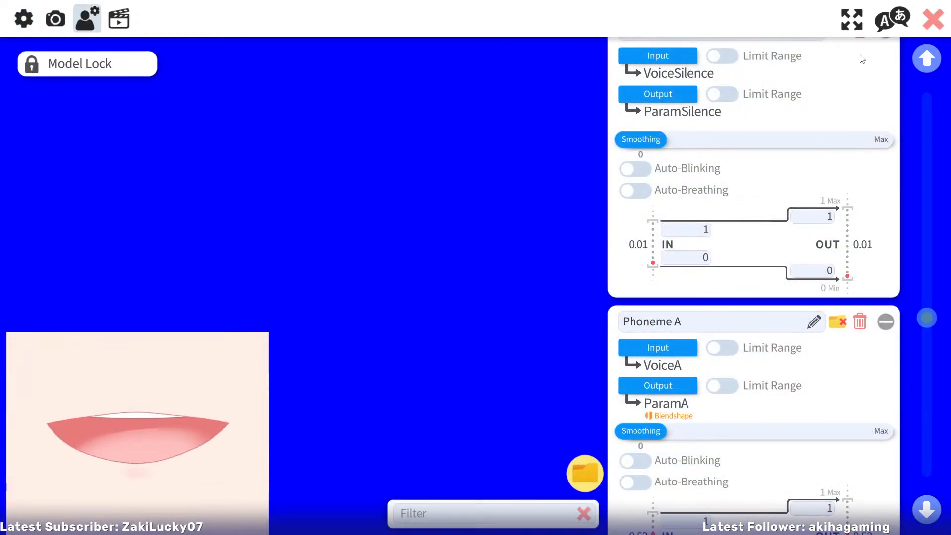
pyautogui.moveTo(932, 313); pyautogui.dragTo(941, 239)
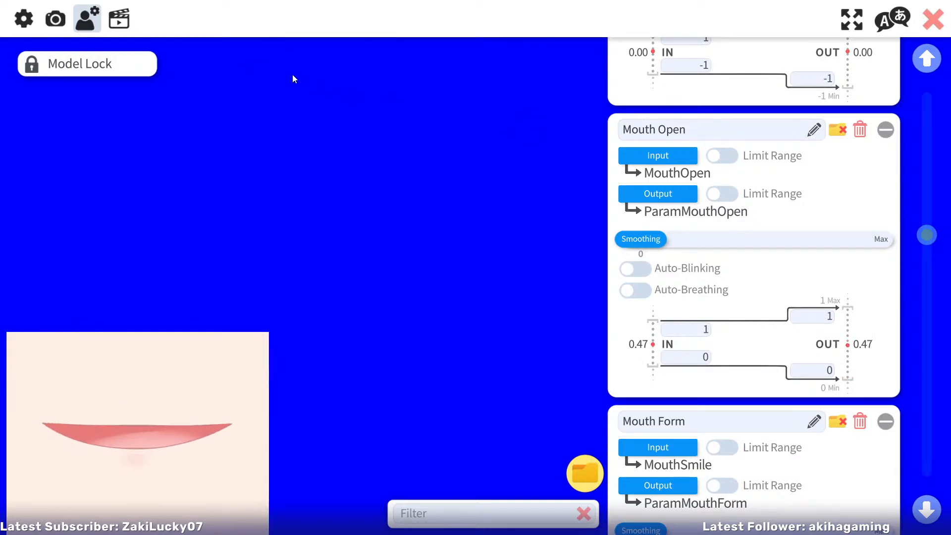
pyautogui.click(18, 23)
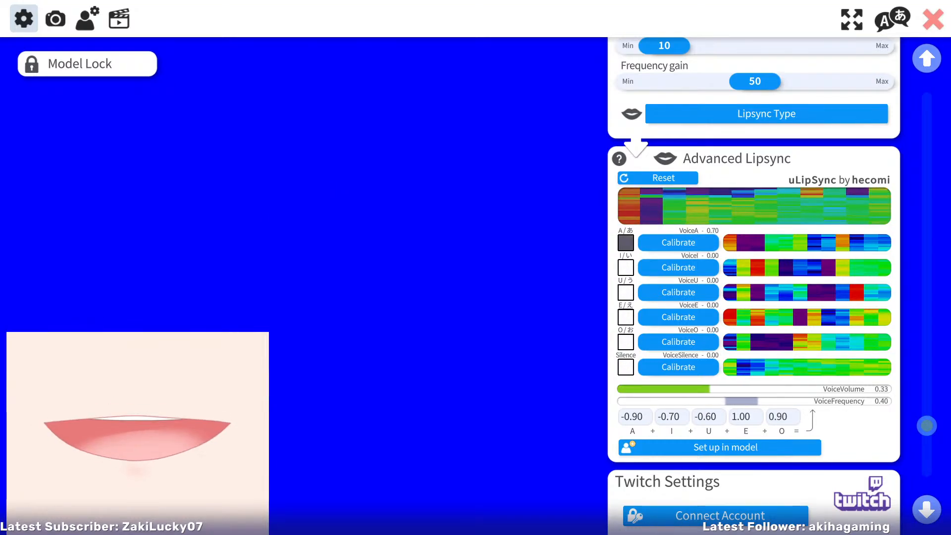
# Switch back to DragonLunarModel in Live2D Cubism Editor and bring up UpperLip's MouthMotion parameters, centring the mouth in view
pyautogui.hotkey('alt', 'Tab')
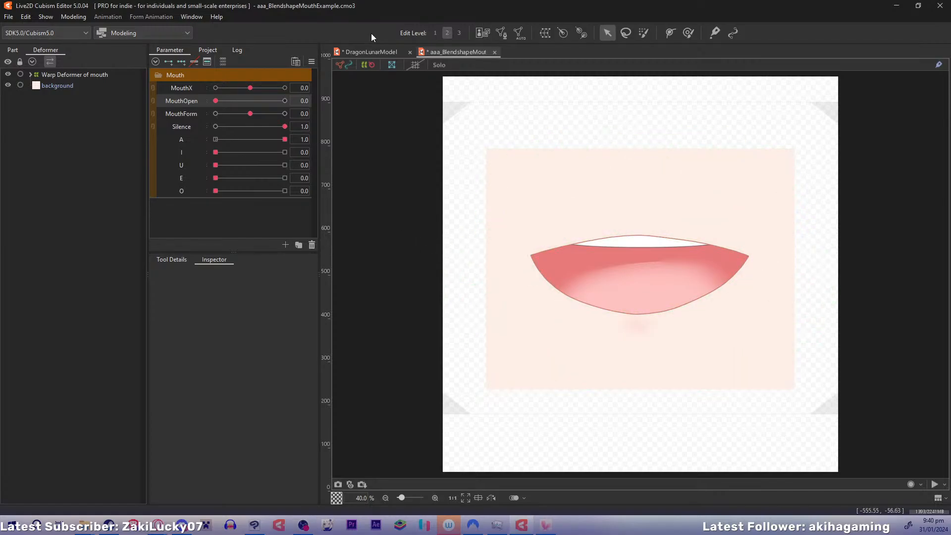
pyautogui.click(367, 50)
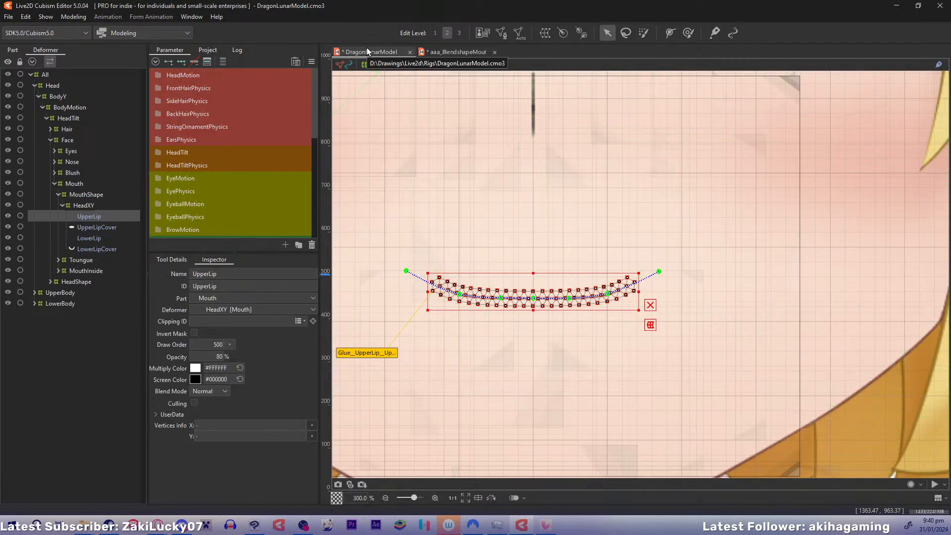
pyautogui.moveTo(456, 287); pyautogui.dragTo(551, 294)
pyautogui.moveTo(541, 244); pyautogui.dragTo(451, 268)
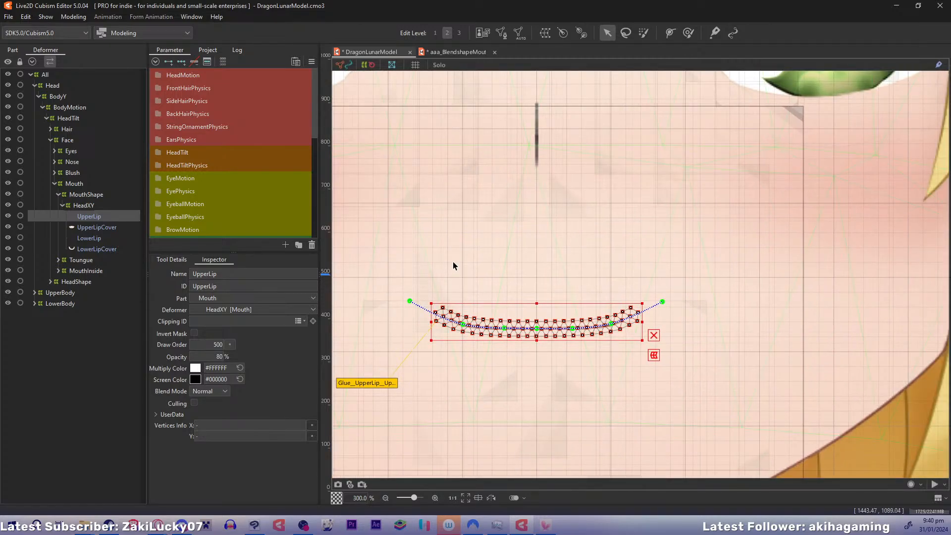
pyautogui.moveTo(315, 96); pyautogui.dragTo(320, 165)
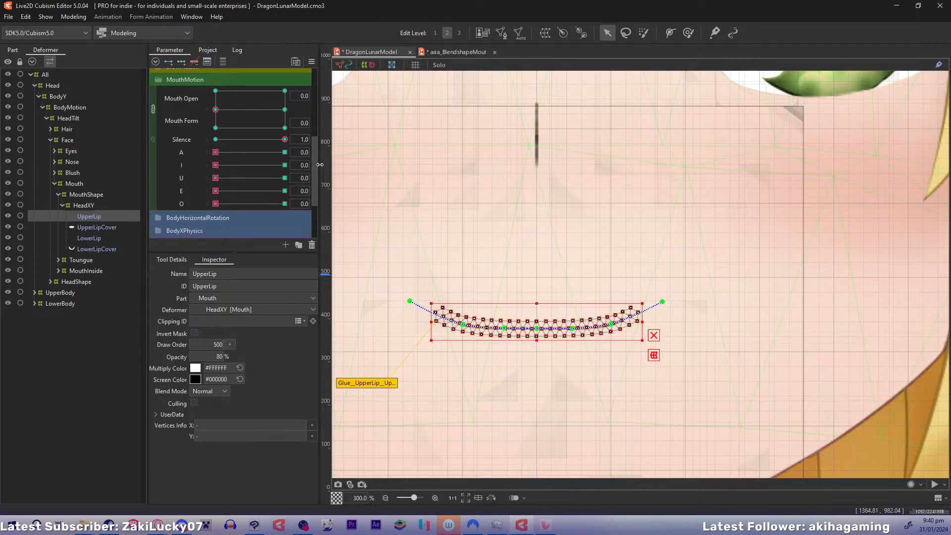
# Set the A blendshape parameter to 1.0 for editing UpperLip, keeping Silence at 1.0 and Mouth Open at 0.0
pyautogui.moveTo(494, 246); pyautogui.dragTo(516, 247)
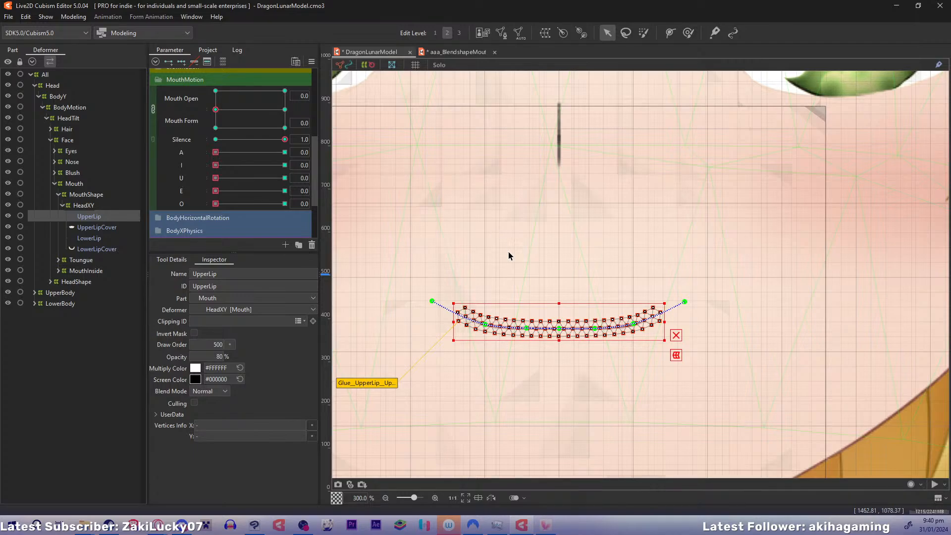
pyautogui.moveTo(509, 252); pyautogui.dragTo(521, 231)
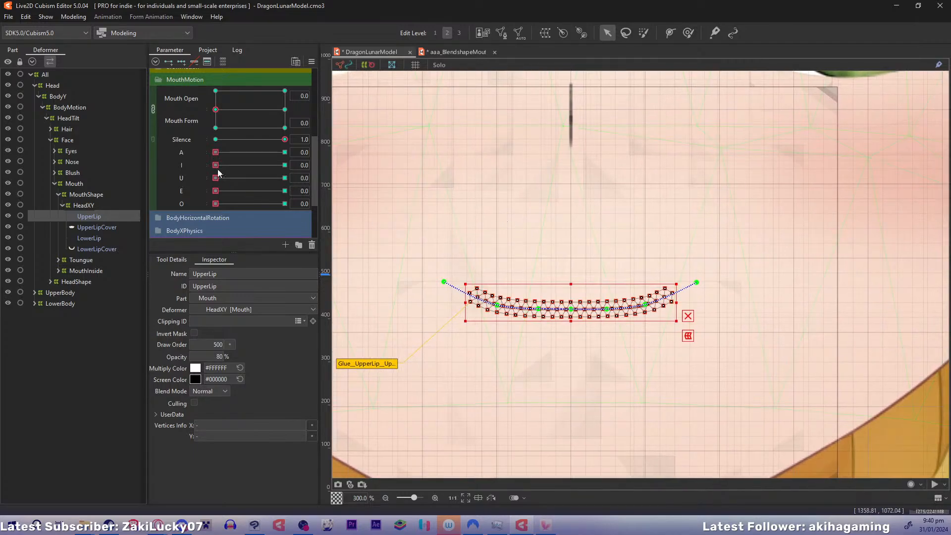
pyautogui.moveTo(215, 156); pyautogui.dragTo(285, 153)
pyautogui.moveTo(674, 236); pyautogui.dragTo(662, 198)
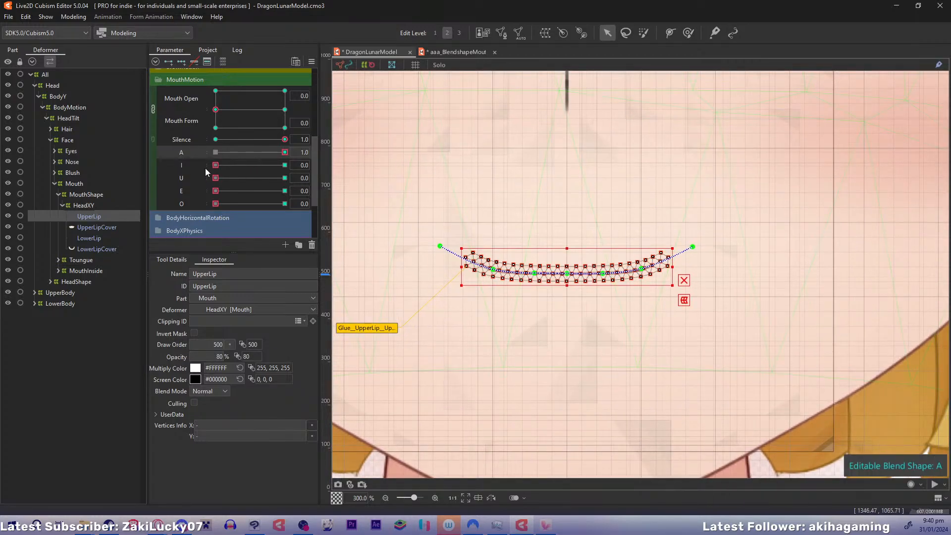
pyautogui.click(567, 274)
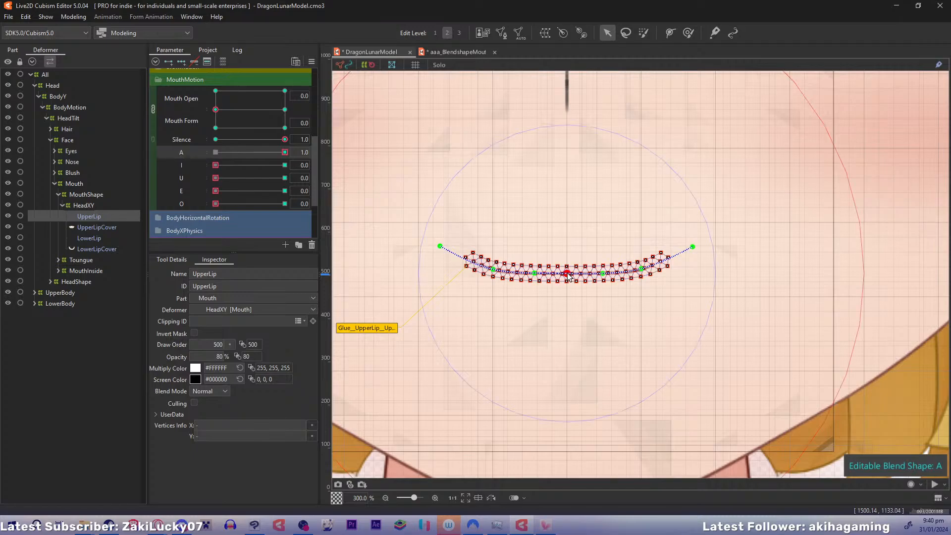
pyautogui.moveTo(568, 277); pyautogui.dragTo(568, 238)
pyautogui.moveTo(535, 271); pyautogui.dragTo(530, 229)
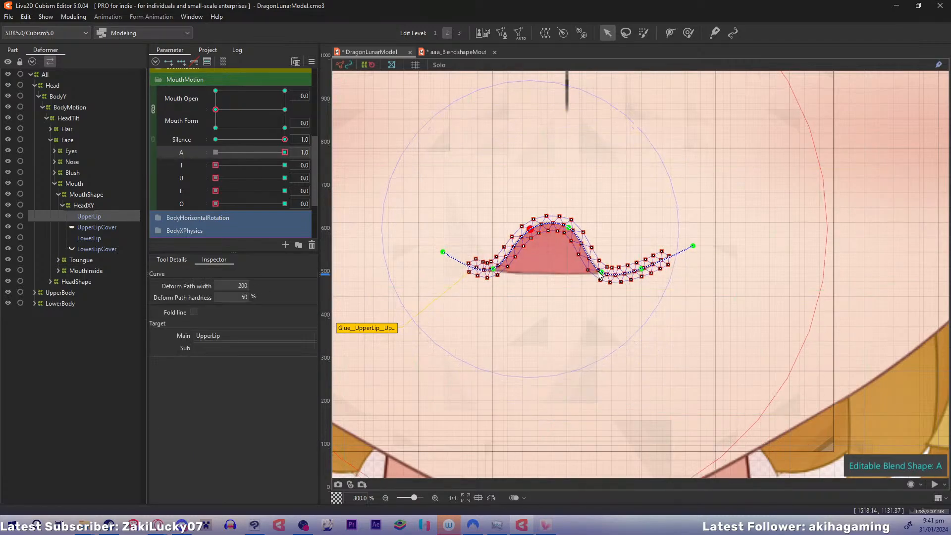
pyautogui.moveTo(601, 272); pyautogui.dragTo(606, 233)
pyautogui.moveTo(493, 268); pyautogui.dragTo(491, 246)
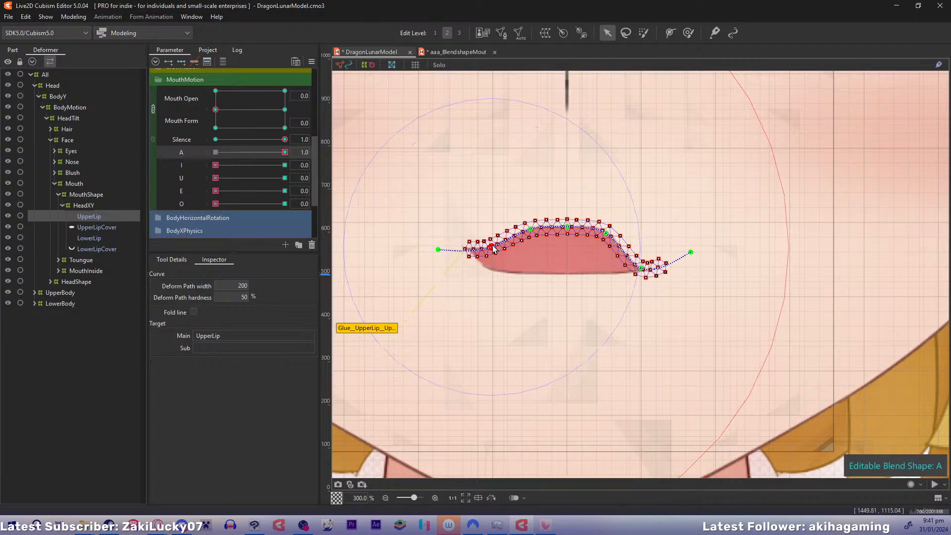
pyautogui.click(531, 229)
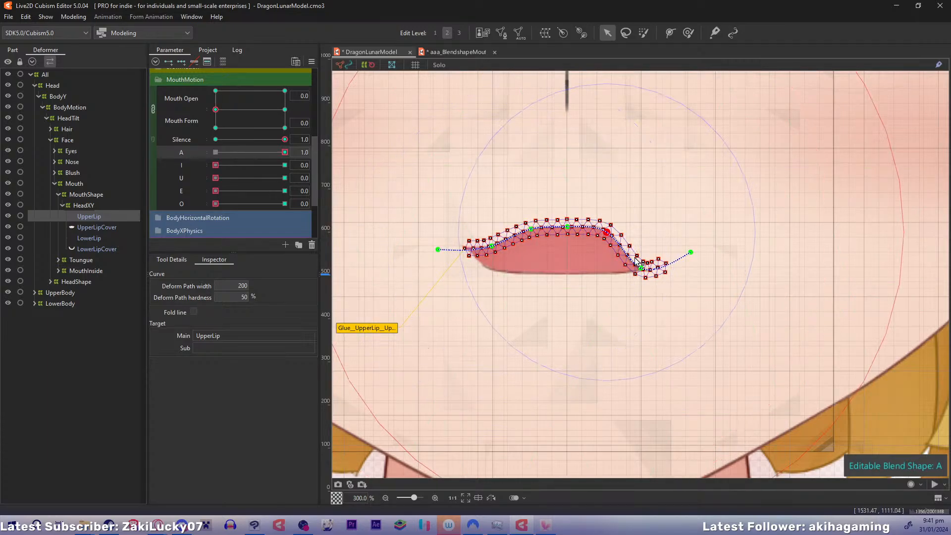
pyautogui.moveTo(641, 269); pyautogui.dragTo(649, 247)
pyautogui.hotkey('ctrl', 'z')
pyautogui.hotkey('ctrl', 'z')
pyautogui.hotkey('ctrl', 'z')
pyautogui.hotkey('ctrl', 'z')
pyautogui.hotkey('ctrl', 'z')
pyautogui.hotkey('ctrl', 'z')
pyautogui.hotkey('ctrl', 'z')
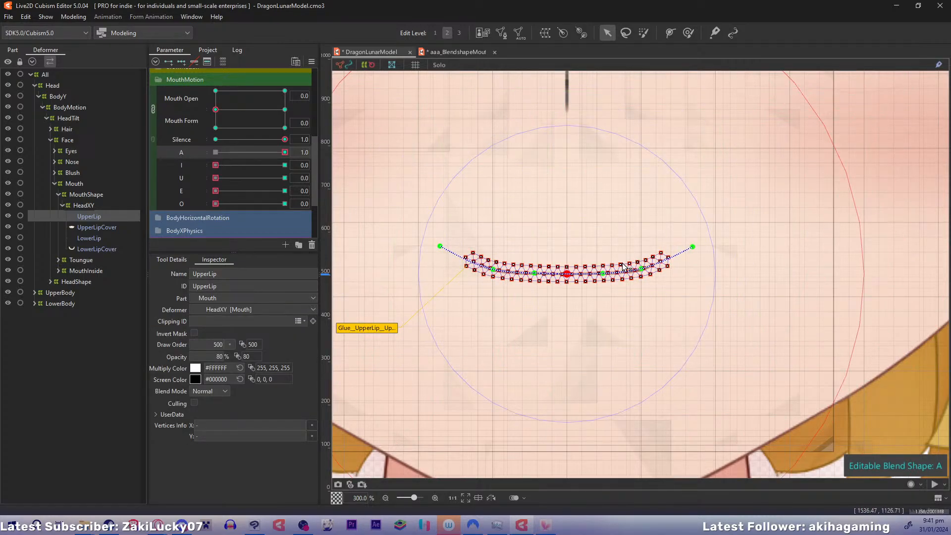
# At A 1.0, raise UpperLip's inner deform-path points slightly and pull both end points down to form a shallow arch
pyautogui.moveTo(799, 340)
pyautogui.mouseDown()
pyautogui.moveTo(603, 388)
pyautogui.moveTo(852, 343)
pyautogui.moveTo(828, 303)
pyautogui.moveTo(800, 342)
pyautogui.mouseUp()
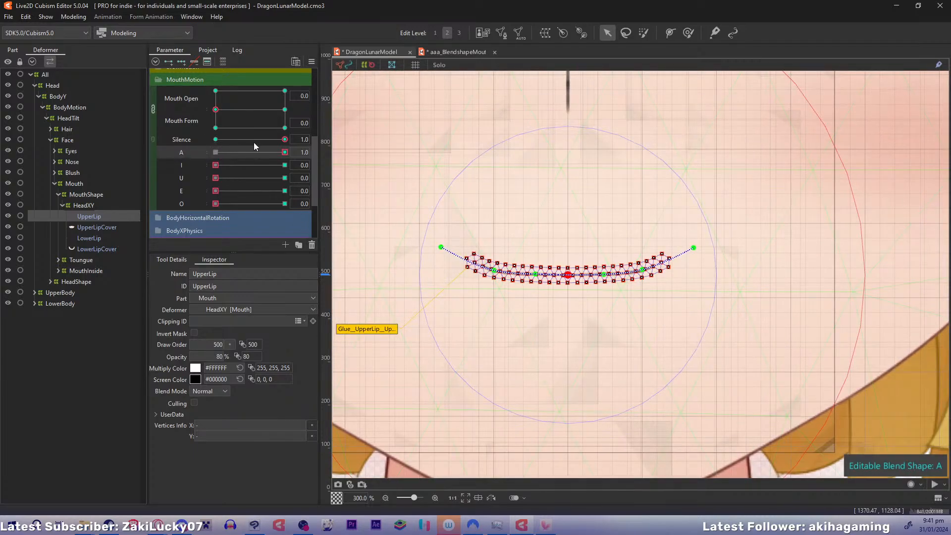
pyautogui.moveTo(491, 307); pyautogui.dragTo(471, 289)
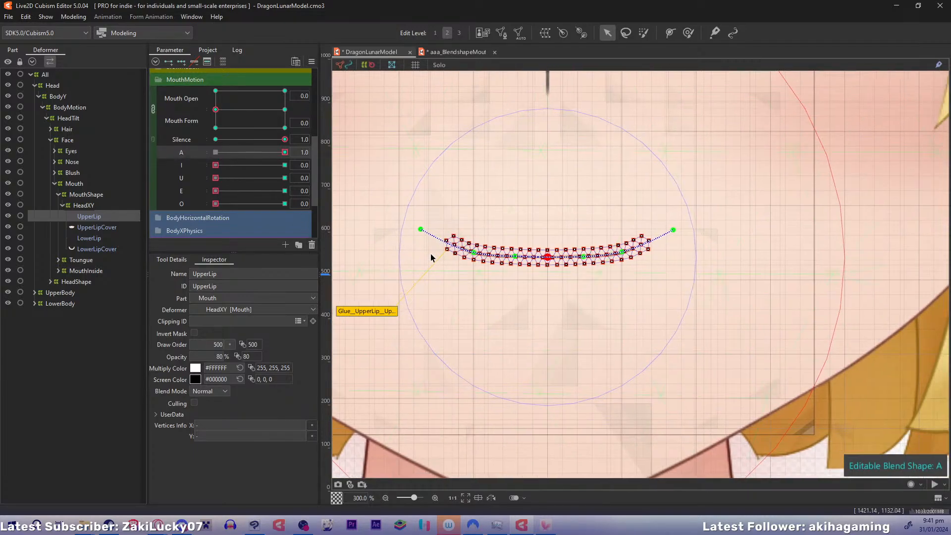
pyautogui.moveTo(547, 257); pyautogui.dragTo(515, 246)
pyautogui.moveTo(584, 256); pyautogui.dragTo(583, 248)
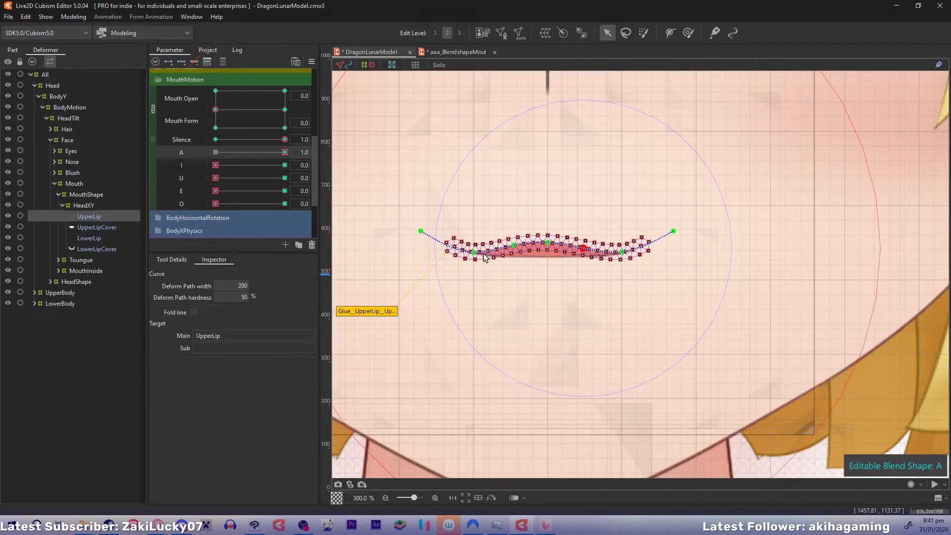
pyautogui.moveTo(474, 253); pyautogui.dragTo(512, 243)
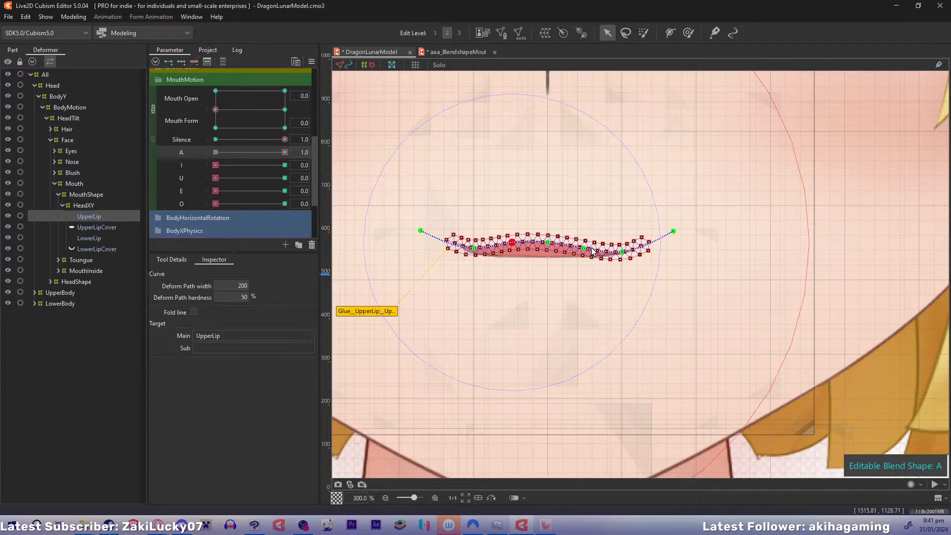
pyautogui.moveTo(584, 248); pyautogui.dragTo(667, 280)
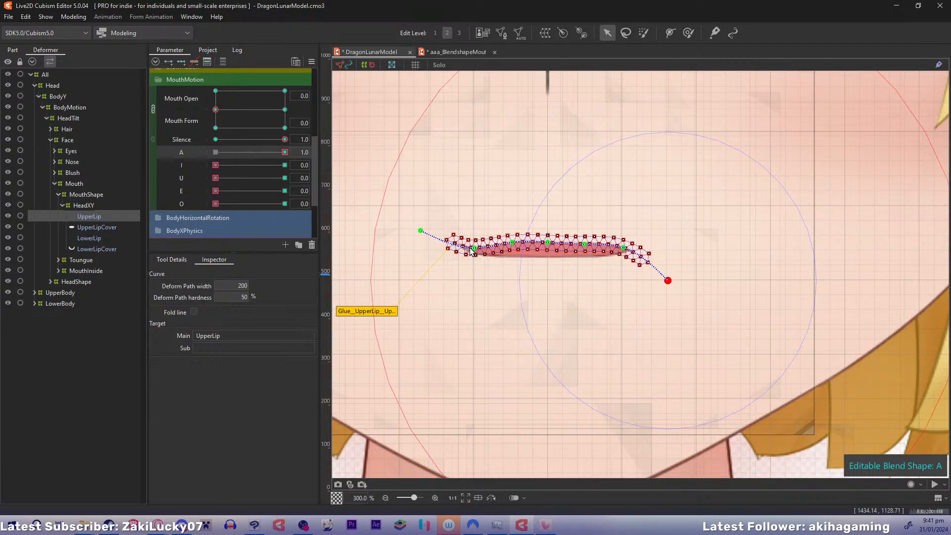
pyautogui.moveTo(471, 252); pyautogui.dragTo(471, 248)
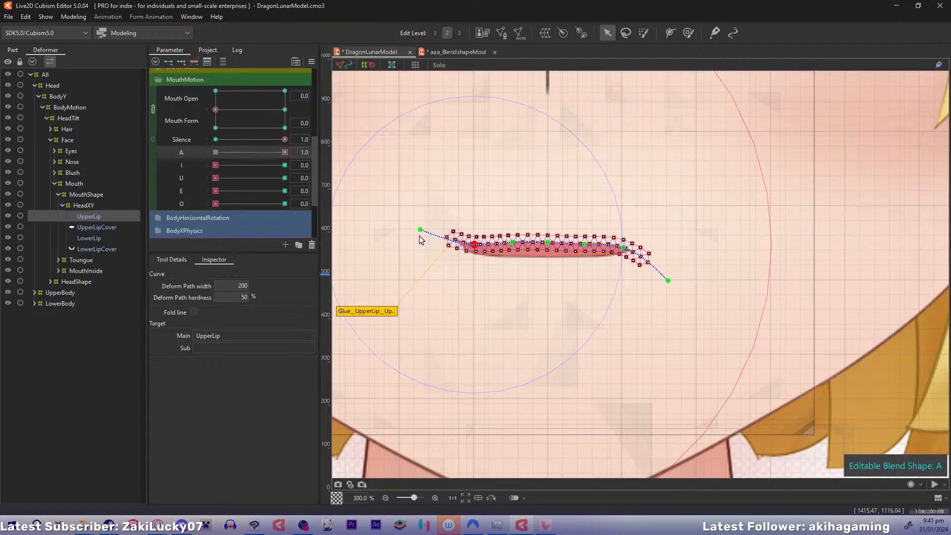
pyautogui.moveTo(420, 230); pyautogui.dragTo(436, 285)
# Refine UpperLip's deform-path points into a smooth, symmetrical arch whose two corners curve downward evenly
pyautogui.click(548, 242)
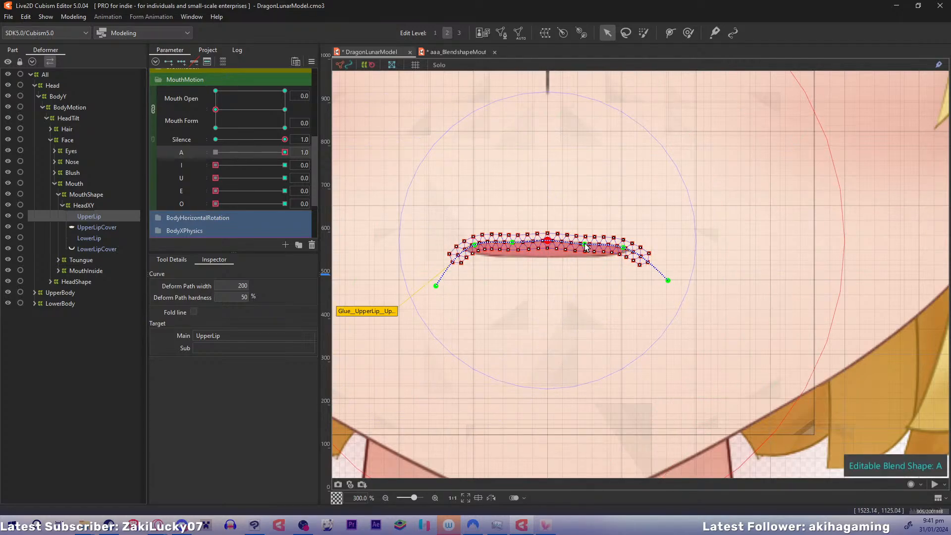
pyautogui.click(512, 242)
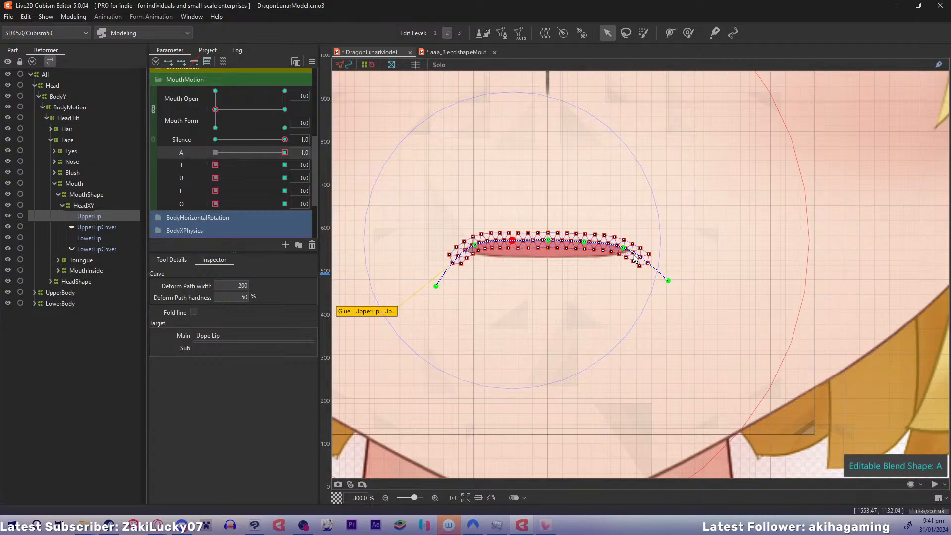
pyautogui.moveTo(667, 281); pyautogui.dragTo(660, 292)
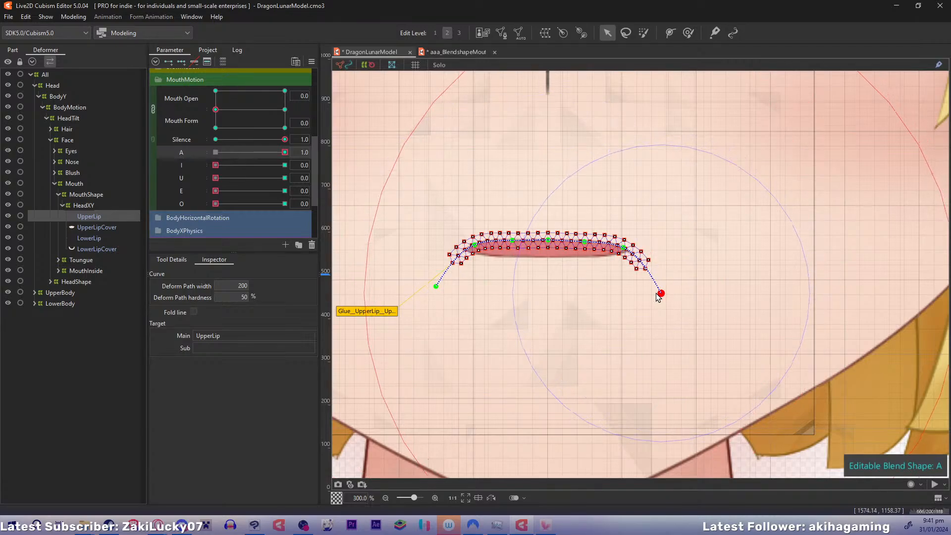
pyautogui.click(623, 249)
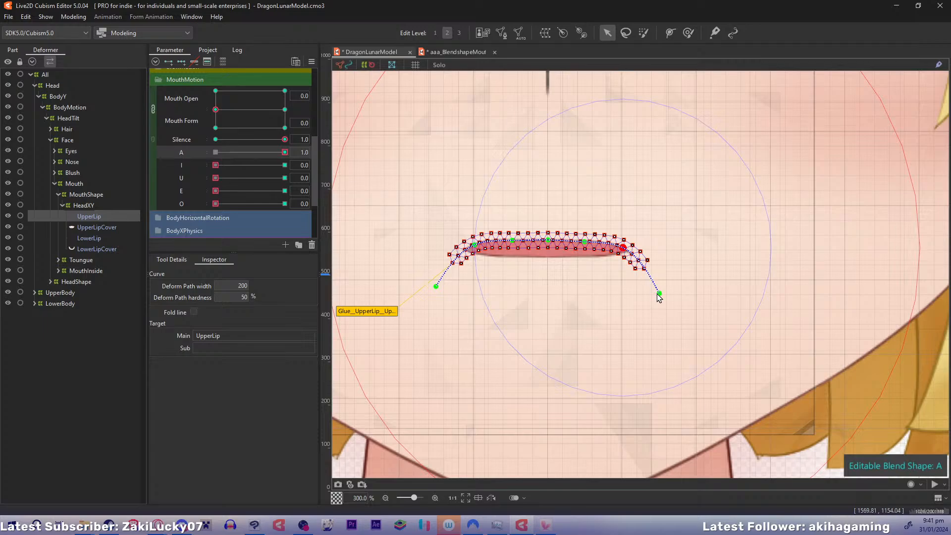
pyautogui.click(438, 288)
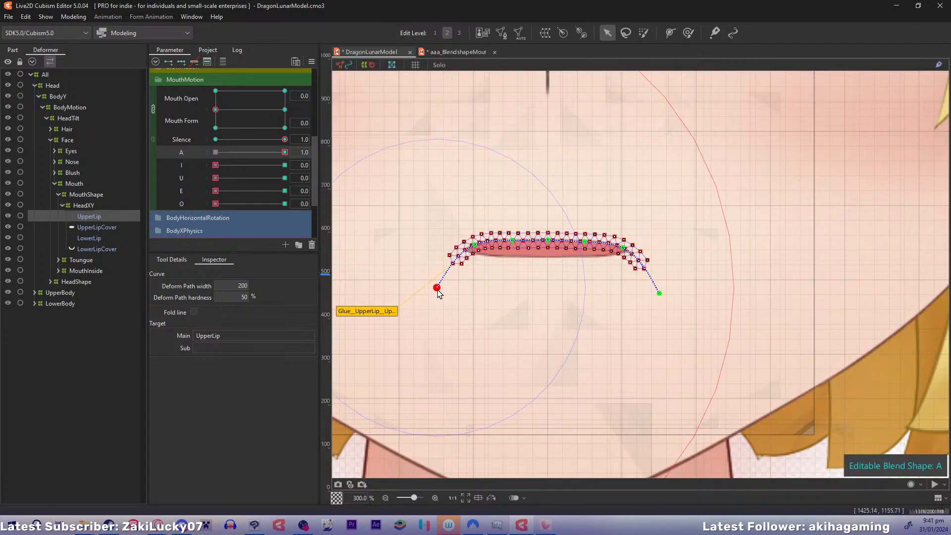
pyautogui.click(475, 248)
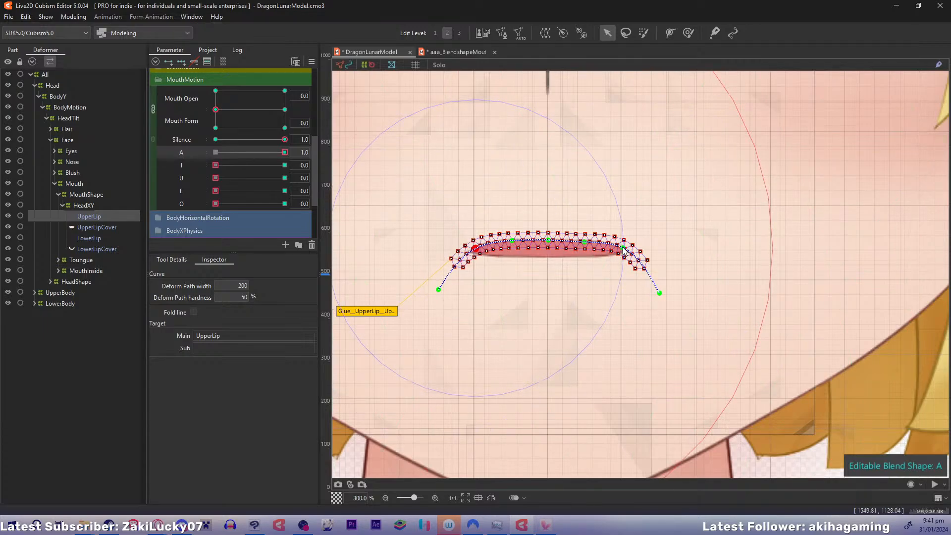
pyautogui.moveTo(623, 248); pyautogui.dragTo(619, 251)
pyautogui.click(474, 249)
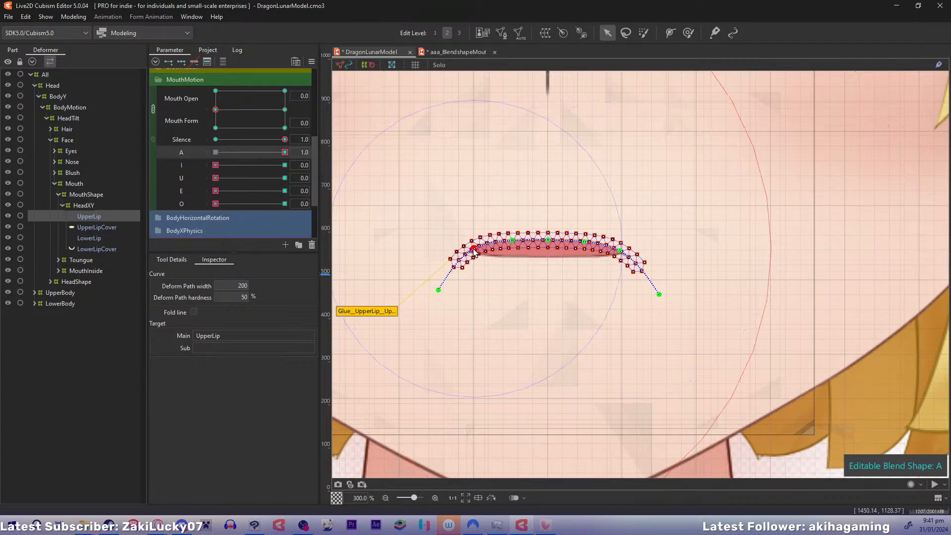
pyautogui.click(658, 294)
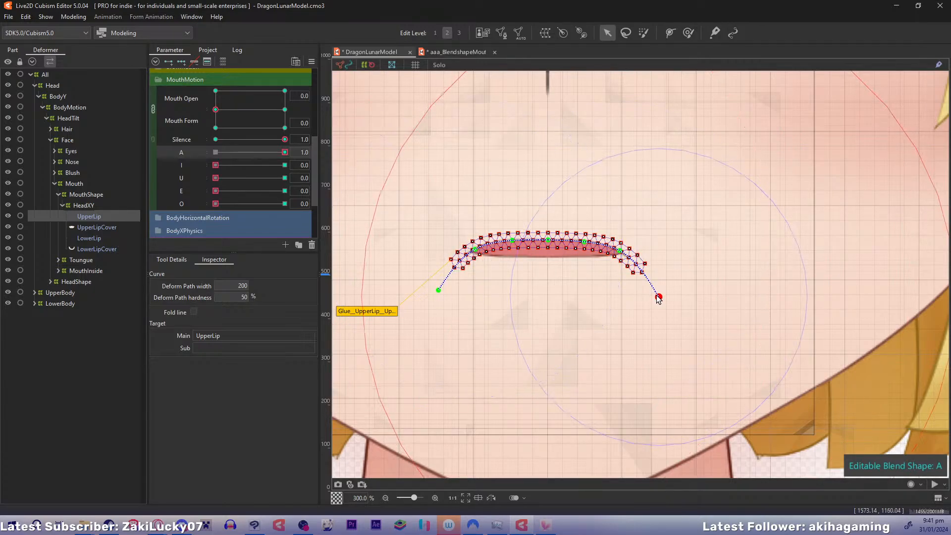
pyautogui.click(439, 291)
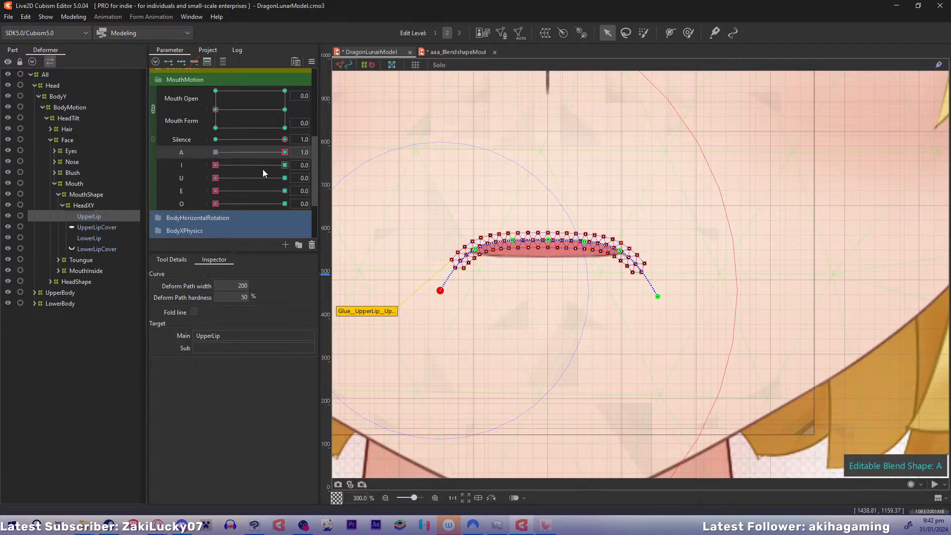
# Unlink Mouth Open from Mouth Form and overlay a reference snapshot of the mouth at Mouth Open 1.0
pyautogui.hotkey('ctrl', 'd')
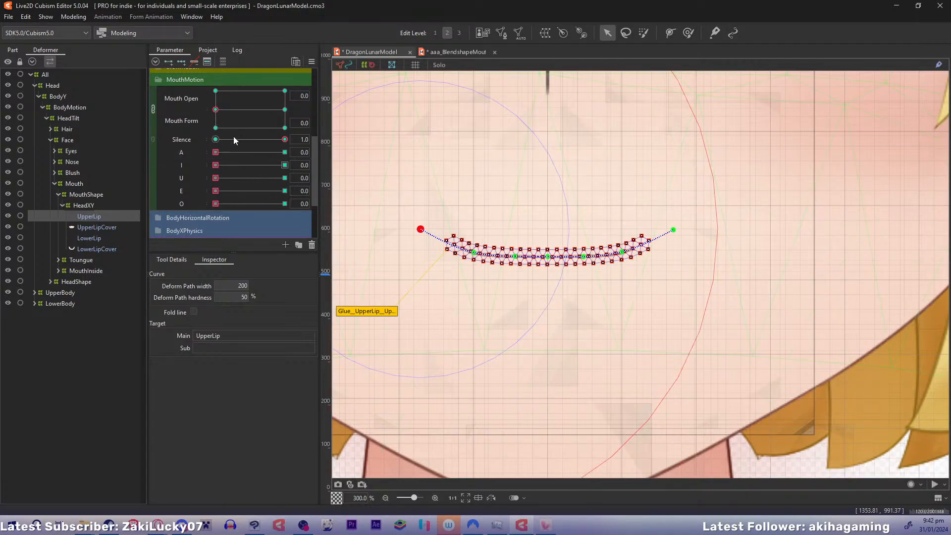
pyautogui.click(153, 109)
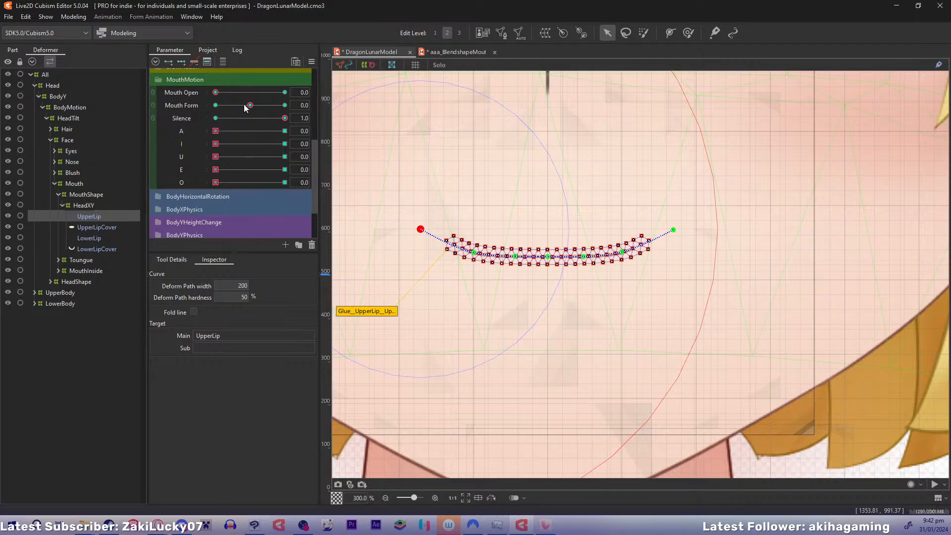
pyautogui.moveTo(216, 94); pyautogui.dragTo(389, 99)
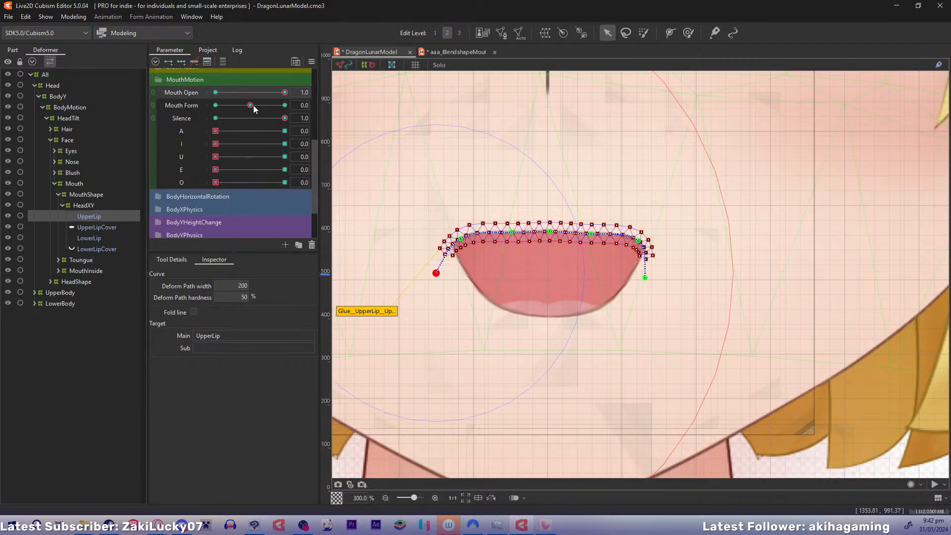
pyautogui.moveTo(254, 105); pyautogui.dragTo(300, 127)
pyautogui.hotkey('ctrl', 'r')
pyautogui.click(215, 93)
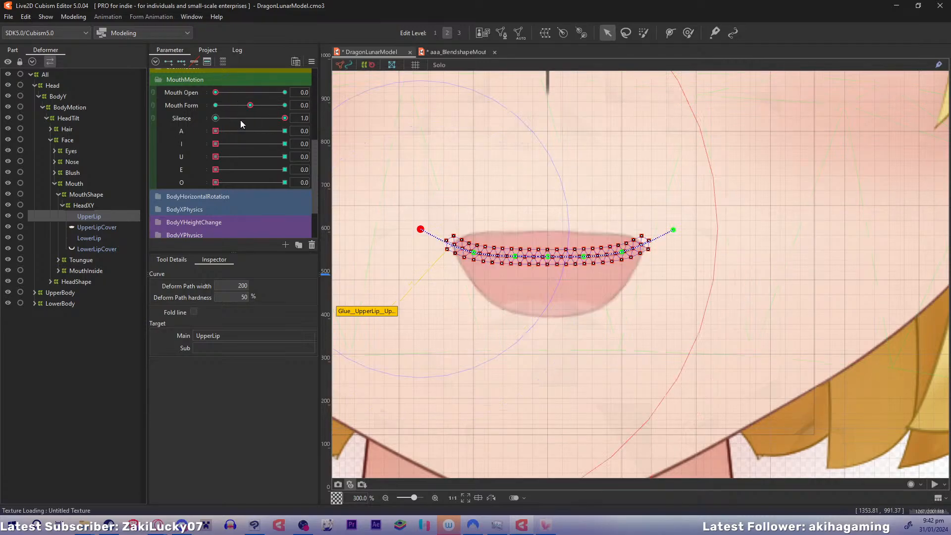
# With A at 1.0, lower LowerLip and bend its deform path into a rounded bowl, following the open-mouth snapshot
pyautogui.moveTo(216, 130); pyautogui.dragTo(297, 131)
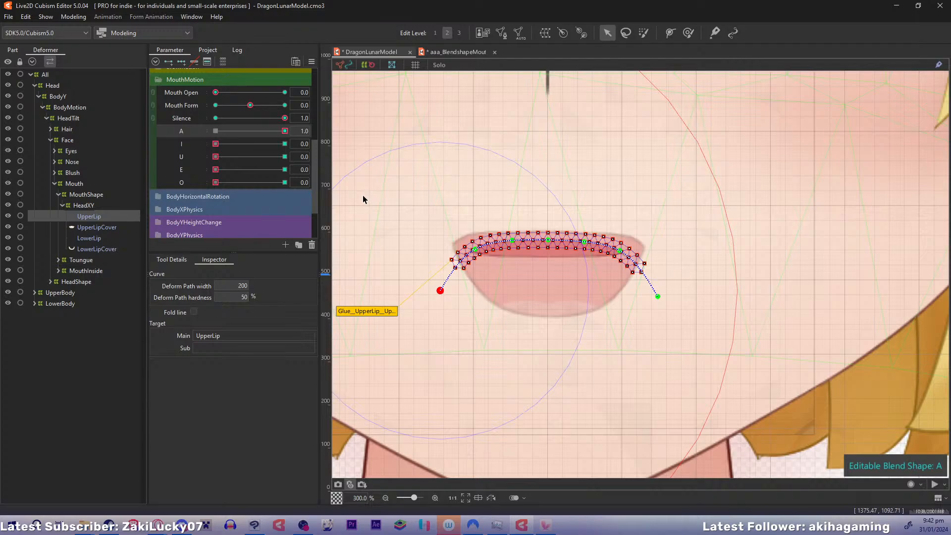
pyautogui.click(87, 238)
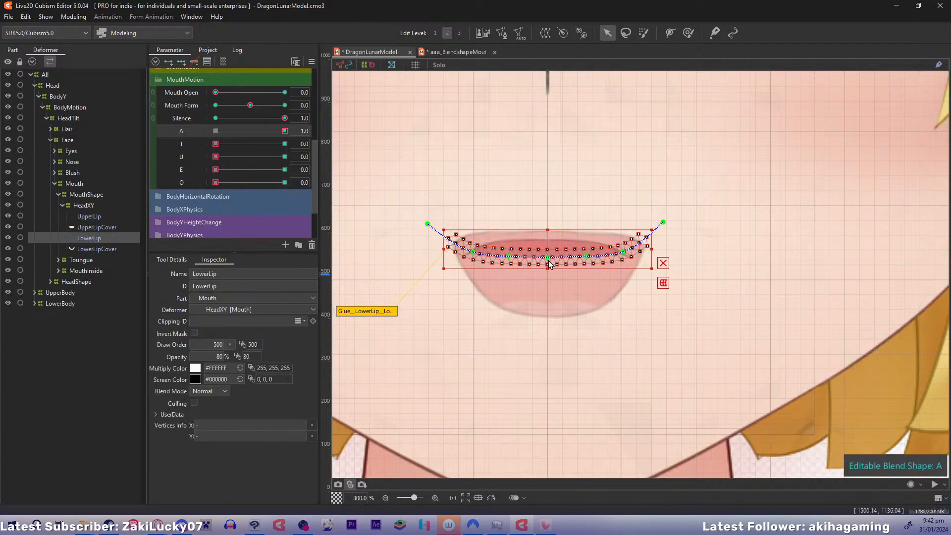
pyautogui.moveTo(548, 256); pyautogui.dragTo(548, 302)
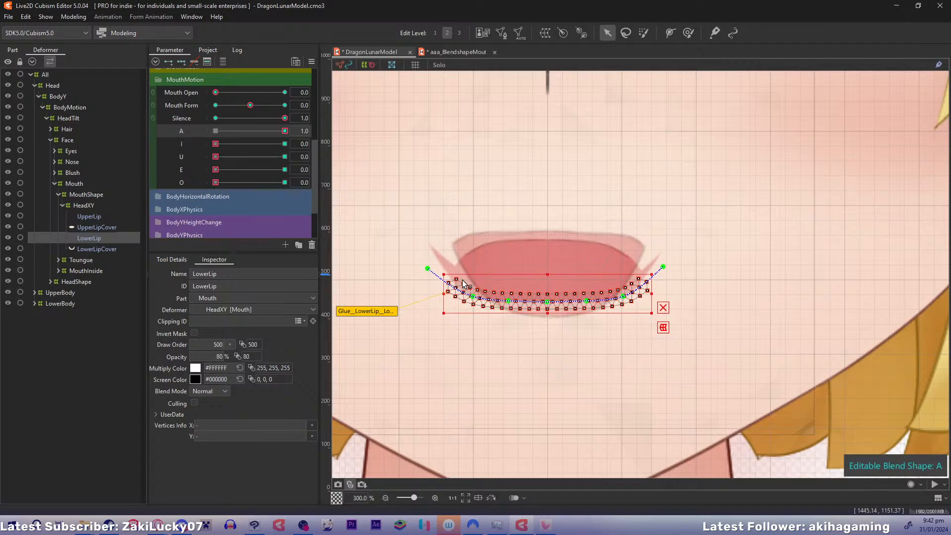
pyautogui.moveTo(428, 269); pyautogui.dragTo(462, 223)
pyautogui.moveTo(474, 296); pyautogui.dragTo(587, 311)
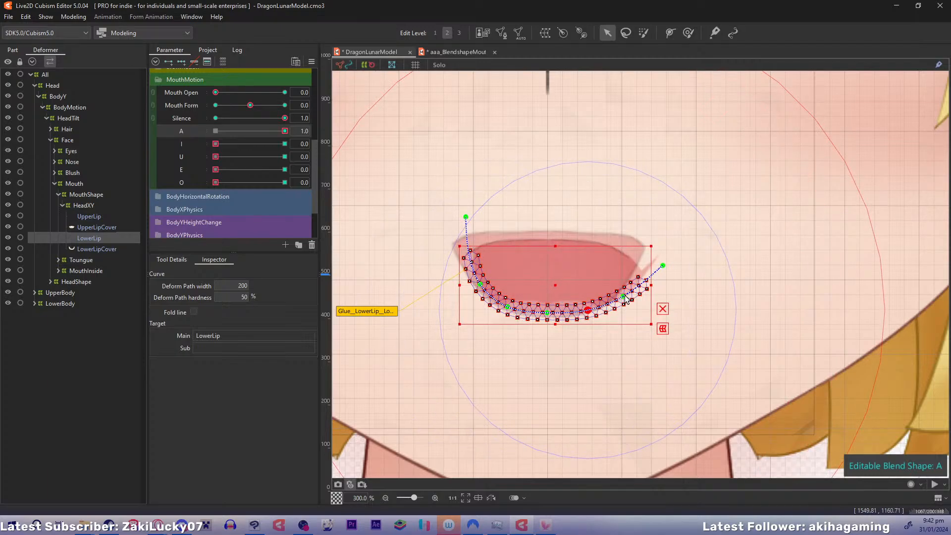
pyautogui.moveTo(662, 266); pyautogui.dragTo(629, 222)
pyautogui.moveTo(618, 289); pyautogui.dragTo(547, 314)
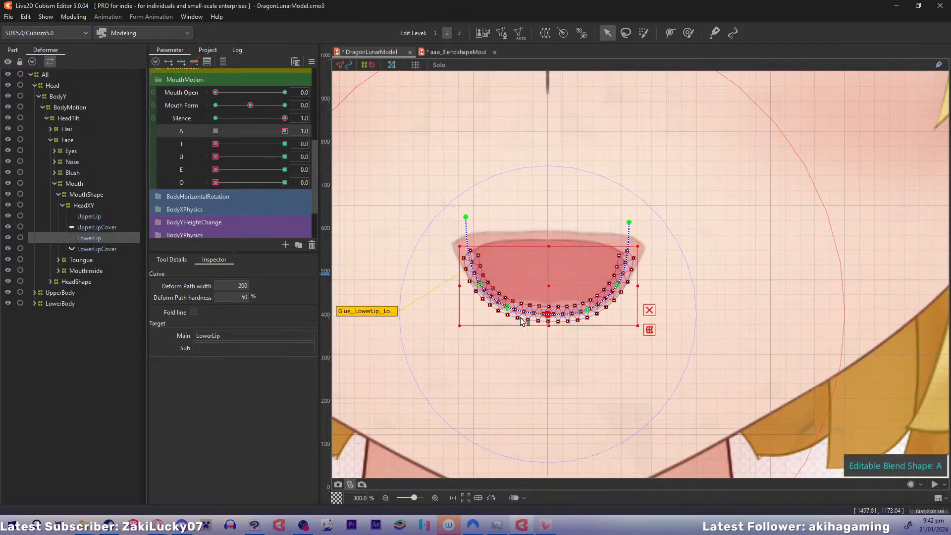
# Nudge LowerLip's left-side deform-path points outward to follow the open-mouth outline, and hide the reference snapshot
pyautogui.click(507, 307)
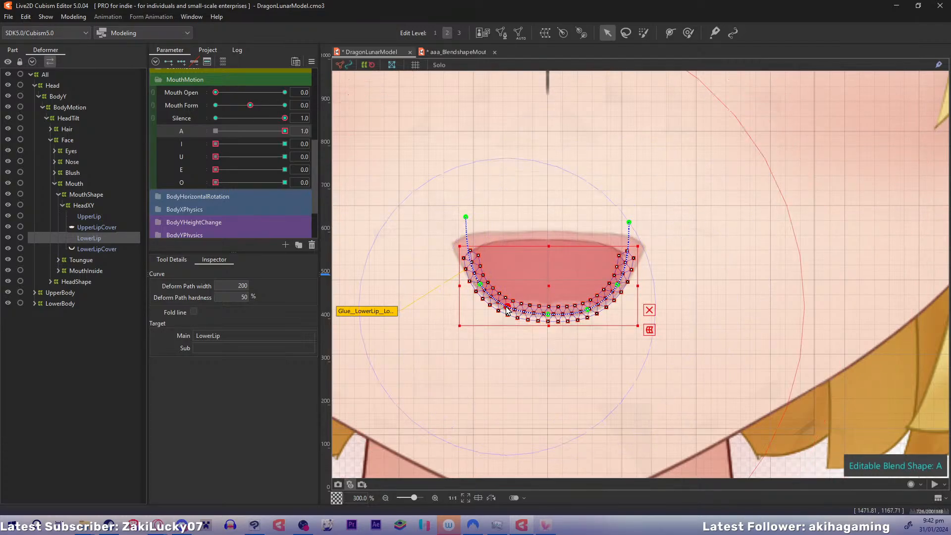
pyautogui.click(480, 285)
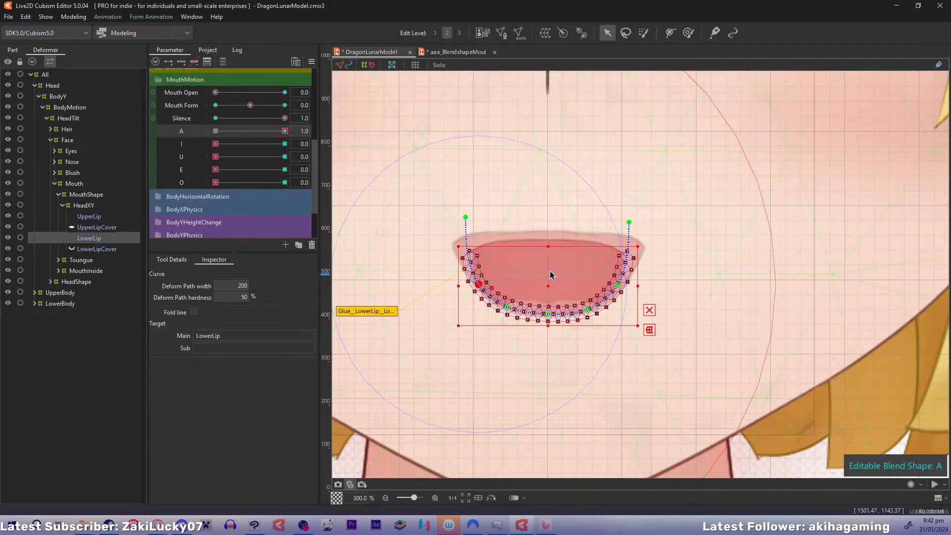
pyautogui.click(648, 312)
pyautogui.moveTo(478, 287); pyautogui.dragTo(475, 288)
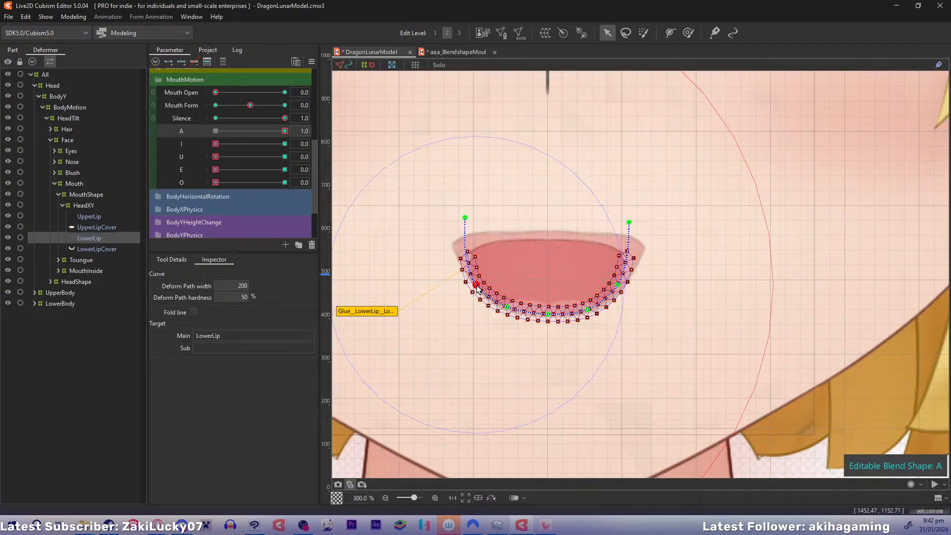
pyautogui.click(82, 206)
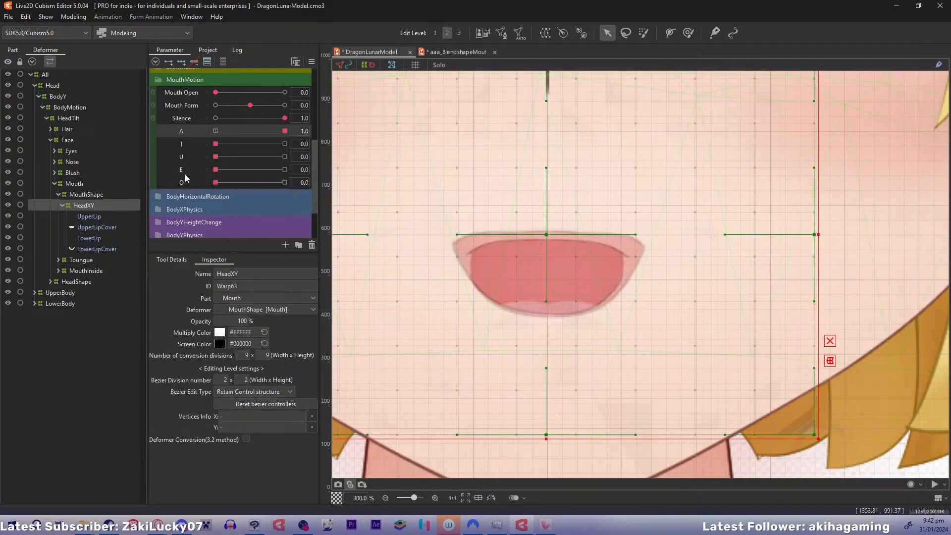
pyautogui.press('2')
# Raise LowerLip's two upper side points to meet the mouth corners and spread the lower side points outward for a fuller bowl
pyautogui.click(94, 238)
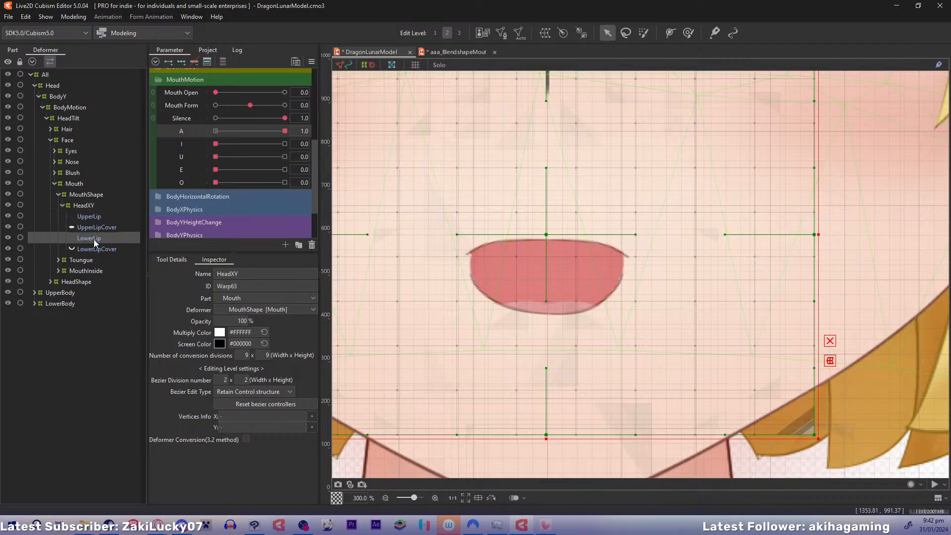
pyautogui.moveTo(470, 275); pyautogui.dragTo(470, 267)
pyautogui.moveTo(618, 285); pyautogui.dragTo(625, 264)
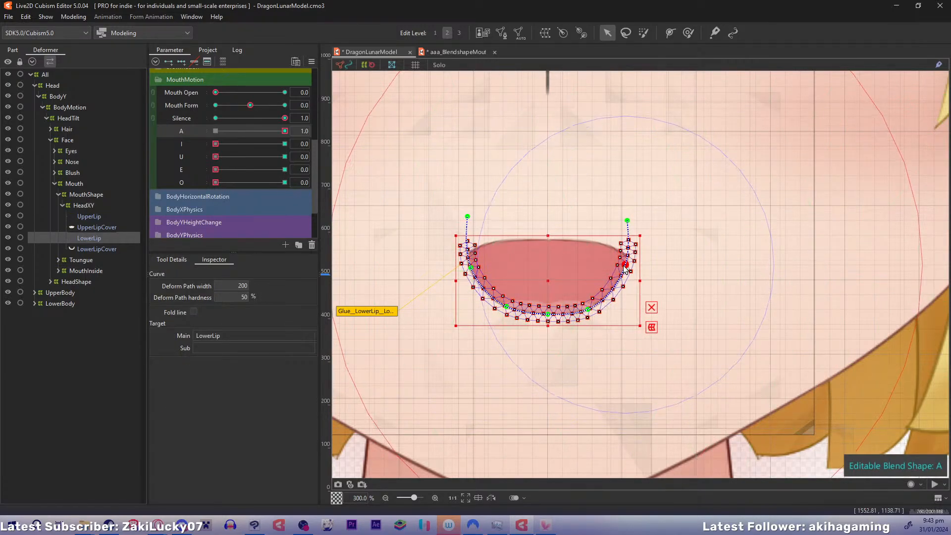
pyautogui.moveTo(588, 309); pyautogui.dragTo(600, 303)
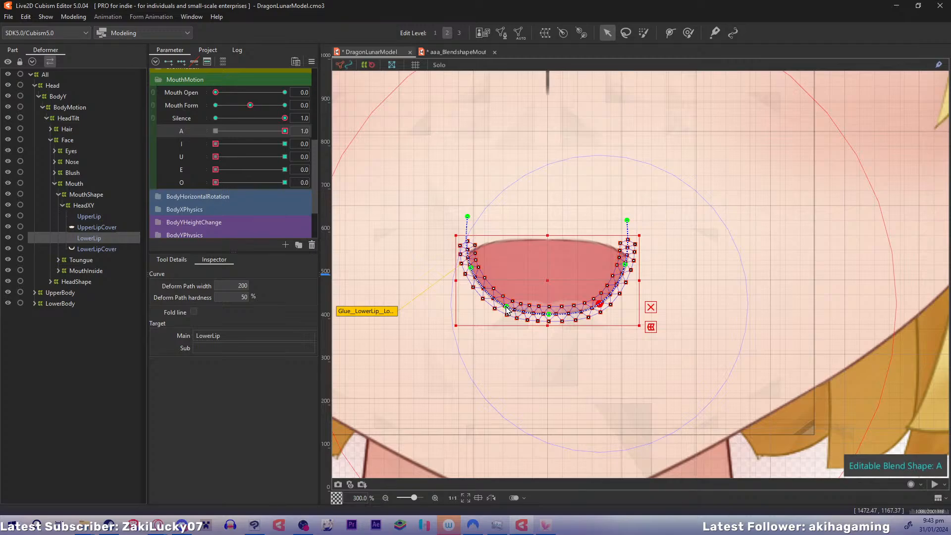
pyautogui.moveTo(505, 307); pyautogui.dragTo(498, 308)
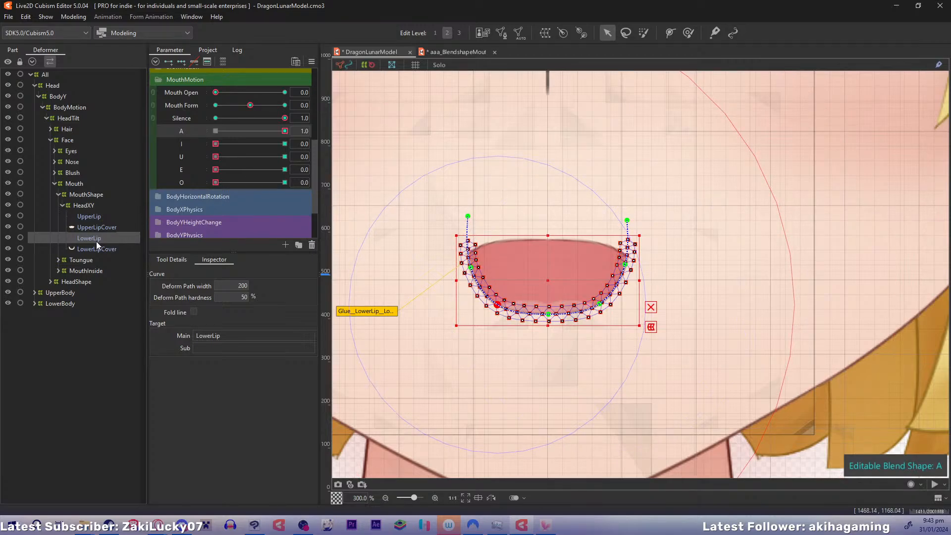
pyautogui.click(97, 204)
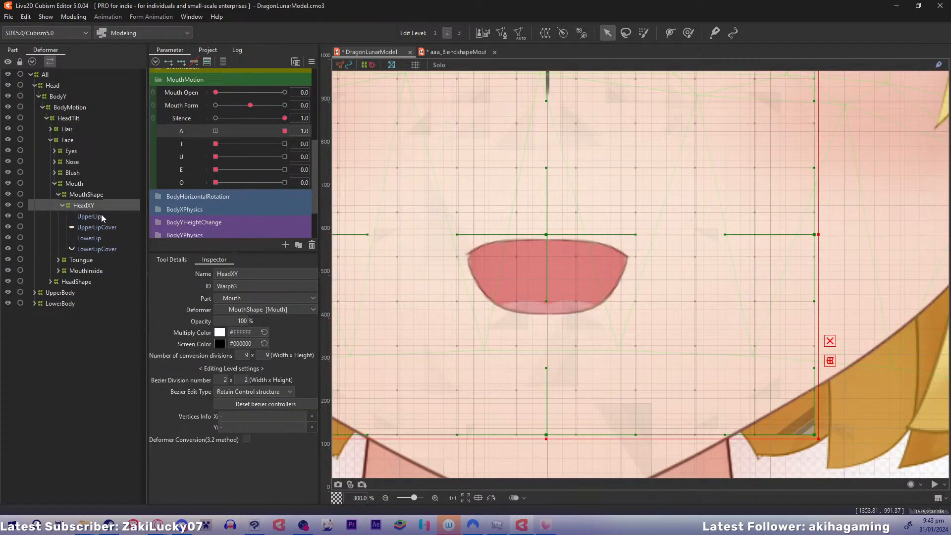
# Fine-tune UpperLip's left inner path points and align LowerLip's upper side and end points with the mouth corners
pyautogui.click(98, 218)
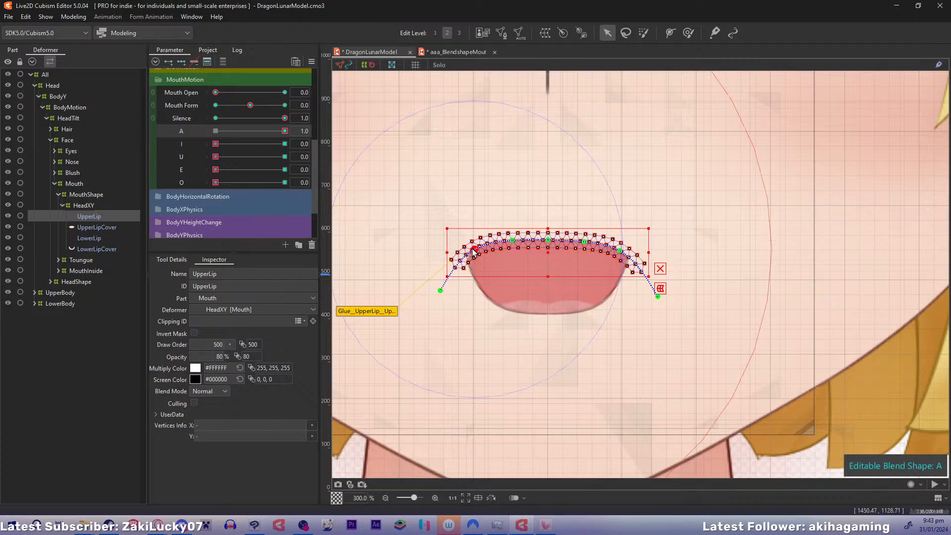
pyautogui.moveTo(473, 249); pyautogui.dragTo(509, 241)
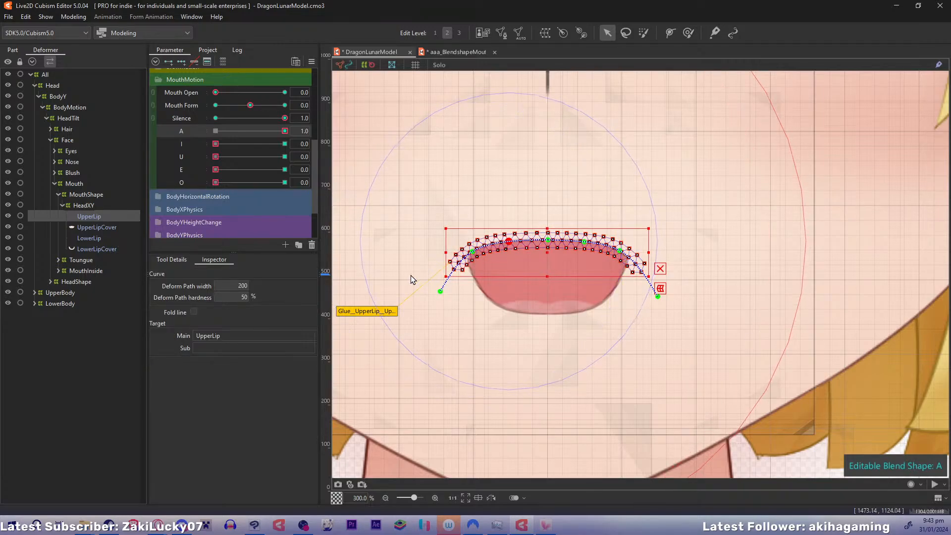
pyautogui.click(87, 240)
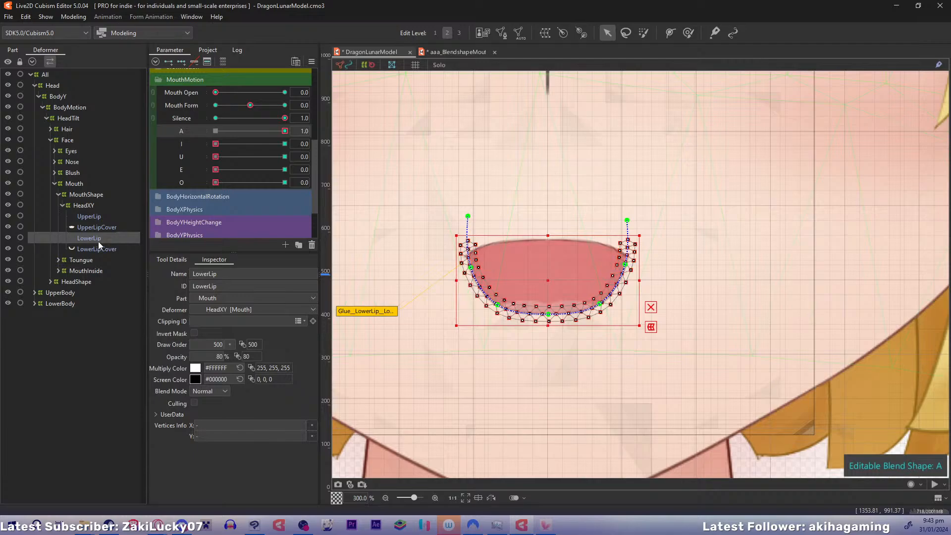
pyautogui.click(475, 267)
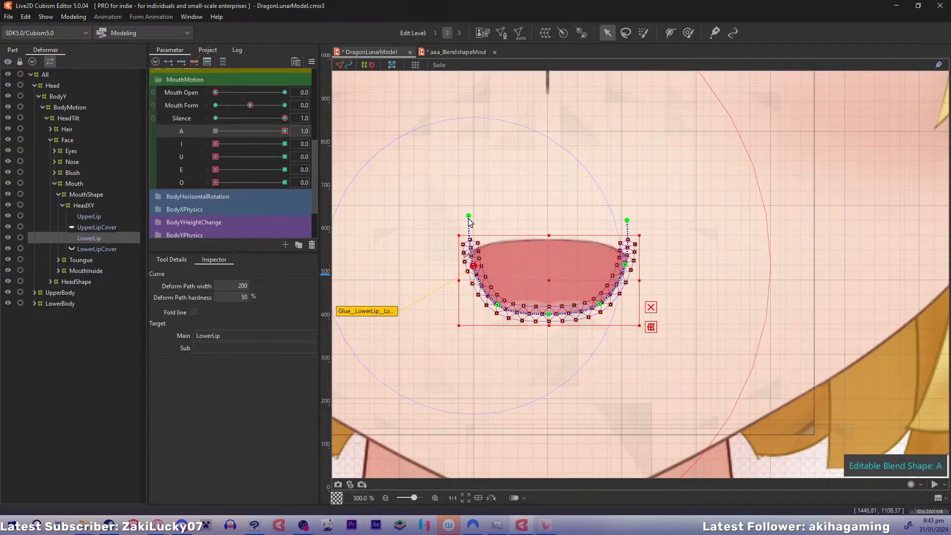
pyautogui.click(470, 216)
pyautogui.moveTo(474, 268); pyautogui.dragTo(469, 267)
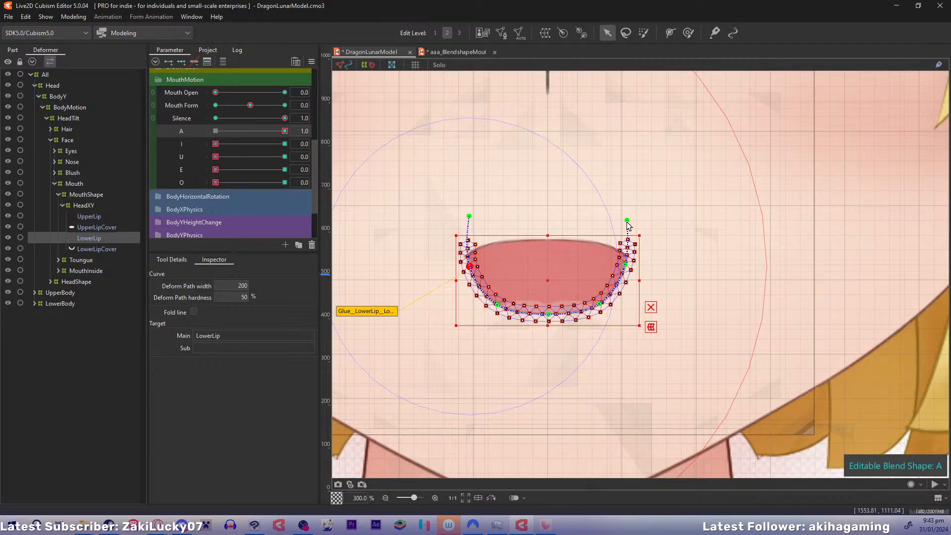
pyautogui.moveTo(627, 221); pyautogui.dragTo(631, 221)
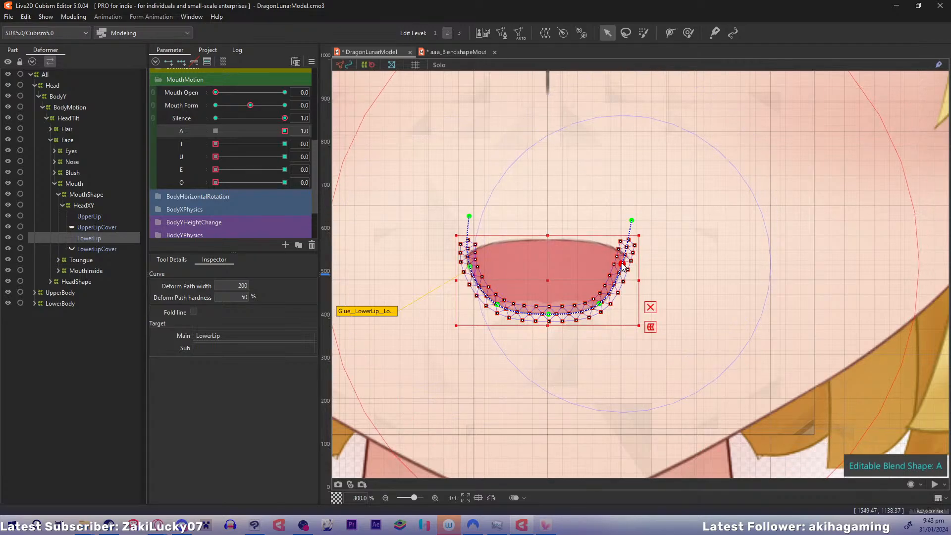
pyautogui.click(97, 206)
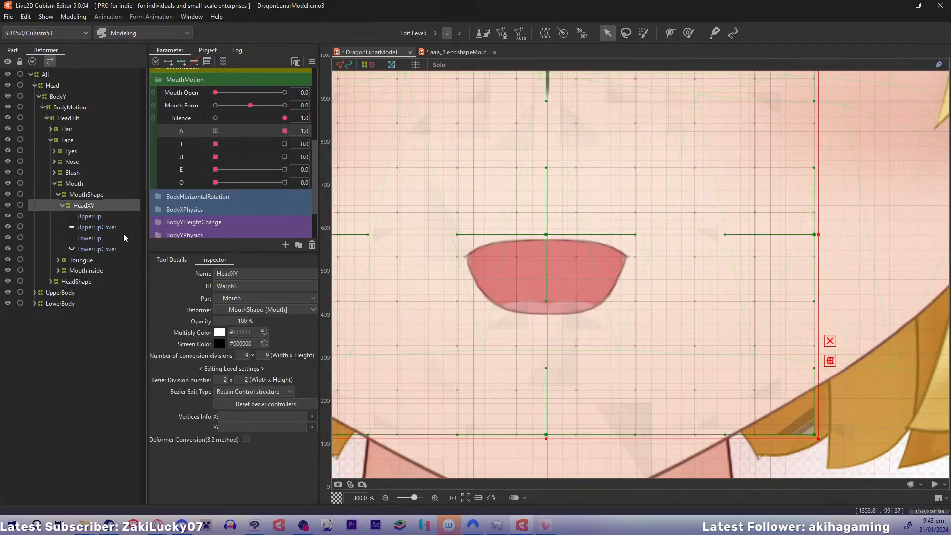
# With A at 0.0 and I at 1.0, raise the three middle deform-path points of UpperLip
pyautogui.click(102, 216)
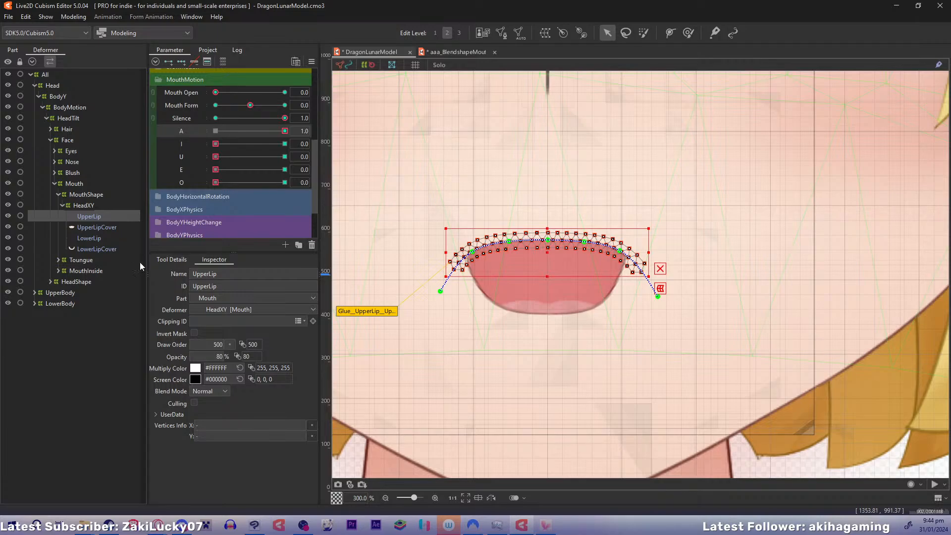
pyautogui.click(214, 144)
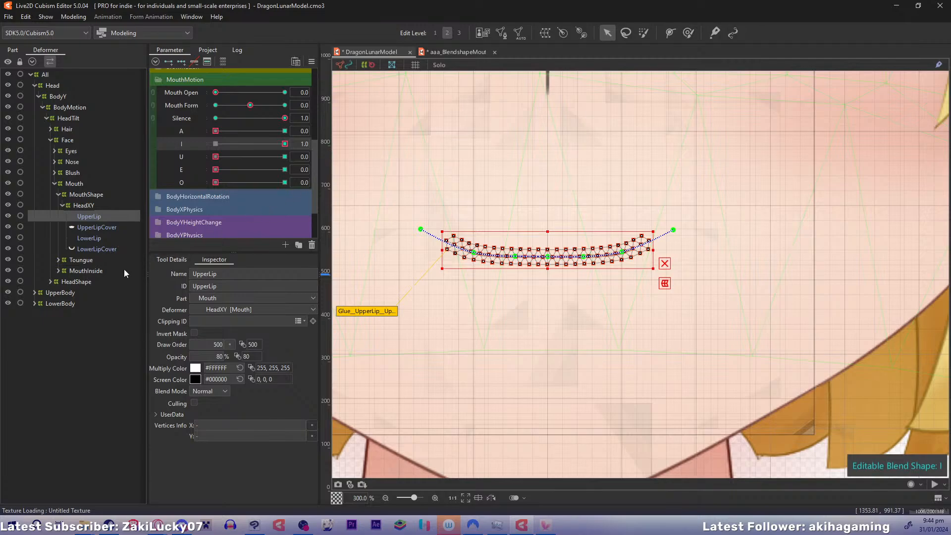
pyautogui.moveTo(502, 320); pyautogui.dragTo(438, 291)
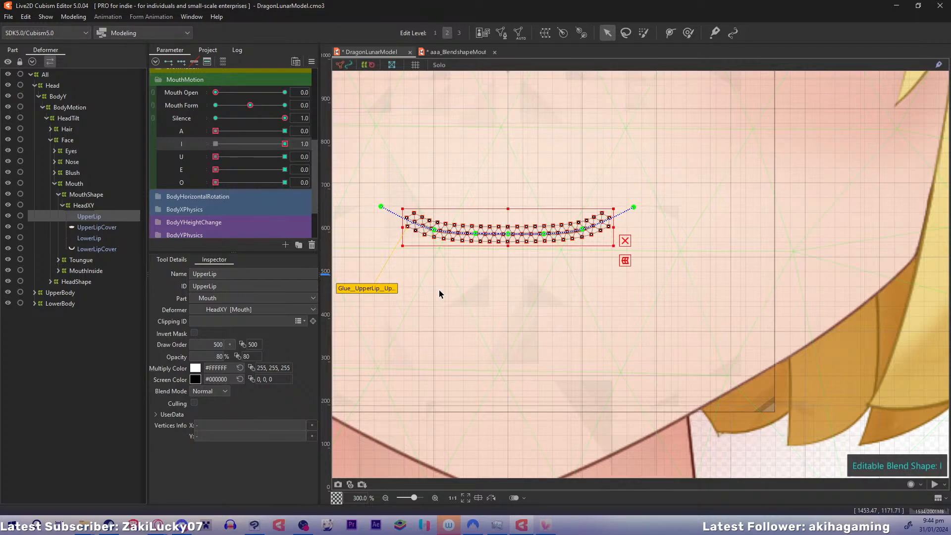
pyautogui.press('ctrl')
pyautogui.moveTo(508, 233); pyautogui.dragTo(476, 227)
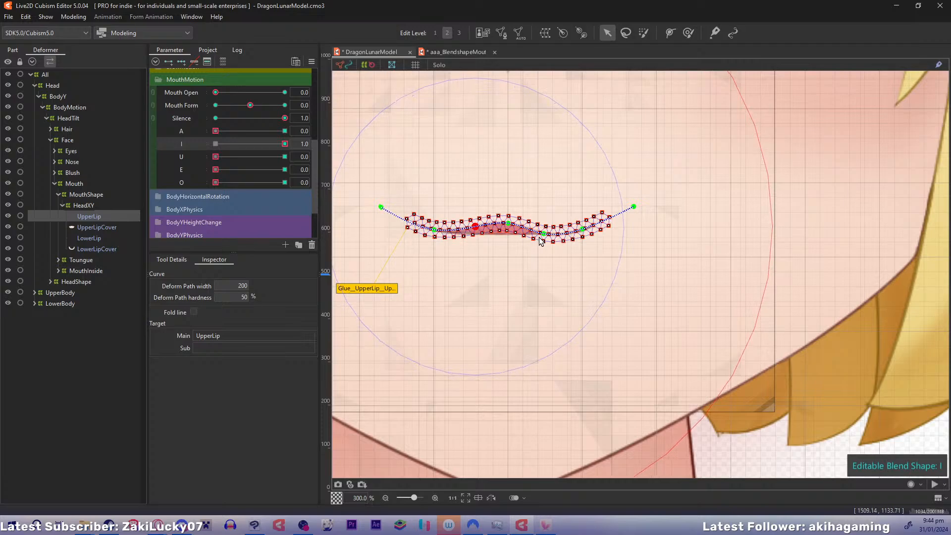
pyautogui.moveTo(543, 234); pyautogui.dragTo(540, 228)
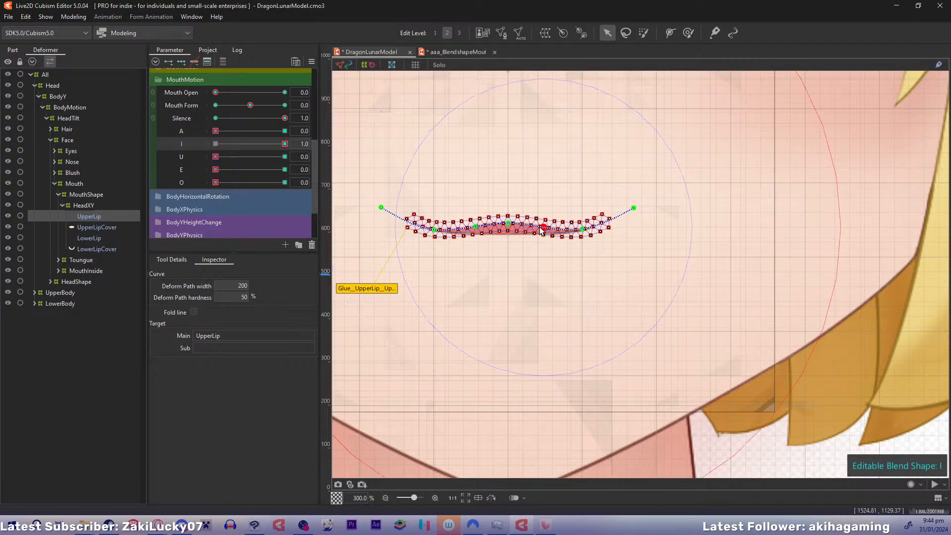
# Pull both ends of UpperLip's deform path down and raise its centre slightly to form a shallow arch for I
pyautogui.moveTo(435, 230); pyautogui.dragTo(435, 233)
pyautogui.moveTo(381, 208); pyautogui.dragTo(384, 255)
pyautogui.click(434, 236)
pyautogui.click(508, 223)
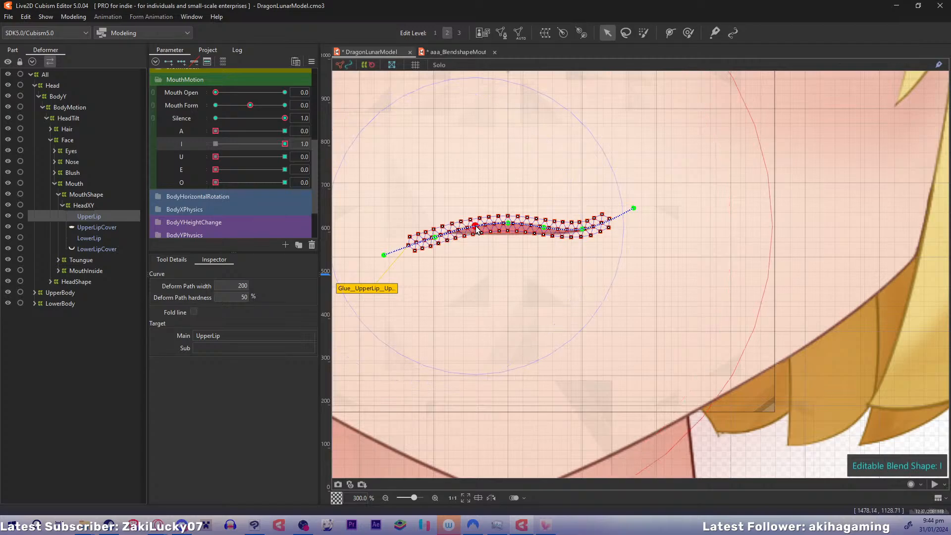
pyautogui.moveTo(508, 224); pyautogui.dragTo(508, 220)
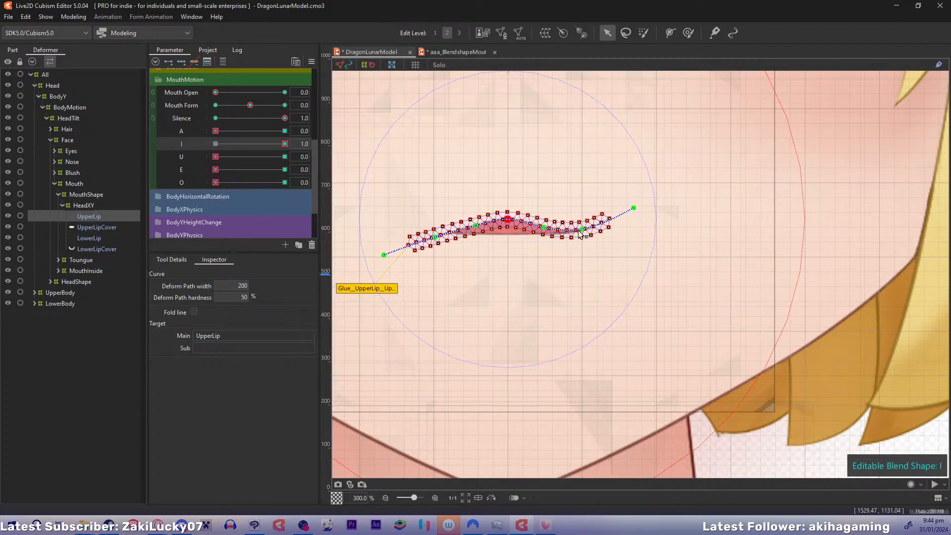
pyautogui.click(476, 226)
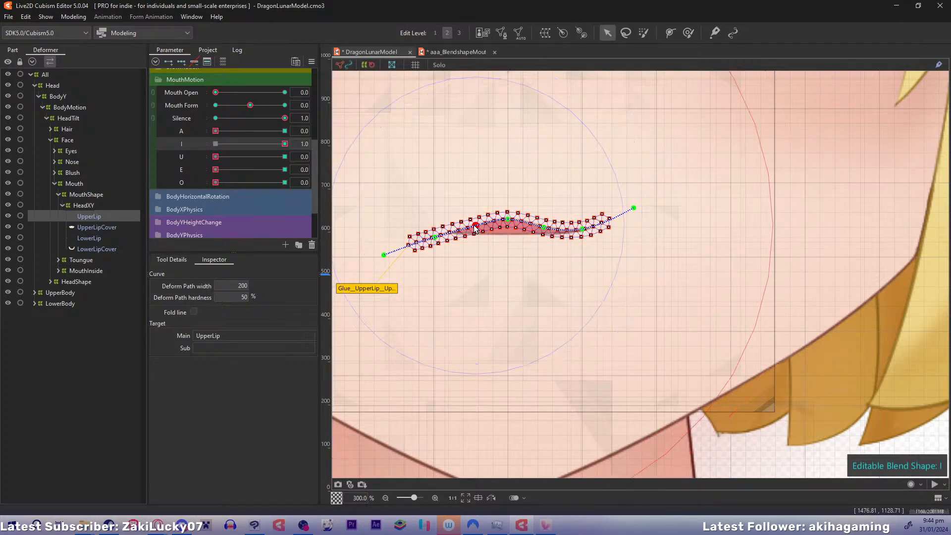
pyautogui.moveTo(476, 225); pyautogui.dragTo(475, 222)
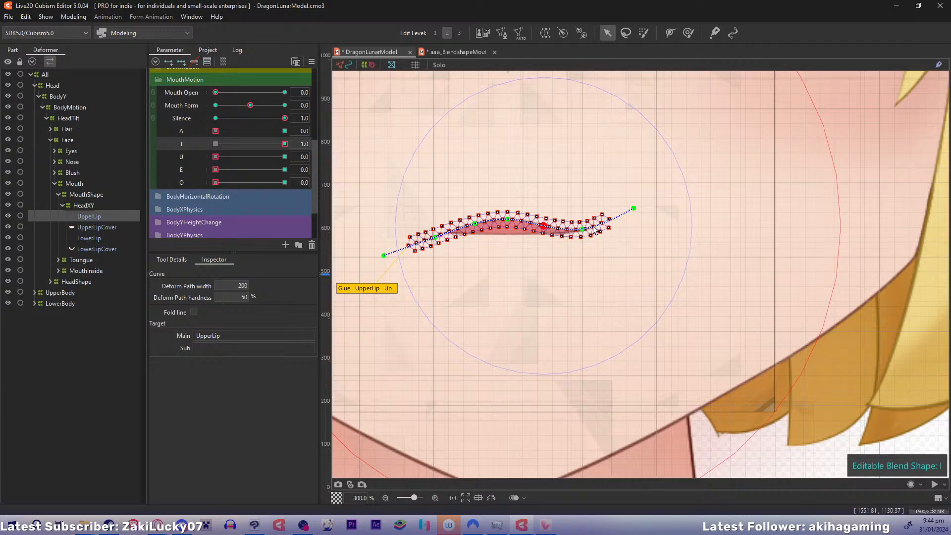
pyautogui.click(633, 208)
pyautogui.moveTo(634, 208); pyautogui.dragTo(630, 257)
pyautogui.moveTo(582, 229); pyautogui.dragTo(580, 236)
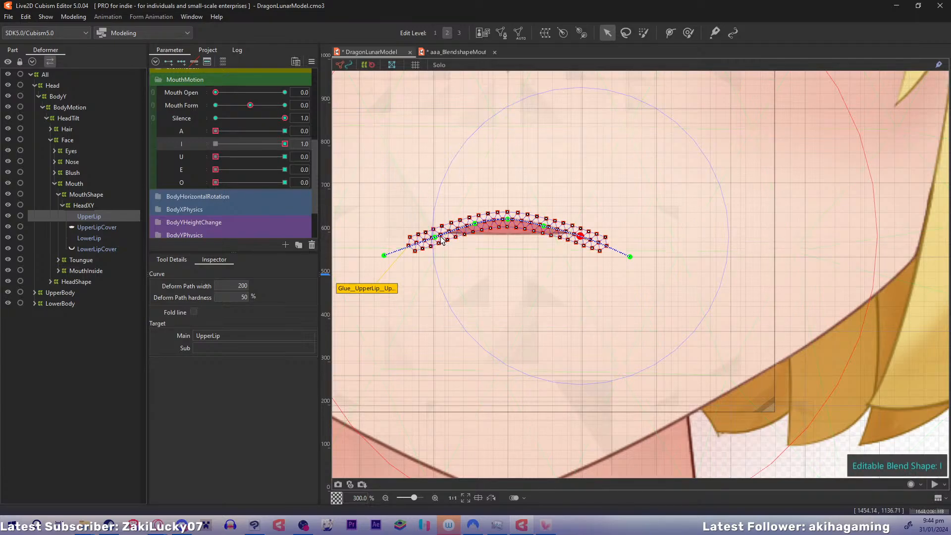
# Raise UpperLip's outer side points and adjust the right end point to smooth the I arch symmetrically
pyautogui.moveTo(435, 238); pyautogui.dragTo(435, 232)
pyautogui.click(544, 226)
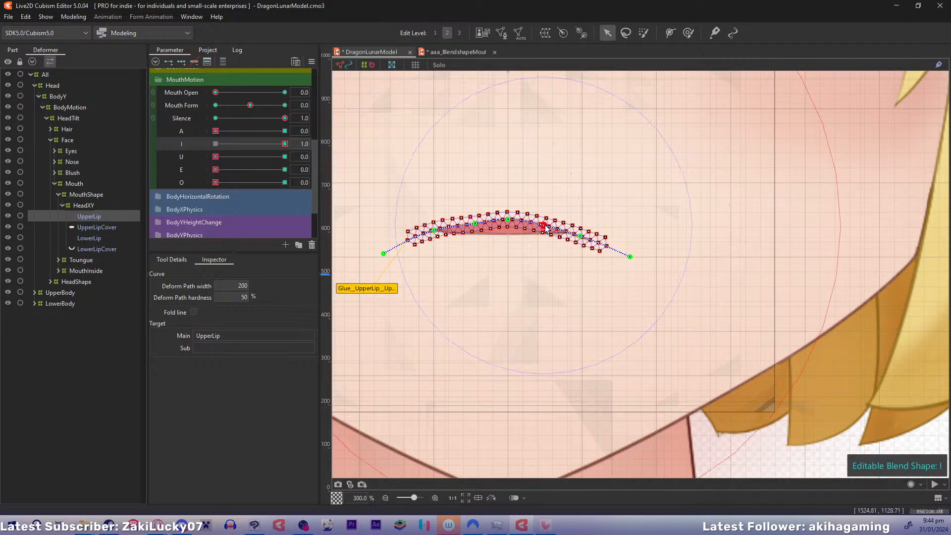
pyautogui.click(475, 224)
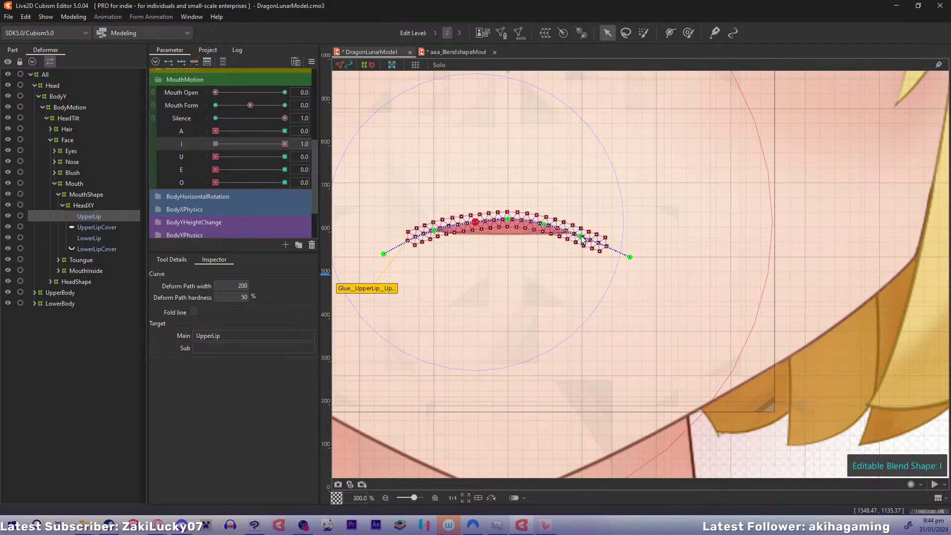
pyautogui.moveTo(580, 237); pyautogui.dragTo(580, 231)
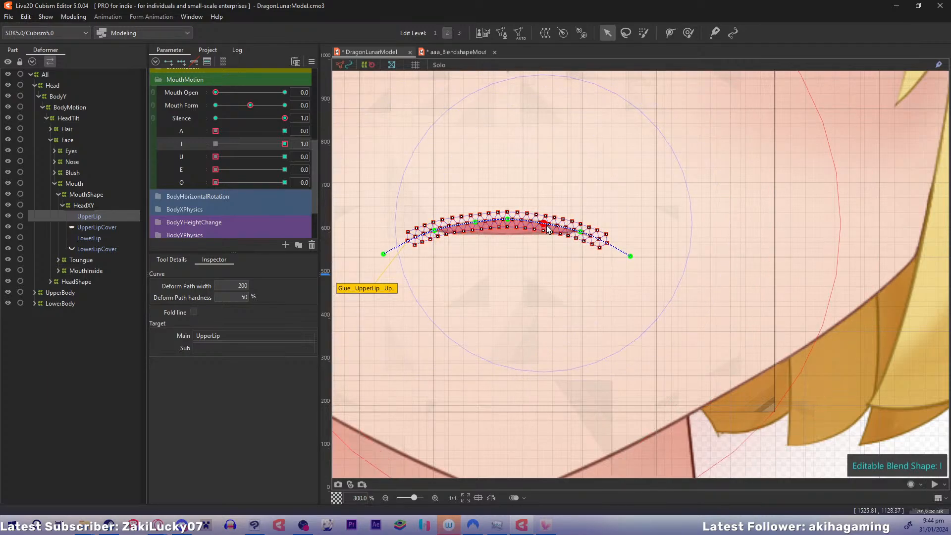
pyautogui.click(630, 256)
pyautogui.moveTo(636, 254); pyautogui.dragTo(636, 251)
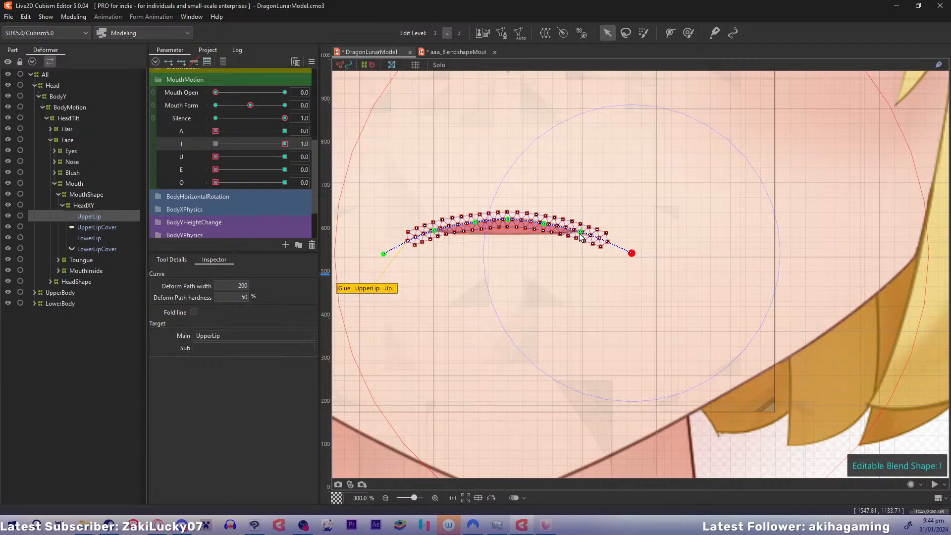
pyautogui.click(581, 232)
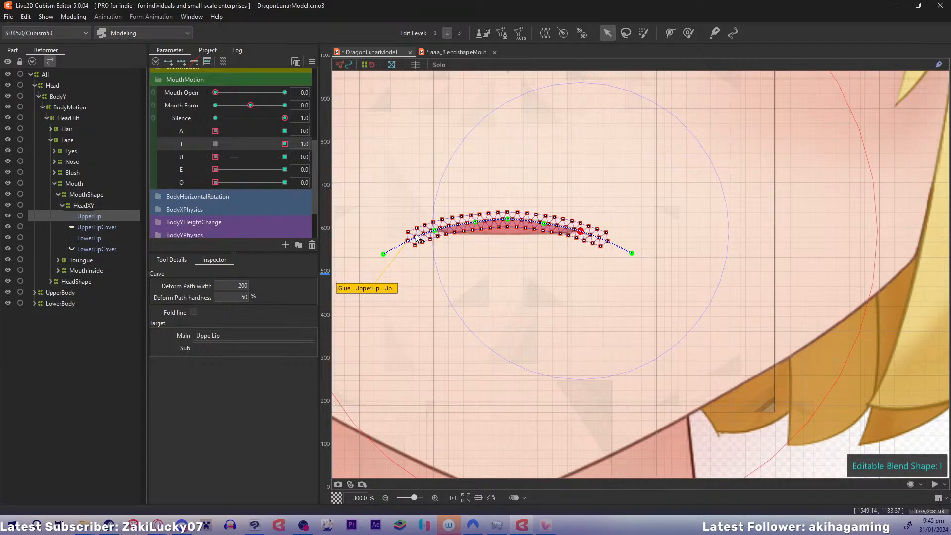
pyautogui.click(434, 230)
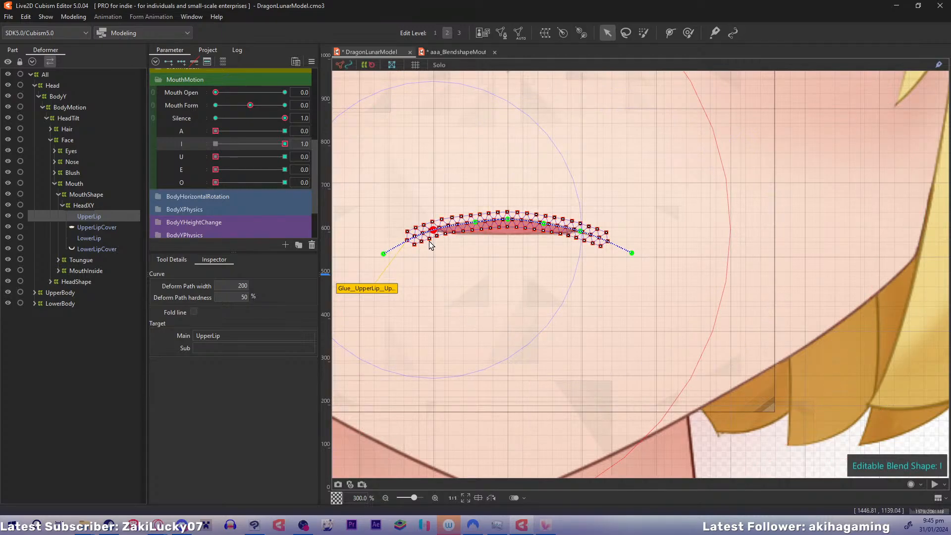
# For I at 1.0, move LowerLip down, draw its side and end points inward and up, and deepen its centre into a rounded curve
pyautogui.click(83, 238)
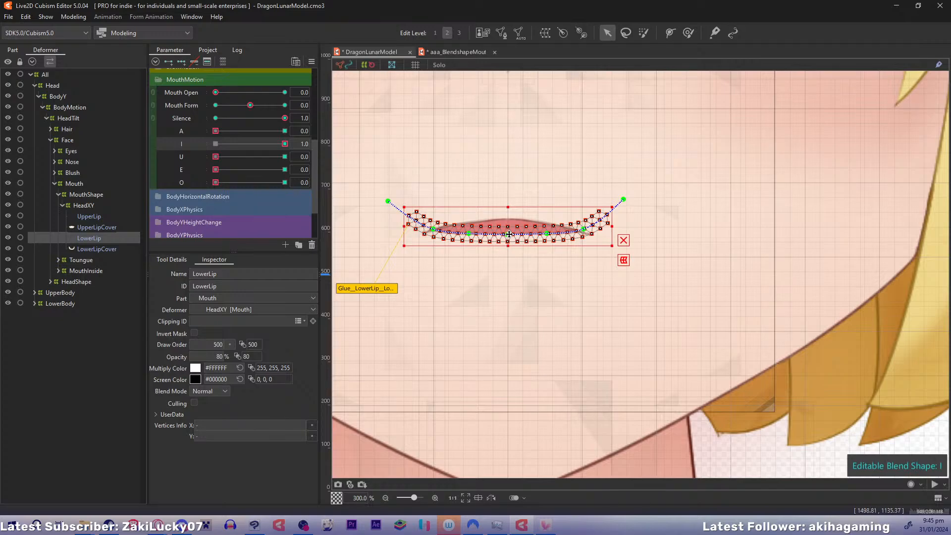
pyautogui.moveTo(504, 236); pyautogui.dragTo(503, 268)
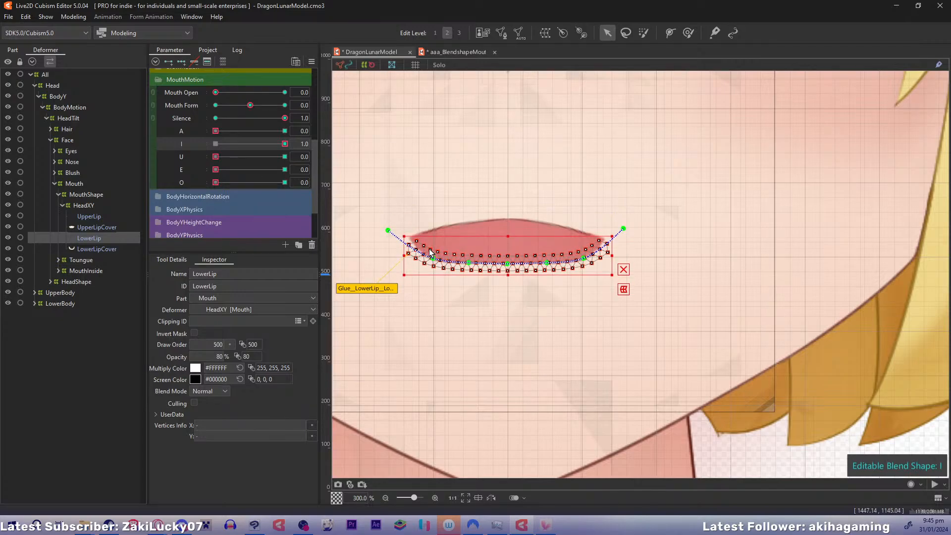
pyautogui.moveTo(434, 258); pyautogui.dragTo(437, 254)
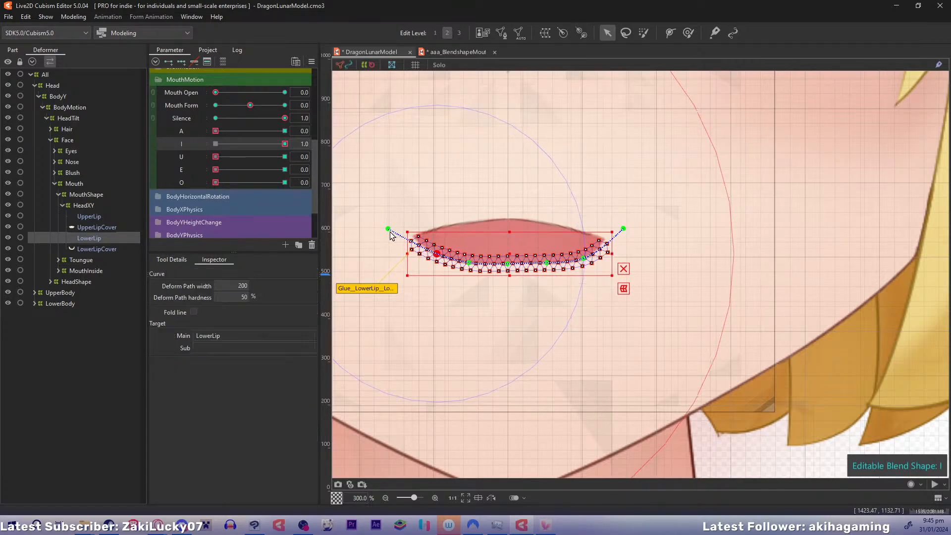
pyautogui.moveTo(388, 230); pyautogui.dragTo(400, 222)
pyautogui.moveTo(584, 258); pyautogui.dragTo(578, 253)
pyautogui.moveTo(623, 227); pyautogui.dragTo(610, 221)
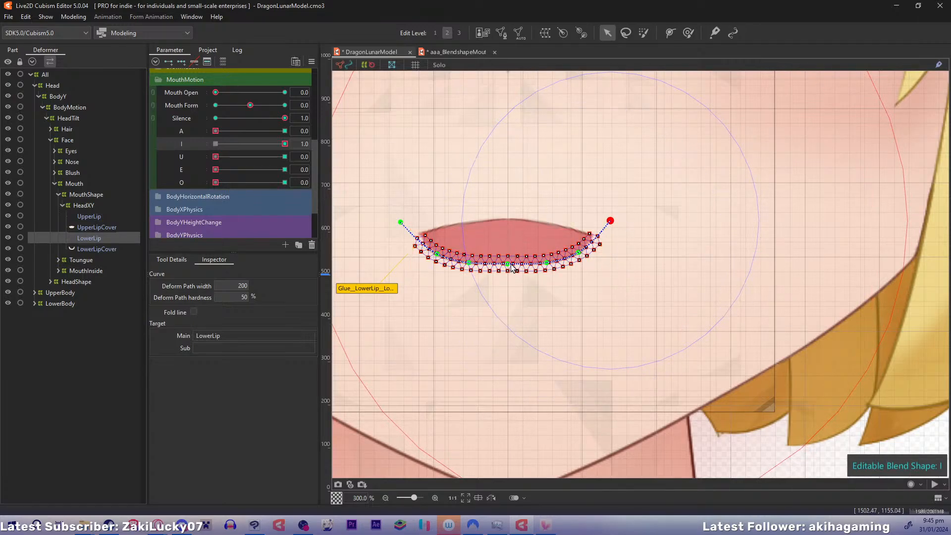
pyautogui.moveTo(508, 264); pyautogui.dragTo(468, 269)
pyautogui.moveTo(546, 263); pyautogui.dragTo(511, 279)
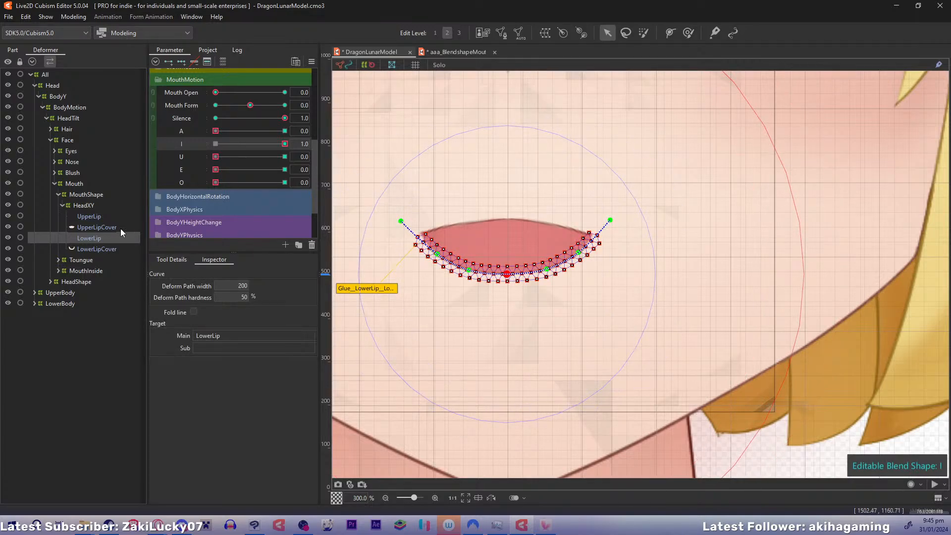
# Bend both sides of UpperLip's deform path down and its ends inward to meet LowerLip's corners
pyautogui.click(106, 217)
pyautogui.click(434, 233)
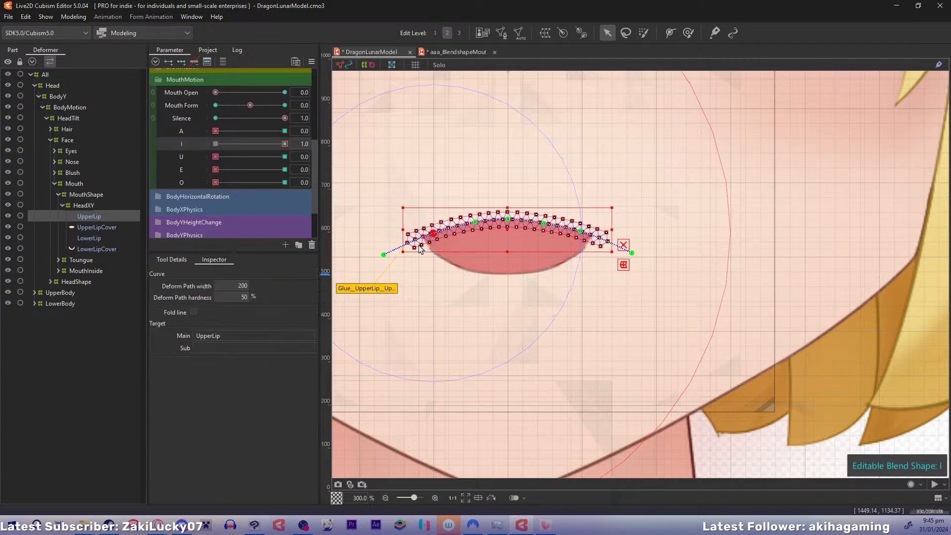
pyautogui.moveTo(384, 254); pyautogui.dragTo(400, 273)
pyautogui.click(434, 239)
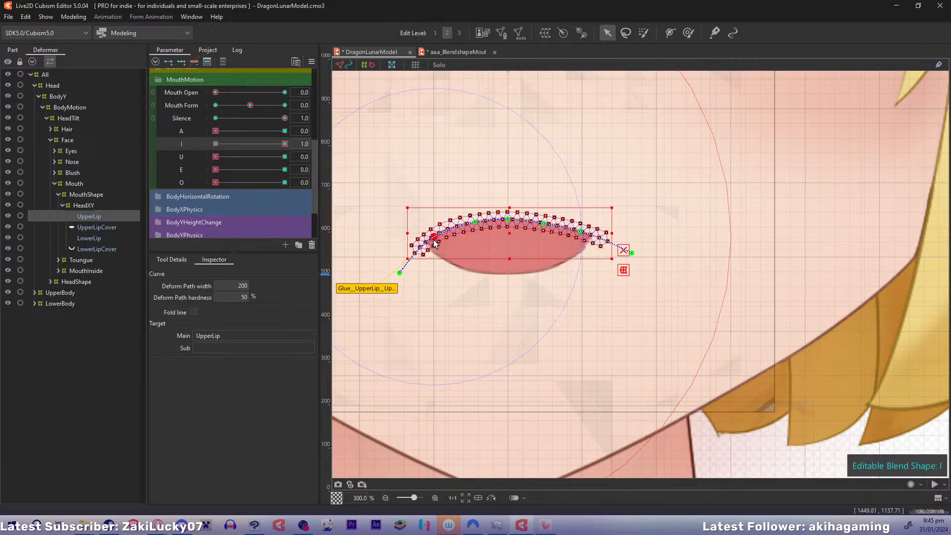
pyautogui.click(580, 235)
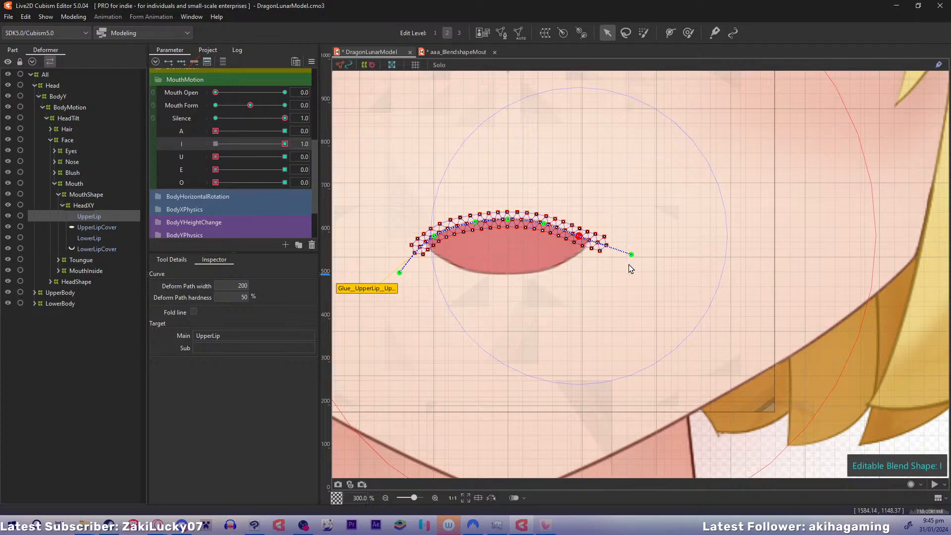
pyautogui.moveTo(631, 254); pyautogui.dragTo(613, 279)
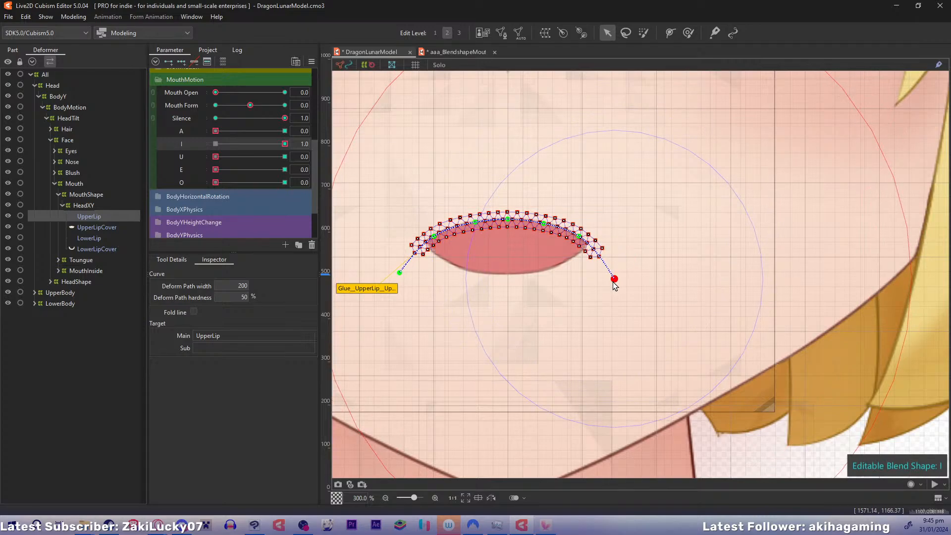
# Nudge LowerLip's left side path point slightly outward and preview the I shape by varying the parameter
pyautogui.click(102, 209)
pyautogui.click(97, 237)
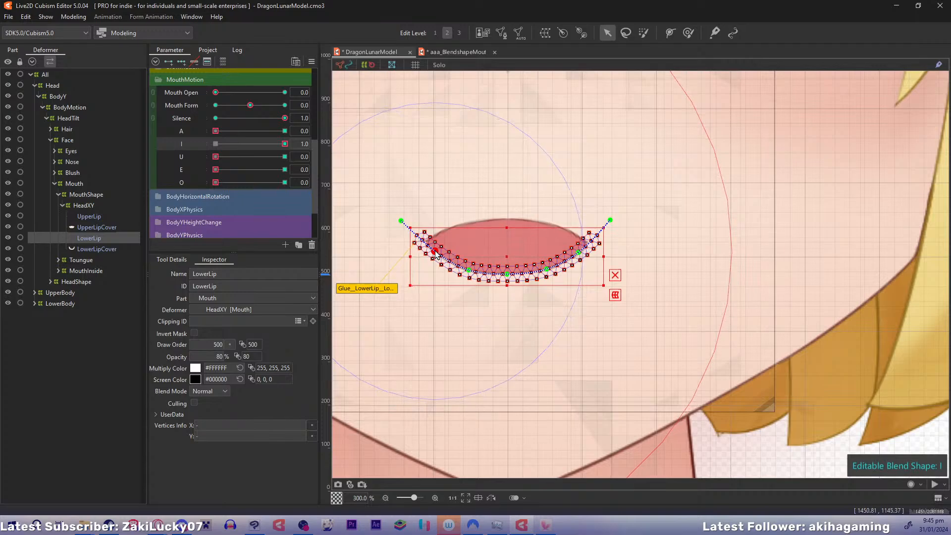
pyautogui.click(434, 253)
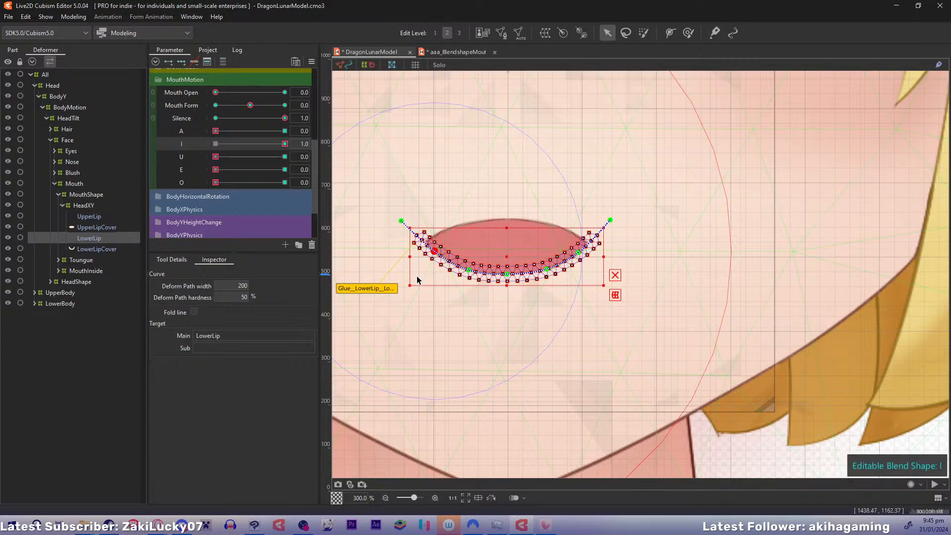
pyautogui.moveTo(278, 142); pyautogui.dragTo(312, 148)
# Lower UpperLip's three middle path points and its side points to flatten the upper lip for I
pyautogui.click(111, 215)
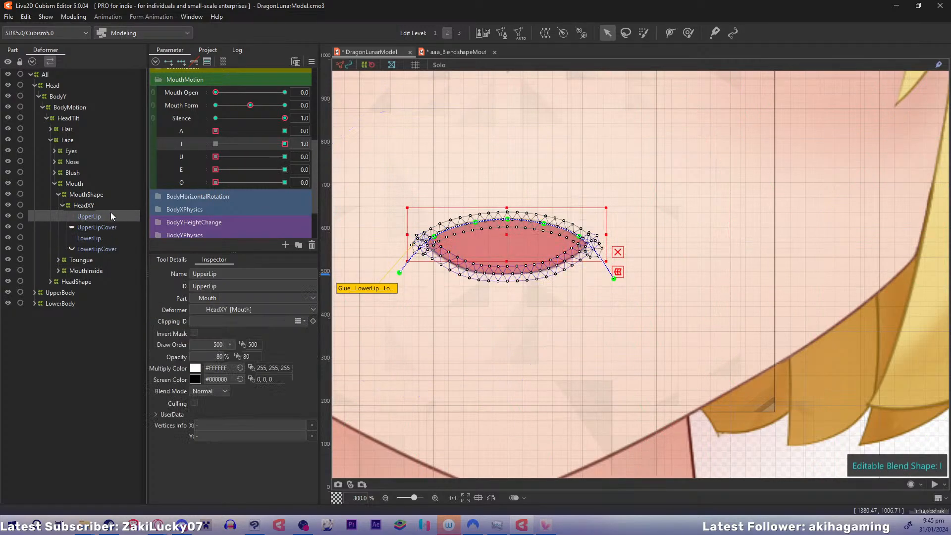
pyautogui.moveTo(508, 218); pyautogui.dragTo(475, 244)
pyautogui.keyDown('shift'); pyautogui.click(543, 224); pyautogui.keyUp('shift')
pyautogui.moveTo(541, 238); pyautogui.dragTo(527, 248)
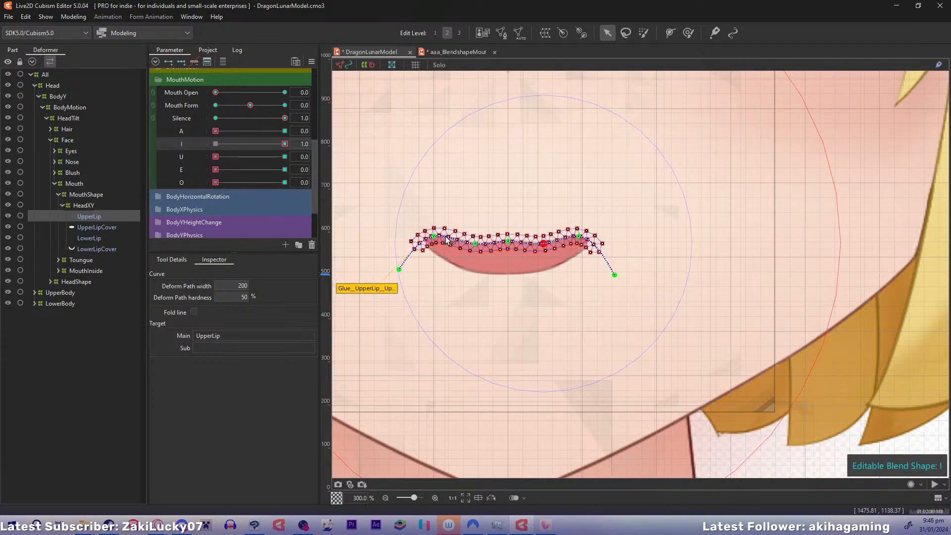
pyautogui.moveTo(434, 236); pyautogui.dragTo(434, 244)
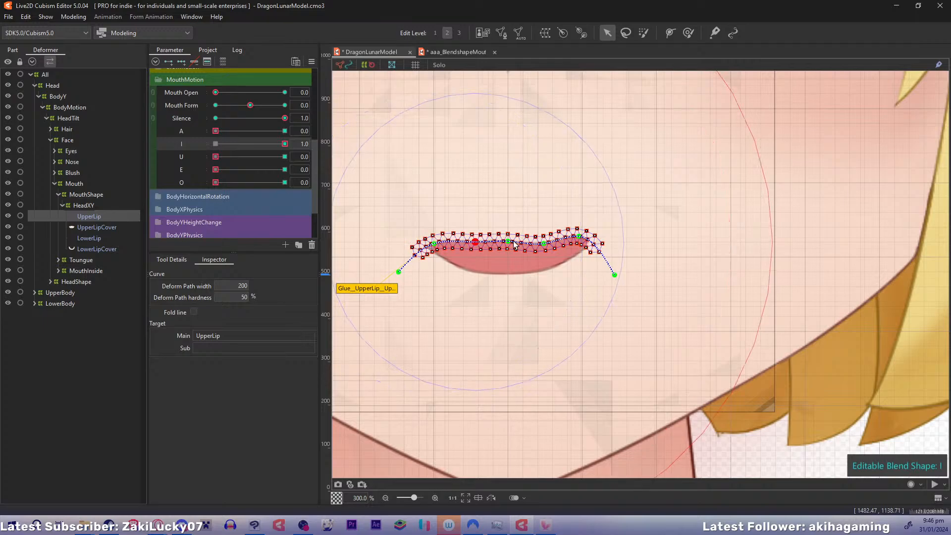
pyautogui.moveTo(579, 237)
pyautogui.mouseDown()
pyautogui.moveTo(580, 250)
pyautogui.moveTo(544, 245)
pyautogui.mouseUp()
# Move LowerLip down and adjust its side and end path points to align with the flattened UpperLip's corners
pyautogui.click(88, 239)
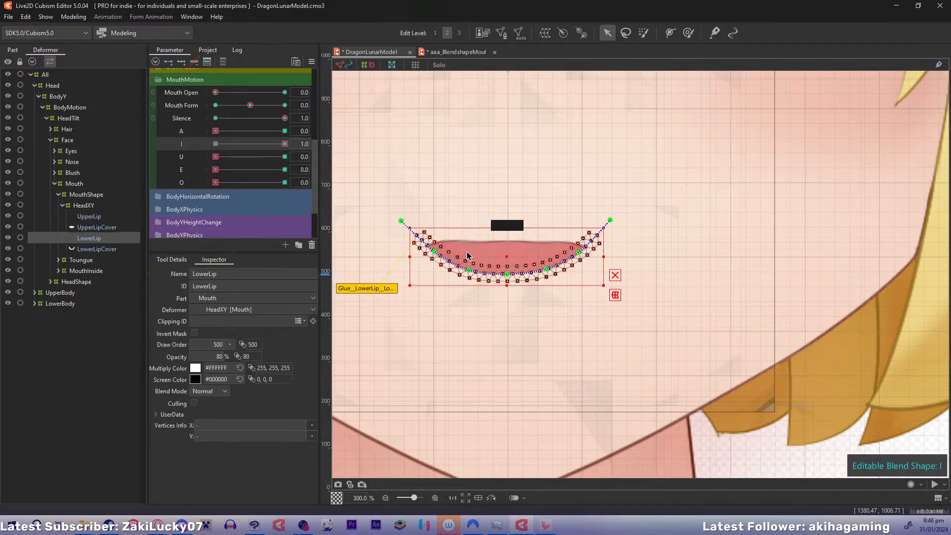
pyautogui.moveTo(508, 260); pyautogui.dragTo(507, 271)
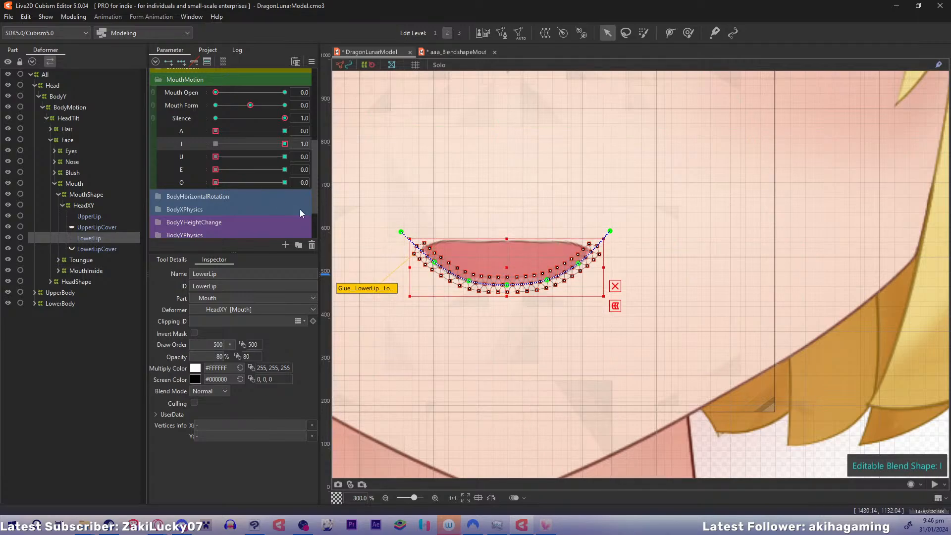
pyautogui.moveTo(401, 231); pyautogui.dragTo(405, 226)
pyautogui.click(435, 262)
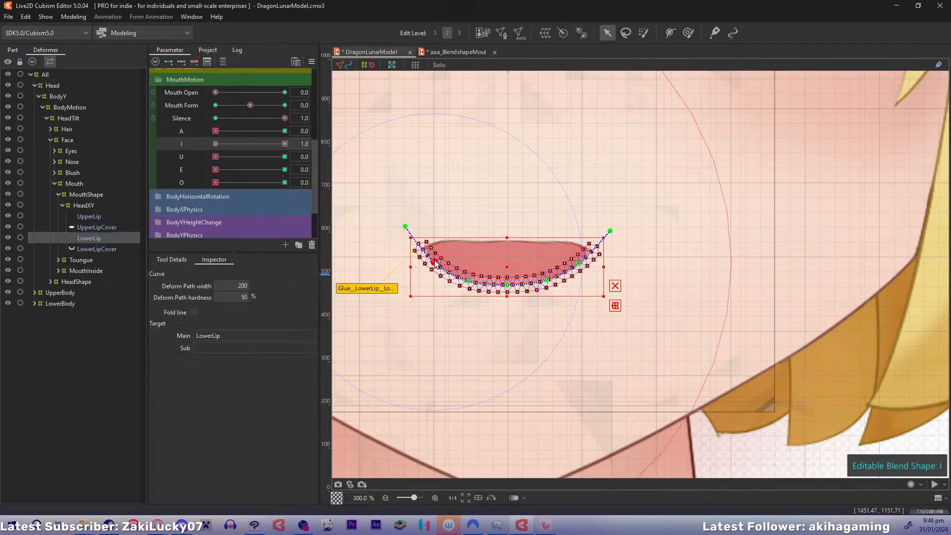
pyautogui.click(579, 263)
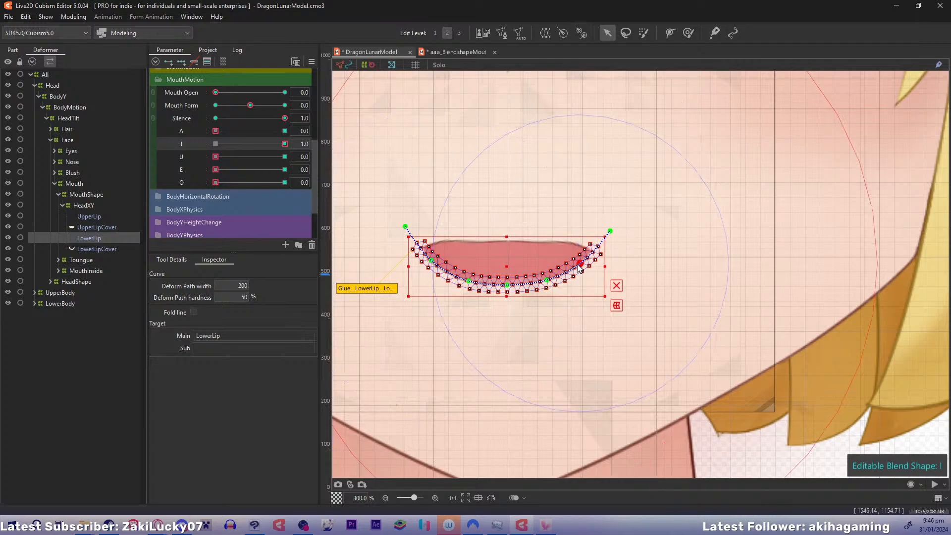
pyautogui.moveTo(579, 265); pyautogui.dragTo(590, 262)
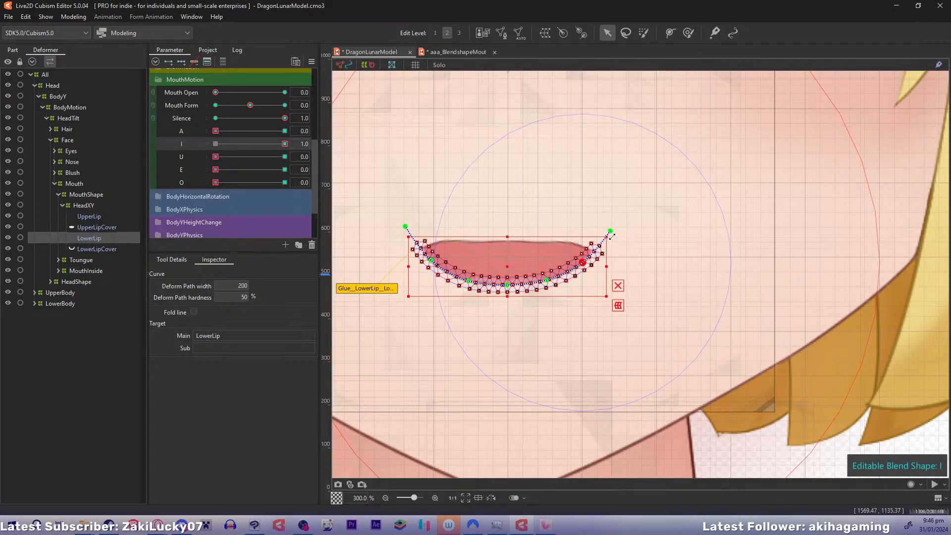
pyautogui.click(614, 243)
pyautogui.moveTo(611, 231); pyautogui.dragTo(608, 228)
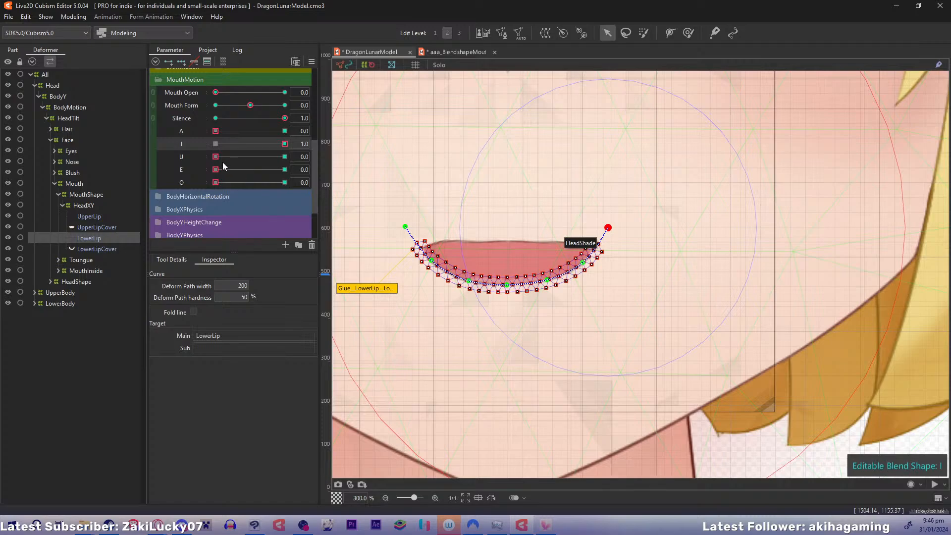
# Preview I between 0.0 and 1.0 and move UpperLip and LowerLip upward together onto the neutral mouth line
pyautogui.moveTo(285, 143); pyautogui.dragTo(205, 148)
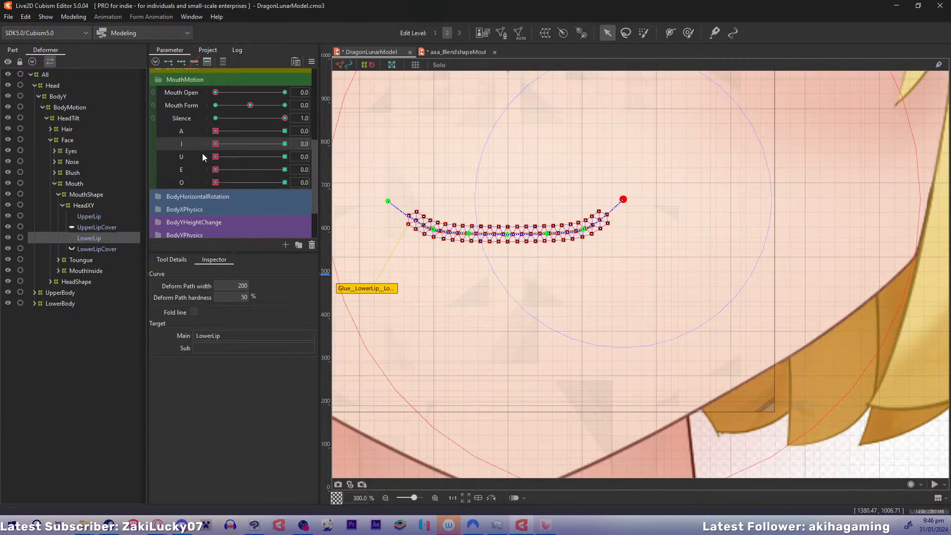
pyautogui.moveTo(217, 145); pyautogui.dragTo(361, 143)
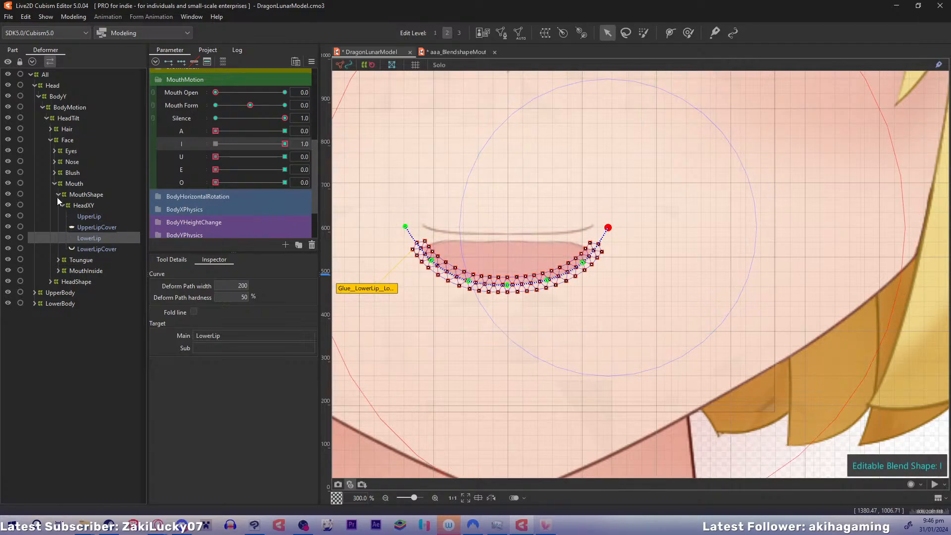
pyautogui.keyDown('ctrl'); pyautogui.click(83, 217); pyautogui.keyUp('ctrl')
pyautogui.moveTo(510, 264); pyautogui.dragTo(507, 243)
pyautogui.moveTo(239, 144); pyautogui.dragTo(287, 141)
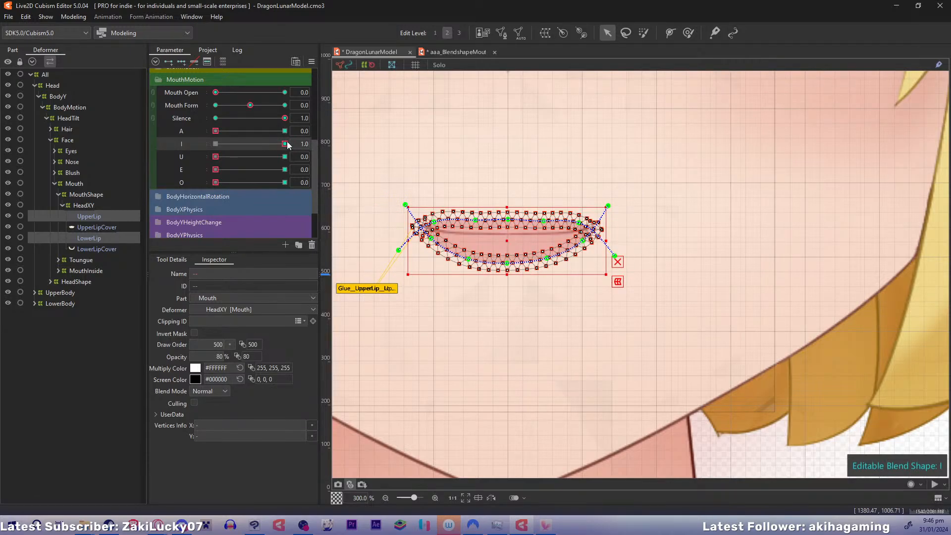
# Return I to 0.0 and preview the A mouth shape at 1.0 against the whole face
pyautogui.click(219, 144)
pyautogui.moveTo(218, 132); pyautogui.dragTo(321, 133)
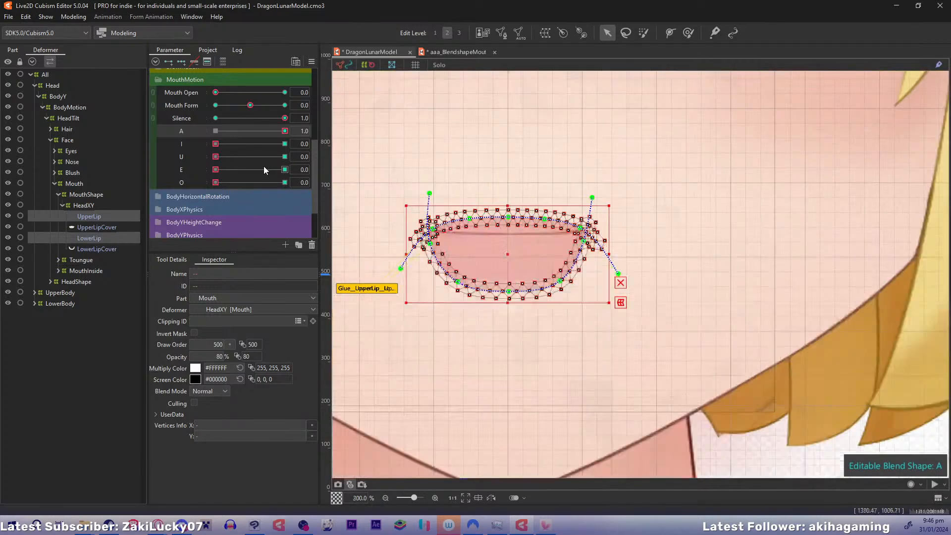
pyautogui.hotkey('ctrl', '-')
pyautogui.hotkey('ctrl', '-')
pyautogui.hotkey('ctrl', '-')
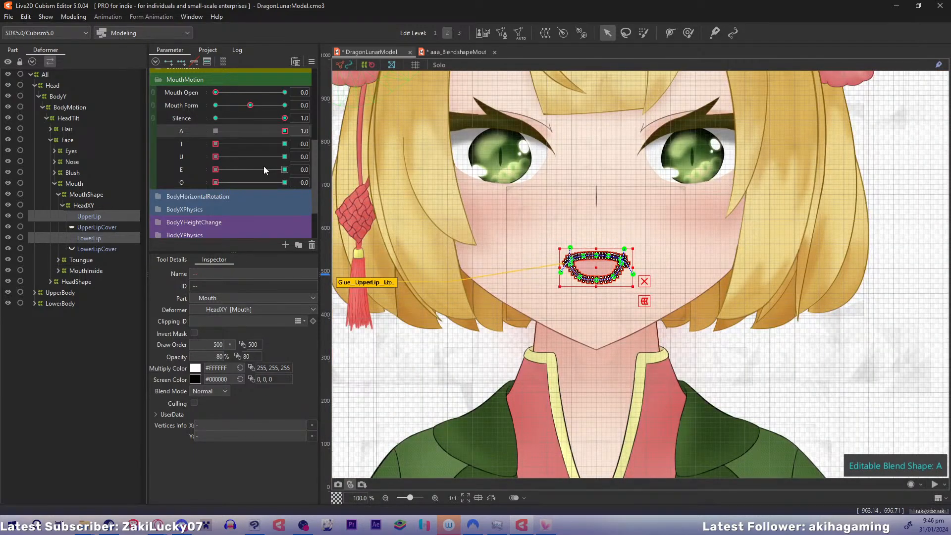
pyautogui.click(93, 205)
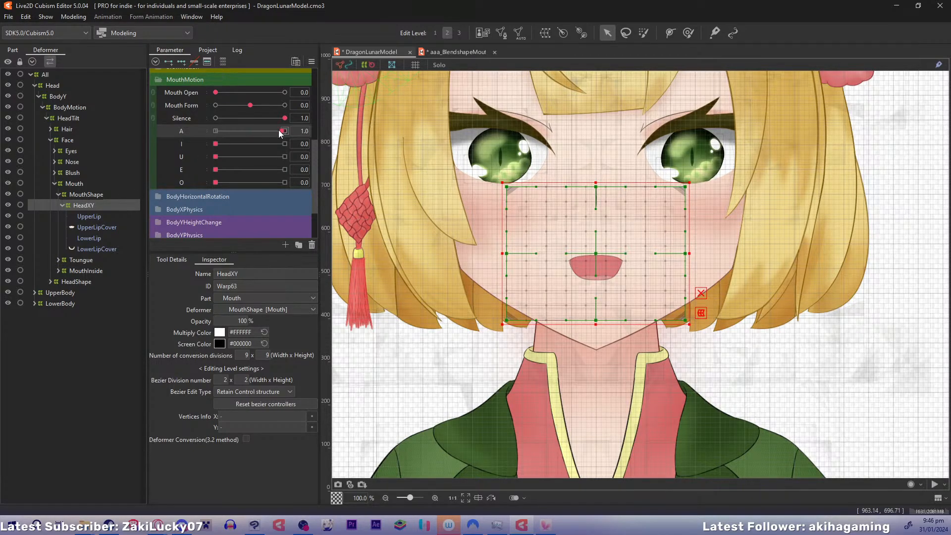
pyautogui.moveTo(278, 131)
pyautogui.mouseDown()
pyautogui.moveTo(170, 137)
pyautogui.moveTo(294, 134)
pyautogui.mouseUp()
# With A at 0.0 and U at 1.0, raise UpperLip's middle path points and lower its left side and end points
pyautogui.hotkey('ctrl', '+')
pyautogui.hotkey('ctrl', '+')
pyautogui.hotkey('ctrl', '+')
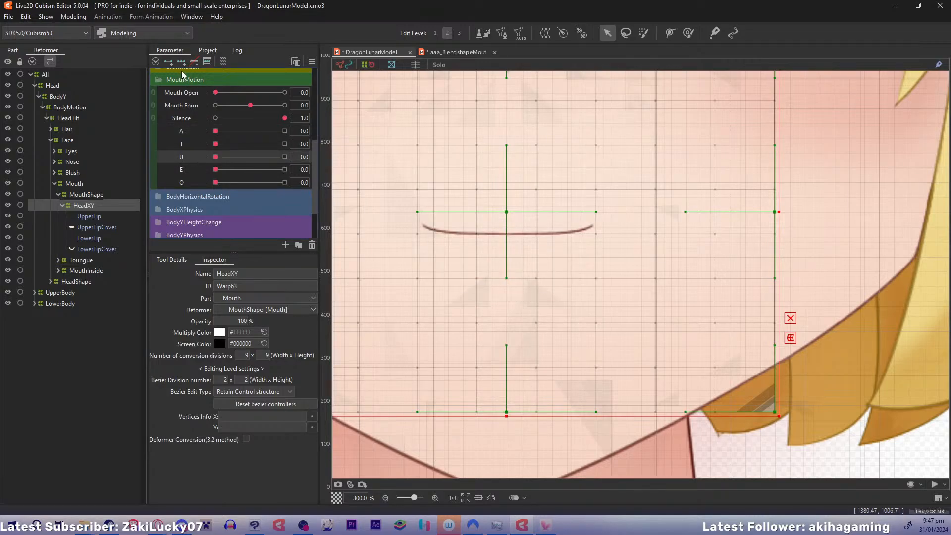
pyautogui.click(105, 215)
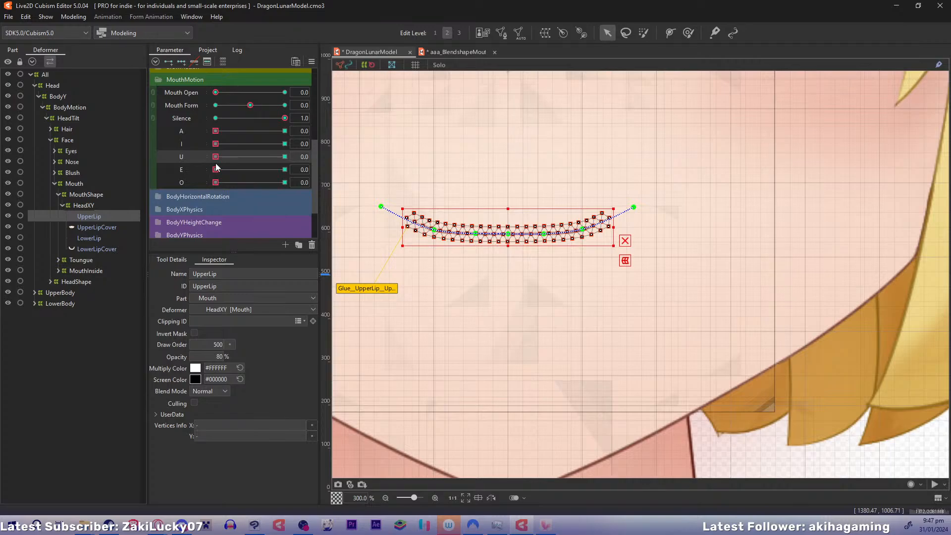
pyautogui.moveTo(216, 157); pyautogui.dragTo(285, 156)
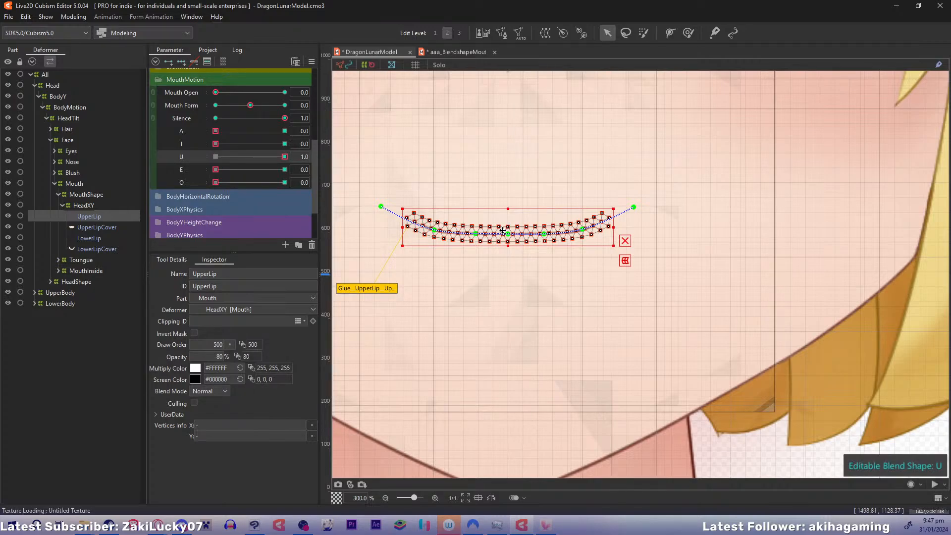
pyautogui.click(625, 241)
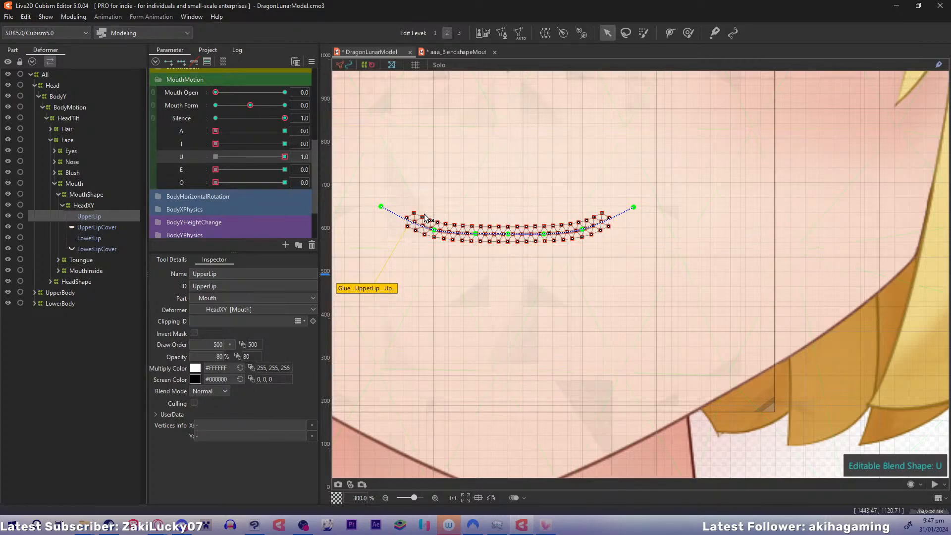
pyautogui.moveTo(507, 232); pyautogui.dragTo(436, 243)
pyautogui.moveTo(383, 211); pyautogui.dragTo(379, 247)
pyautogui.moveTo(544, 234); pyautogui.dragTo(476, 217)
# Try raising UpperLip's right inner path point further, and undo the last middle-point adjustments
pyautogui.moveTo(544, 226); pyautogui.dragTo(544, 221)
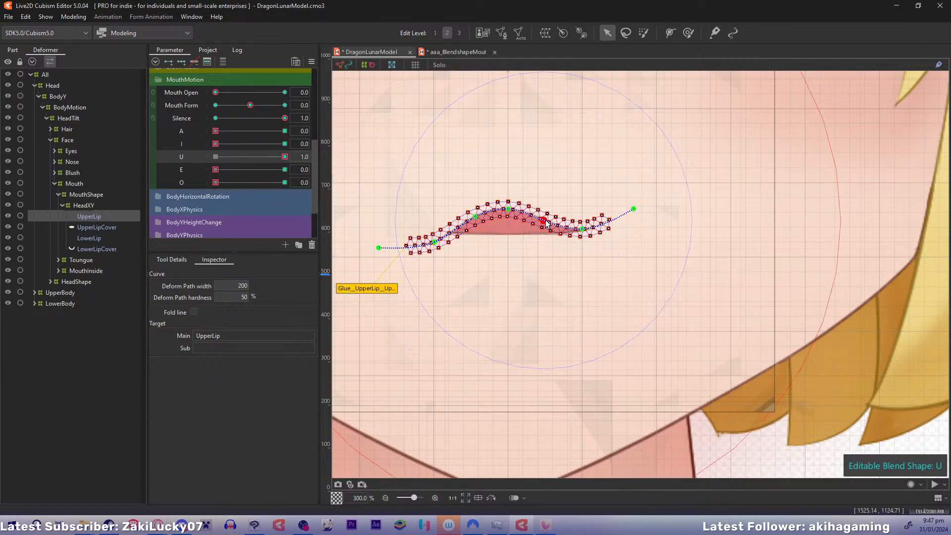
pyautogui.hotkey('ctrl', 'z')
pyautogui.hotkey('ctrl', 'z')
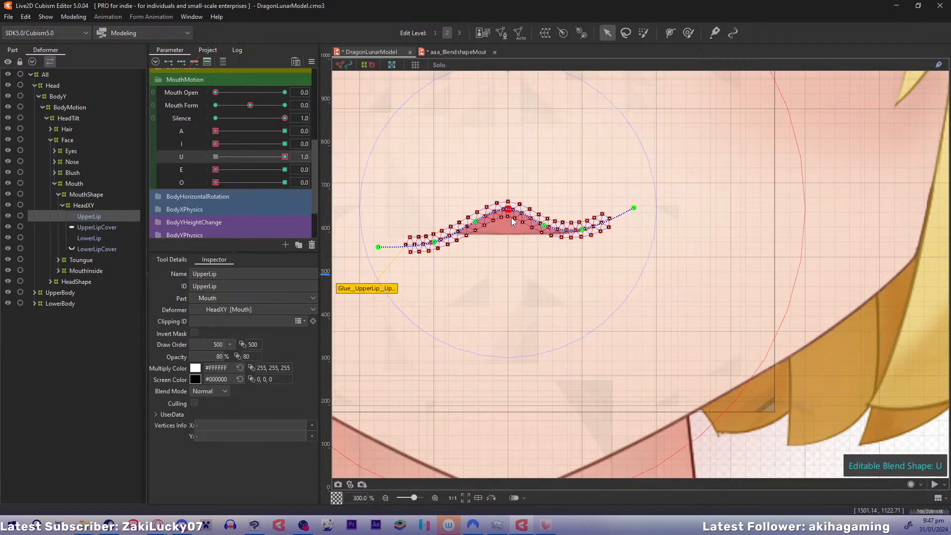
pyautogui.hotkey('ctrl', 'z')
# Lower UpperLip's right end point and adjust its left and right side path points to form an even arch for U
pyautogui.moveTo(582, 229); pyautogui.dragTo(582, 239)
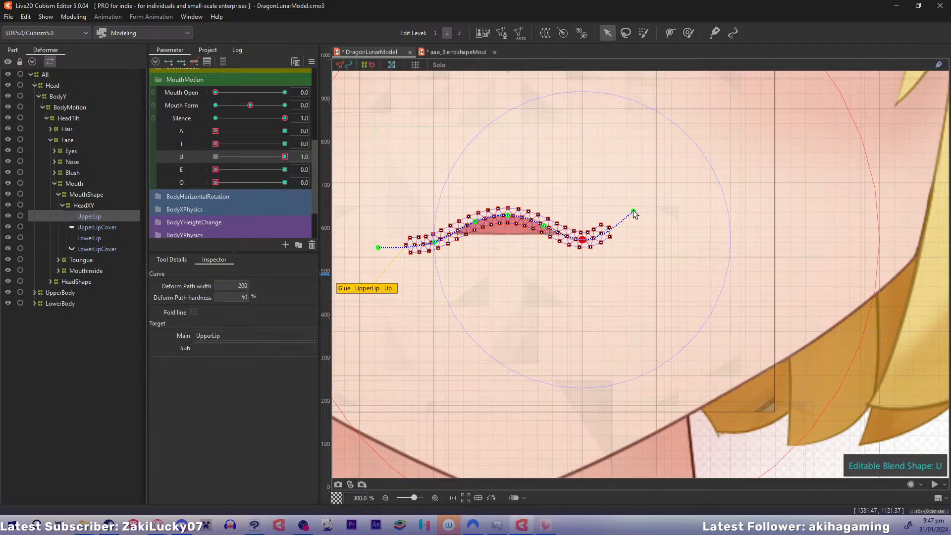
pyautogui.moveTo(634, 208); pyautogui.dragTo(637, 257)
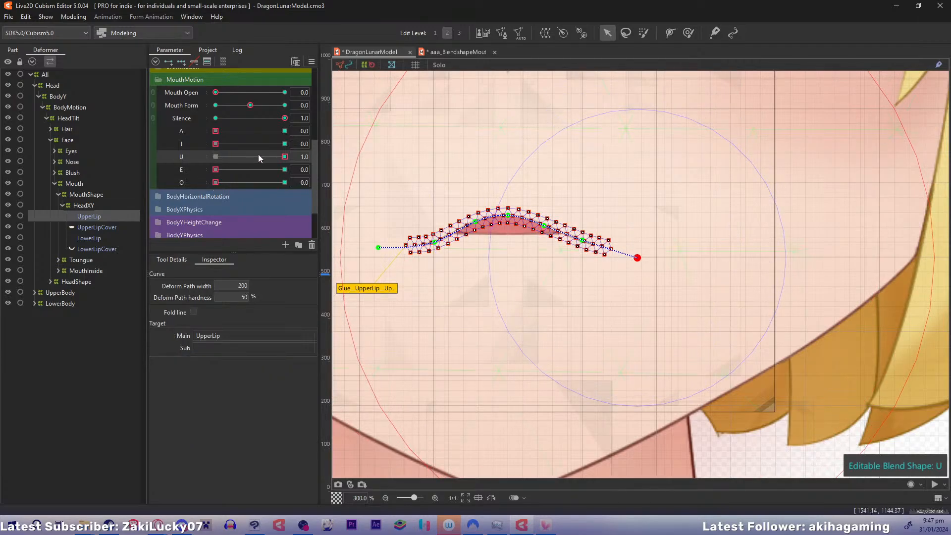
pyautogui.moveTo(285, 156); pyautogui.dragTo(348, 182)
pyautogui.click(434, 234)
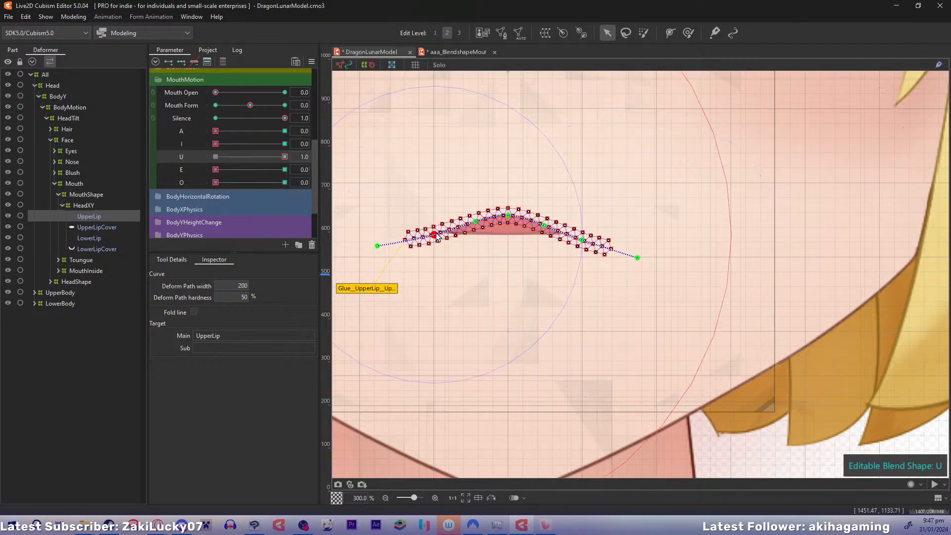
pyautogui.moveTo(437, 233); pyautogui.dragTo(588, 235)
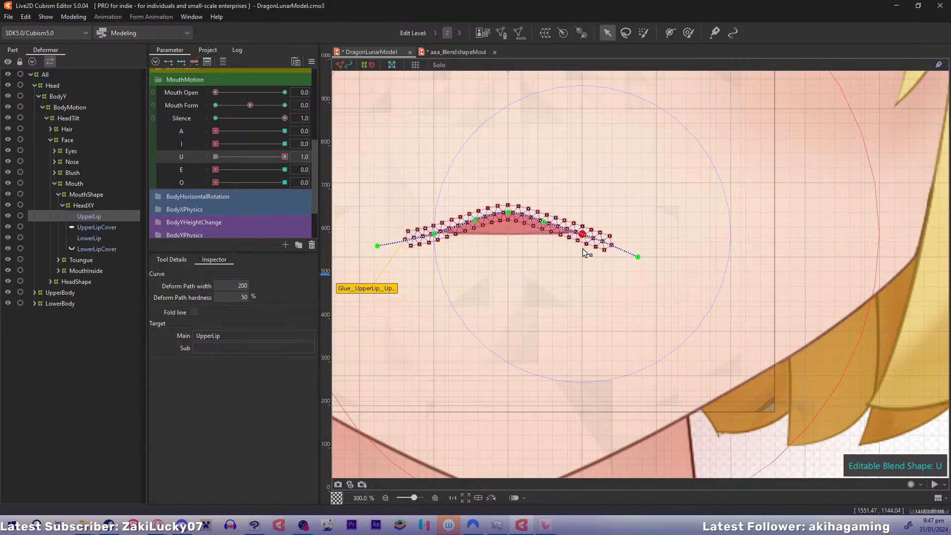
# Move the whole LowerLip down to open the mouth, raise its left side path point and lower its middle point
pyautogui.click(99, 237)
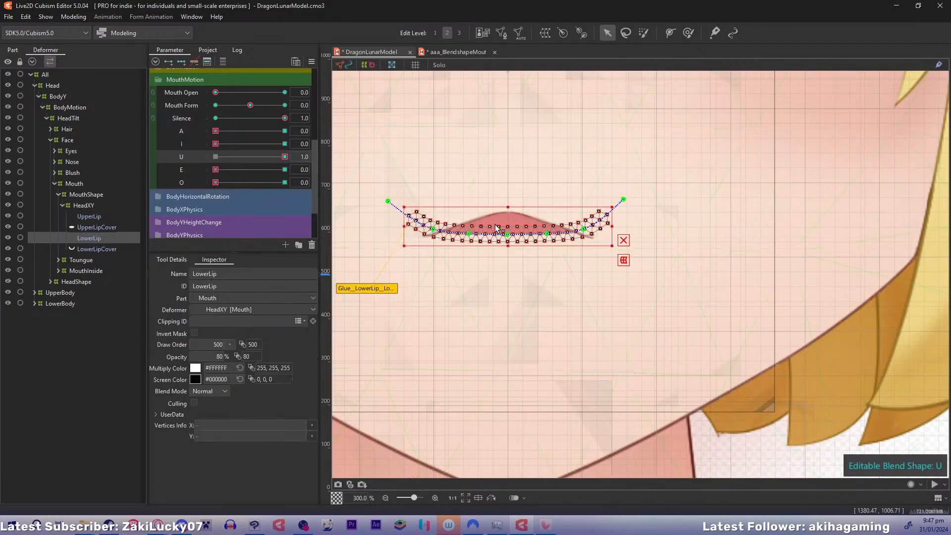
pyautogui.moveTo(509, 241); pyautogui.dragTo(509, 267)
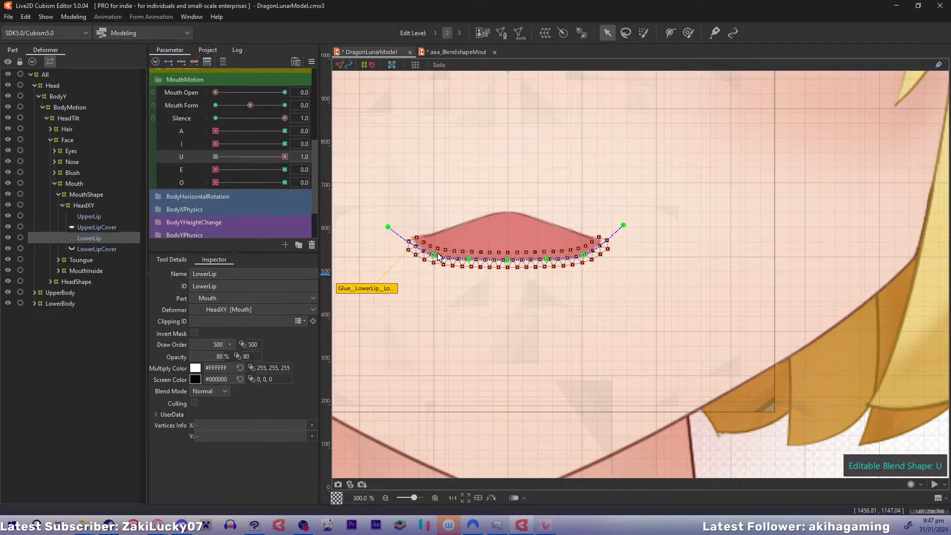
pyautogui.moveTo(434, 254); pyautogui.dragTo(442, 243)
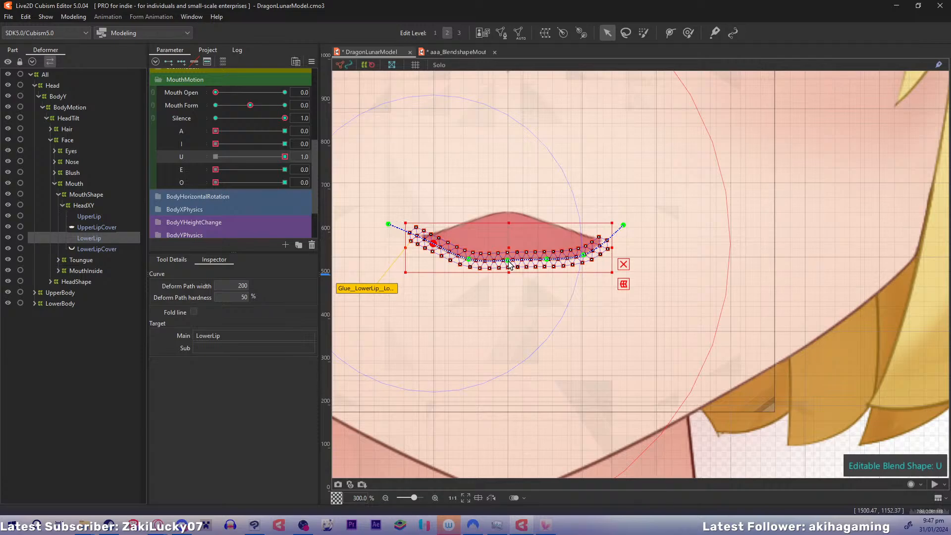
pyautogui.moveTo(509, 260); pyautogui.dragTo(510, 271)
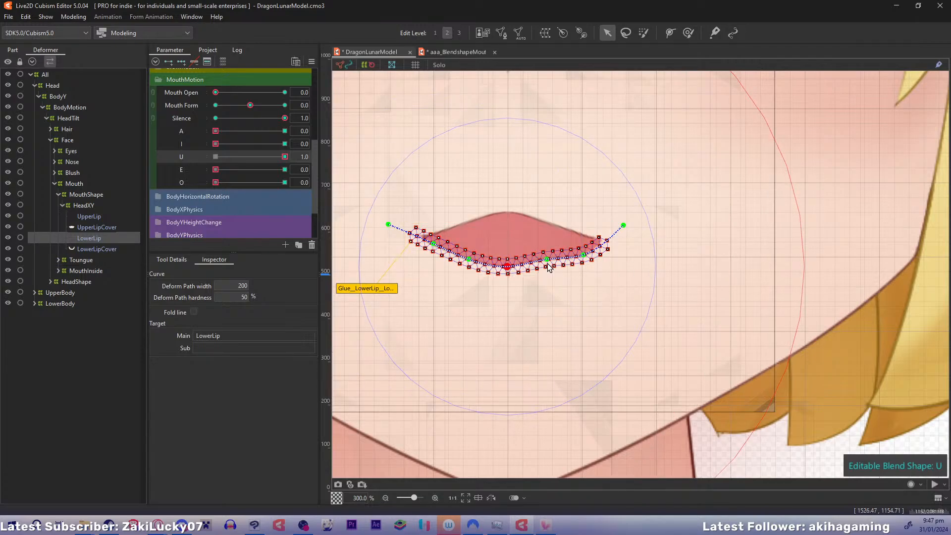
# Raise LowerLip's right side path point, lower its right end point and middle point slightly, and check U at 1.0
pyautogui.moveTo(585, 254); pyautogui.dragTo(586, 251)
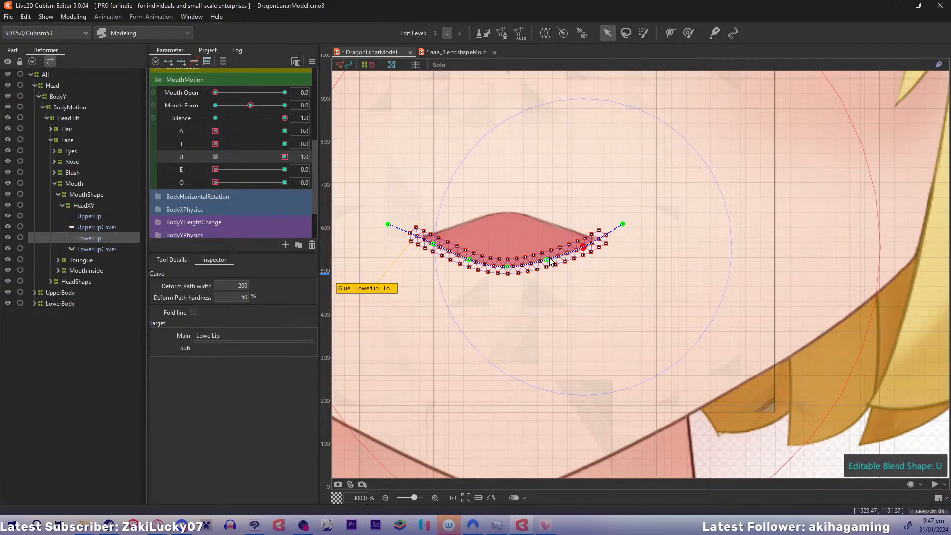
pyautogui.moveTo(623, 226); pyautogui.dragTo(583, 245)
pyautogui.moveTo(507, 267); pyautogui.dragTo(507, 268)
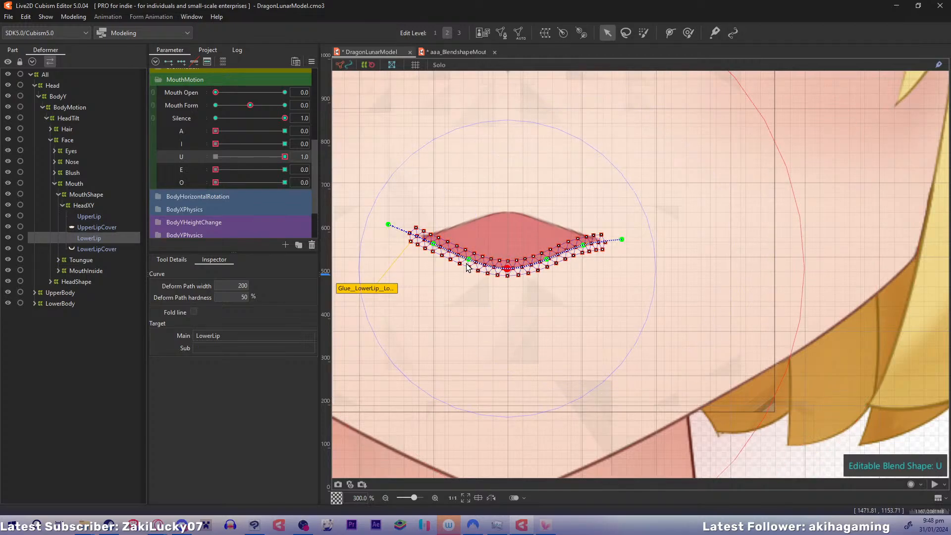
pyautogui.moveTo(281, 159)
pyautogui.mouseDown()
pyautogui.moveTo(233, 158)
pyautogui.moveTo(287, 158)
pyautogui.mouseUp()
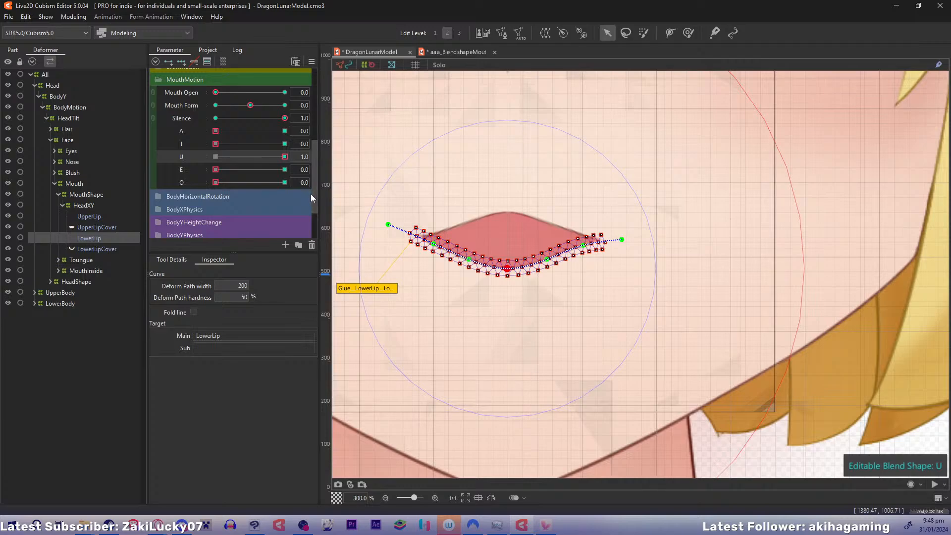
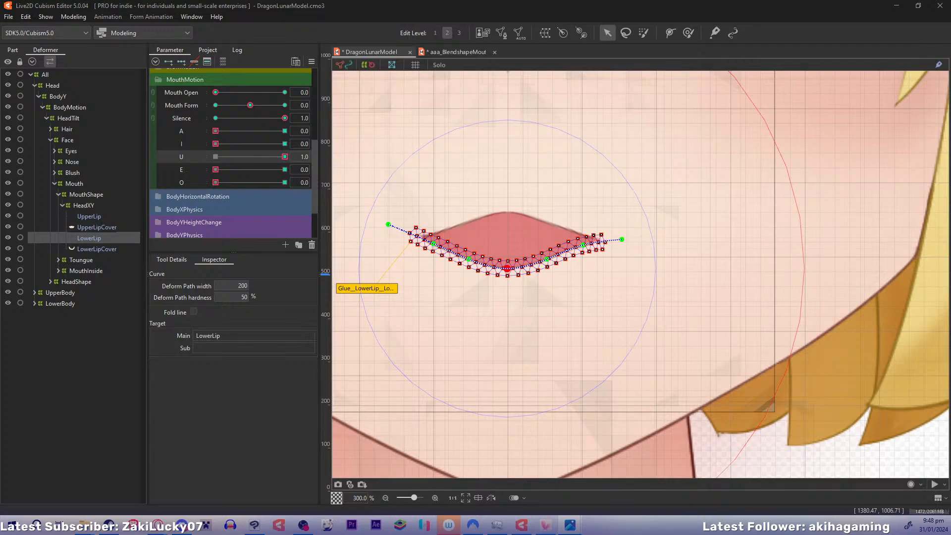
# Preview the A and I mouth shapes at 1.0 for comparison, resetting each to 0, and set U to 1.0
pyautogui.click(374, 6)
pyautogui.click(377, 17)
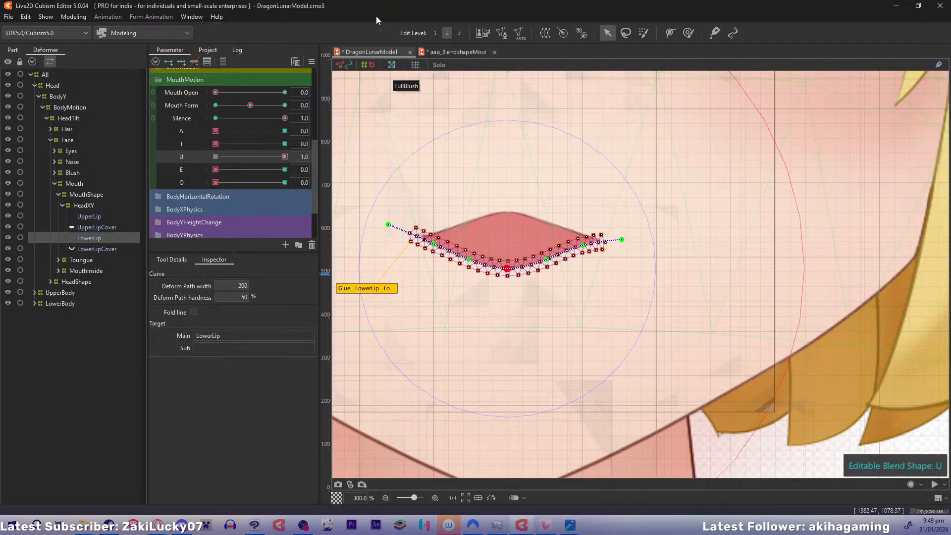
pyautogui.click(219, 147)
pyautogui.click(231, 132)
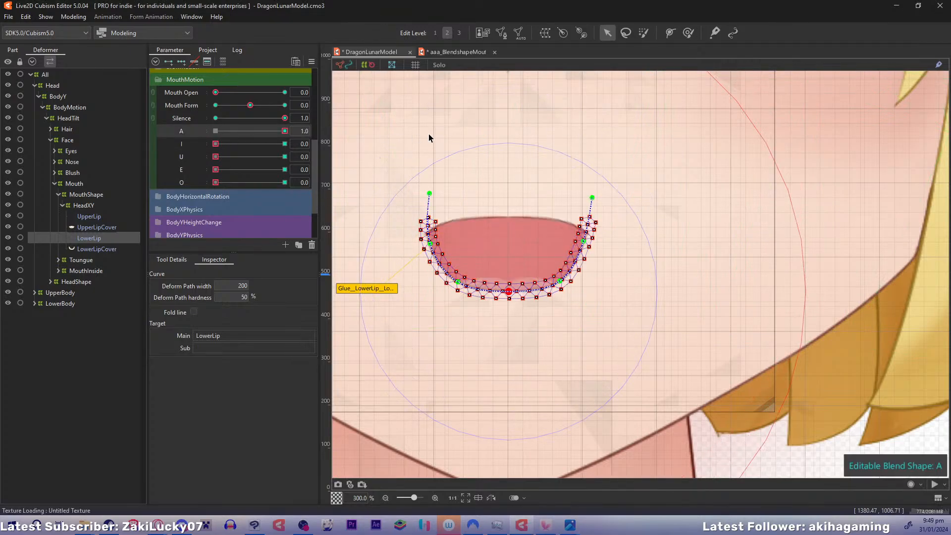
pyautogui.hotkey('ctrl', 'z')
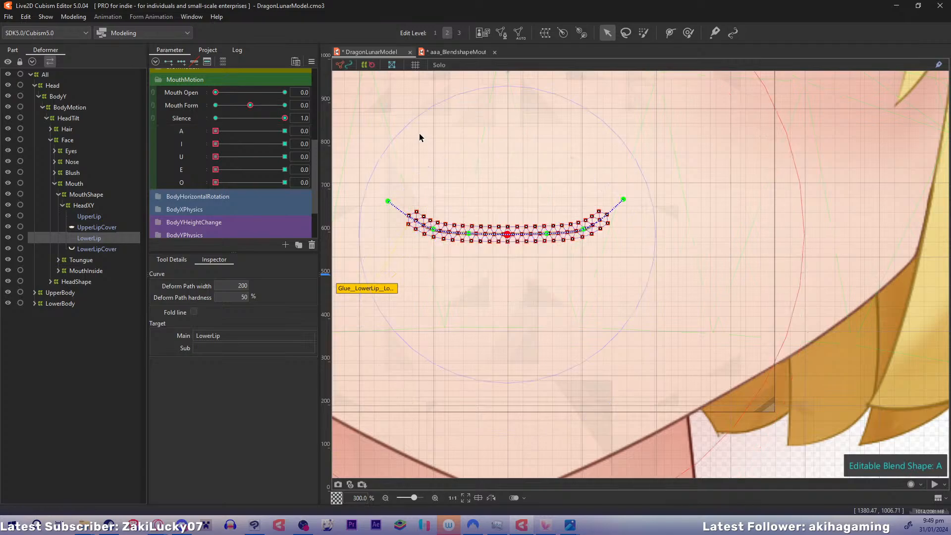
pyautogui.click(205, 145)
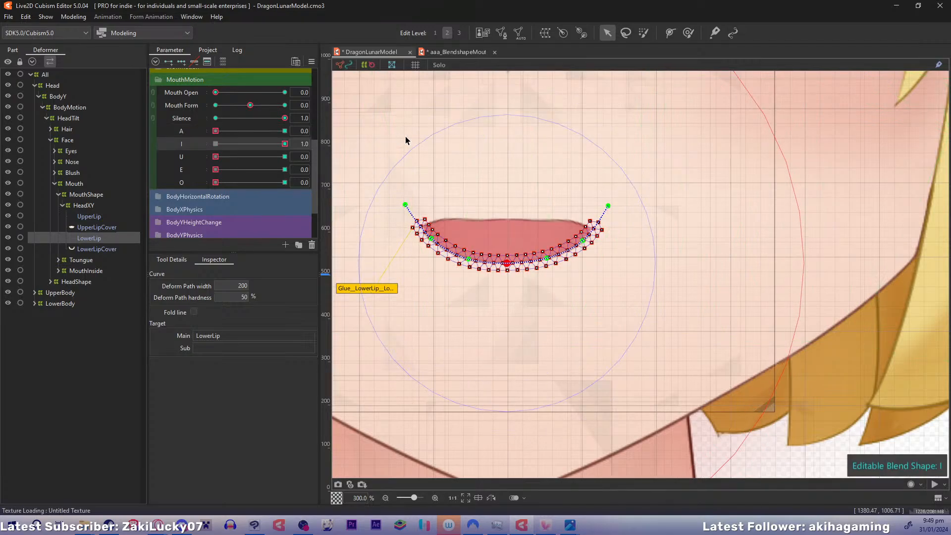
pyautogui.hotkey('ctrl', 'z')
pyautogui.moveTo(214, 157); pyautogui.dragTo(445, 153)
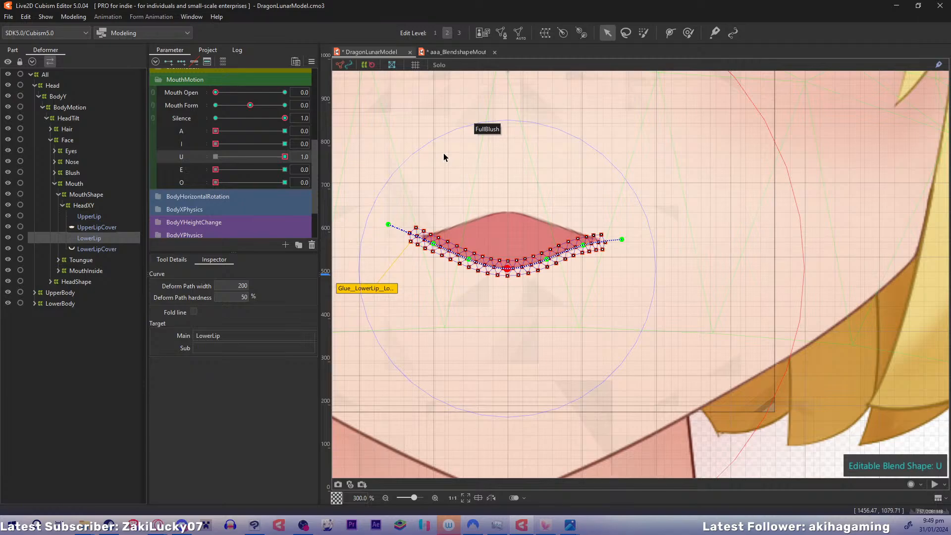
# On UpperLip at U 1.0, lower the middle path point and slightly raise the left and right side points to flatten the arch
pyautogui.click(84, 217)
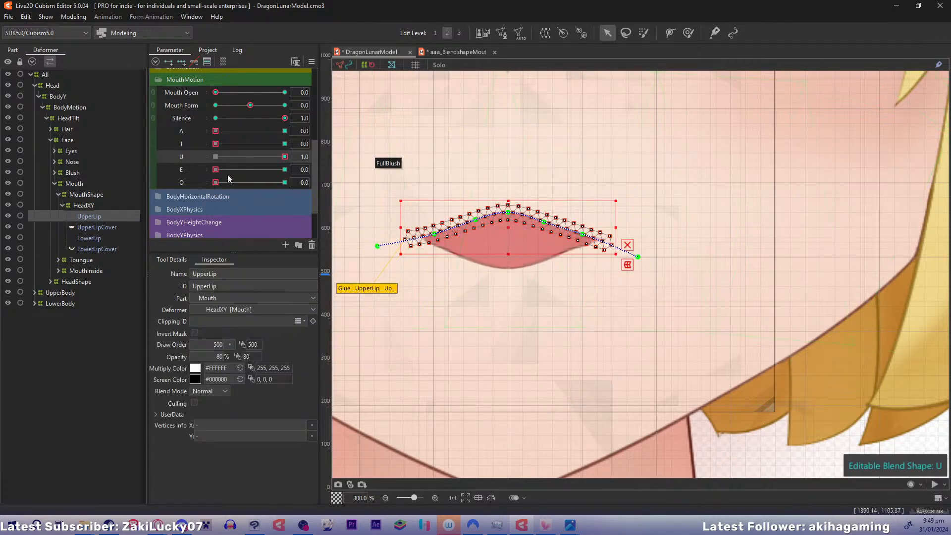
pyautogui.moveTo(279, 158)
pyautogui.mouseDown()
pyautogui.moveTo(238, 154)
pyautogui.moveTo(291, 156)
pyautogui.mouseUp()
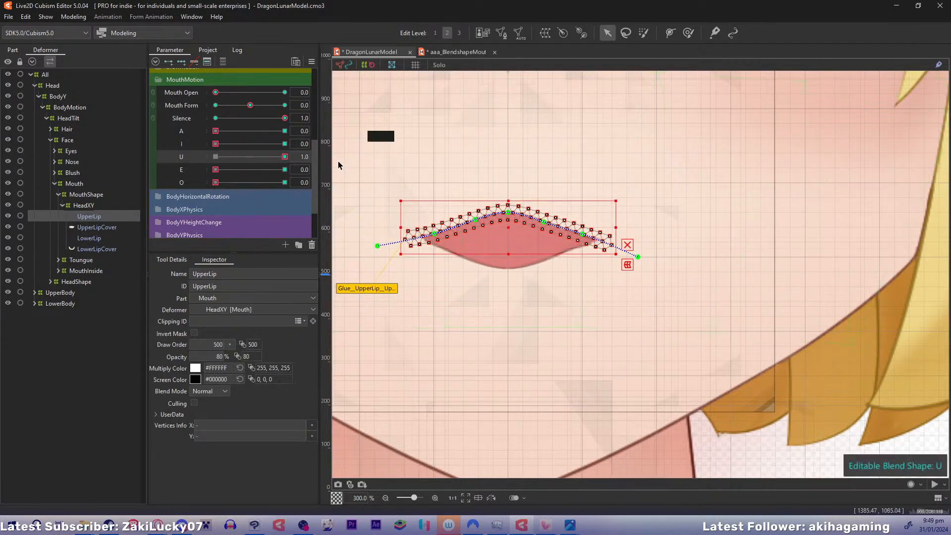
pyautogui.moveTo(509, 213); pyautogui.dragTo(509, 219)
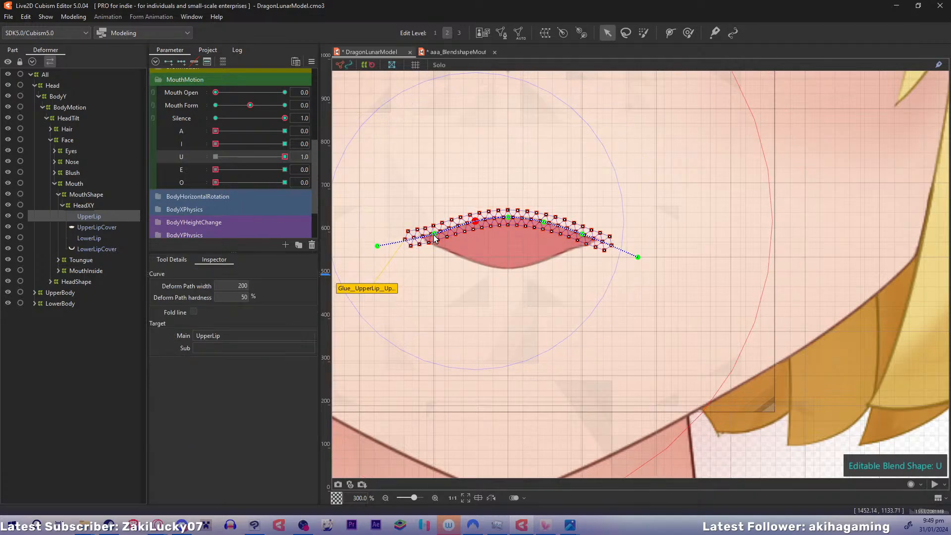
pyautogui.moveTo(434, 232); pyautogui.dragTo(435, 231)
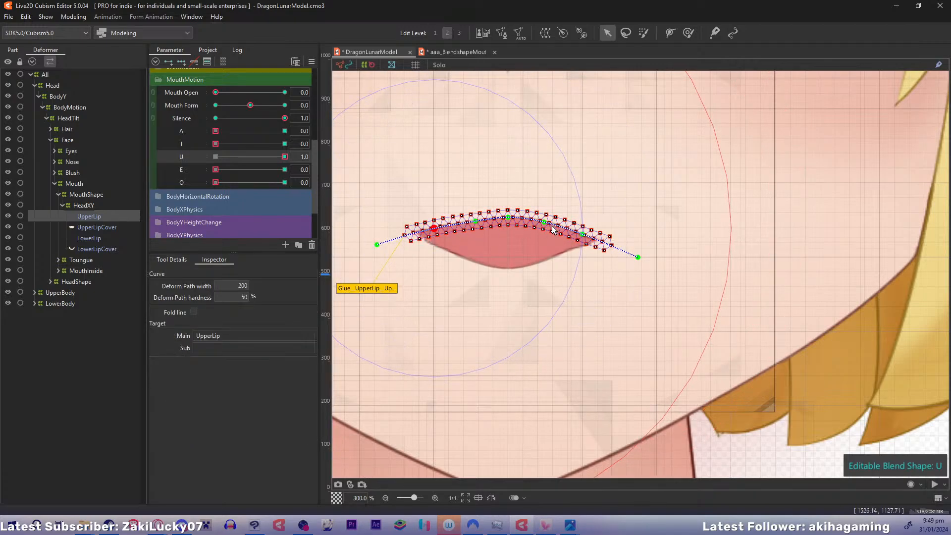
pyautogui.moveTo(582, 234); pyautogui.dragTo(583, 233)
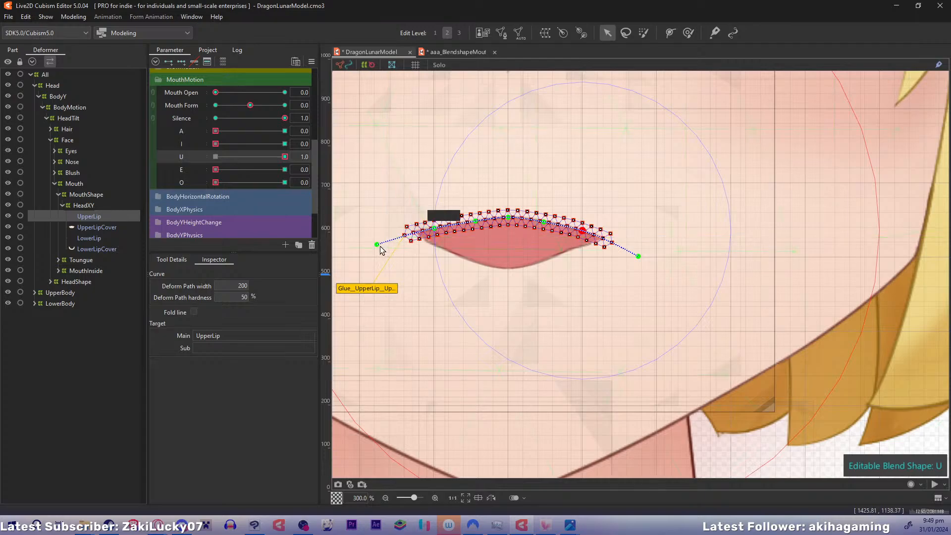
# Pull UpperLip's left and right end points inward and down, and adjust the neighbouring side points to round the mouth corners
pyautogui.moveTo(378, 245); pyautogui.dragTo(402, 269)
pyautogui.moveTo(435, 229); pyautogui.dragTo(472, 222)
pyautogui.click(545, 222)
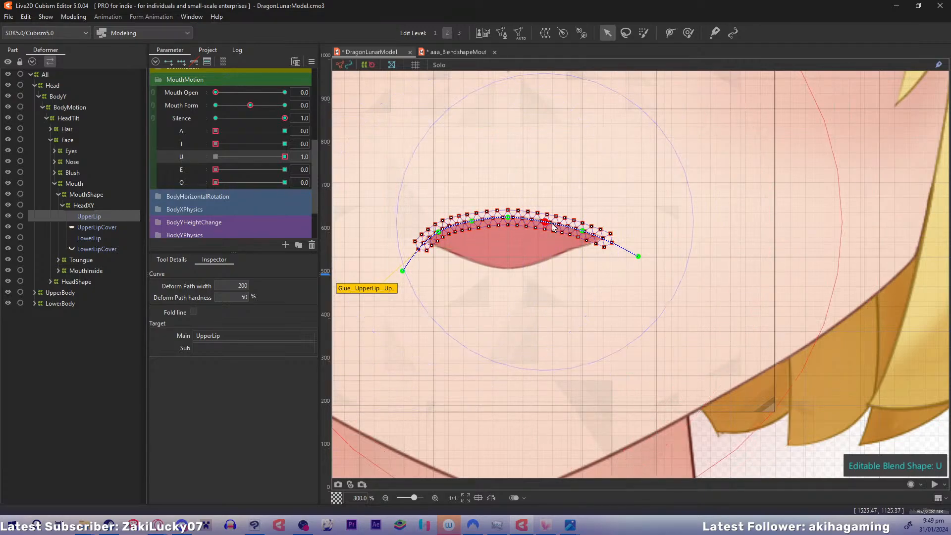
pyautogui.moveTo(639, 258); pyautogui.dragTo(605, 286)
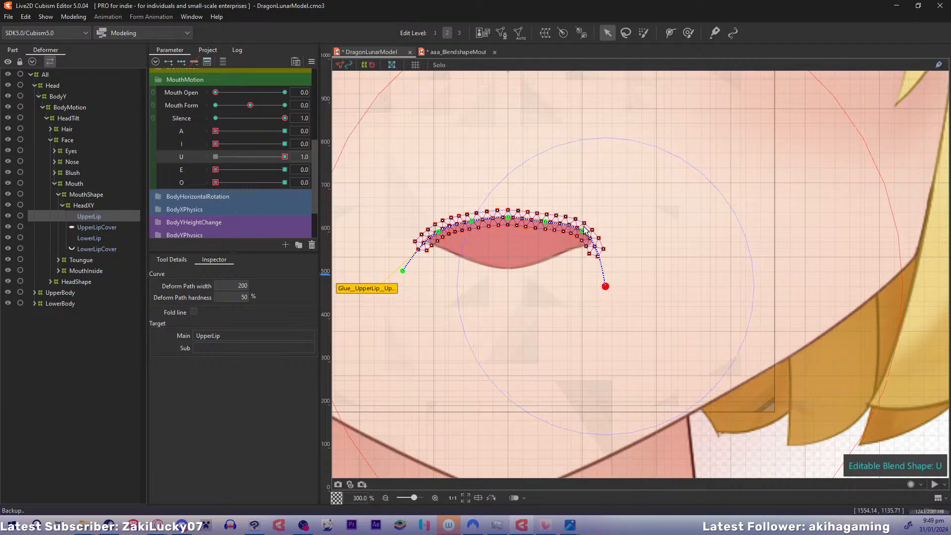
pyautogui.click(580, 232)
pyautogui.click(546, 222)
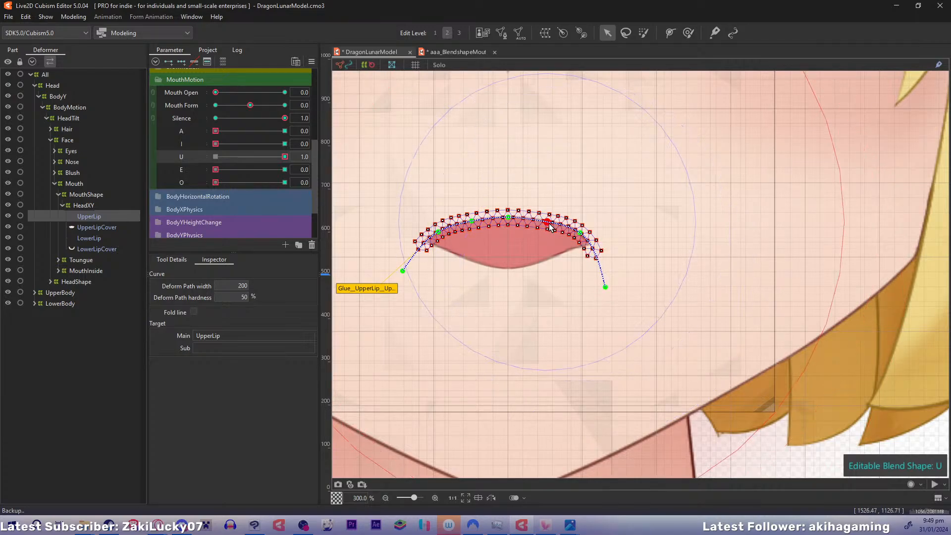
# On LowerLip, move both end points inward and up, raise the middle point, and lower the inner points for a flatter curve
pyautogui.click(85, 238)
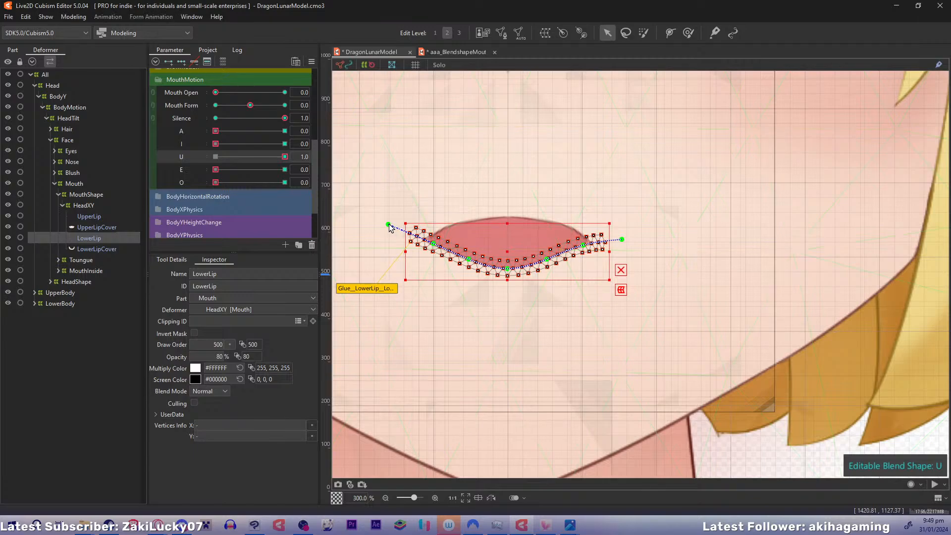
pyautogui.moveTo(388, 224); pyautogui.dragTo(407, 217)
pyautogui.moveTo(511, 268); pyautogui.dragTo(613, 219)
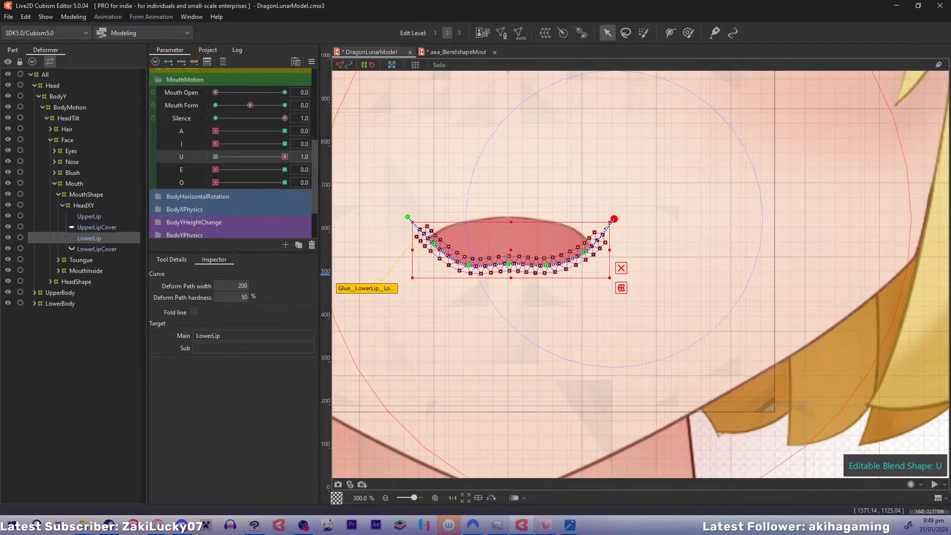
pyautogui.click(546, 265)
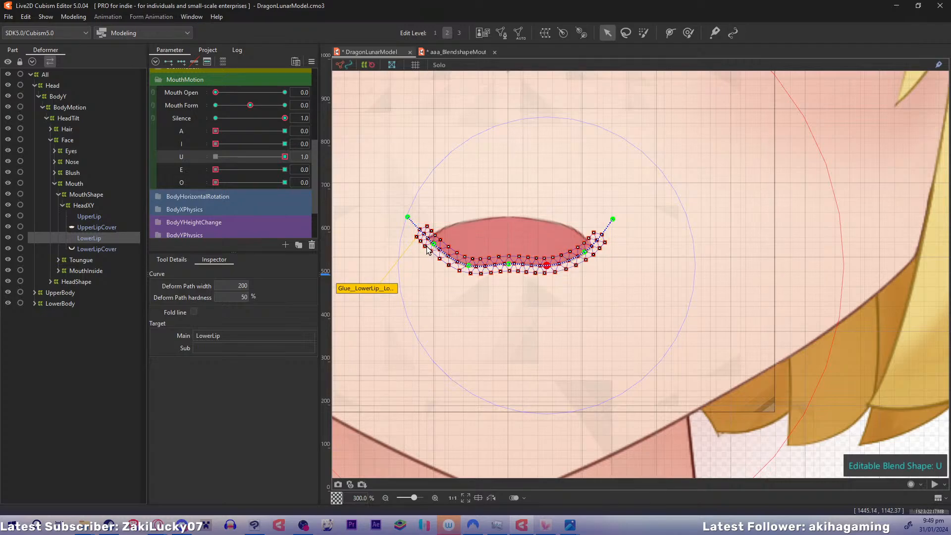
# Check the mouth outline, spread LowerLip's left side path points outward, and pull its left end point inward and up
pyautogui.click(96, 206)
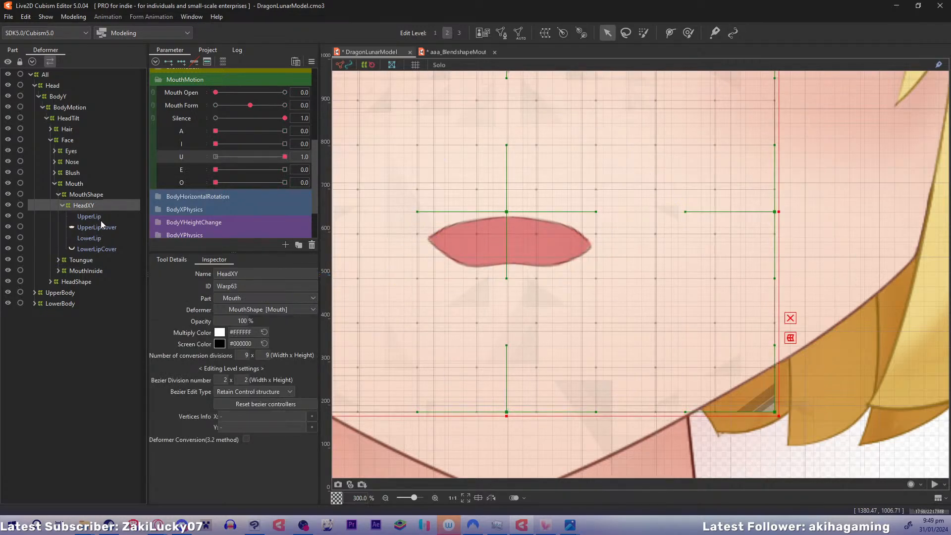
pyautogui.click(97, 238)
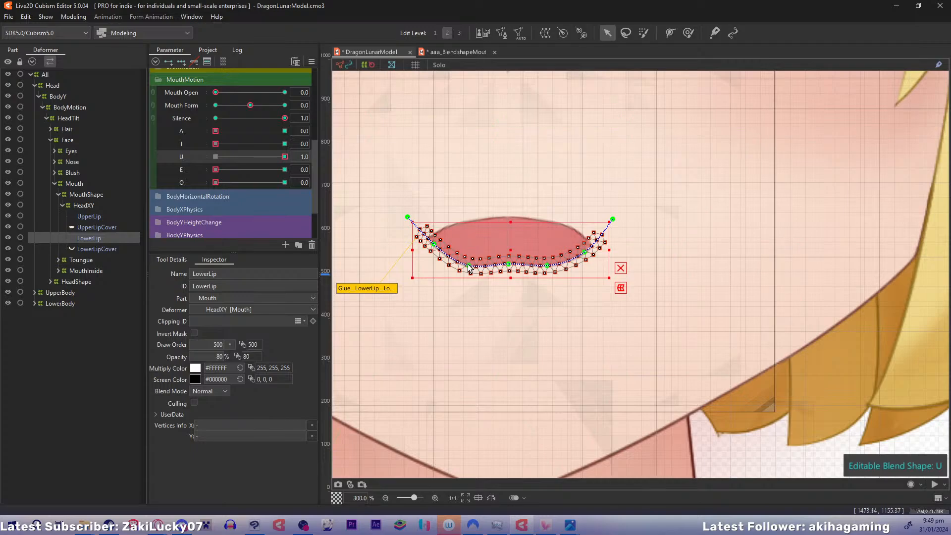
pyautogui.click(429, 247)
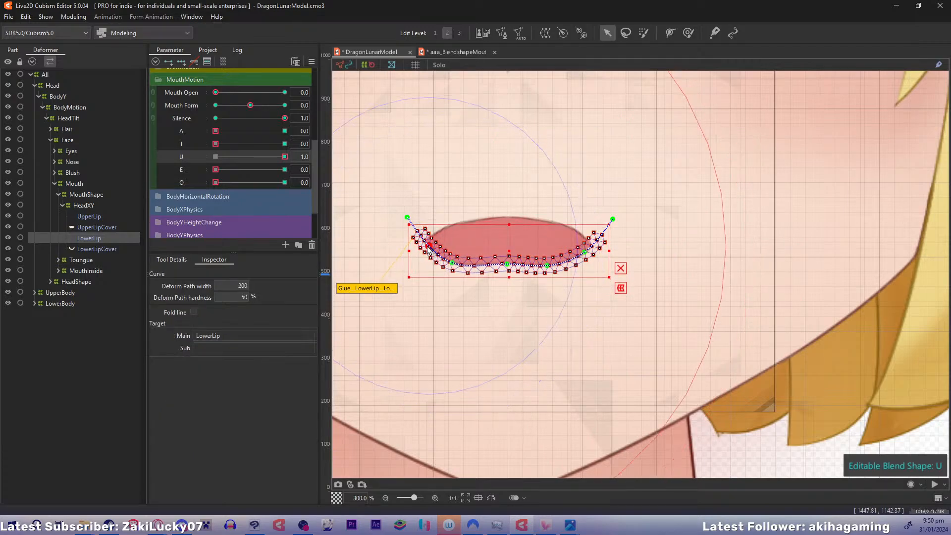
pyautogui.moveTo(429, 246); pyautogui.dragTo(421, 211)
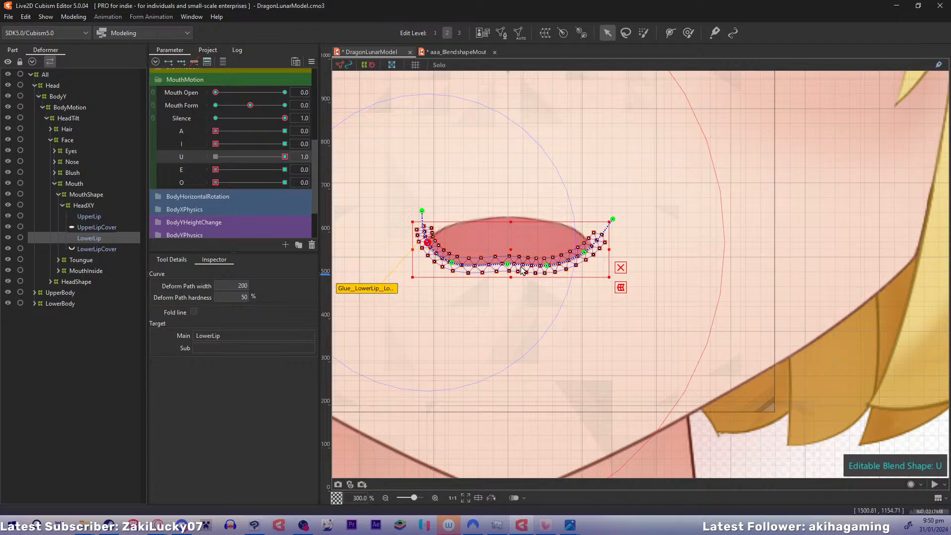
# Spread LowerLip's right inner point outward, pull its right end point inward and up, and check the mouth without the lip selected
pyautogui.moveTo(549, 266); pyautogui.dragTo(561, 266)
pyautogui.click(588, 252)
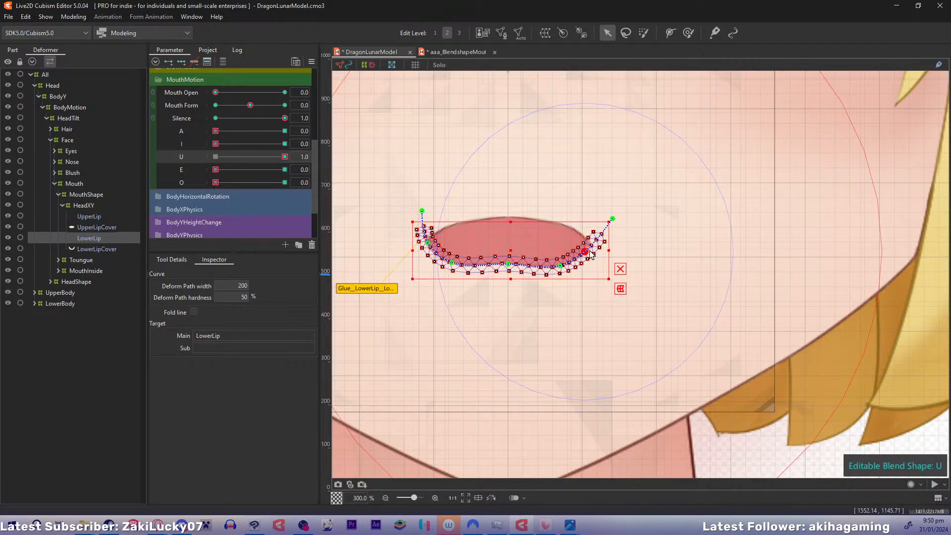
pyautogui.click(613, 218)
pyautogui.moveTo(613, 219); pyautogui.dragTo(600, 212)
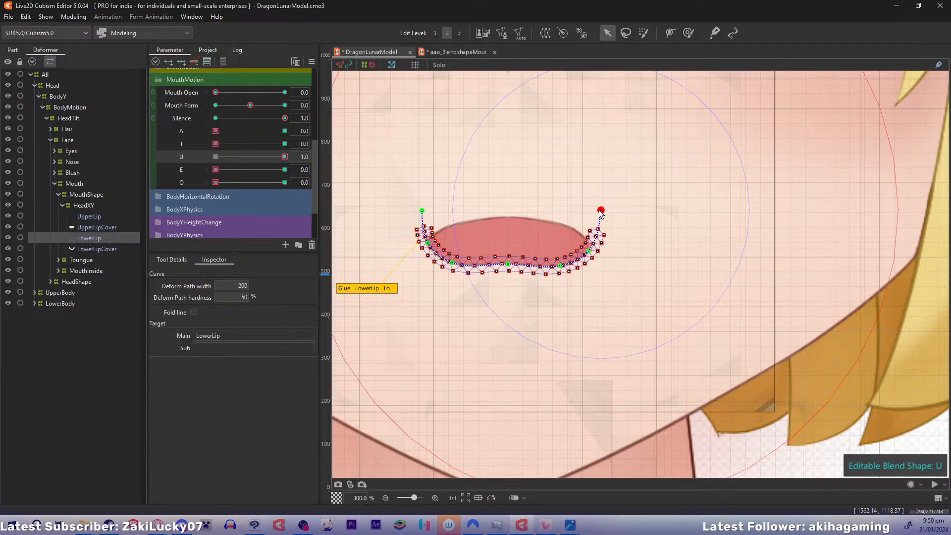
pyautogui.click(587, 248)
pyautogui.click(83, 206)
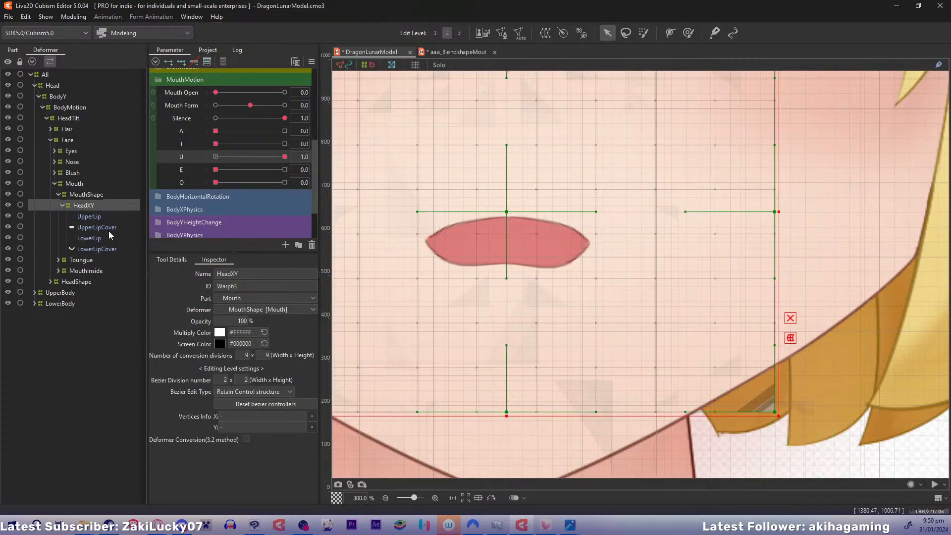
# Move UpperLip's left side path point outward and curl its left end point inward beneath the mouth corner
pyautogui.click(89, 216)
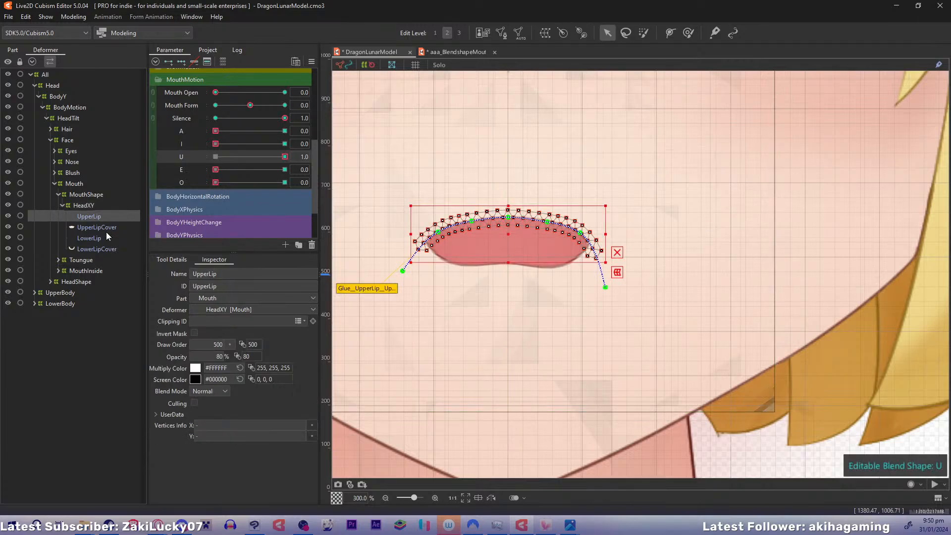
pyautogui.scroll(1, 486, 291)
pyautogui.moveTo(508, 299); pyautogui.dragTo(632, 289)
pyautogui.click(494, 209)
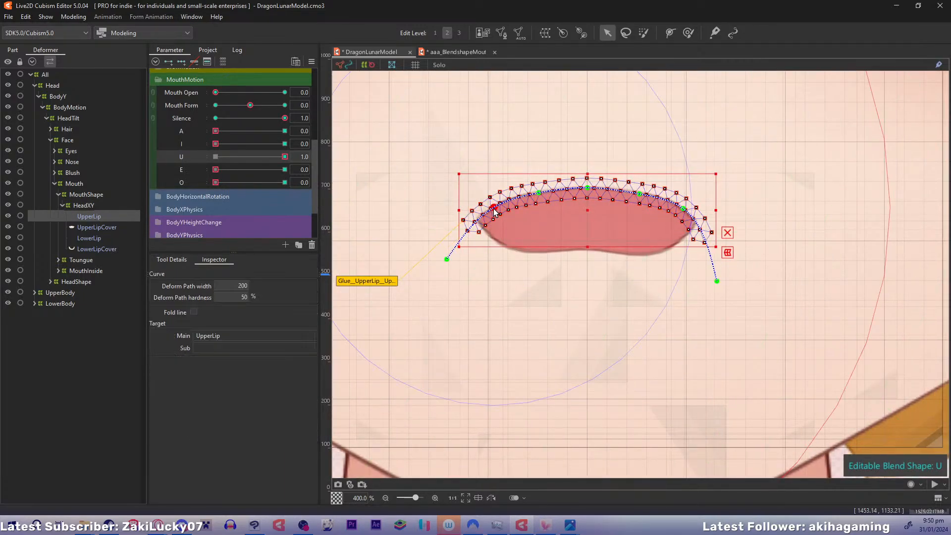
pyautogui.moveTo(493, 209); pyautogui.dragTo(480, 215)
pyautogui.moveTo(446, 263); pyautogui.dragTo(500, 272)
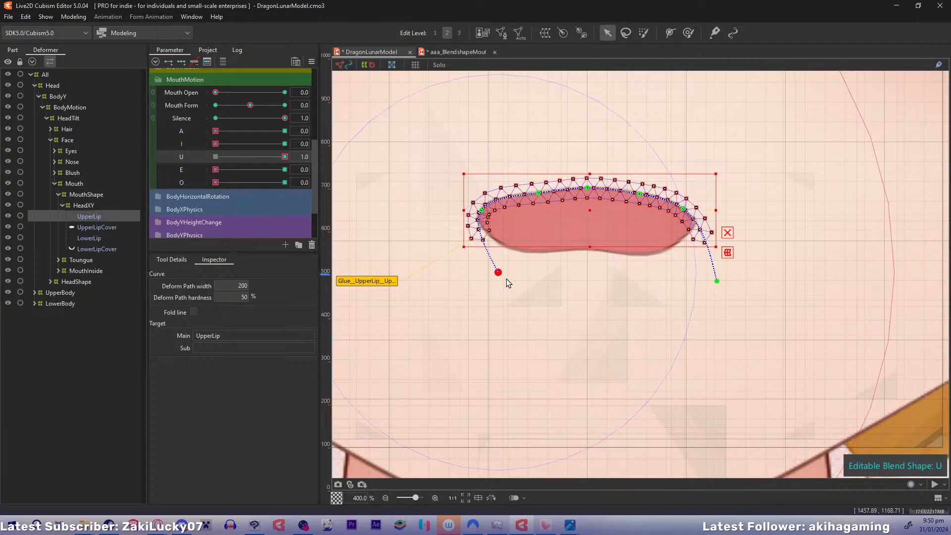
# Move UpperLip's right side path point outward, curl its right end point inward and down, and check the mouth outline
pyautogui.moveTo(687, 213); pyautogui.dragTo(693, 212)
pyautogui.moveTo(718, 283); pyautogui.dragTo(675, 295)
pyautogui.click(83, 204)
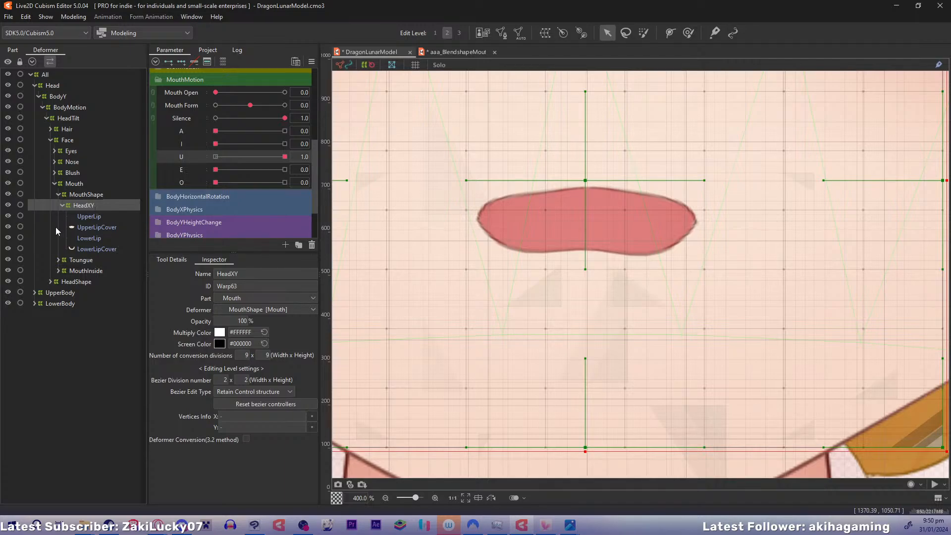
# Raise UpperLip's right side path point slightly, nudge its right end point inward and up, and check the mouth outline
pyautogui.click(89, 216)
pyautogui.moveTo(671, 292); pyautogui.dragTo(649, 274)
pyautogui.hotkey('ctrl', 'z')
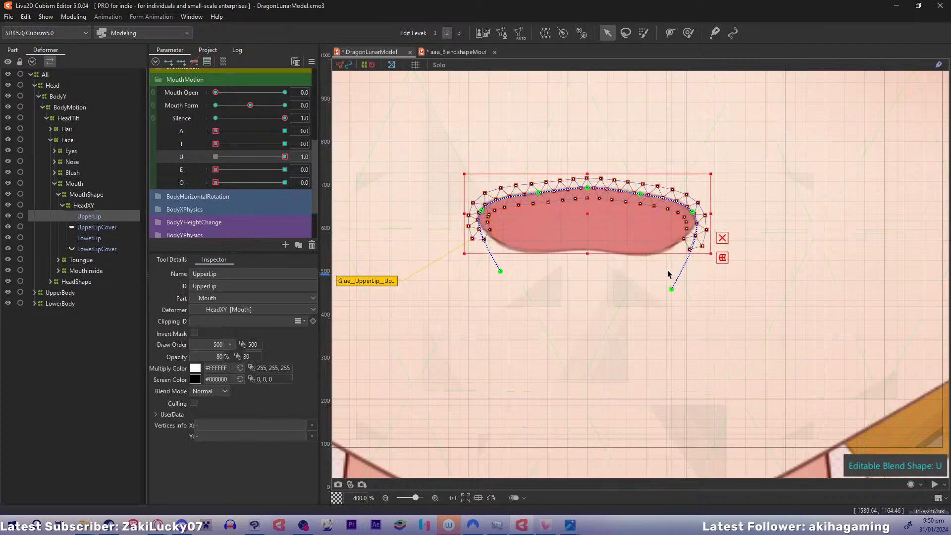
pyautogui.moveTo(693, 213); pyautogui.dragTo(693, 209)
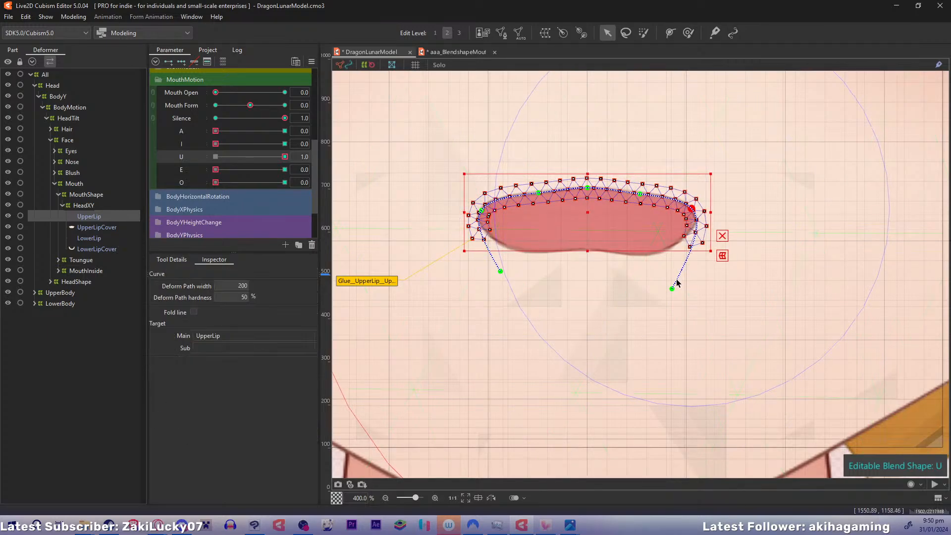
pyautogui.moveTo(671, 288); pyautogui.dragTo(664, 281)
pyautogui.click(103, 205)
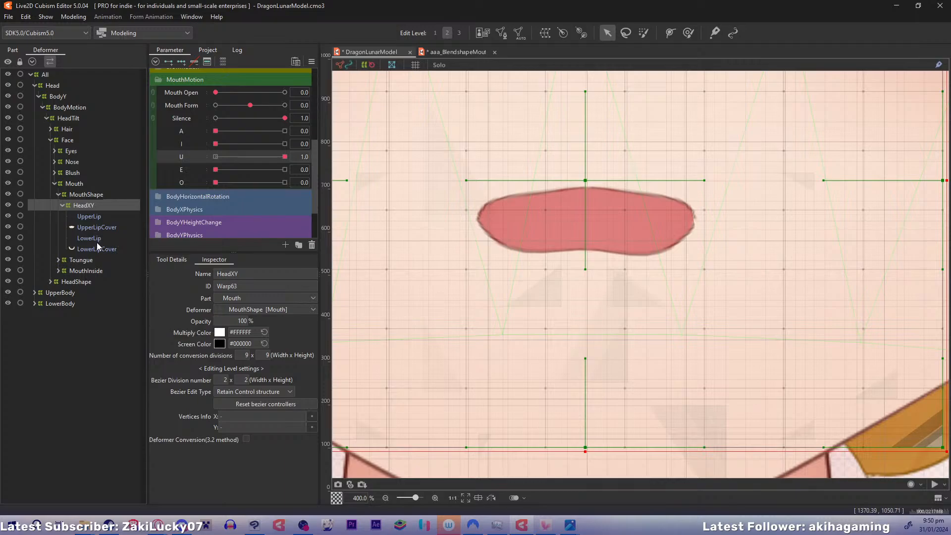
# Pull LowerLip's left end point inward in the U blend shape and spread its left inner point outward
pyautogui.click(95, 238)
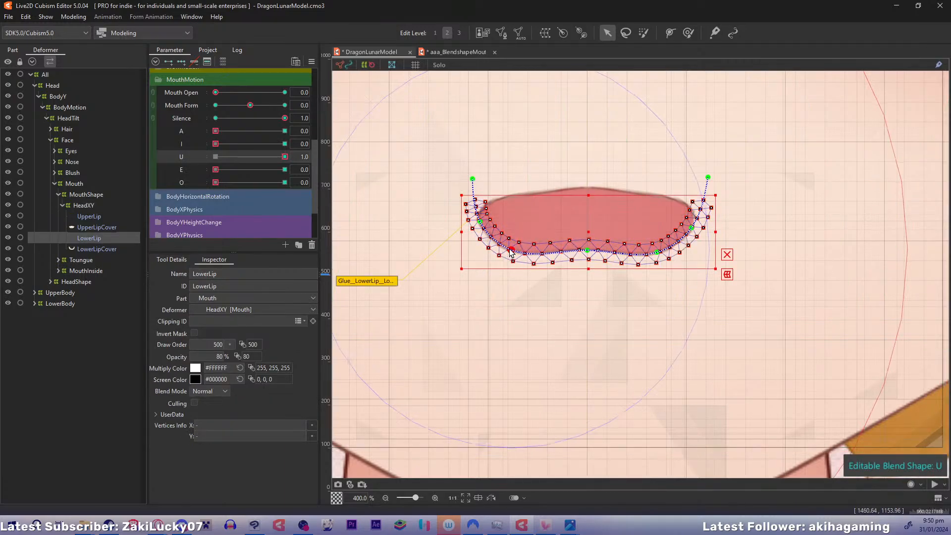
pyautogui.click(479, 223)
pyautogui.moveTo(473, 179); pyautogui.dragTo(484, 179)
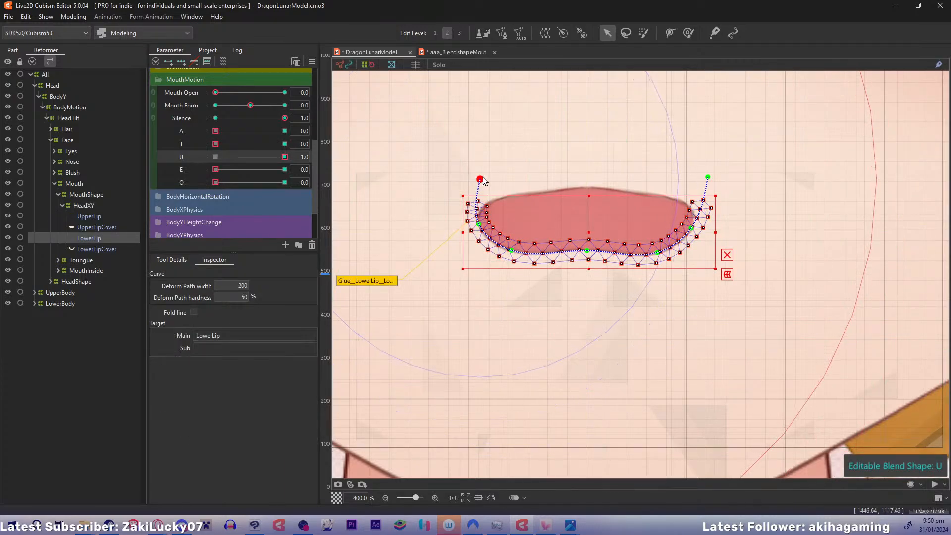
pyautogui.click(479, 224)
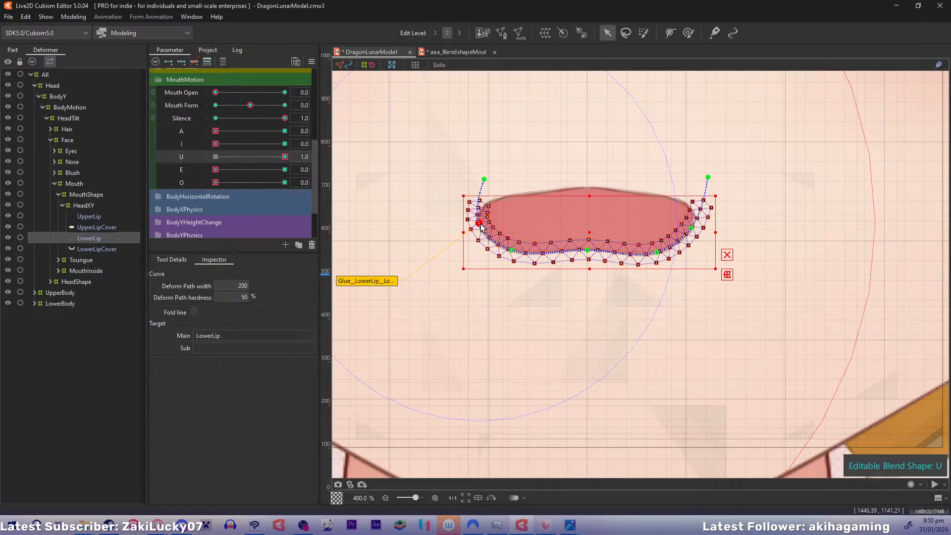
pyautogui.moveTo(512, 251); pyautogui.dragTo(505, 250)
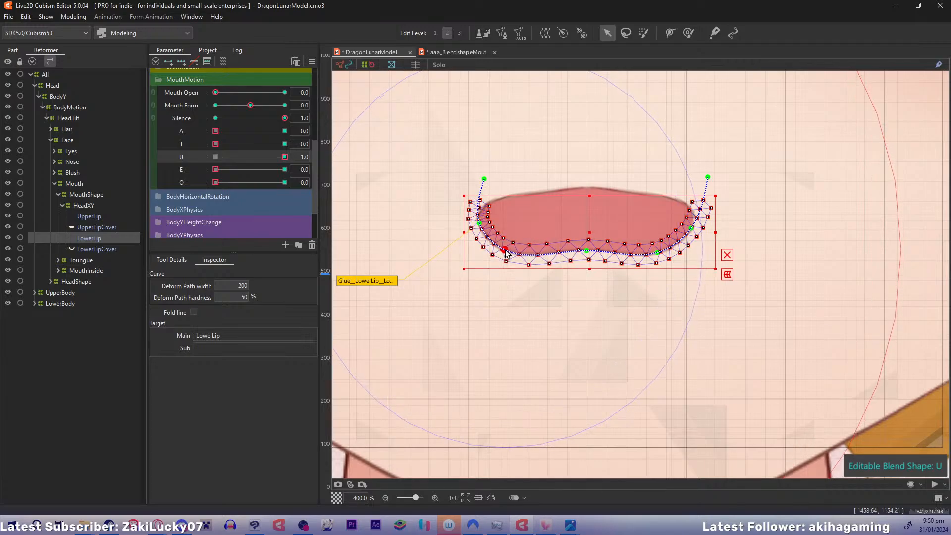
# Spread LowerLip's right inner point outward, pull its right end point inward, and check the U mouth without the lip selected
pyautogui.moveTo(657, 253); pyautogui.dragTo(676, 252)
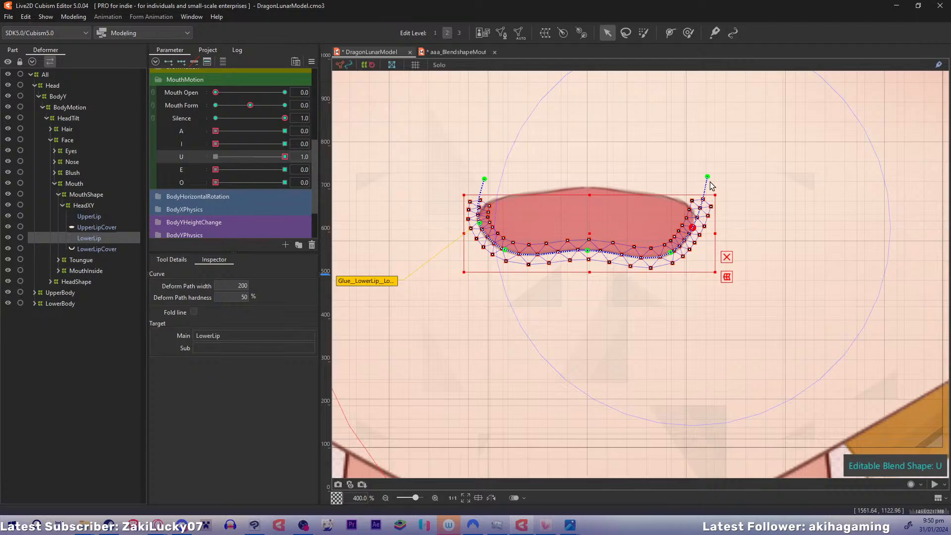
pyautogui.moveTo(707, 176); pyautogui.dragTo(687, 181)
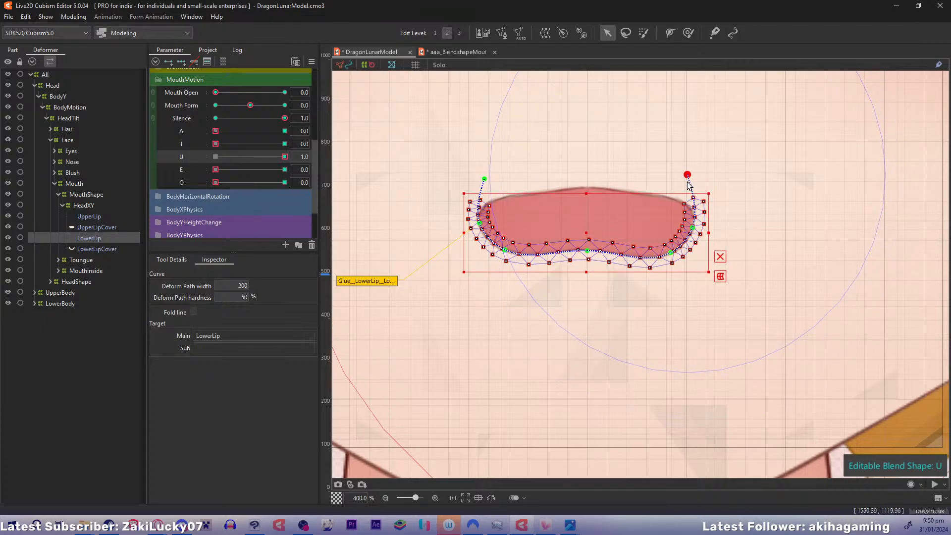
pyautogui.click(105, 206)
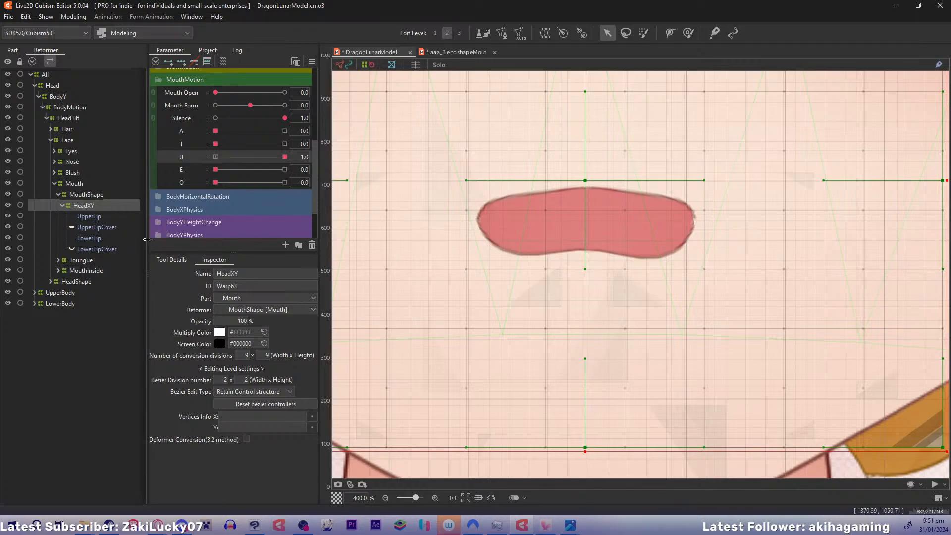
# Copy the A lip shape of both UpperLip and LowerLip onto the E blend shape at 1.0, with A back at 0
pyautogui.moveTo(216, 164); pyautogui.dragTo(311, 173)
pyautogui.click(122, 216)
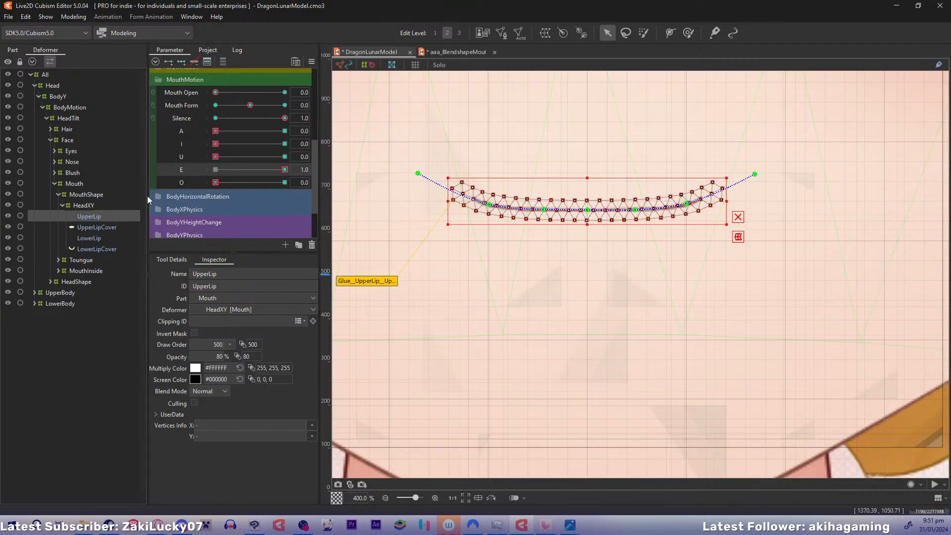
pyautogui.moveTo(281, 172); pyautogui.dragTo(150, 168)
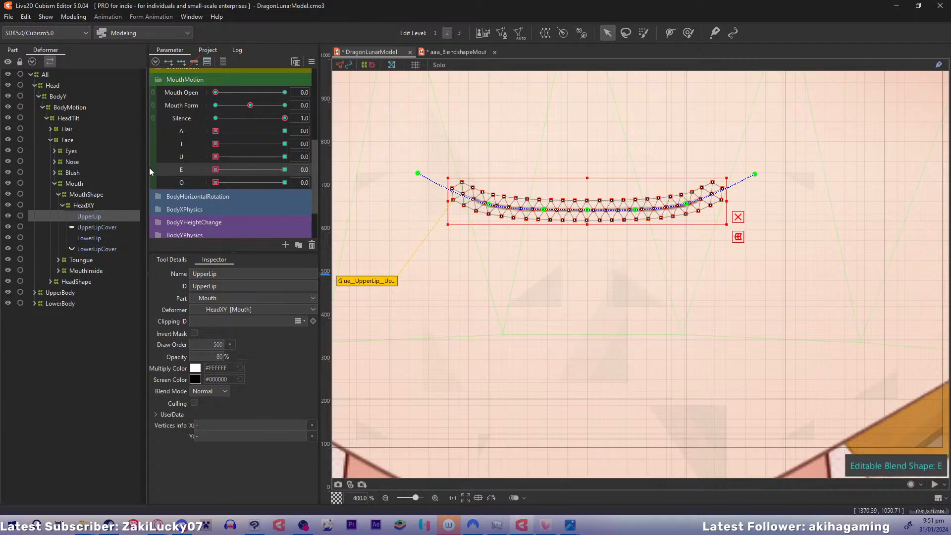
pyautogui.keyDown('ctrl'); pyautogui.click(105, 240); pyautogui.keyUp('ctrl')
pyautogui.moveTo(259, 129); pyautogui.dragTo(422, 126)
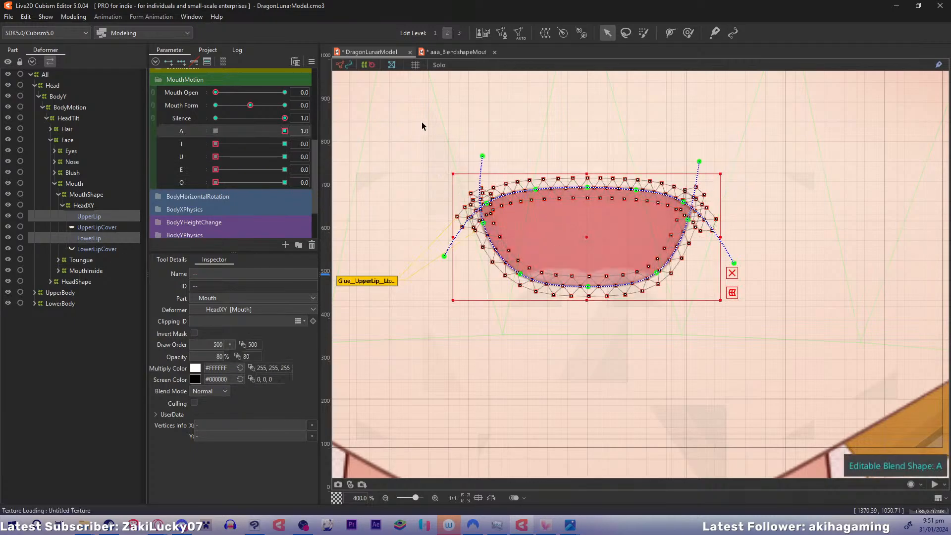
pyautogui.moveTo(216, 169); pyautogui.dragTo(424, 168)
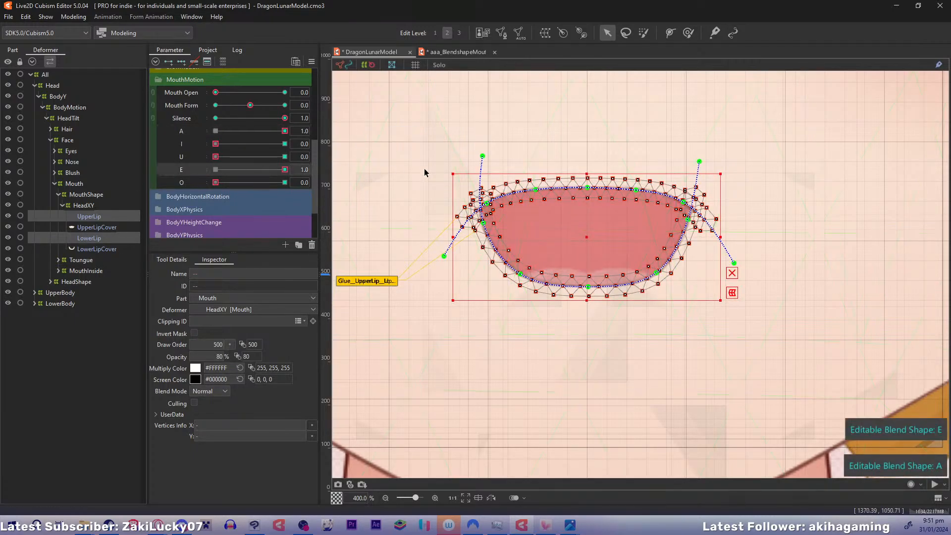
pyautogui.moveTo(280, 131); pyautogui.dragTo(80, 115)
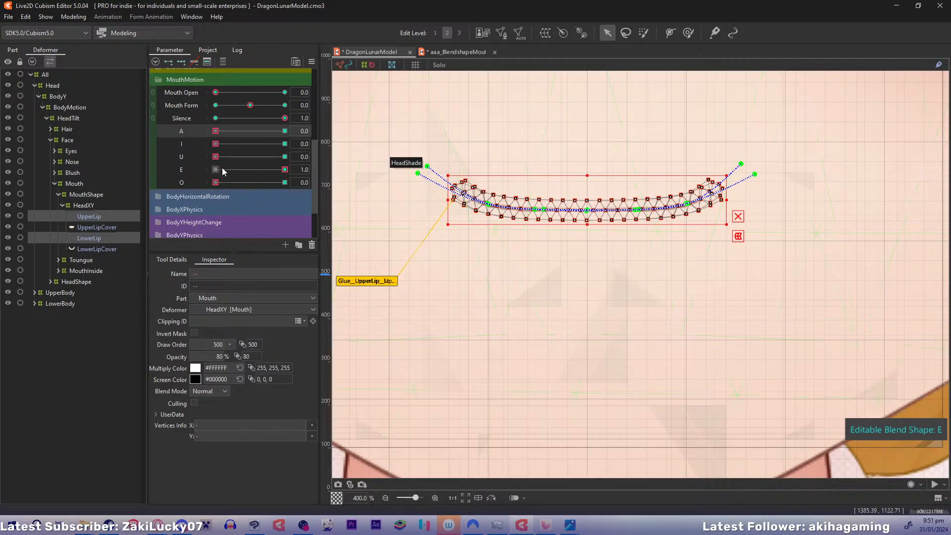
pyautogui.click(182, 170)
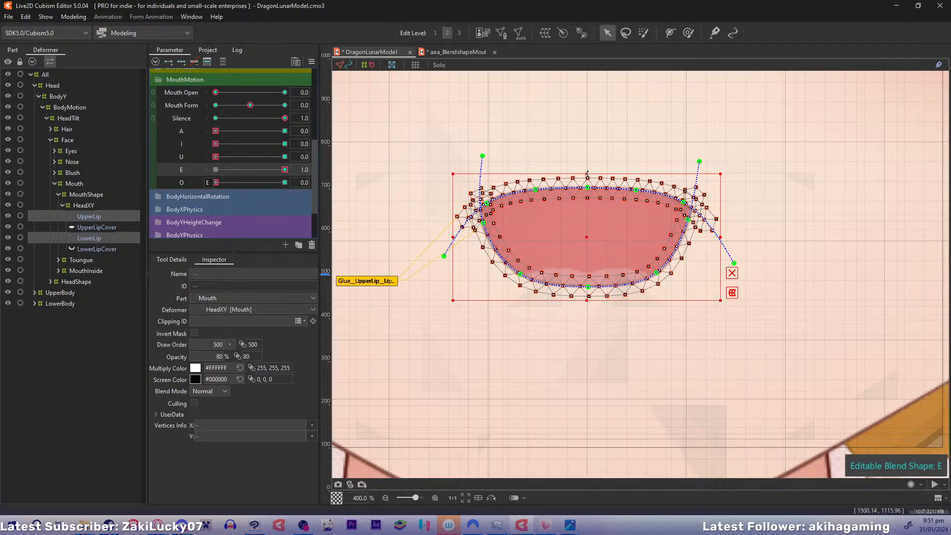
# Flatten the E mouth by lowering the upper edge and raising the lower edge of both lips' shared bounding box
pyautogui.moveTo(587, 173); pyautogui.dragTo(587, 200)
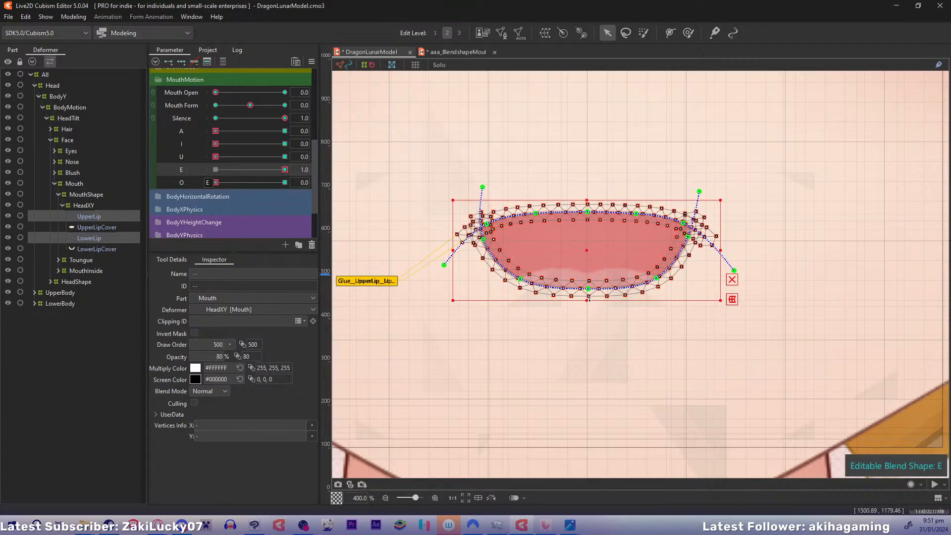
pyautogui.moveTo(589, 289)
pyautogui.mouseDown()
pyautogui.moveTo(589, 270)
pyautogui.moveTo(586, 289)
pyautogui.mouseUp()
pyautogui.hotkey('ctrl', 'z')
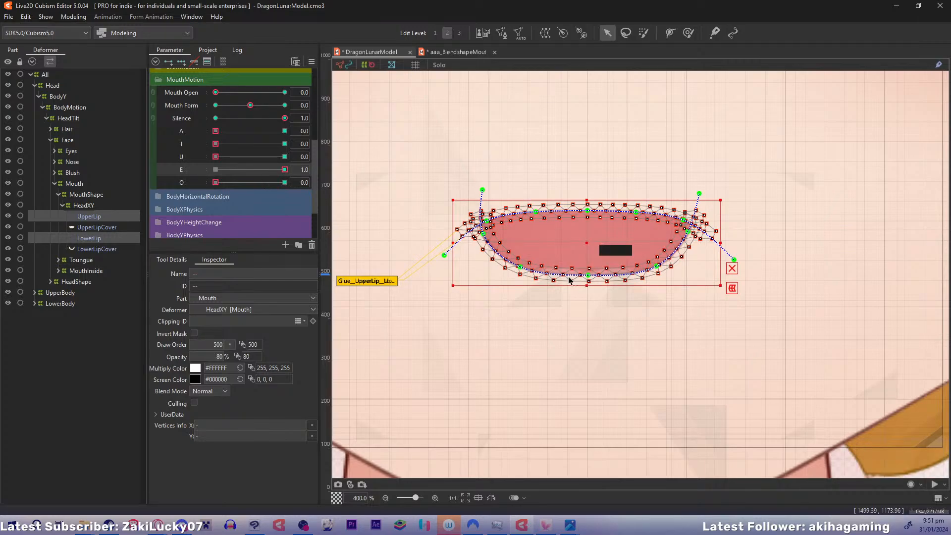
pyautogui.moveTo(588, 287); pyautogui.dragTo(586, 294)
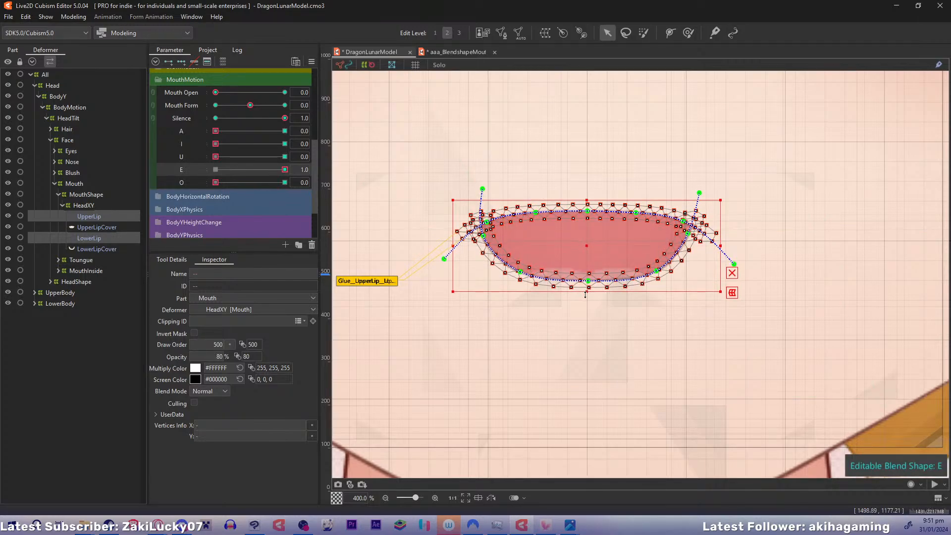
# Shift both lips slightly upward at E 1.0, then return E to 0 and compare it with the A shape
pyautogui.moveTo(278, 169)
pyautogui.mouseDown()
pyautogui.moveTo(218, 170)
pyautogui.moveTo(289, 172)
pyautogui.mouseUp()
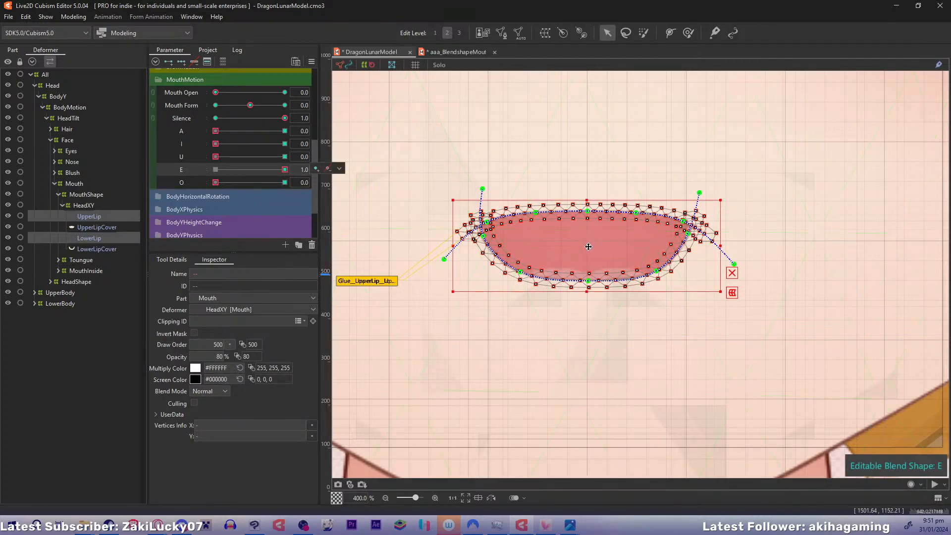
pyautogui.moveTo(588, 247); pyautogui.dragTo(588, 239)
pyautogui.moveTo(279, 170); pyautogui.dragTo(217, 171)
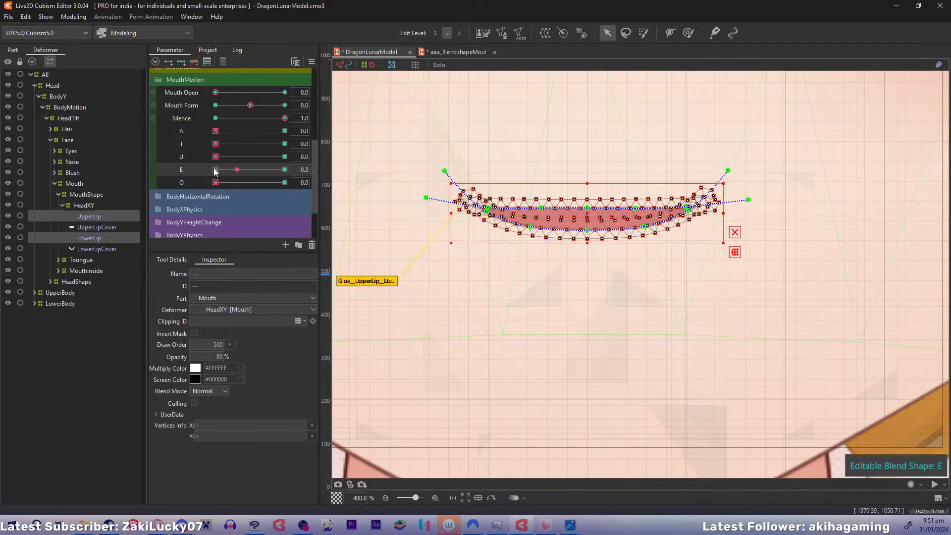
pyautogui.moveTo(223, 133); pyautogui.dragTo(209, 167)
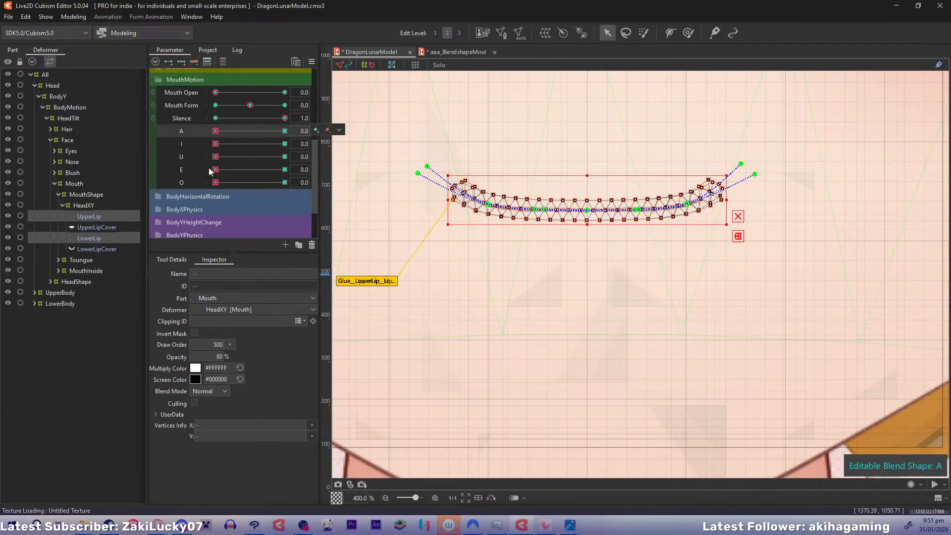
# Set O to 1.0, raise UpperLip's centre and left inner points, and curl its left side and end point down and inward
pyautogui.click(234, 183)
pyautogui.moveTo(291, 183); pyautogui.dragTo(303, 186)
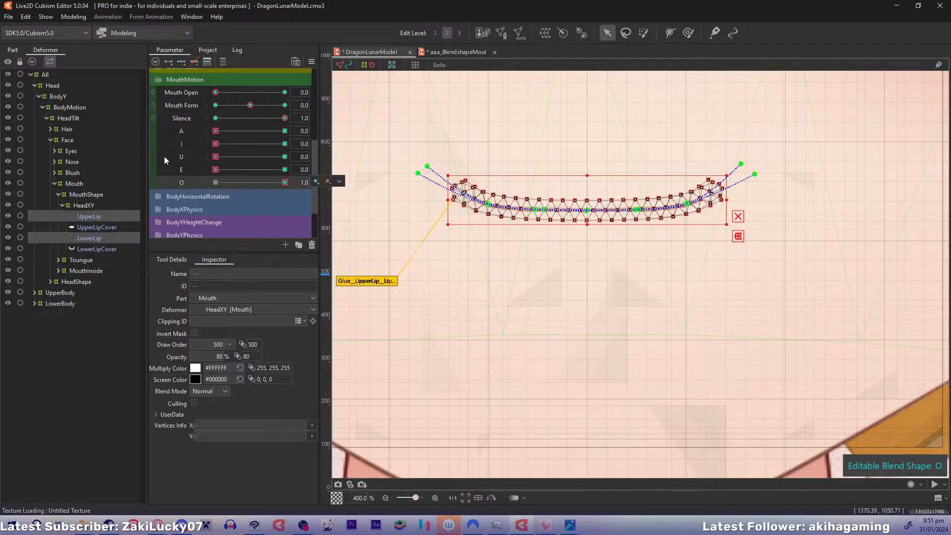
pyautogui.click(101, 216)
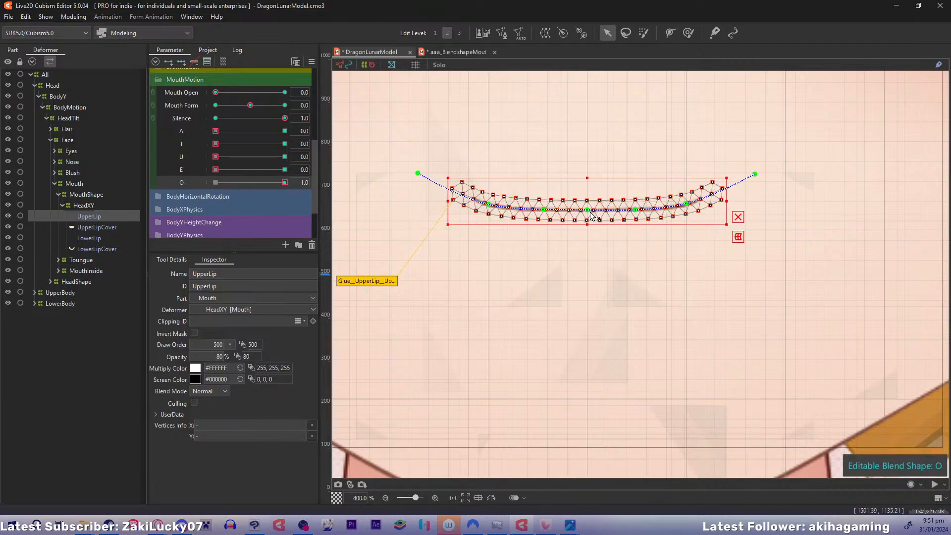
pyautogui.moveTo(587, 210); pyautogui.dragTo(587, 178)
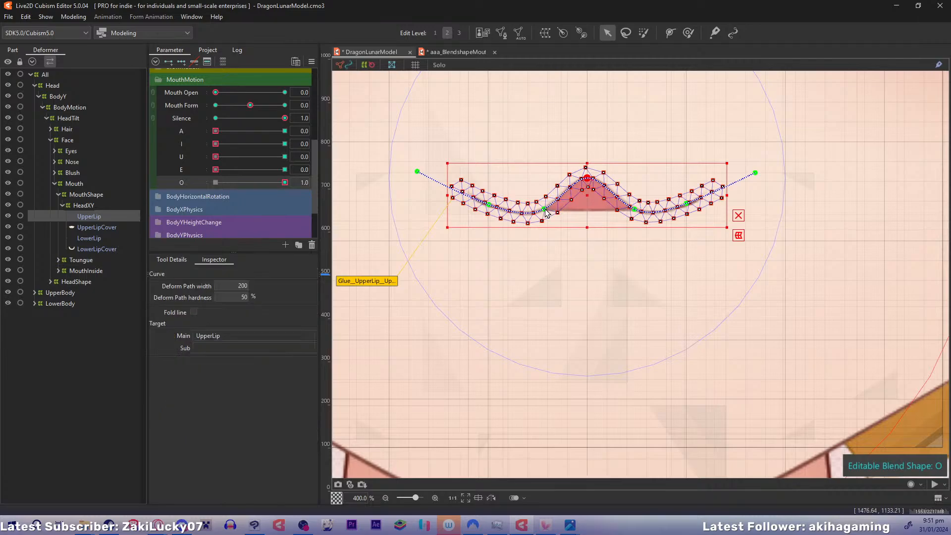
pyautogui.moveTo(545, 210); pyautogui.dragTo(544, 192)
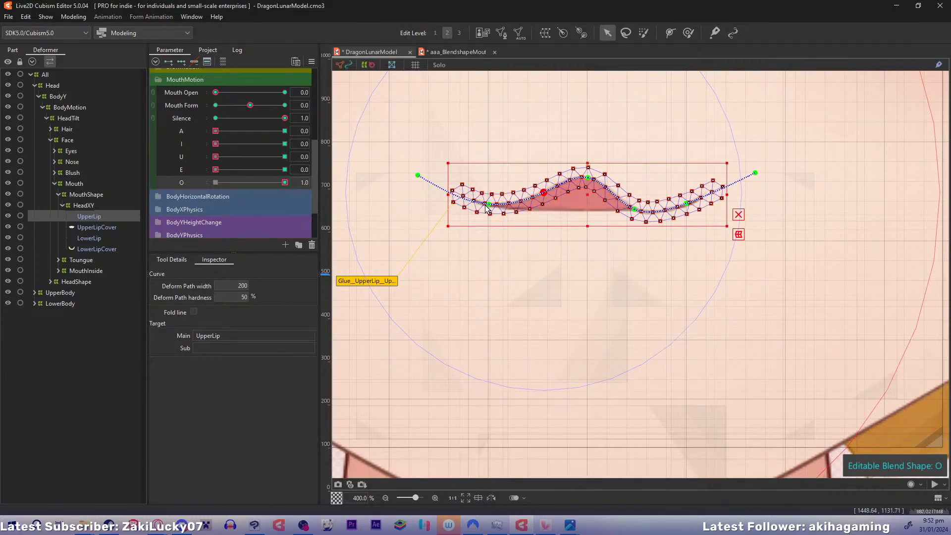
pyautogui.moveTo(487, 205); pyautogui.dragTo(487, 230)
pyautogui.moveTo(421, 180); pyautogui.dragTo(489, 312)
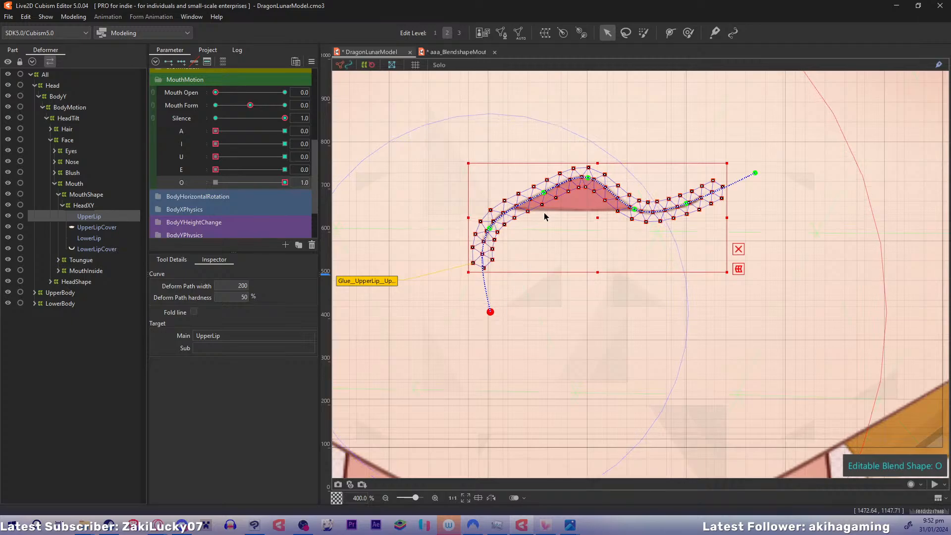
# Smooth UpperLip's left arc by moving its left inner point outward and its left side point inward
pyautogui.moveTo(543, 193); pyautogui.dragTo(534, 197)
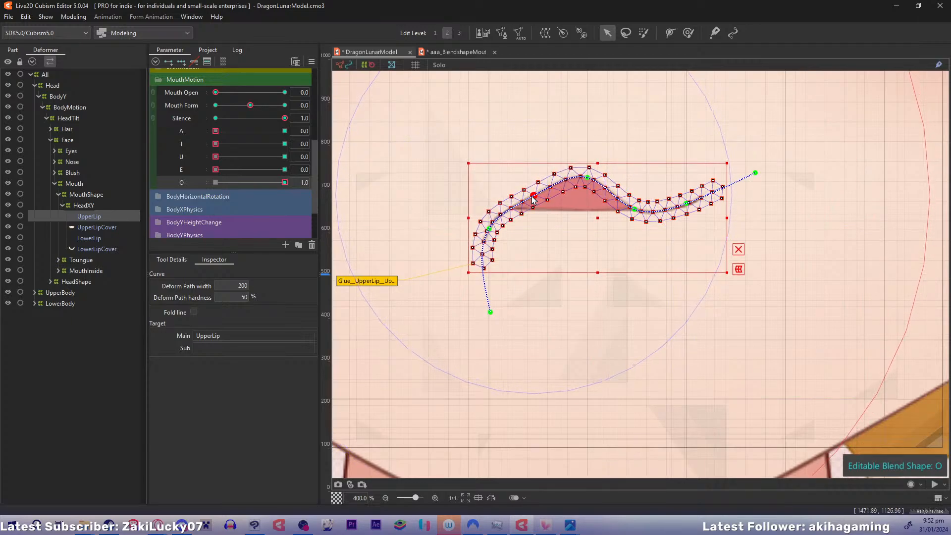
pyautogui.moveTo(489, 229); pyautogui.dragTo(498, 229)
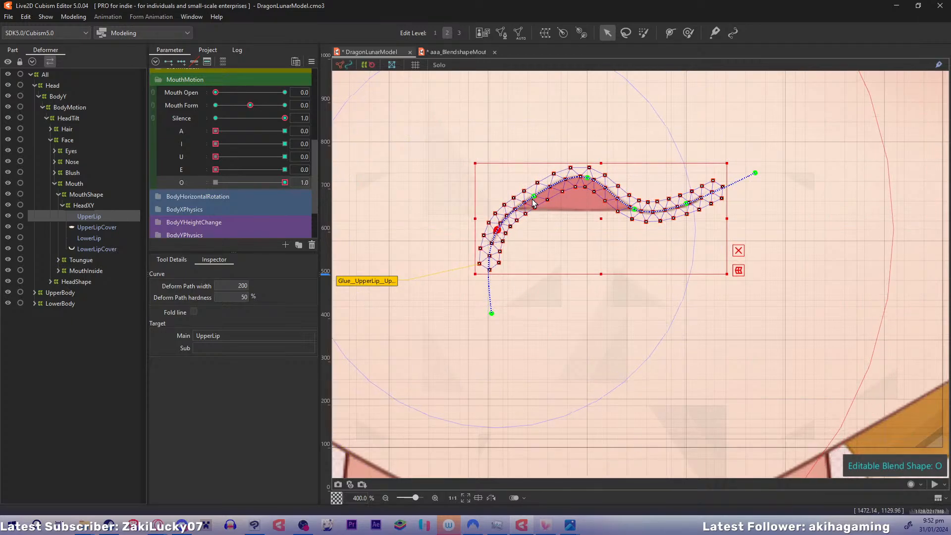
pyautogui.moveTo(533, 196); pyautogui.dragTo(532, 194)
# Arch UpperLip's right side to mirror the left, raising its inner point and curling the side and end points down and inward
pyautogui.moveTo(634, 210); pyautogui.dragTo(687, 217)
pyautogui.moveTo(754, 177); pyautogui.dragTo(691, 316)
pyautogui.click(638, 202)
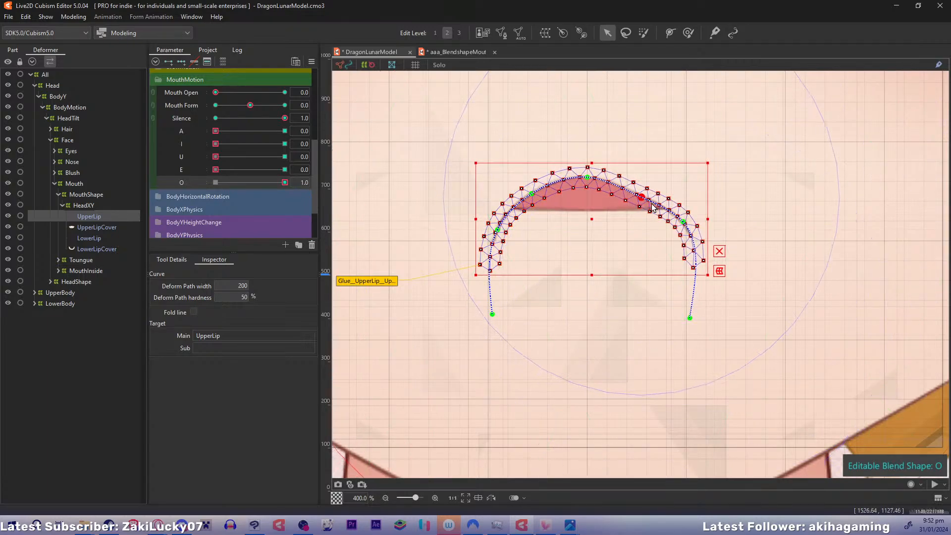
pyautogui.moveTo(686, 224); pyautogui.dragTo(682, 227)
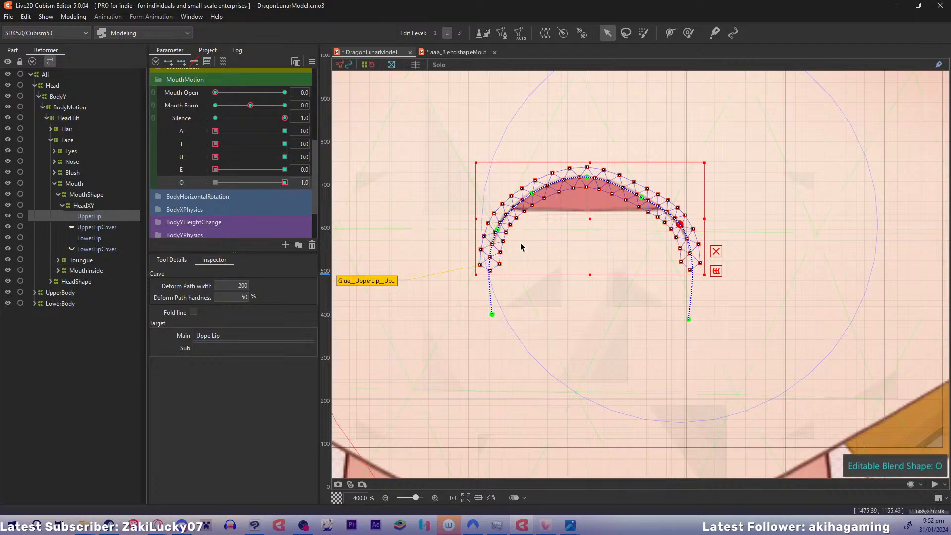
pyautogui.moveTo(678, 226); pyautogui.dragTo(677, 233)
# Pull both of UpperLip's end points further inward and fine-tune the neighbouring path points for a rounder O arch
pyautogui.moveTo(683, 322); pyautogui.dragTo(671, 327)
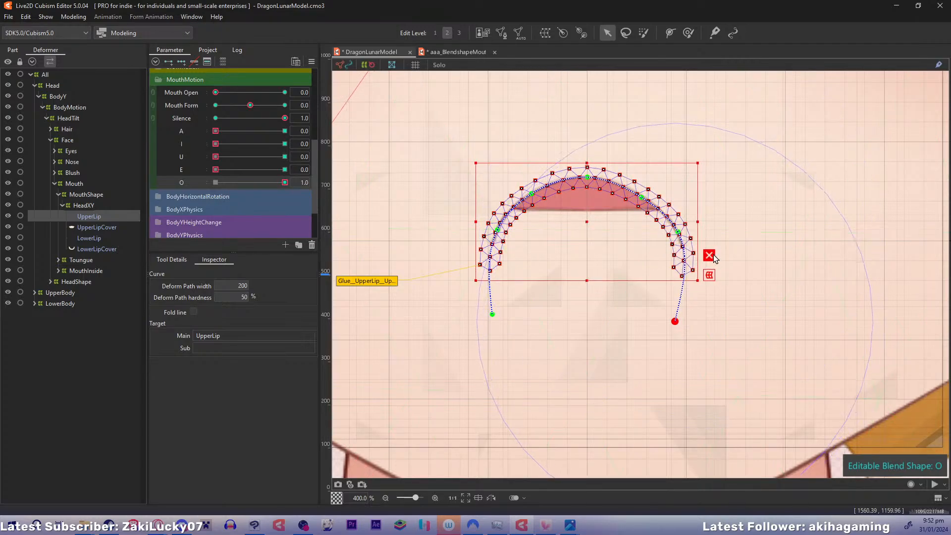
pyautogui.click(642, 199)
pyautogui.click(678, 231)
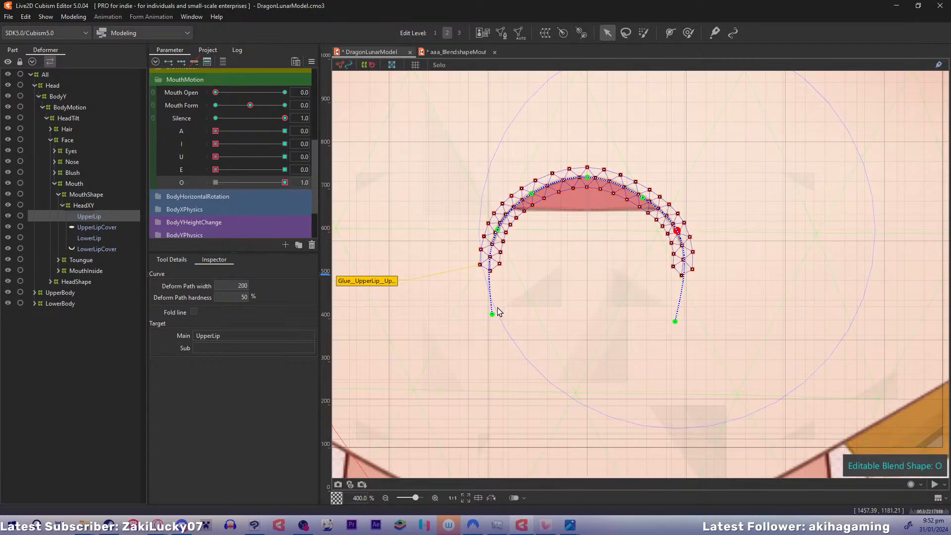
pyautogui.moveTo(492, 314); pyautogui.dragTo(496, 314)
pyautogui.click(498, 232)
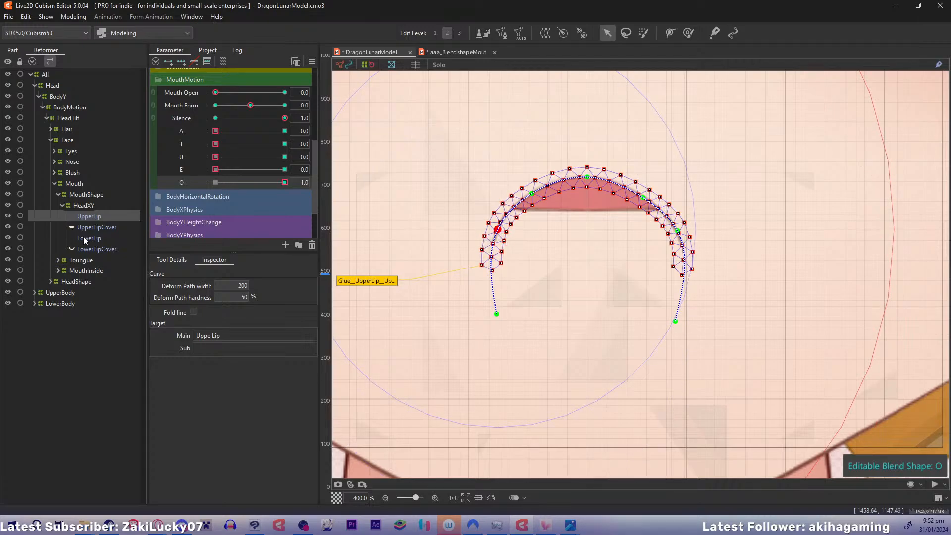
# Move the whole LowerLip down beneath UpperLip's arch in the O blend shape
pyautogui.click(88, 238)
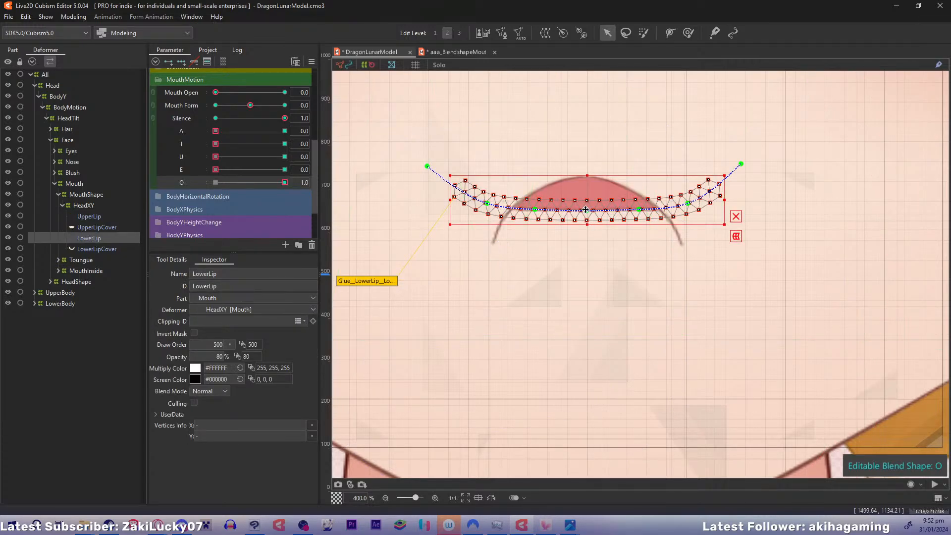
pyautogui.moveTo(586, 210); pyautogui.dragTo(588, 253)
pyautogui.hotkey('ctrl', 'z')
pyautogui.moveTo(588, 203); pyautogui.dragTo(580, 274)
# Bend LowerLip into a bowl in the O blend shape, curling both end points up and inward and lowering its centre and right inner point
pyautogui.moveTo(428, 239); pyautogui.dragTo(487, 195)
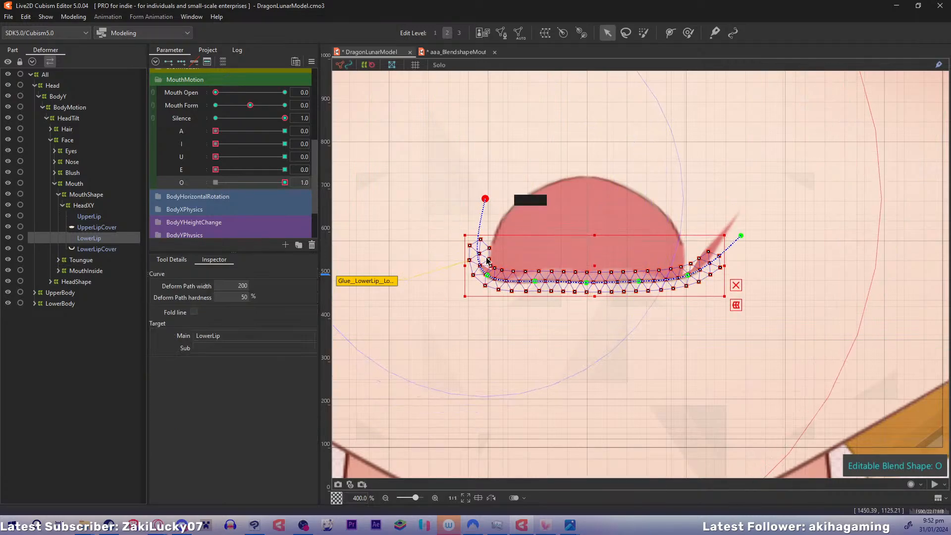
pyautogui.moveTo(502, 261); pyautogui.dragTo(588, 305)
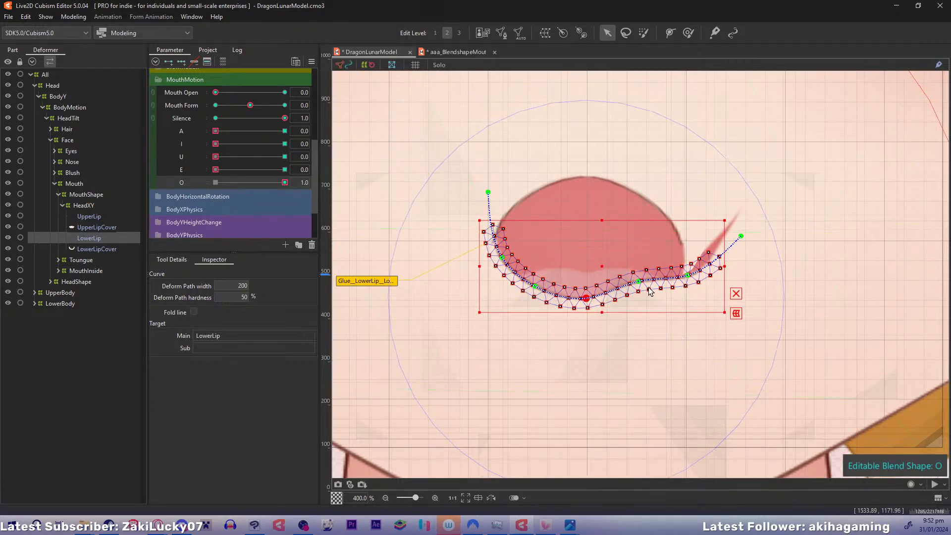
pyautogui.moveTo(639, 282); pyautogui.dragTo(641, 296)
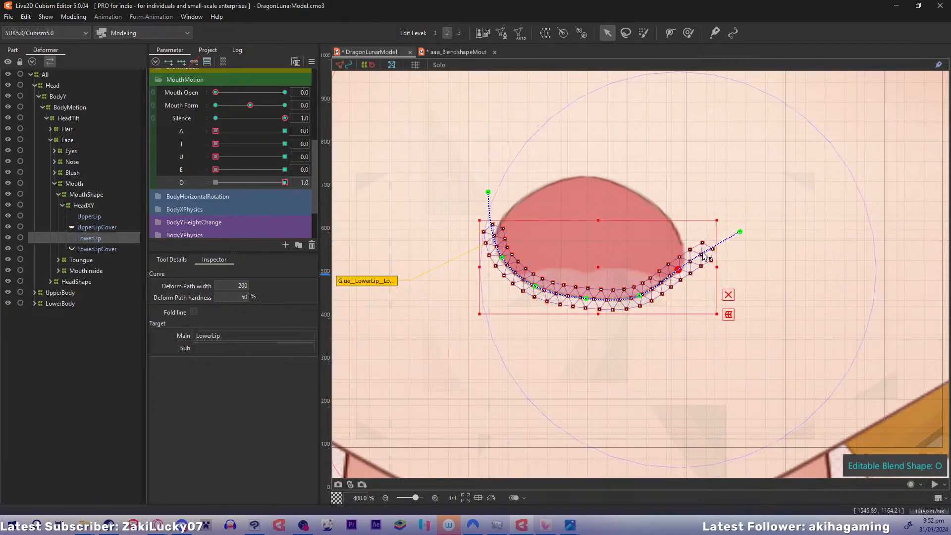
pyautogui.moveTo(740, 234); pyautogui.dragTo(686, 180)
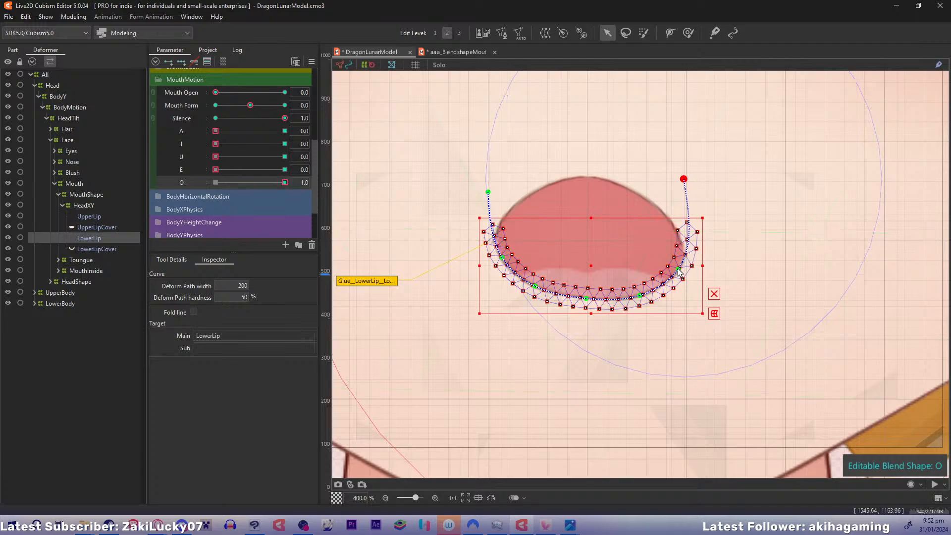
pyautogui.moveTo(678, 269); pyautogui.dragTo(677, 258)
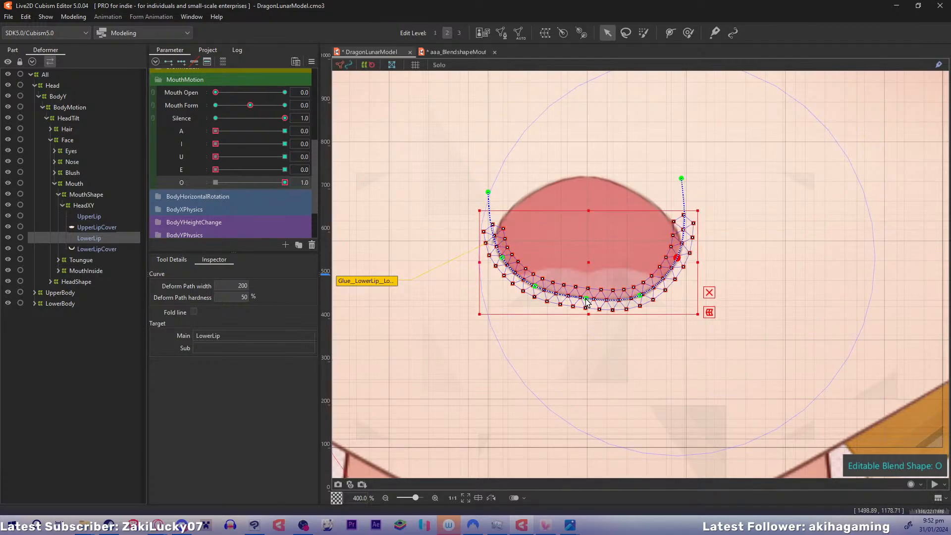
# Round LowerLip's O curve by lowering its centre and inner path points and nudging its left side point outward
pyautogui.moveTo(585, 298); pyautogui.dragTo(586, 303)
pyautogui.moveTo(536, 287); pyautogui.dragTo(536, 293)
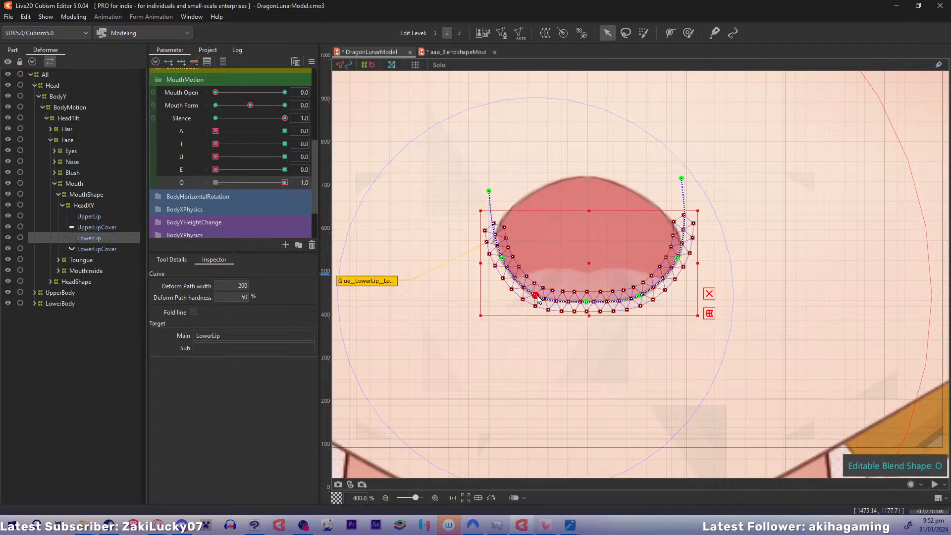
pyautogui.moveTo(505, 261); pyautogui.dragTo(501, 263)
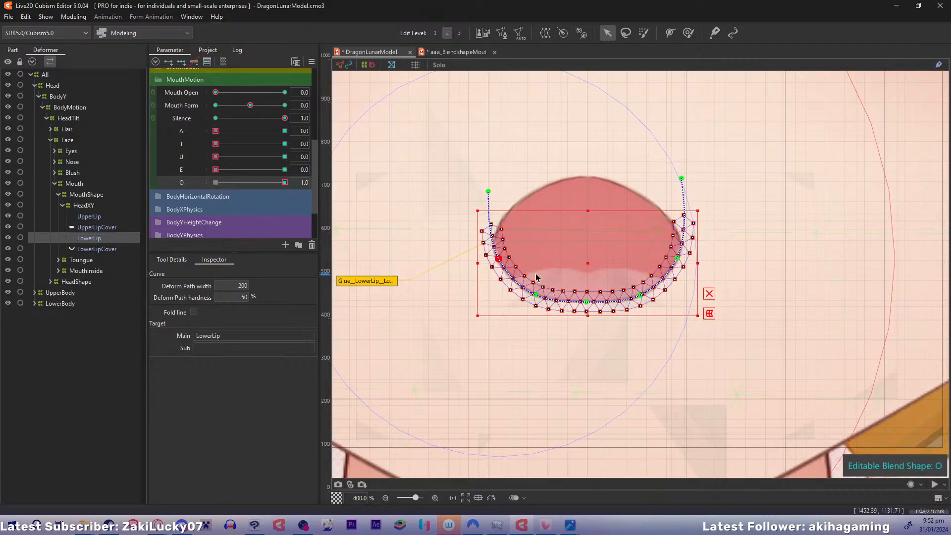
pyautogui.moveTo(535, 295); pyautogui.dragTo(588, 310)
pyautogui.moveTo(640, 296); pyautogui.dragTo(639, 299)
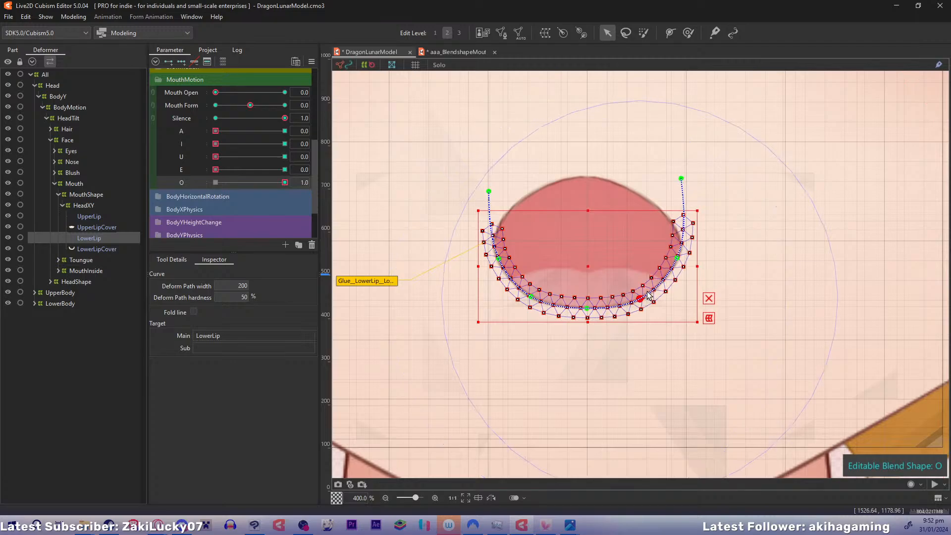
# Preview the O mouth shape by sweeping O down to 0 and back to 1 with the HeadXY deformer selected
pyautogui.click(88, 207)
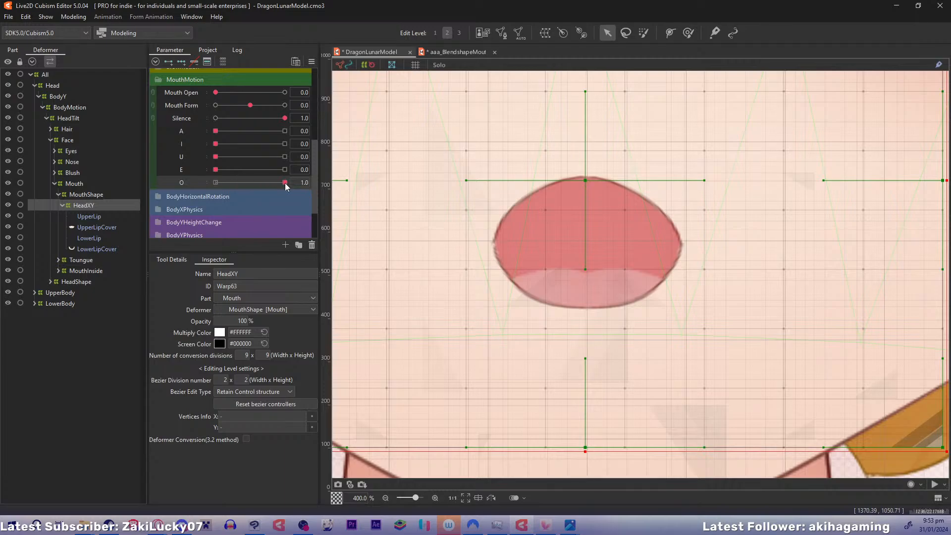
pyautogui.moveTo(284, 182); pyautogui.dragTo(193, 181)
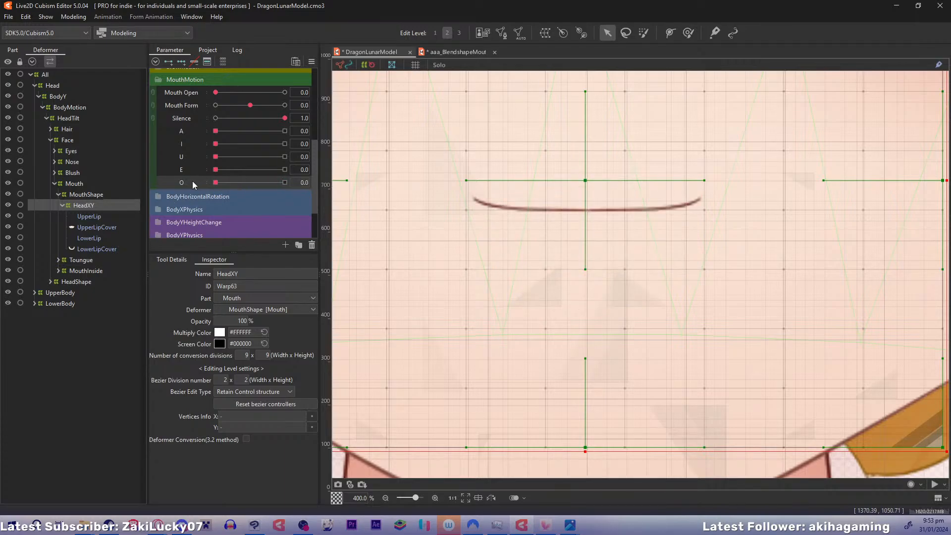
pyautogui.moveTo(218, 183); pyautogui.dragTo(311, 186)
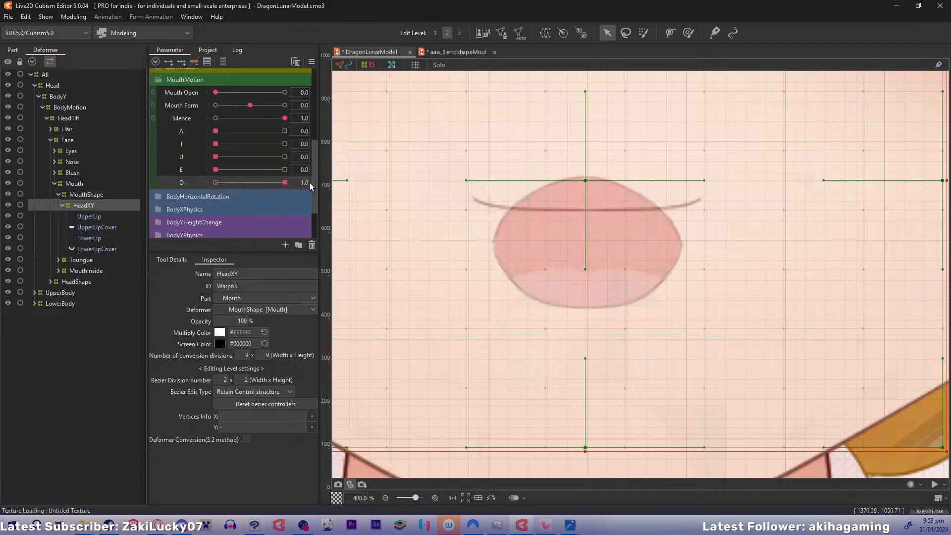
# Move UpperLip and LowerLip up together in the O blend shape, centring the mouth on the closed lip line
pyautogui.click(90, 216)
pyautogui.keyDown('ctrl'); pyautogui.click(93, 239); pyautogui.keyUp('ctrl')
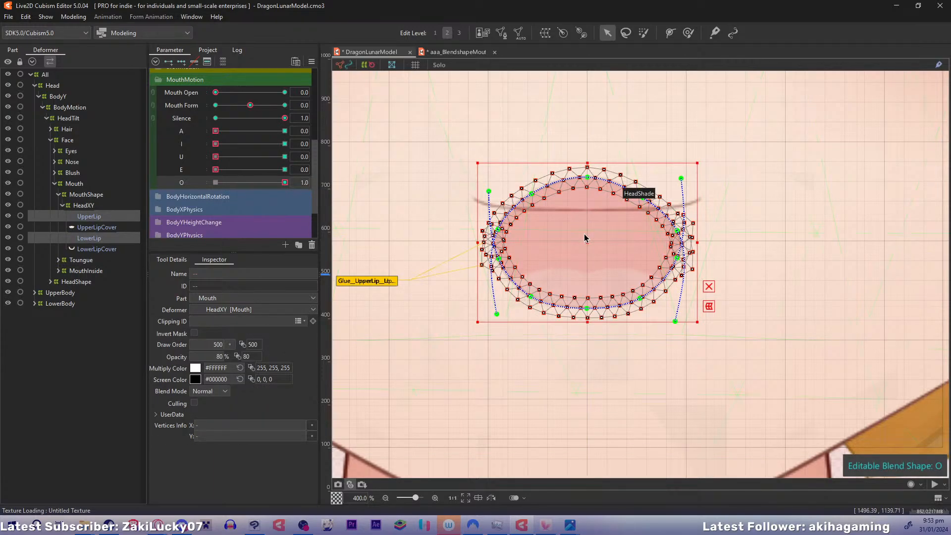
pyautogui.moveTo(588, 237); pyautogui.dragTo(588, 208)
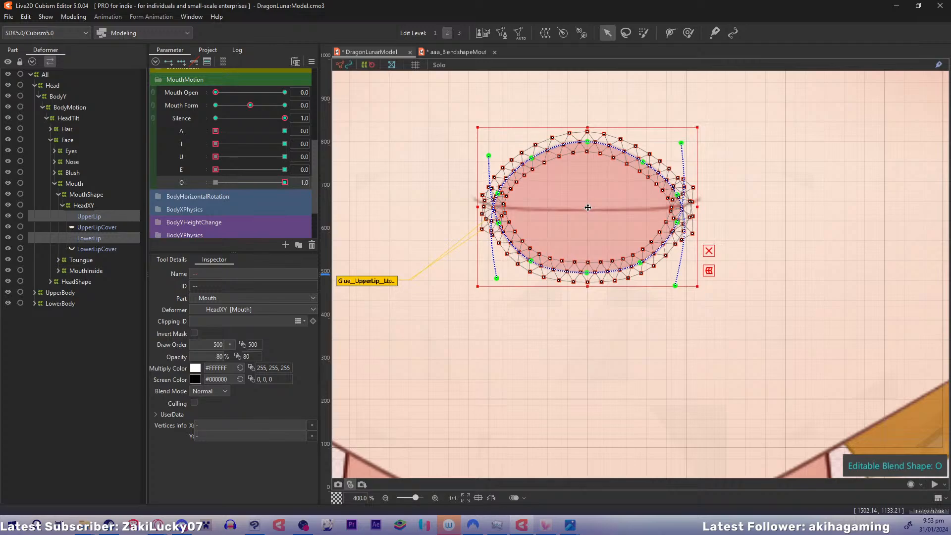
pyautogui.moveTo(285, 184)
pyautogui.mouseDown()
pyautogui.moveTo(226, 177)
pyautogui.moveTo(264, 175)
pyautogui.moveTo(285, 180)
pyautogui.moveTo(177, 185)
pyautogui.moveTo(301, 167)
pyautogui.moveTo(187, 177)
pyautogui.moveTo(286, 182)
pyautogui.mouseUp()
pyautogui.moveTo(590, 210); pyautogui.dragTo(586, 212)
# Set E to 1, stretch both lips slightly taller, and move them up over the closed lip line
pyautogui.moveTo(284, 184); pyautogui.dragTo(357, 168)
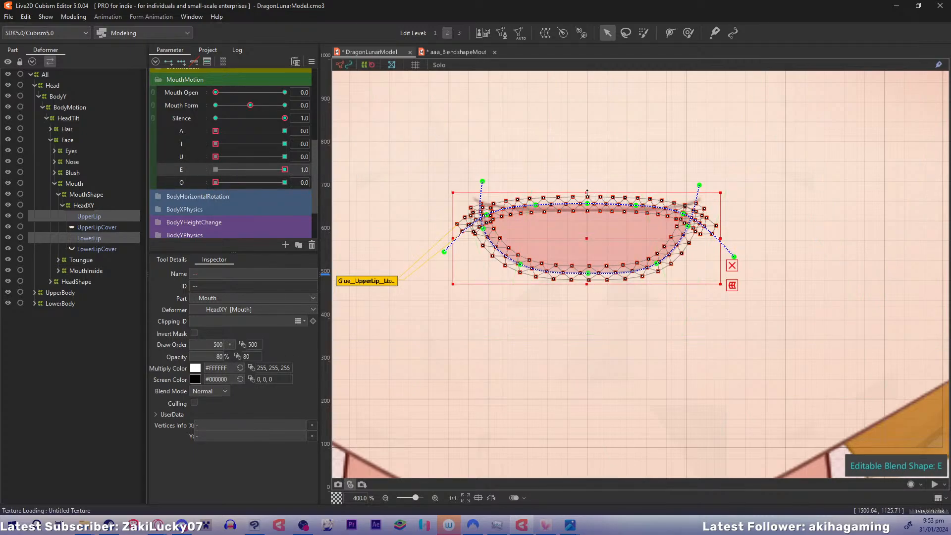
pyautogui.moveTo(586, 193); pyautogui.dragTo(587, 182)
pyautogui.hotkey('ctrl', 'z')
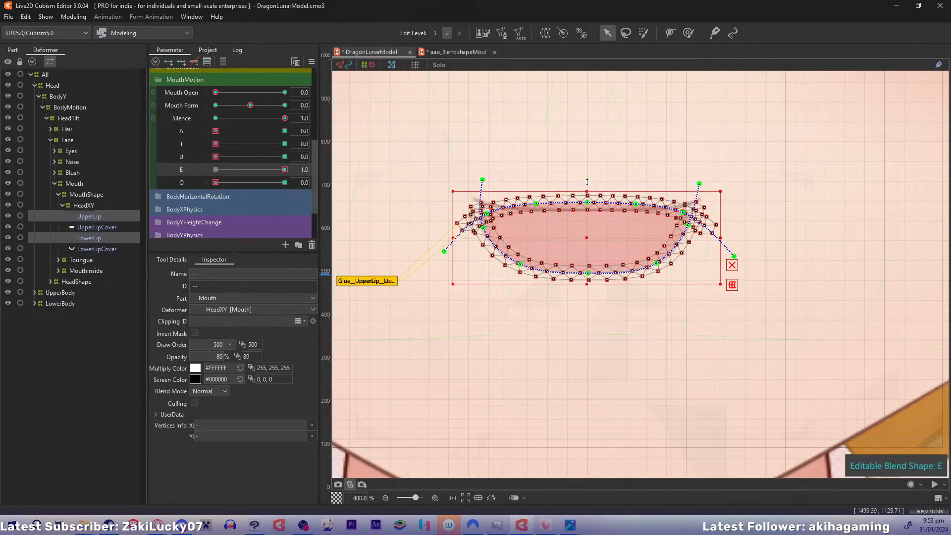
pyautogui.moveTo(587, 230); pyautogui.dragTo(586, 224)
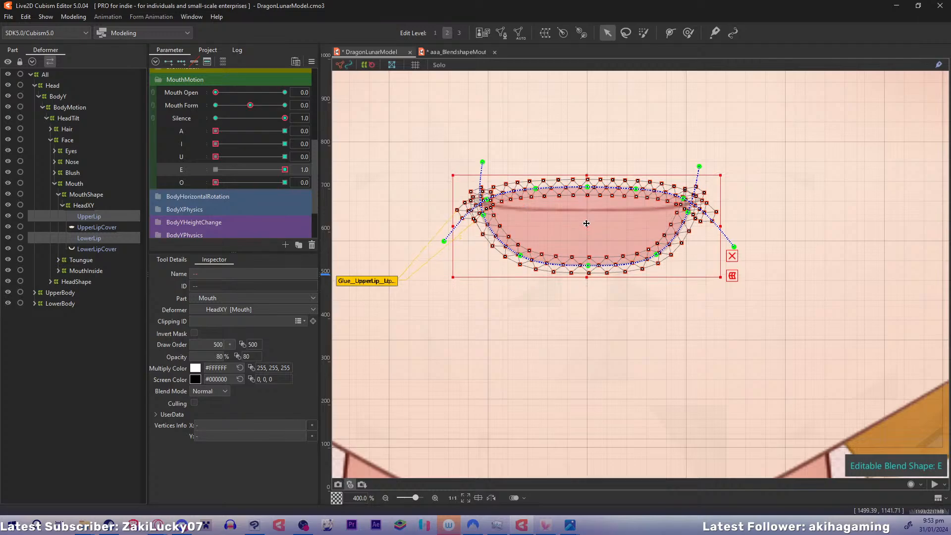
# Set U to 1, stretch both lips upward, and widen them slightly on both sides
pyautogui.moveTo(282, 170); pyautogui.dragTo(307, 158)
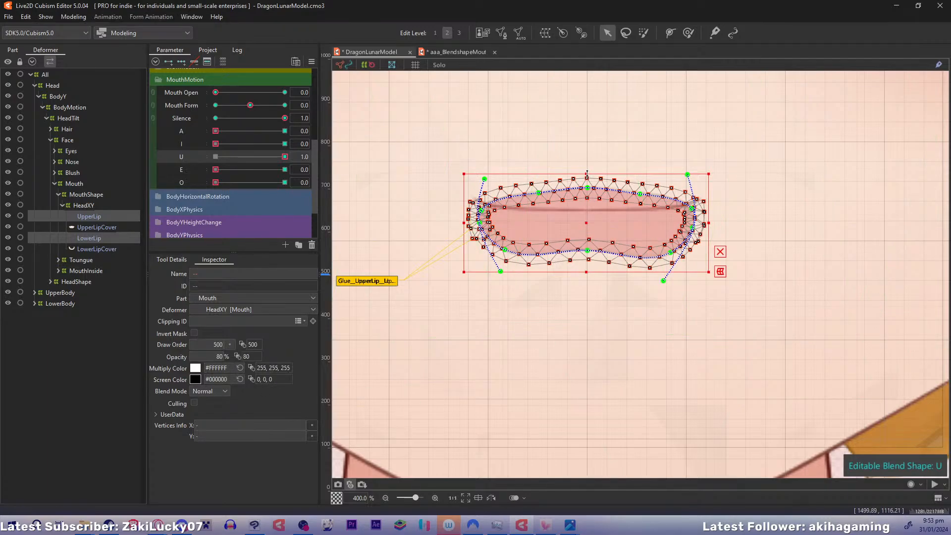
pyautogui.moveTo(587, 173); pyautogui.dragTo(587, 161)
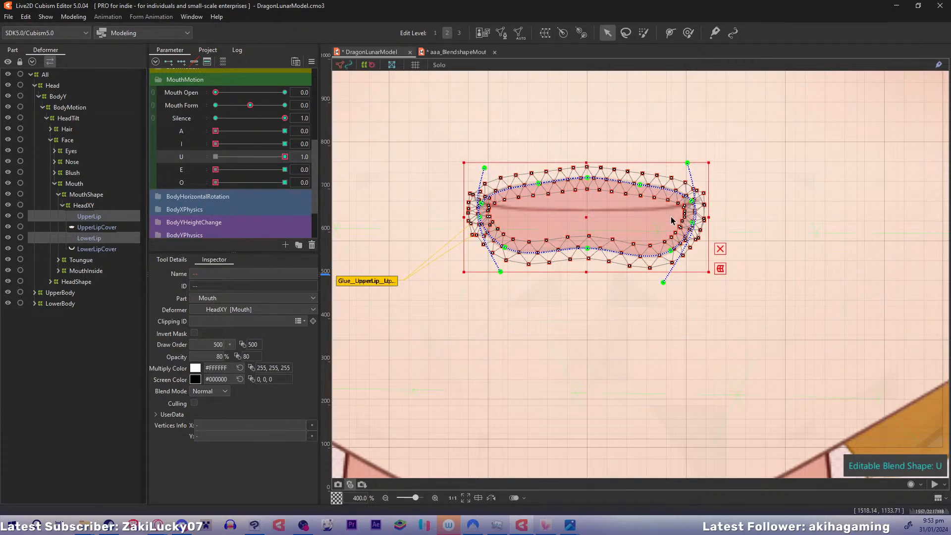
pyautogui.moveTo(708, 217); pyautogui.dragTo(718, 217)
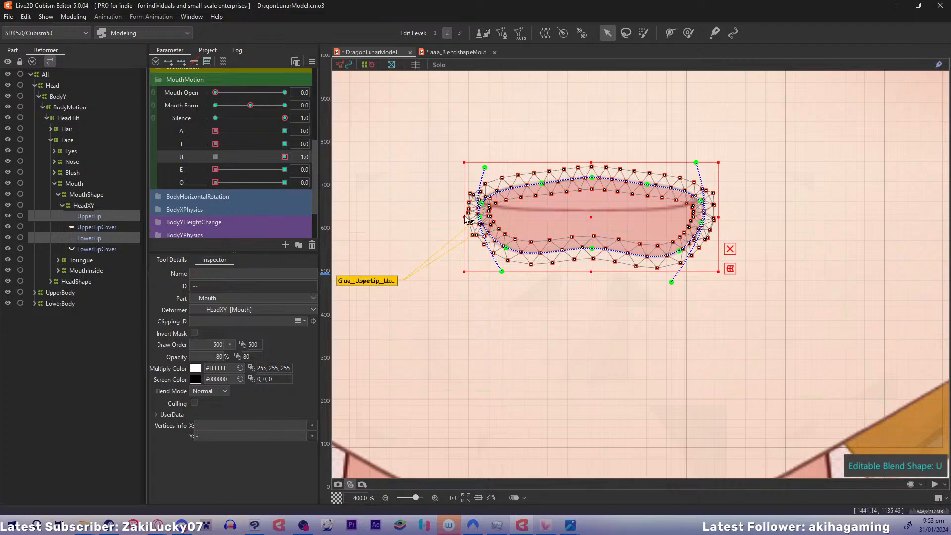
pyautogui.moveTo(465, 217); pyautogui.dragTo(452, 216)
# Set I to 1, stretch both lips taller and wider on both sides, and recentre them slightly lower on the closed lip line
pyautogui.moveTo(284, 156)
pyautogui.mouseDown()
pyautogui.moveTo(216, 156)
pyautogui.moveTo(298, 144)
pyautogui.mouseUp()
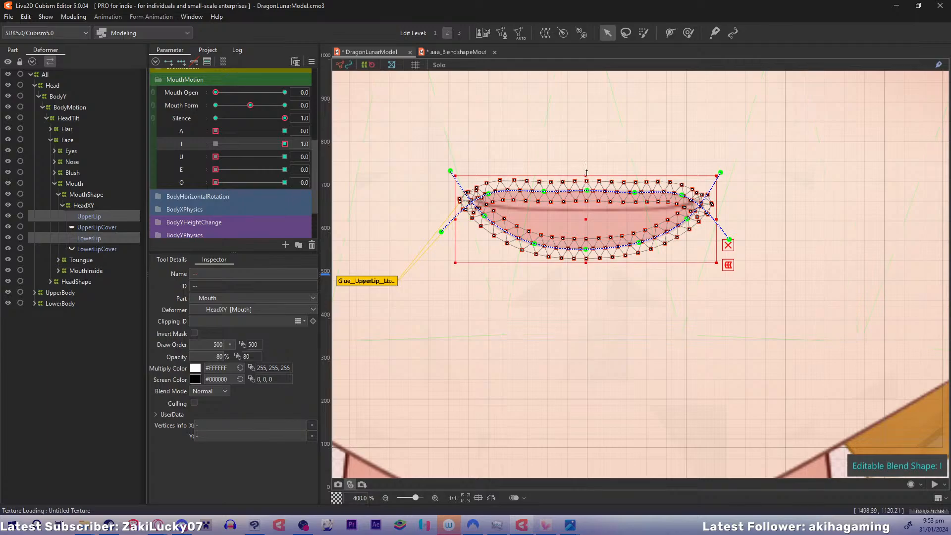
pyautogui.moveTo(586, 174); pyautogui.dragTo(586, 161)
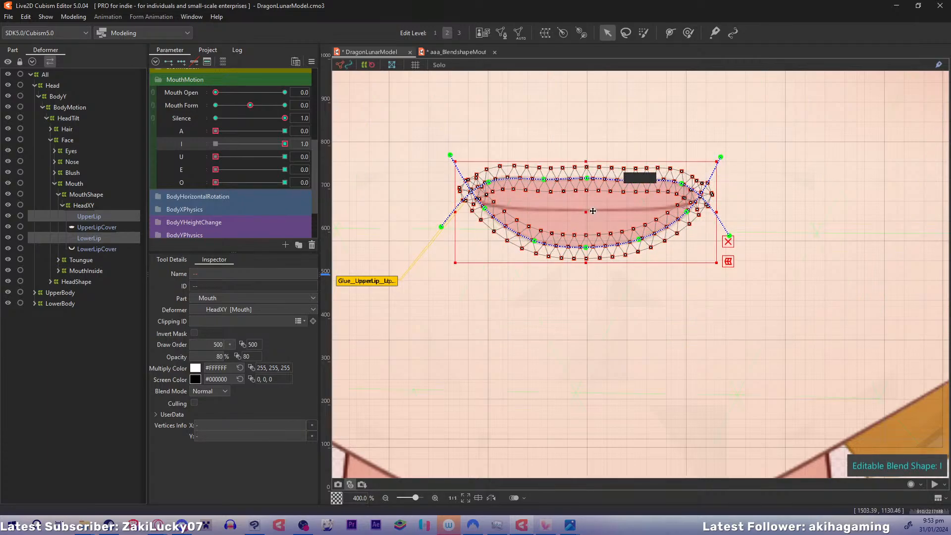
pyautogui.moveTo(587, 213); pyautogui.dragTo(587, 222)
pyautogui.moveTo(724, 221); pyautogui.dragTo(742, 222)
pyautogui.moveTo(454, 220); pyautogui.dragTo(443, 219)
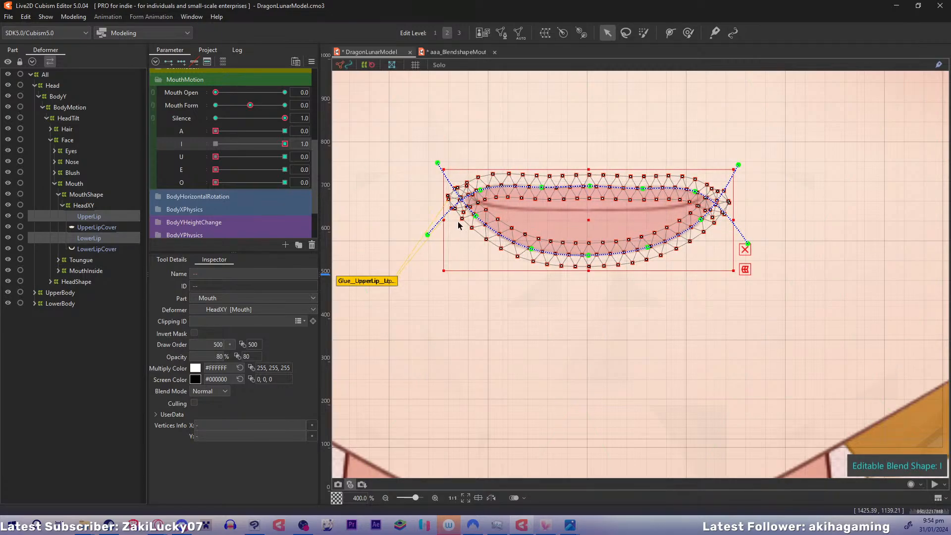
pyautogui.moveTo(589, 219); pyautogui.dragTo(587, 218)
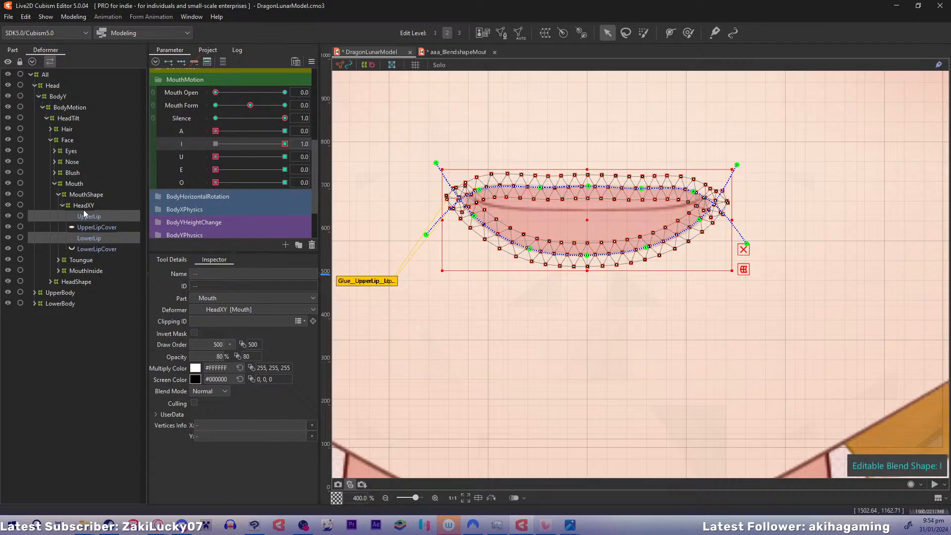
# Set A to 1, stretch both lips upward, and return A to 0
pyautogui.moveTo(278, 144); pyautogui.dragTo(322, 128)
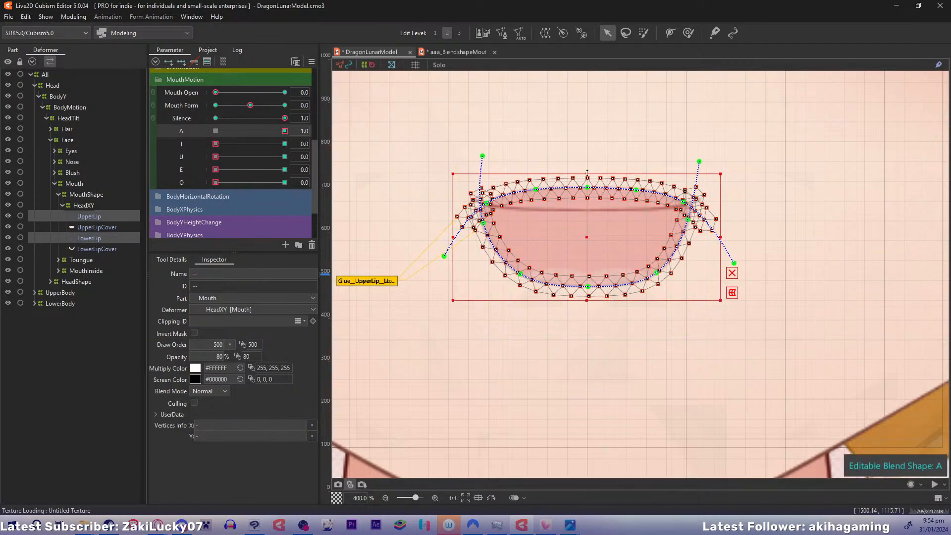
pyautogui.moveTo(587, 173); pyautogui.dragTo(587, 162)
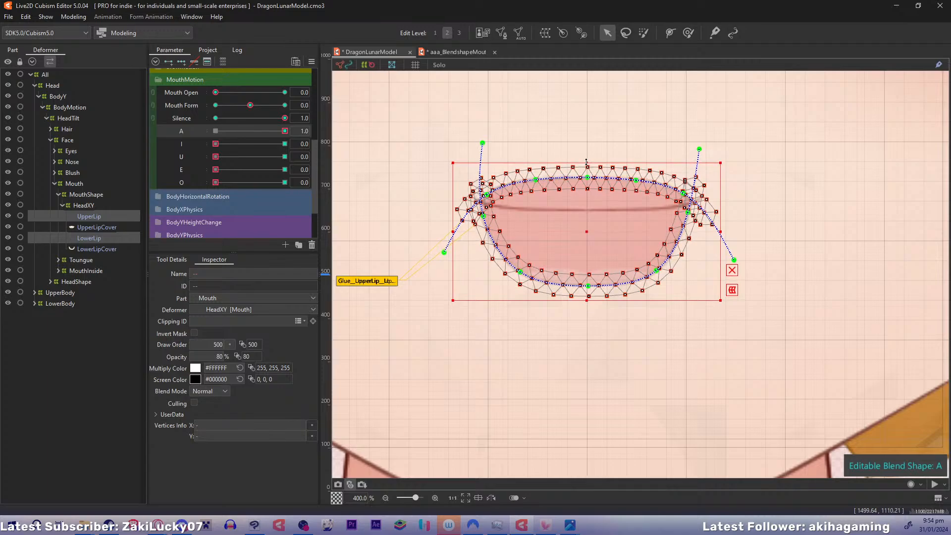
pyautogui.moveTo(278, 131); pyautogui.dragTo(128, 137)
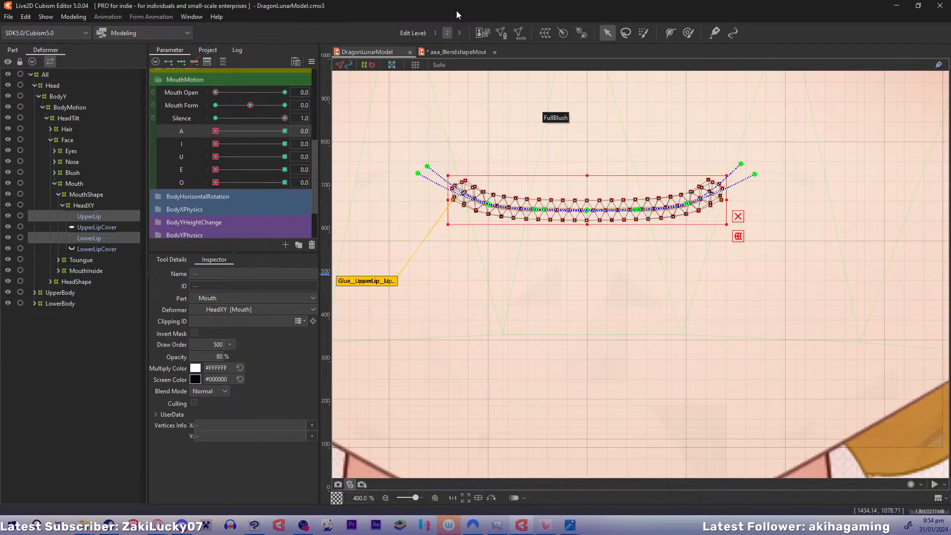
# Create a new texture atlas for the model with width and height set to 4096 px
pyautogui.hotkey('ctrl', 't')
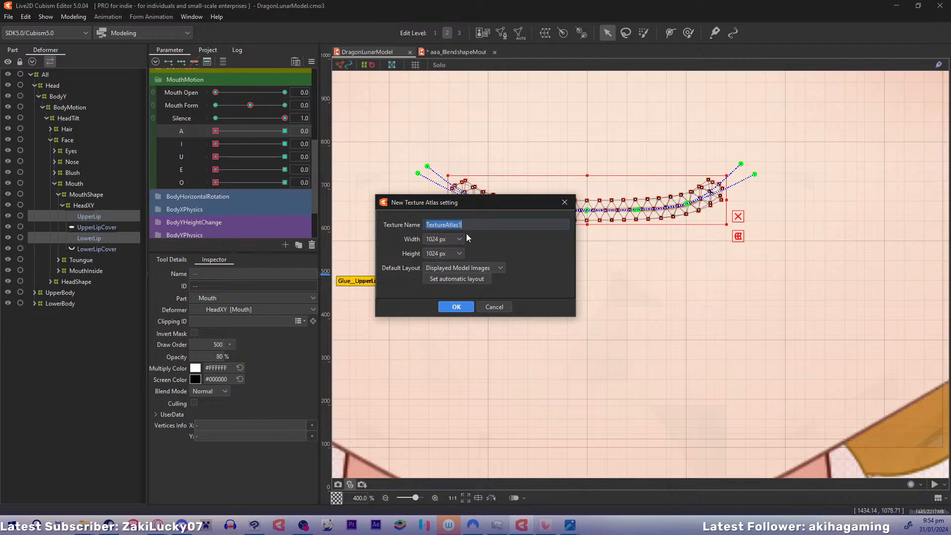
pyautogui.click(463, 239)
pyautogui.click(447, 255)
pyautogui.click(447, 254)
pyautogui.click(435, 332)
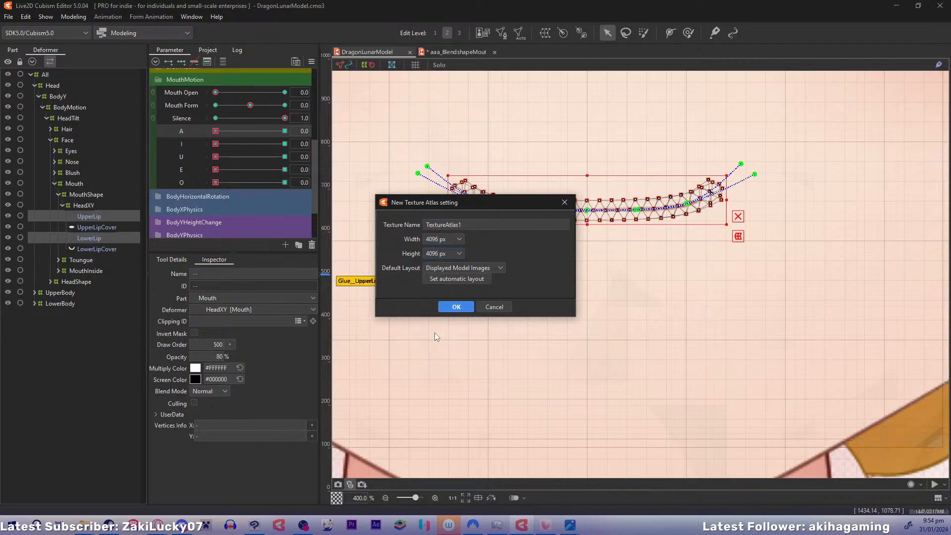
pyautogui.click(446, 305)
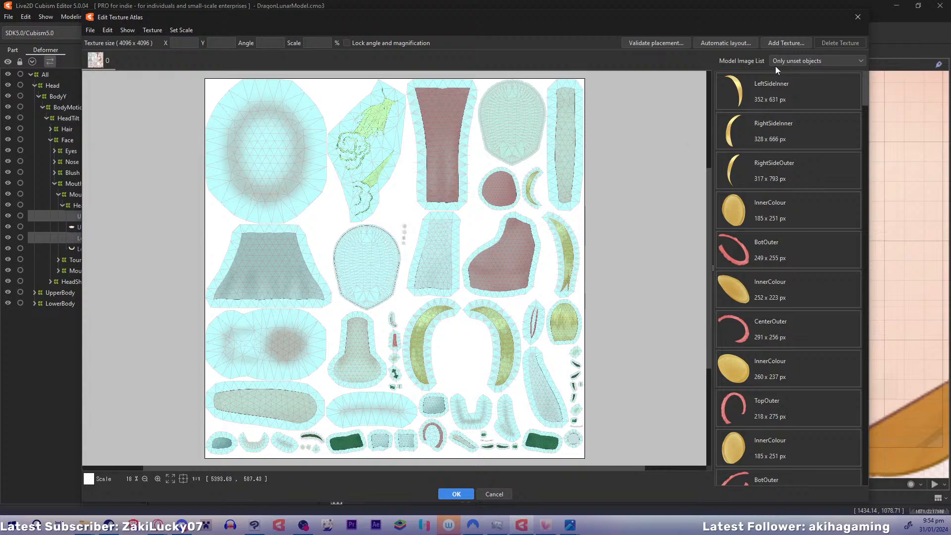
# Add a second 4096 × 4096 px texture and arrange all the unset model images on it with automatic layout
pyautogui.click(767, 43)
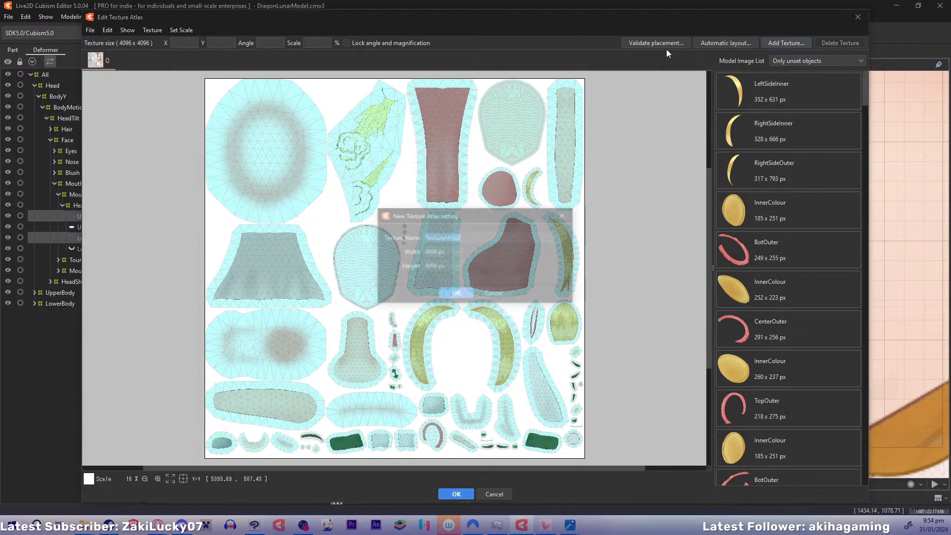
pyautogui.click(456, 296)
pyautogui.moveTo(863, 94); pyautogui.dragTo(874, 483)
pyautogui.keyDown('shift'); pyautogui.click(782, 468); pyautogui.keyUp('shift')
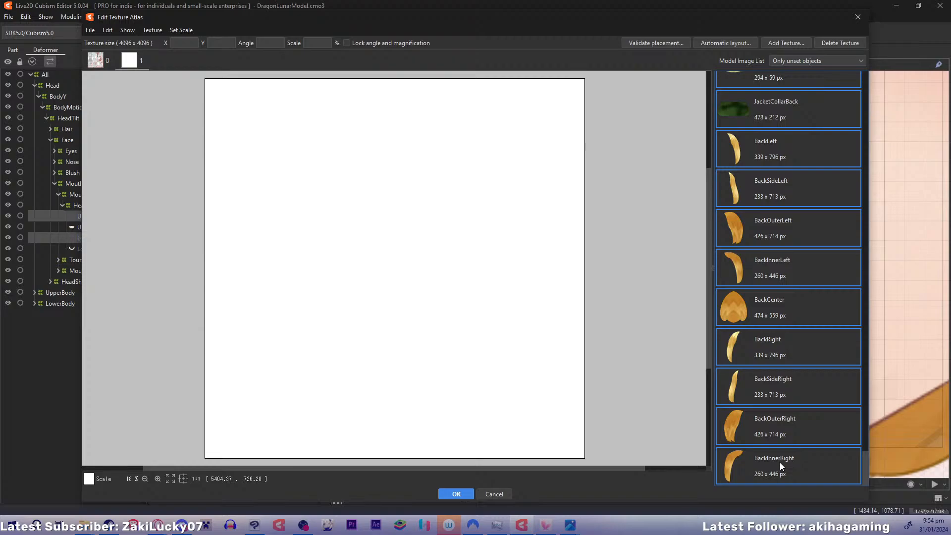
pyautogui.moveTo(790, 474); pyautogui.dragTo(703, 340)
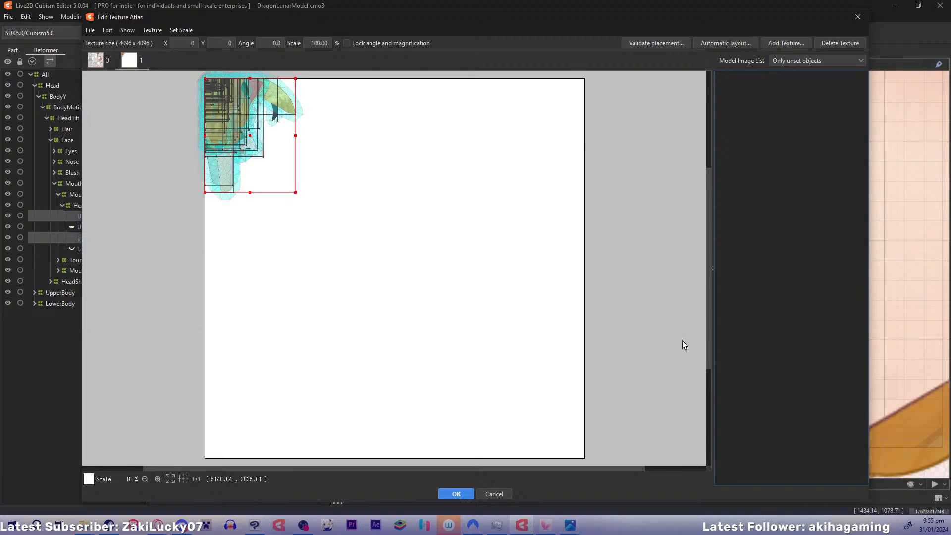
pyautogui.click(749, 43)
pyautogui.click(442, 308)
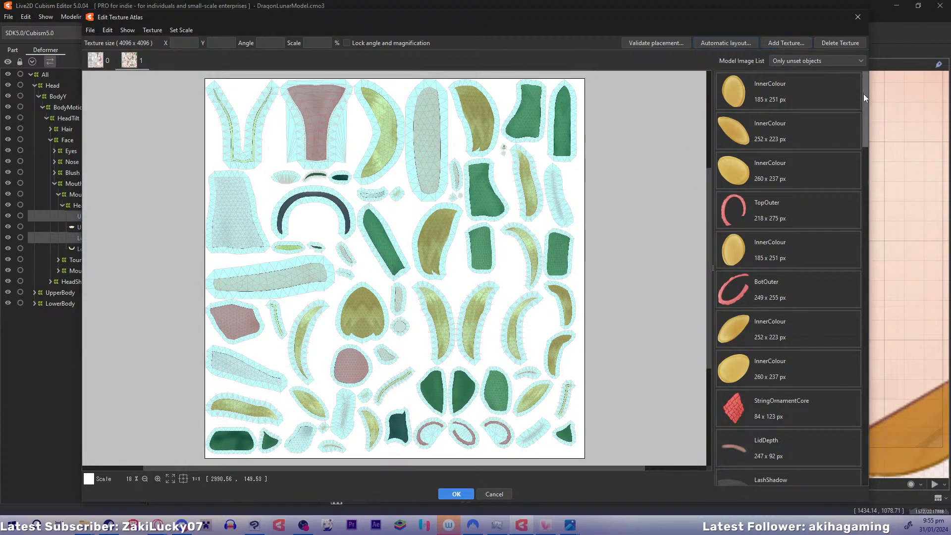
# Add a third 4096 × 4096 px texture and arrange all the remaining unset model images on it with automatic layout
pyautogui.moveTo(864, 95); pyautogui.dragTo(883, 15)
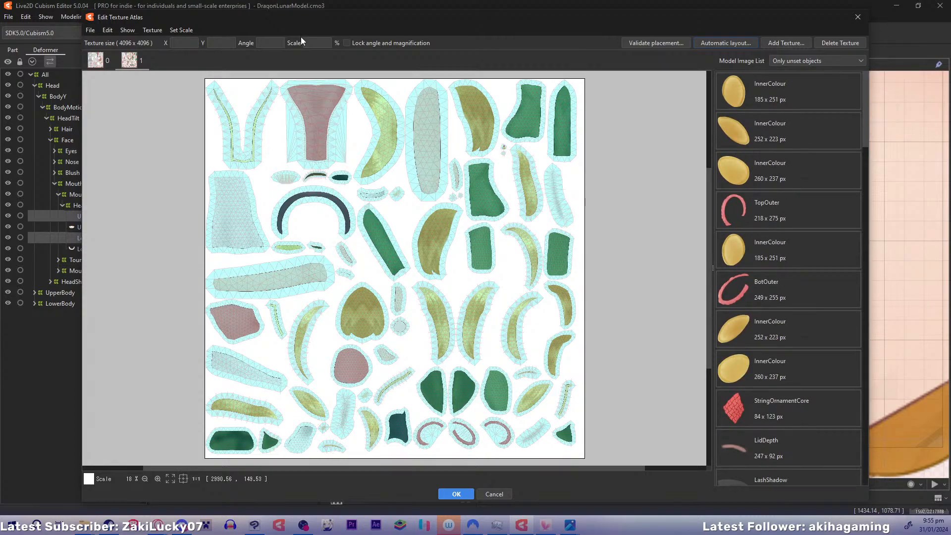
pyautogui.click(96, 60)
pyautogui.click(130, 60)
pyautogui.click(785, 43)
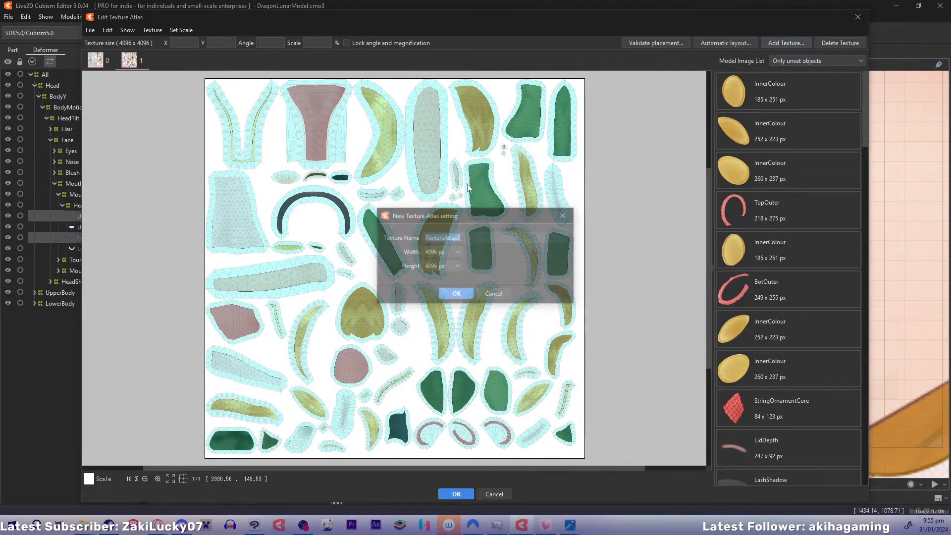
pyautogui.click(456, 295)
pyautogui.scroll(-3, 864, 145)
pyautogui.moveTo(863, 146); pyautogui.dragTo(866, 481)
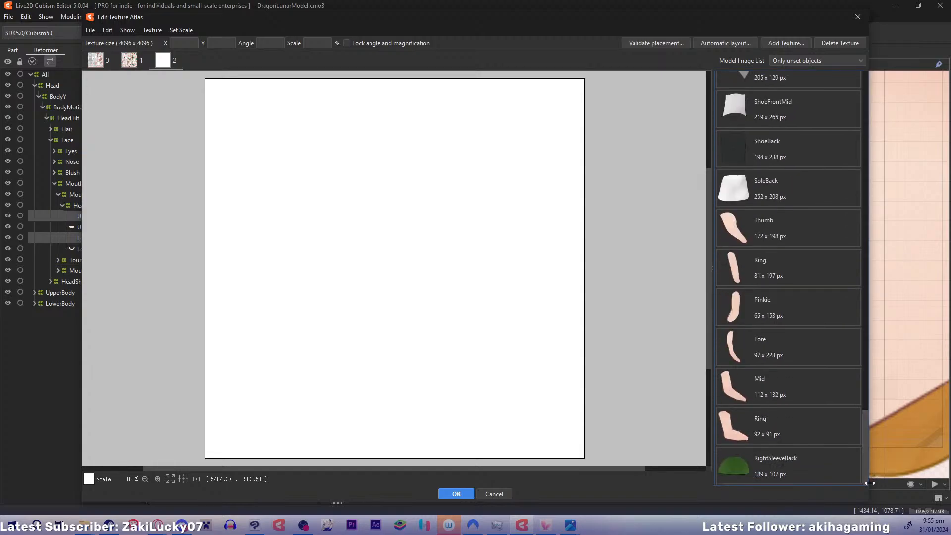
pyautogui.keyDown('shift'); pyautogui.click(780, 465); pyautogui.keyUp('shift')
pyautogui.rightClick(780, 465)
pyautogui.click(814, 469)
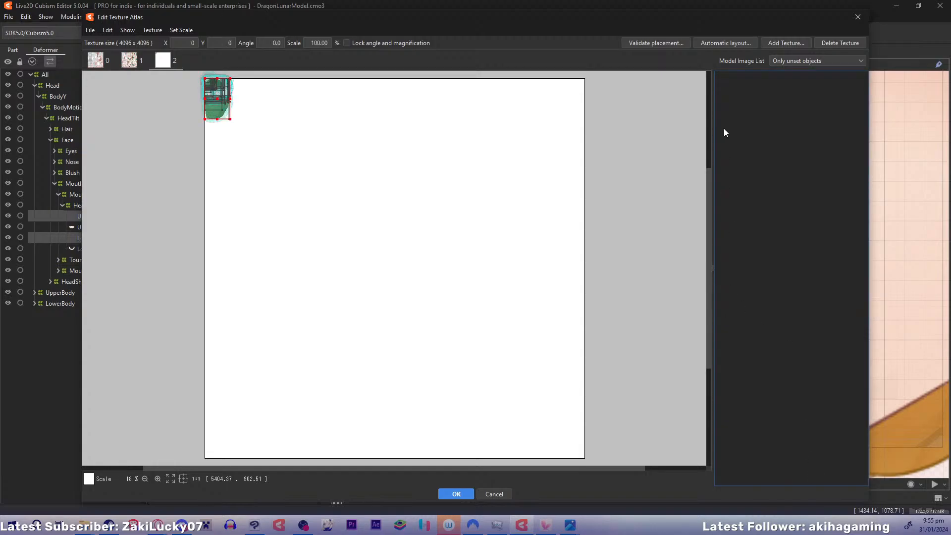
pyautogui.click(738, 42)
pyautogui.click(444, 312)
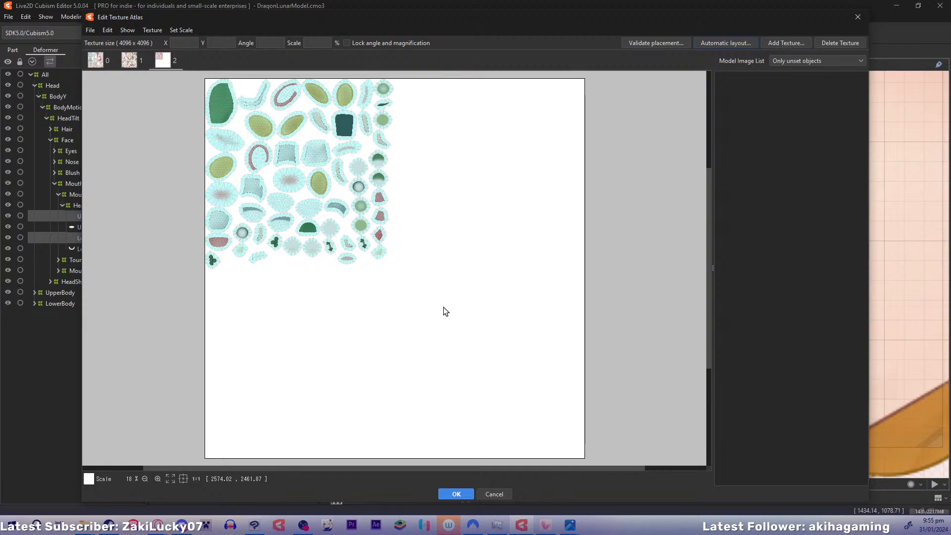
# Review the layouts of textures 0, 1 and 2 and accept the texture atlas
pyautogui.click(130, 61)
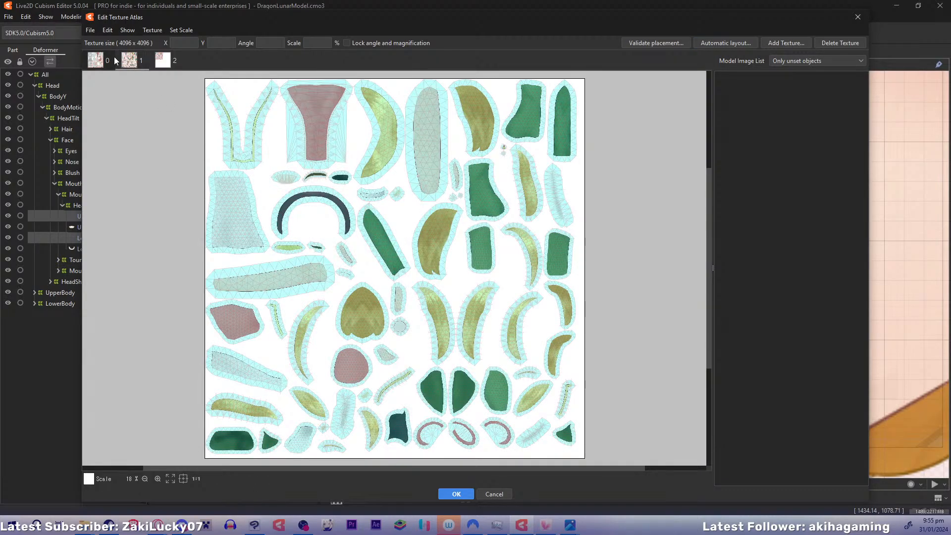
pyautogui.click(88, 70)
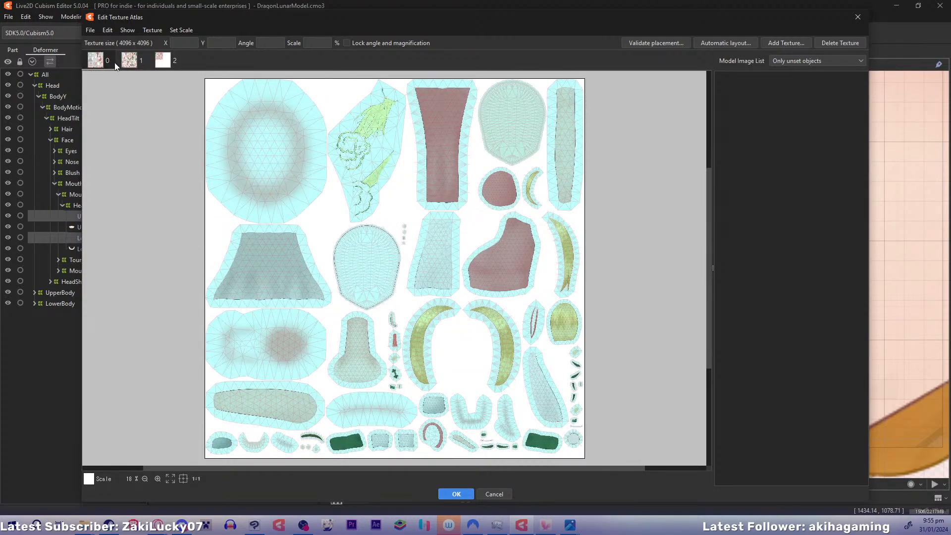
pyautogui.click(166, 61)
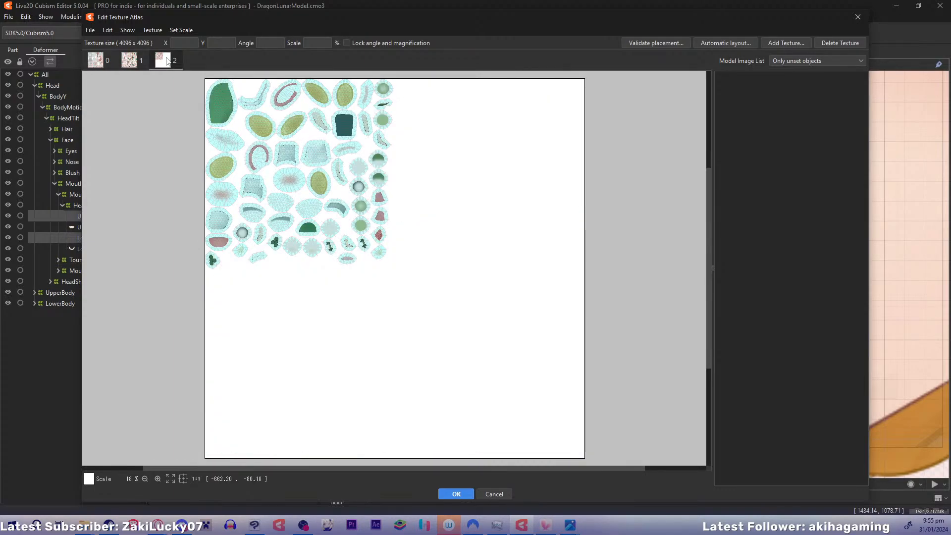
pyautogui.click(131, 61)
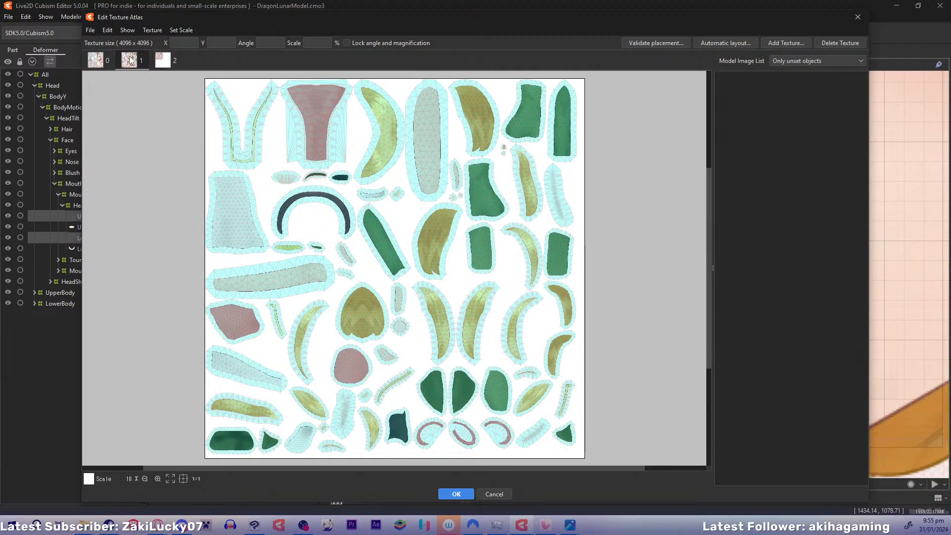
pyautogui.click(163, 61)
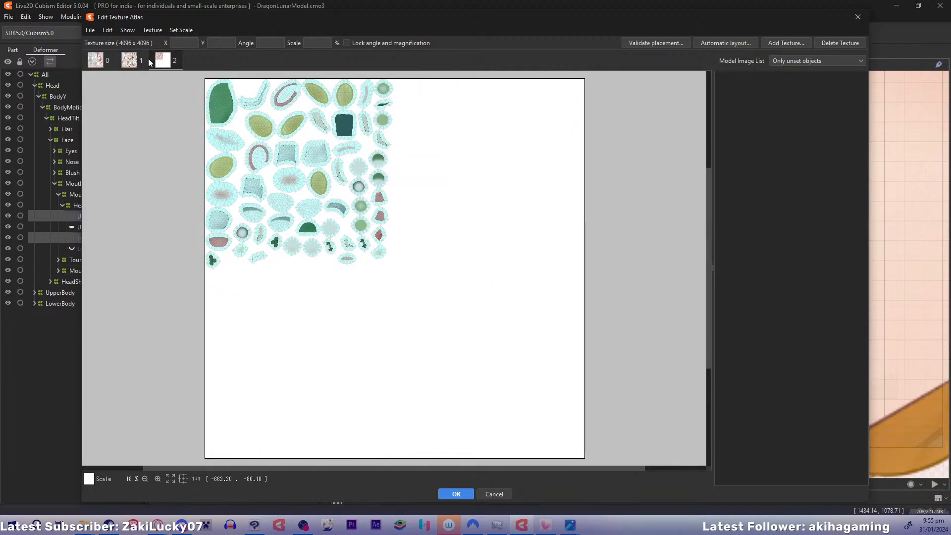
pyautogui.click(131, 60)
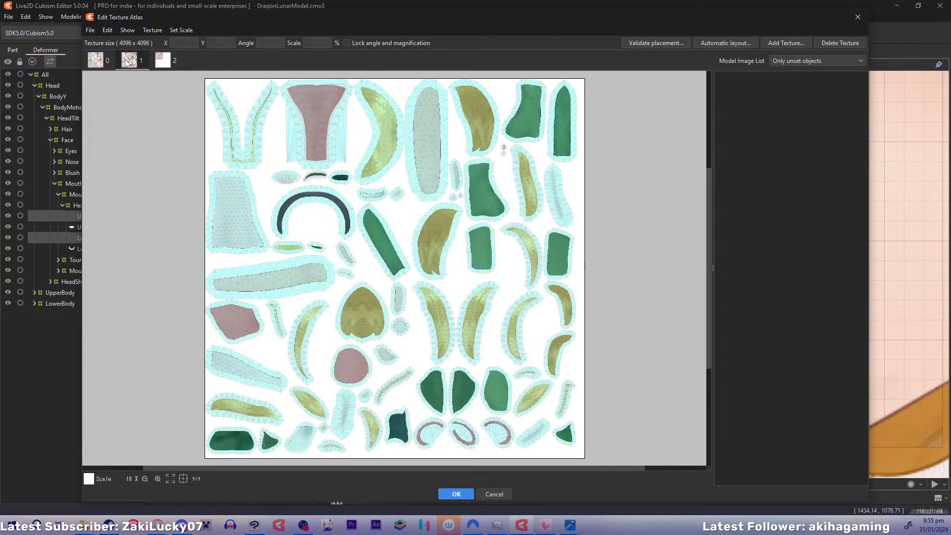
pyautogui.click(89, 61)
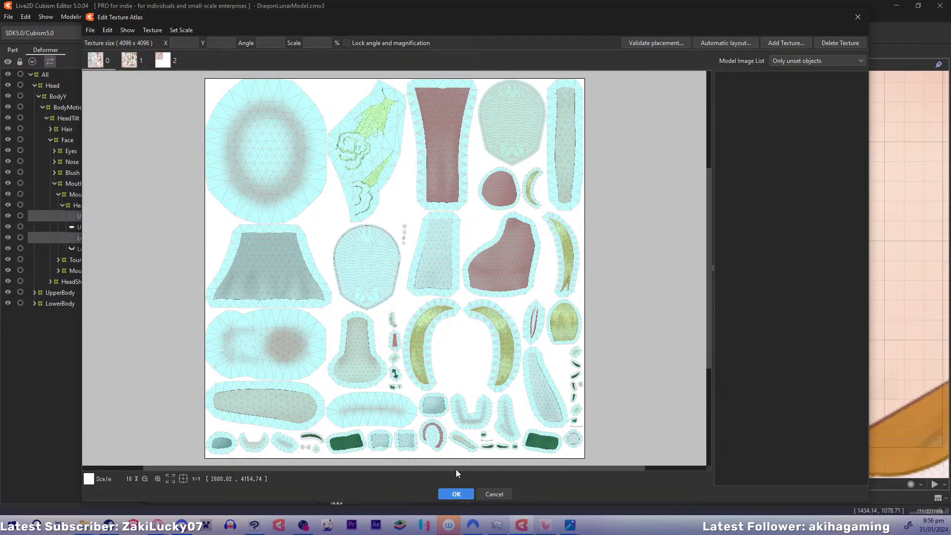
pyautogui.click(457, 494)
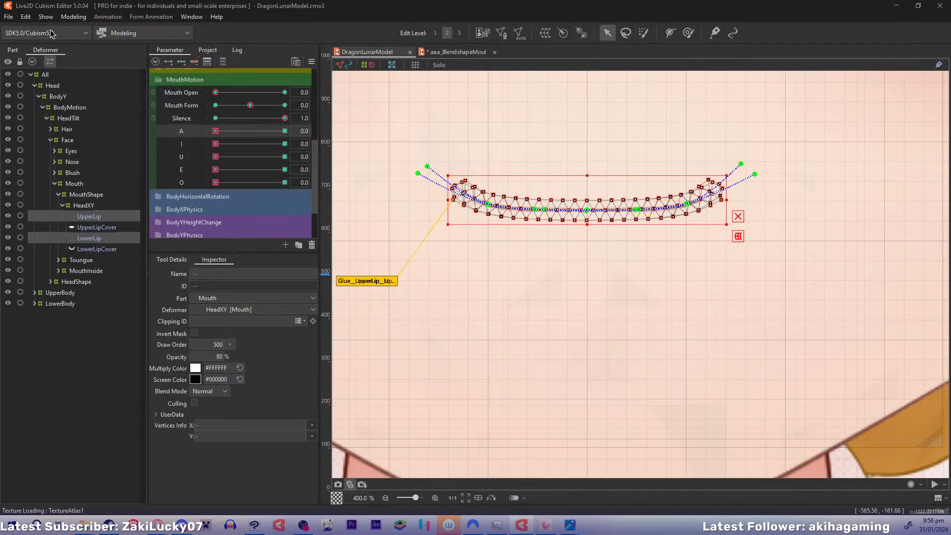
# Export the model for runtime as a moc3 file for SDK 5.0 / Cubism5.0 at 1/1 (4096 px), and save the project
pyautogui.click(8, 17)
pyautogui.moveTo(52, 156)
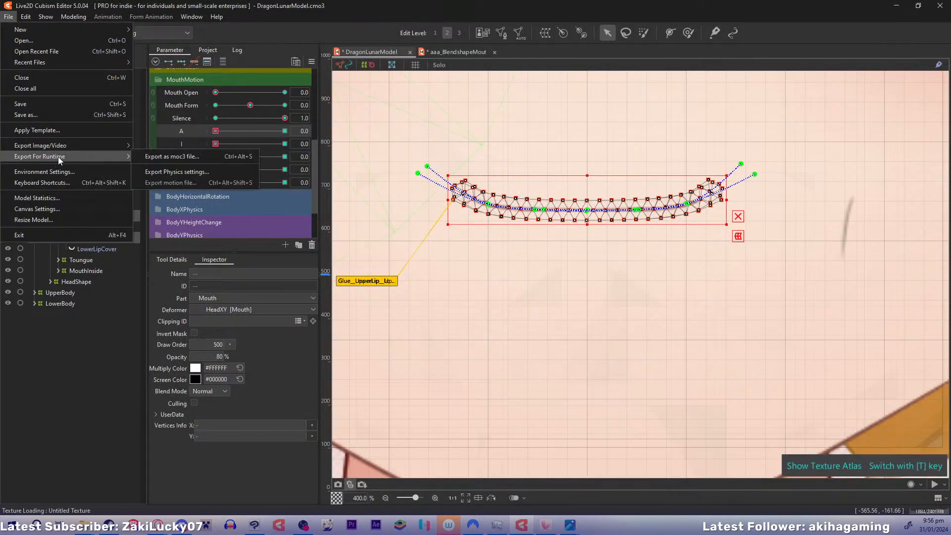
pyautogui.click(184, 159)
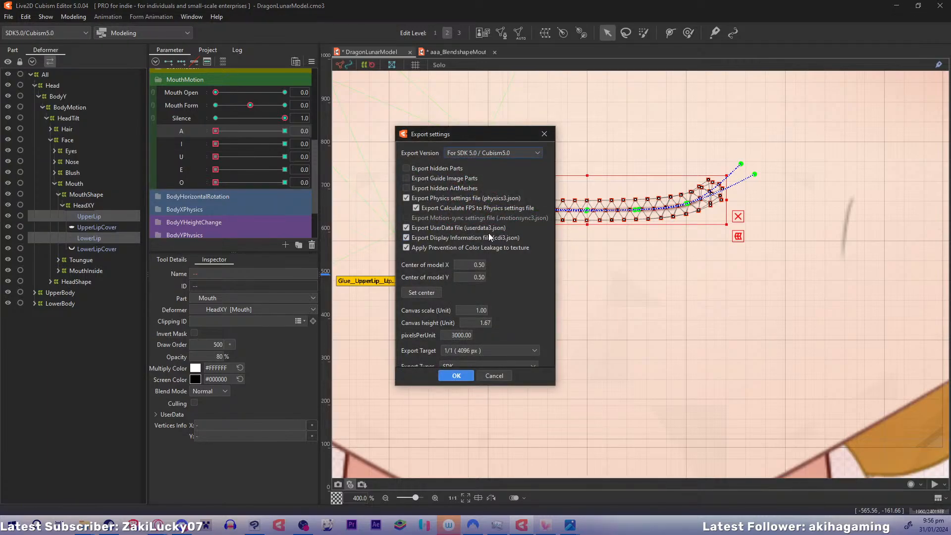
pyautogui.click(452, 376)
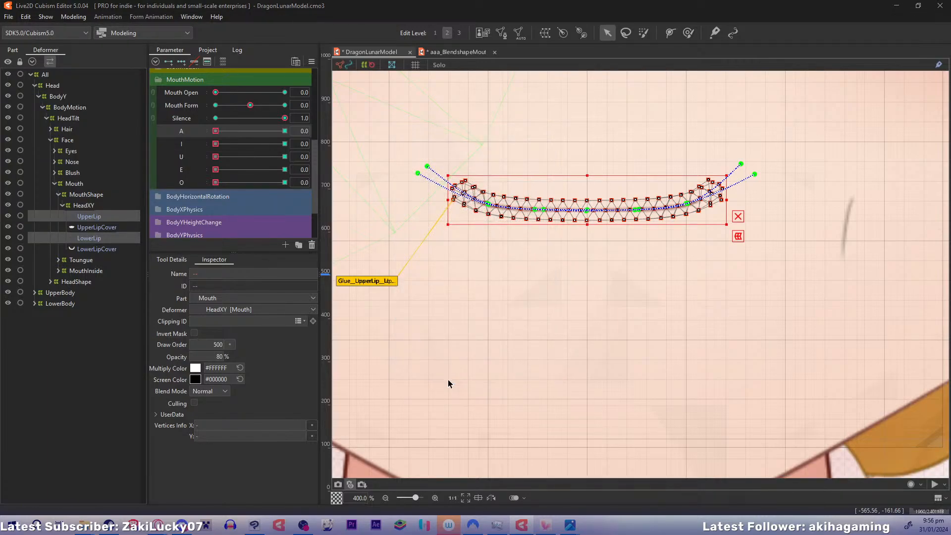
pyautogui.press('Return')
pyautogui.hotkey('ctrl', 's')
# Switch to VTube Studio and unload the mouth model that is currently loaded
pyautogui.click(545, 528)
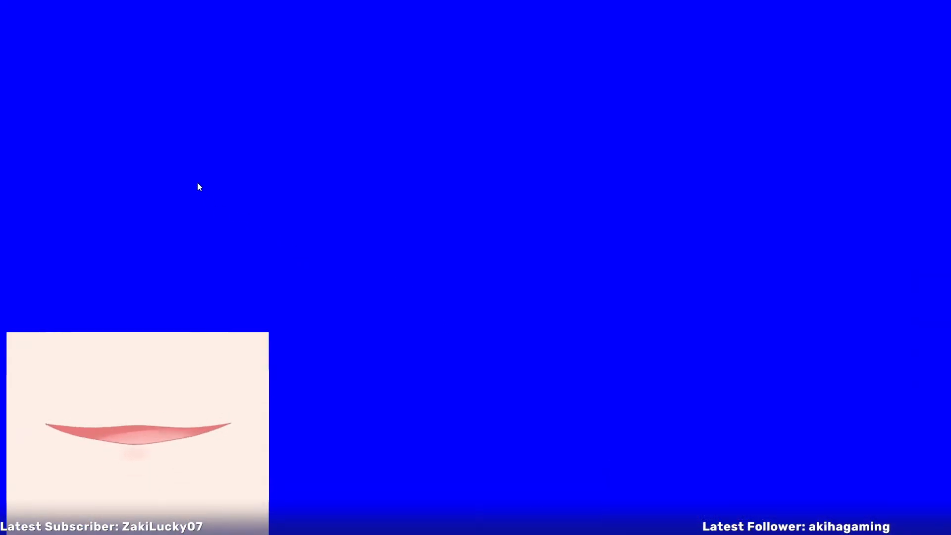
pyautogui.doubleClick(197, 183)
pyautogui.click(26, 90)
pyautogui.click(148, 468)
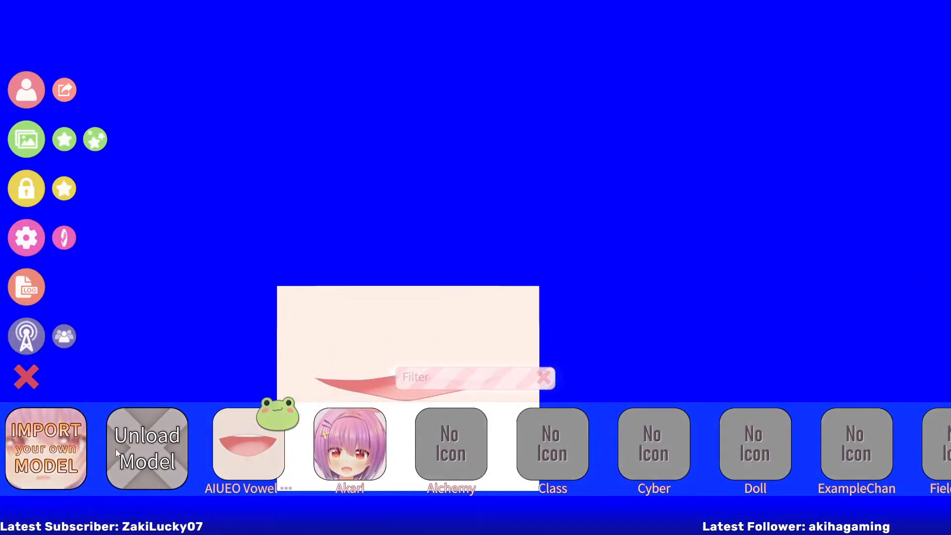
# Start importing your own model and acknowledge the instructions for the Live2DModels folder
pyautogui.click(27, 90)
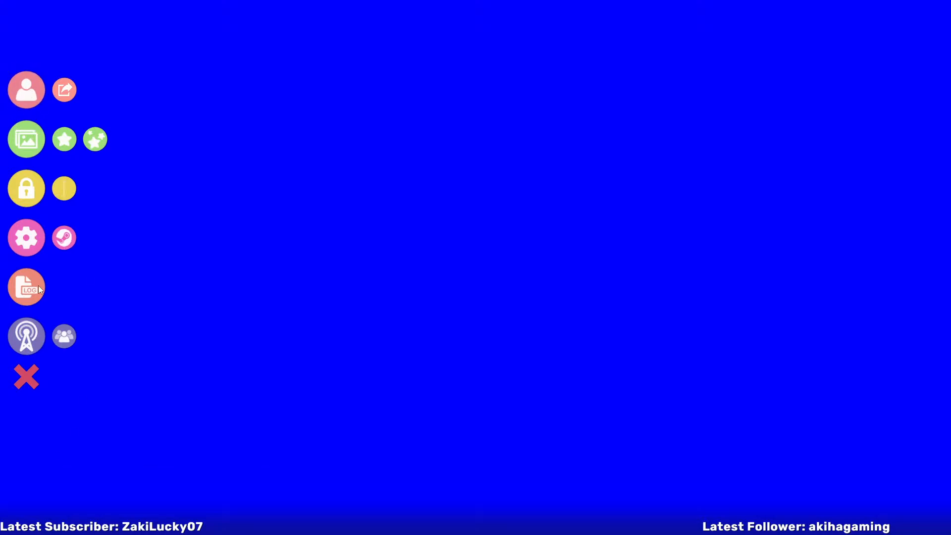
pyautogui.click(26, 445)
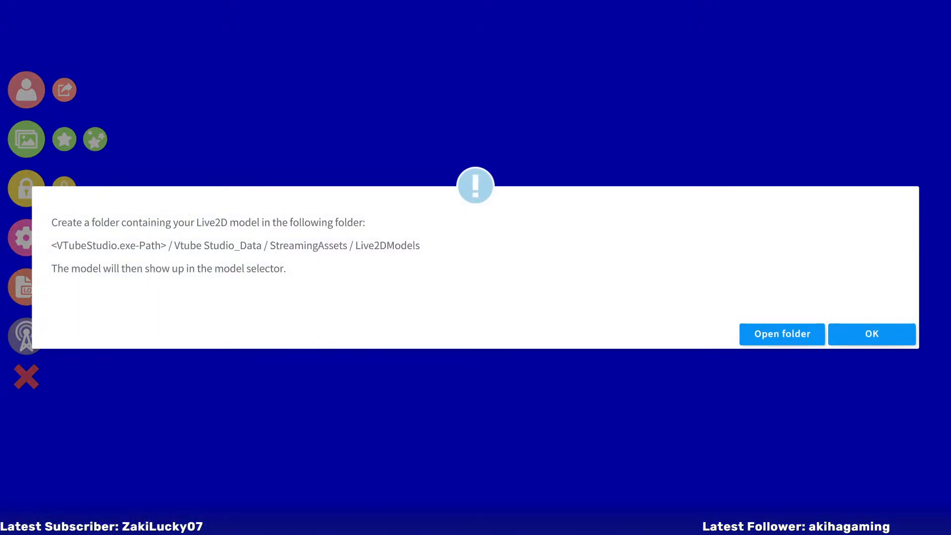
pyautogui.click(862, 335)
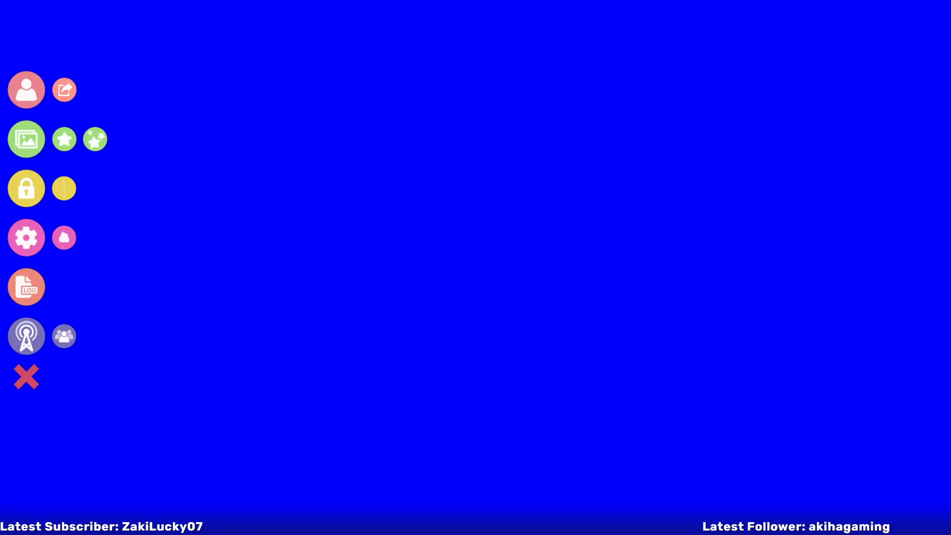
# Look through the model selection for DragonLunarModel and refresh the selection by unloading the model again
pyautogui.click(26, 90)
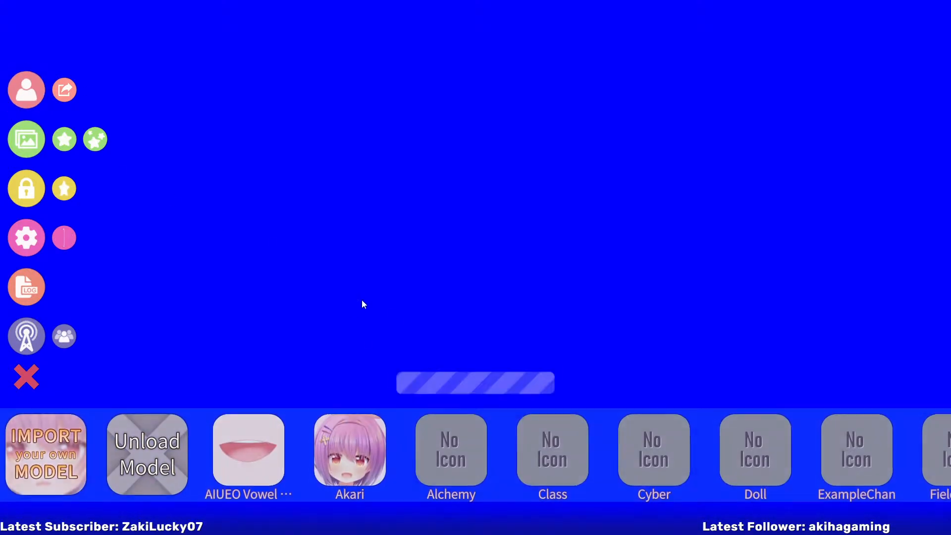
pyautogui.scroll(-4, 599, 459)
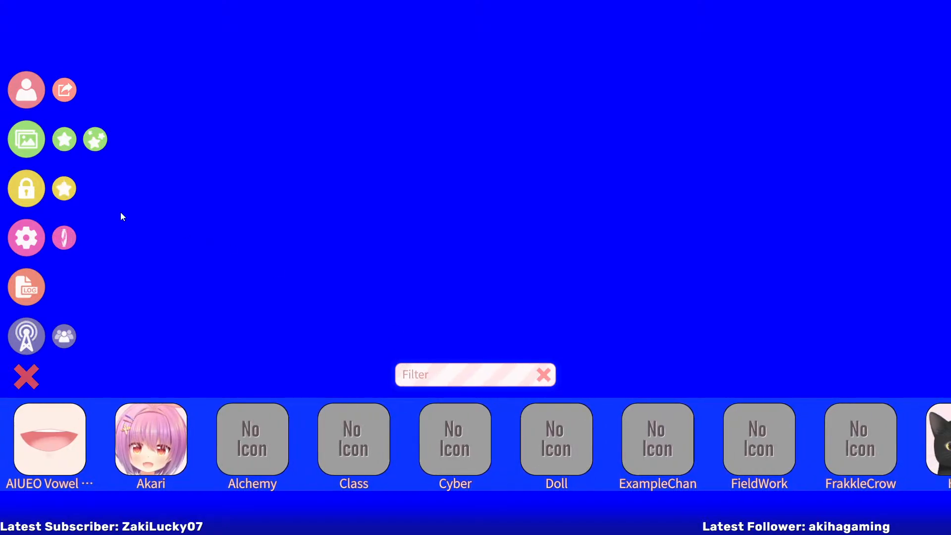
pyautogui.scroll(4, 292, 453)
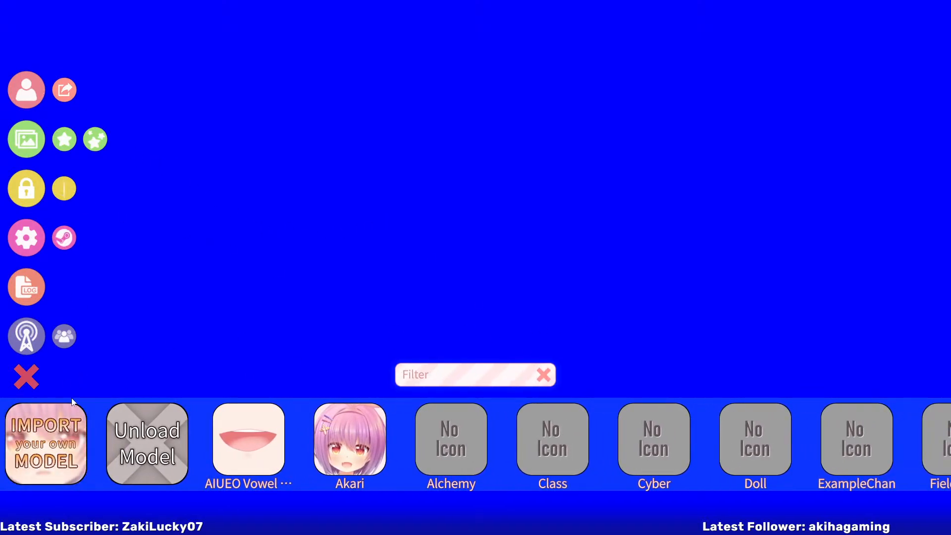
pyautogui.click(153, 444)
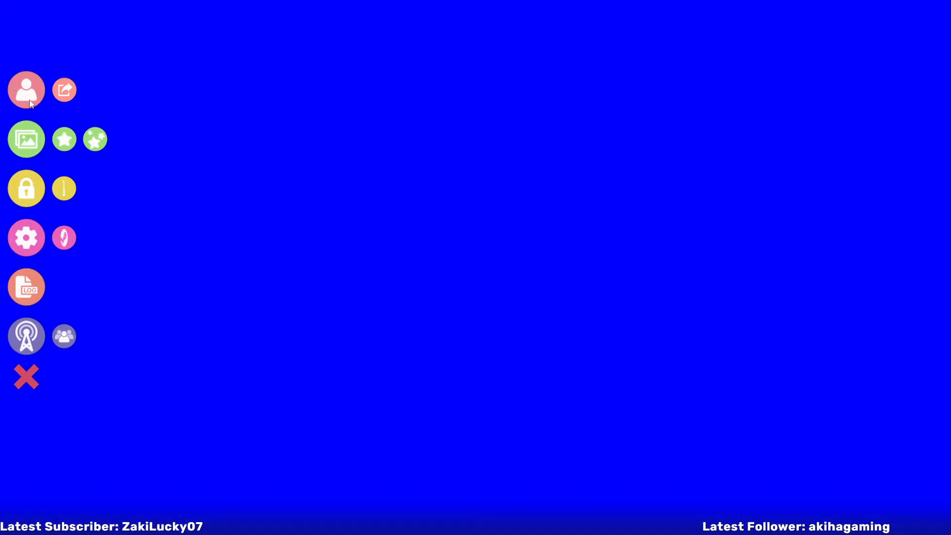
# Load DragonLunarModel and run Auto-Setup for it
pyautogui.click(40, 93)
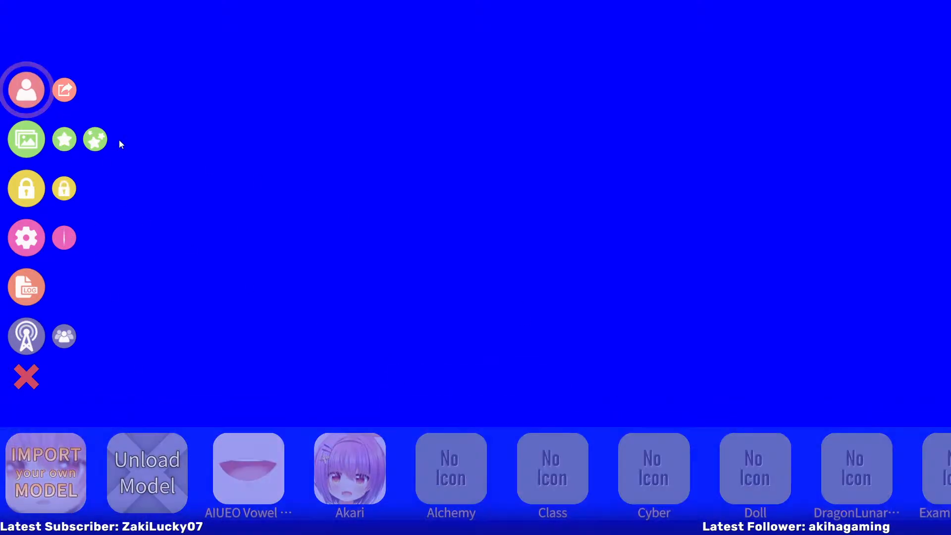
pyautogui.scroll(-3, 718, 441)
pyautogui.click(671, 424)
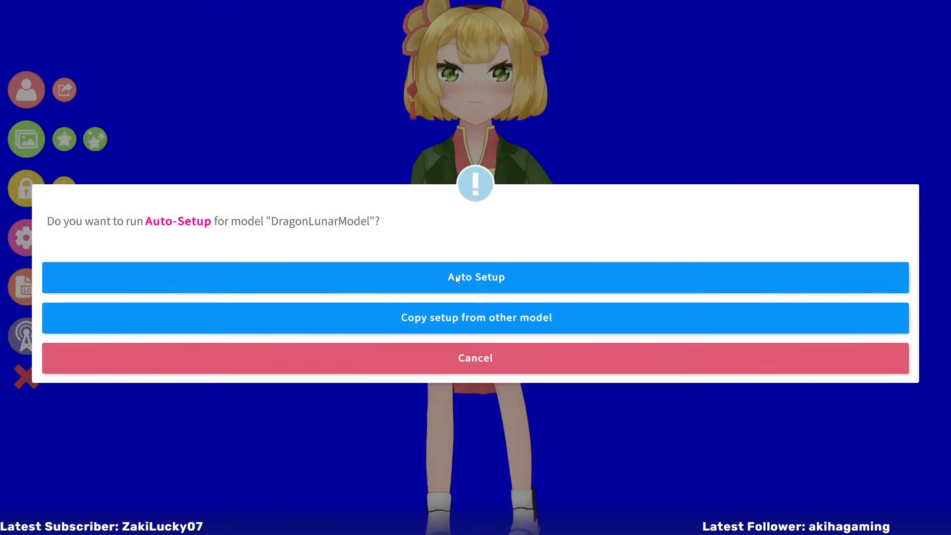
pyautogui.click(456, 275)
pyautogui.click(652, 276)
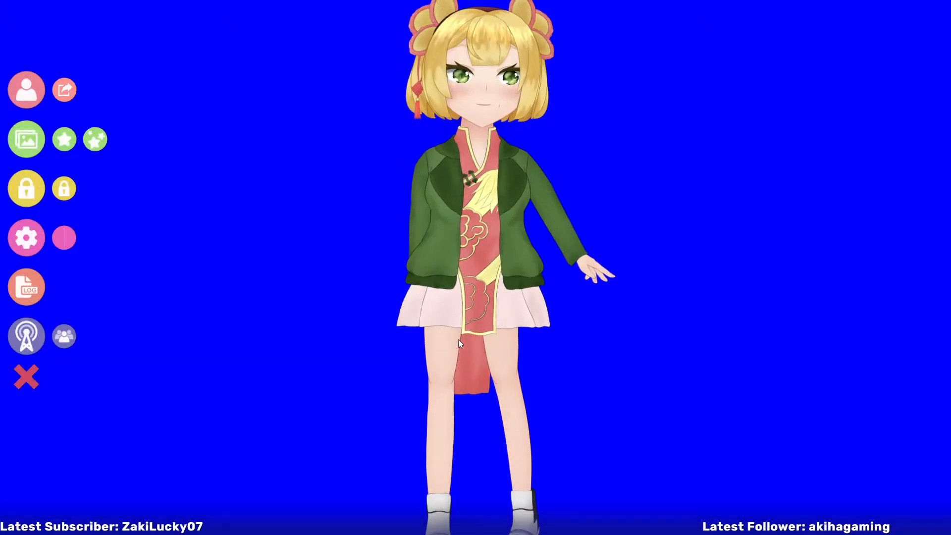
# Reposition the model slightly in the scene and bring up the microphone and Advanced Lipsync settings
pyautogui.moveTo(384, 274); pyautogui.dragTo(427, 154)
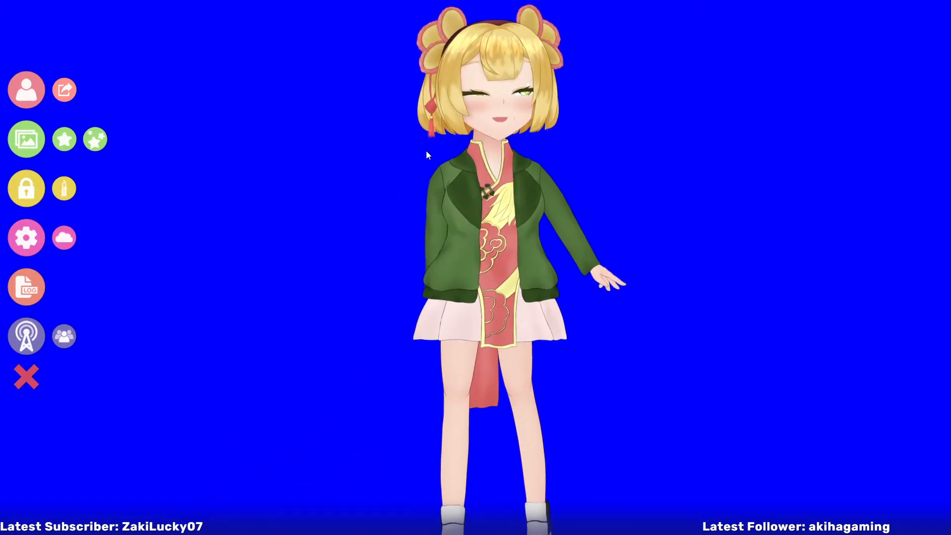
pyautogui.click(26, 90)
pyautogui.click(26, 238)
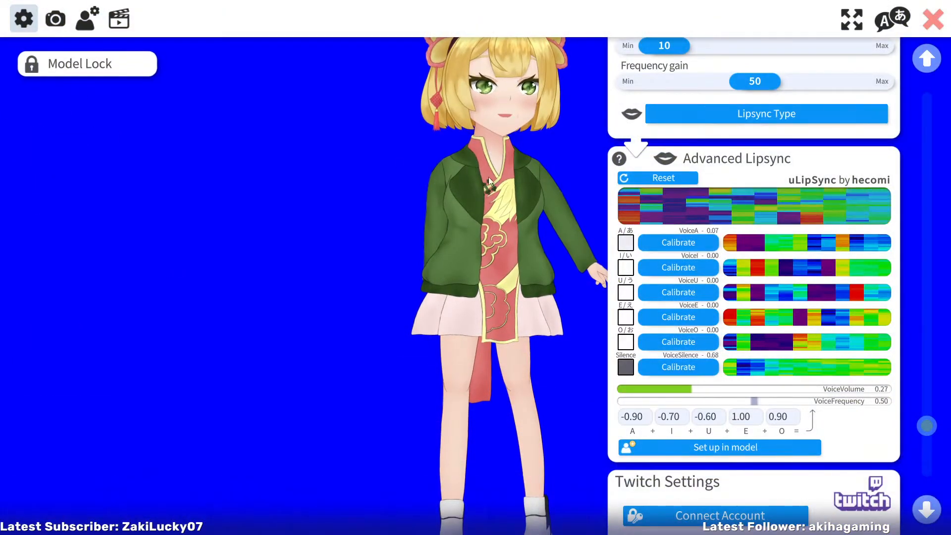
pyautogui.moveTo(931, 426); pyautogui.dragTo(941, 388)
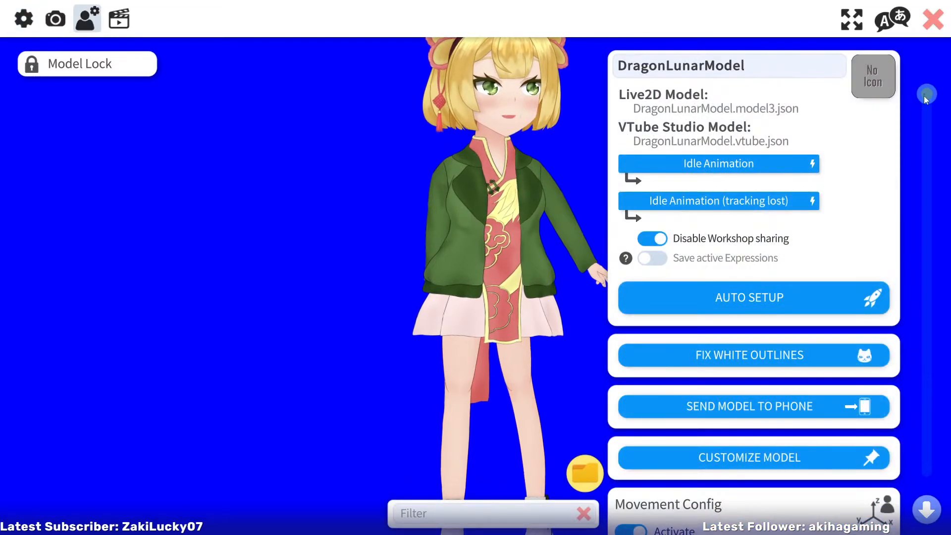
# Set the Face Up/Down Rotation input range to -10 minimum and 10 maximum in the model's parameter settings
pyautogui.moveTo(926, 97); pyautogui.dragTo(946, 151)
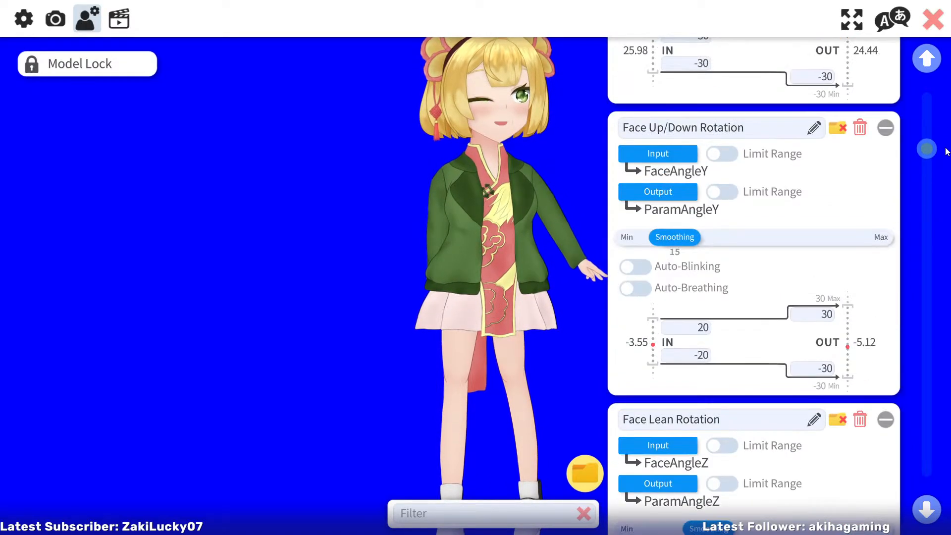
pyautogui.click(699, 356)
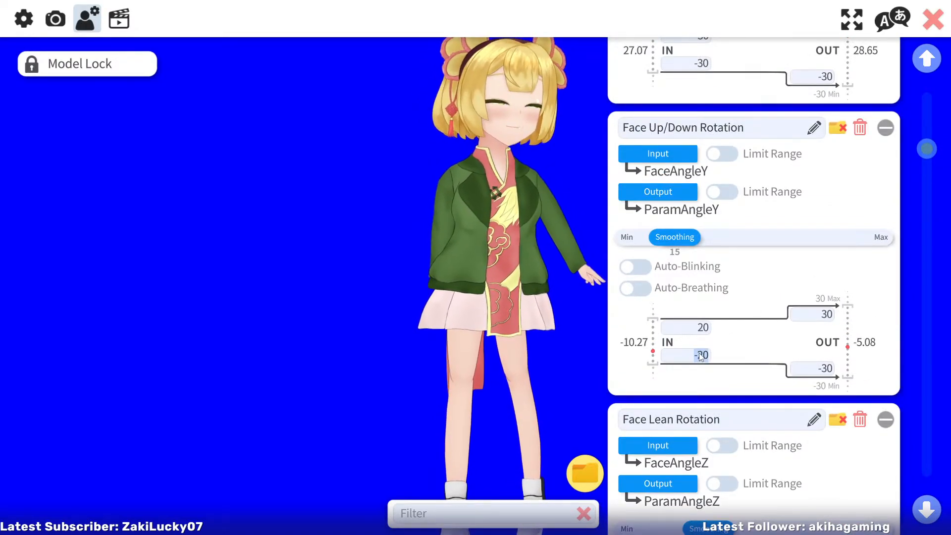
pyautogui.write('-10')
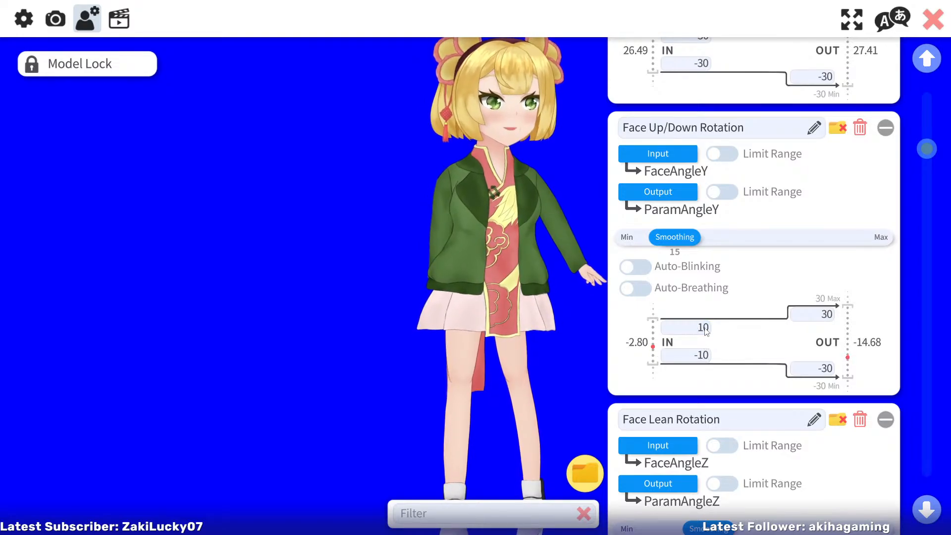
pyautogui.moveTo(941, 159)
pyautogui.mouseDown()
pyautogui.moveTo(929, 111)
pyautogui.moveTo(935, 166)
pyautogui.mouseUp()
pyautogui.click(621, 192)
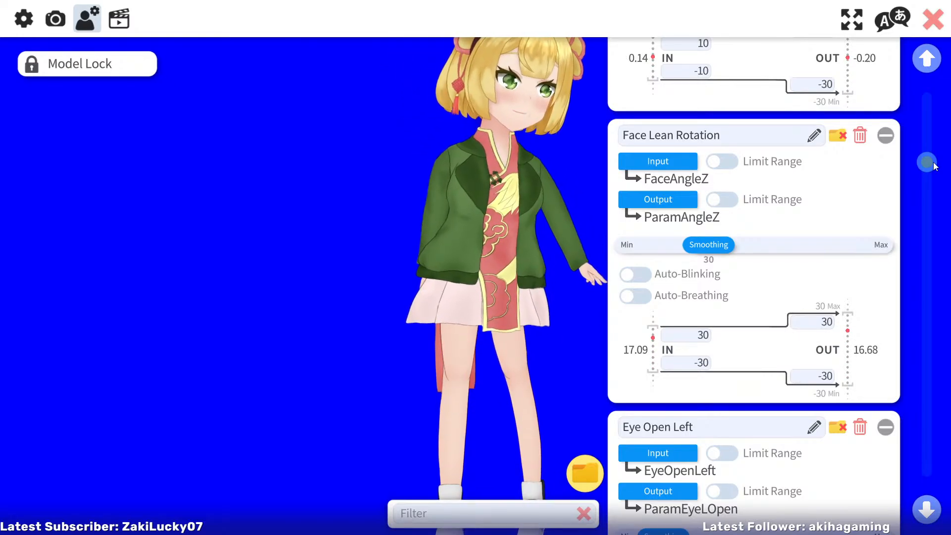
# Review the model's tracking parameter mappings, from Face Lean Rotation and the eye parameters through Mouth Open, Silence and the phoneme entries
pyautogui.moveTo(935, 166); pyautogui.dragTo(936, 193)
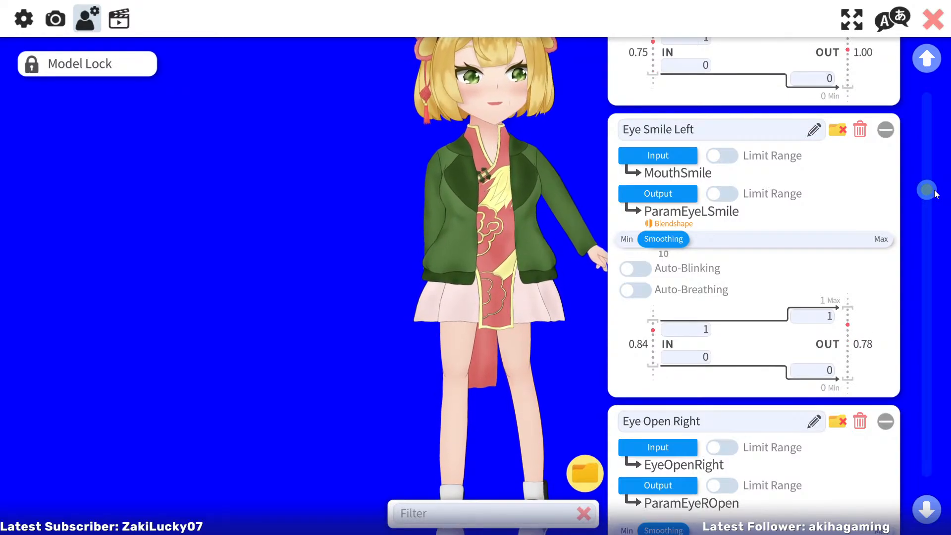
pyautogui.moveTo(934, 191)
pyautogui.mouseDown()
pyautogui.moveTo(937, 177)
pyautogui.moveTo(938, 191)
pyautogui.mouseUp()
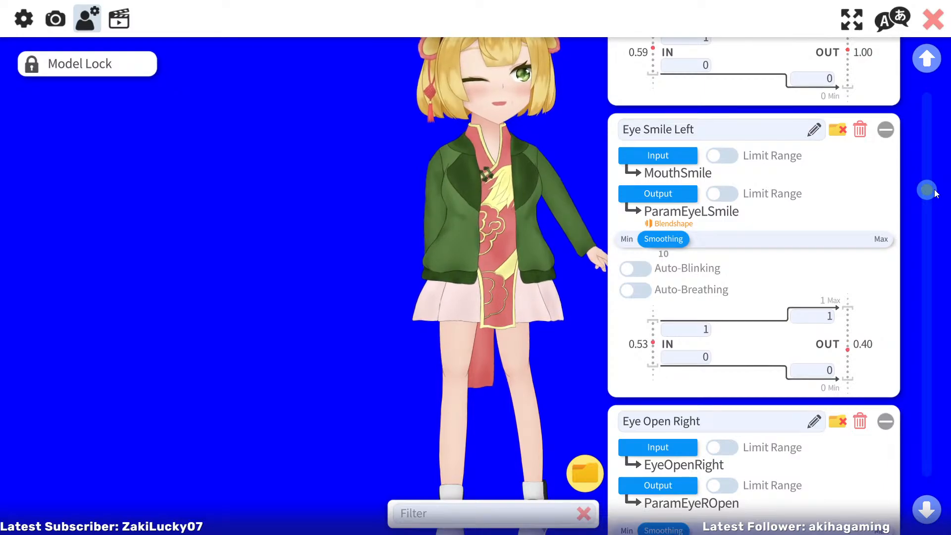
pyautogui.moveTo(936, 193); pyautogui.dragTo(935, 207)
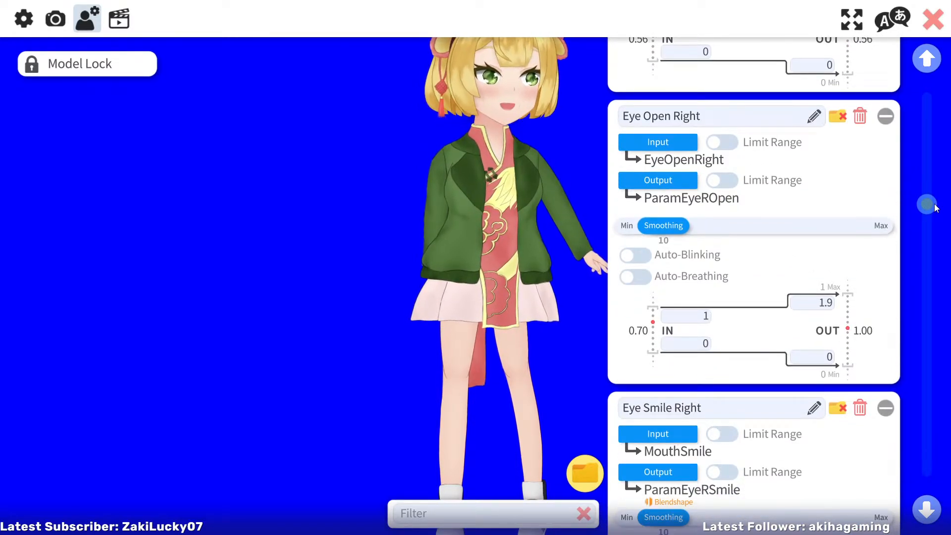
pyautogui.moveTo(934, 204); pyautogui.dragTo(948, 320)
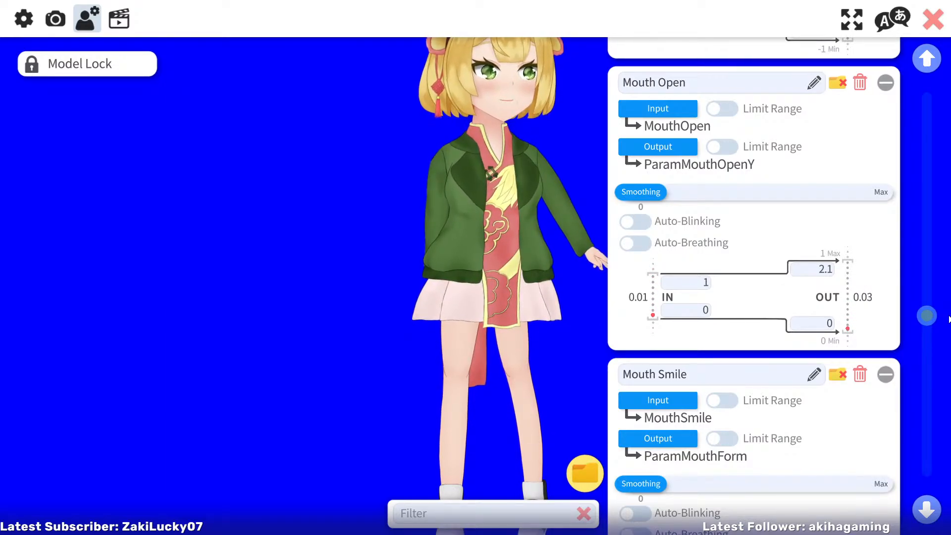
pyautogui.moveTo(948, 319); pyautogui.dragTo(949, 344)
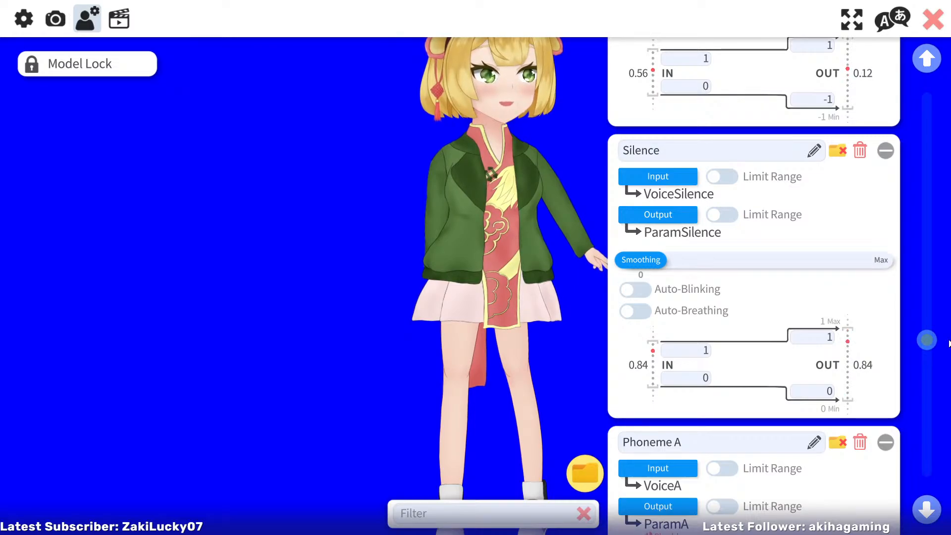
pyautogui.moveTo(949, 343); pyautogui.dragTo(949, 344)
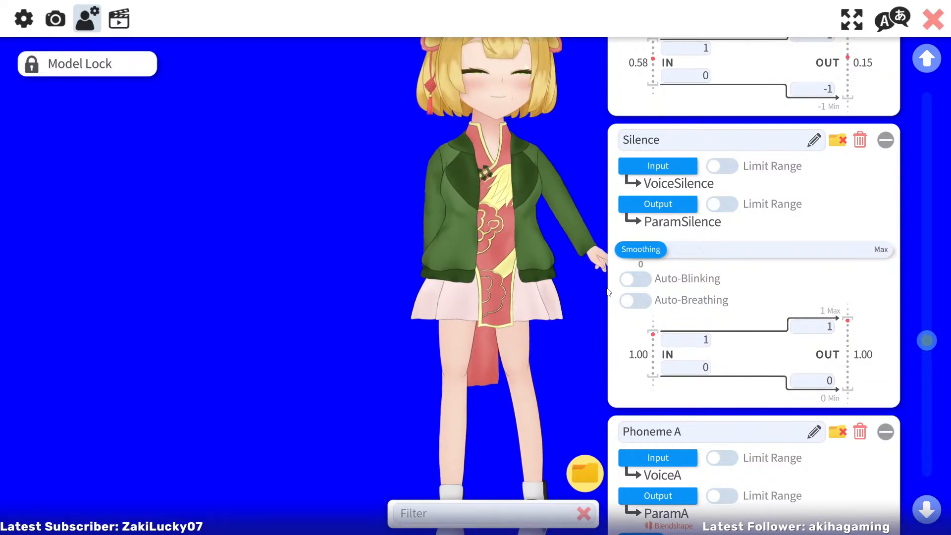
pyautogui.moveTo(927, 341); pyautogui.dragTo(931, 354)
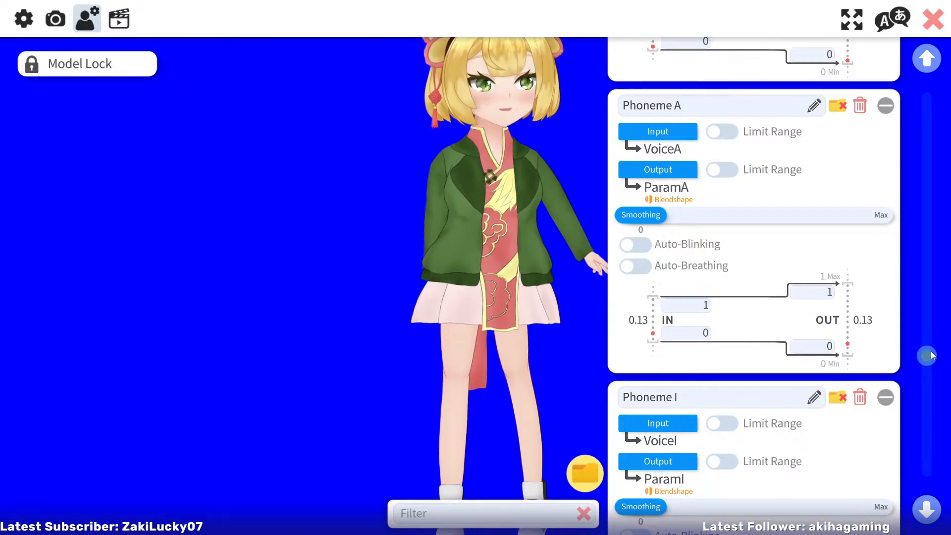
pyautogui.moveTo(931, 355); pyautogui.dragTo(934, 374)
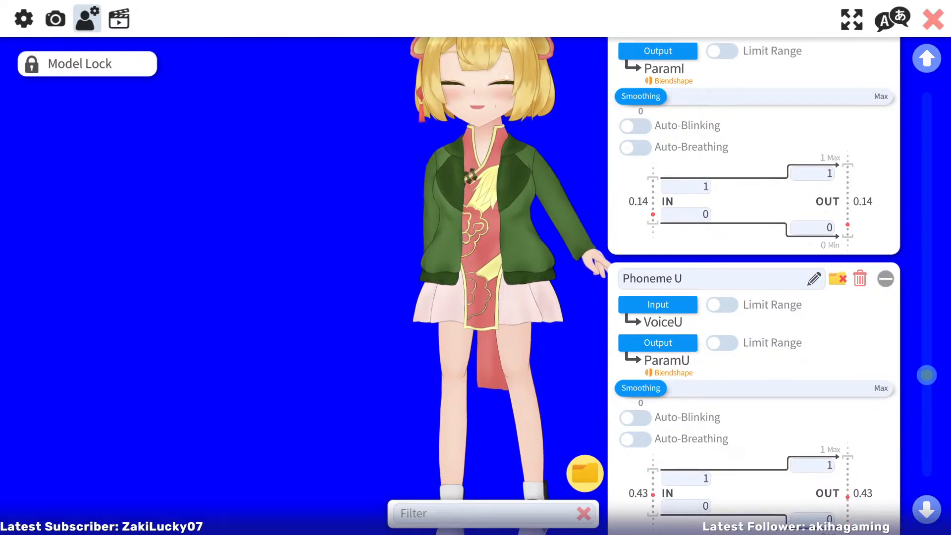
# Reopen the microphone and Advanced Lipsync settings, try a volume gain of 0, and set it to 10
pyautogui.click(24, 18)
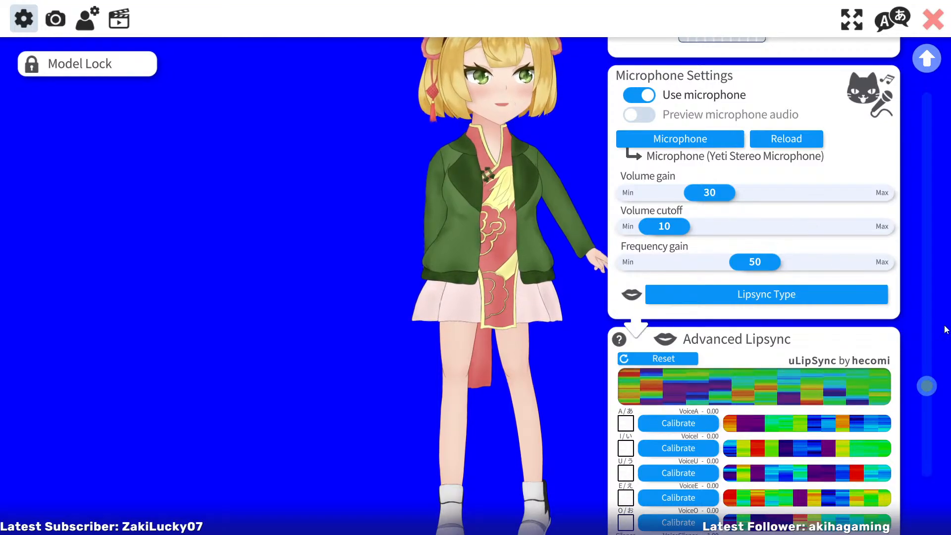
pyautogui.moveTo(928, 386)
pyautogui.mouseDown()
pyautogui.moveTo(928, 416)
pyautogui.moveTo(928, 390)
pyautogui.mouseUp()
pyautogui.moveTo(715, 183); pyautogui.dragTo(602, 168)
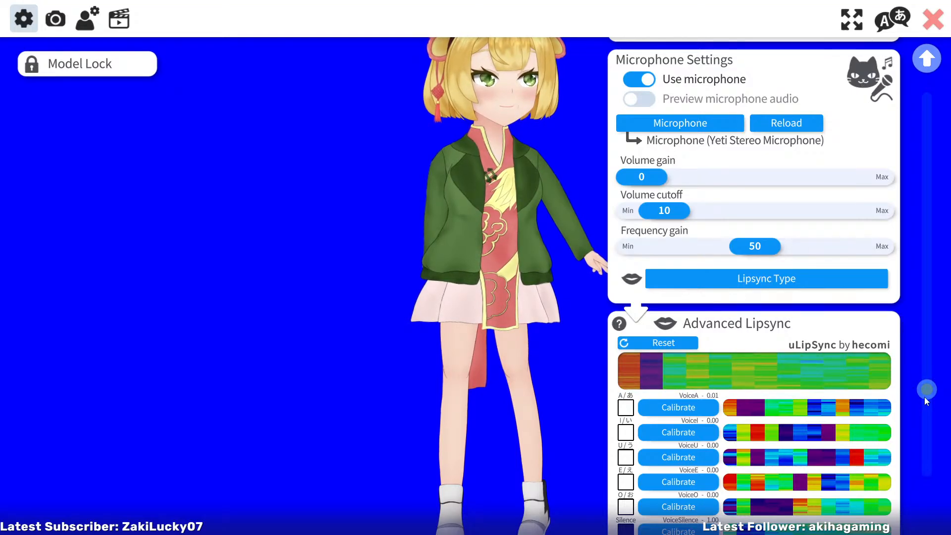
pyautogui.moveTo(926, 390); pyautogui.dragTo(927, 395)
pyautogui.moveTo(643, 154); pyautogui.dragTo(666, 152)
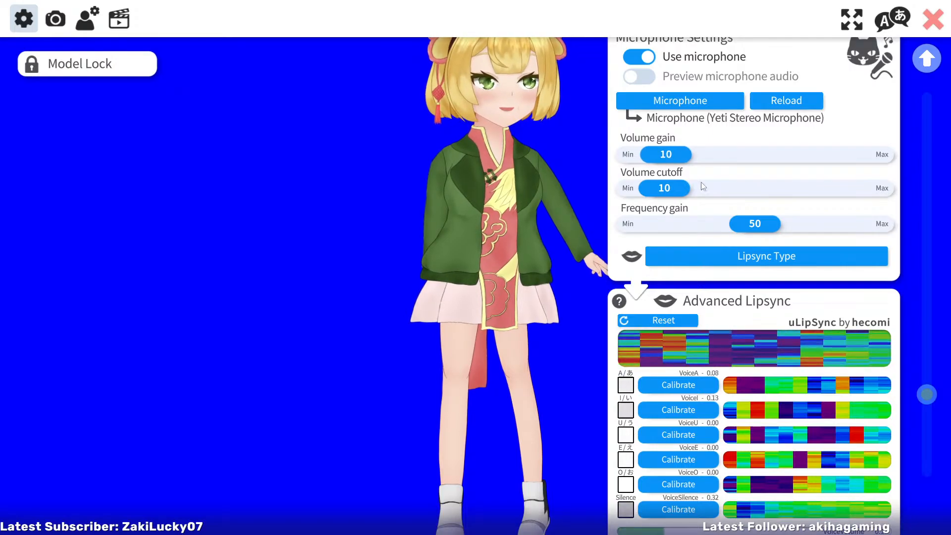
pyautogui.moveTo(929, 397); pyautogui.dragTo(929, 408)
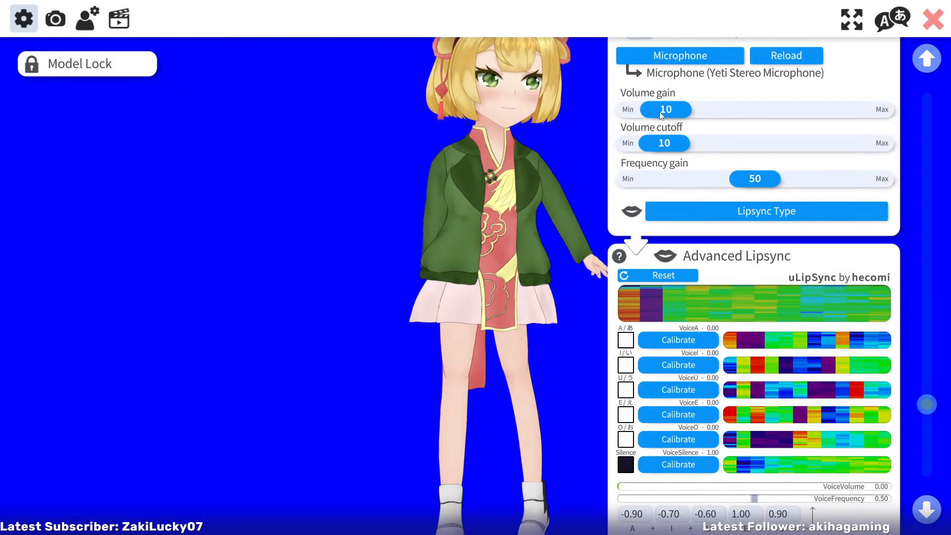
# Test the lipsync response with the microphone's volume gain at 0, 100, 6, 82 and 16, ending at 10
pyautogui.moveTo(659, 112); pyautogui.dragTo(624, 123)
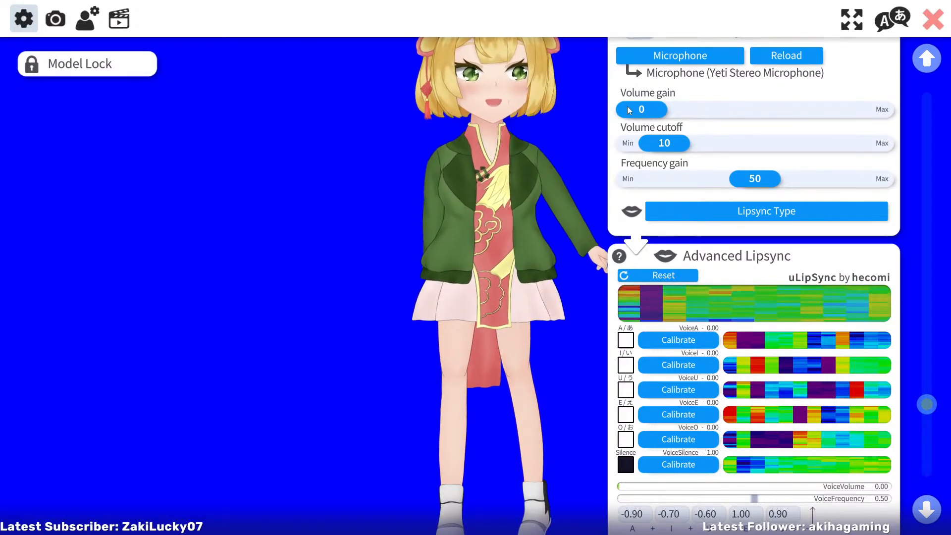
pyautogui.moveTo(631, 110); pyautogui.dragTo(878, 160)
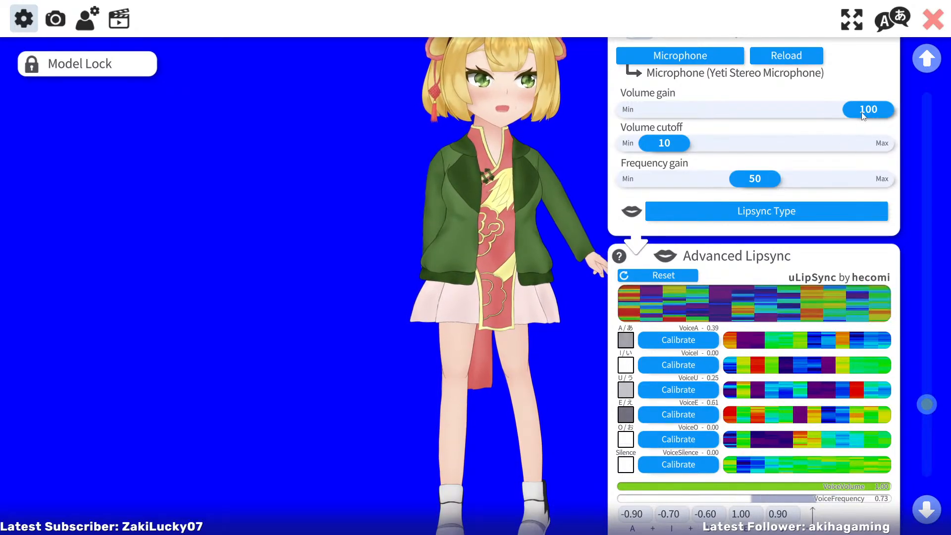
pyautogui.moveTo(863, 109); pyautogui.dragTo(647, 106)
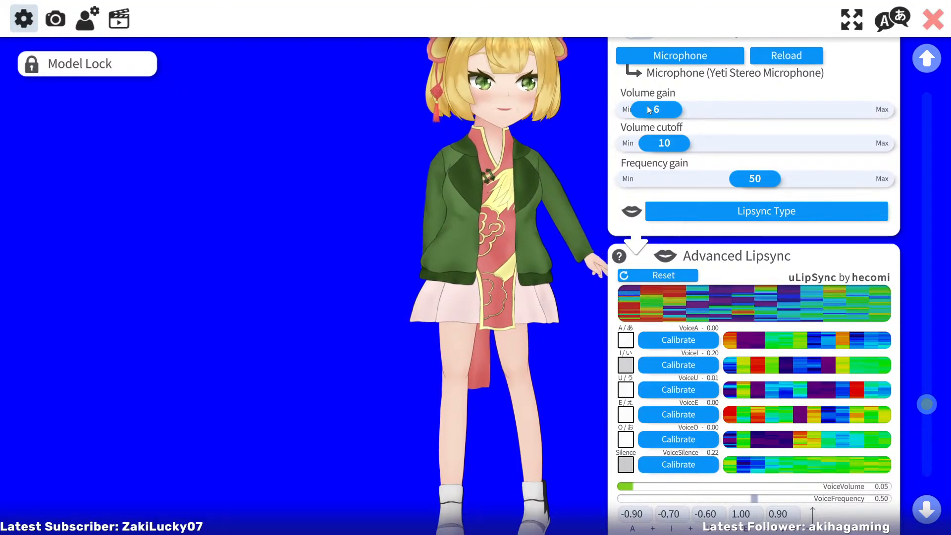
pyautogui.moveTo(648, 109); pyautogui.dragTo(822, 151)
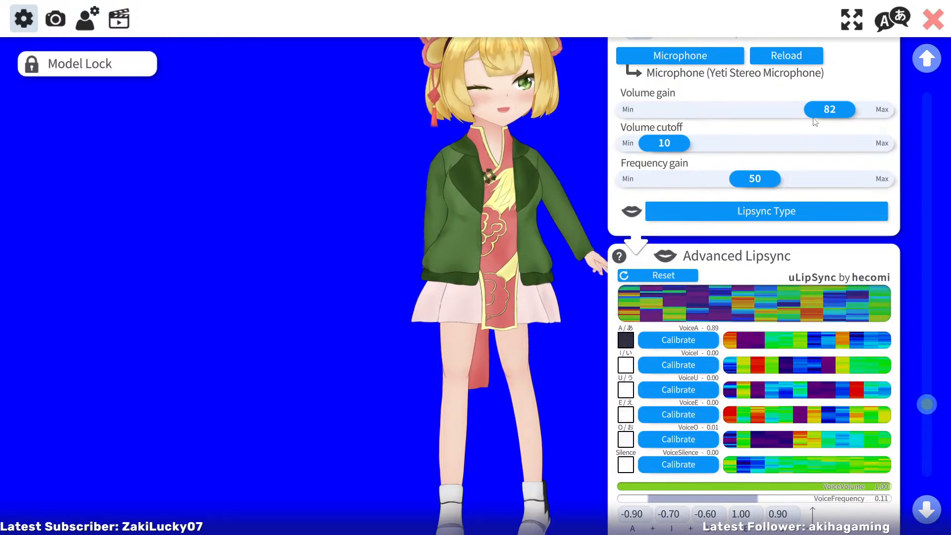
pyautogui.moveTo(791, 105); pyautogui.dragTo(678, 123)
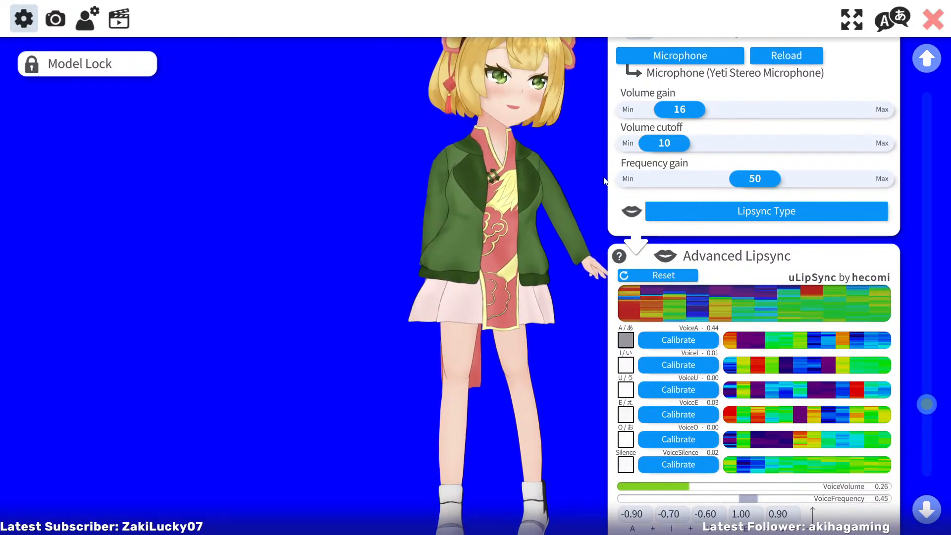
pyautogui.moveTo(678, 106); pyautogui.dragTo(664, 109)
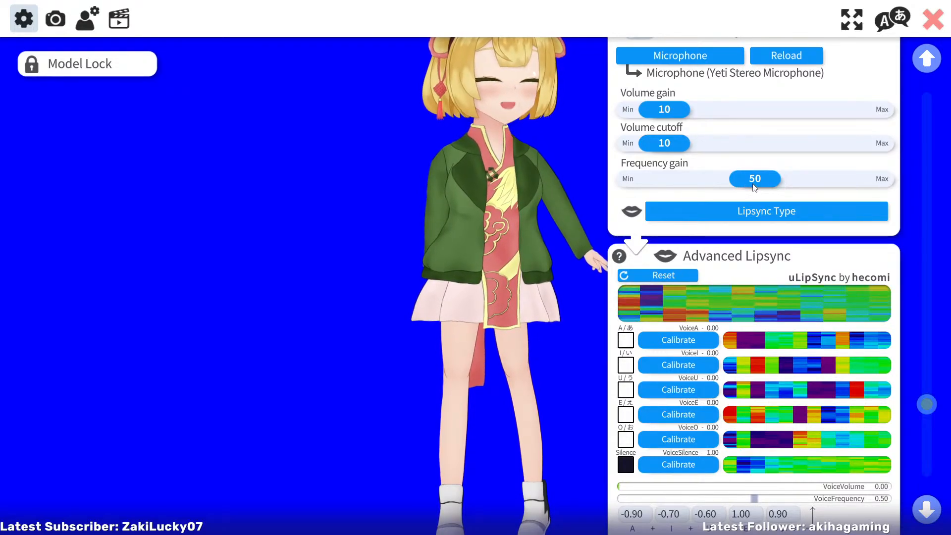
# Fine-tune the microphone's volume gain by trying values between 15 and 30, and settle on 20
pyautogui.moveTo(755, 187)
pyautogui.mouseDown()
pyautogui.moveTo(867, 188)
pyautogui.moveTo(612, 192)
pyautogui.moveTo(769, 207)
pyautogui.moveTo(754, 200)
pyautogui.mouseUp()
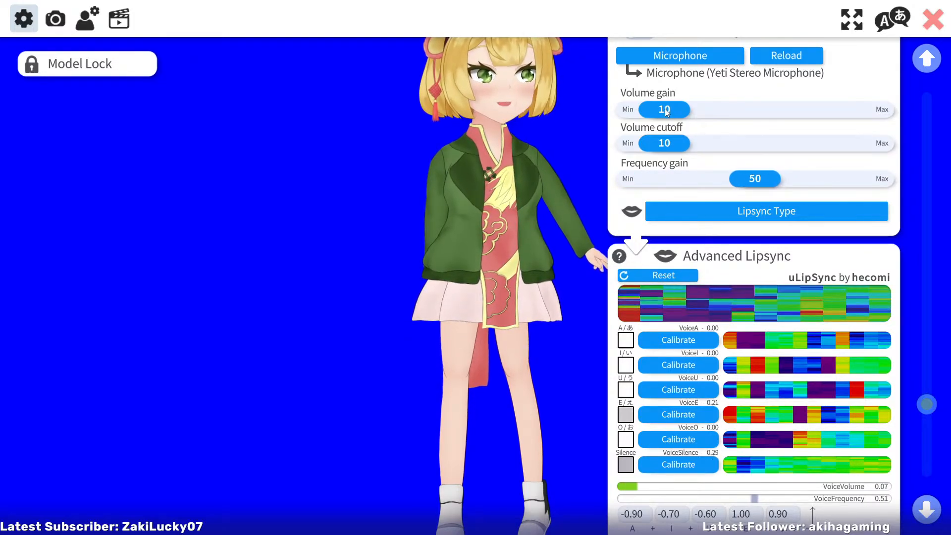
pyautogui.moveTo(672, 111); pyautogui.dragTo(692, 112)
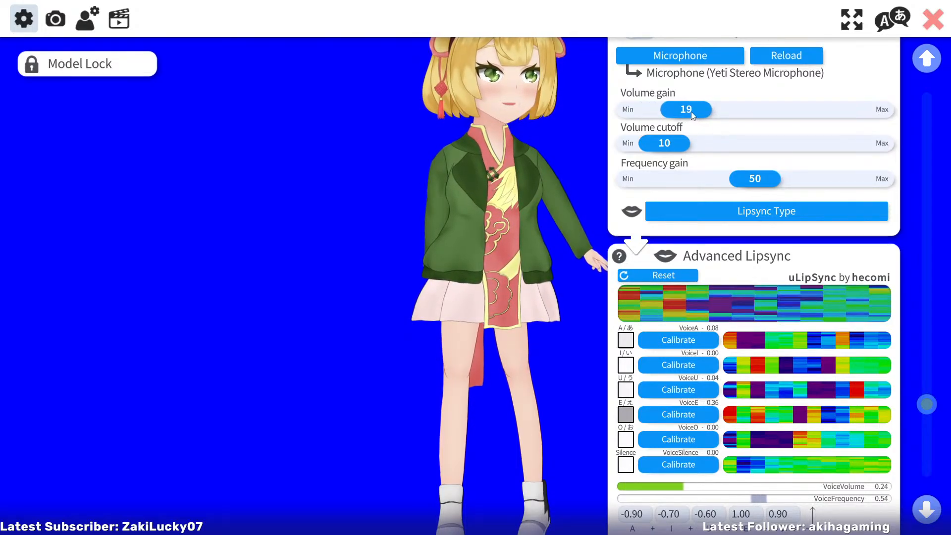
pyautogui.moveTo(691, 111)
pyautogui.mouseDown()
pyautogui.moveTo(675, 116)
pyautogui.moveTo(703, 121)
pyautogui.moveTo(664, 121)
pyautogui.moveTo(727, 122)
pyautogui.moveTo(682, 110)
pyautogui.moveTo(712, 112)
pyautogui.moveTo(690, 110)
pyautogui.mouseUp()
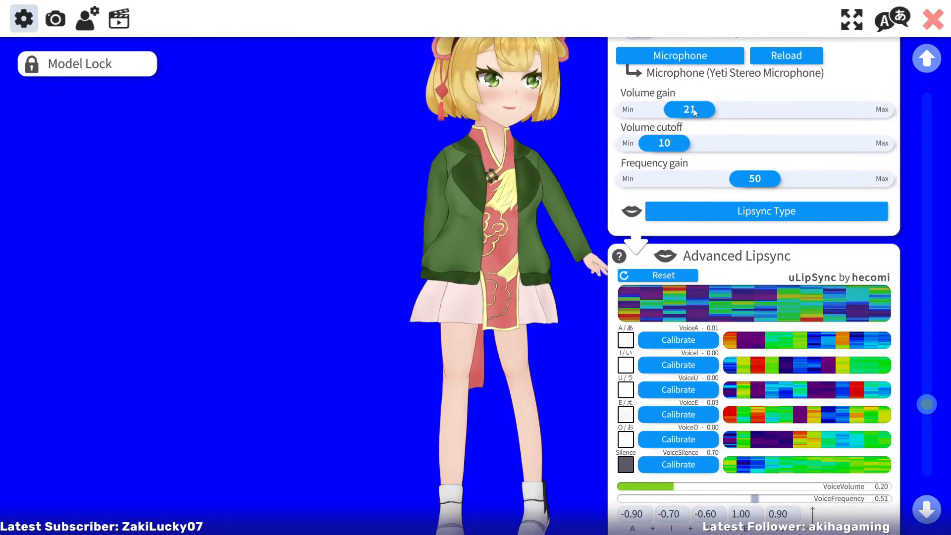
pyautogui.moveTo(694, 109); pyautogui.dragTo(675, 111)
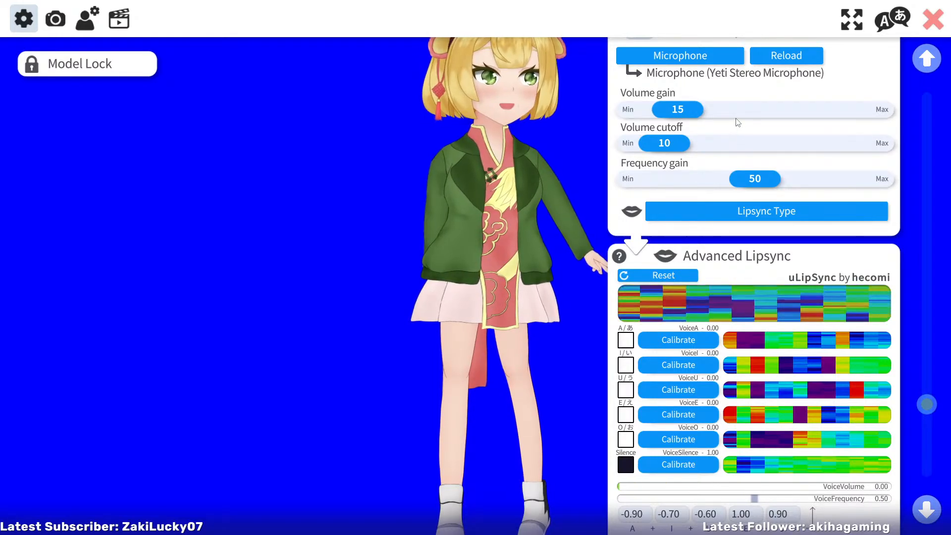
pyautogui.moveTo(682, 110)
pyautogui.mouseDown()
pyautogui.moveTo(712, 109)
pyautogui.moveTo(697, 110)
pyautogui.mouseUp()
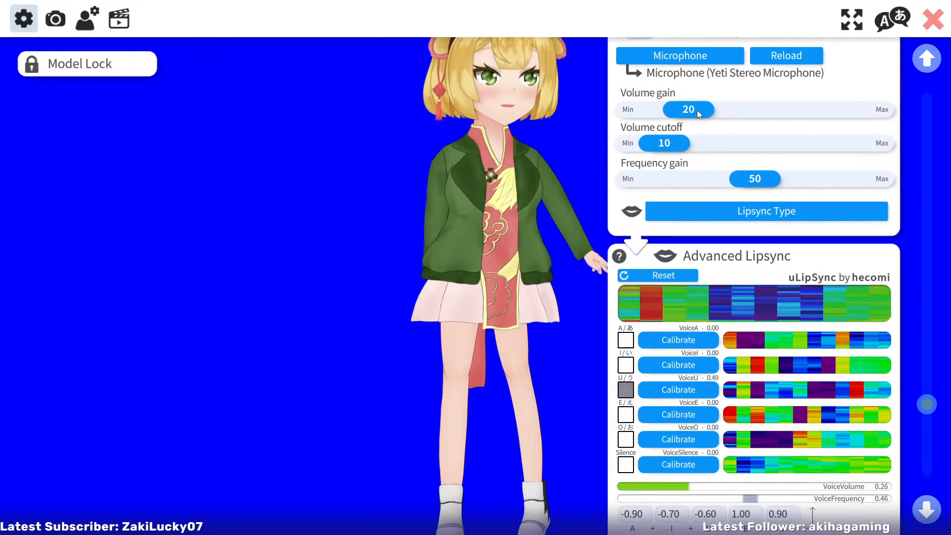
pyautogui.moveTo(697, 110); pyautogui.dragTo(704, 111)
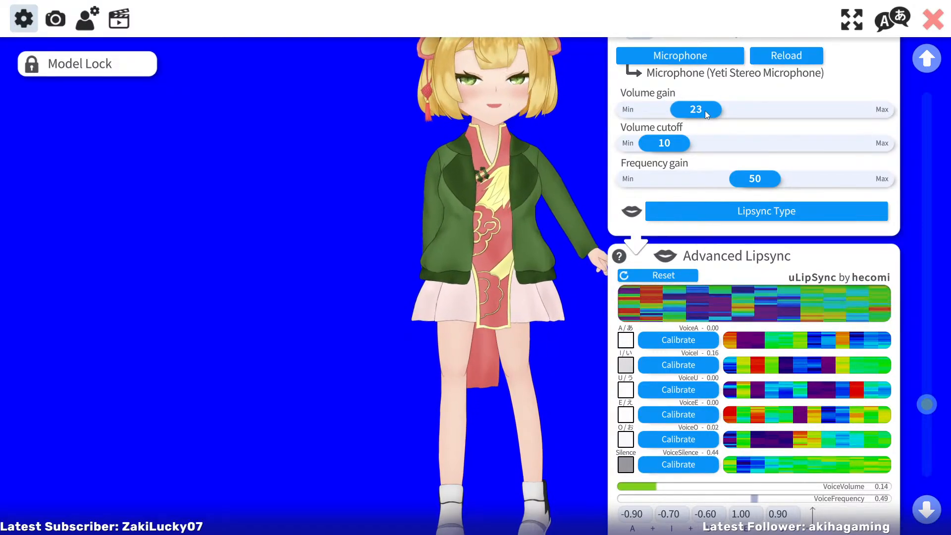
pyautogui.moveTo(707, 111); pyautogui.dragTo(730, 113)
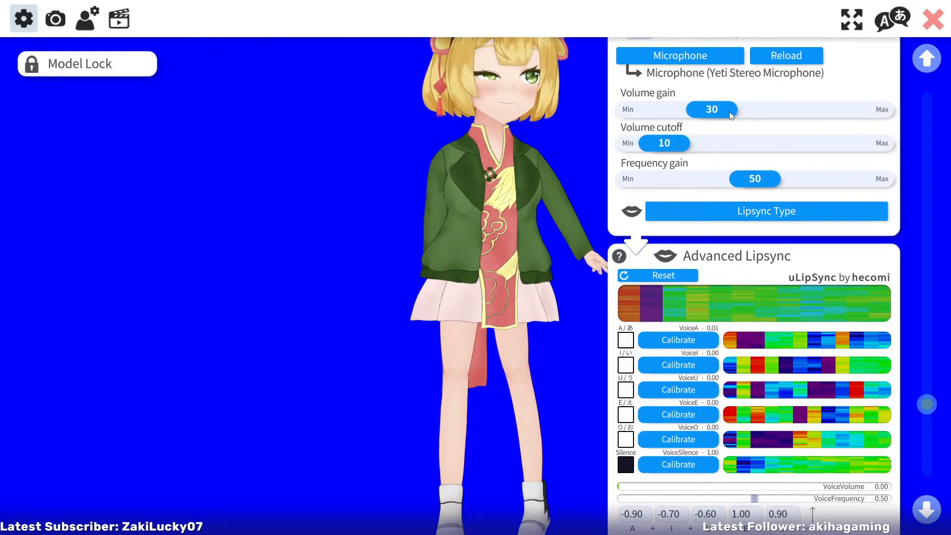
pyautogui.moveTo(729, 111); pyautogui.dragTo(702, 118)
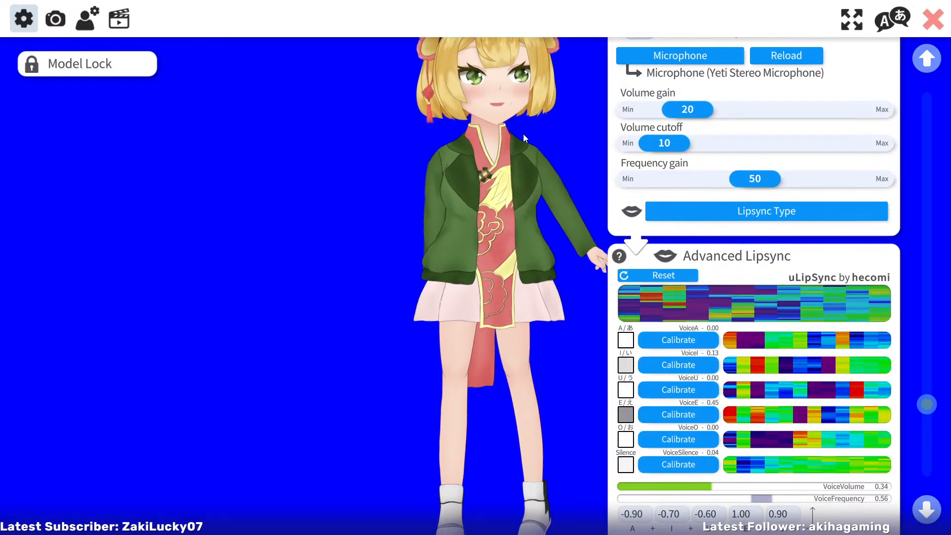
# Add a new parameter after Auto Breath in the model's parameter settings and name it LeanOut
pyautogui.click(88, 19)
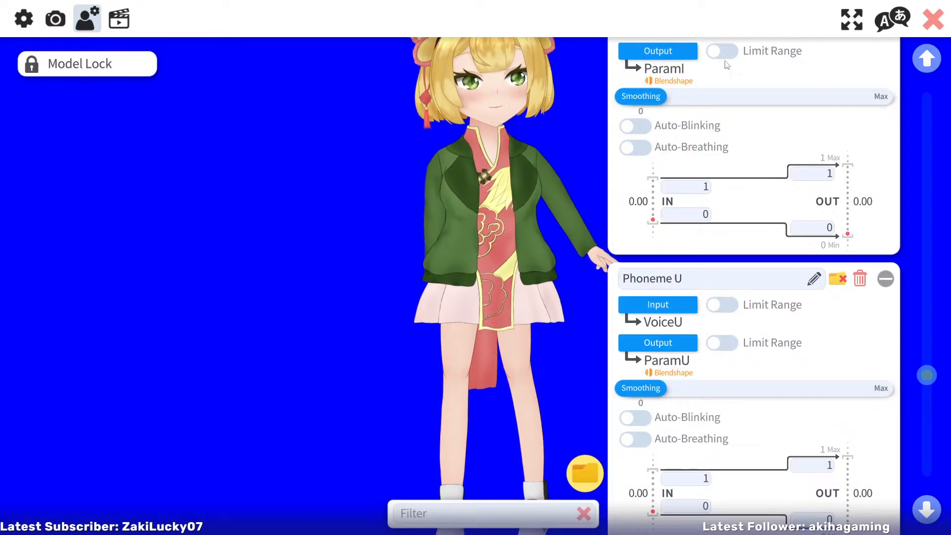
pyautogui.click(927, 507)
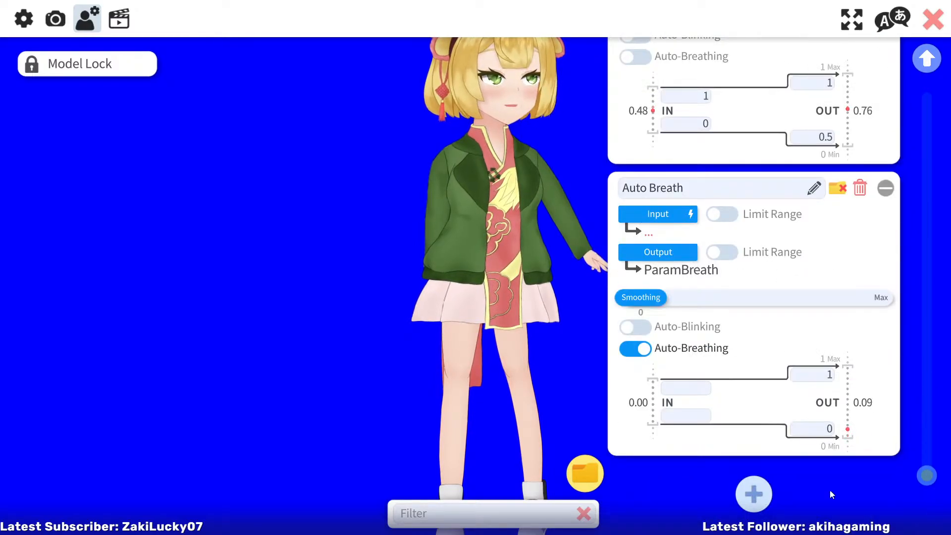
pyautogui.click(754, 494)
pyautogui.click(926, 508)
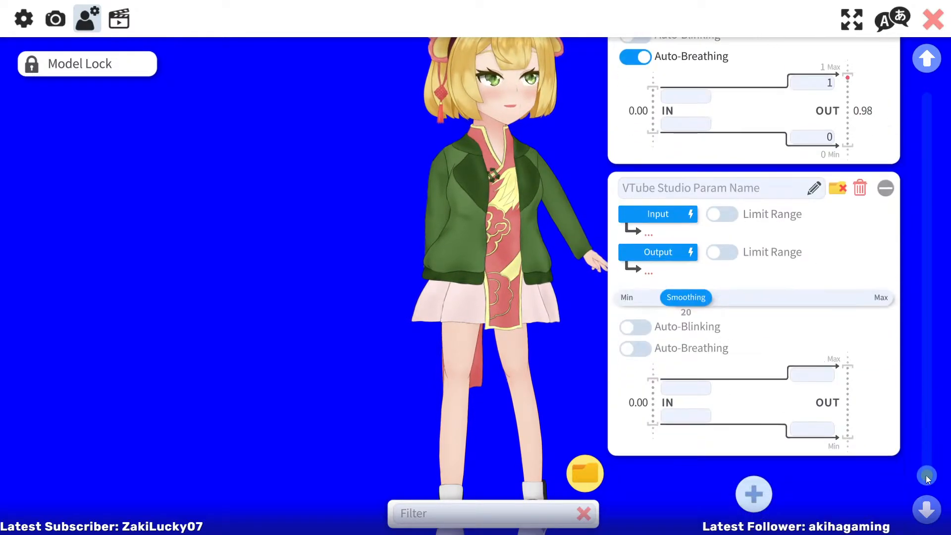
pyautogui.scroll(1, 762, 297)
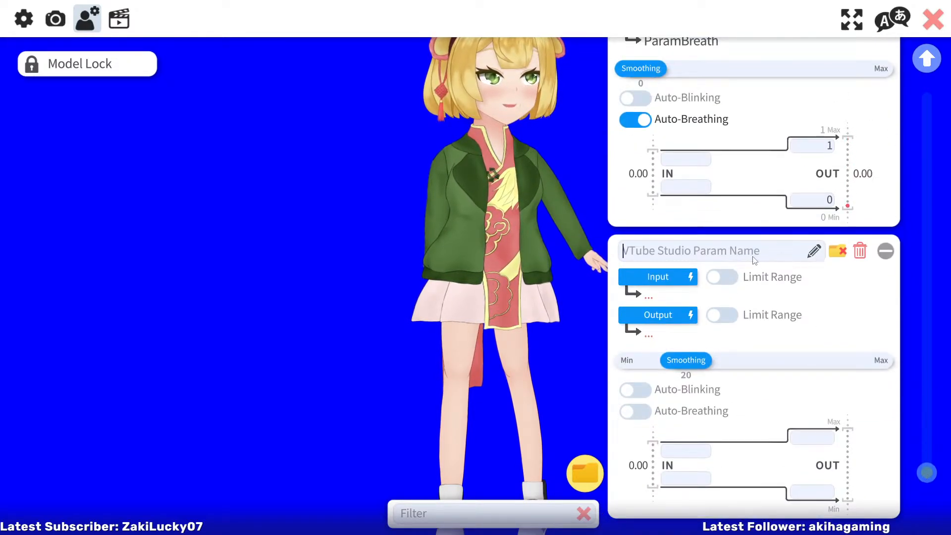
pyautogui.write('Lean')
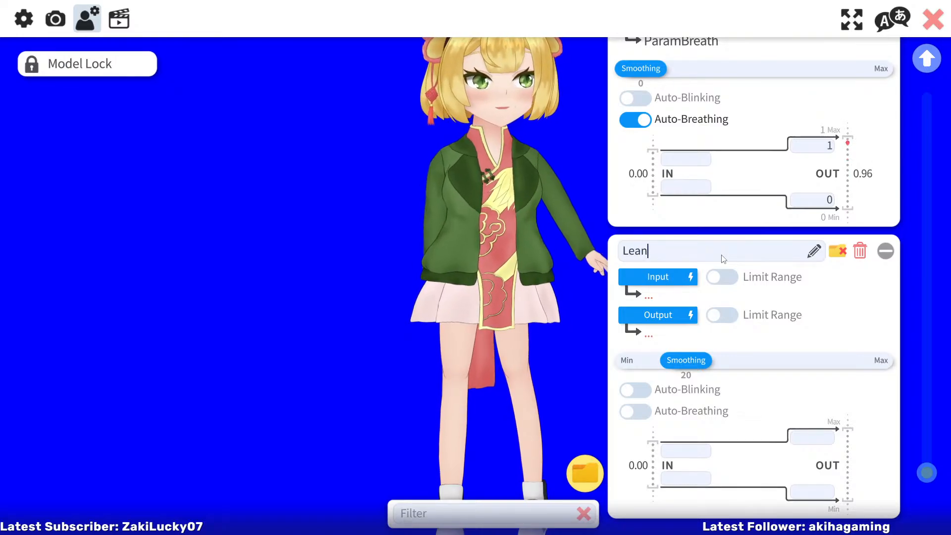
pyautogui.write('Out')
# Assign FacePositionZ as LeanOut's input and set its input range to -5 minimum and 5 maximum
pyautogui.click(658, 277)
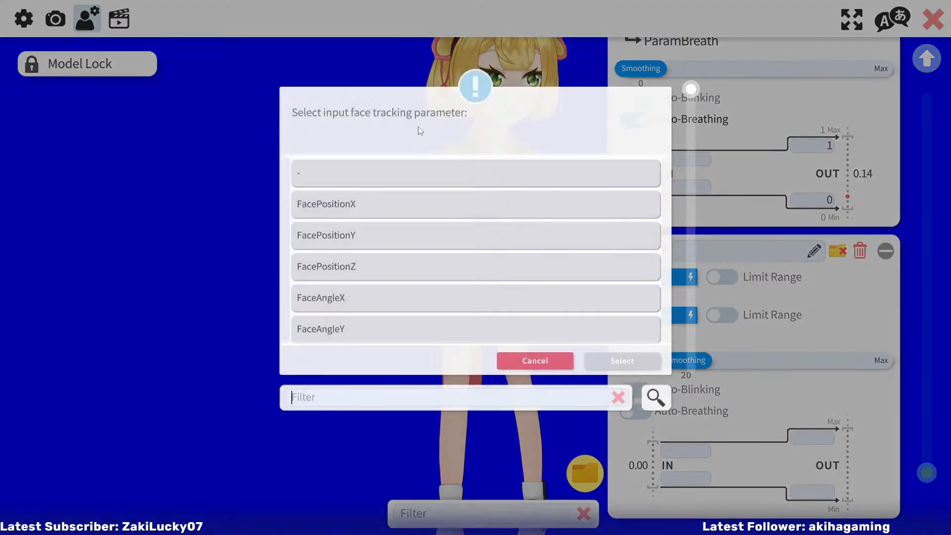
pyautogui.click(352, 276)
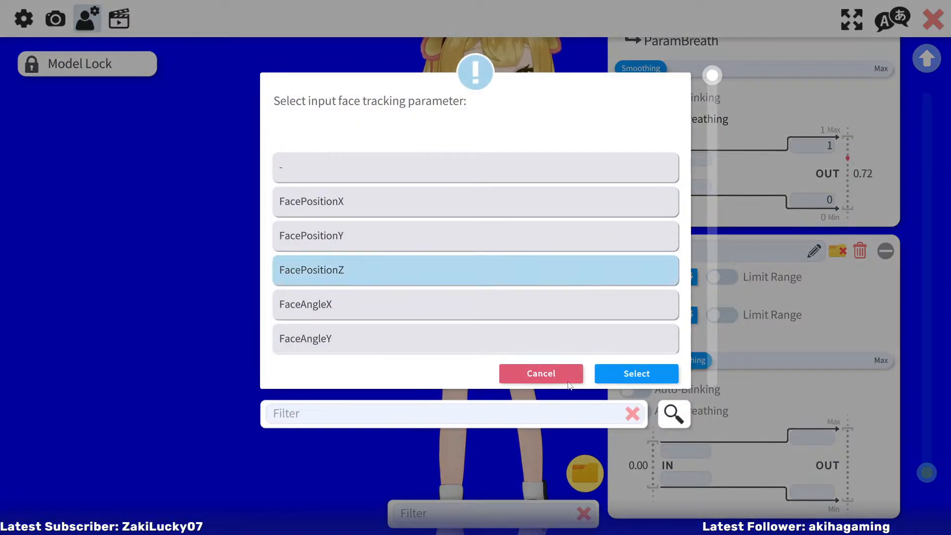
pyautogui.click(639, 374)
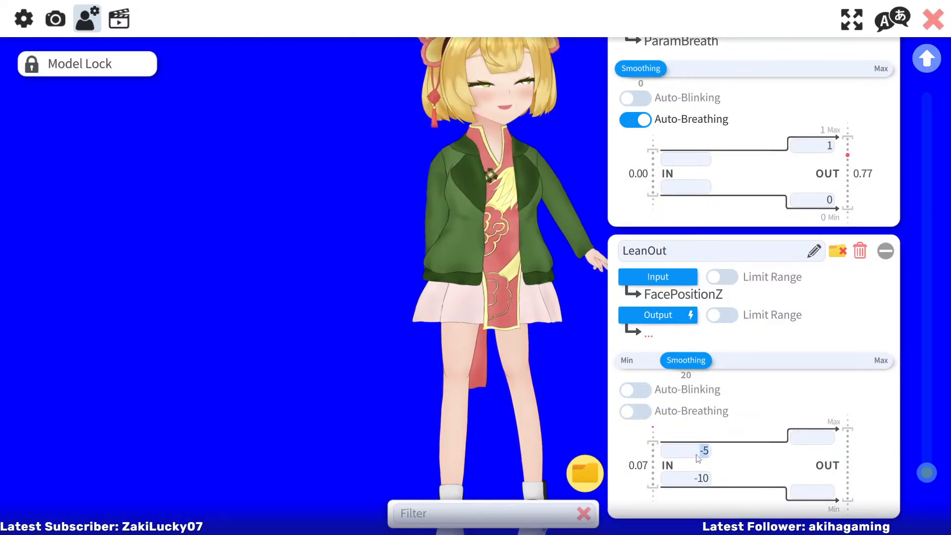
pyautogui.click(699, 482)
pyautogui.write('-5')
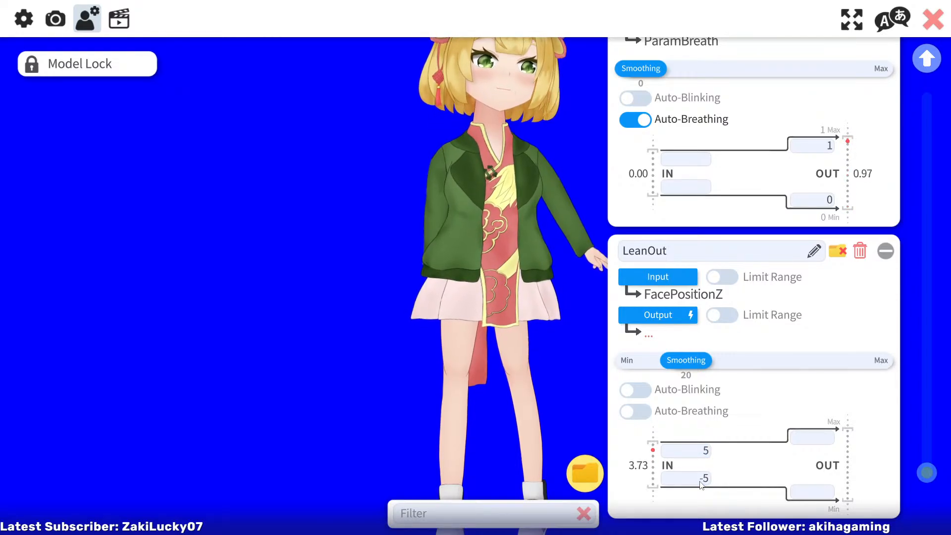
# Assign BodyInward Z (ParamBodyAngleZ2) as the LeanOut parameter's Live2D output
pyautogui.click(671, 322)
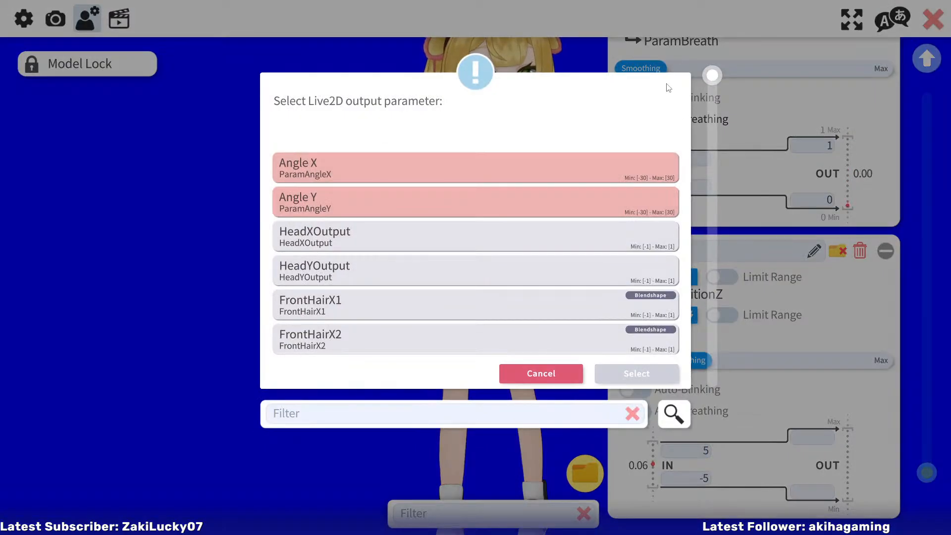
pyautogui.moveTo(716, 72); pyautogui.dragTo(737, 381)
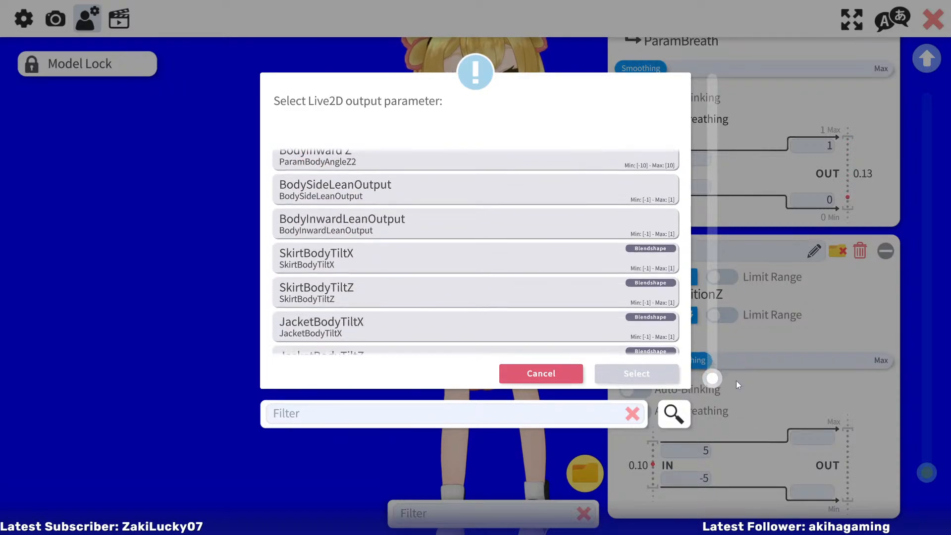
pyautogui.click(550, 221)
pyautogui.click(508, 163)
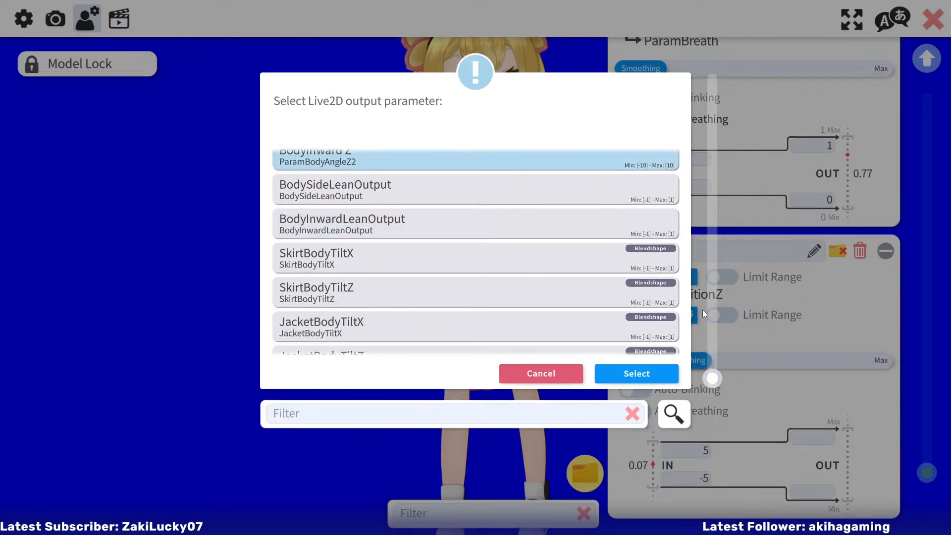
pyautogui.click(654, 374)
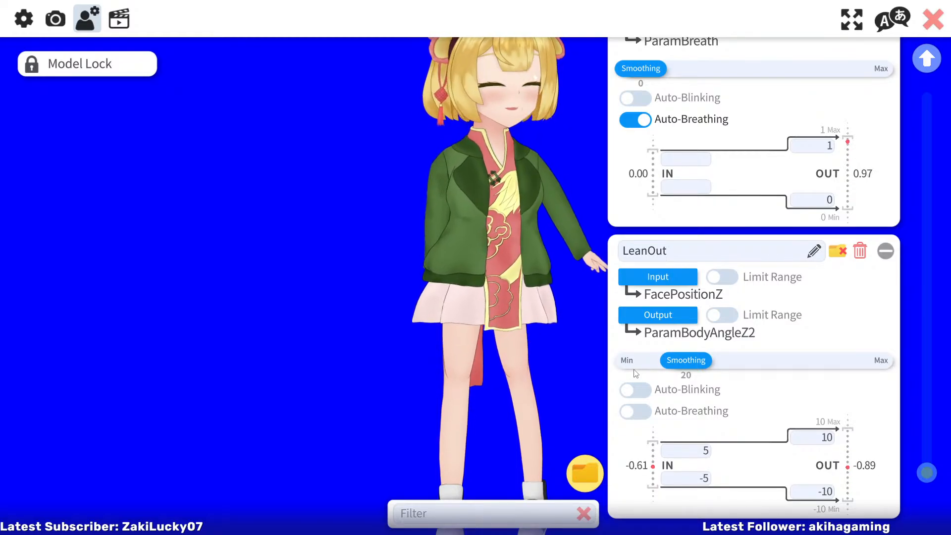
# Narrow LeanOut's input range to -3 minimum and 3 maximum
pyautogui.click(706, 479)
pyautogui.write('-3')
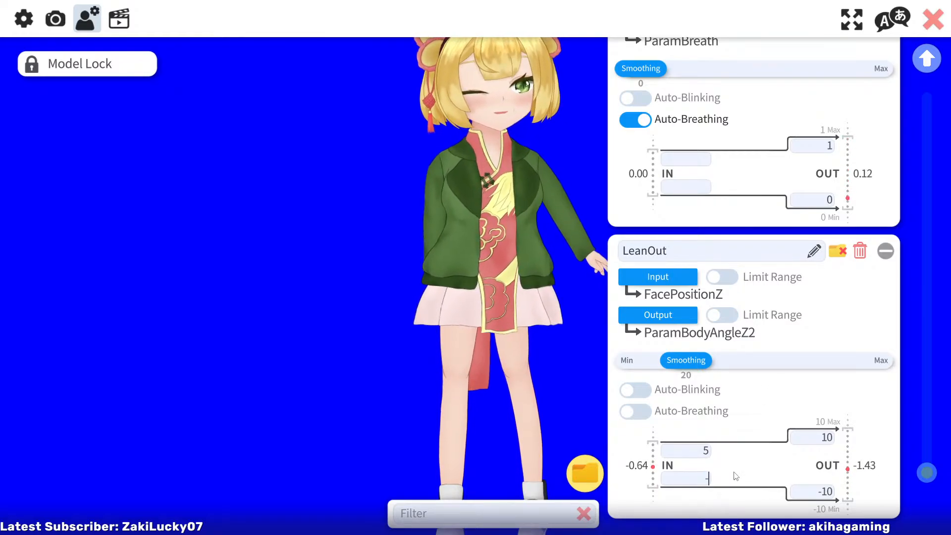
pyautogui.press('Return')
pyautogui.click(706, 451)
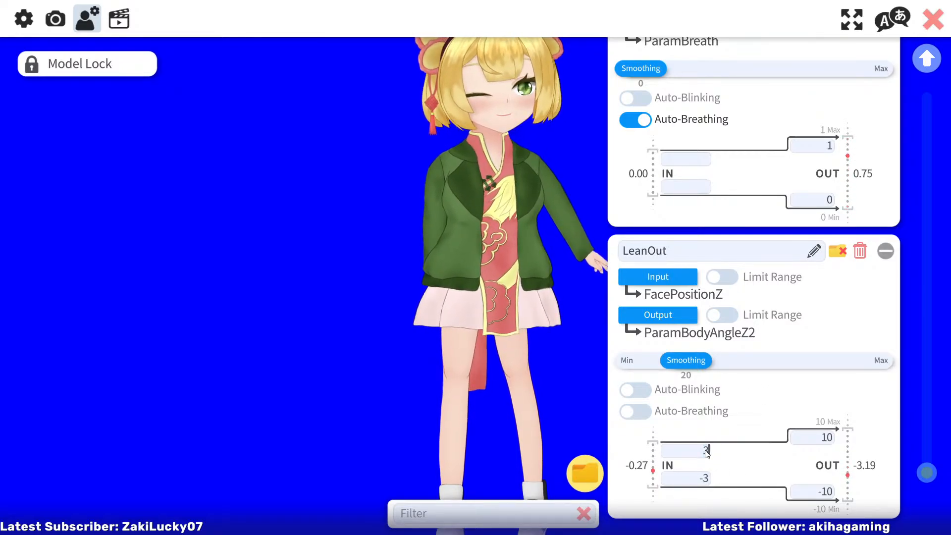
pyautogui.write('3')
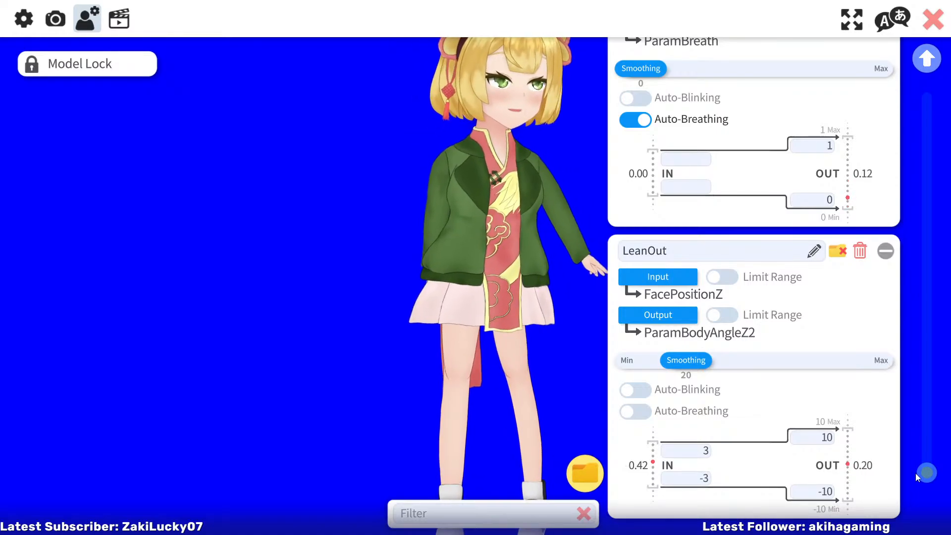
# Assign FacePositionX as Body Rotation Z's input and set its input range to -5 minimum and 5 maximum
pyautogui.moveTo(915, 475); pyautogui.dragTo(929, 433)
pyautogui.click(649, 259)
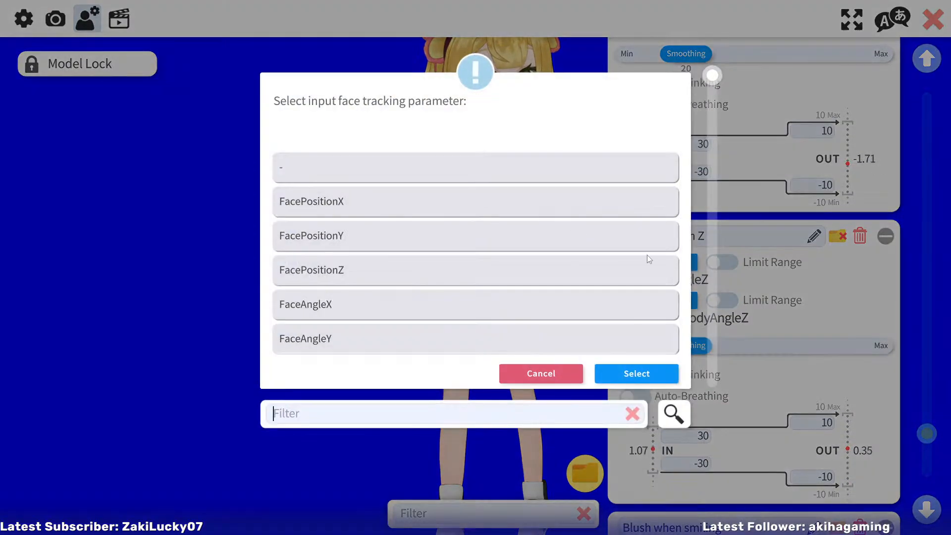
pyautogui.click(365, 211)
pyautogui.click(617, 372)
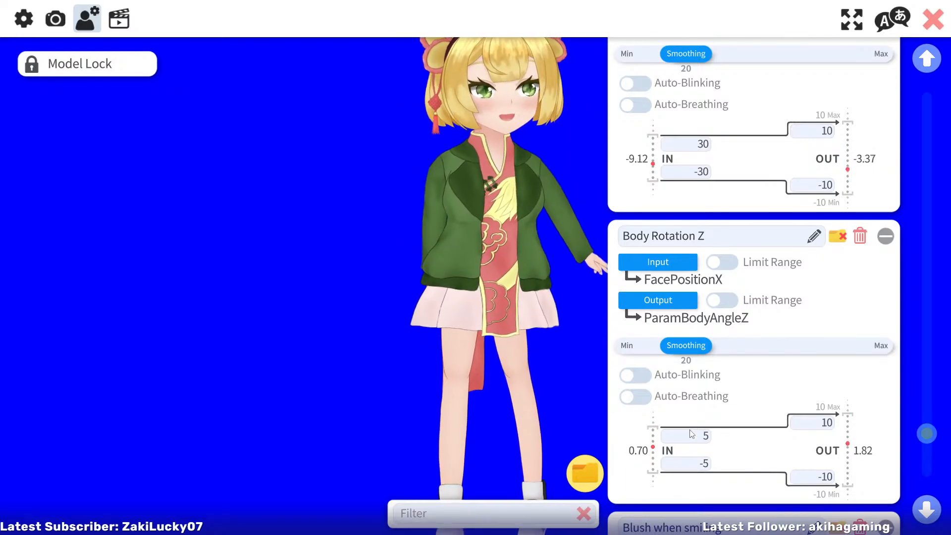
# Set Body Rotation Y's input range to -10 minimum and 10 maximum
pyautogui.moveTo(928, 435)
pyautogui.mouseDown()
pyautogui.moveTo(930, 405)
pyautogui.moveTo(929, 421)
pyautogui.mouseUp()
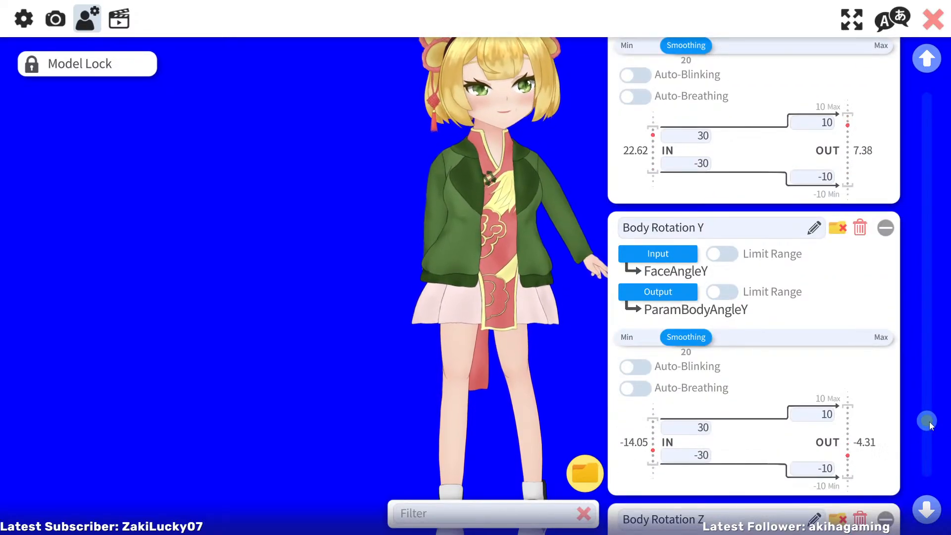
pyautogui.click(694, 428)
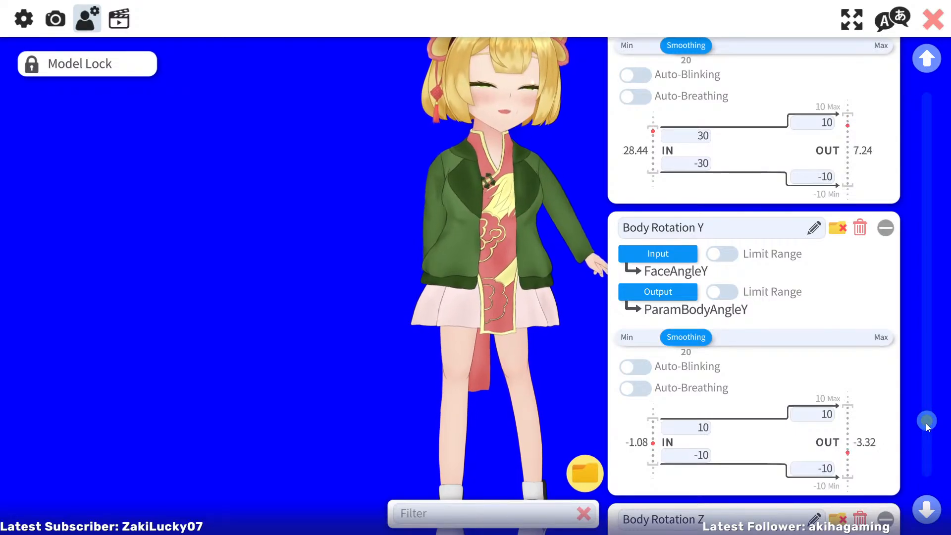
# Review the Body Rotation X and phoneme parameters, and check the microphone and Advanced Lipsync settings
pyautogui.moveTo(925, 423); pyautogui.dragTo(929, 410)
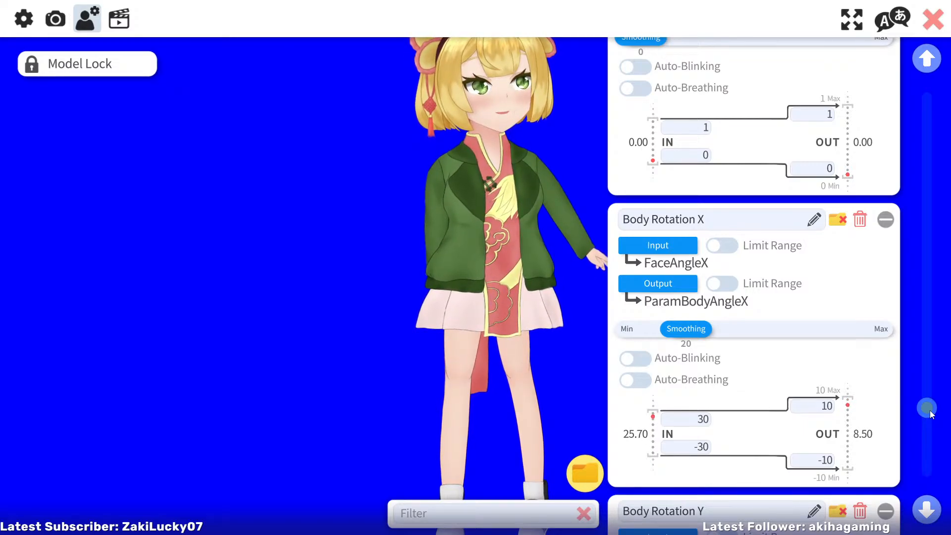
pyautogui.scroll(3, 929, 410)
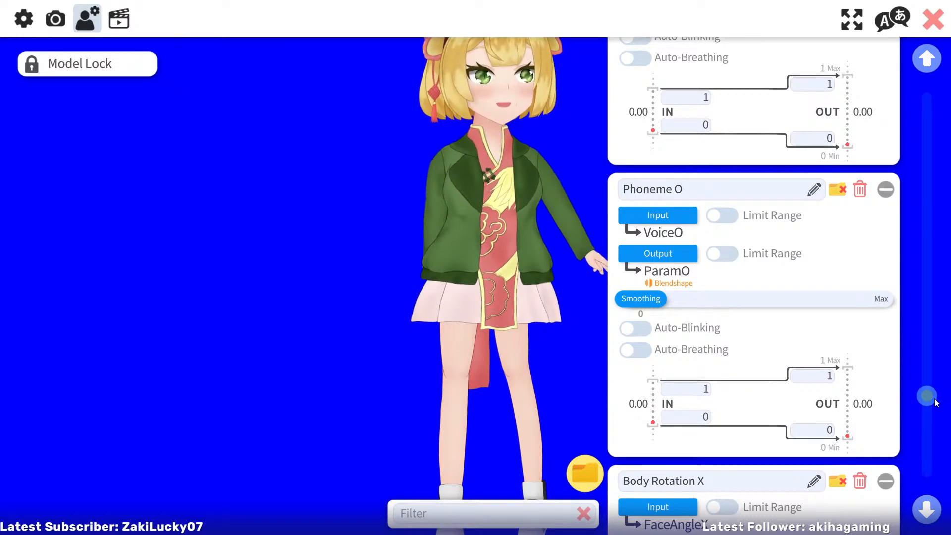
pyautogui.moveTo(936, 402); pyautogui.dragTo(935, 390)
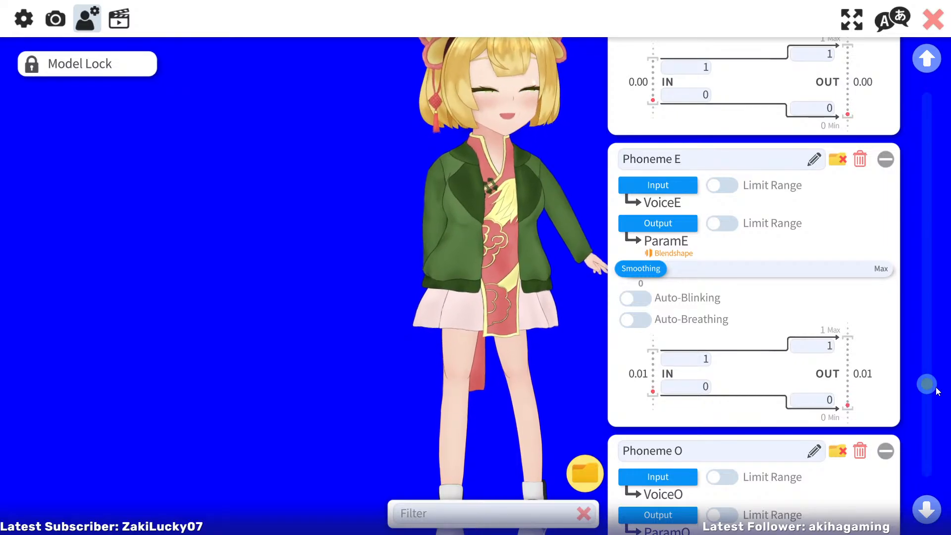
pyautogui.click(23, 20)
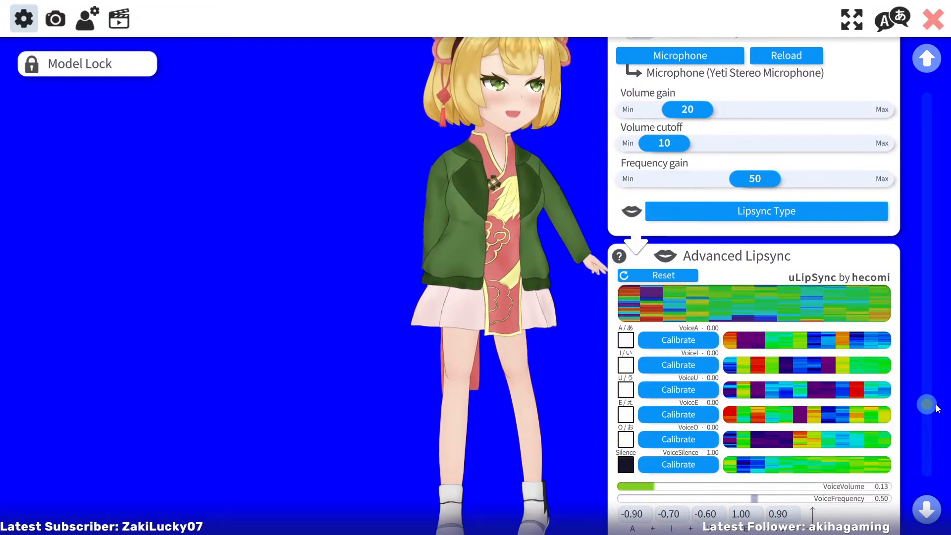
pyautogui.moveTo(937, 409); pyautogui.dragTo(936, 391)
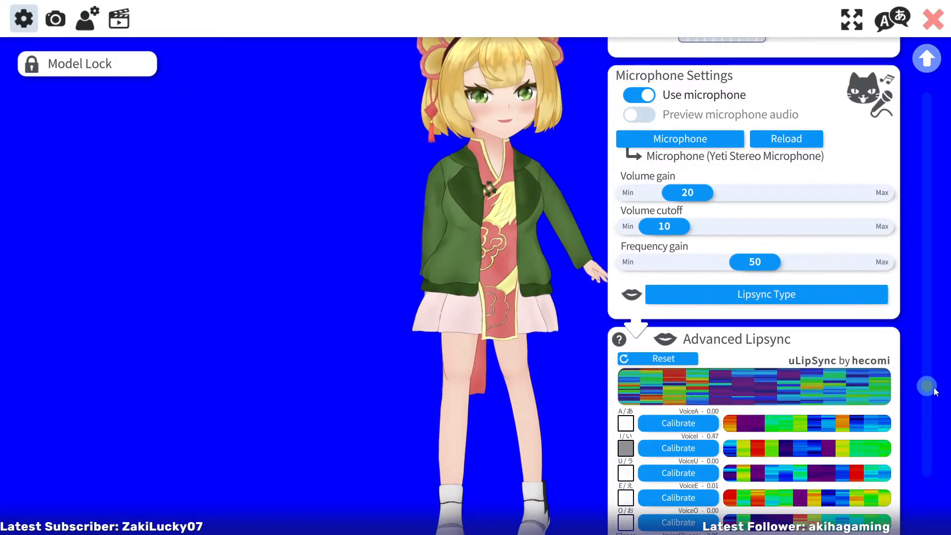
pyautogui.moveTo(935, 391); pyautogui.dragTo(928, 418)
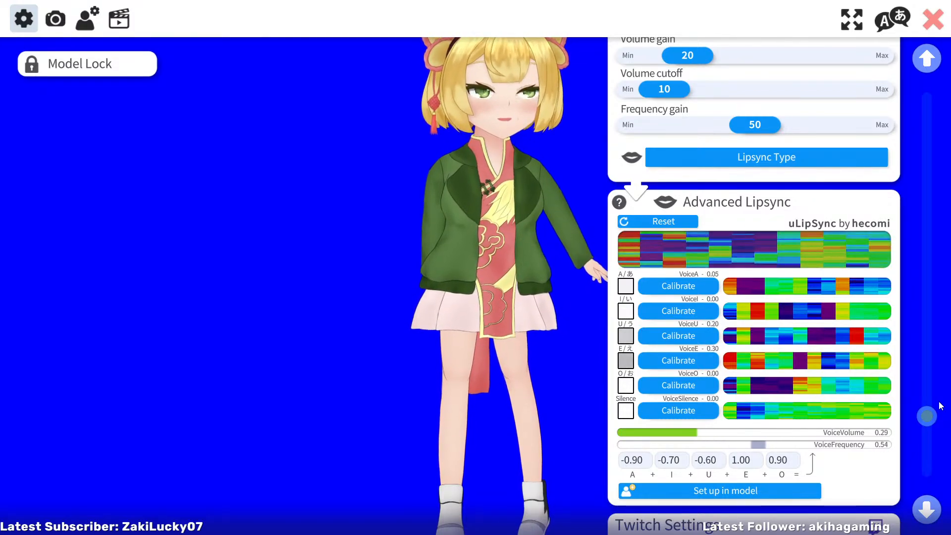
# Hide the interface, resize the model to a head-and-shoulders view and place it in the scene's lower-left corner
pyautogui.doubleClick(471, 213)
pyautogui.scroll(4, 463, 297)
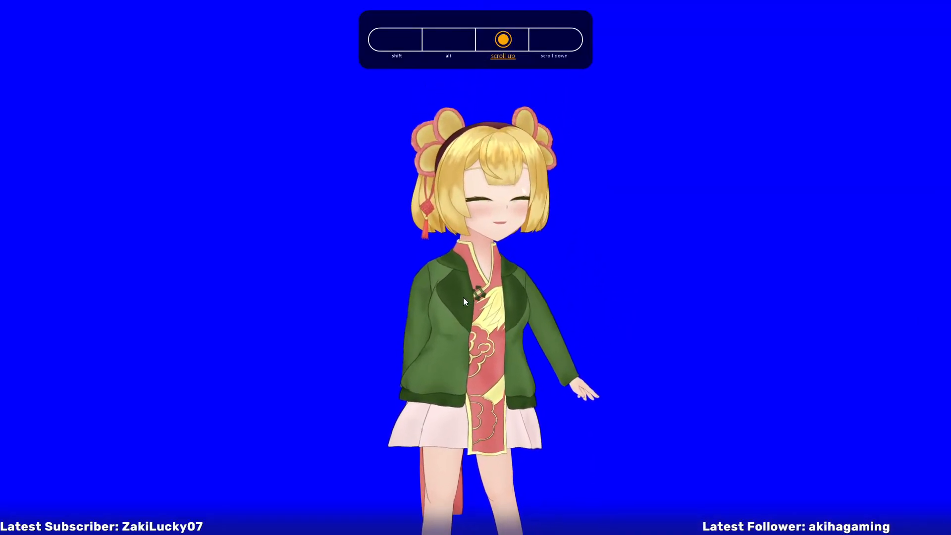
pyautogui.scroll(5, 464, 300)
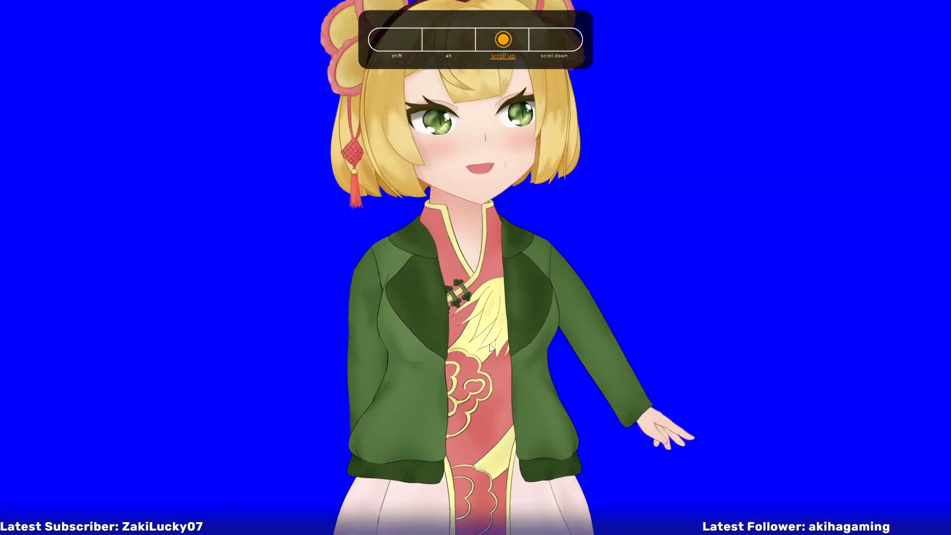
pyautogui.moveTo(490, 345); pyautogui.dragTo(466, 457)
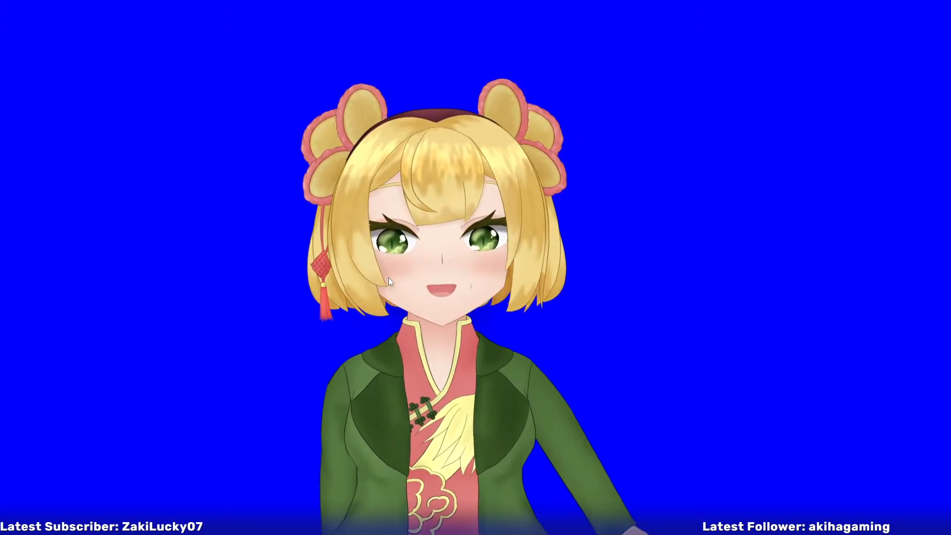
pyautogui.scroll(-1, 388, 281)
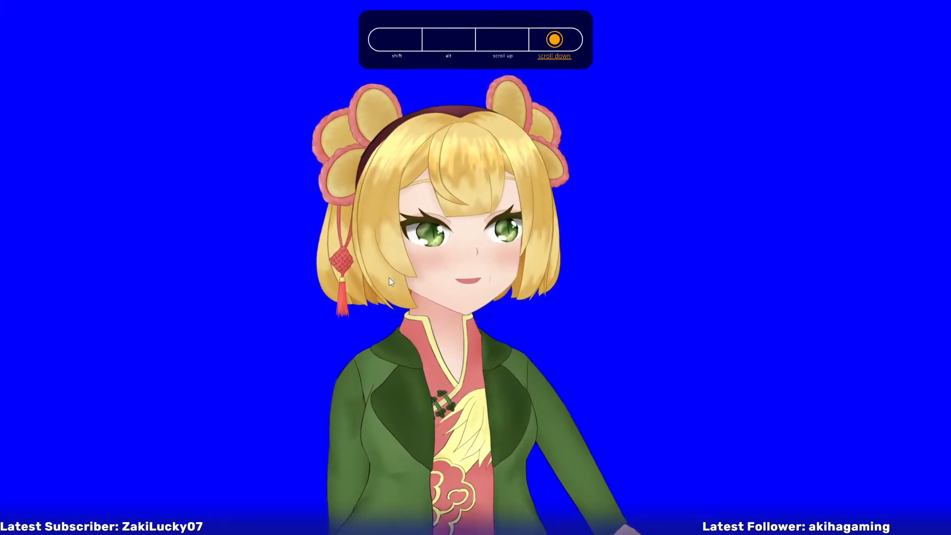
pyautogui.scroll(-5, 388, 277)
pyautogui.moveTo(388, 277); pyautogui.dragTo(105, 363)
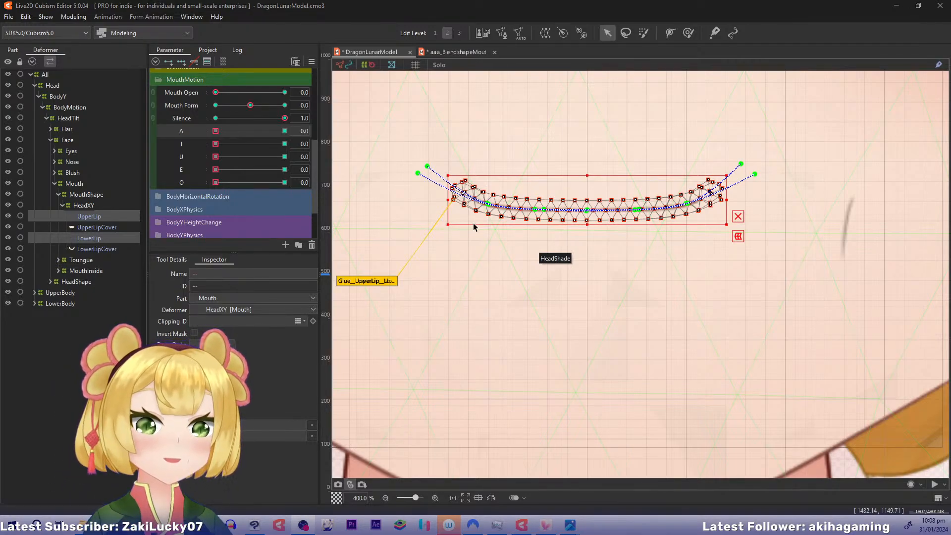
pyautogui.moveTo(535, 131); pyautogui.dragTo(550, 296)
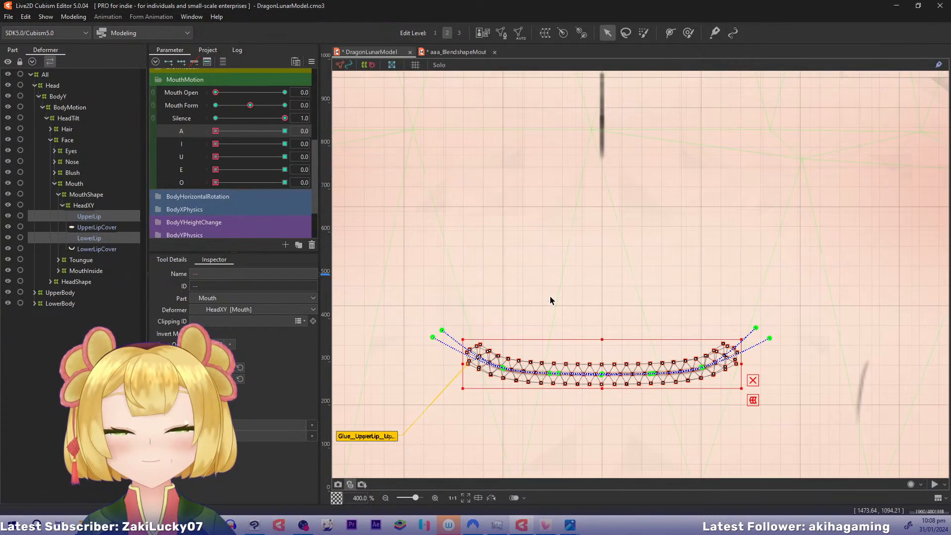
pyautogui.moveTo(550, 261); pyautogui.dragTo(567, 319)
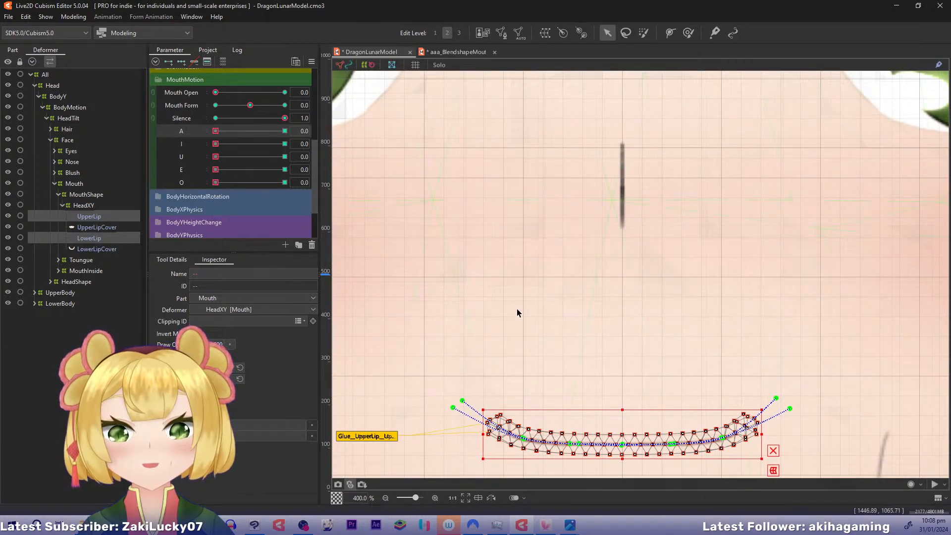
# Switch back to VTube Studio, bring up its interface and open the webcam tracking settings
pyautogui.hotkey('alt', 'Tab')
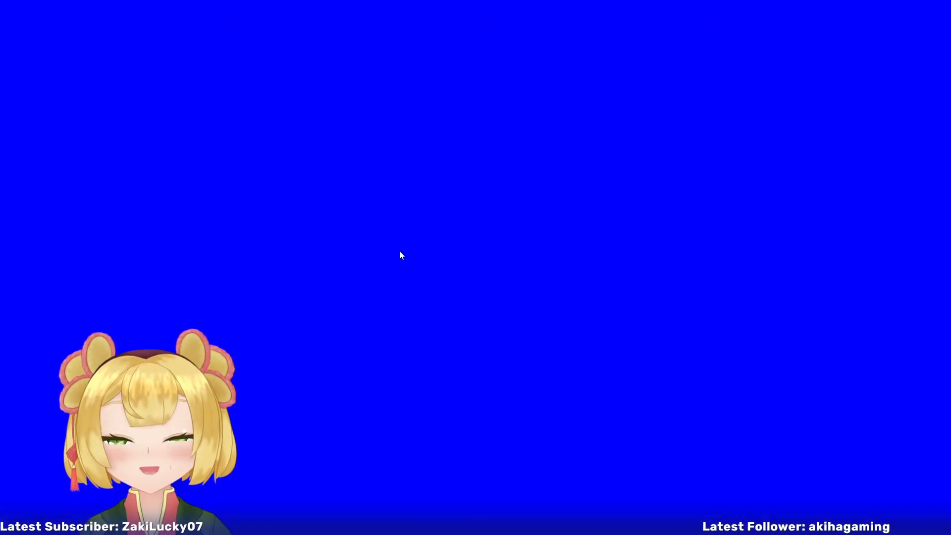
pyautogui.doubleClick(396, 250)
pyautogui.click(27, 237)
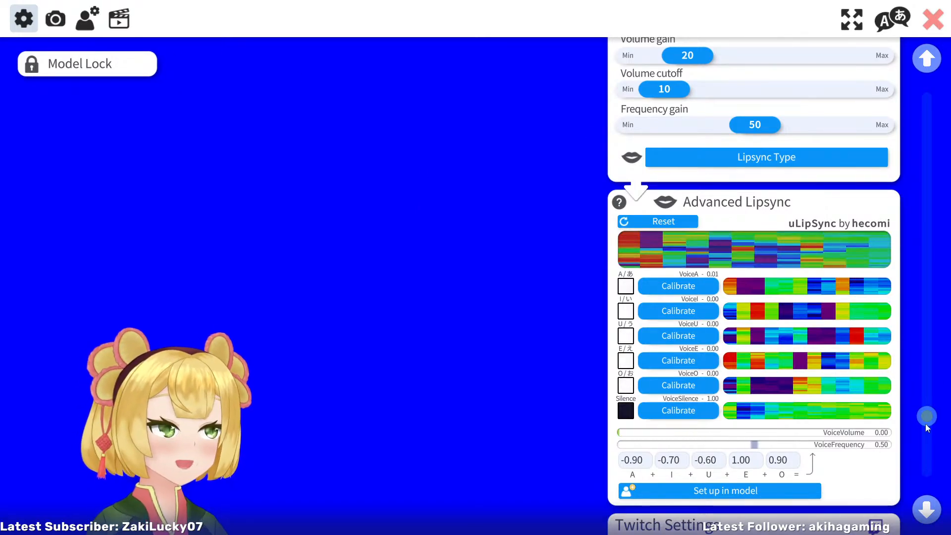
pyautogui.moveTo(925, 423); pyautogui.dragTo(950, 307)
pyautogui.click(58, 24)
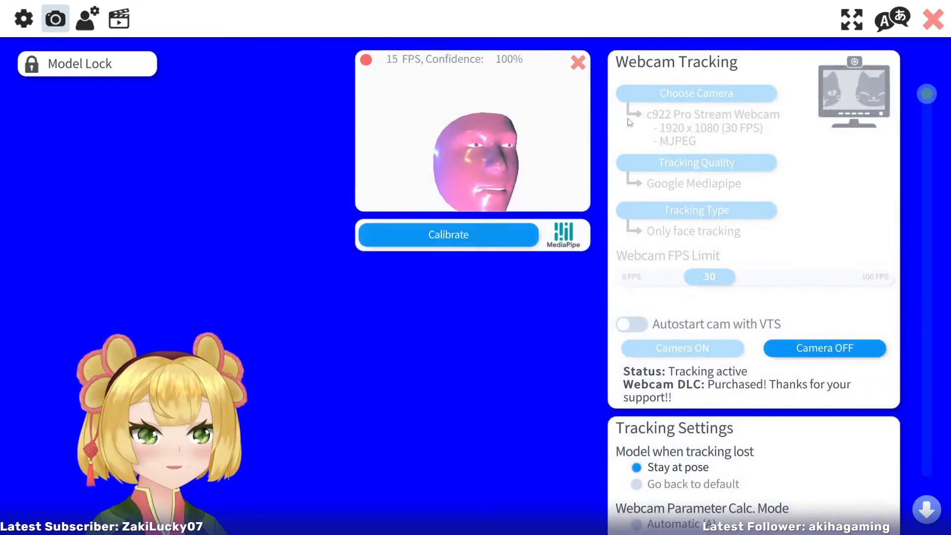
# Try Link Eye Blinking set to Always in the tracking settings, and restore it to When face is rotated
pyautogui.moveTo(927, 94); pyautogui.dragTo(934, 168)
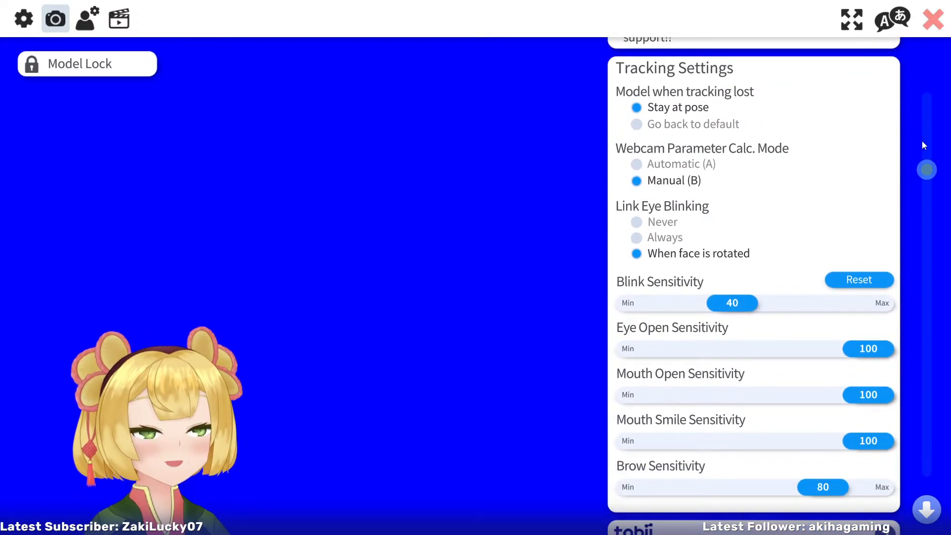
pyautogui.moveTo(931, 168); pyautogui.dragTo(928, 165)
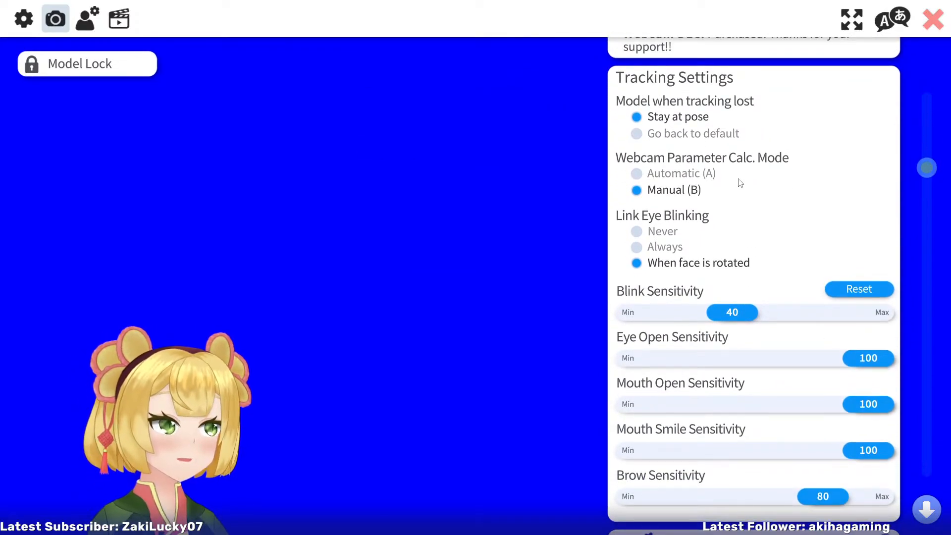
pyautogui.click(637, 247)
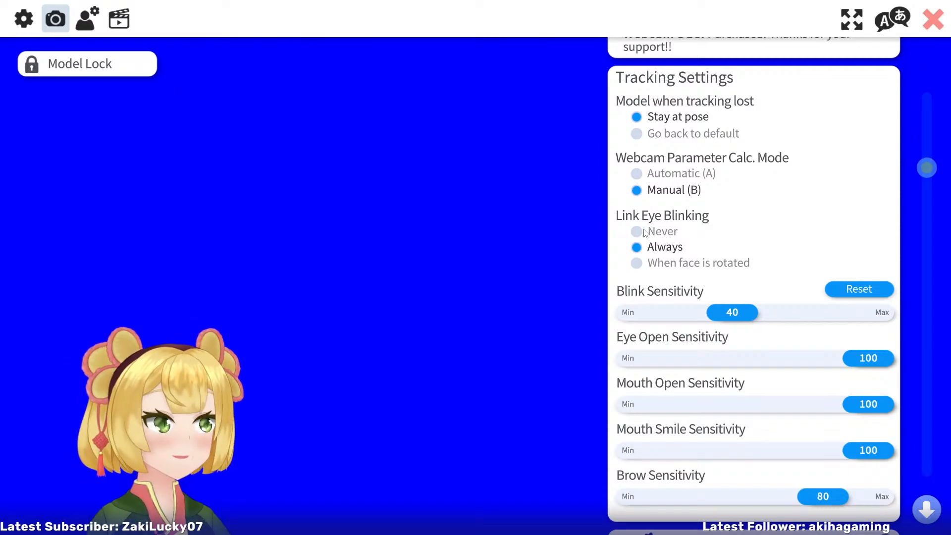
pyautogui.click(637, 263)
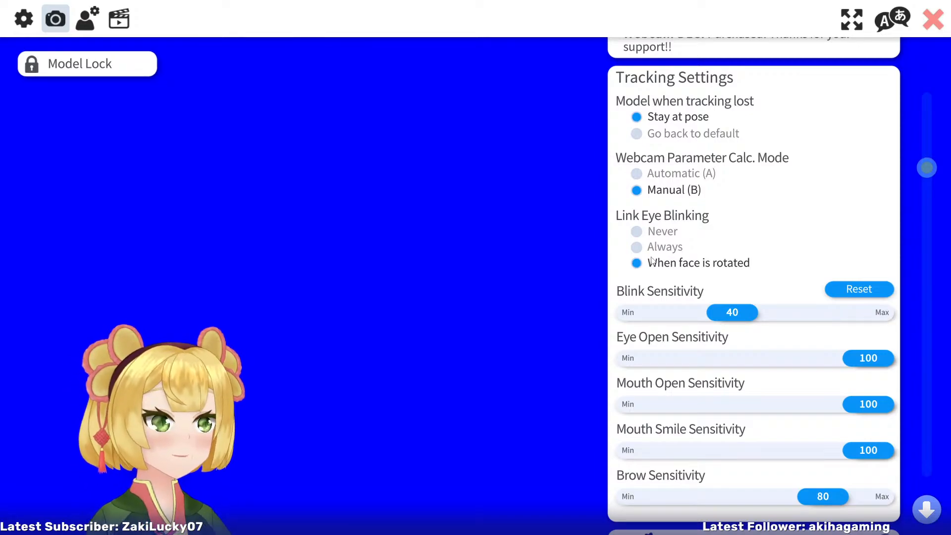
# Look through the remaining camera settings, from Tobii tracking to Live2D animation recording, and return to the model's parameter settings
pyautogui.moveTo(927, 169); pyautogui.dragTo(934, 259)
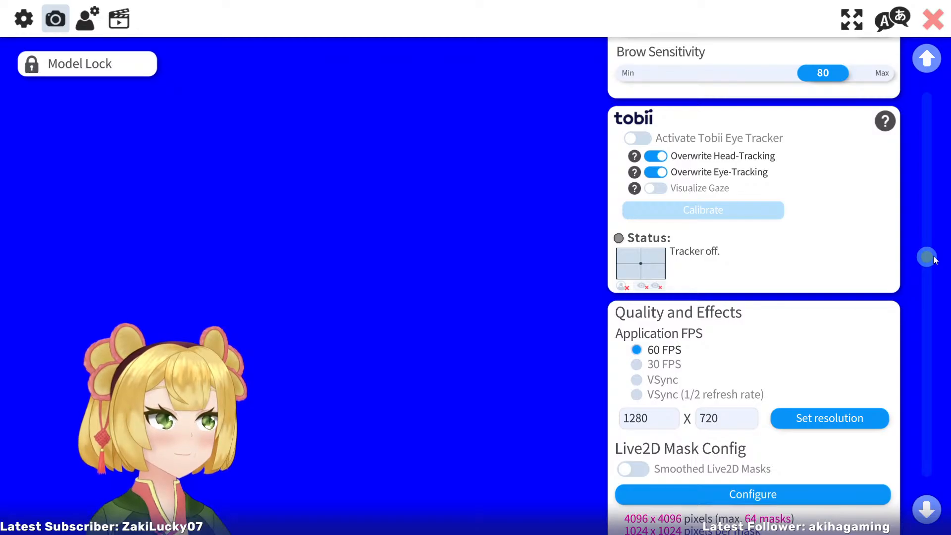
pyautogui.moveTo(935, 259); pyautogui.dragTo(936, 381)
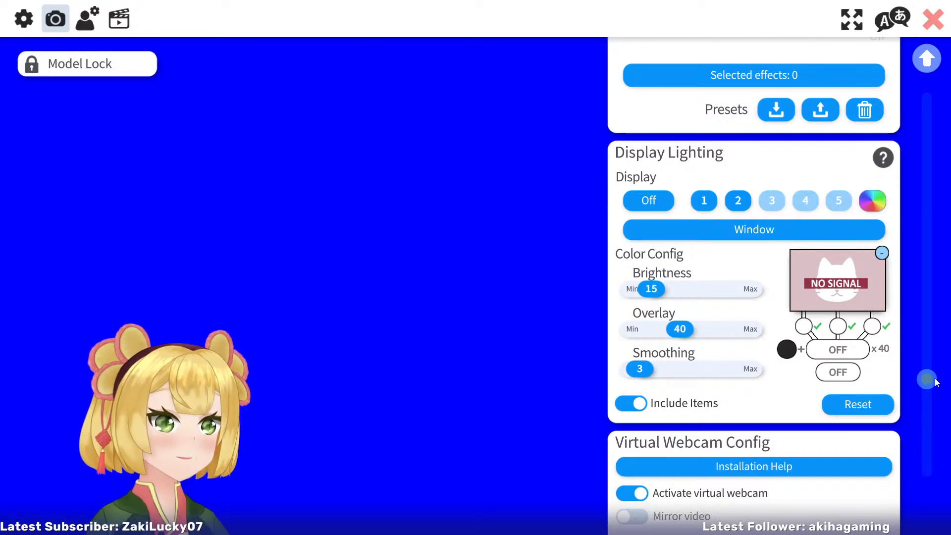
pyautogui.moveTo(936, 381); pyautogui.dragTo(942, 512)
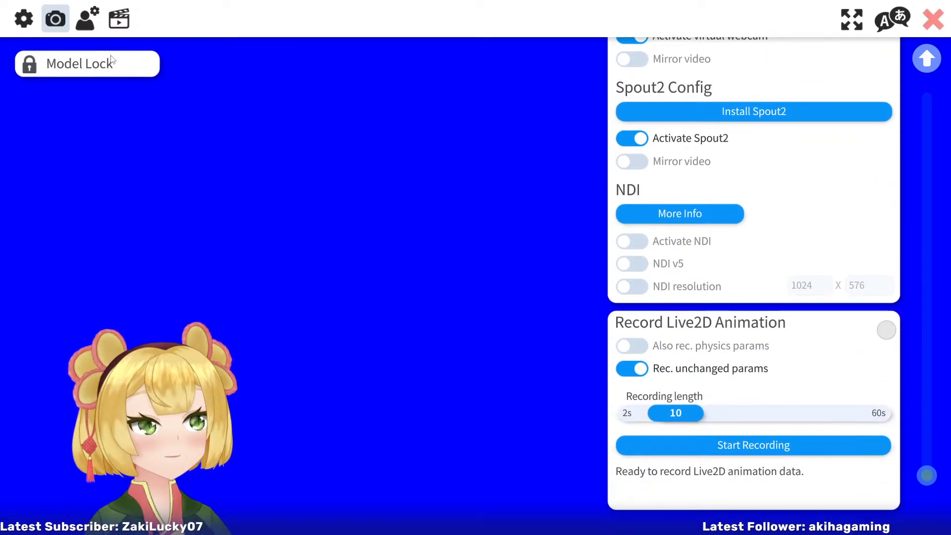
pyautogui.click(78, 21)
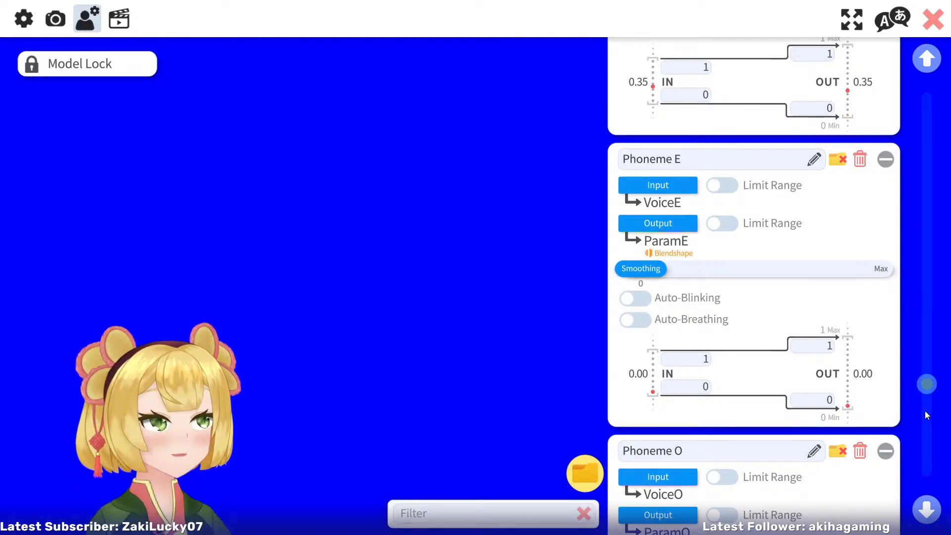
# Look through the remaining parameters from Phoneme E down to Auto Breath and LeanOut, and hide the interface
pyautogui.moveTo(926, 385); pyautogui.dragTo(949, 470)
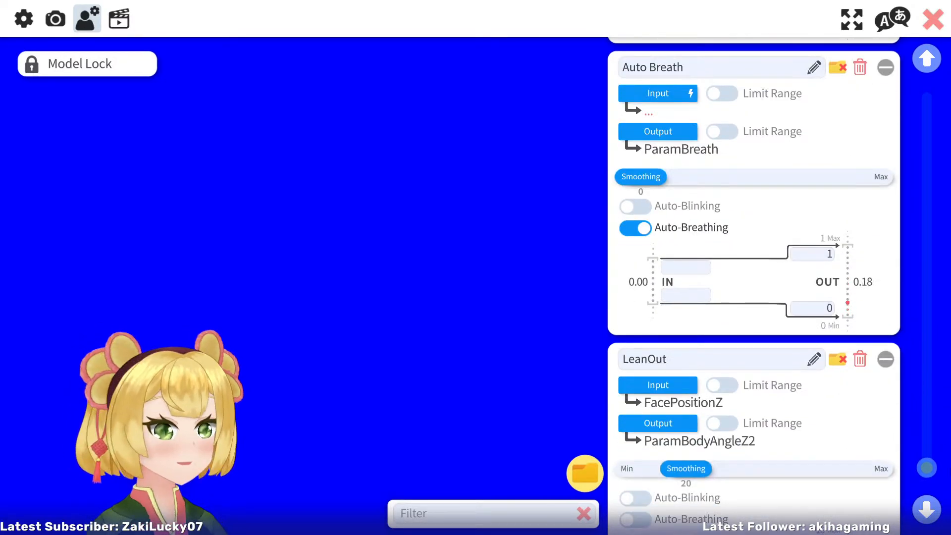
pyautogui.doubleClick(494, 328)
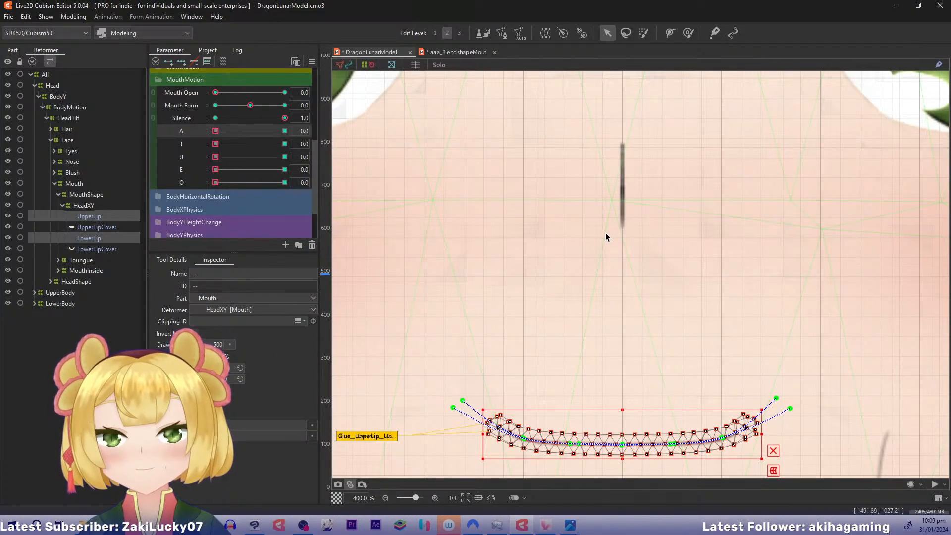
# Switch to Live2D Cubism Editor and select the HeadXY deformer inside the Full deformer of the blush
pyautogui.moveTo(606, 232); pyautogui.dragTo(528, 307)
pyautogui.hotkey('ctrl', '-')
pyautogui.hotkey('ctrl', '-')
pyautogui.hotkey('ctrl', '-')
pyautogui.hotkey('ctrl', '-')
pyautogui.hotkey('ctrl', '-')
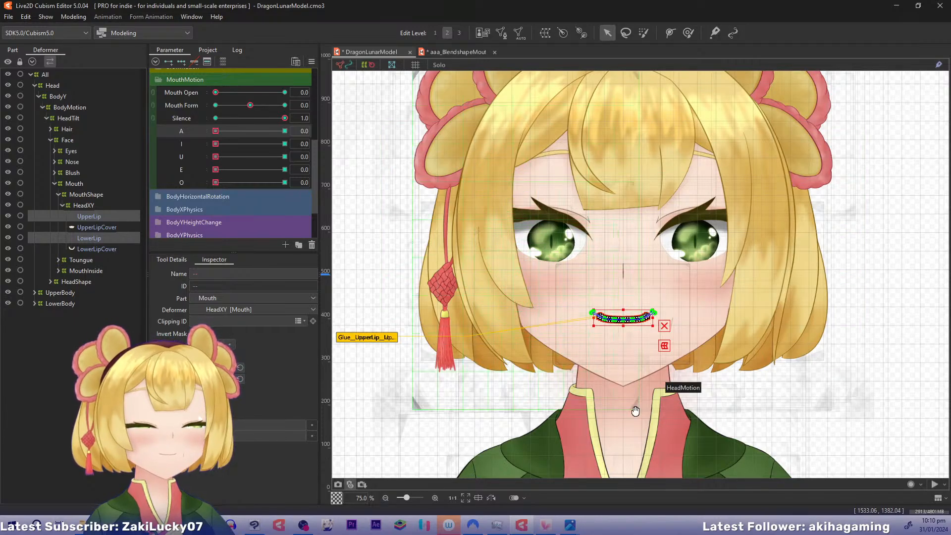
pyautogui.moveTo(634, 411); pyautogui.dragTo(616, 395)
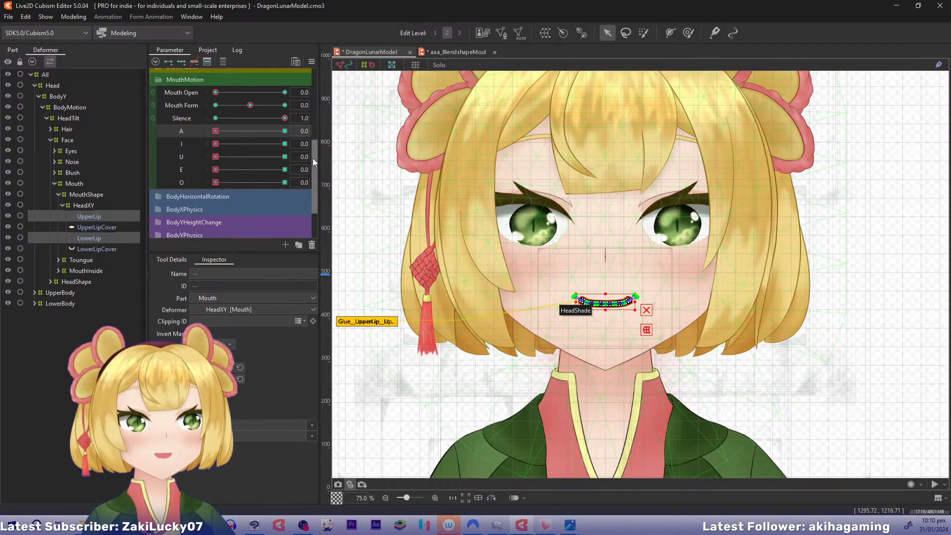
pyautogui.scroll(1, 313, 159)
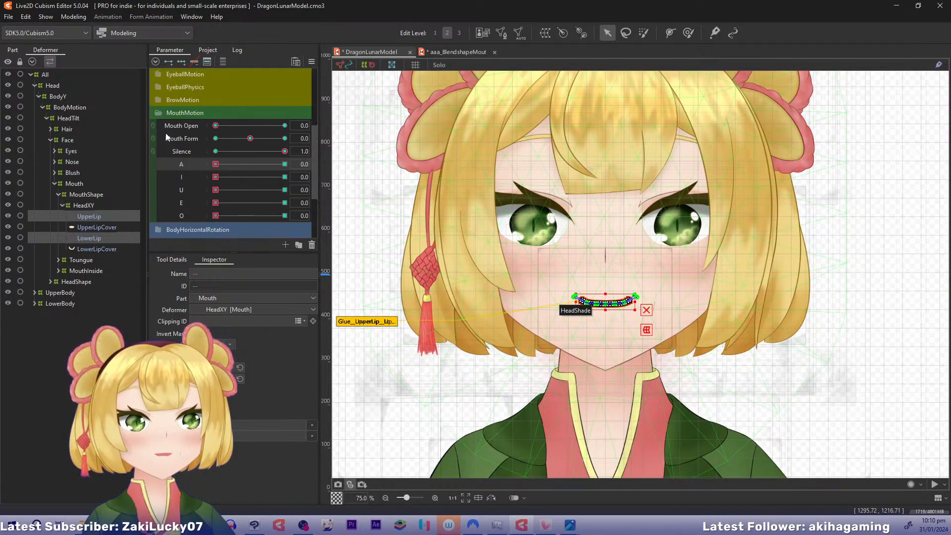
pyautogui.click(55, 173)
pyautogui.click(55, 183)
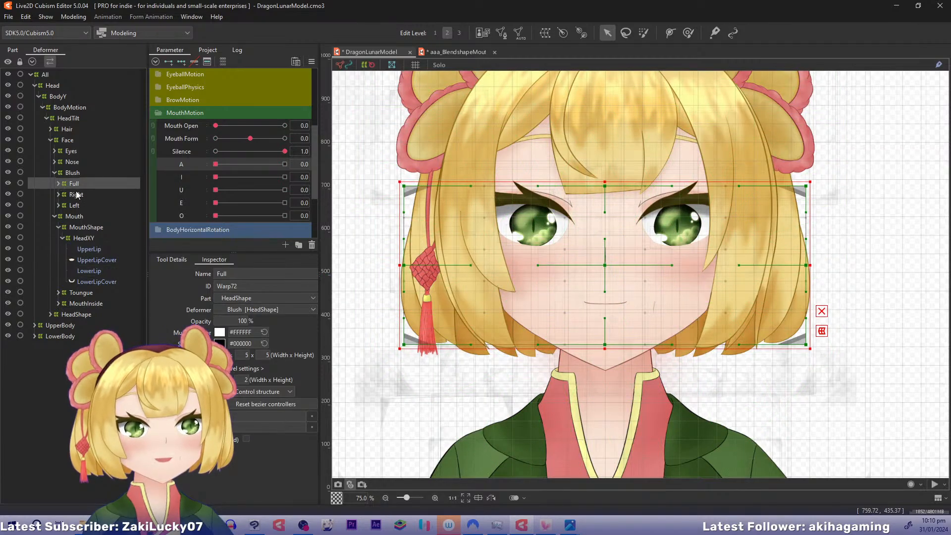
pyautogui.click(58, 184)
pyautogui.click(87, 194)
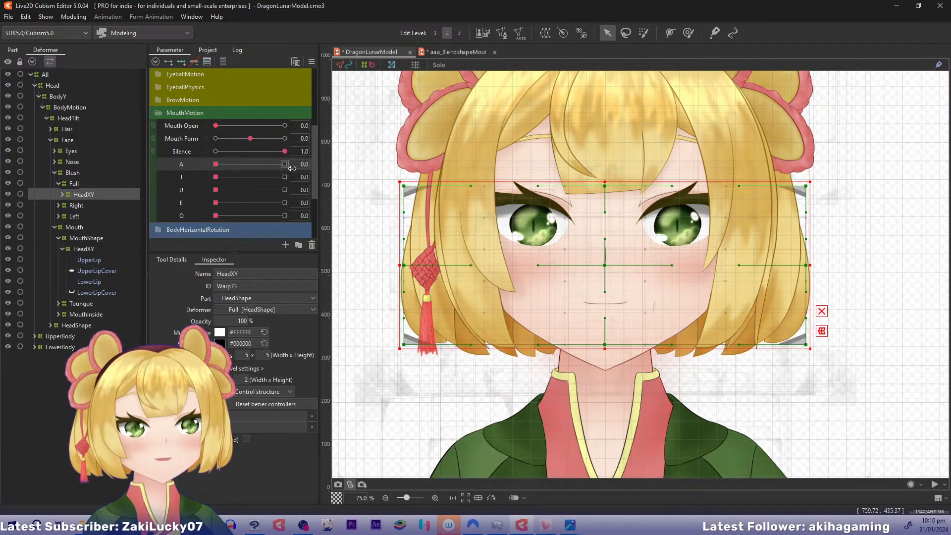
# Combine HeadXOutput and HeadYOutput, preview the head's corner pose at 1.0 and -1.0, and return it to neutral
pyautogui.scroll(4, 292, 169)
pyautogui.click(163, 73)
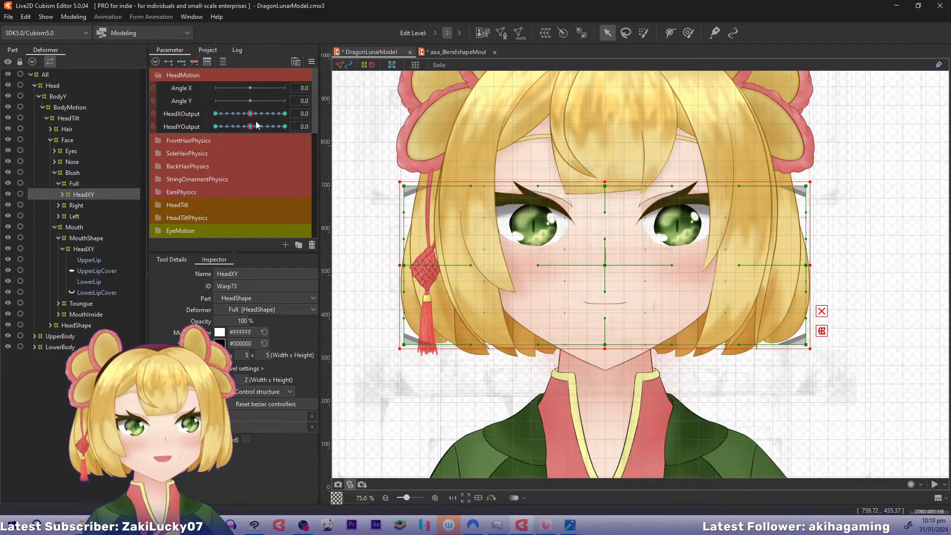
pyautogui.click(156, 114)
pyautogui.moveTo(250, 131); pyautogui.dragTo(284, 192)
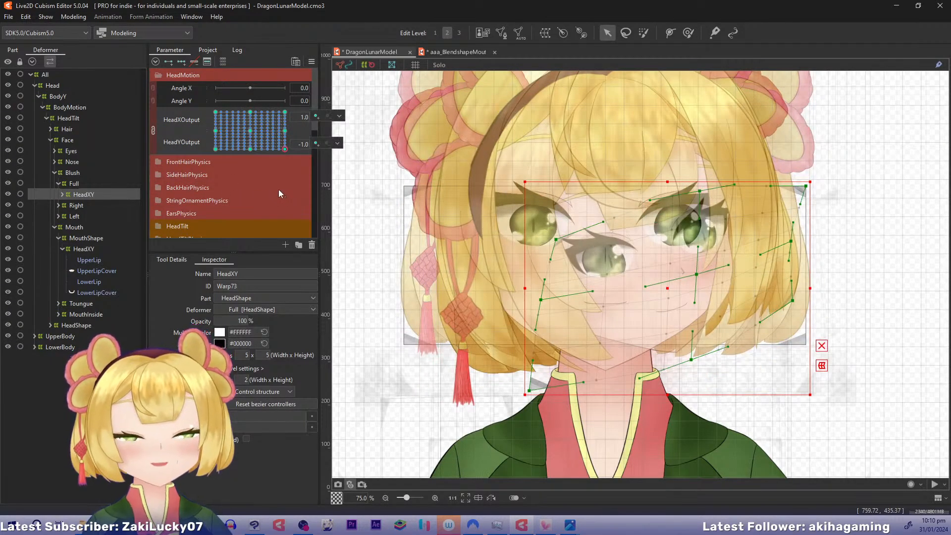
pyautogui.hotkey('ctrl', 'z')
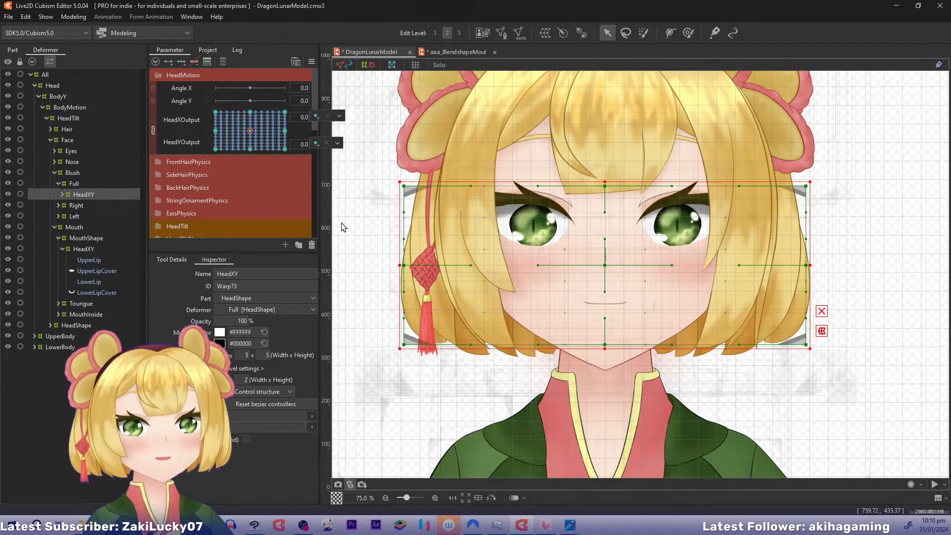
# Expand the BodyTilt parameter group and preview the model's motion in the physics settings
pyautogui.moveTo(484, 278); pyautogui.dragTo(456, 209)
pyautogui.scroll(-10, 211, 202)
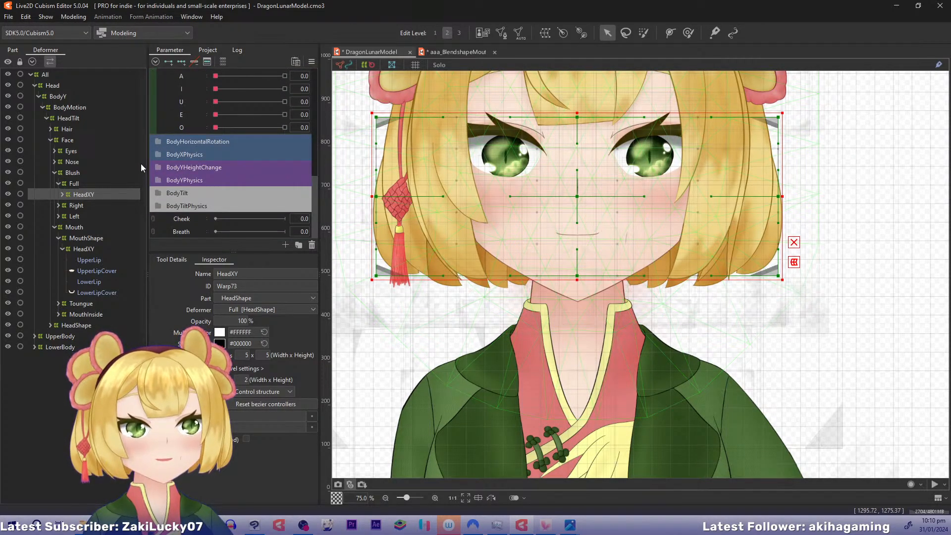
pyautogui.click(156, 193)
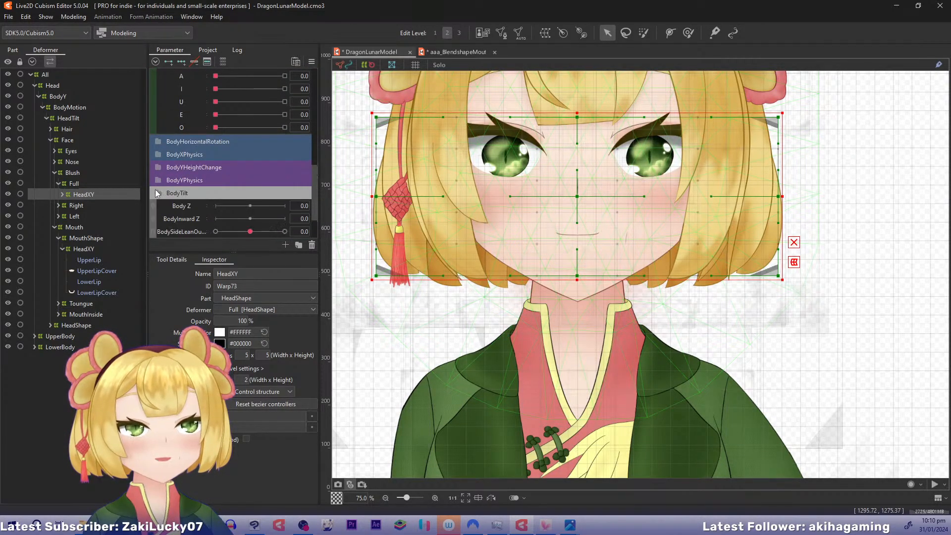
pyautogui.scroll(-1, 317, 170)
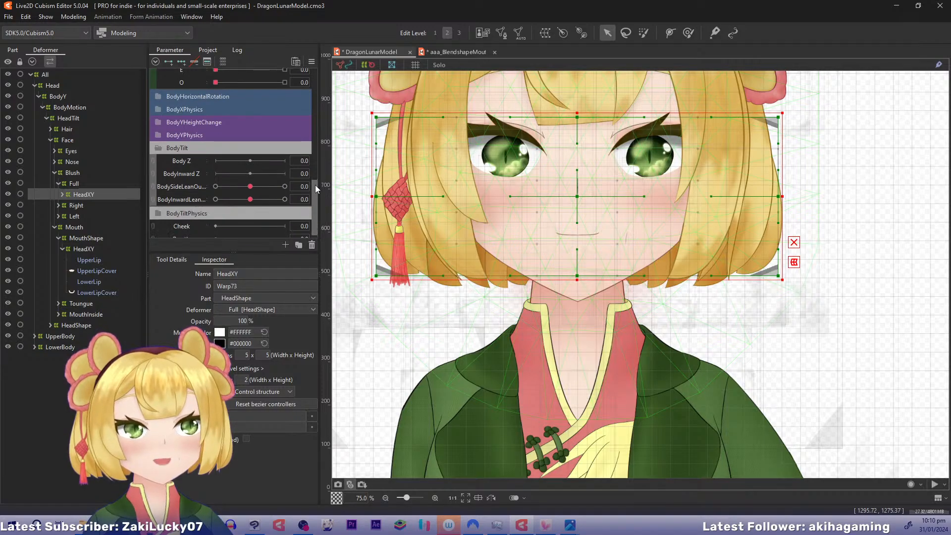
pyautogui.click(74, 16)
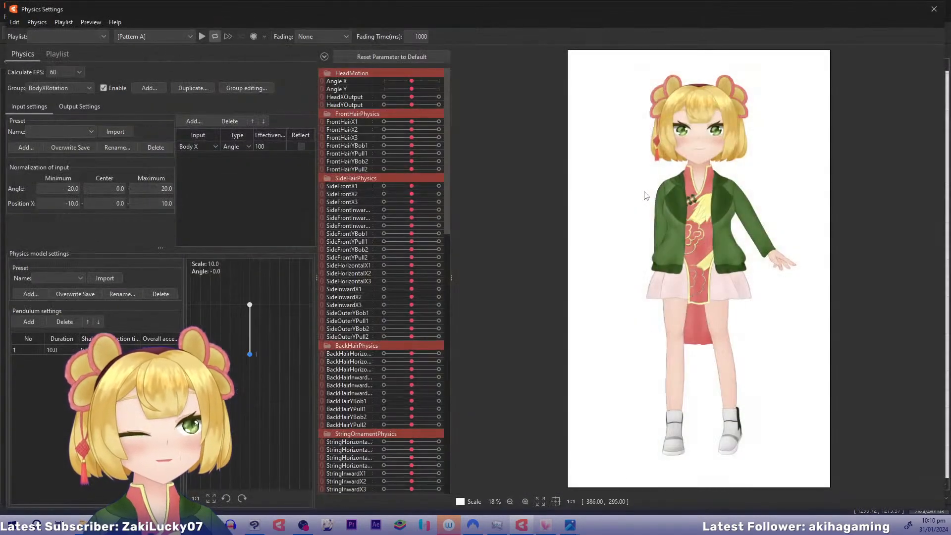
pyautogui.moveTo(647, 196); pyautogui.dragTo(529, 354)
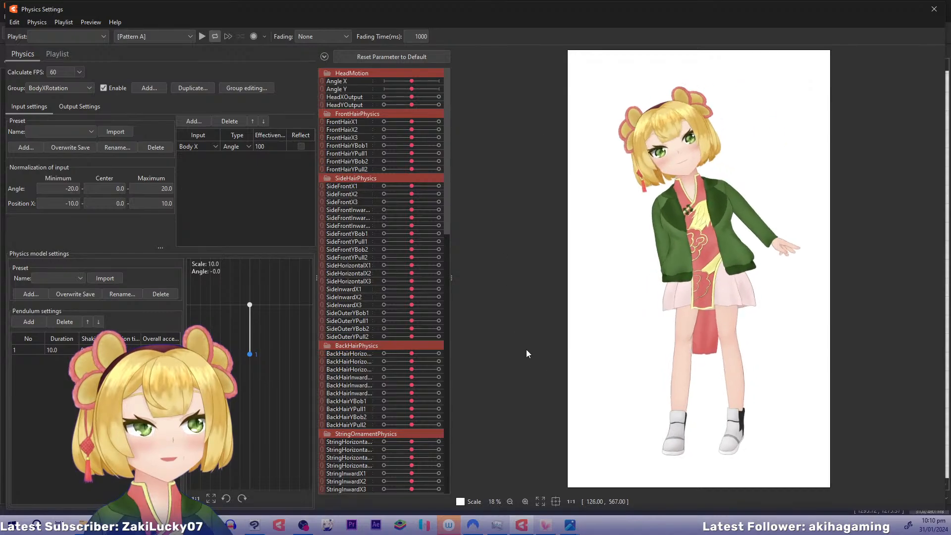
pyautogui.click(933, 9)
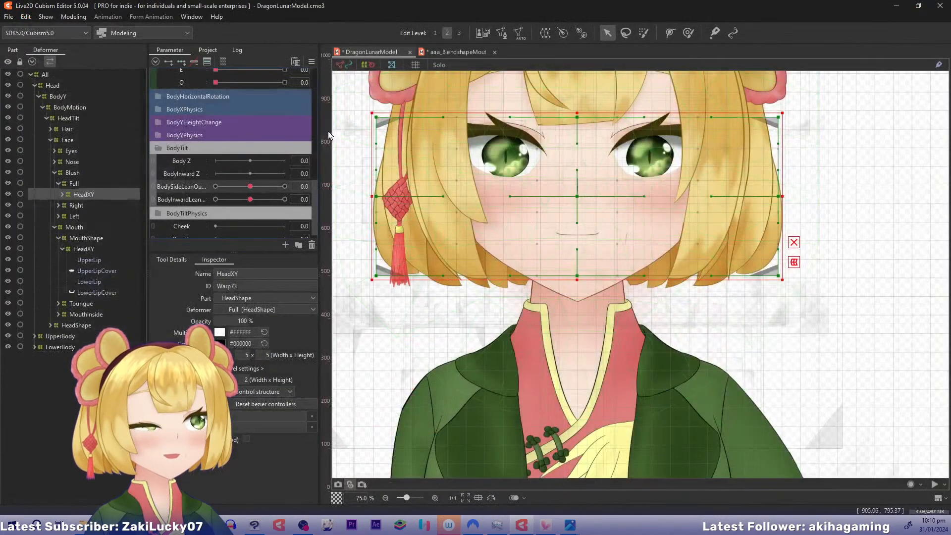
# Combine the BodyTilt side-lean and inward-lean parameters, select the objects keyed to them and apply Ellipse Interpolation
pyautogui.click(152, 191)
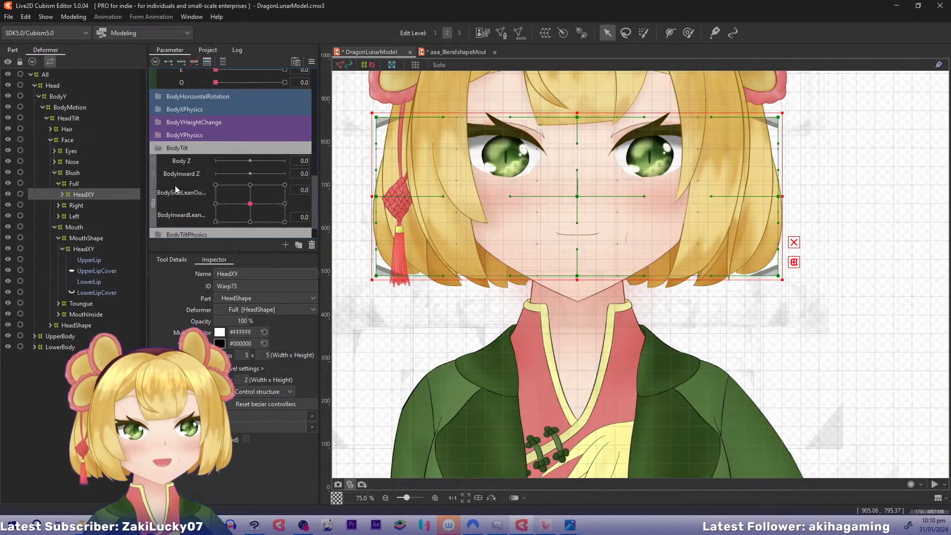
pyautogui.click(250, 204)
pyautogui.click(344, 191)
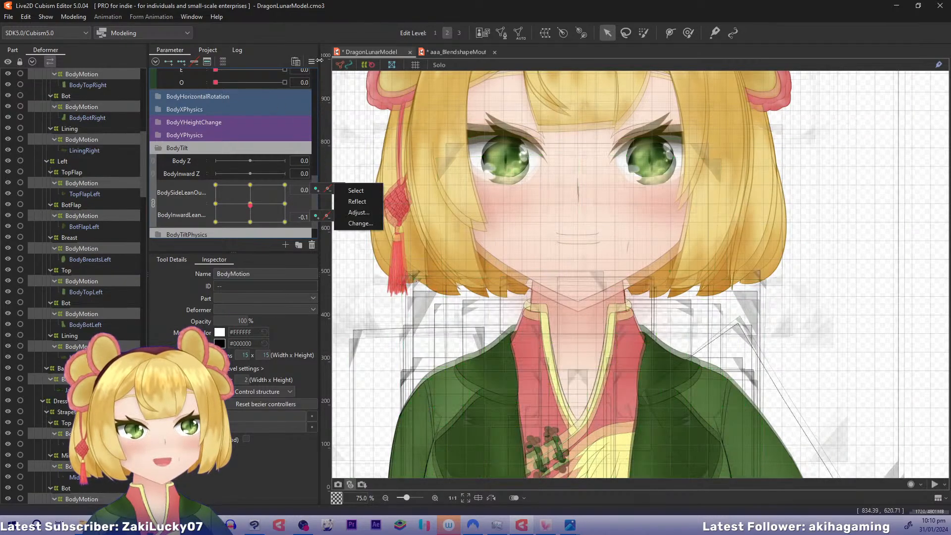
pyautogui.click(311, 61)
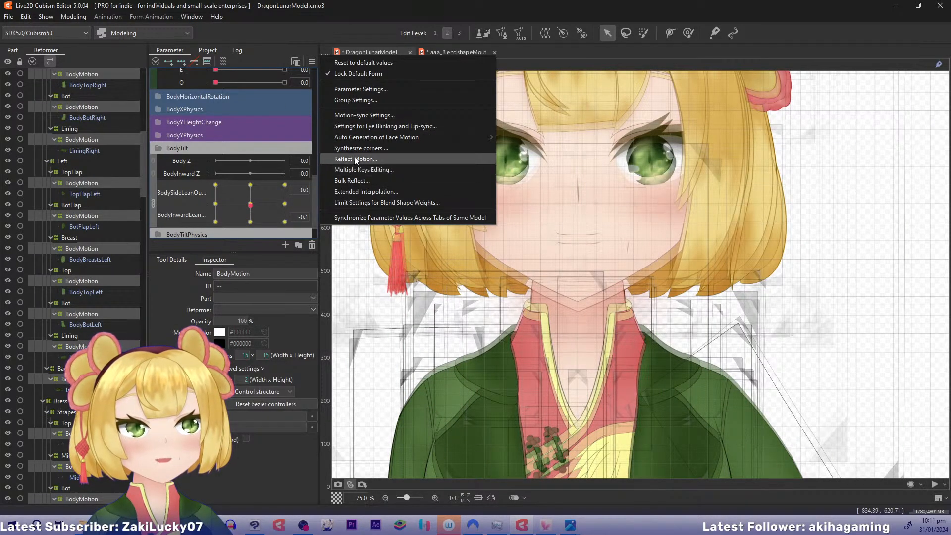
pyautogui.click(351, 191)
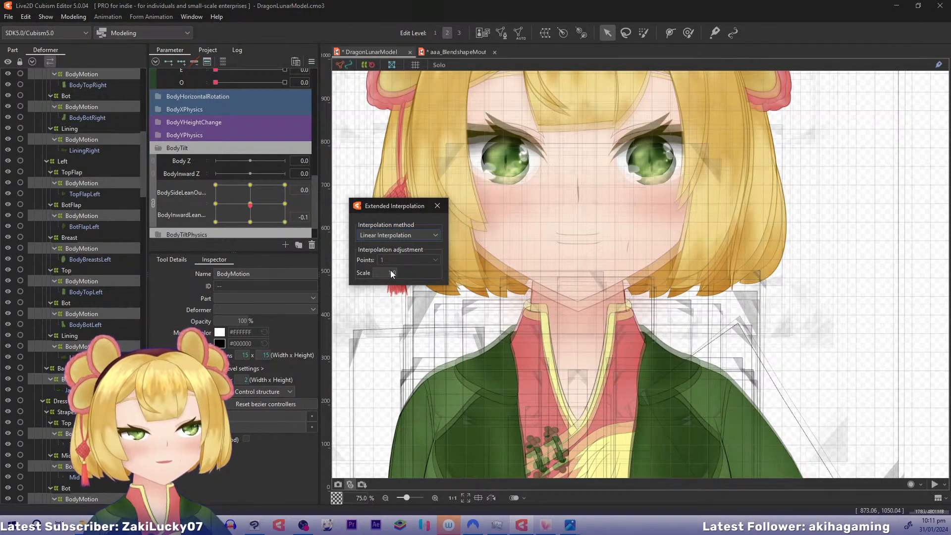
pyautogui.click(406, 236)
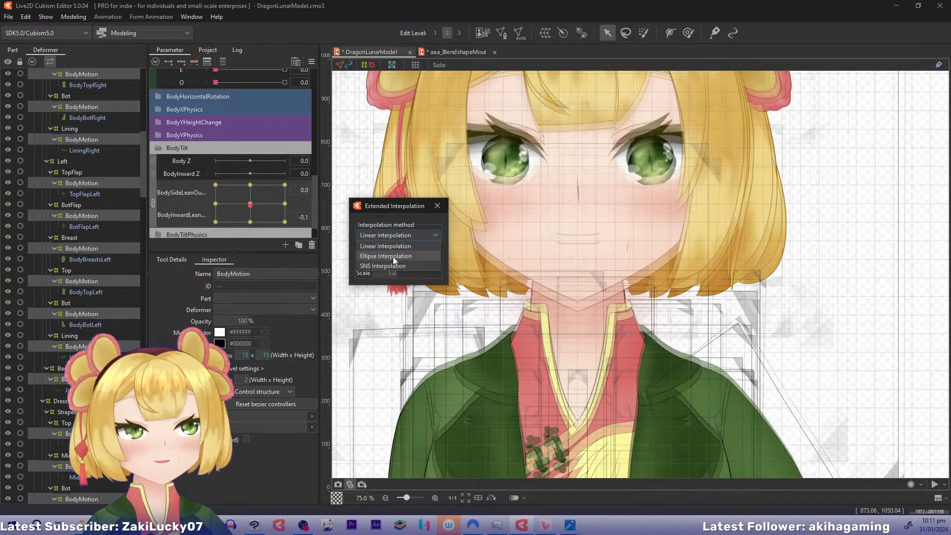
pyautogui.click(394, 257)
pyautogui.click(438, 206)
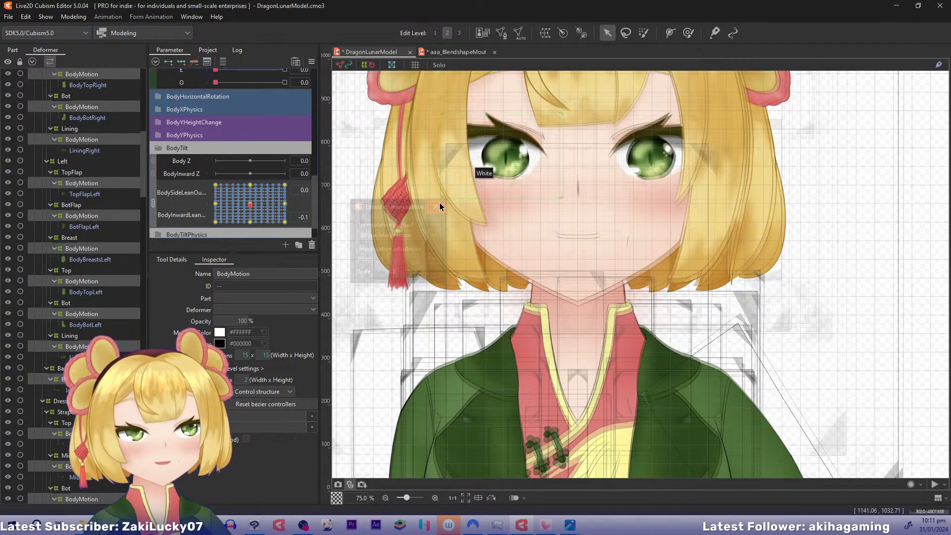
# Test the interpolated body lean in the physics settings by swinging the model from side to side and diagonally
pyautogui.click(73, 16)
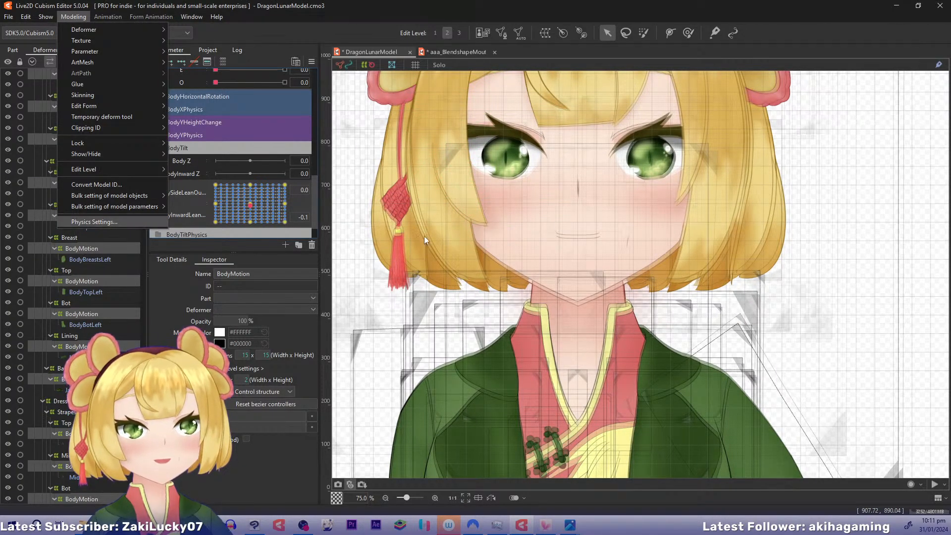
pyautogui.press('Return')
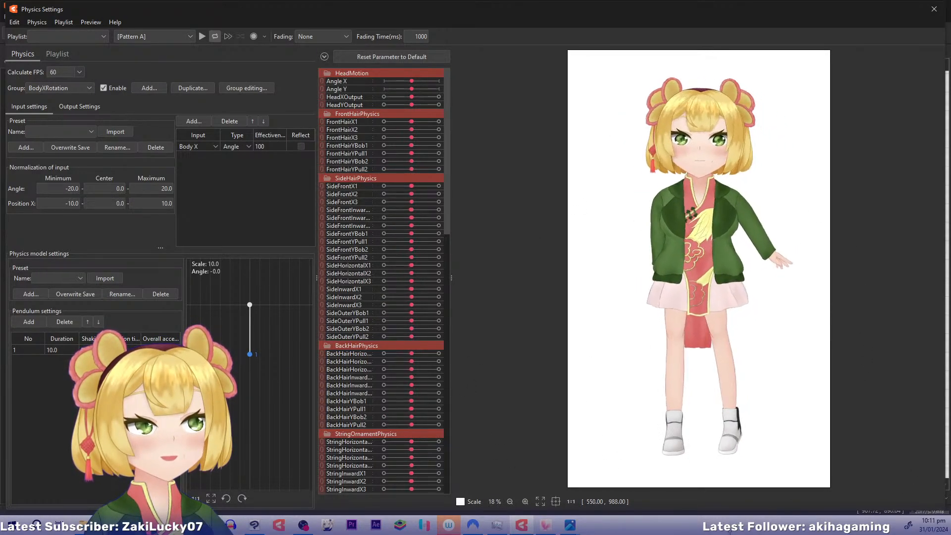
pyautogui.moveTo(945, 394); pyautogui.dragTo(871, 398)
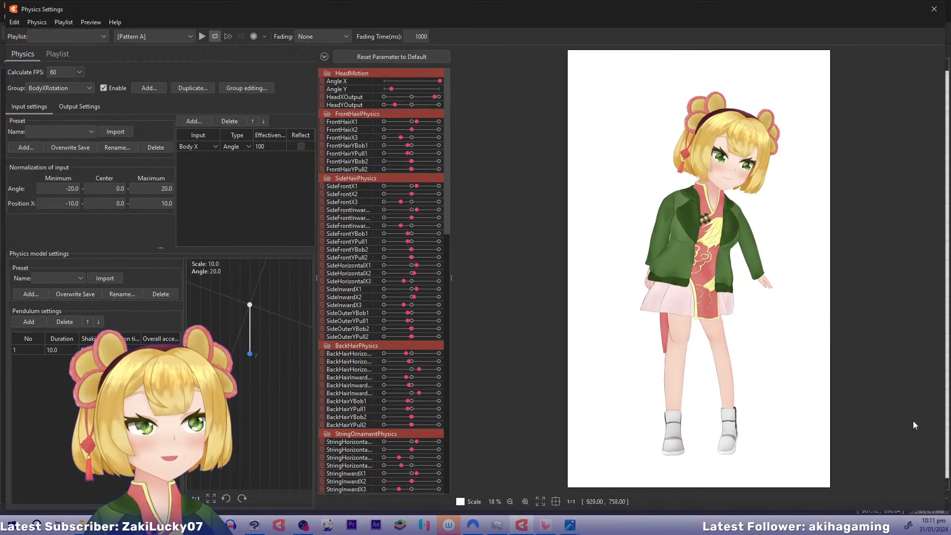
pyautogui.moveTo(915, 425); pyautogui.dragTo(821, 233)
pyautogui.moveTo(588, 530); pyautogui.dragTo(857, 179)
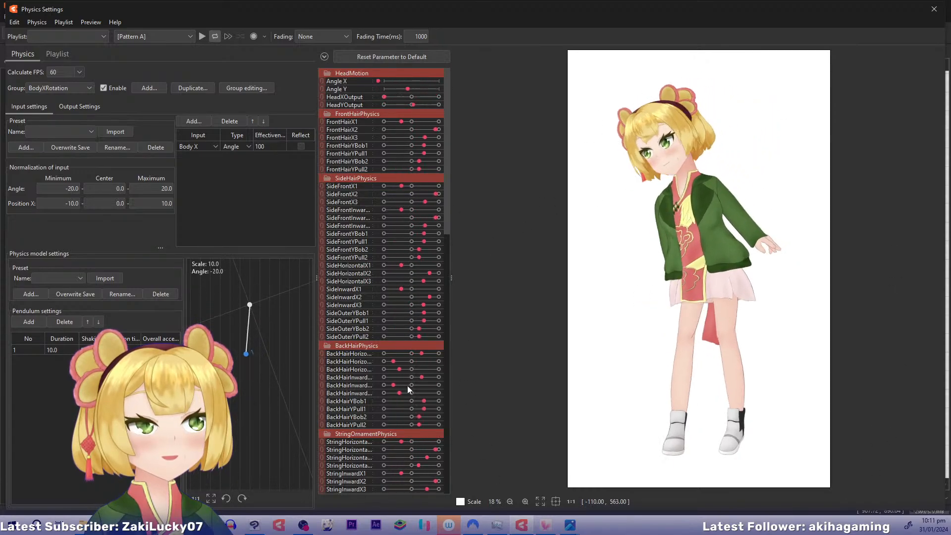
pyautogui.moveTo(929, 362); pyautogui.dragTo(936, 418)
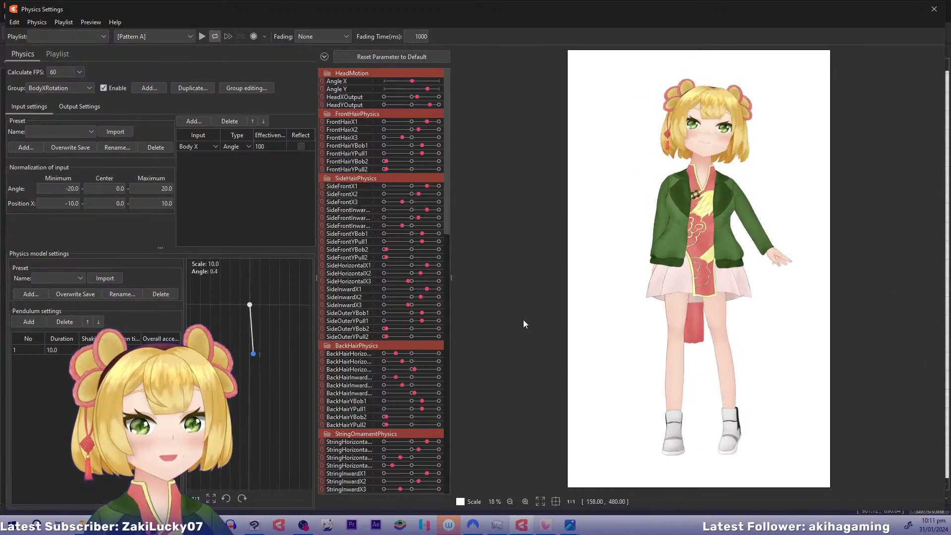
pyautogui.moveTo(524, 324); pyautogui.dragTo(930, 249)
pyautogui.moveTo(894, 275); pyautogui.dragTo(536, 275)
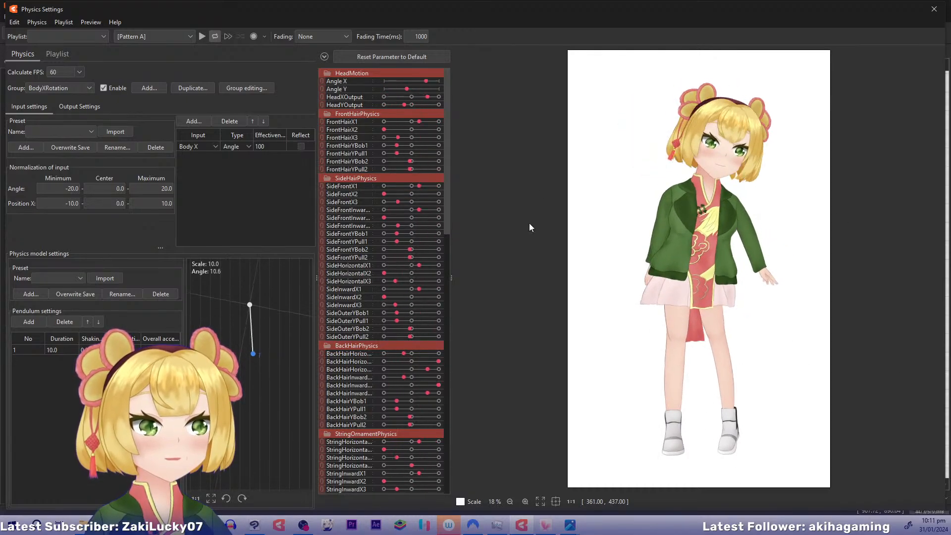
# Examine how the body rotation, height and BodyTilt parameters respond as the model is moved sideways, up and down
pyautogui.moveTo(447, 103); pyautogui.dragTo(439, 364)
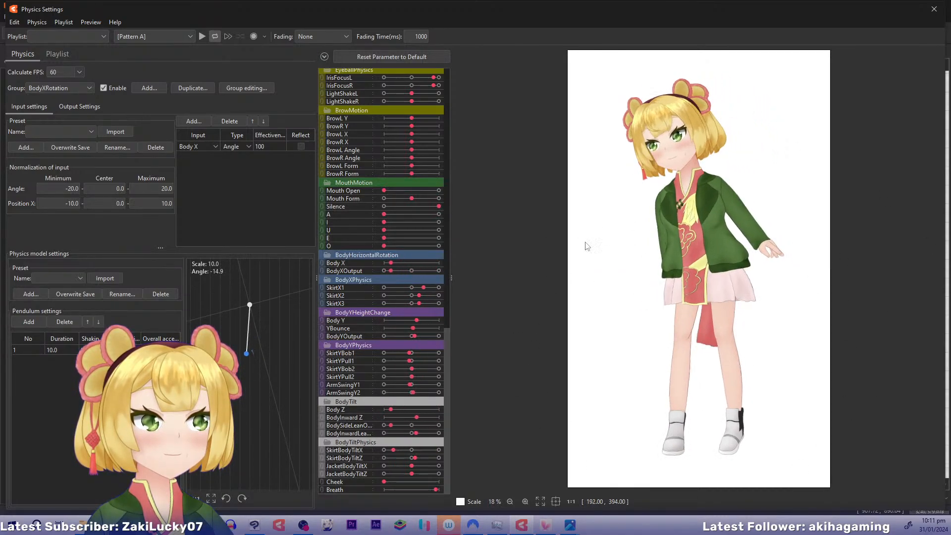
pyautogui.moveTo(885, 195); pyautogui.dragTo(859, 496)
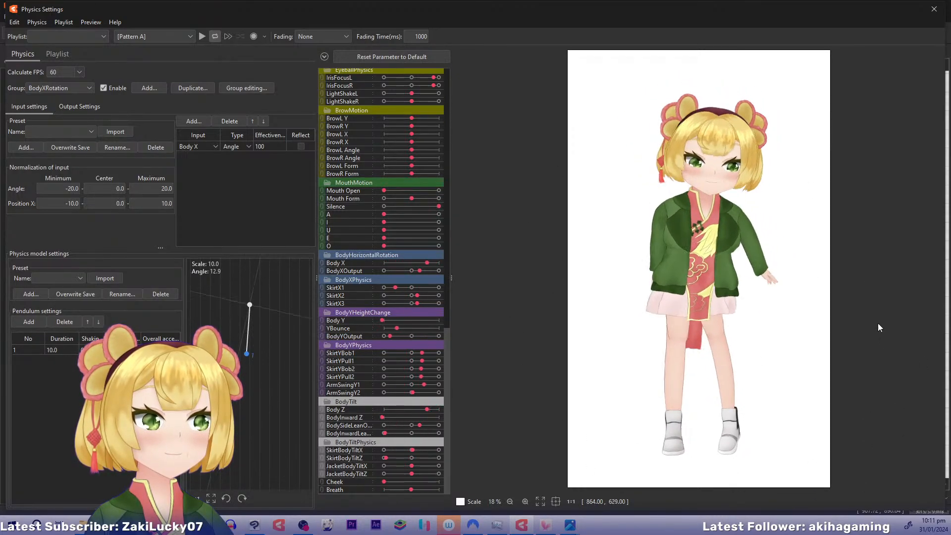
pyautogui.moveTo(587, 224); pyautogui.dragTo(837, 394)
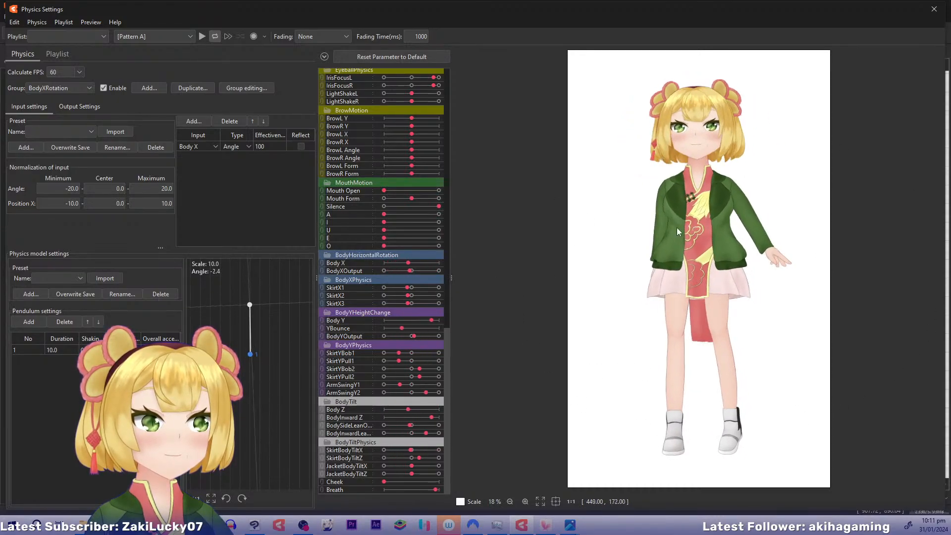
pyautogui.moveTo(699, 491)
pyautogui.mouseDown()
pyautogui.moveTo(712, 74)
pyautogui.moveTo(702, 501)
pyautogui.mouseUp()
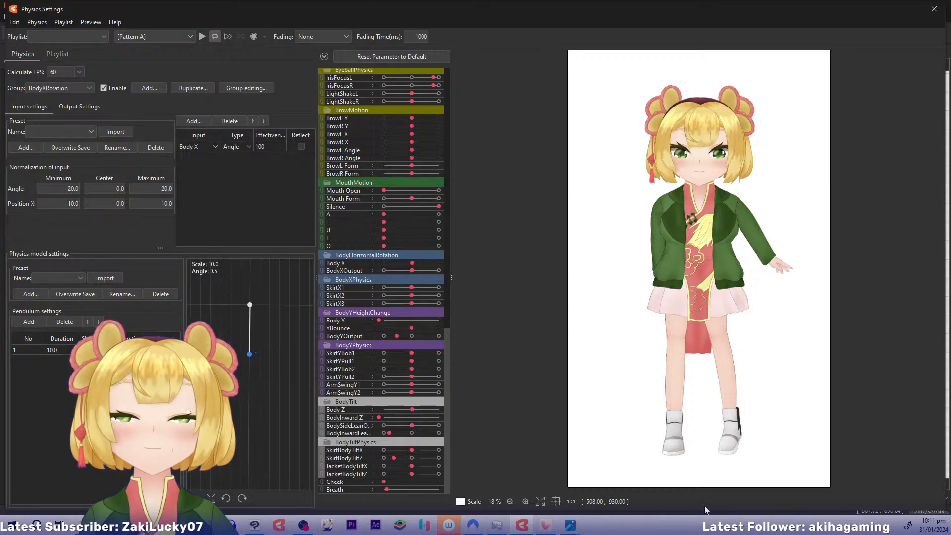
pyautogui.moveTo(706, 510); pyautogui.dragTo(614, 341)
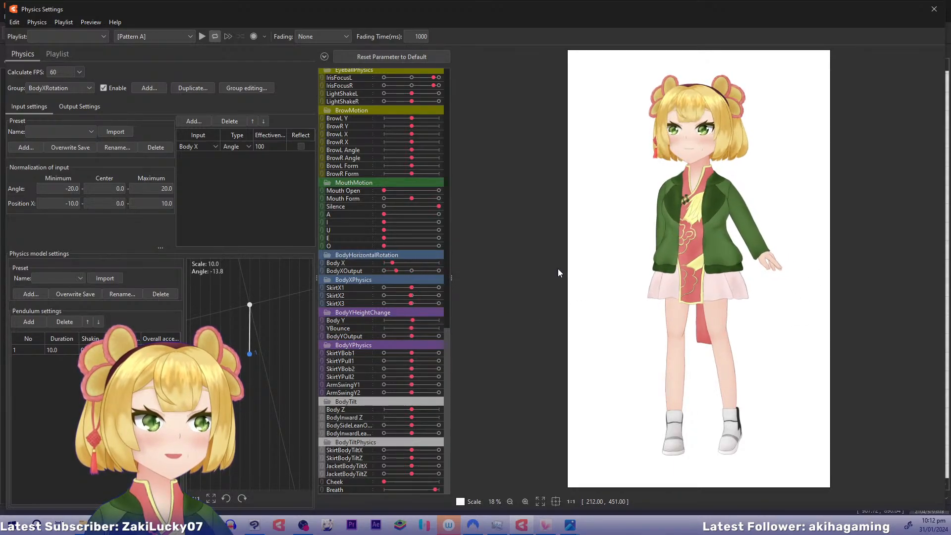
pyautogui.moveTo(557, 269); pyautogui.dragTo(800, 337)
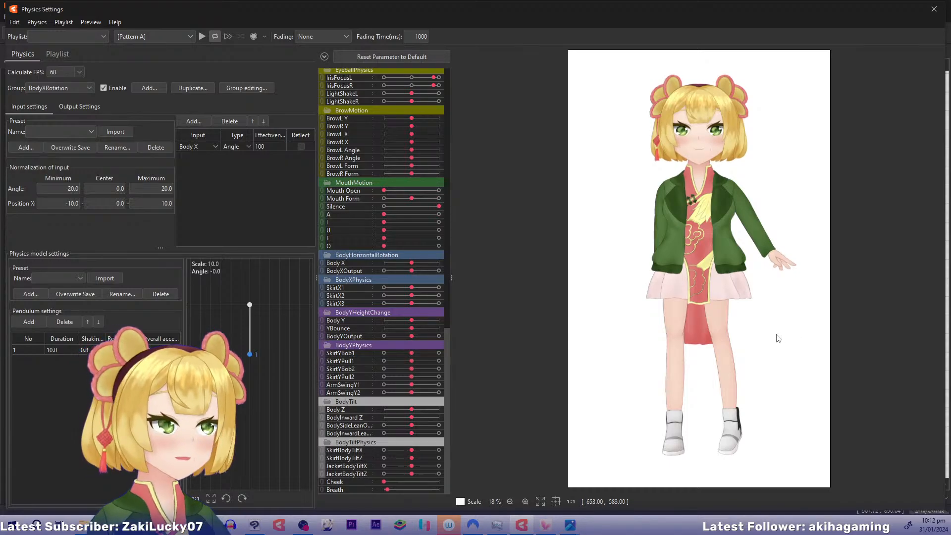
pyautogui.moveTo(736, 276); pyautogui.dragTo(492, 451)
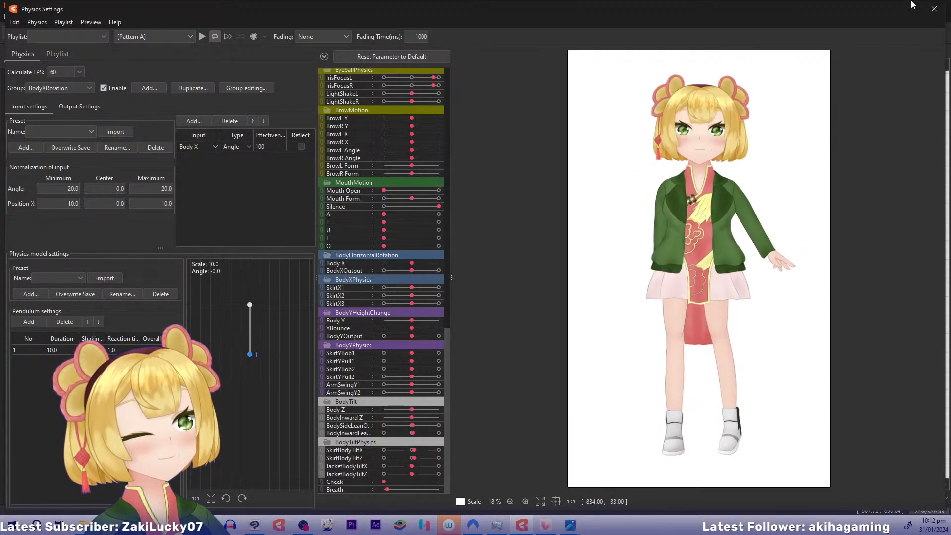
# Separate the combined BodyTilt side-lean and inward-lean parameters and reset the inward lean to 0
pyautogui.click(934, 9)
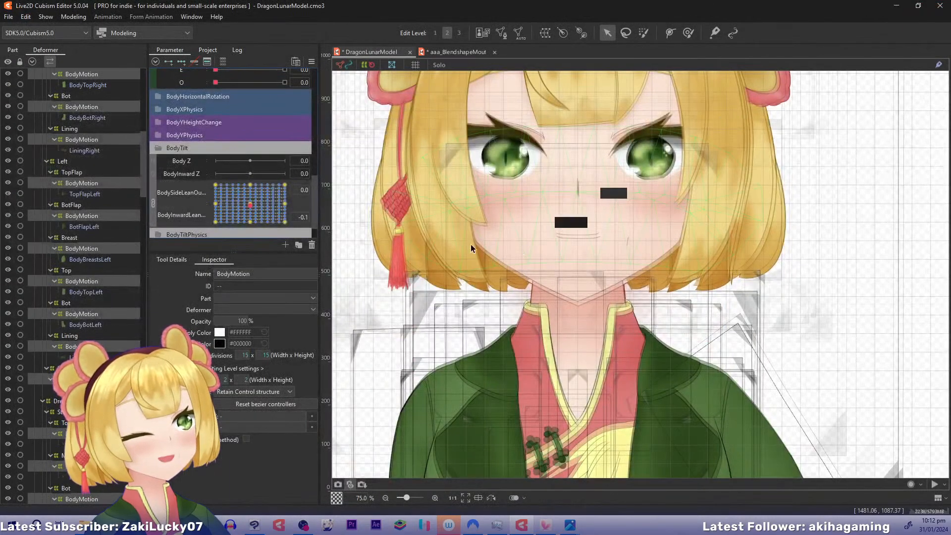
pyautogui.click(154, 202)
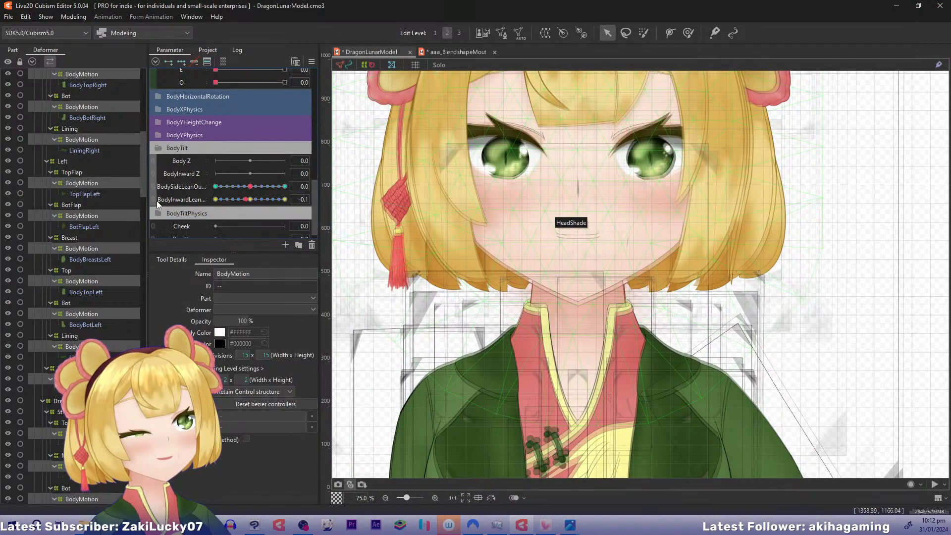
pyautogui.click(247, 200)
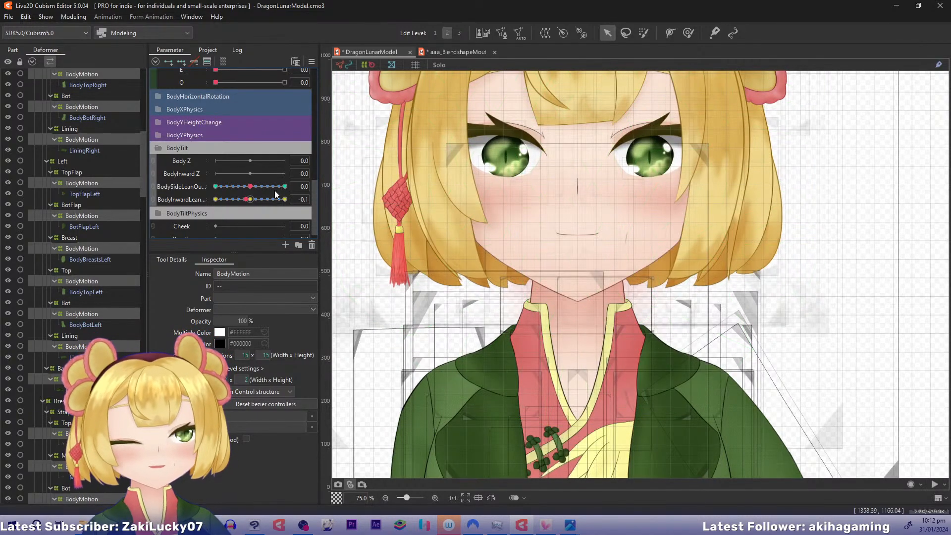
pyautogui.click(348, 178)
# Preview the full model at an inward lean of -1.0 and return the parameter to 0
pyautogui.moveTo(250, 200); pyautogui.dragTo(186, 210)
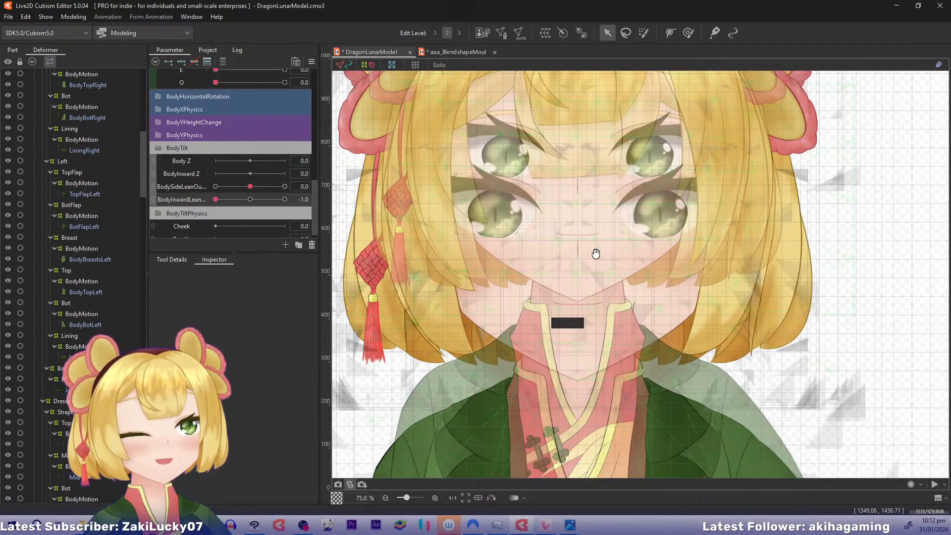
pyautogui.scroll(-4, 550, 266)
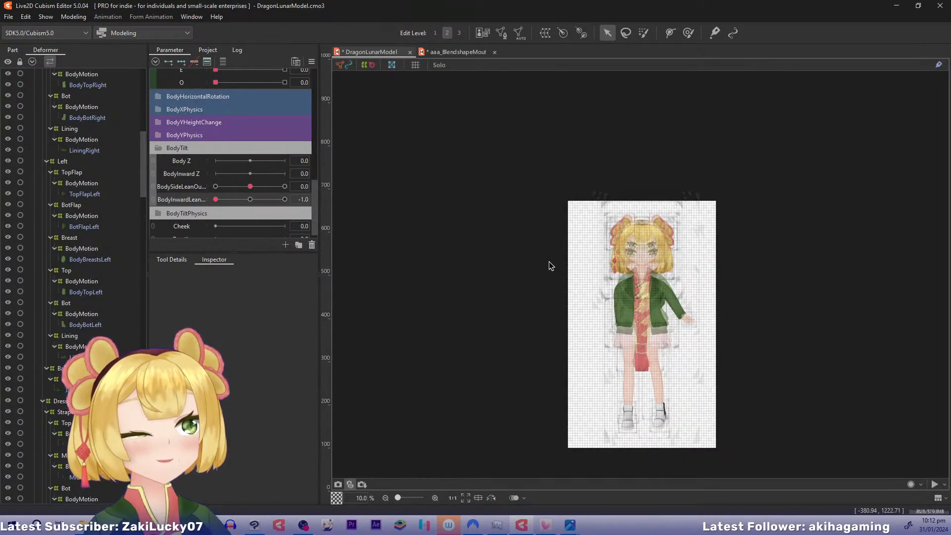
pyautogui.scroll(2, 549, 262)
pyautogui.scroll(2, 503, 299)
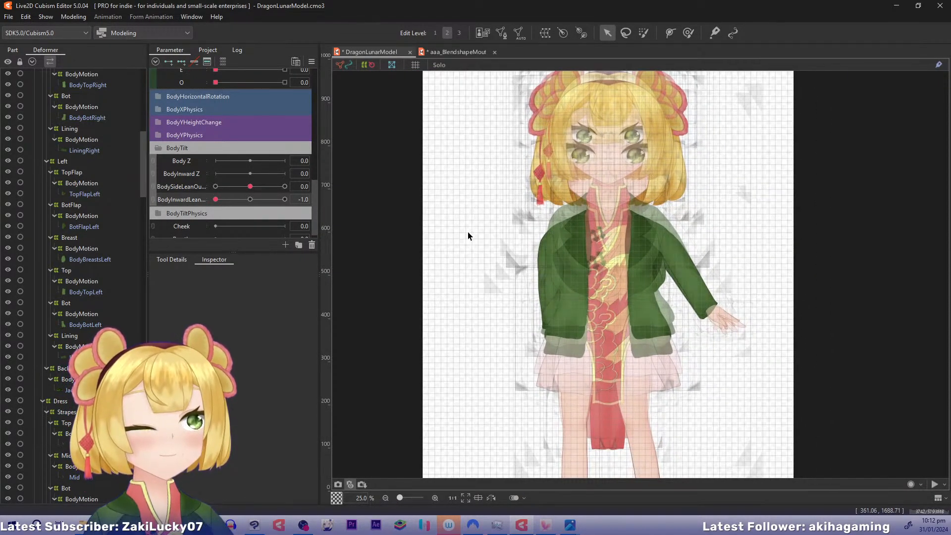
pyautogui.click(250, 199)
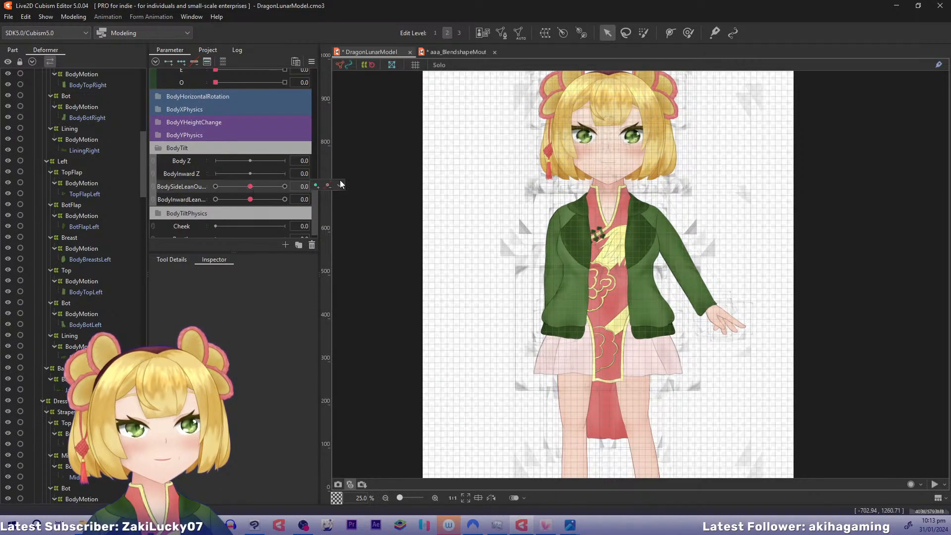
# Select every object keyed to the body side-lean output parameter and examine the selection in the deformer tree
pyautogui.click(329, 186)
pyautogui.click(356, 187)
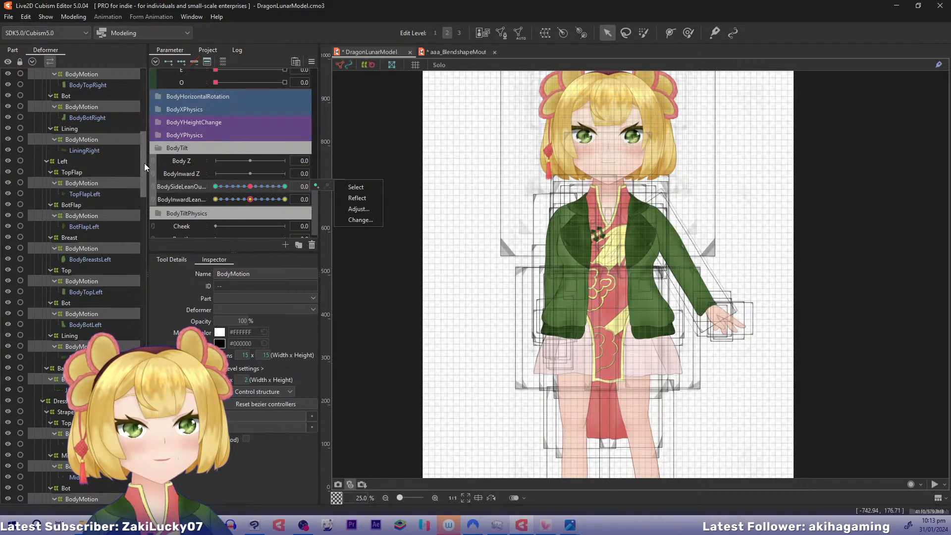
pyautogui.click(249, 201)
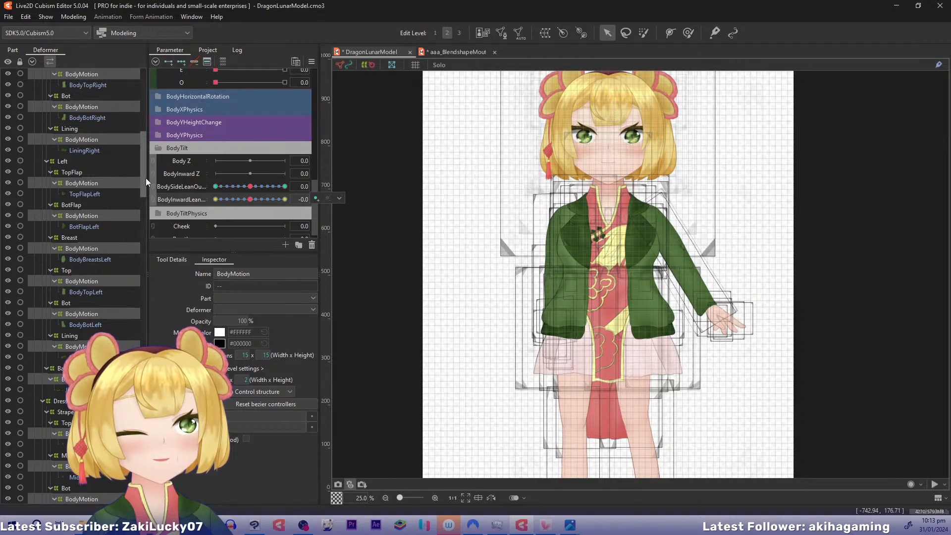
pyautogui.moveTo(144, 177); pyautogui.dragTo(160, 315)
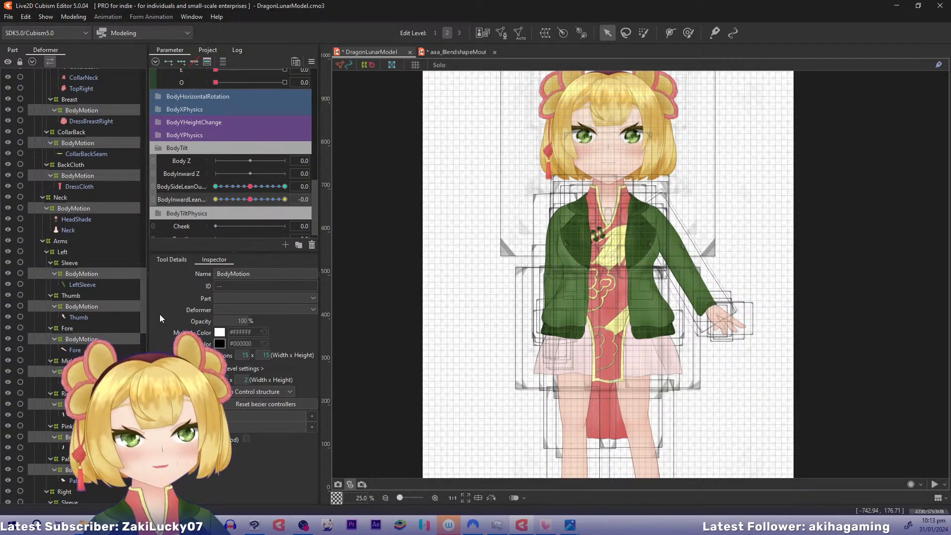
# Filter the part list by the name BodyMotion
pyautogui.click(12, 50)
pyautogui.click(58, 60)
pyautogui.write('BodyMotion')
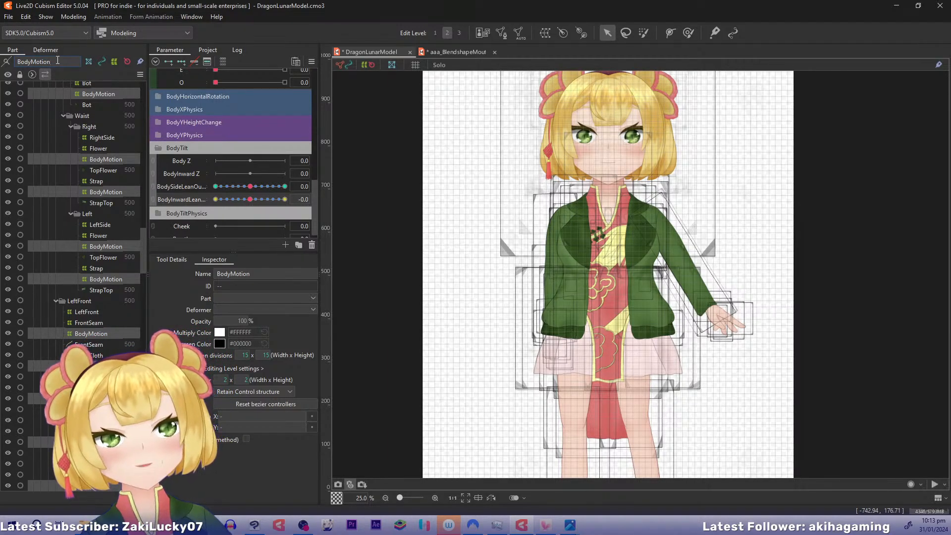
pyautogui.click(6, 62)
pyautogui.scroll(2, 142, 149)
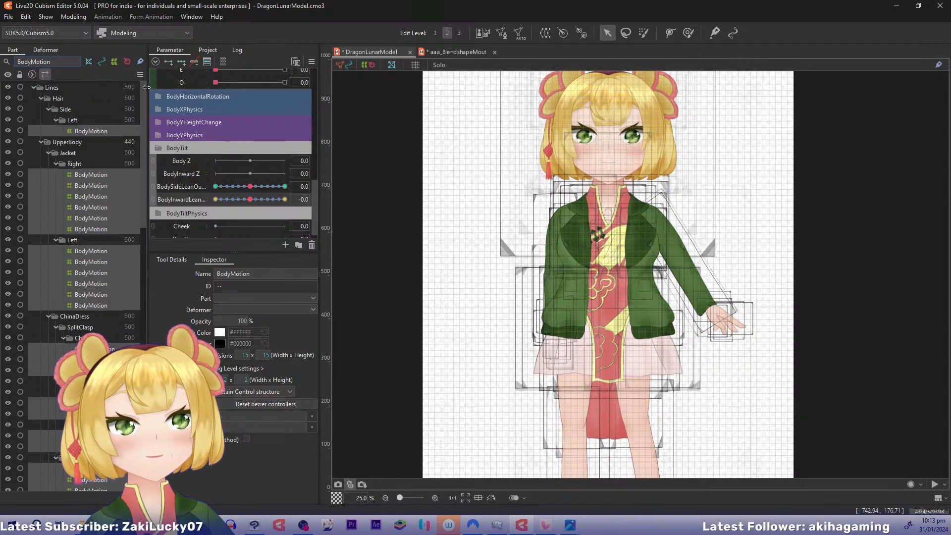
# Check the lean parameter keys of each BodyMotion deformer in the jacket's Right and Left parts
pyautogui.click(91, 175)
pyautogui.click(91, 186)
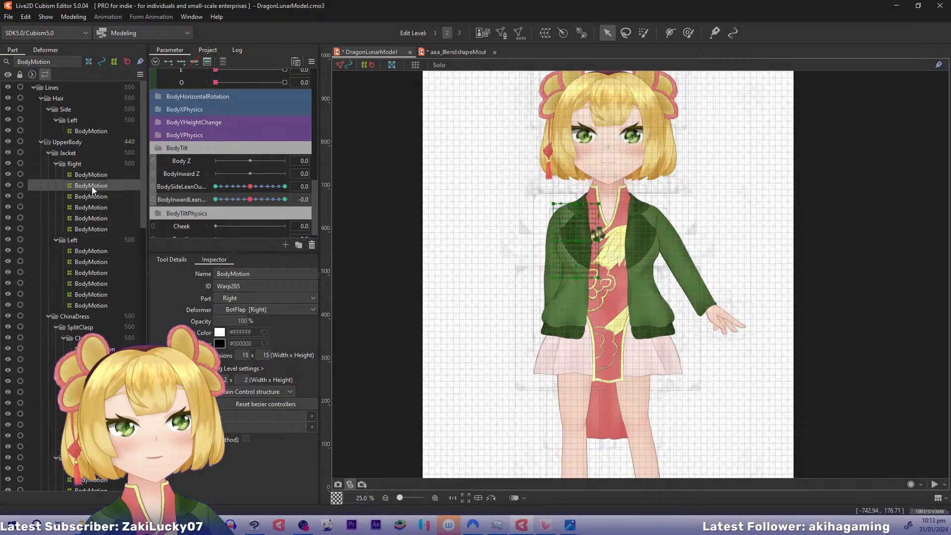
pyautogui.click(91, 196)
pyautogui.click(90, 208)
pyautogui.click(90, 218)
pyautogui.click(90, 229)
pyautogui.click(90, 250)
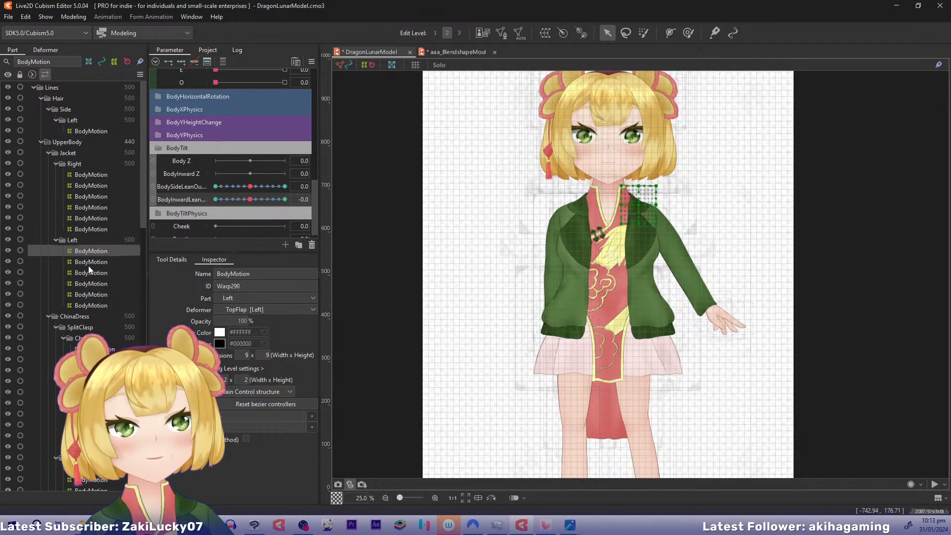
pyautogui.click(88, 261)
pyautogui.click(88, 272)
pyautogui.click(88, 284)
pyautogui.click(90, 294)
pyautogui.click(91, 307)
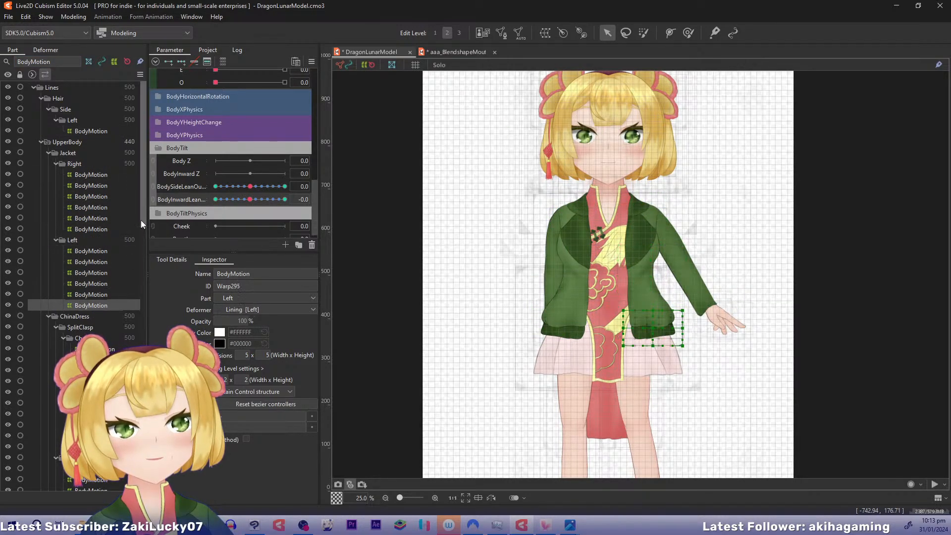
# Check the lean parameter keys of the BodyMotion deformers in the dress's SplitClasp chest and waist parts
pyautogui.moveTo(141, 219); pyautogui.dragTo(142, 269)
pyautogui.click(96, 206)
pyautogui.click(97, 218)
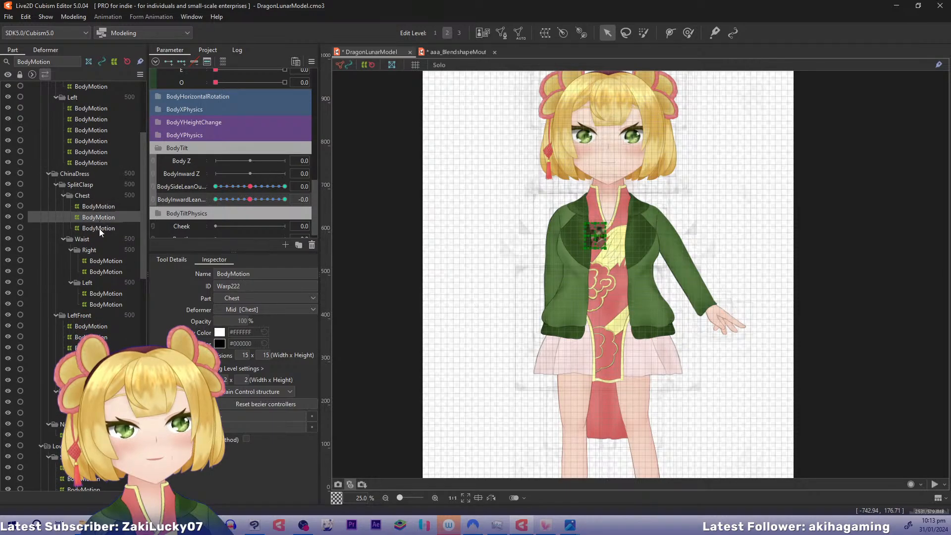
pyautogui.click(100, 228)
pyautogui.click(101, 260)
pyautogui.click(102, 272)
pyautogui.click(102, 293)
pyautogui.click(102, 305)
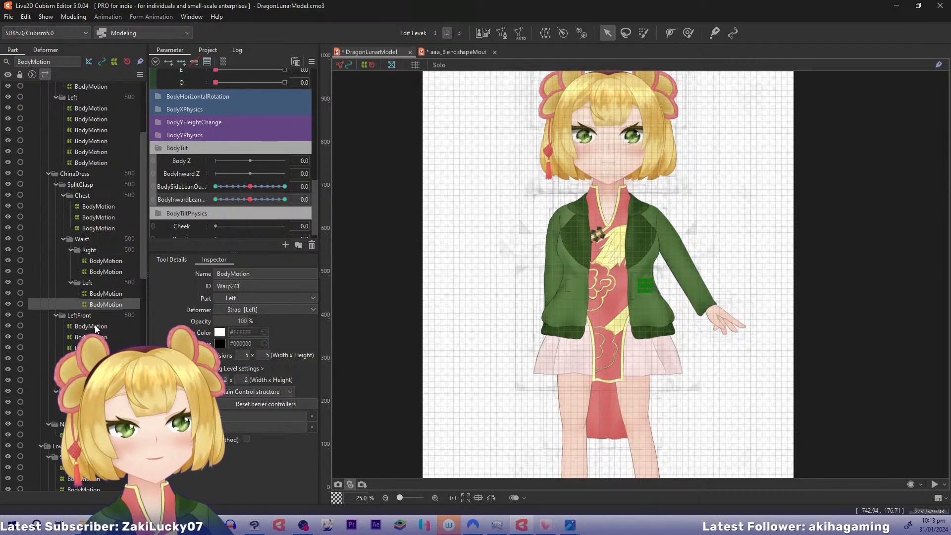
# Check the lean parameter keys of the BodyMotion deformers in the dress's LeftFront and RightBack parts
pyautogui.click(99, 326)
pyautogui.click(99, 337)
pyautogui.click(99, 348)
pyautogui.click(100, 359)
pyautogui.click(99, 369)
pyautogui.click(99, 390)
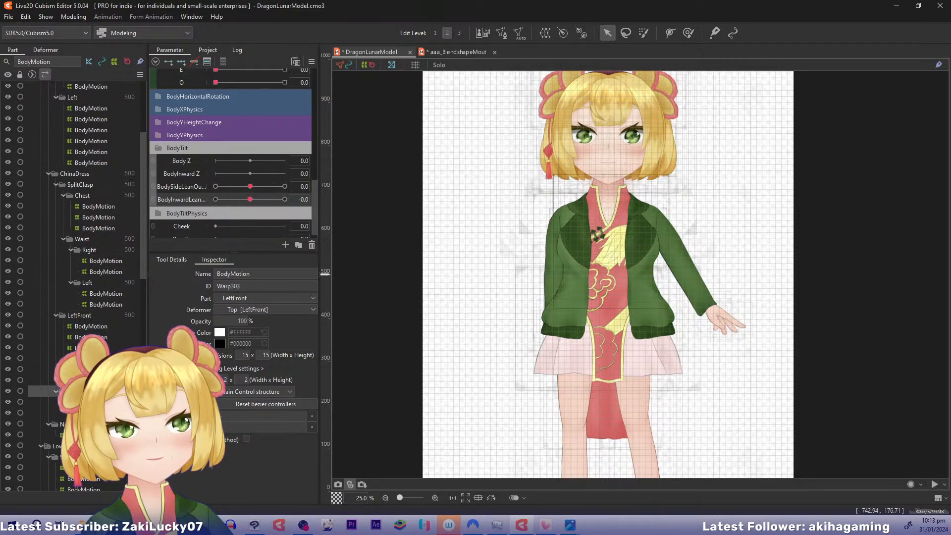
pyautogui.click(99, 380)
pyautogui.moveTo(145, 272); pyautogui.dragTo(143, 306)
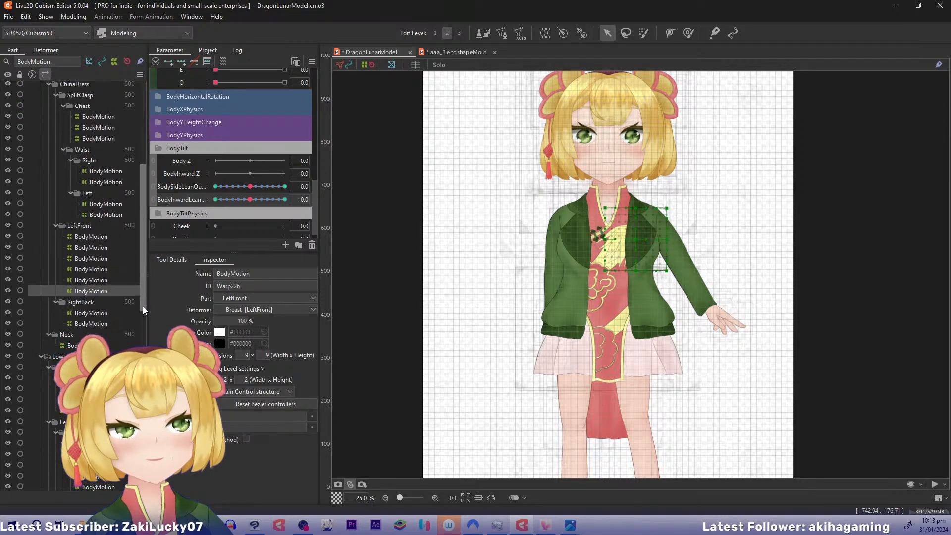
pyautogui.click(91, 233)
pyautogui.click(90, 243)
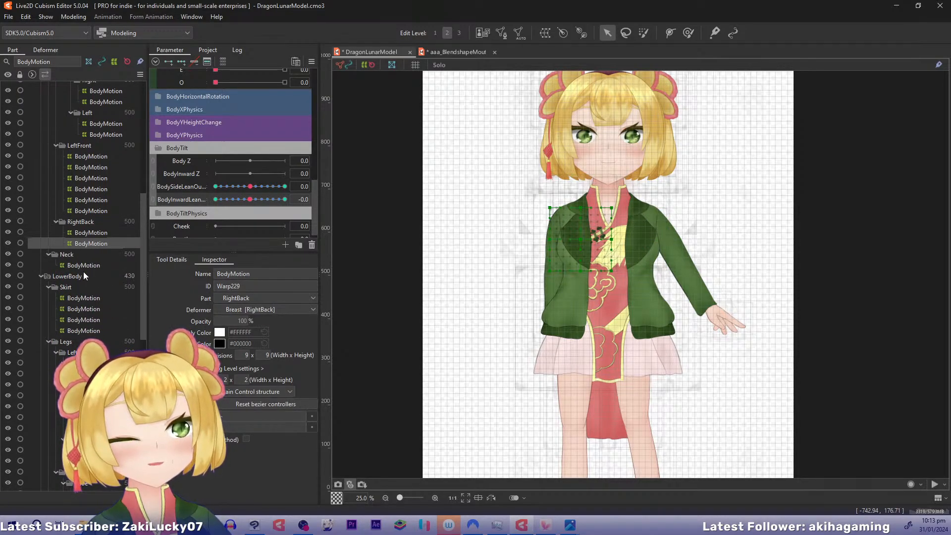
# Check the lean parameter keys of the neck, skirt and left shoe sole BodyMotion deformers
pyautogui.click(83, 264)
pyautogui.click(83, 297)
pyautogui.click(83, 308)
pyautogui.click(85, 320)
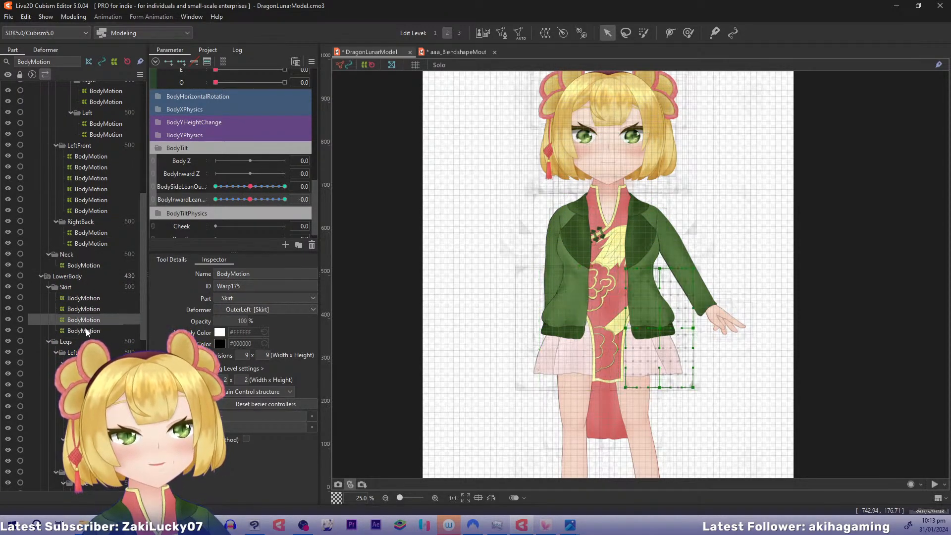
pyautogui.click(85, 331)
pyautogui.click(87, 374)
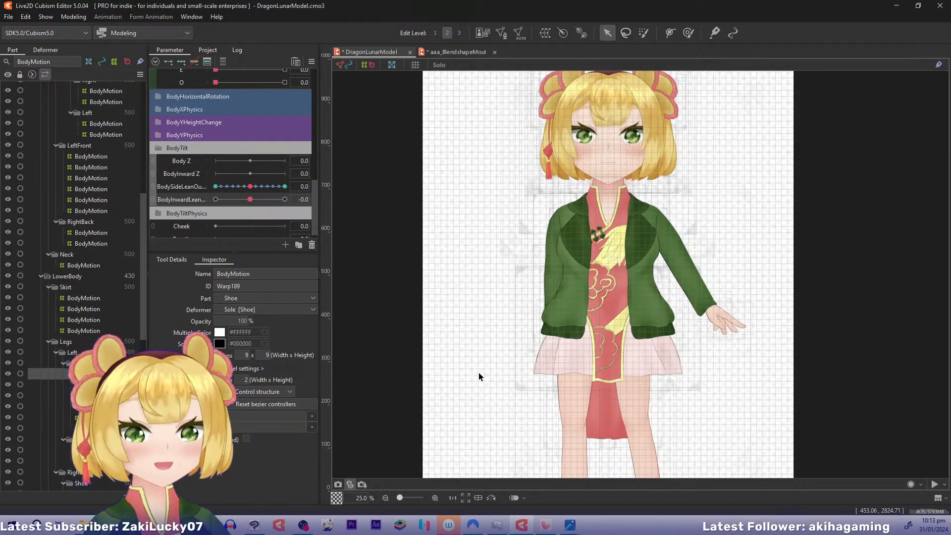
pyautogui.moveTo(415, 405); pyautogui.dragTo(470, 214)
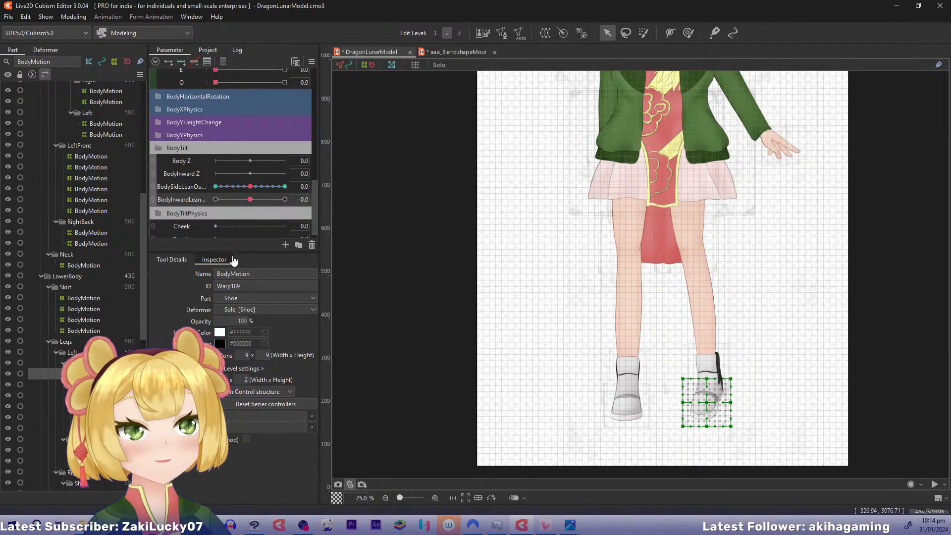
pyautogui.scroll(-1, 303, 196)
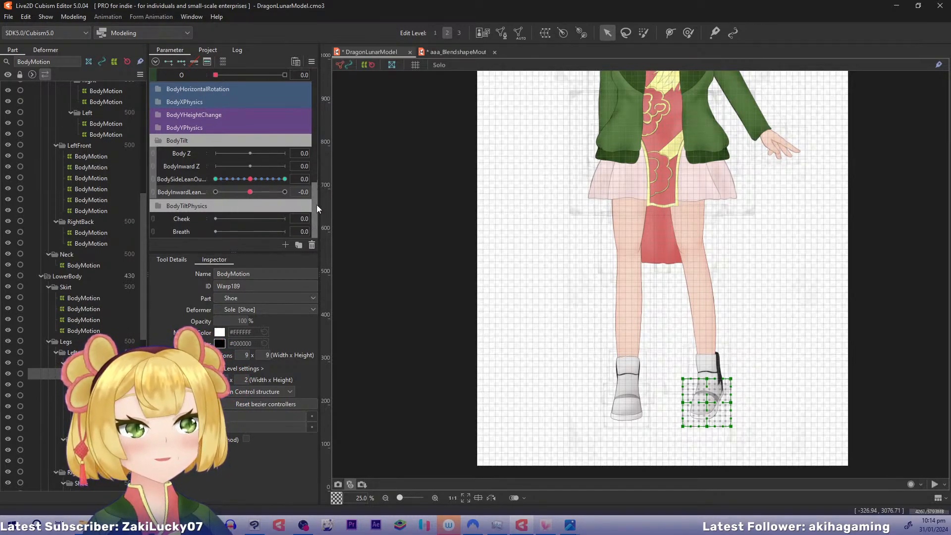
pyautogui.moveTo(543, 180); pyautogui.dragTo(510, 310)
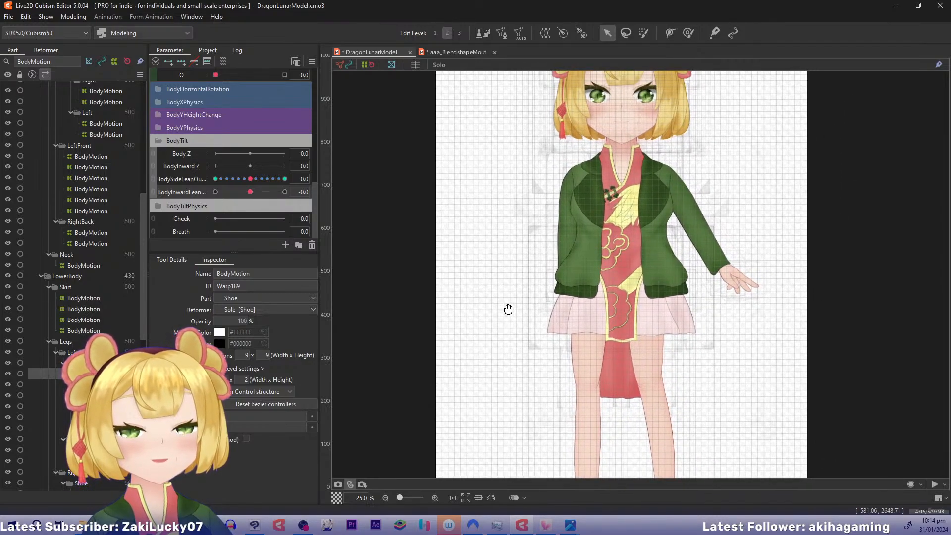
# Turn off the BodyMotion name filter and hide the warp deformers, rotation deformers and glue in the part list
pyautogui.click(7, 62)
pyautogui.click(116, 63)
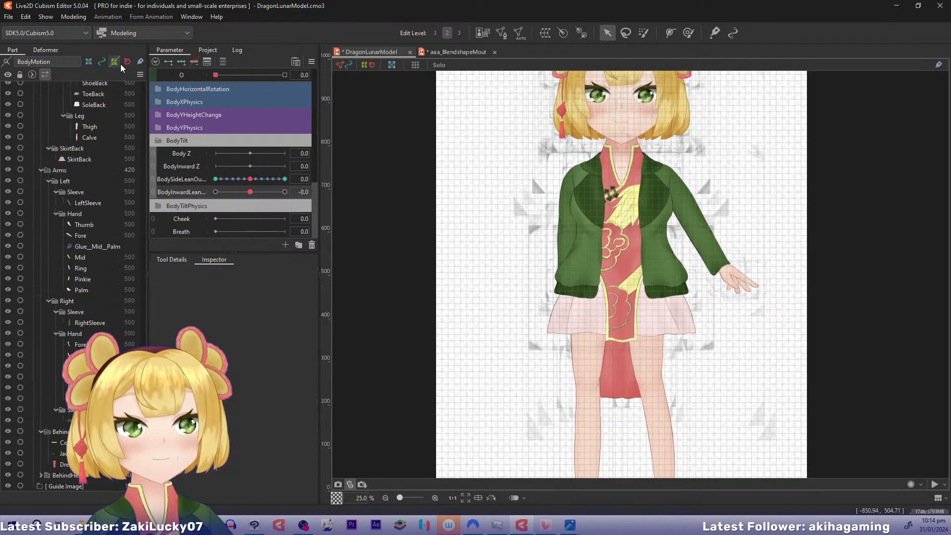
pyautogui.click(127, 63)
pyautogui.click(140, 63)
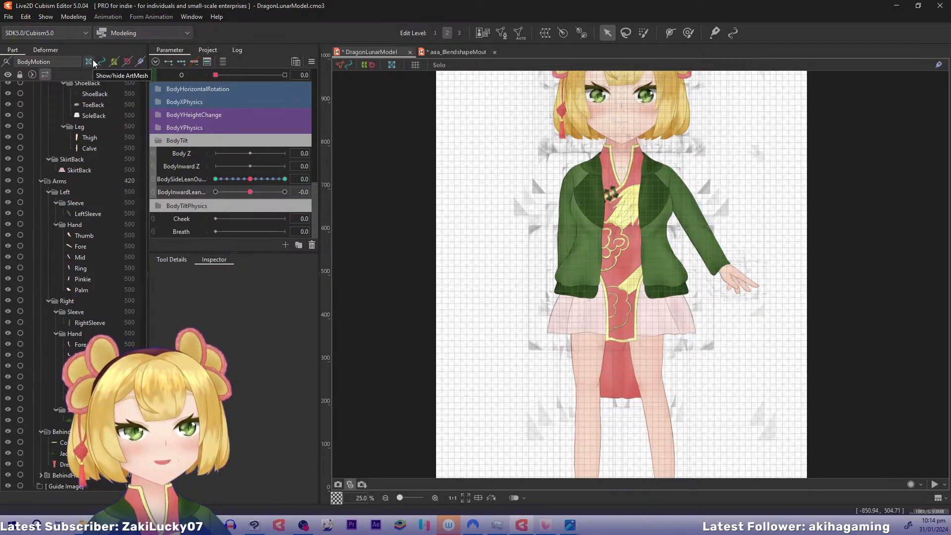
# Collapse the Head branch in the deformer tree and bring up the UpperBody deformers
pyautogui.click(45, 50)
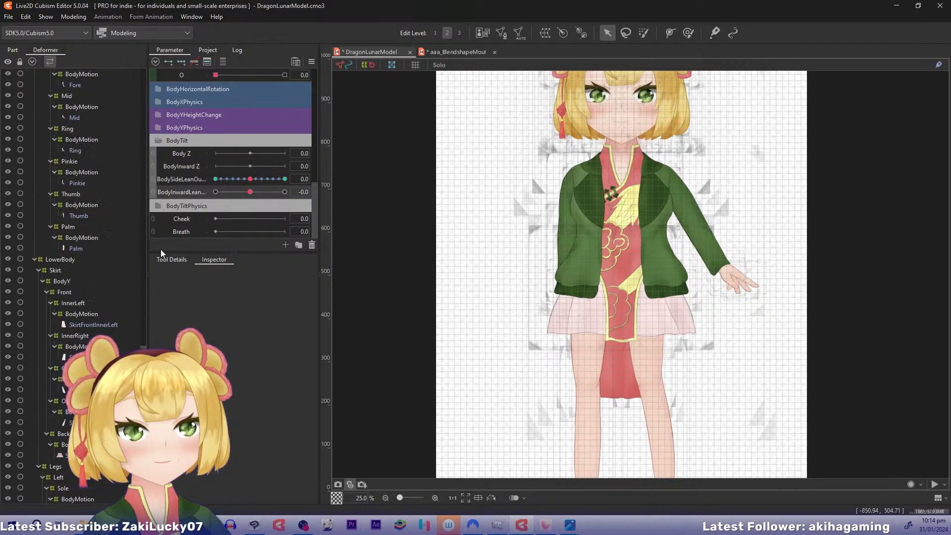
pyautogui.moveTo(143, 342); pyautogui.dragTo(141, 69)
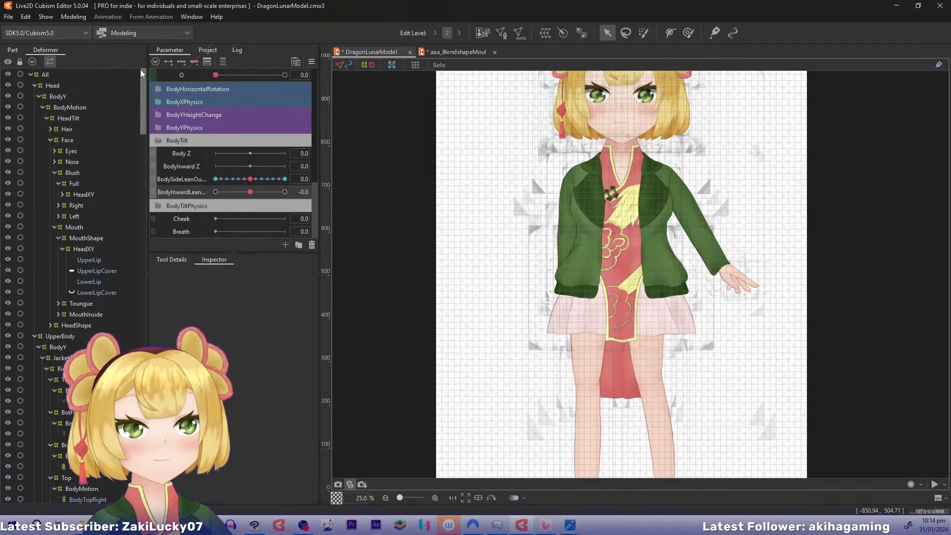
pyautogui.click(34, 85)
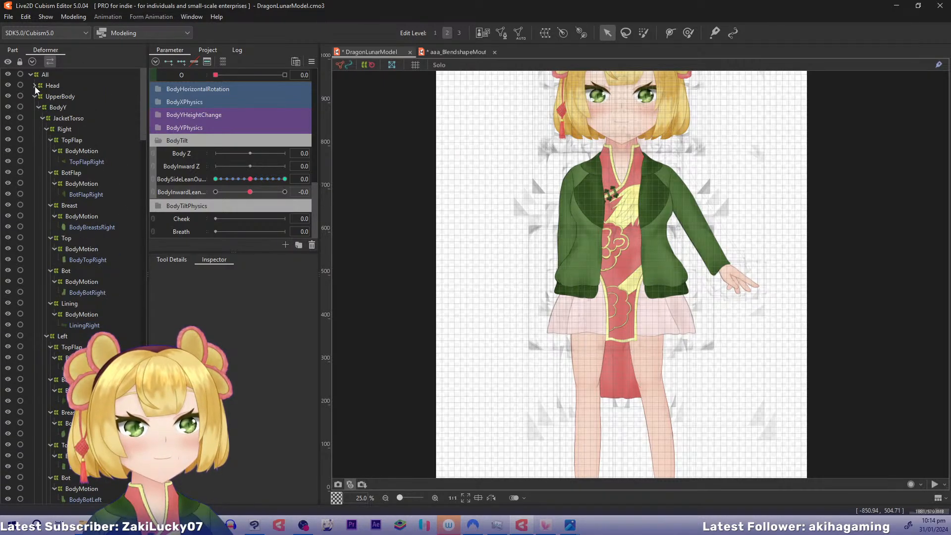
pyautogui.click(38, 107)
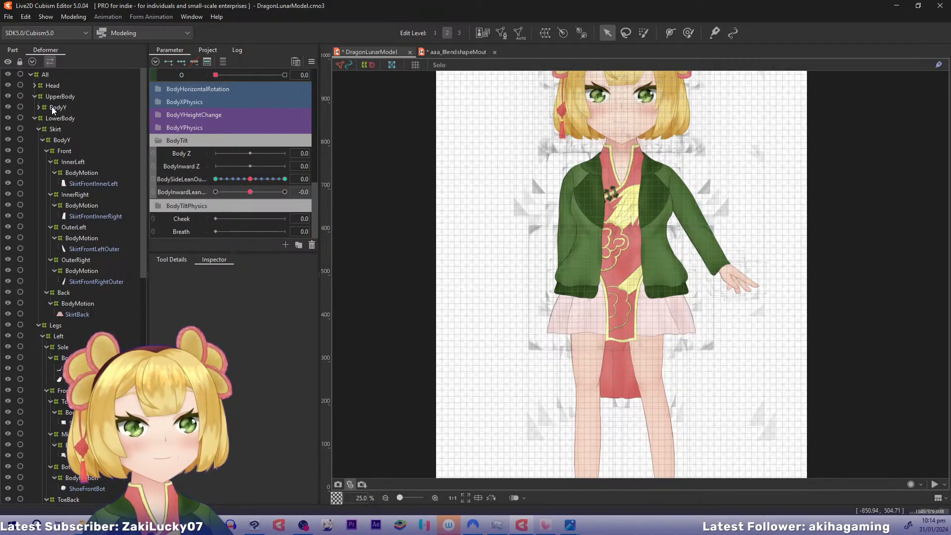
pyautogui.click(38, 107)
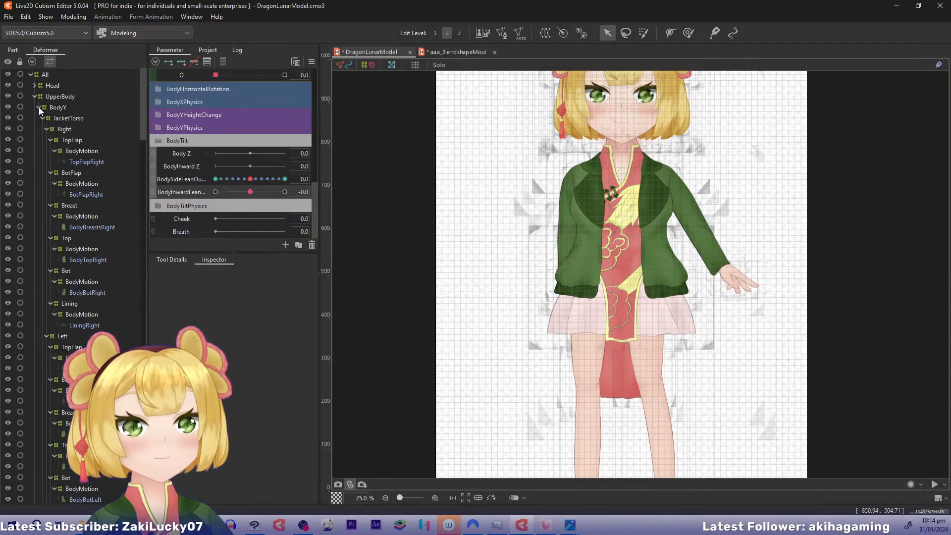
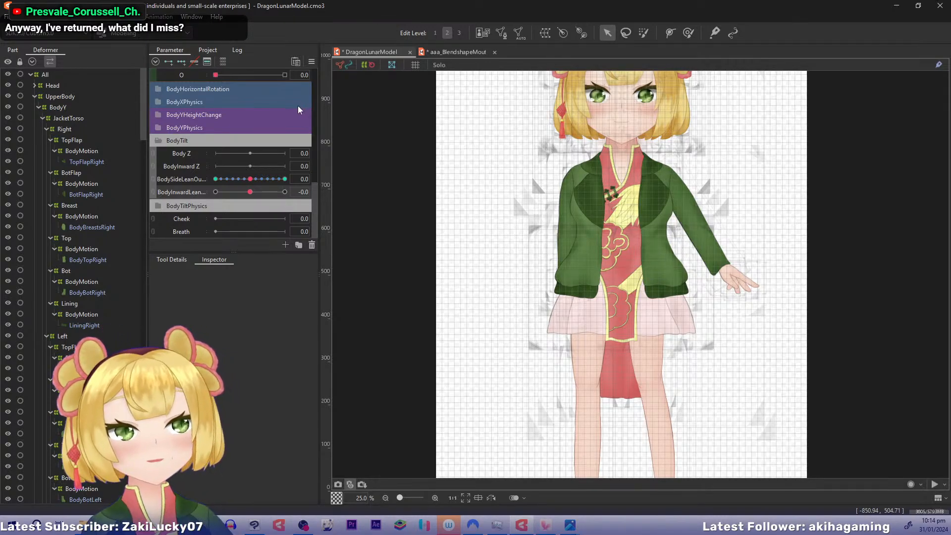
# Select all objects keyed to the BodySideLeanOutput parameter
pyautogui.moveTo(475, 177); pyautogui.dragTo(451, 223)
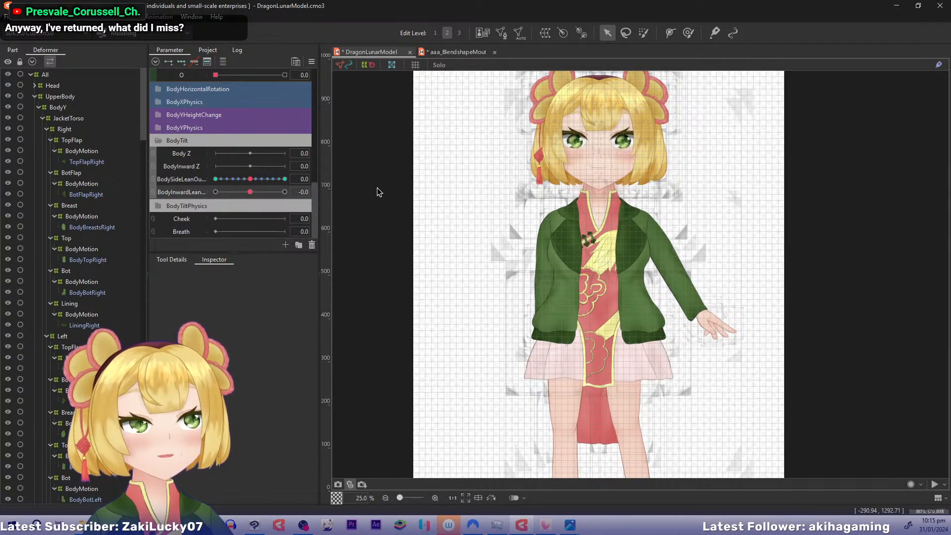
pyautogui.click(249, 179)
pyautogui.click(355, 180)
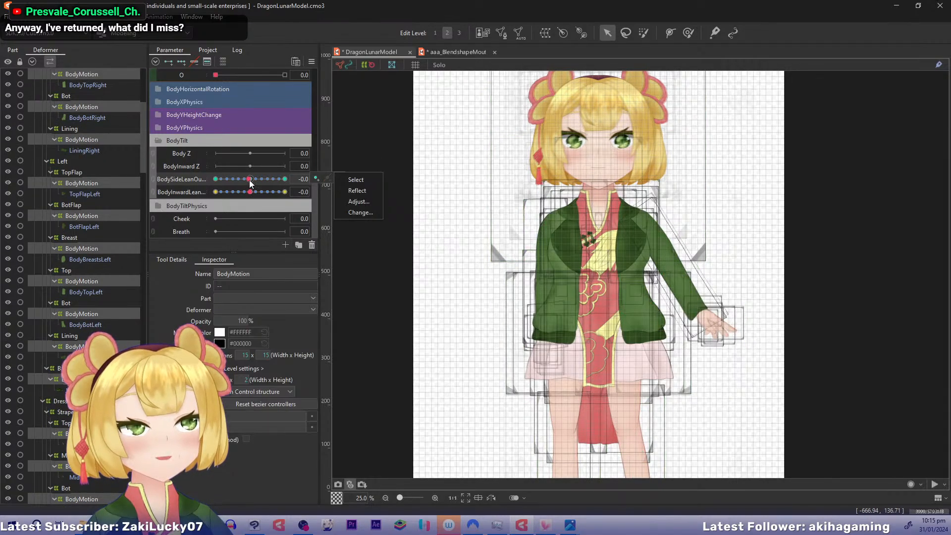
# Copy the BodyMotion form at side lean -0.7, inward lean -0.7 and paste it onto the -1.0, -1.0 corner
pyautogui.moveTo(249, 179); pyautogui.dragTo(225, 180)
pyautogui.click(303, 179)
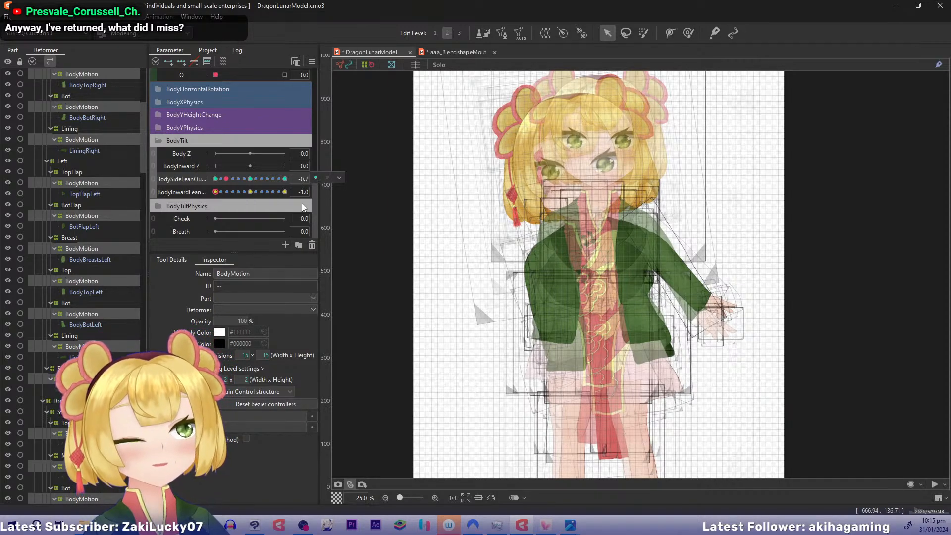
pyautogui.click(300, 190)
pyautogui.write('0.7')
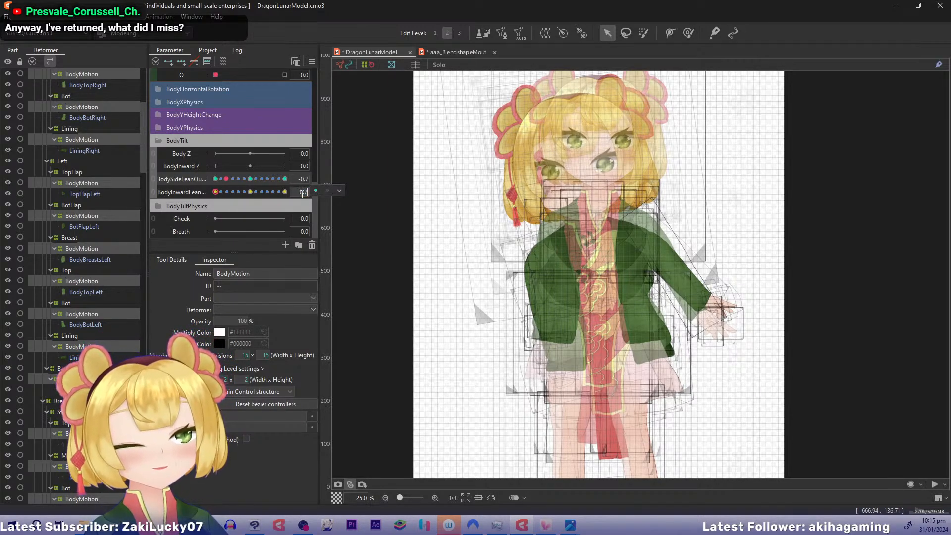
pyautogui.press('Return')
pyautogui.click(300, 193)
pyautogui.write('-0.7')
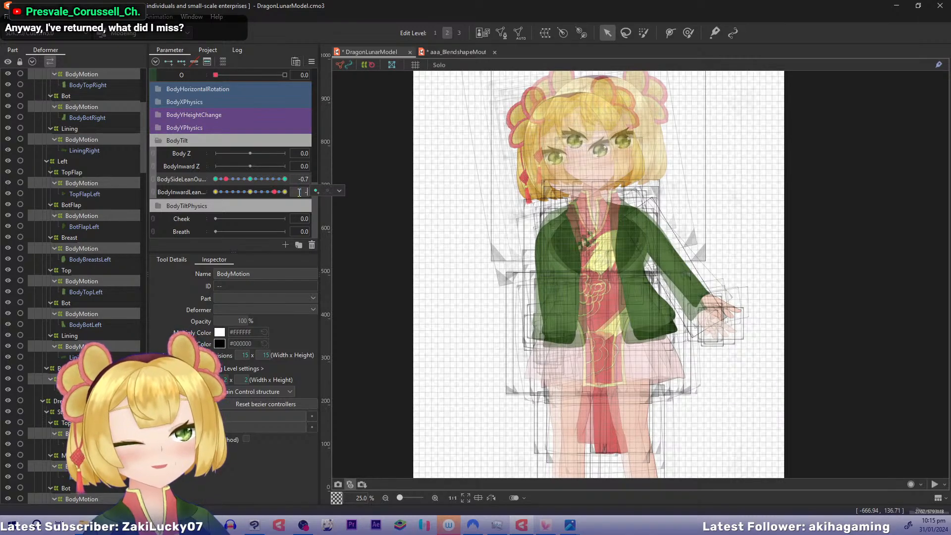
pyautogui.press('Return')
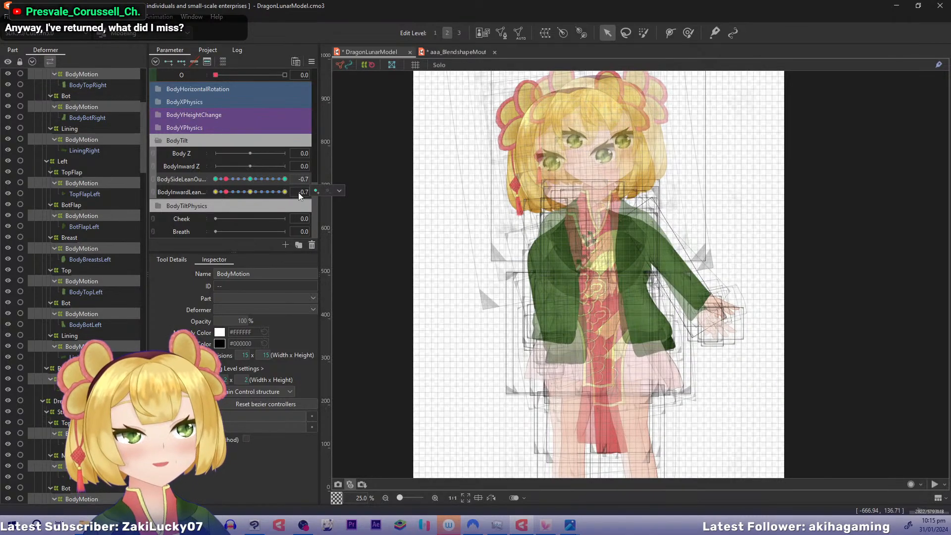
pyautogui.click(215, 179)
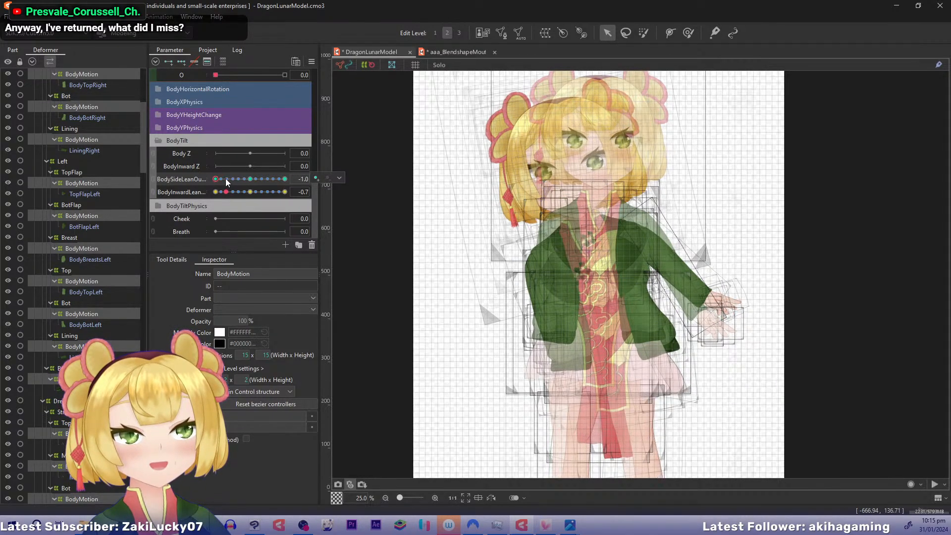
pyautogui.click(215, 192)
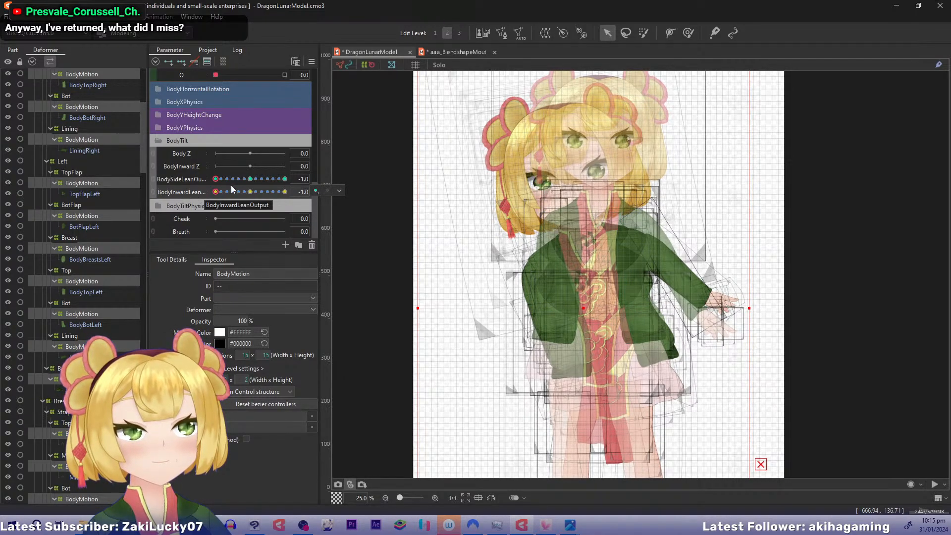
# Copy the BodyMotion form at side lean 0.7, inward lean -0.7 and paste it onto the 1.0, -1.0 corner
pyautogui.click(300, 180)
pyautogui.write('0.7')
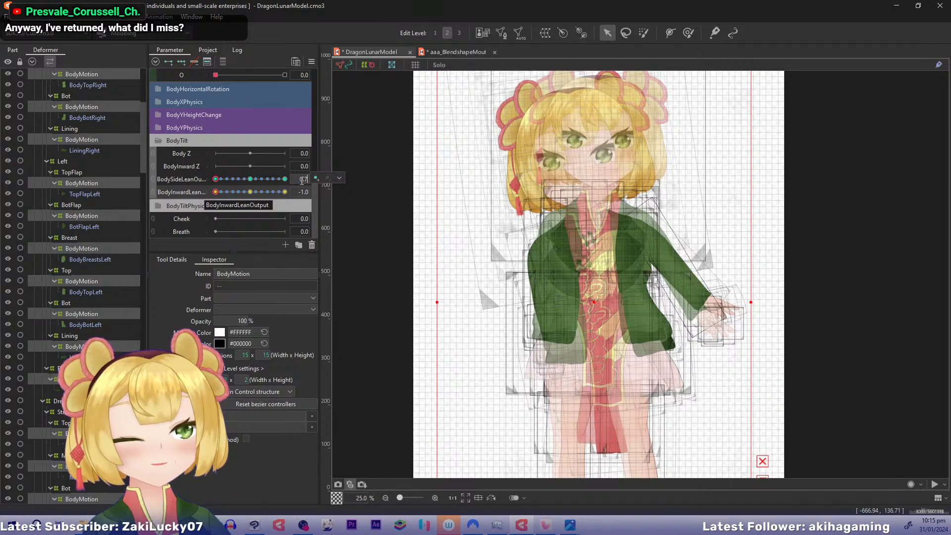
pyautogui.press('Return')
pyautogui.click(306, 193)
pyautogui.write('0.7')
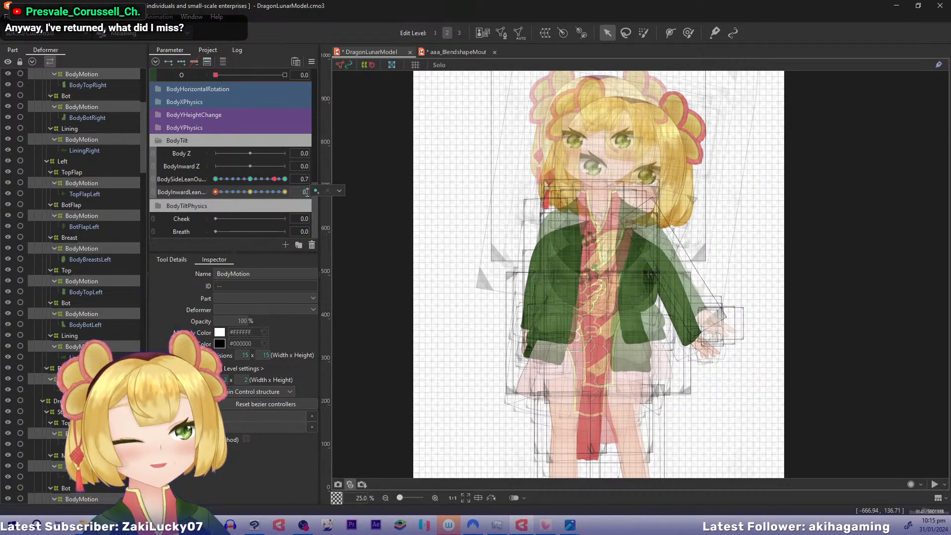
pyautogui.press('Return')
pyautogui.write('-0.7')
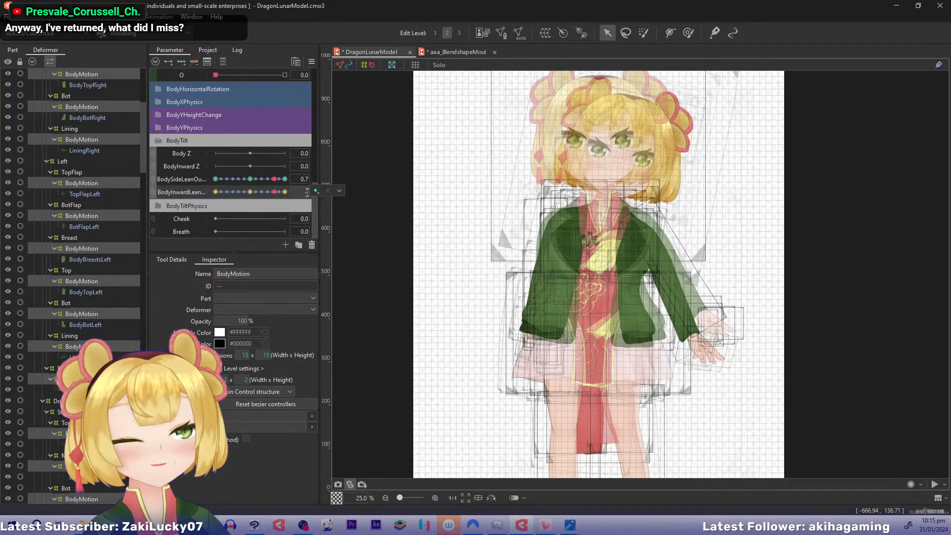
pyautogui.press('Return')
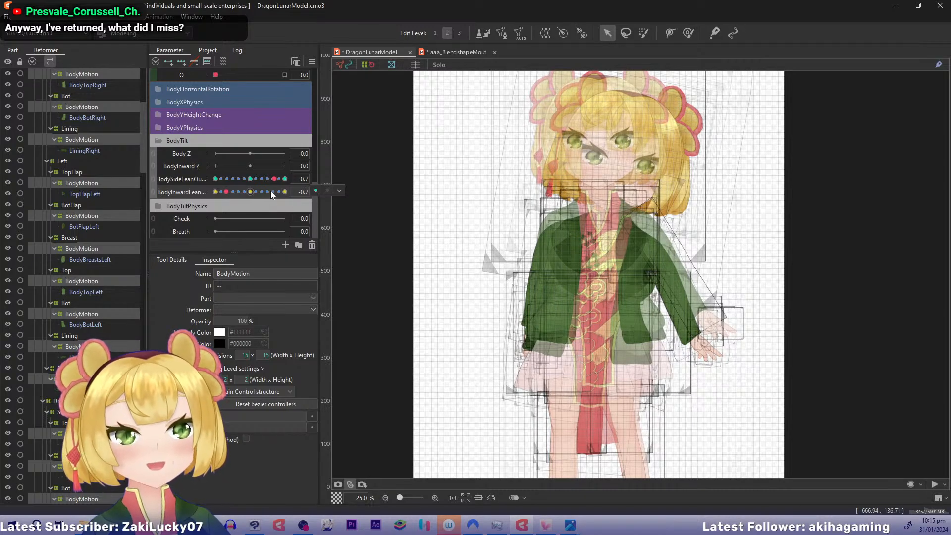
pyautogui.click(284, 178)
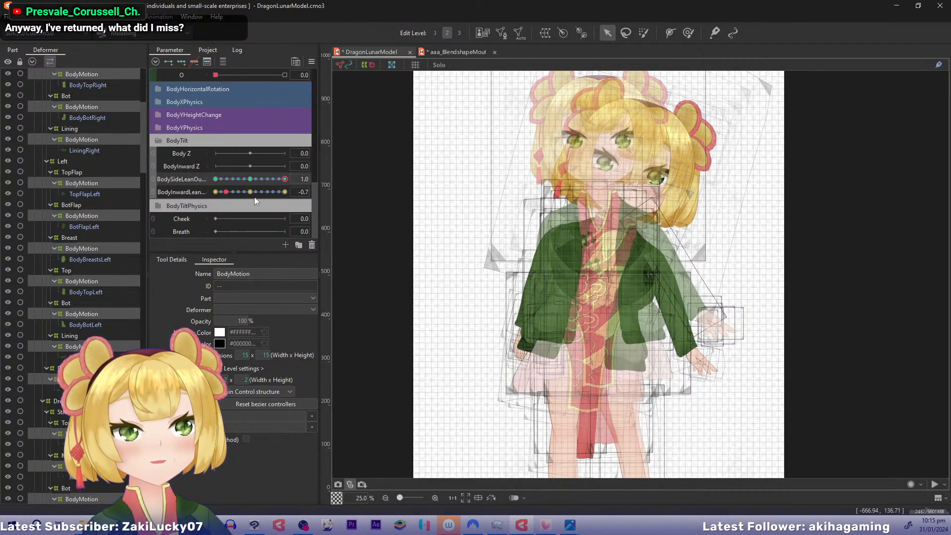
pyautogui.click(215, 192)
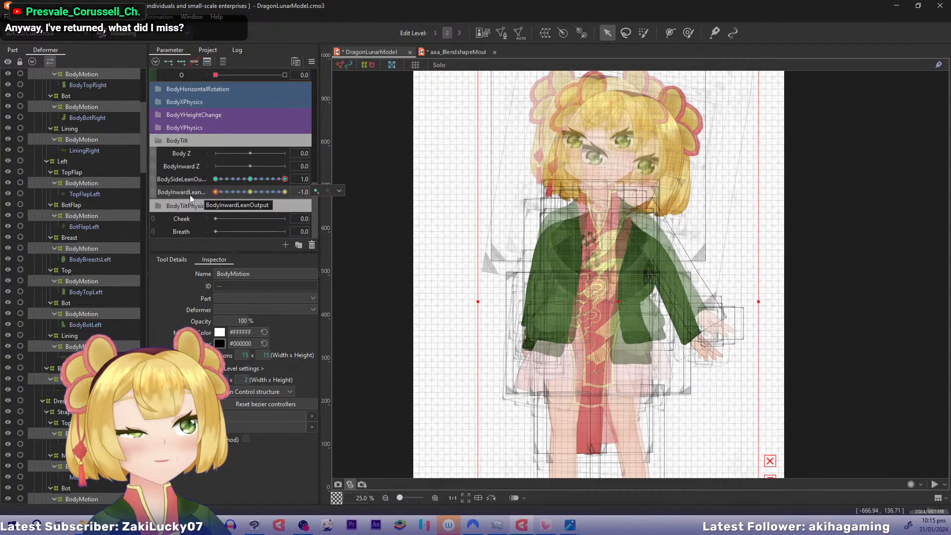
# Copy the BodyMotion form at side lean 0.7, inward lean 0.7 and paste it onto the 1.0, 1.0 corner
pyautogui.click(303, 179)
pyautogui.write('0.7')
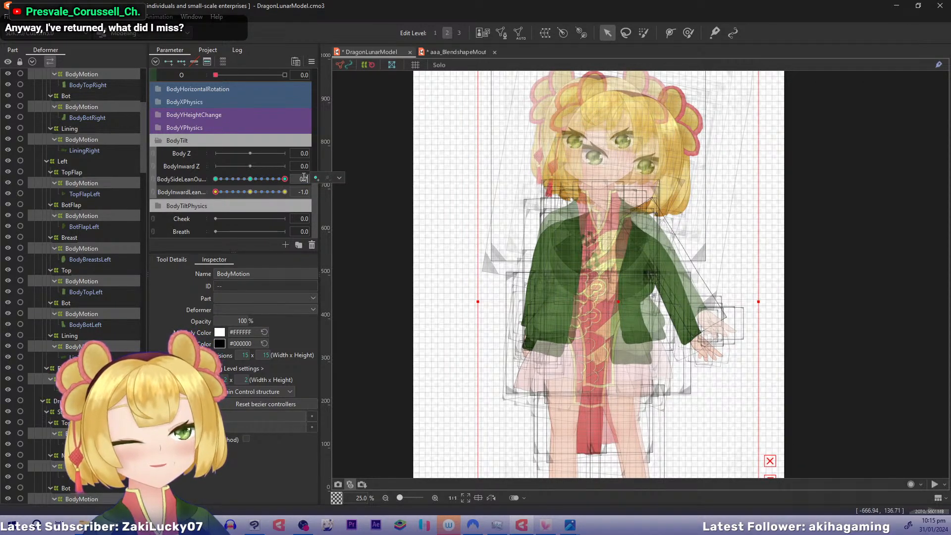
pyautogui.press('Return')
pyautogui.click(304, 192)
pyautogui.write('0.7')
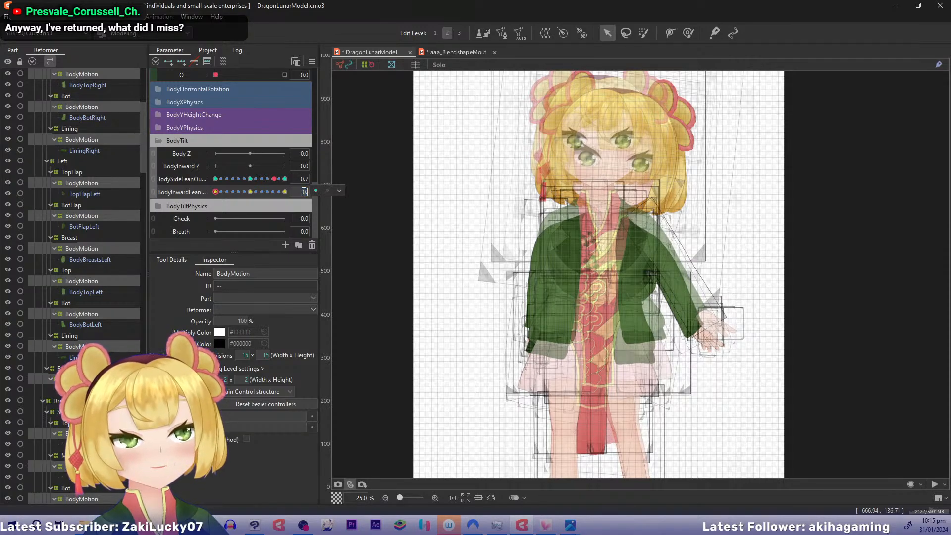
pyautogui.press('Return')
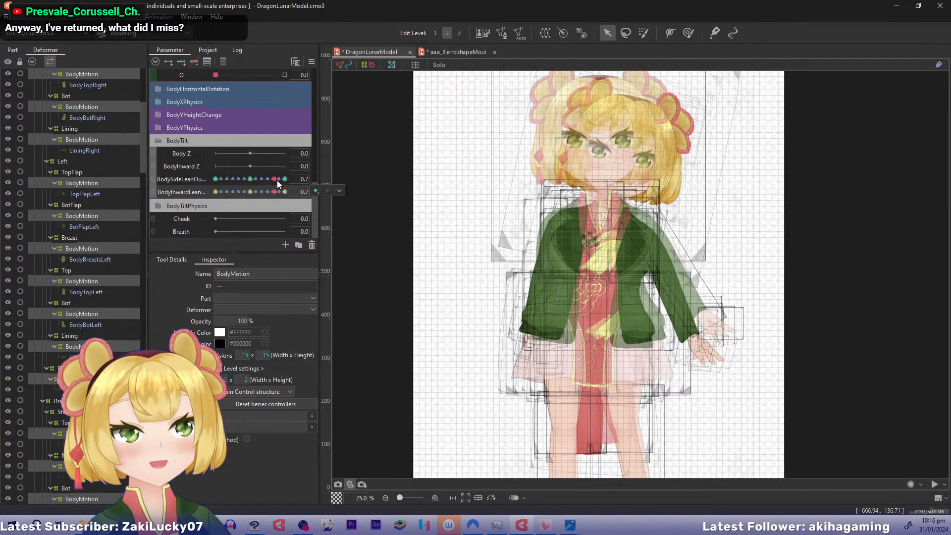
pyautogui.moveTo(276, 180); pyautogui.dragTo(293, 194)
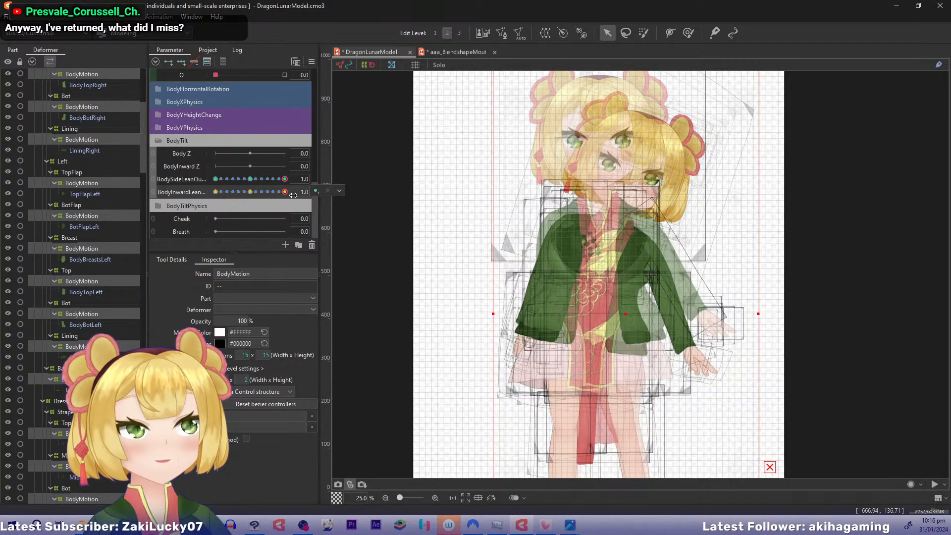
# Copy the BodyMotion form at side lean -0.7, inward lean 0.7 and paste it onto the -1.0, 1.0 corner
pyautogui.click(301, 179)
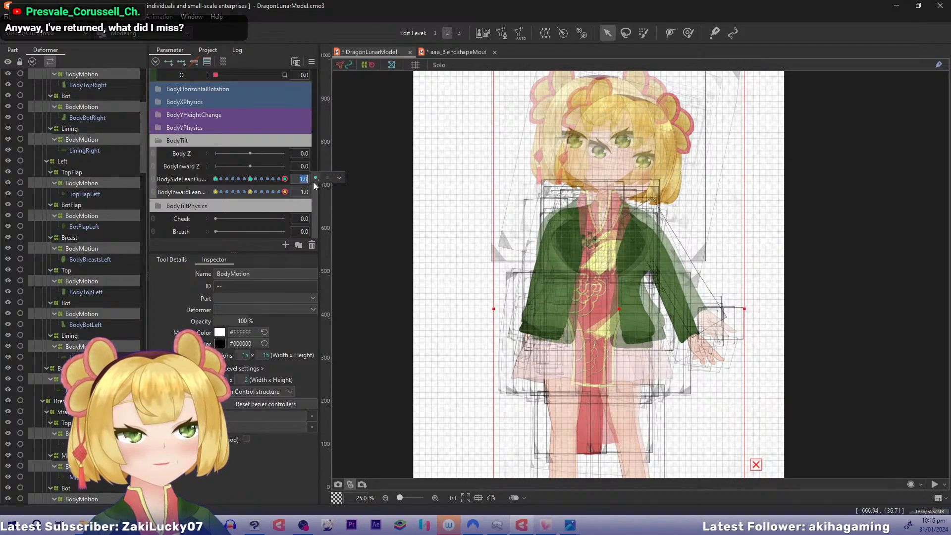
pyautogui.write('-0.7')
pyautogui.press('Tab')
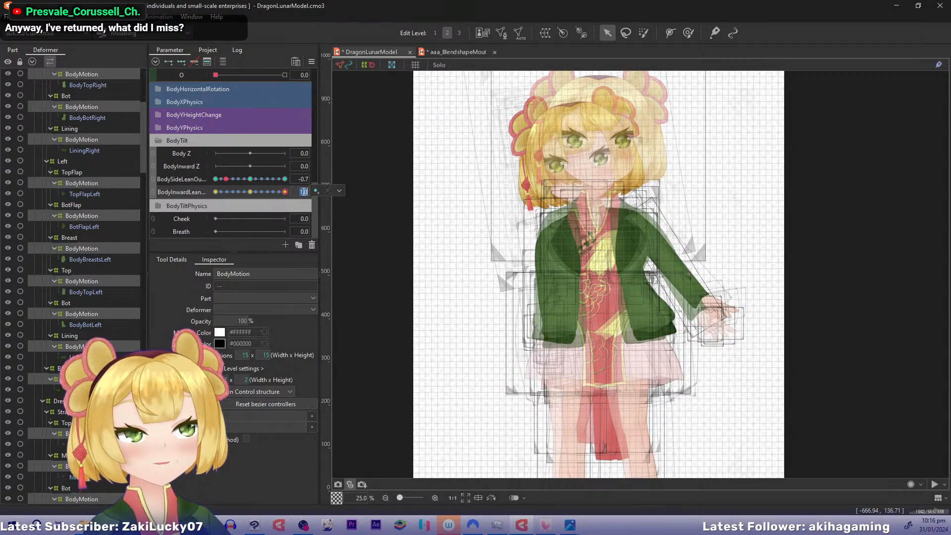
pyautogui.write('-0.7')
pyautogui.press('Return')
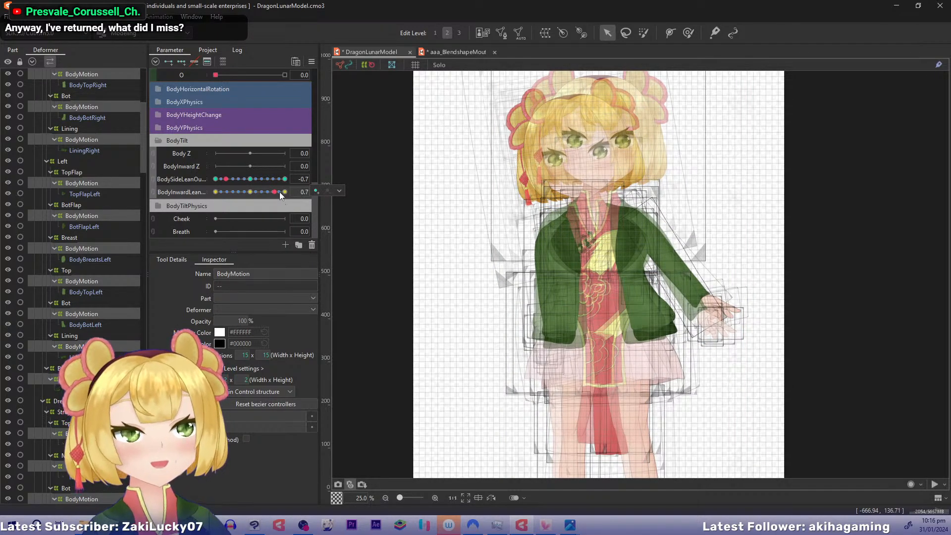
pyautogui.click(215, 179)
pyautogui.moveTo(200, 177); pyautogui.dragTo(195, 176)
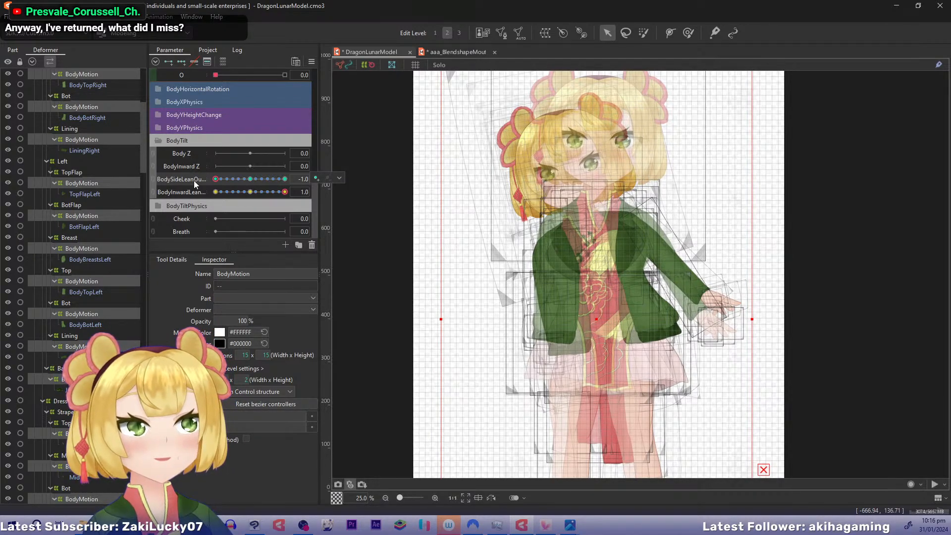
# Reset the lean parameters to their defaults and reselect the objects keyed to BodySideLeanOutput
pyautogui.hotkey('ctrl', 'z')
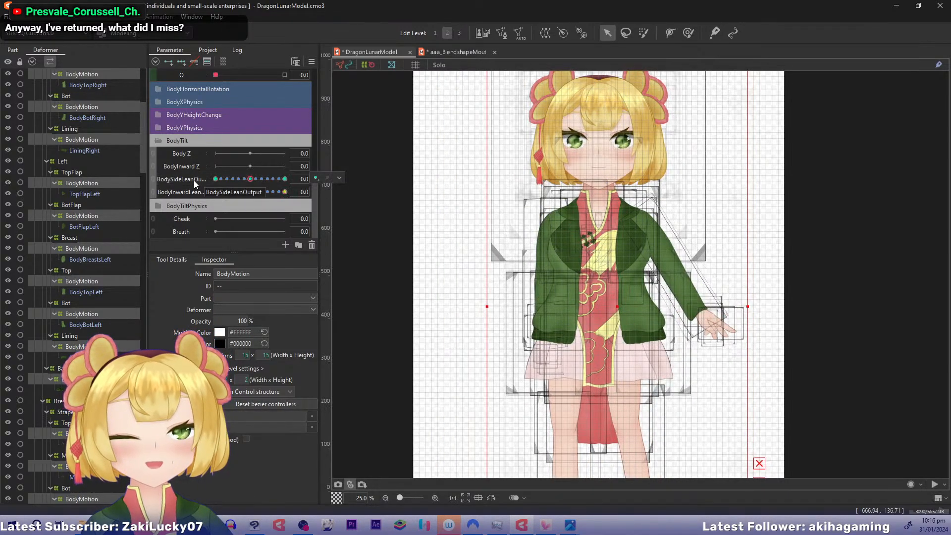
pyautogui.click(339, 178)
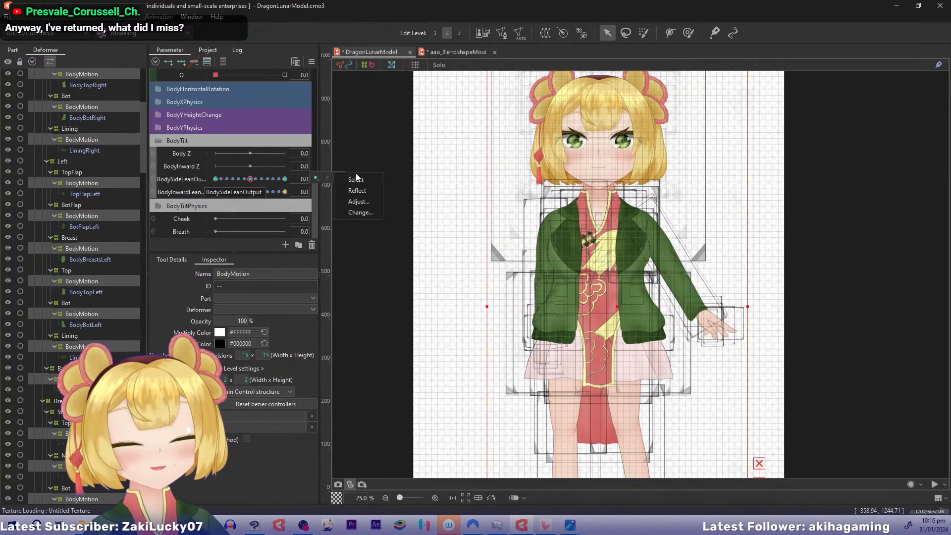
pyautogui.click(356, 179)
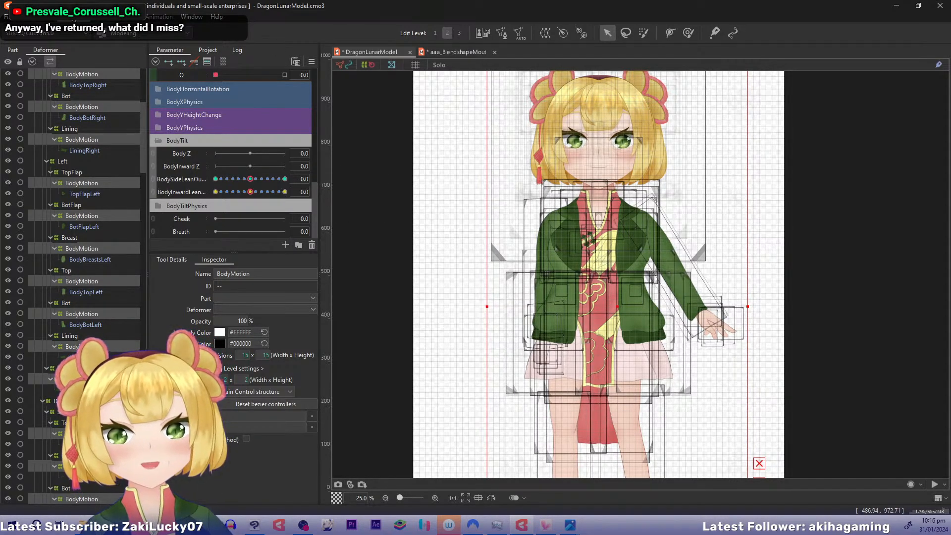
# Preview the model's body lean motion in the physics settings, then return to the model
pyautogui.click(74, 18)
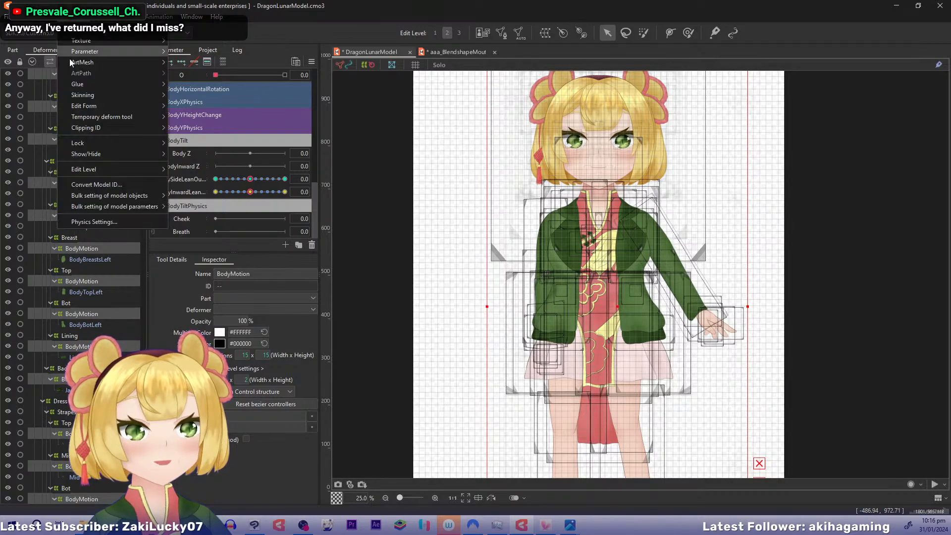
pyautogui.click(90, 221)
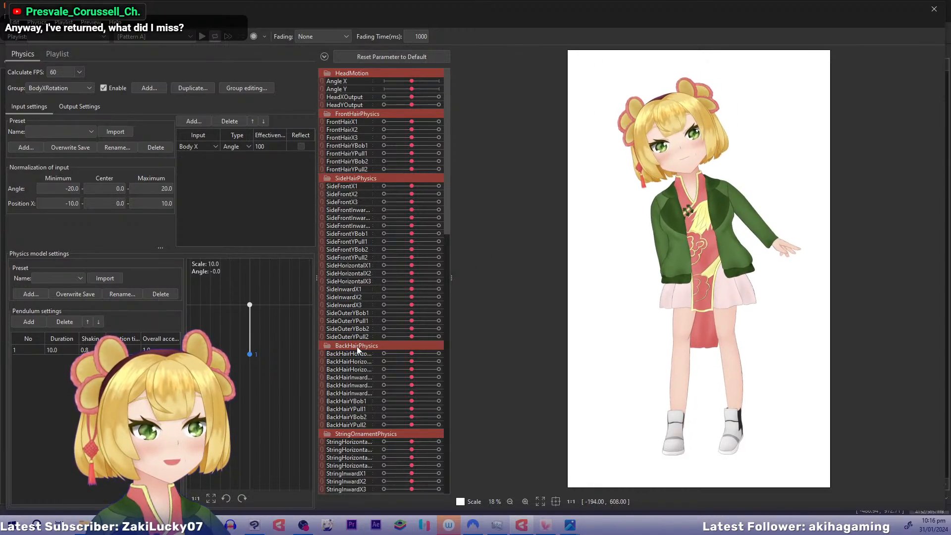
pyautogui.moveTo(655, 160); pyautogui.dragTo(793, 257)
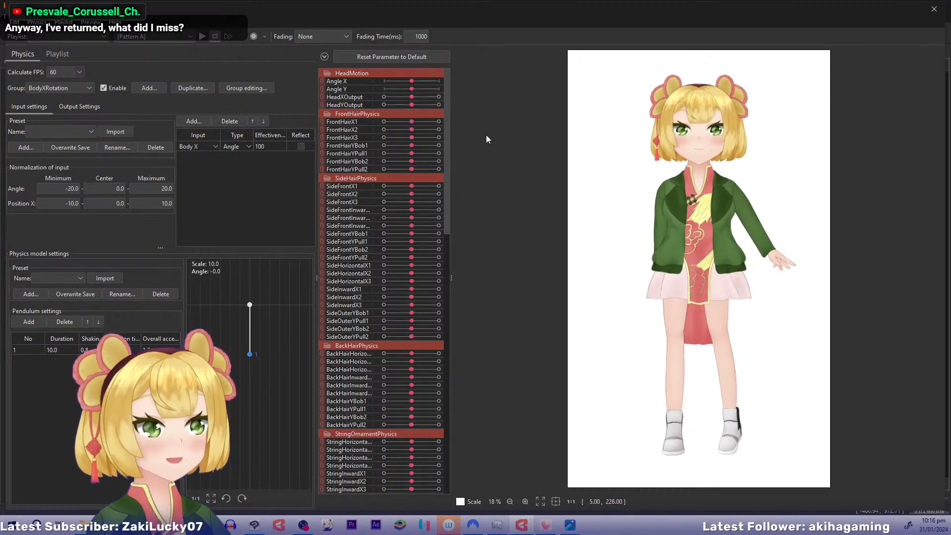
pyautogui.click(933, 9)
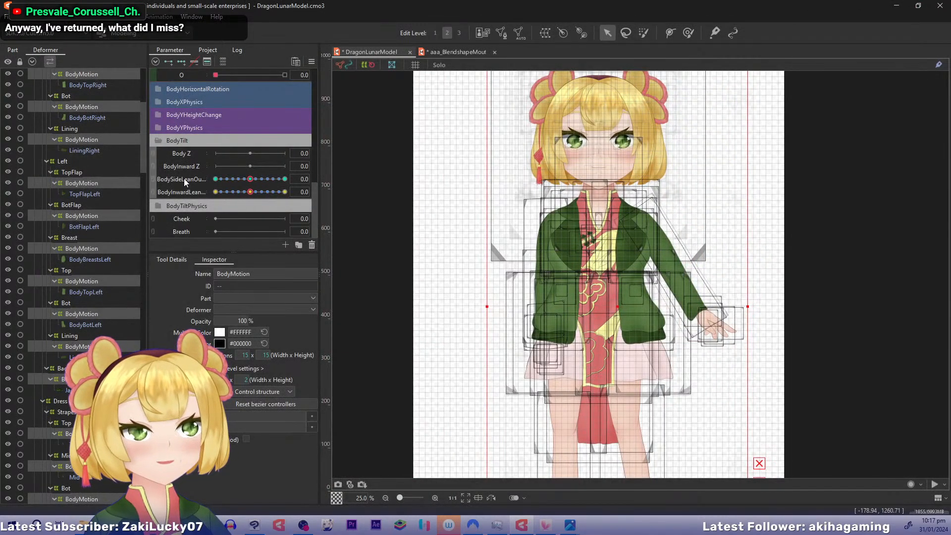
# Combine BodySideLeanOutput with BodyInwardLeanOutput, check the lean poses along side lean -1.0, and reset the parameters to default
pyautogui.click(432, 192)
pyautogui.click(154, 185)
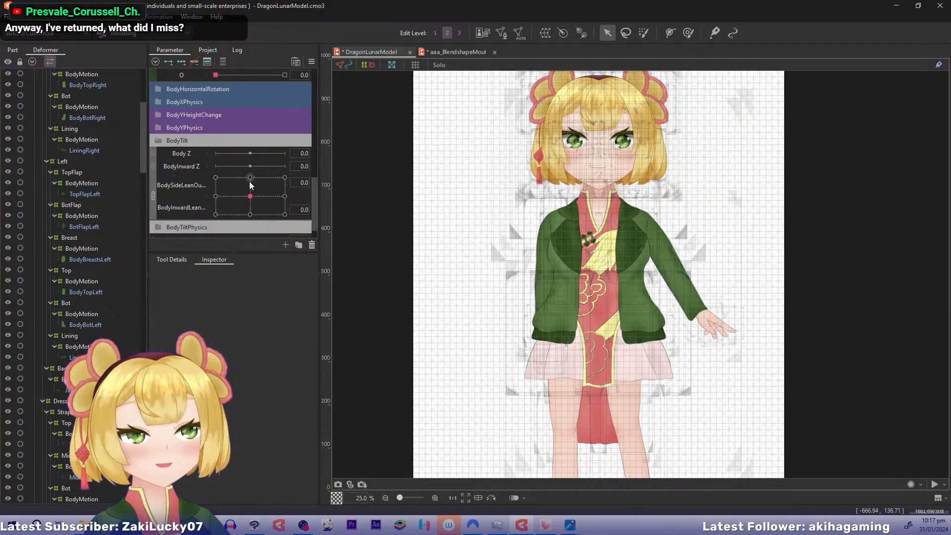
pyautogui.moveTo(250, 196); pyautogui.dragTo(208, 174)
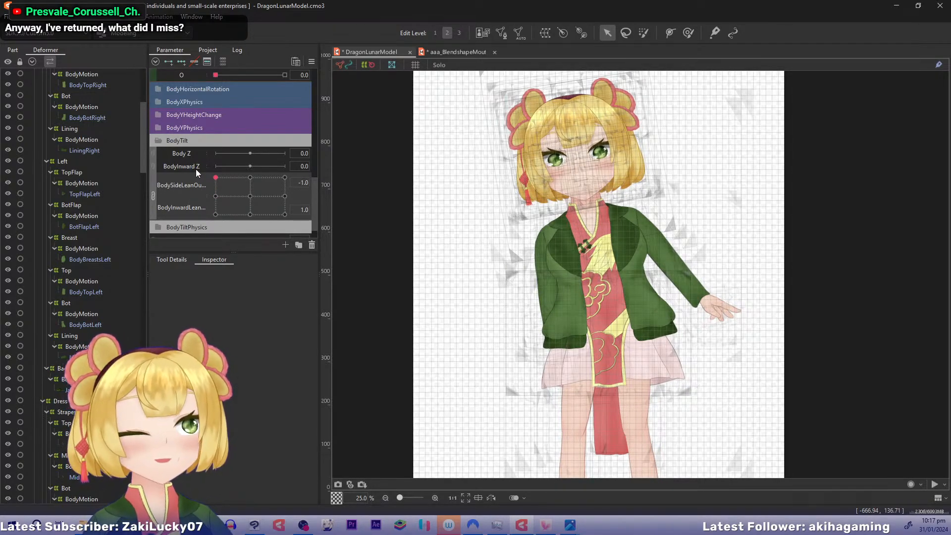
pyautogui.moveTo(196, 170); pyautogui.dragTo(187, 184)
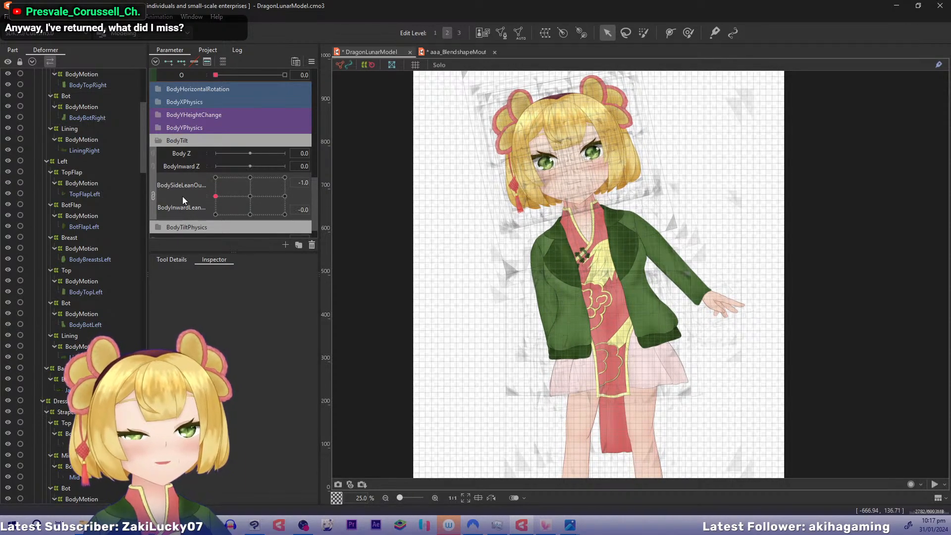
pyautogui.moveTo(182, 196); pyautogui.dragTo(153, 231)
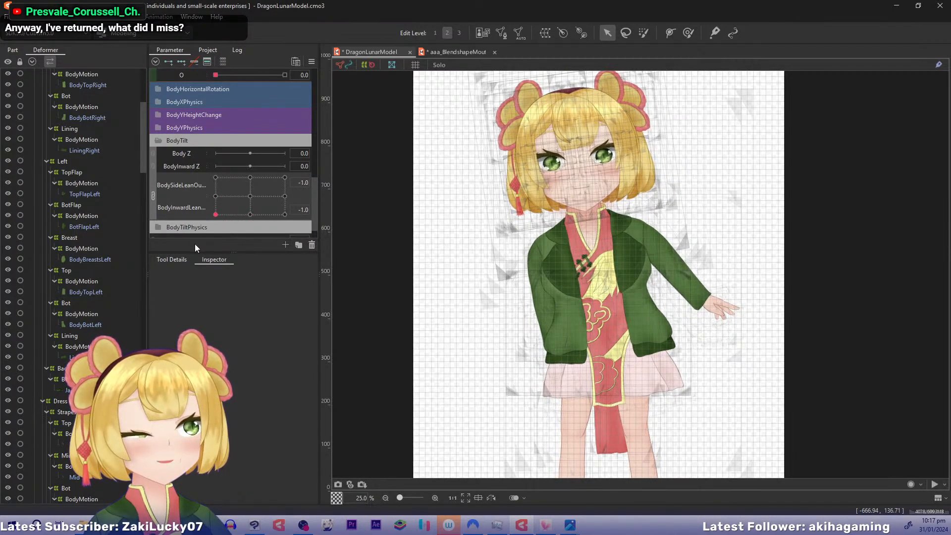
pyautogui.moveTo(203, 224); pyautogui.dragTo(190, 138)
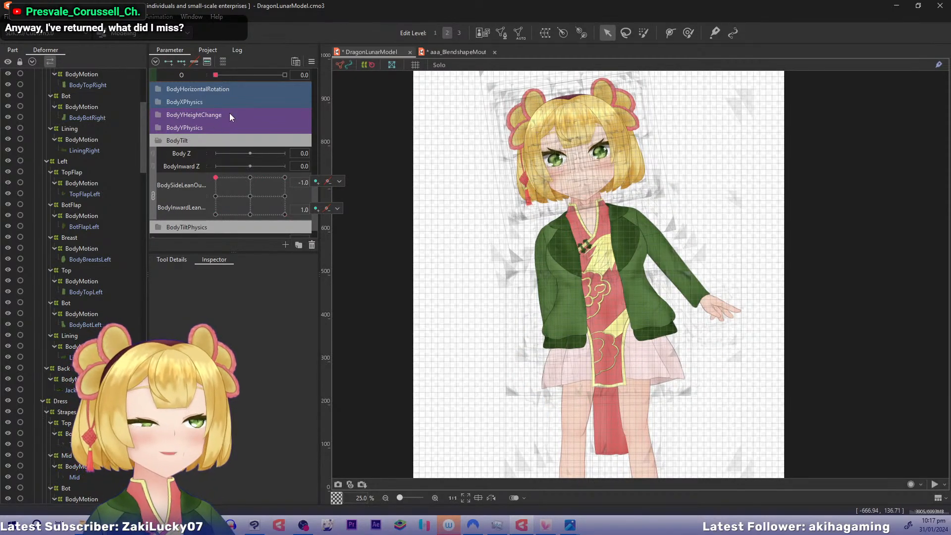
pyautogui.hotkey('ctrl', 'd')
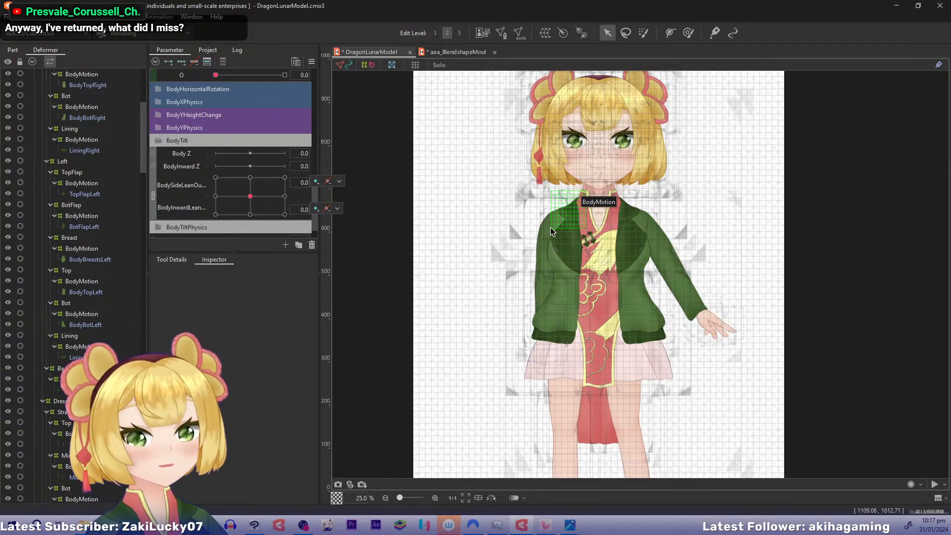
# Open the group editor of the model's physics settings and review the priority order of the physics groups
pyautogui.moveTo(546, 232); pyautogui.dragTo(521, 264)
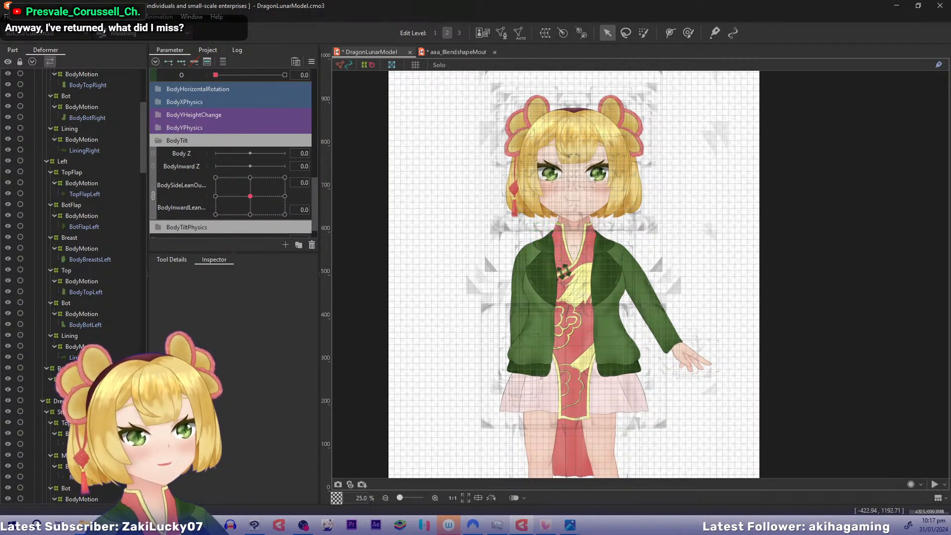
pyautogui.click(70, 18)
pyautogui.click(93, 222)
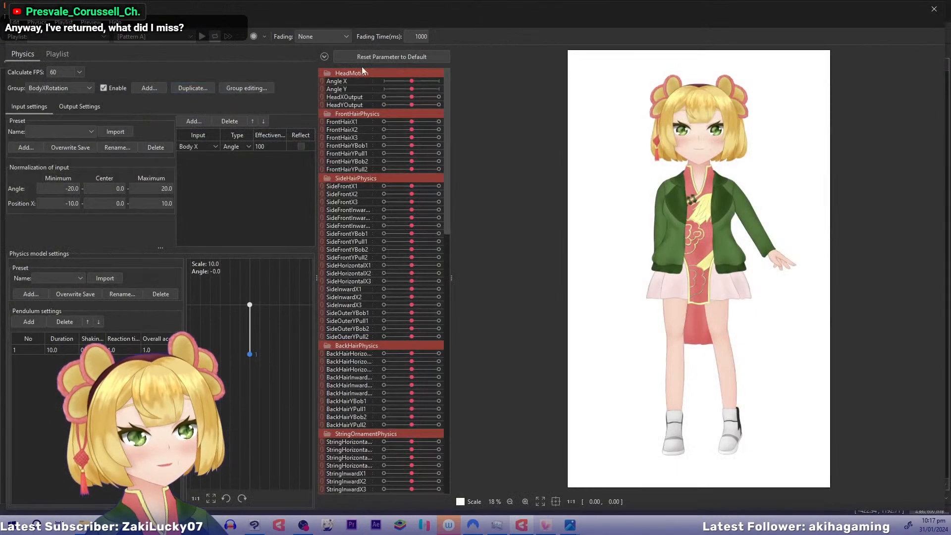
pyautogui.click(243, 88)
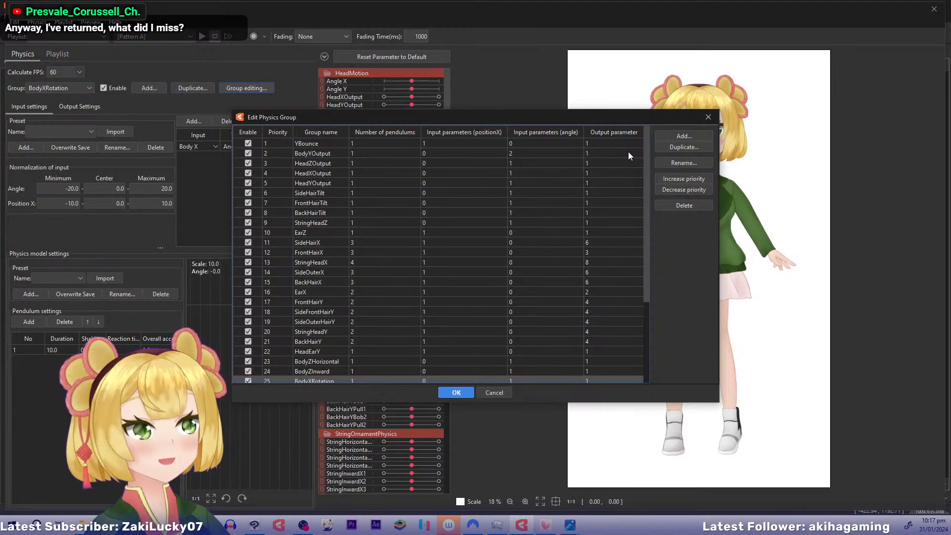
pyautogui.moveTo(647, 140); pyautogui.dragTo(648, 230)
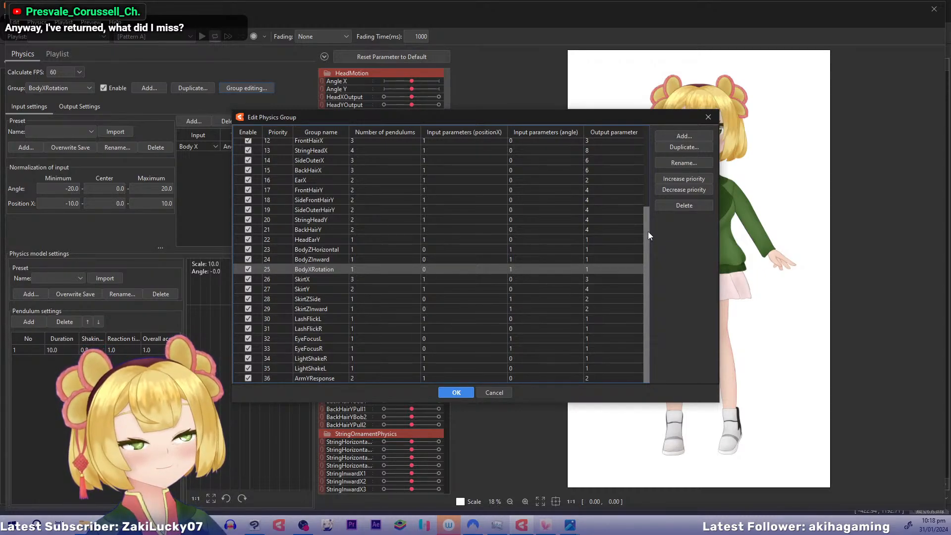
pyautogui.moveTo(648, 231); pyautogui.dragTo(652, 147)
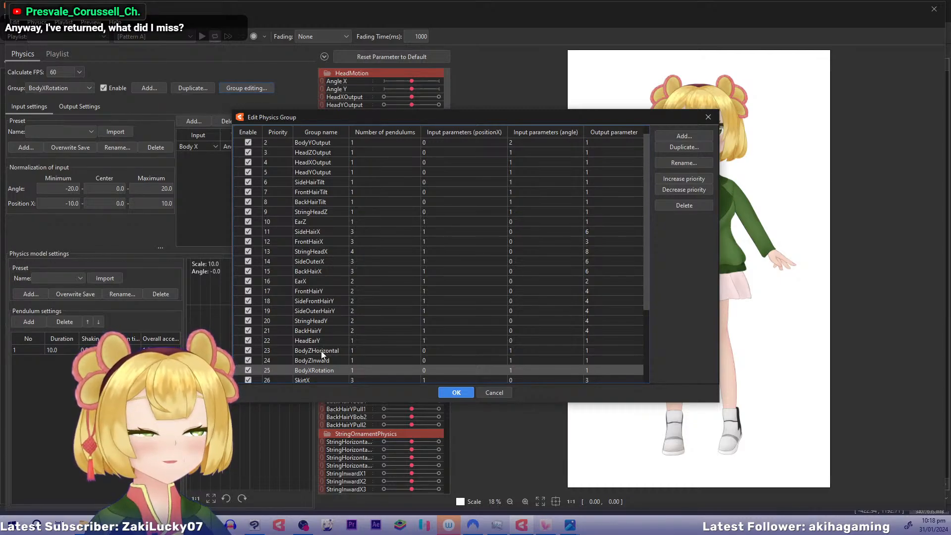
# Raise the BodyZHorizontal, BodyZInward and BodyXRotation physics groups to priorities 9 to 11, directly above StringHeadZ
pyautogui.keyDown('shift'); pyautogui.click(322, 353); pyautogui.keyUp('shift')
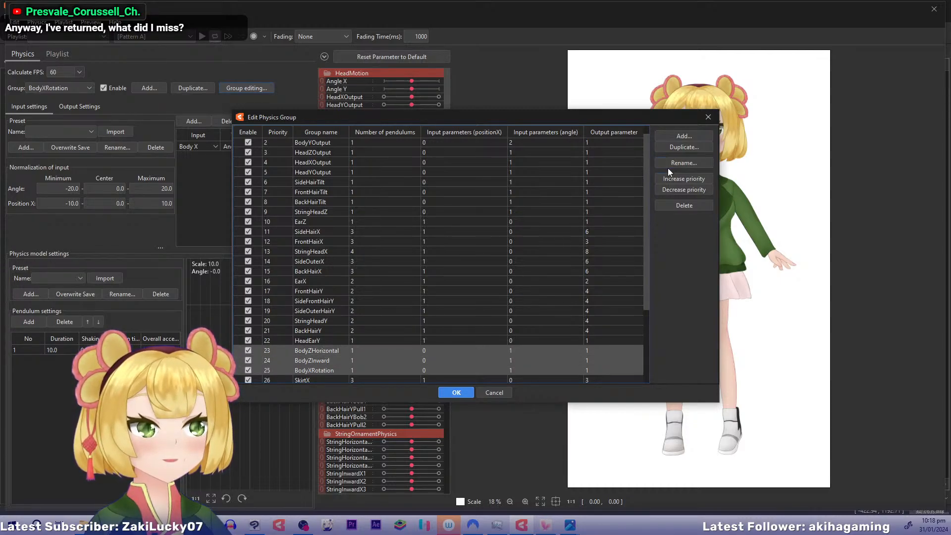
pyautogui.doubleClick(666, 180)
pyautogui.tripleClick(667, 181)
pyautogui.tripleClick(666, 180)
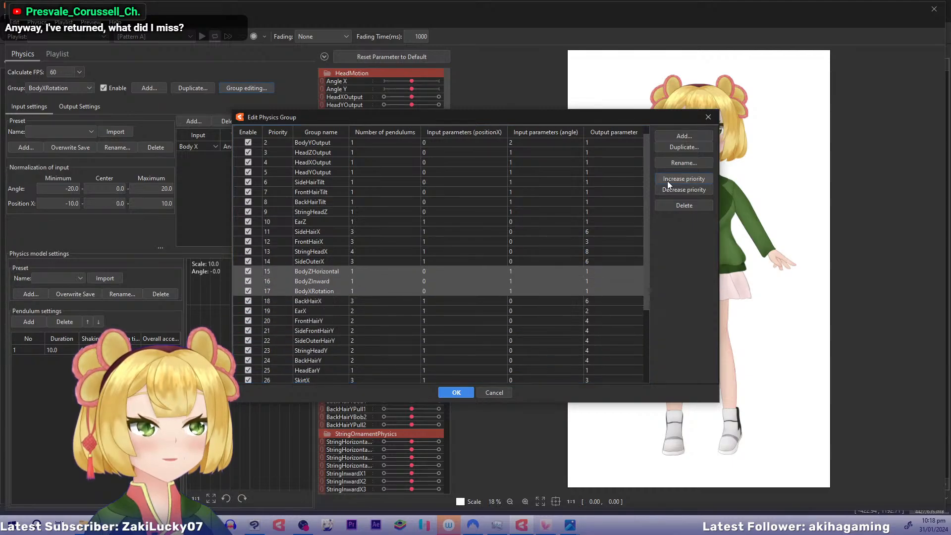
pyautogui.tripleClick(667, 180)
pyautogui.doubleClick(667, 181)
pyautogui.click(667, 180)
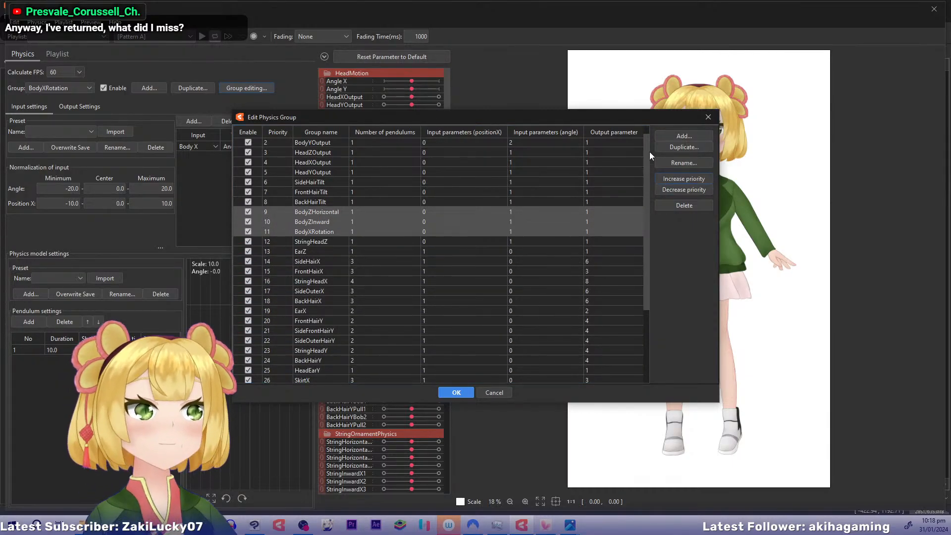
pyautogui.scroll(1, 648, 150)
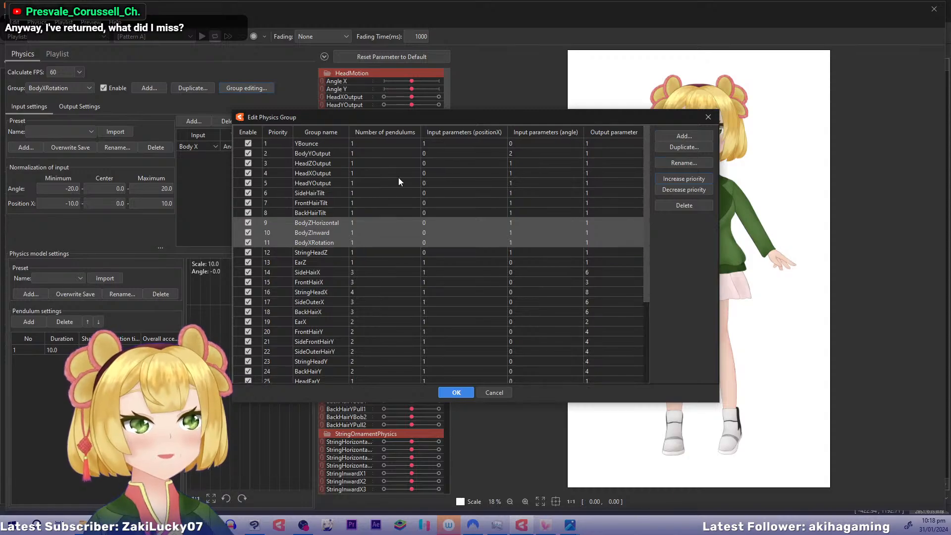
# Move SideHairTilt, FrontHairTilt and BackHairTilt to priorities 4 to 6, and BodyZInward and BodyXRotation to priorities 8 and 9
pyautogui.click(320, 232)
pyautogui.keyDown('ctrl'); pyautogui.click(322, 241); pyautogui.keyUp('ctrl')
pyautogui.keyDown('ctrl'); pyautogui.click(323, 210); pyautogui.keyUp('ctrl')
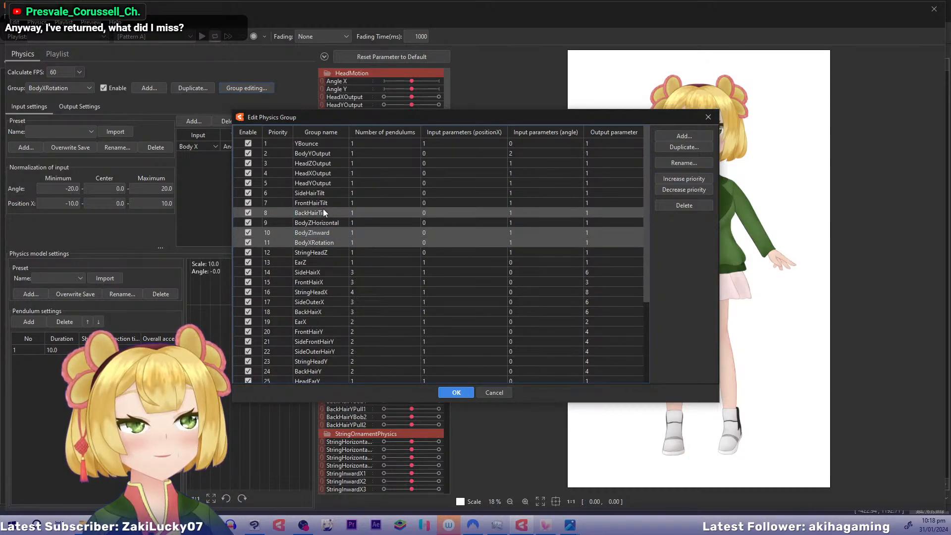
pyautogui.keyDown('ctrl'); pyautogui.click(326, 199); pyautogui.keyUp('ctrl')
pyautogui.keyDown('ctrl'); pyautogui.click(326, 195); pyautogui.keyUp('ctrl')
pyautogui.click(677, 177)
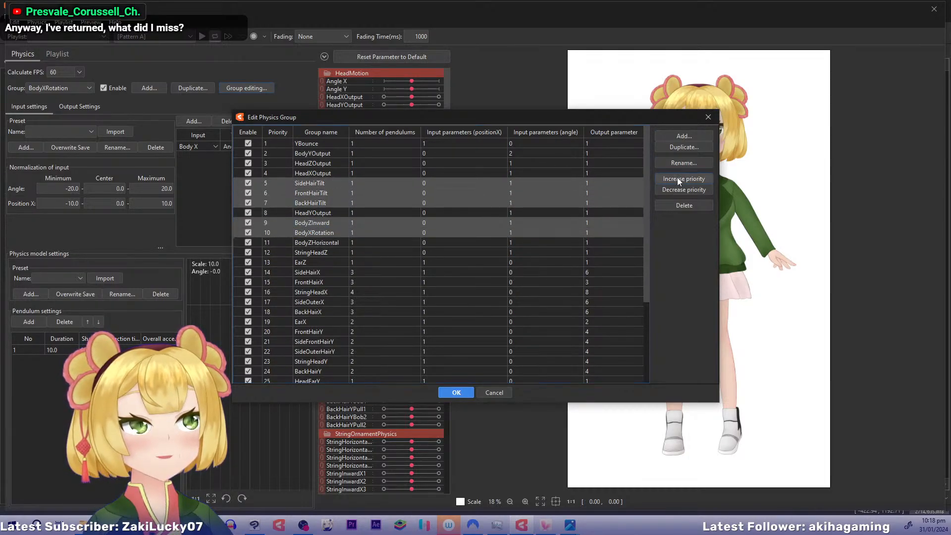
pyautogui.click(677, 178)
pyautogui.click(677, 177)
pyautogui.click(675, 178)
pyautogui.click(676, 178)
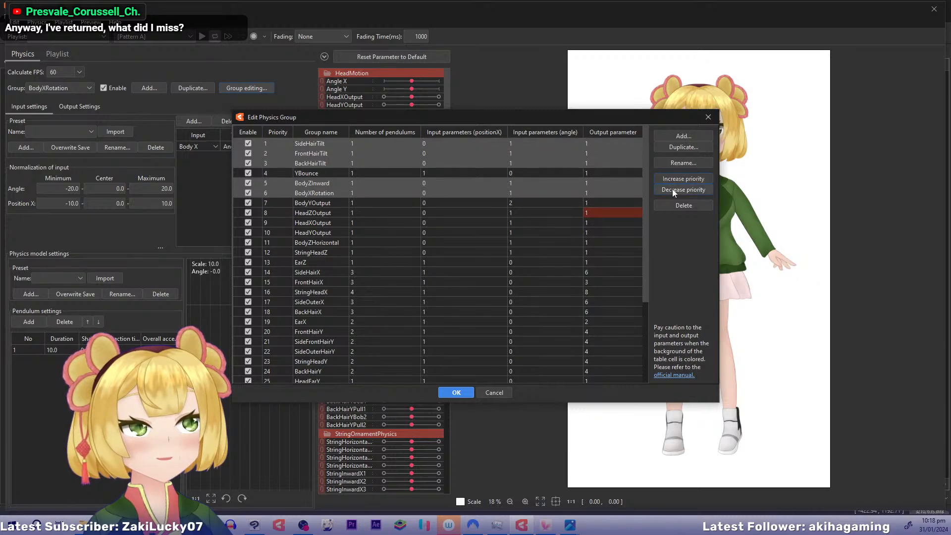
pyautogui.click(673, 190)
pyautogui.click(673, 190)
pyautogui.click(673, 190)
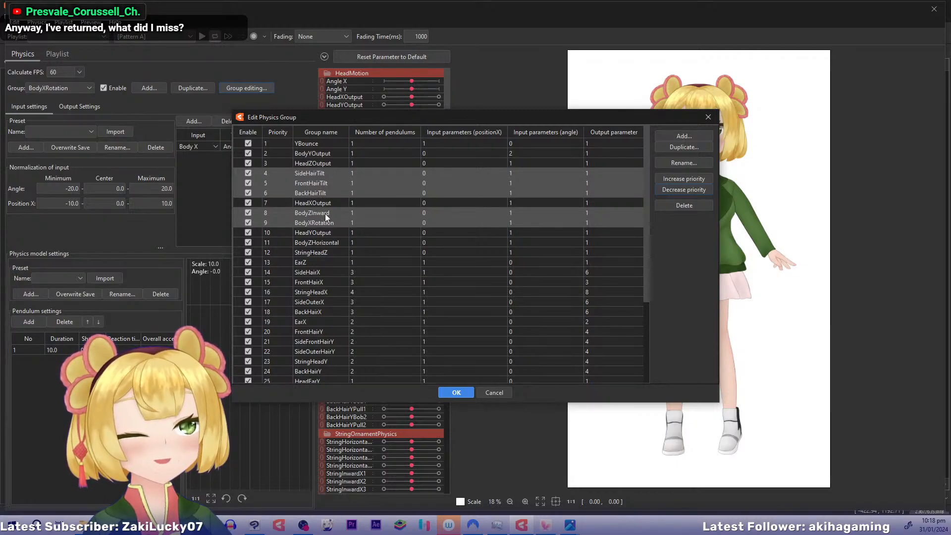
# Move only BodyZInward and BodyXRotation up to priorities 4 and 5, directly below HeadZOutput
pyautogui.click(325, 213)
pyautogui.keyDown('shift'); pyautogui.click(325, 221); pyautogui.keyUp('shift')
pyautogui.click(665, 174)
pyautogui.click(665, 174)
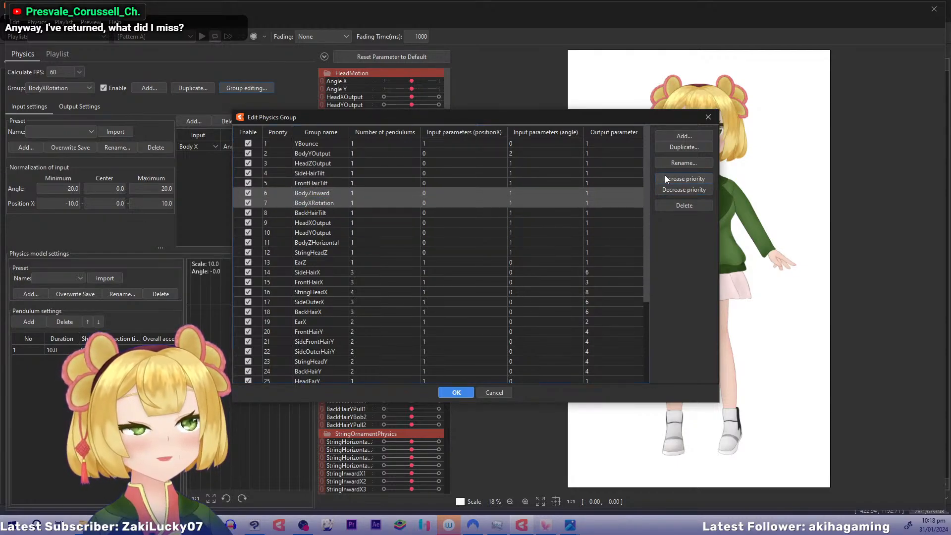
pyautogui.click(665, 174)
pyautogui.click(665, 174)
pyautogui.click(664, 175)
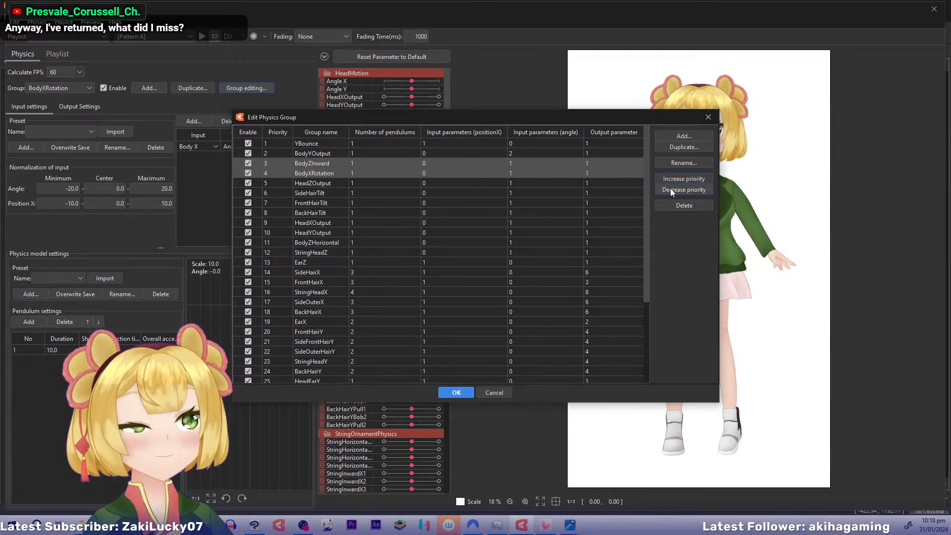
pyautogui.click(670, 189)
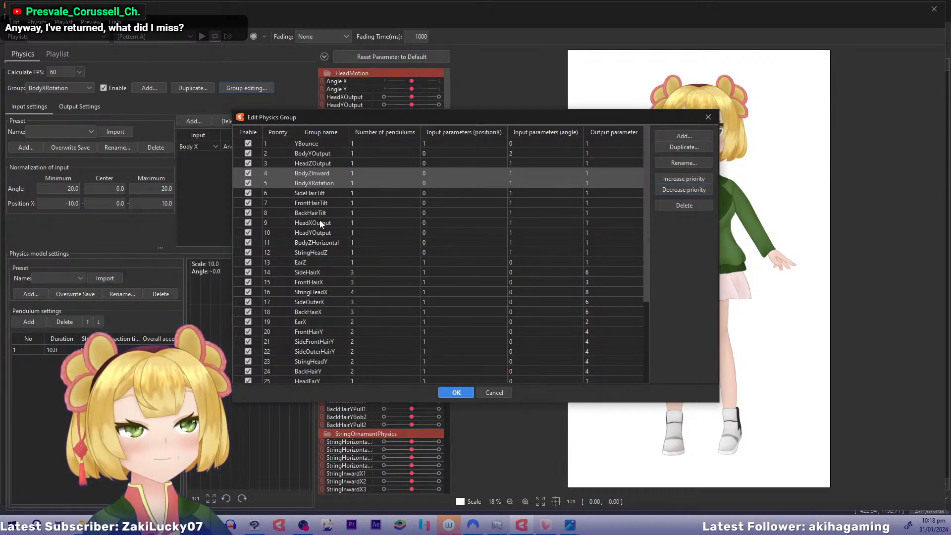
# Lower BodyXRotation on its own to priority 10, directly below HeadYOutput
pyautogui.click(323, 183)
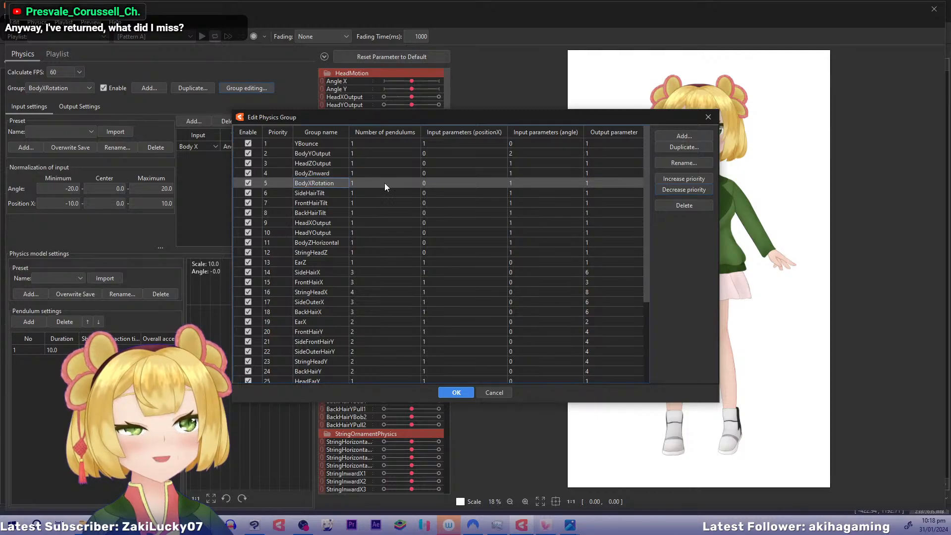
pyautogui.click(674, 191)
pyautogui.click(674, 192)
pyautogui.click(673, 192)
pyautogui.click(673, 192)
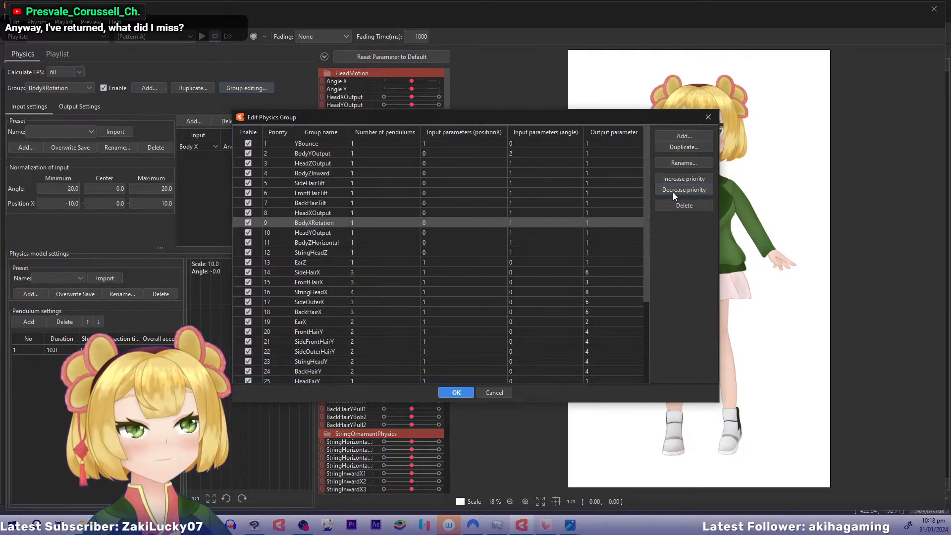
pyautogui.click(672, 193)
pyautogui.click(673, 192)
pyautogui.click(673, 179)
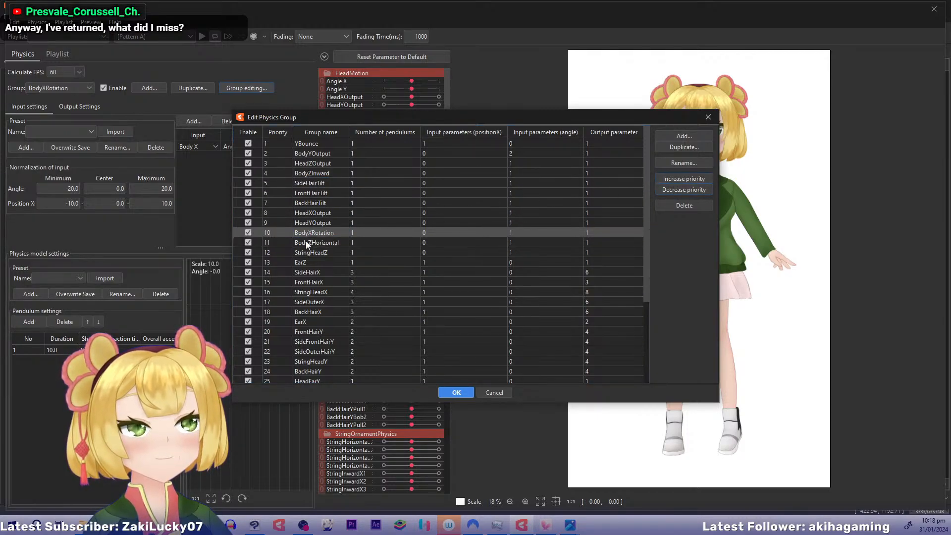
# Raise StringHeadZ and EarZ together to priorities 8 and 9, directly below BackHairTilt
pyautogui.click(311, 243)
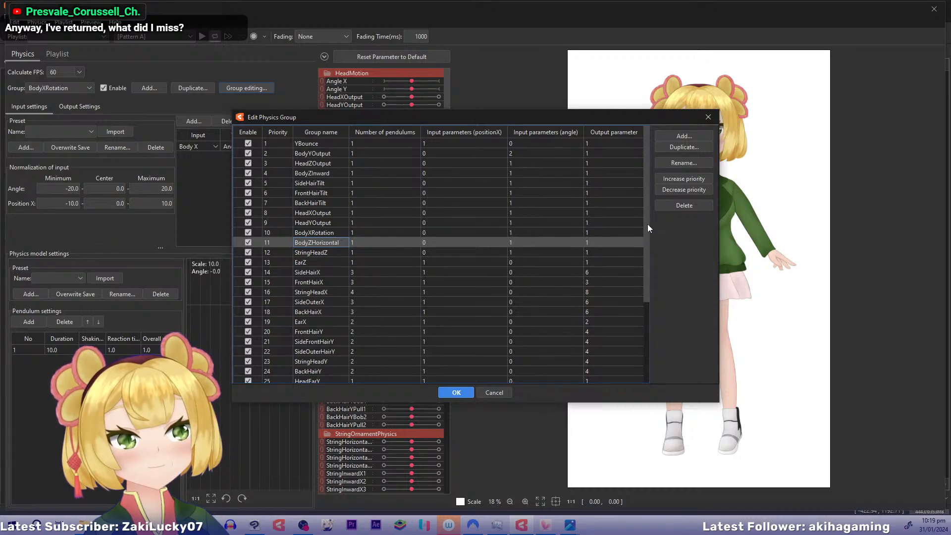
pyautogui.moveTo(647, 224); pyautogui.dragTo(664, 196)
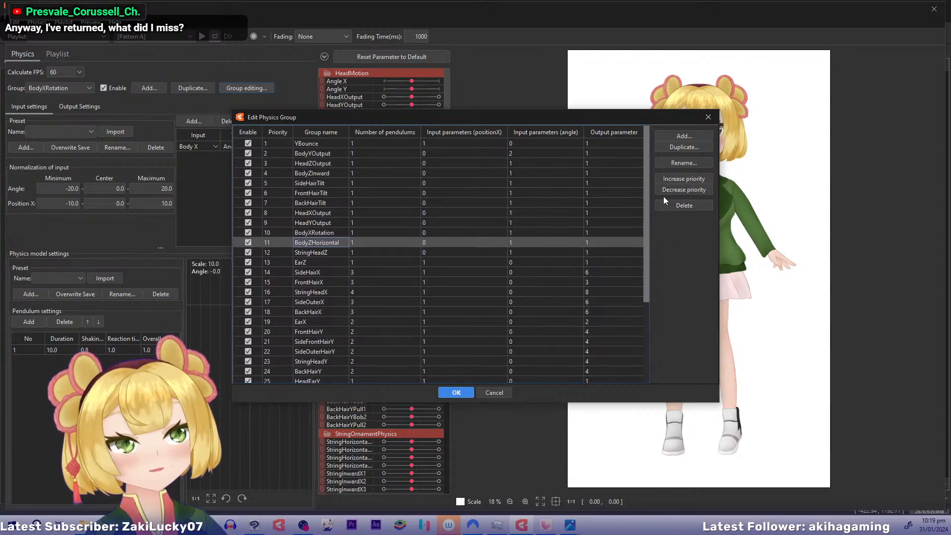
pyautogui.click(330, 253)
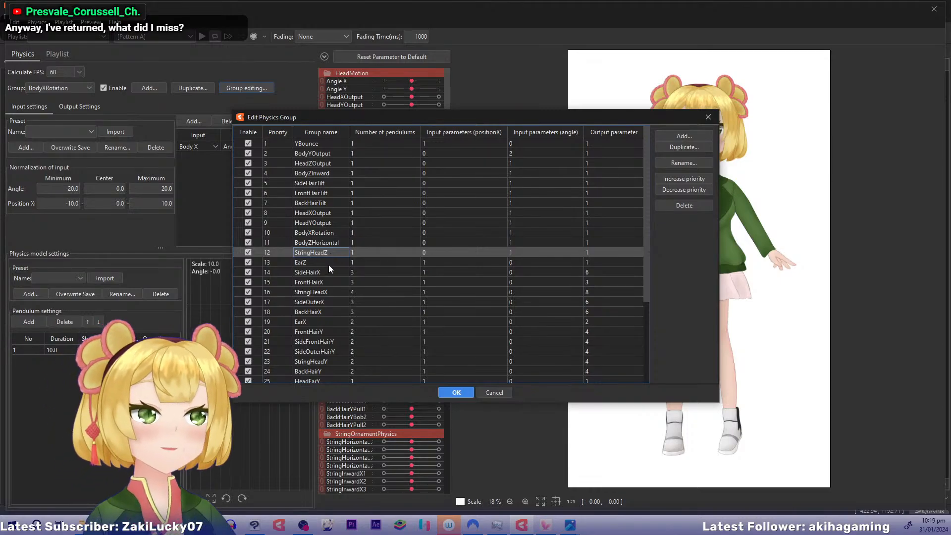
pyautogui.keyDown('shift'); pyautogui.click(328, 262); pyautogui.keyUp('shift')
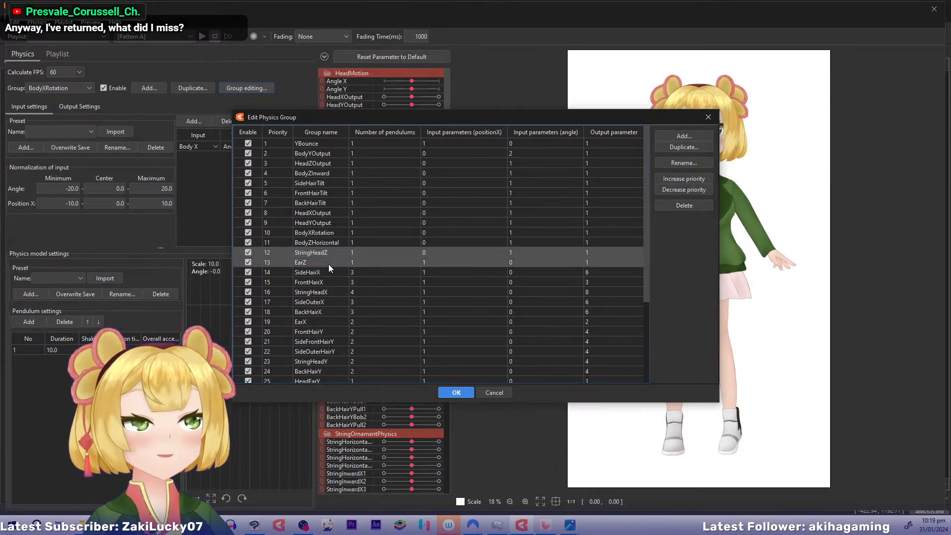
pyautogui.click(700, 179)
pyautogui.click(699, 179)
pyautogui.click(700, 179)
pyautogui.click(700, 179)
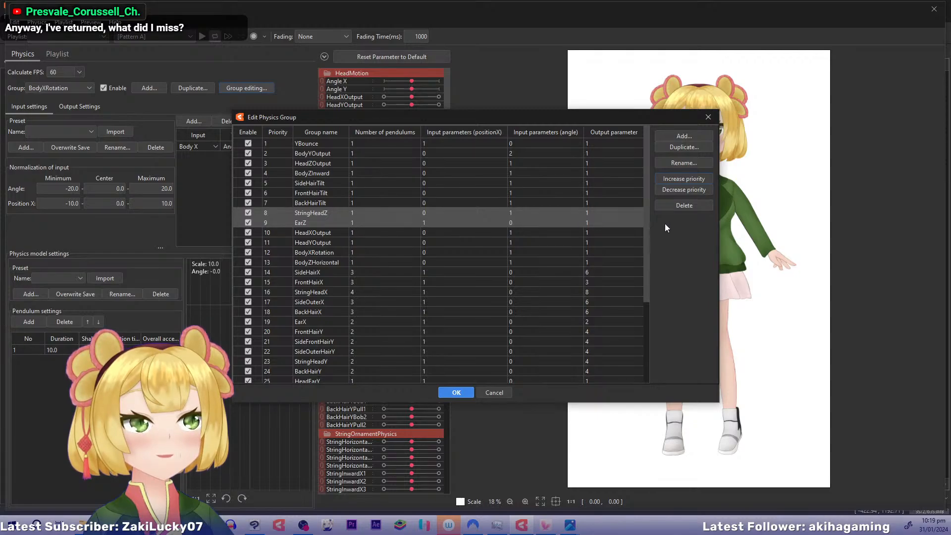
# Raise the SkirtZSide and SkirtZInward groups to priorities 26 and 27, directly above SkirtX
pyautogui.moveTo(647, 219); pyautogui.dragTo(651, 321)
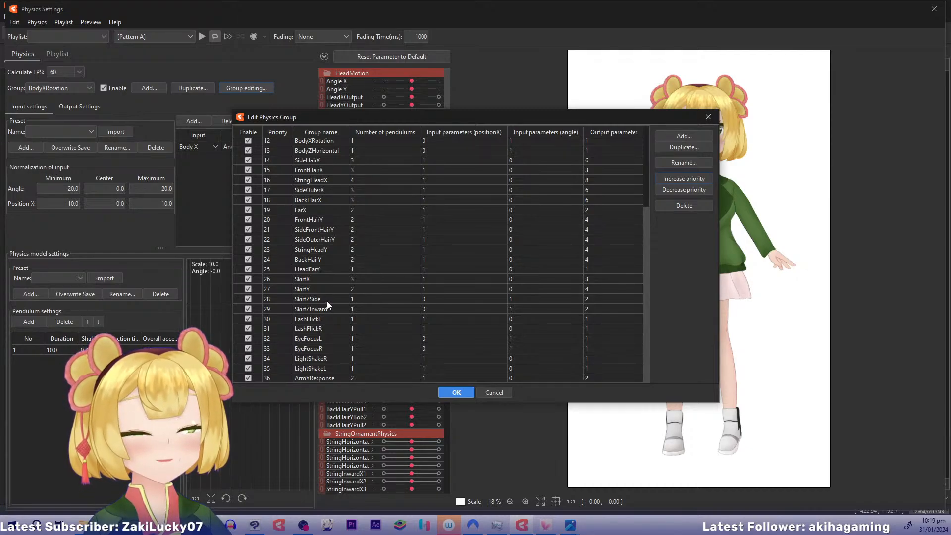
pyautogui.moveTo(328, 299); pyautogui.dragTo(331, 310)
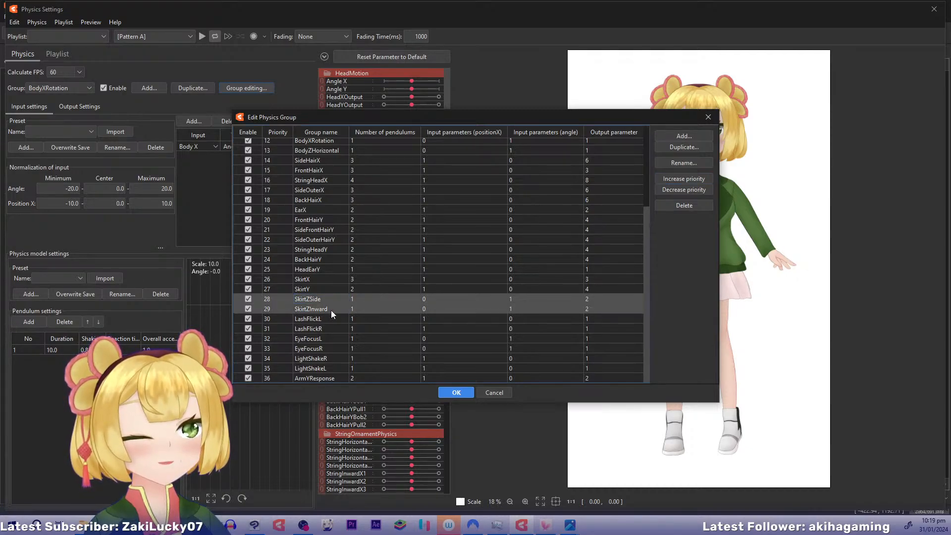
pyautogui.click(683, 177)
pyautogui.click(683, 178)
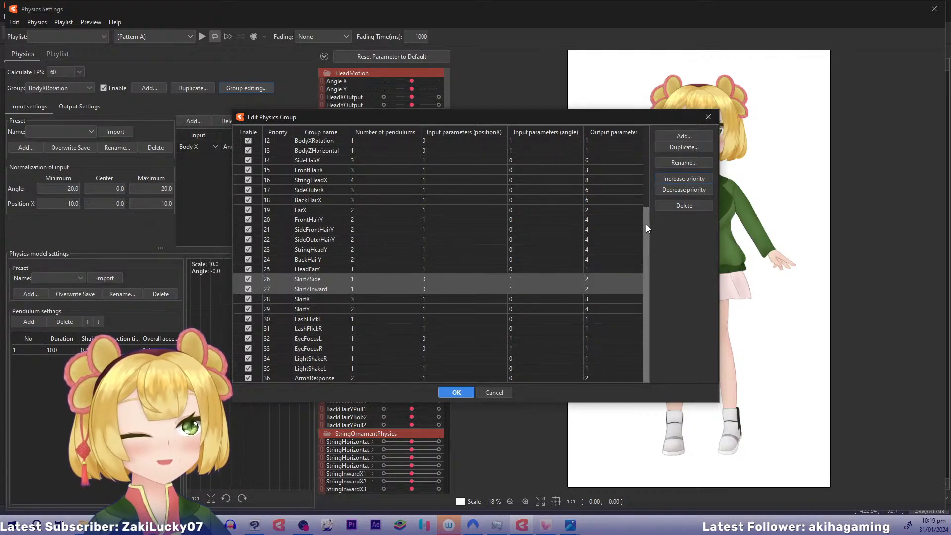
# Raise BodyZHorizontal to priority 4, between HeadZOutput and BodyZInward
pyautogui.moveTo(646, 225); pyautogui.dragTo(652, 133)
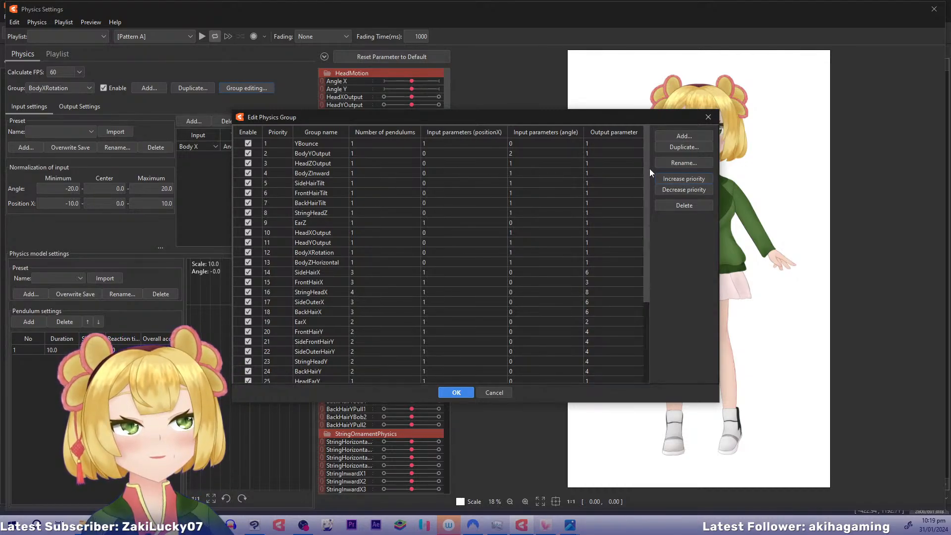
pyautogui.moveTo(648, 206); pyautogui.dragTo(656, 150)
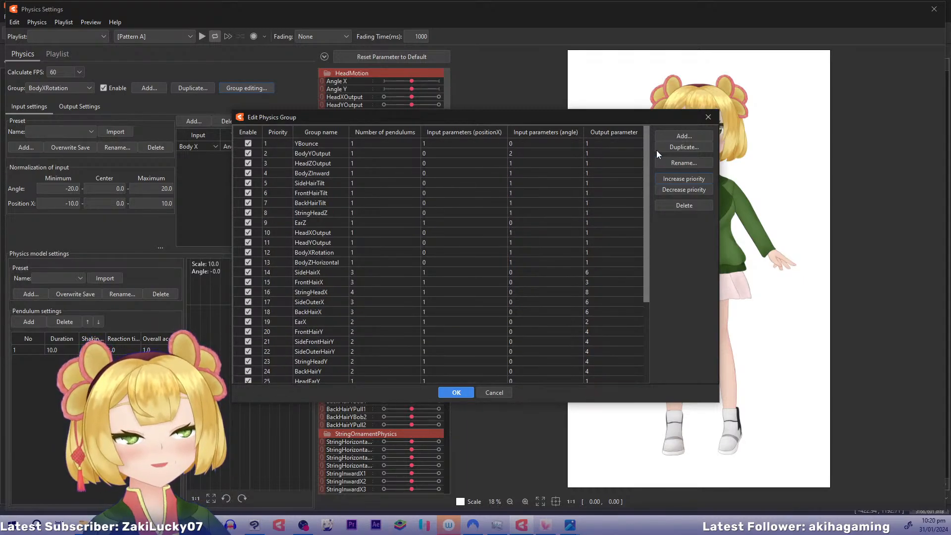
pyautogui.click(331, 261)
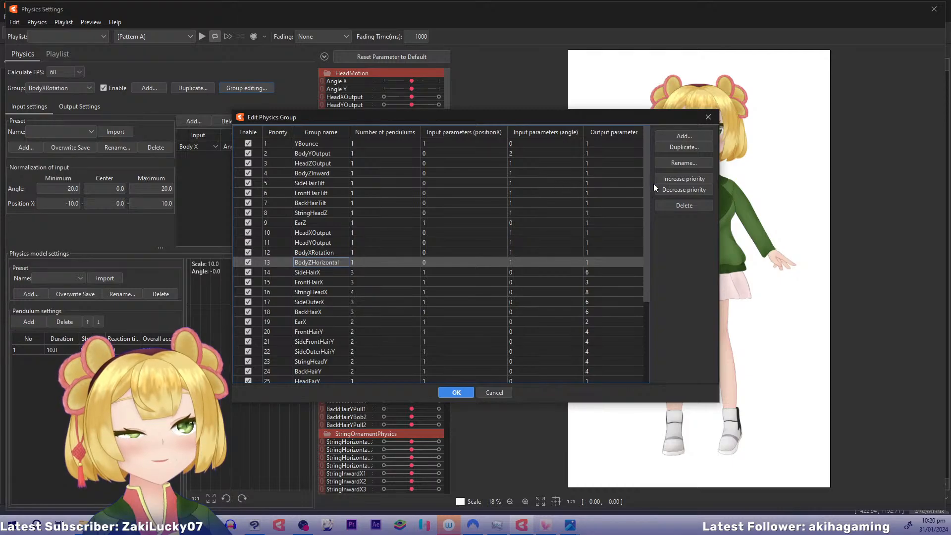
pyautogui.click(683, 180)
pyautogui.doubleClick(682, 180)
pyautogui.tripleClick(681, 179)
pyautogui.tripleClick(681, 180)
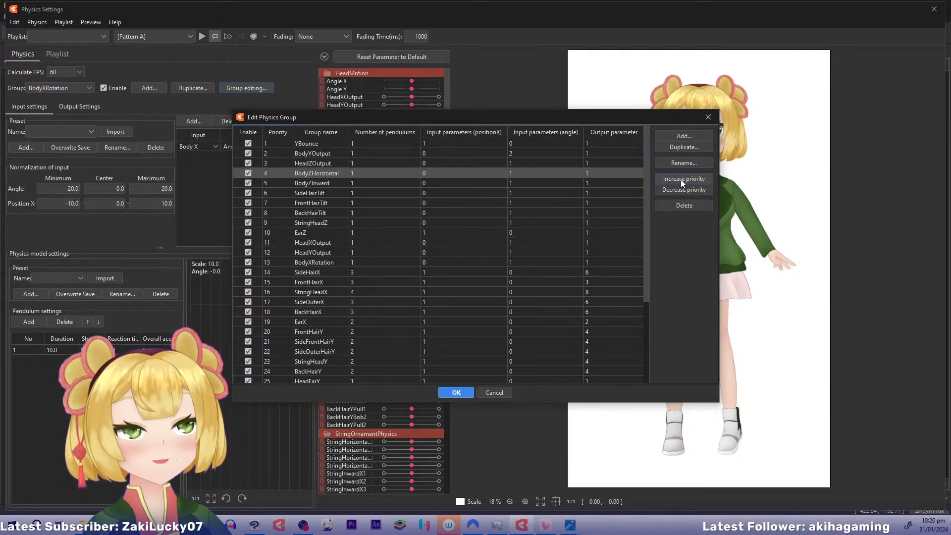
pyautogui.click(680, 179)
pyautogui.click(676, 187)
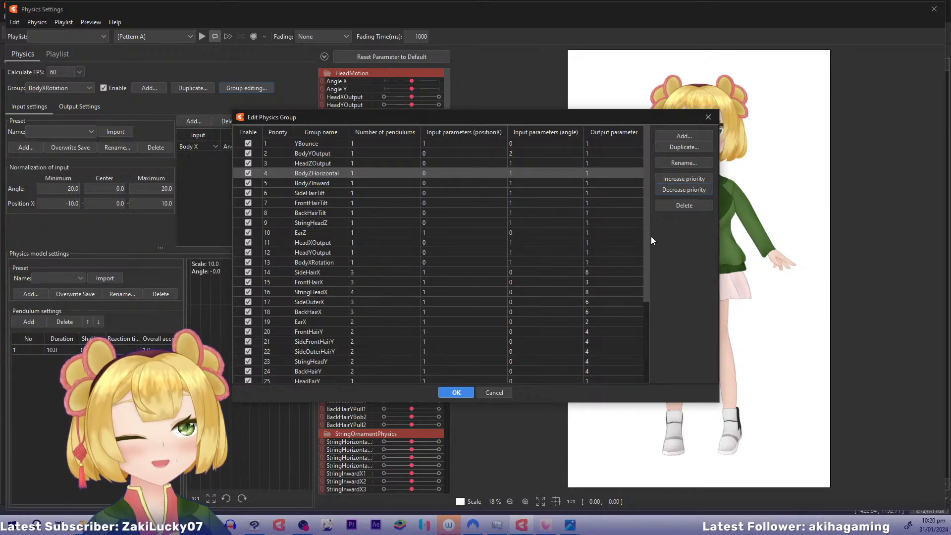
# Raise SkirtZSide and SkirtZInward together to priorities 6 and 7, directly below BodyZInward, and apply the new group order
pyautogui.moveTo(647, 249); pyautogui.dragTo(651, 320)
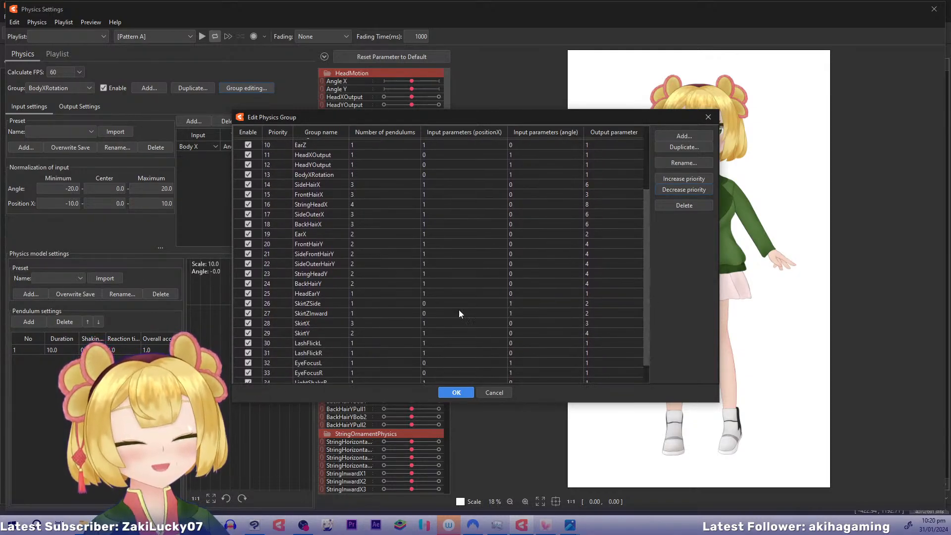
pyautogui.moveTo(335, 306); pyautogui.dragTo(335, 313)
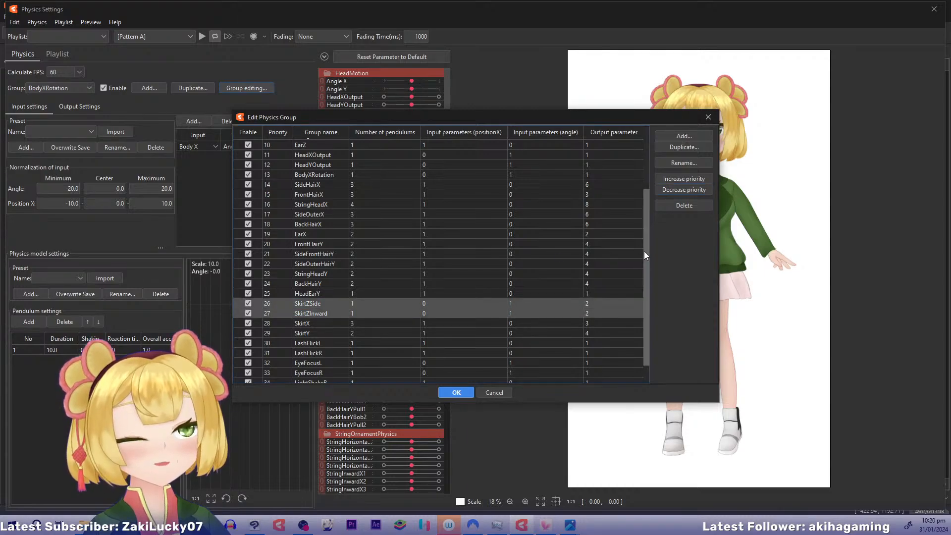
pyautogui.moveTo(645, 251); pyautogui.dragTo(647, 272)
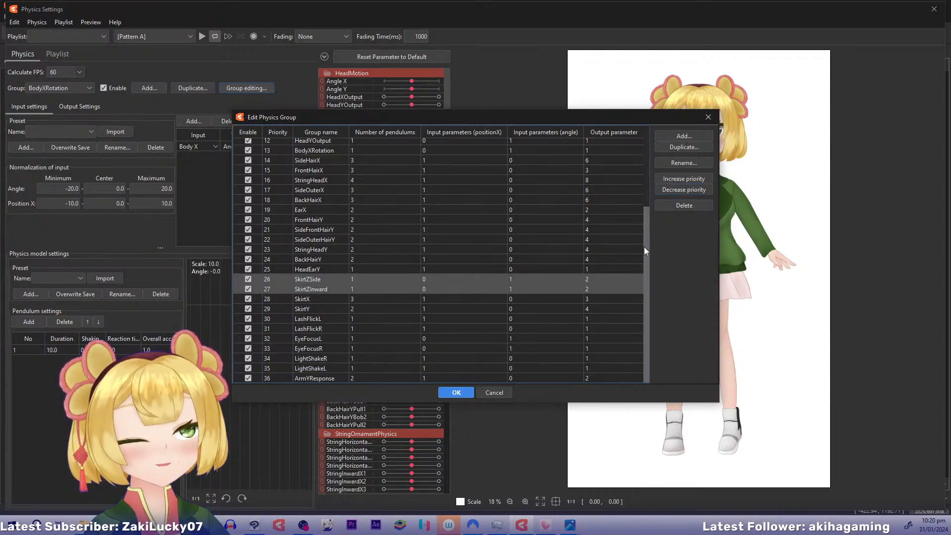
pyautogui.scroll(2, 644, 247)
pyautogui.click(672, 174)
pyautogui.click(673, 174)
pyautogui.doubleClick(672, 176)
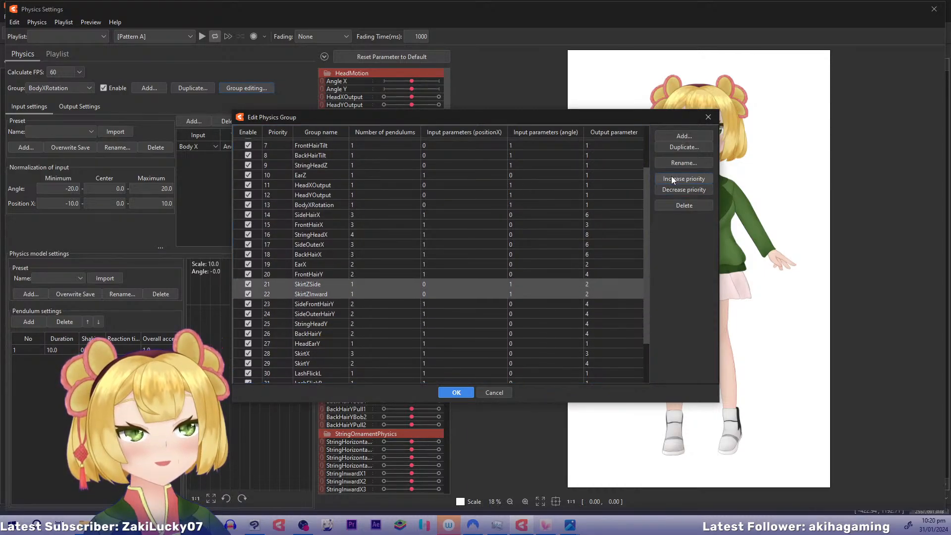
pyautogui.doubleClick(671, 177)
pyautogui.click(671, 177)
pyautogui.doubleClick(670, 177)
pyautogui.click(670, 177)
pyautogui.doubleClick(670, 177)
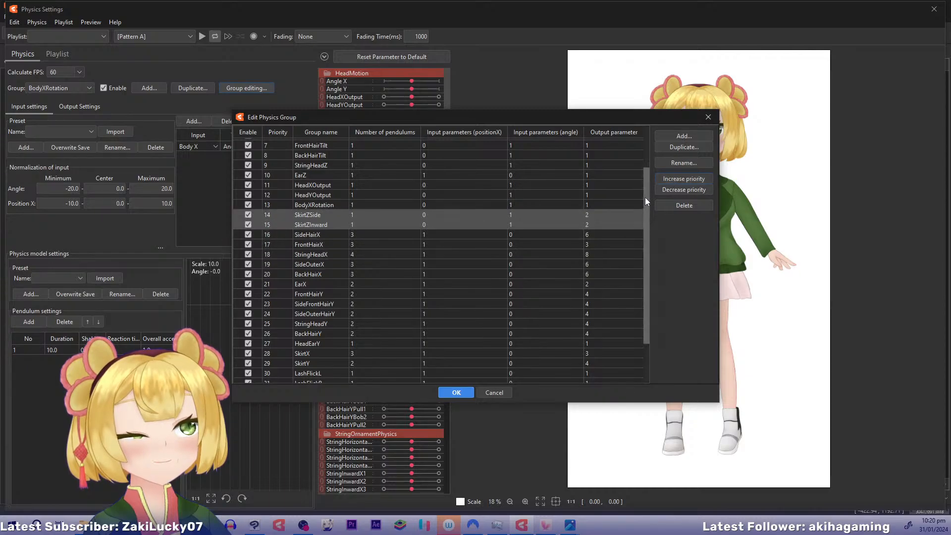
pyautogui.scroll(2, 645, 197)
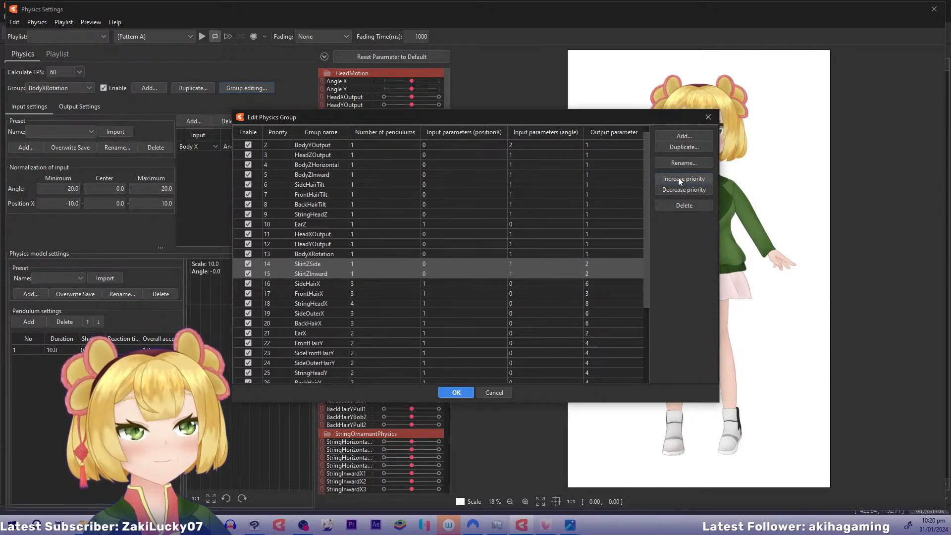
pyautogui.doubleClick(679, 179)
pyautogui.click(678, 178)
pyautogui.click(678, 178)
pyautogui.doubleClick(679, 179)
pyautogui.click(678, 178)
pyautogui.click(679, 178)
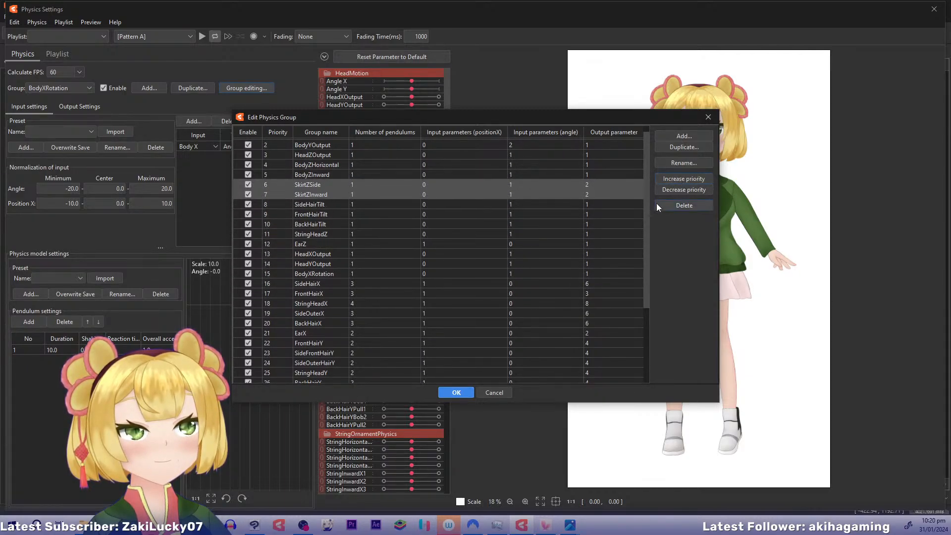
pyautogui.moveTo(648, 193); pyautogui.dragTo(643, 313)
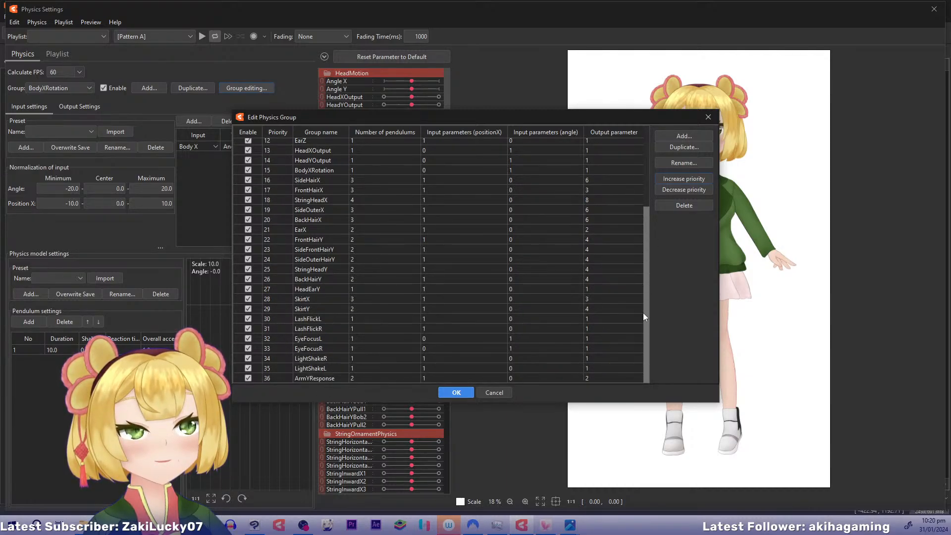
pyautogui.click(456, 393)
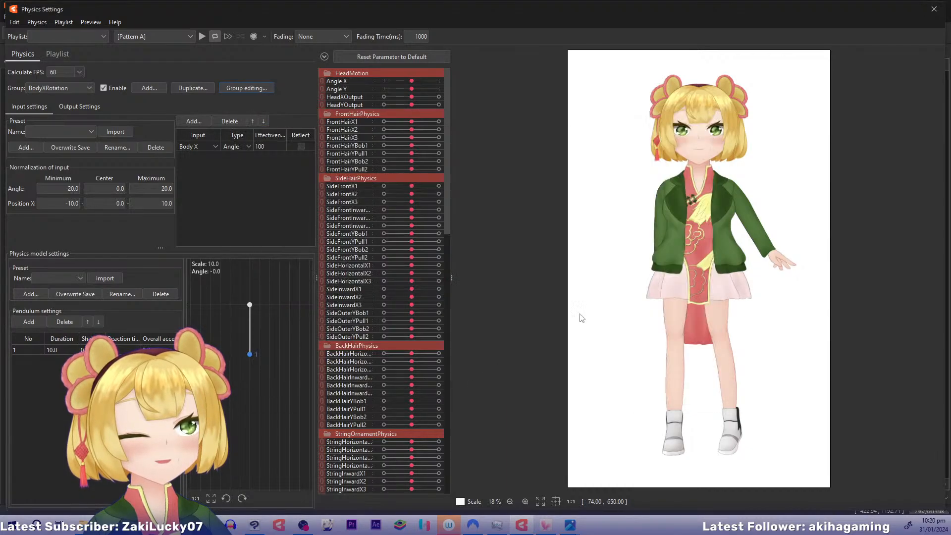
# Adjust the first pendulum's shaking influence in the FrontHairY group and test the hair's vertical motion on the model
pyautogui.moveTo(670, 232); pyautogui.dragTo(666, 251)
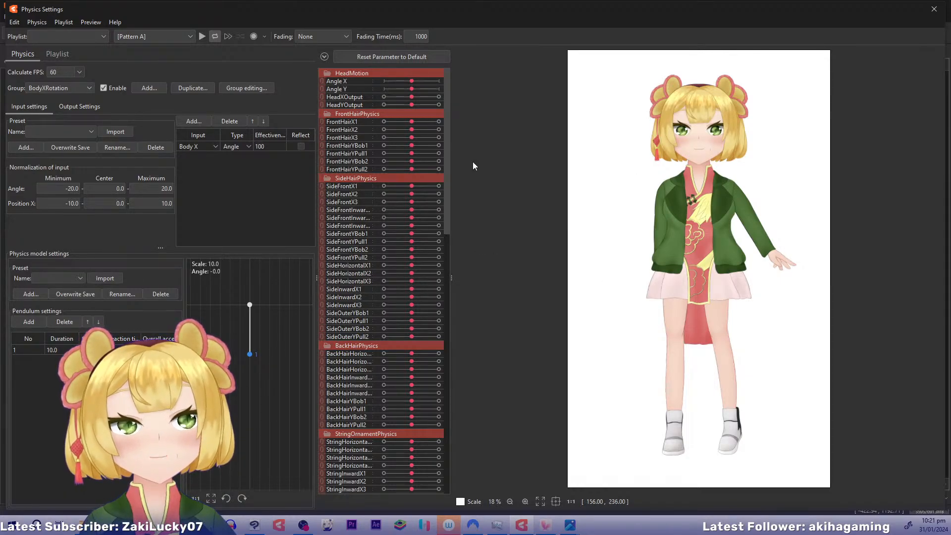
pyautogui.moveTo(781, 226); pyautogui.dragTo(715, 174)
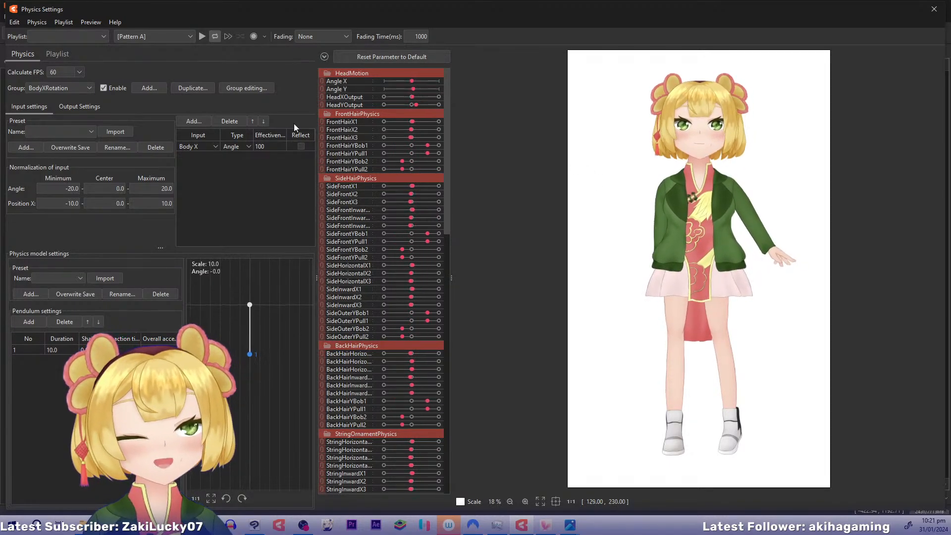
pyautogui.click(84, 88)
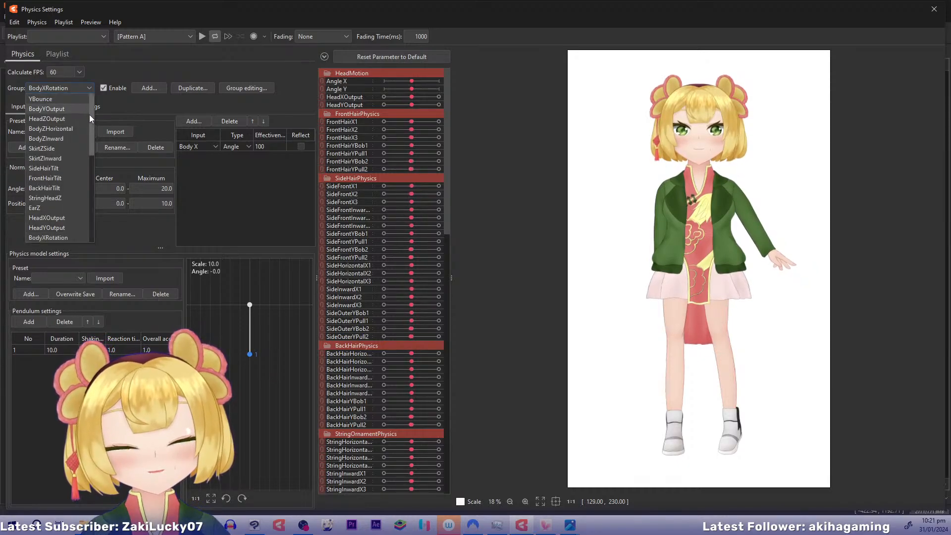
pyautogui.moveTo(90, 116); pyautogui.dragTo(93, 168)
pyautogui.click(80, 171)
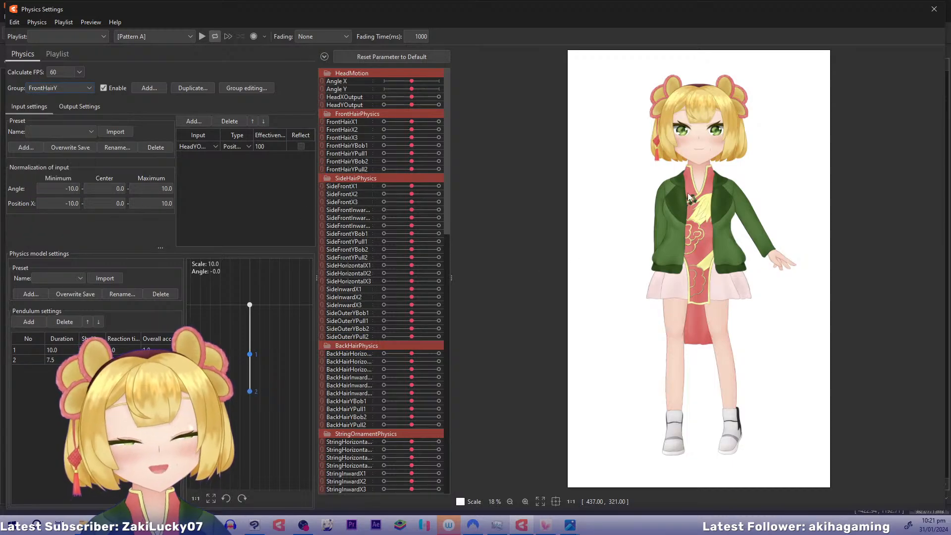
pyautogui.moveTo(688, 196); pyautogui.dragTo(710, 317)
pyautogui.moveTo(101, 350); pyautogui.dragTo(91, 350)
pyautogui.moveTo(639, 238); pyautogui.dragTo(703, 158)
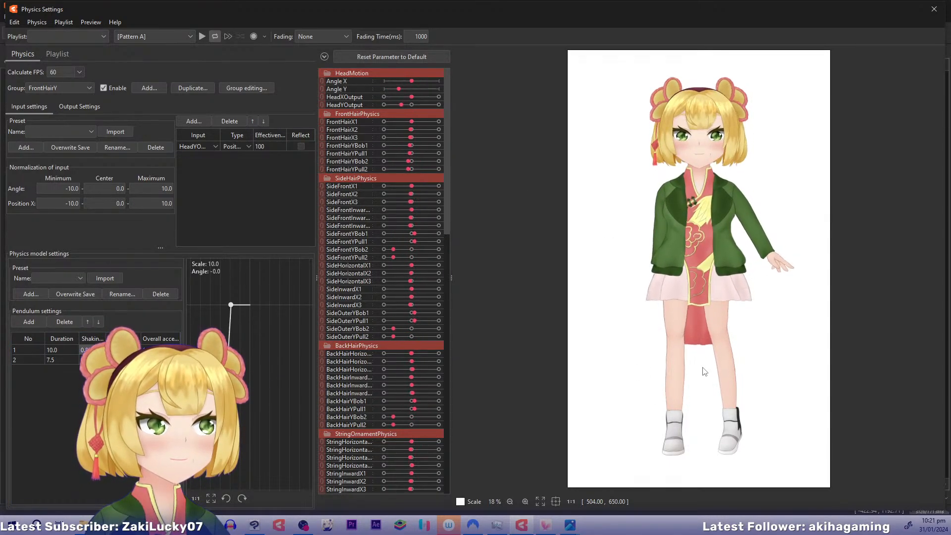
# Adjust the first pendulum's shaking influence in the SideFrontHairY and SideOuterHairY groups
pyautogui.click(78, 85)
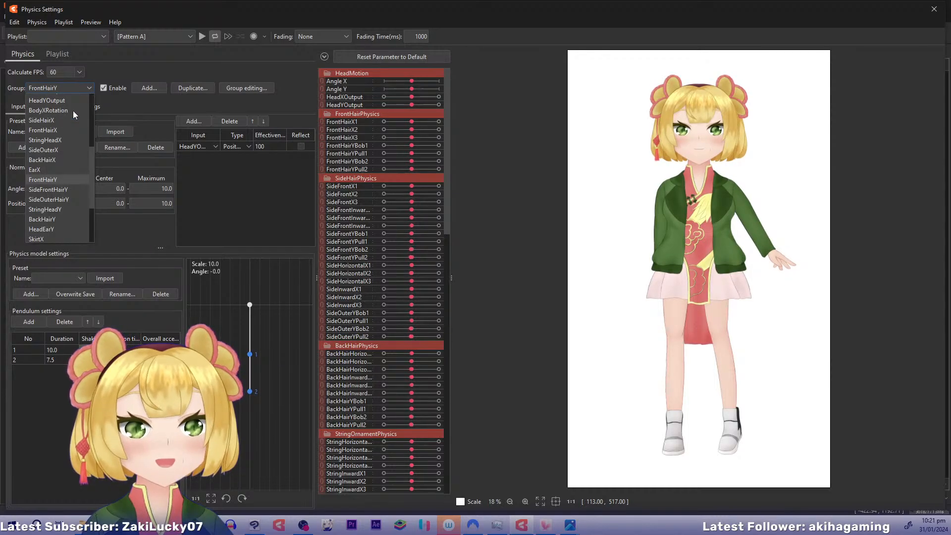
pyautogui.click(64, 192)
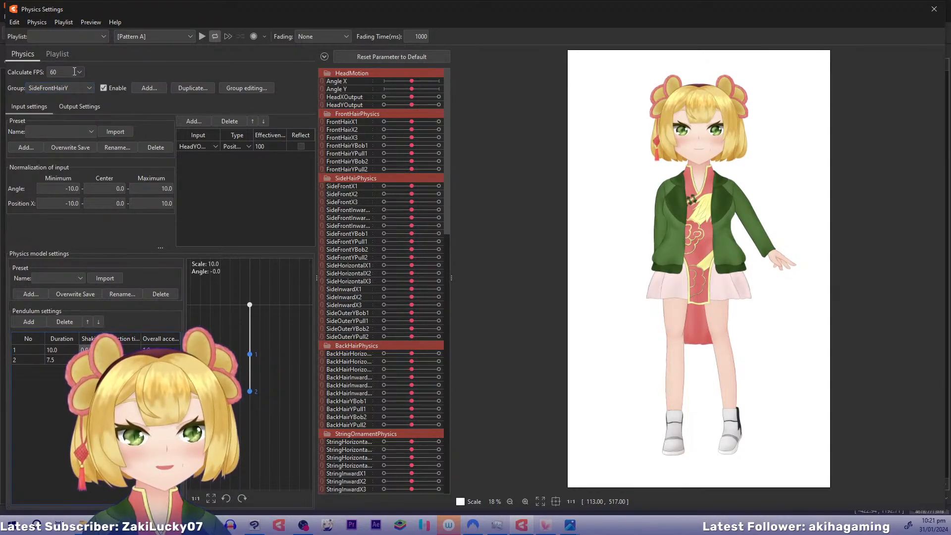
pyautogui.click(74, 88)
pyautogui.click(70, 202)
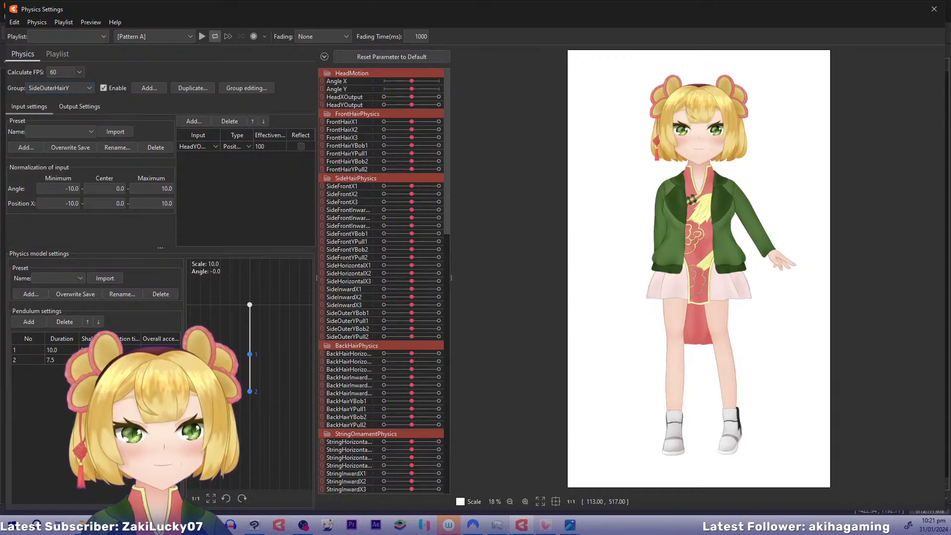
# Test the StringHeadY and StringHeadX groups by moving the model's head around, and close the physics settings
pyautogui.click(86, 86)
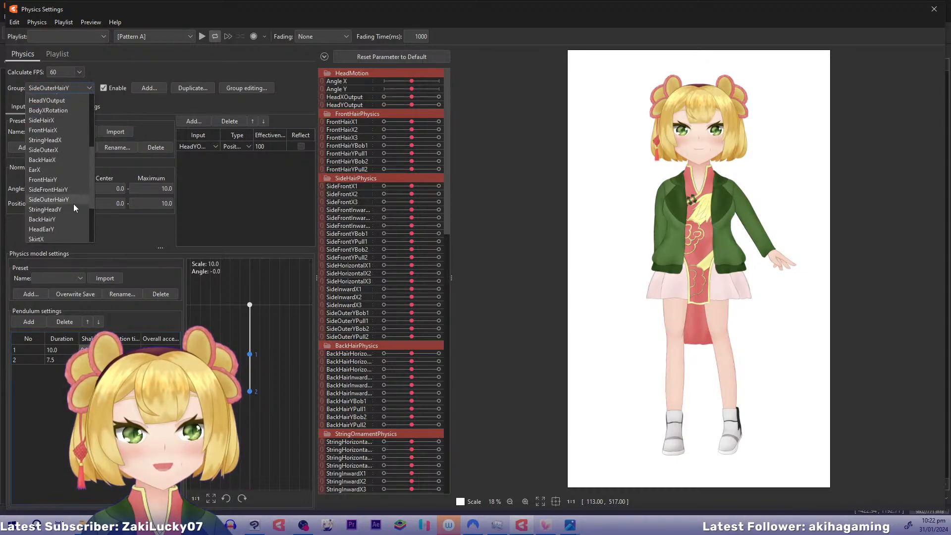
pyautogui.click(70, 208)
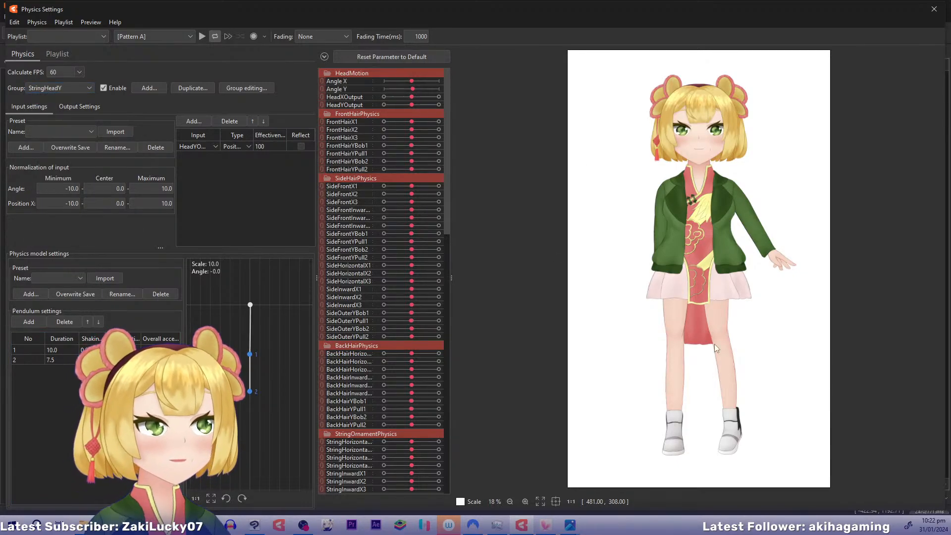
pyautogui.moveTo(714, 343); pyautogui.dragTo(617, 230)
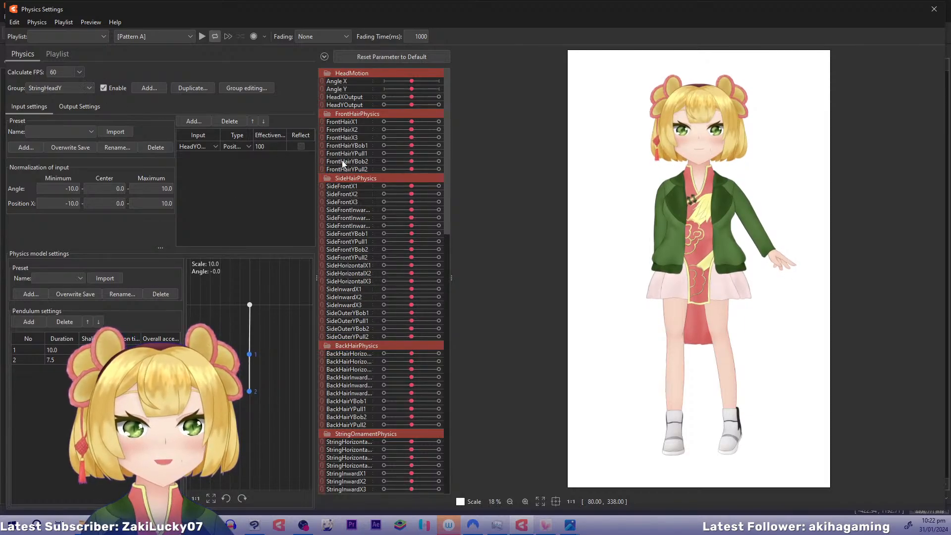
pyautogui.moveTo(743, 210); pyautogui.dragTo(733, 126)
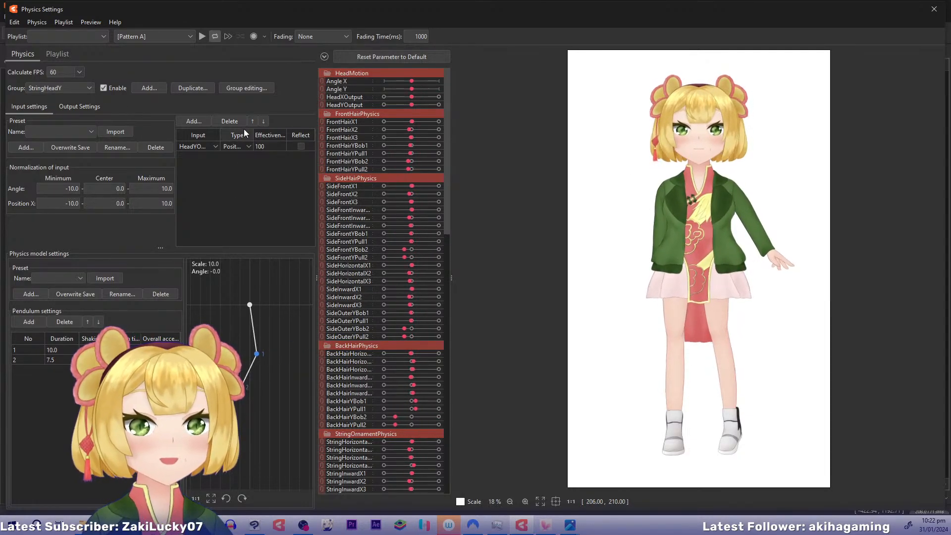
pyautogui.click(88, 87)
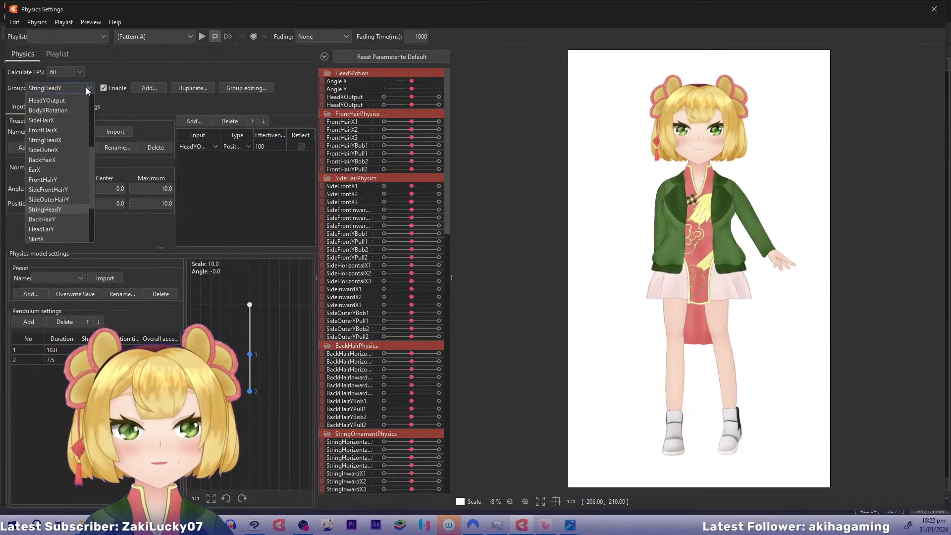
pyautogui.click(43, 141)
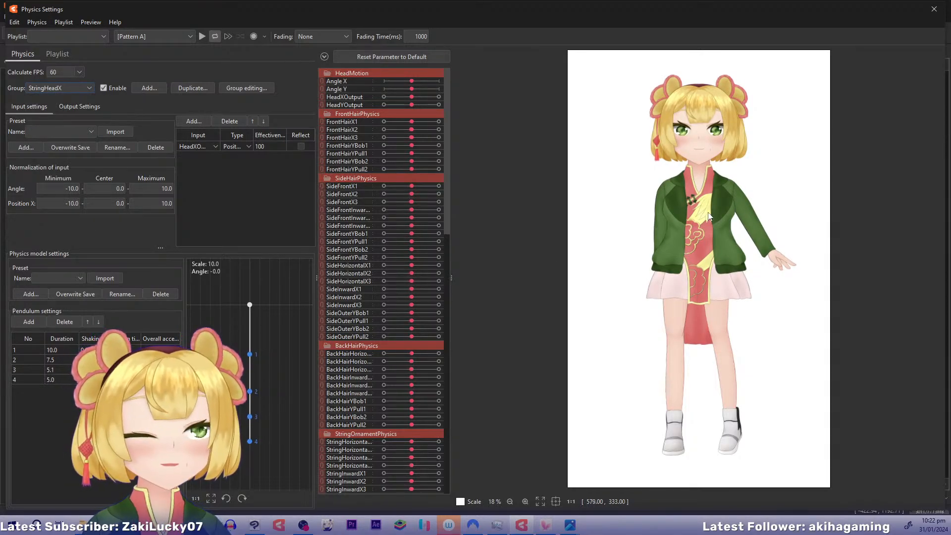
pyautogui.moveTo(710, 214); pyautogui.dragTo(877, 233)
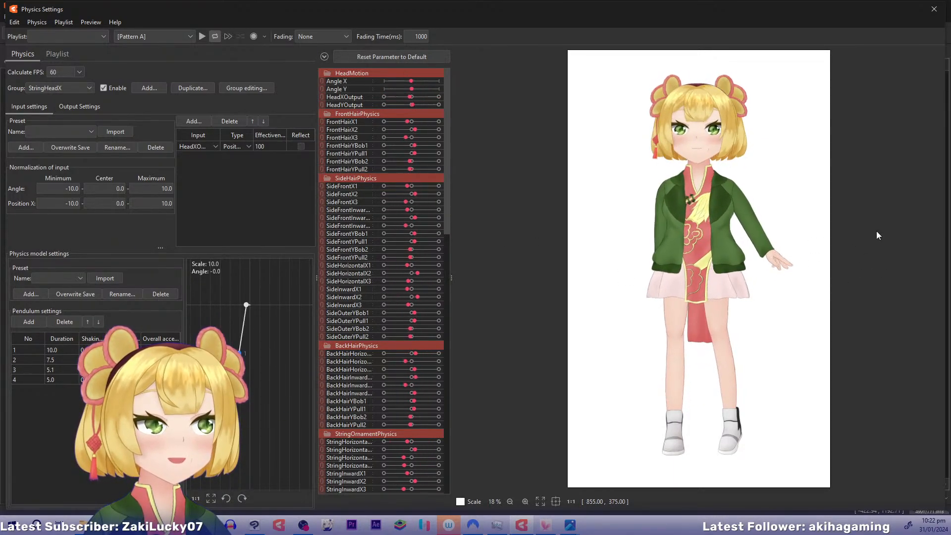
pyautogui.click(934, 9)
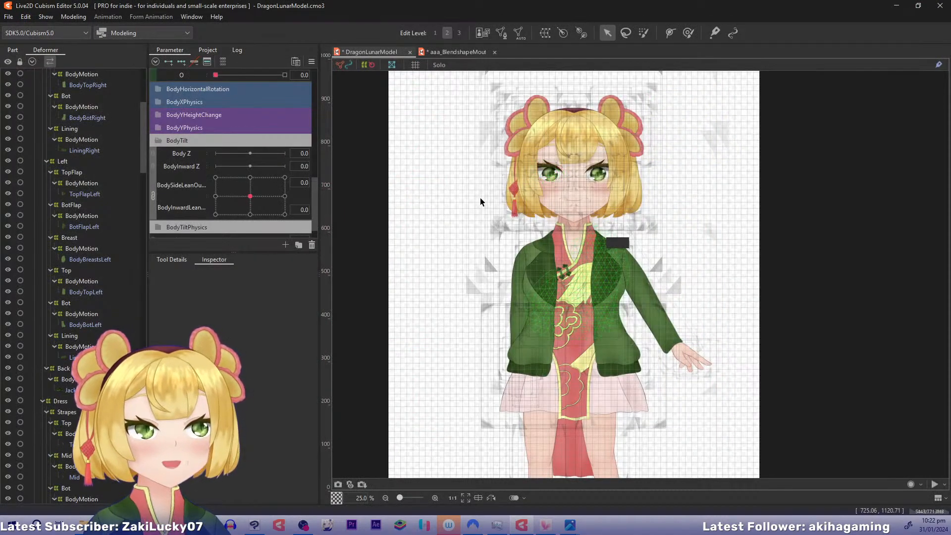
# Select the HeadMotion warp deformer that directly contains the StringOrnamentCore mesh of the hair ornament
pyautogui.rightClick(516, 187)
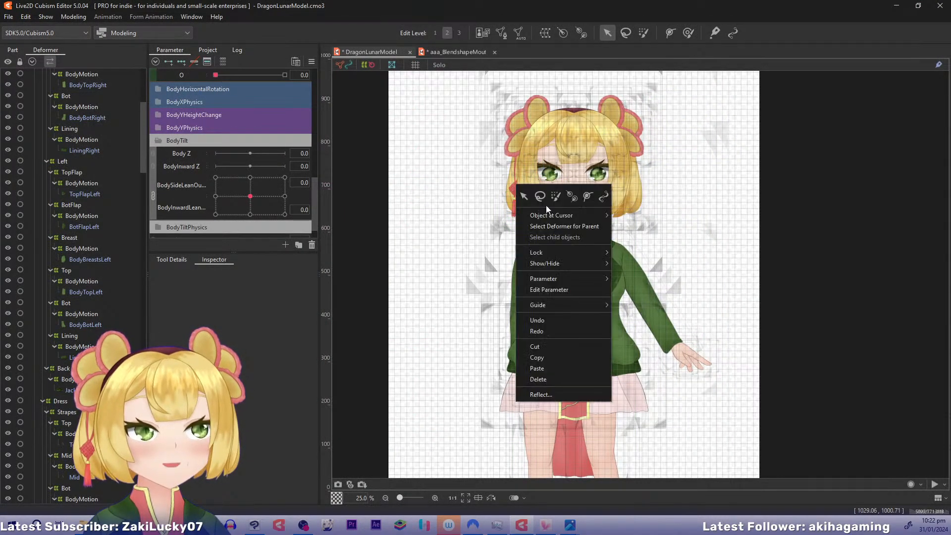
pyautogui.moveTo(549, 212)
pyautogui.click(676, 214)
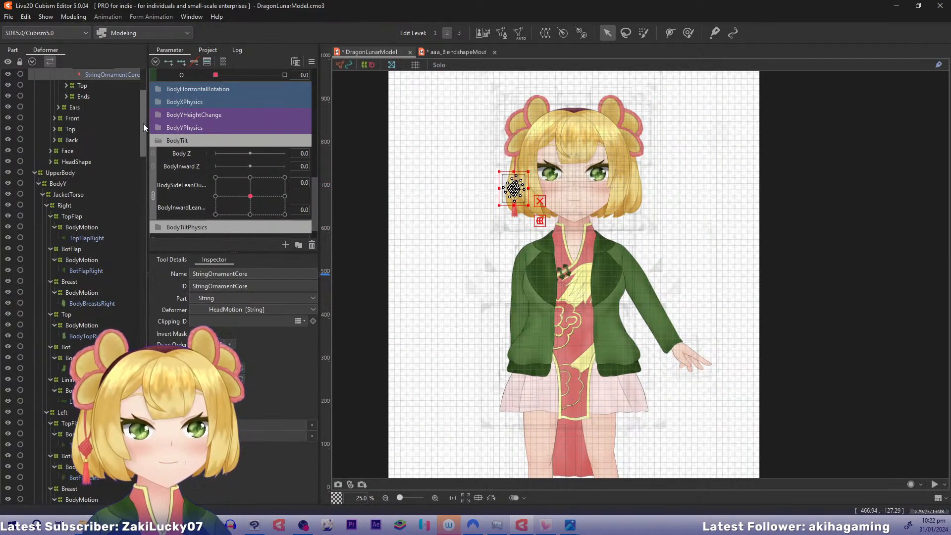
pyautogui.moveTo(143, 123); pyautogui.dragTo(153, 95)
pyautogui.click(92, 203)
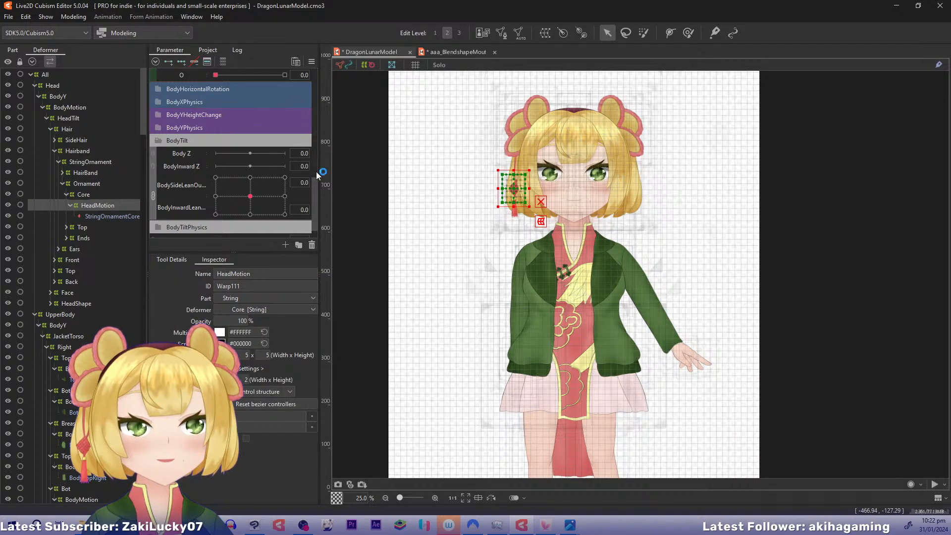
# Collapse the BodyTilt, MouthMotion and HeadMotion parameter groups
pyautogui.scroll(-10, 318, 174)
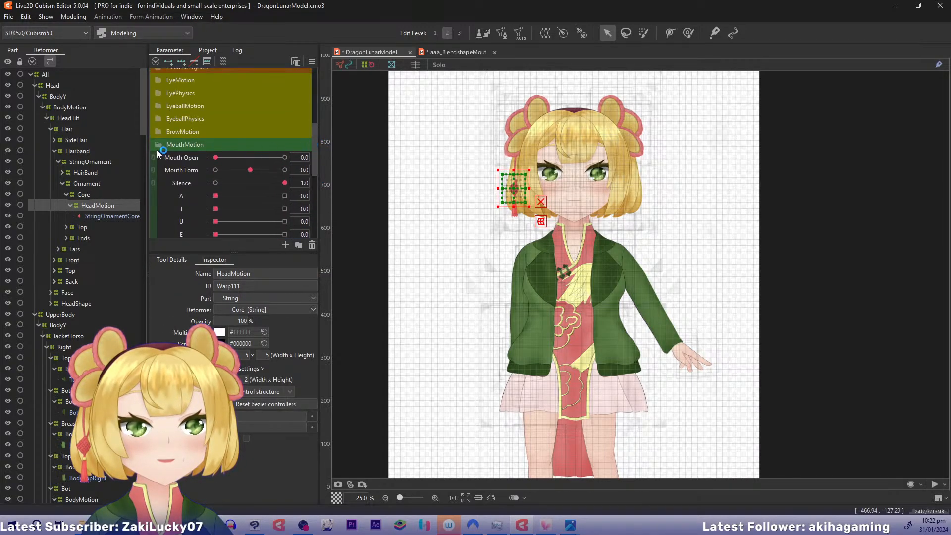
pyautogui.click(158, 145)
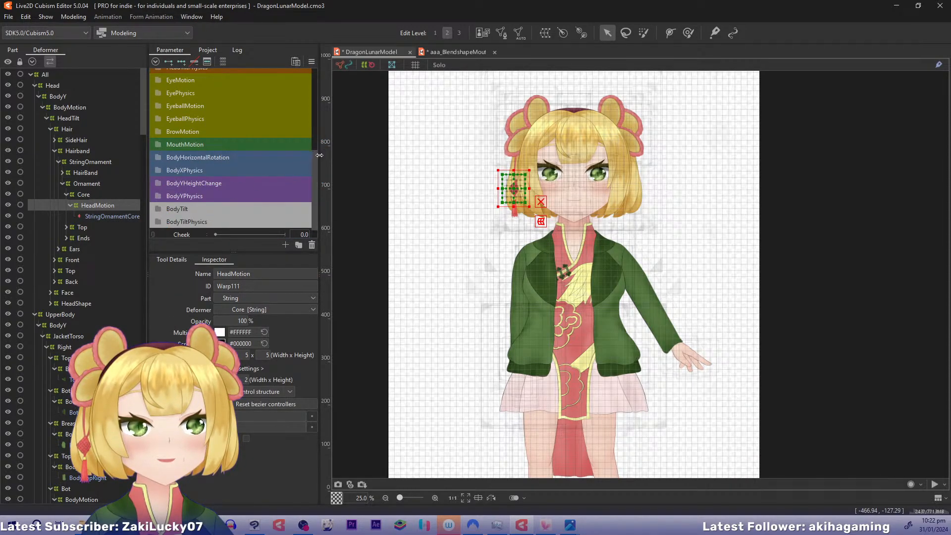
pyautogui.moveTo(317, 155); pyautogui.dragTo(329, 71)
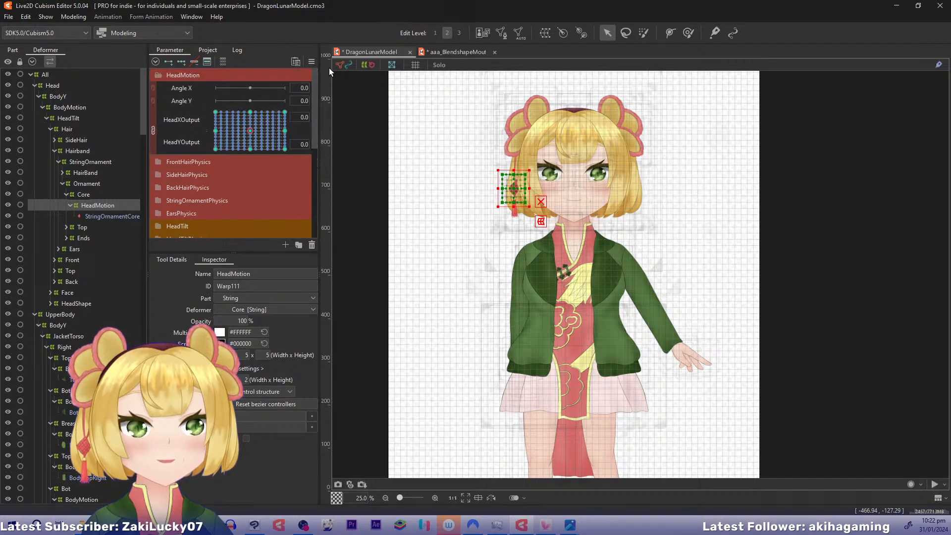
pyautogui.click(156, 76)
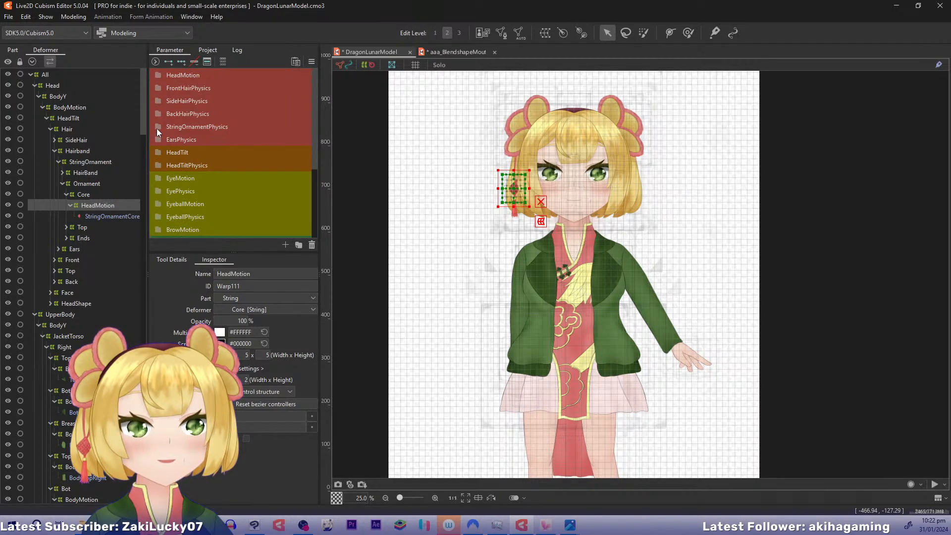
# Preview the ornament core's deformation with StringHorizontalX1 to X3 and StringInwardX1 at -1, and reset all parameters to default
pyautogui.click(158, 126)
pyautogui.moveTo(250, 141); pyautogui.dragTo(201, 136)
pyautogui.moveTo(250, 153); pyautogui.dragTo(173, 159)
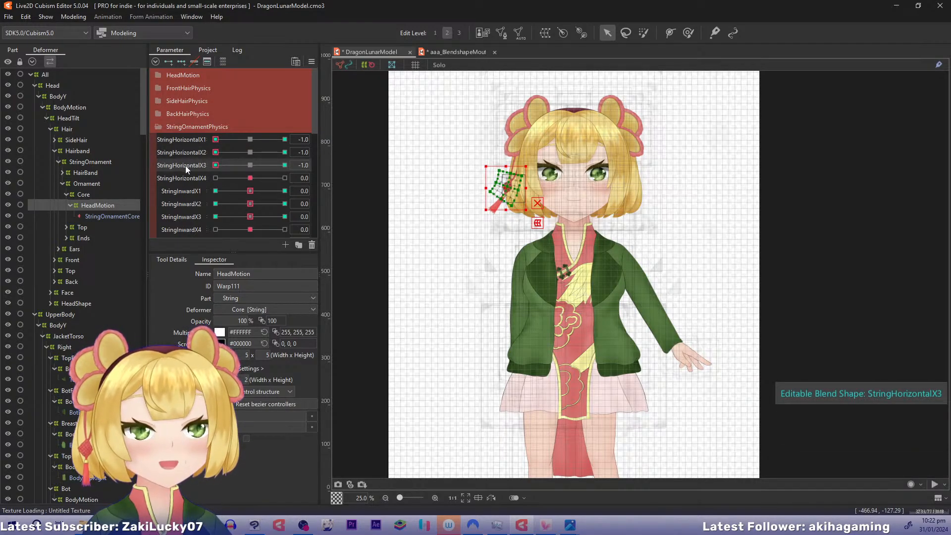
pyautogui.scroll(6, 380, 155)
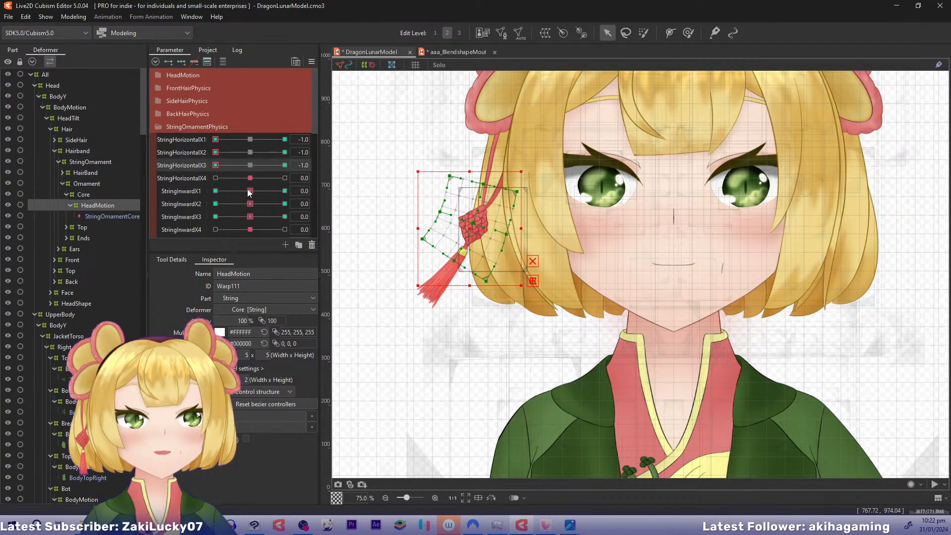
pyautogui.moveTo(250, 191); pyautogui.dragTo(223, 191)
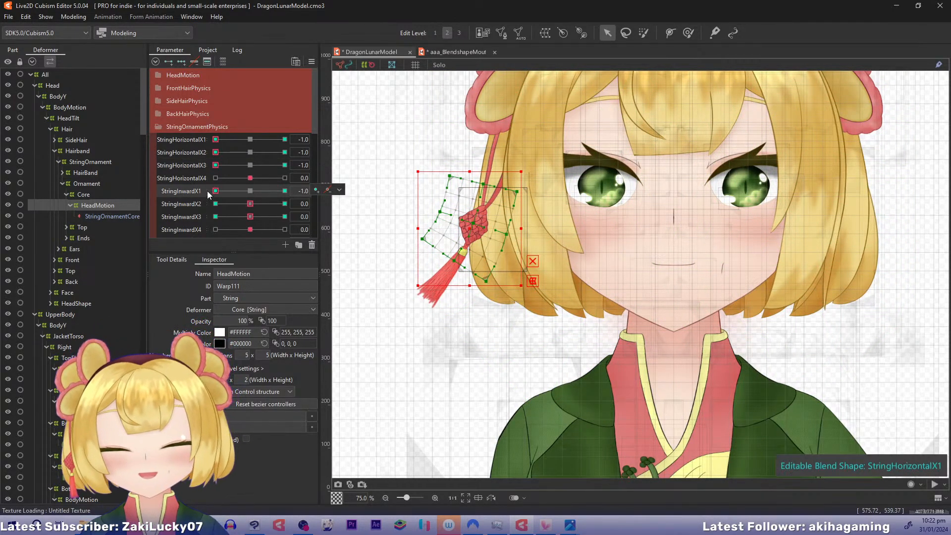
pyautogui.hotkey('ctrl', 'd')
# Examine the StringHeadX outputs and the StringOrnamentPhysics parameters in the physics settings while swinging the model's head sideways
pyautogui.click(73, 16)
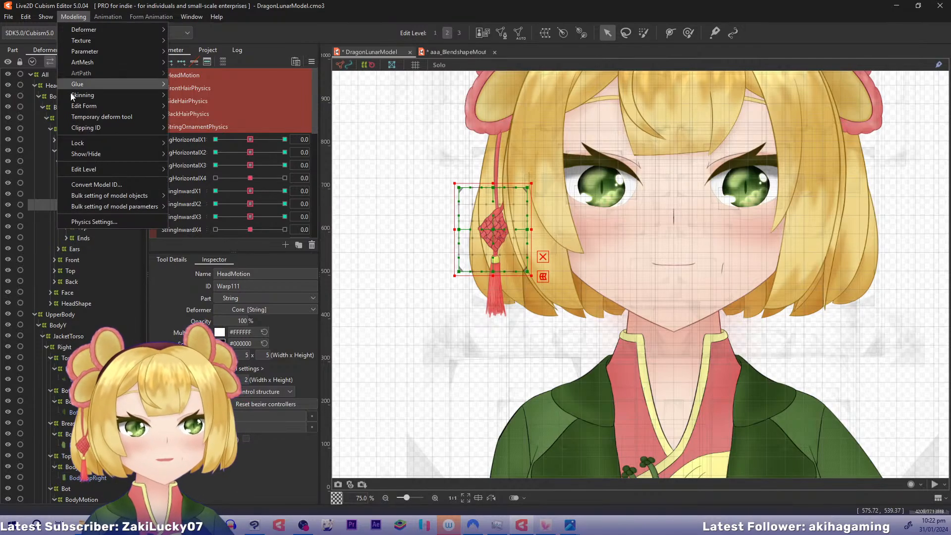
pyautogui.click(85, 224)
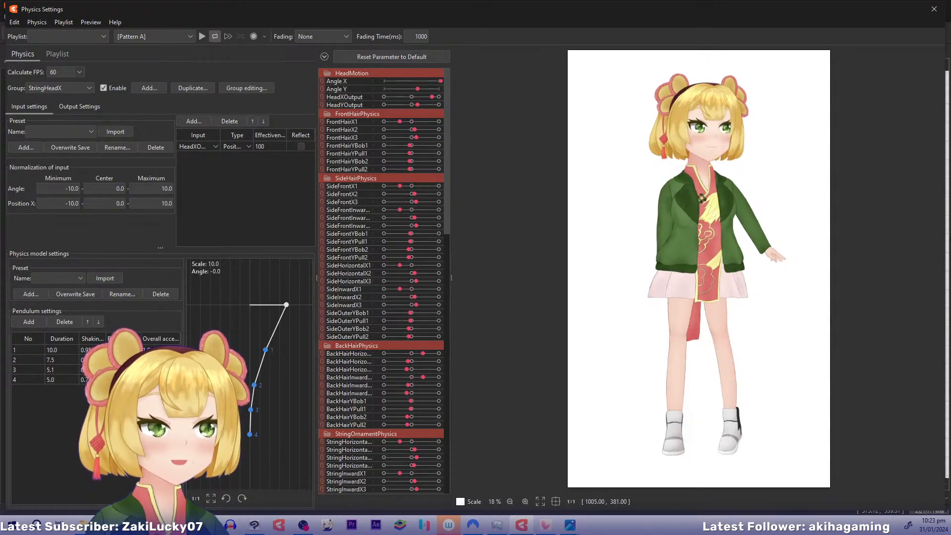
pyautogui.moveTo(950, 237); pyautogui.dragTo(950, 292)
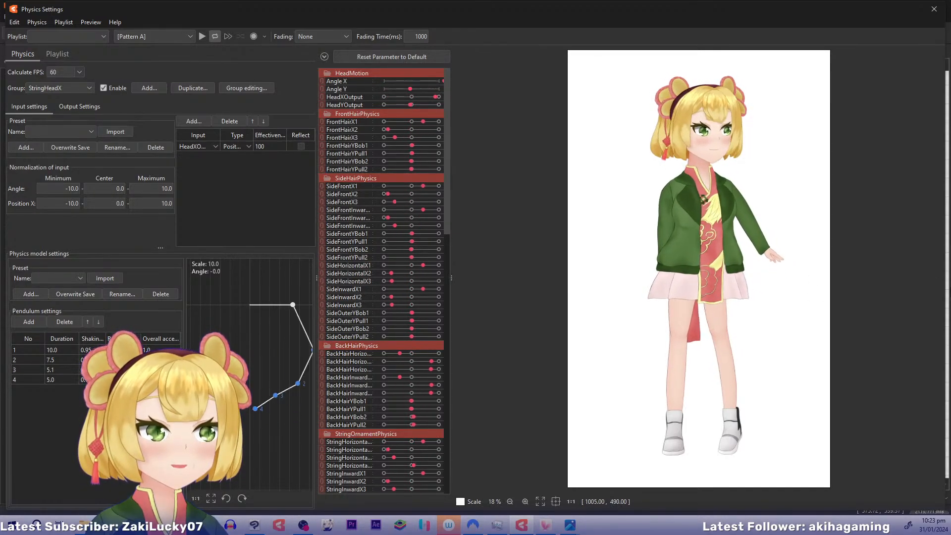
pyautogui.click(80, 106)
pyautogui.moveTo(706, 221); pyautogui.dragTo(947, 248)
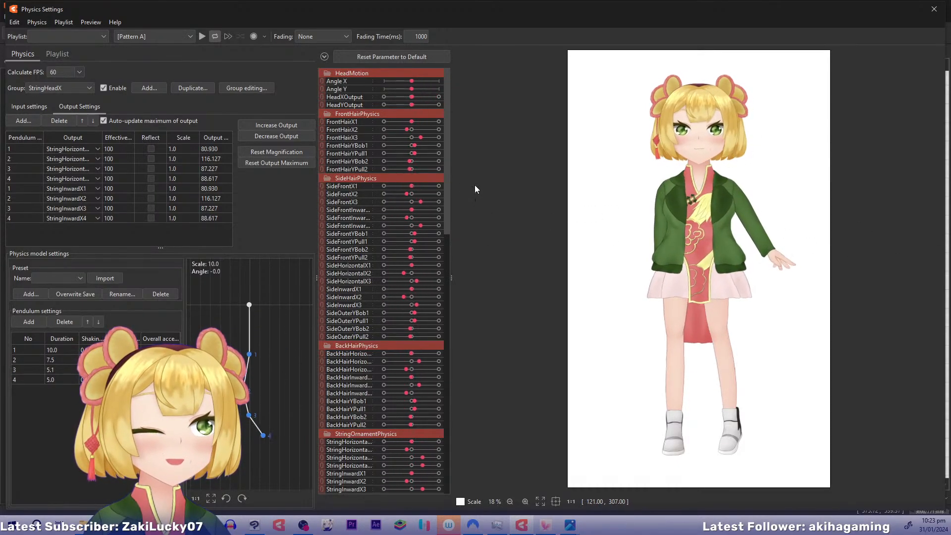
pyautogui.moveTo(445, 170); pyautogui.dragTo(457, 249)
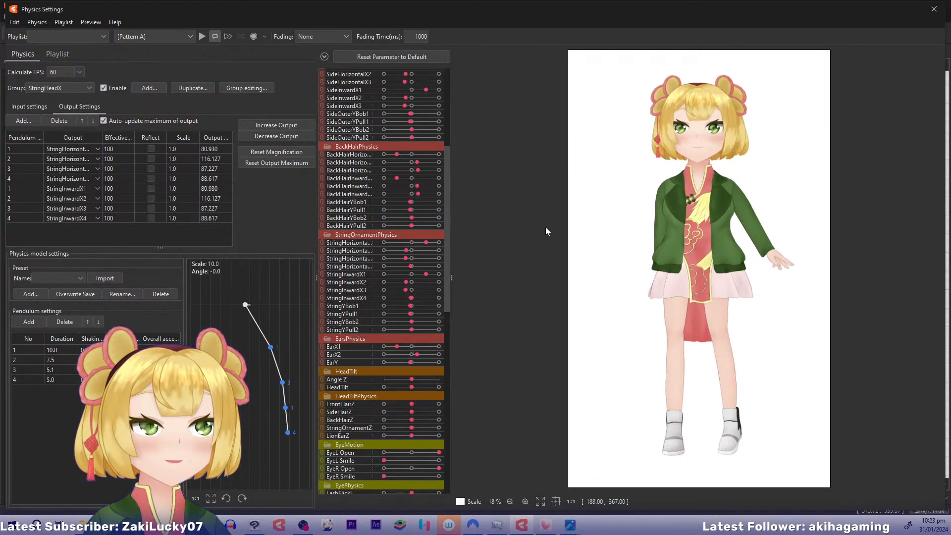
pyautogui.moveTo(879, 255); pyautogui.dragTo(801, 268)
pyautogui.moveTo(950, 278); pyautogui.dragTo(487, 240)
pyautogui.moveTo(950, 259); pyautogui.dragTo(466, 225)
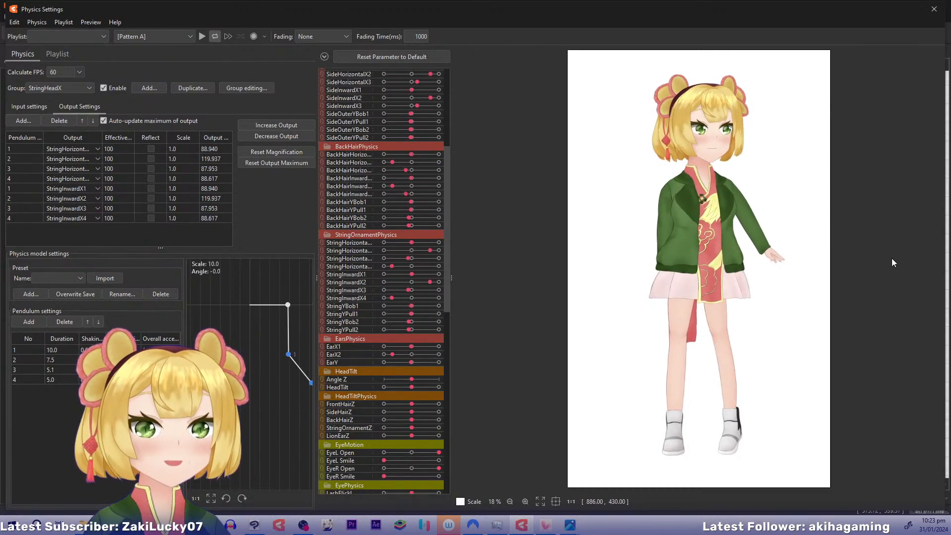
pyautogui.moveTo(891, 258); pyautogui.dragTo(947, 252)
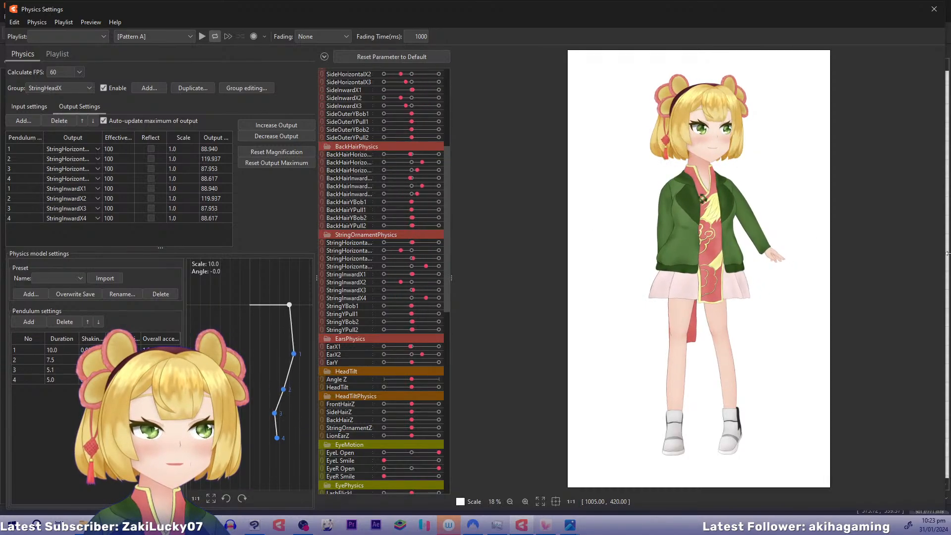
# Try a Position X normalization range of -15 to 15 on StringHeadX, test the head swing, and undo the range change
pyautogui.click(44, 109)
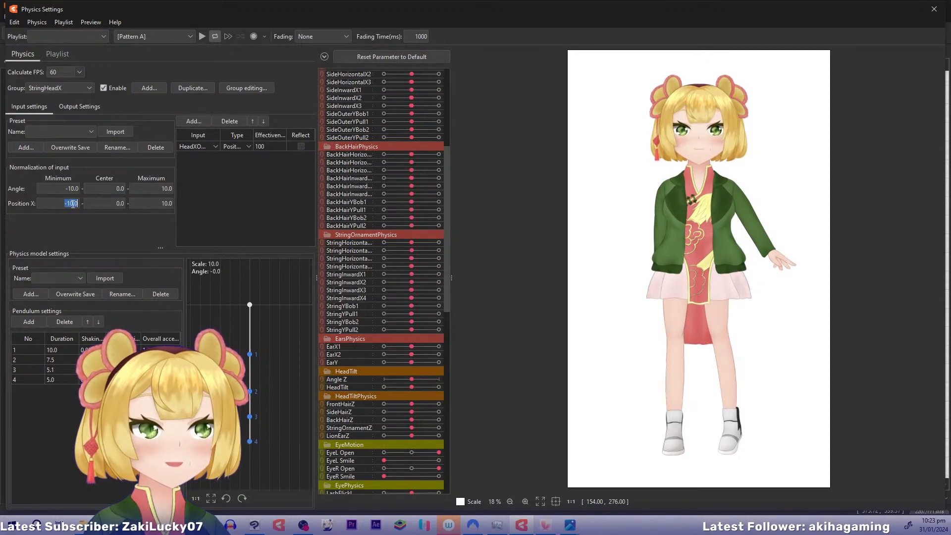
pyautogui.write('-15')
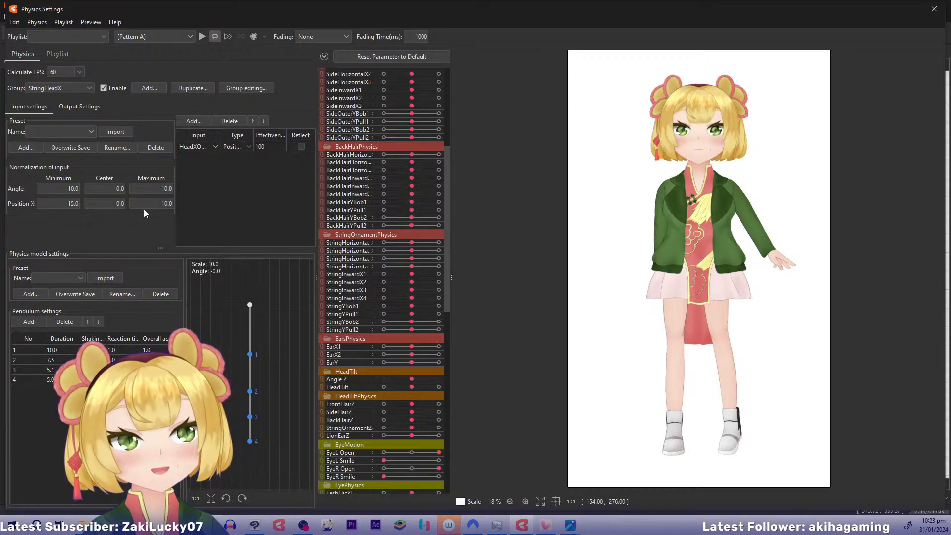
pyautogui.click(150, 205)
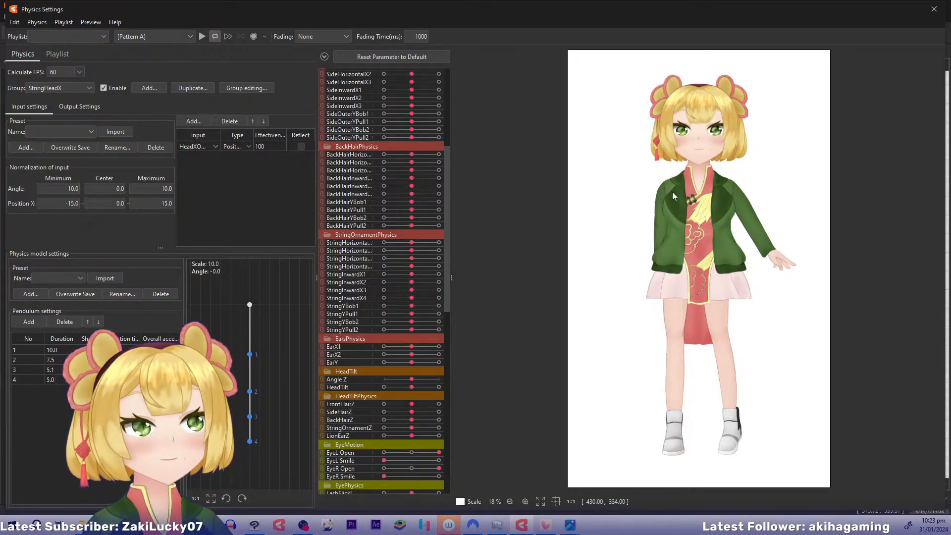
pyautogui.moveTo(673, 193); pyautogui.dragTo(531, 201)
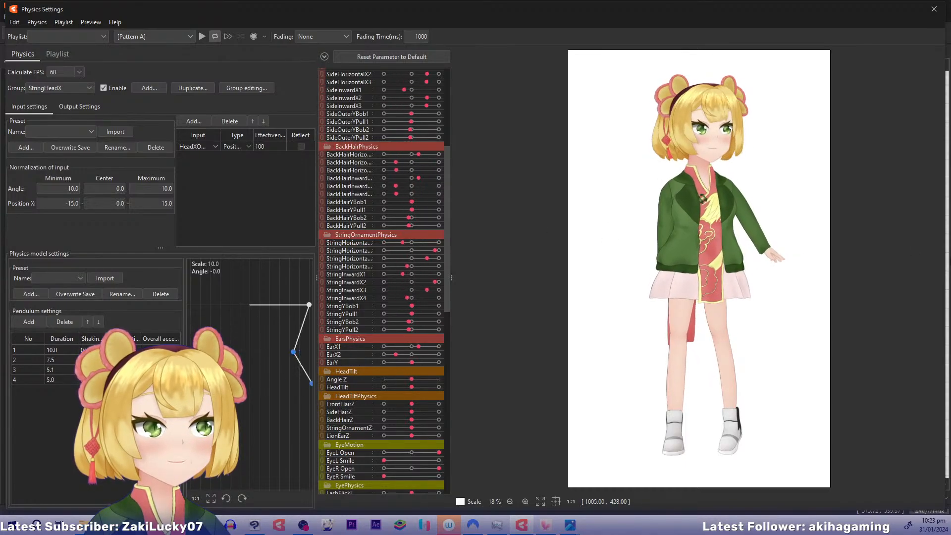
pyautogui.moveTo(948, 257); pyautogui.dragTo(945, 283)
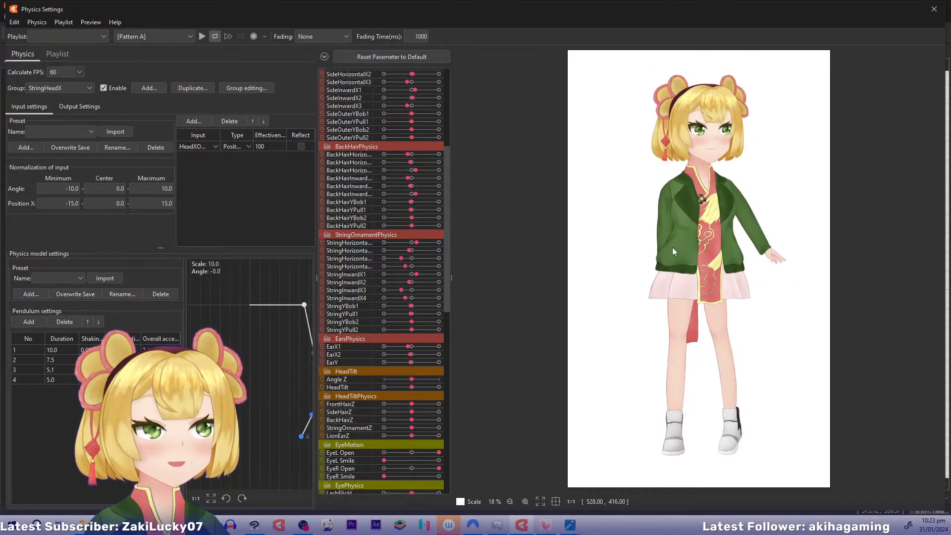
pyautogui.moveTo(673, 251); pyautogui.dragTo(275, 221)
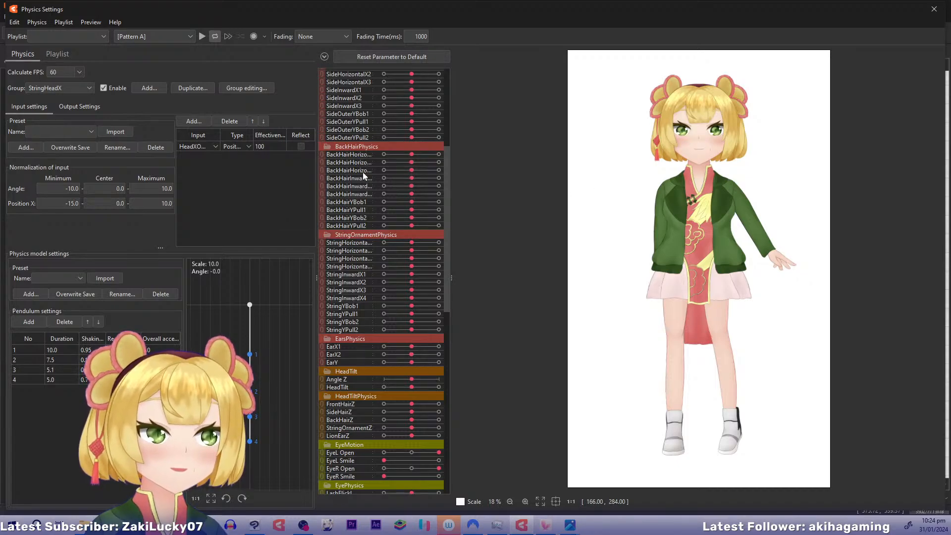
pyautogui.click(235, 186)
pyautogui.hotkey('ctrl', 'z')
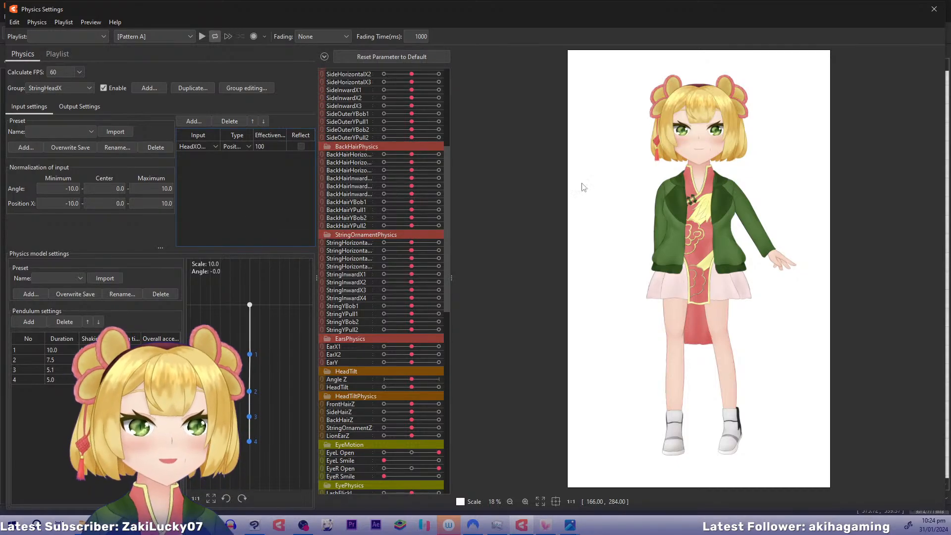
# Test the string ornament's swing again by moving the model's head, and close the physics settings
pyautogui.moveTo(871, 217); pyautogui.dragTo(917, 231)
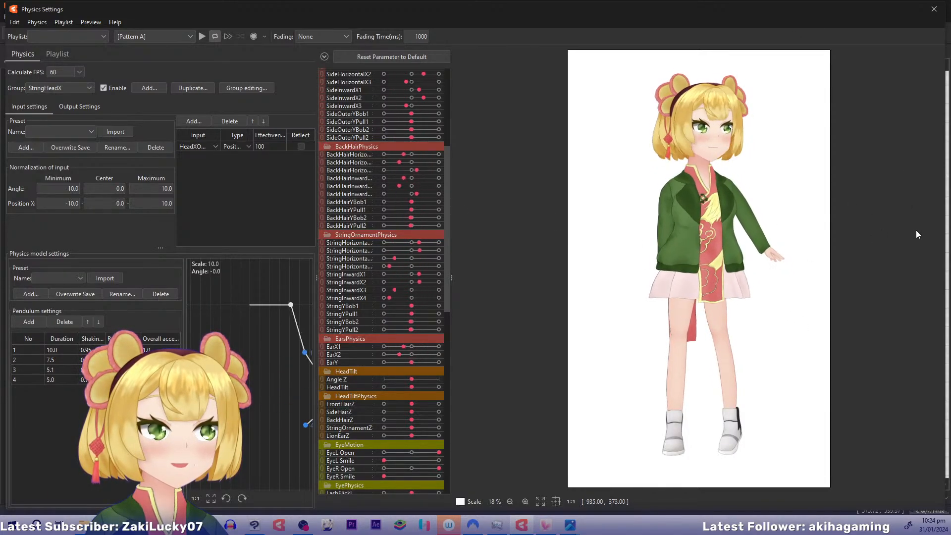
pyautogui.click(934, 9)
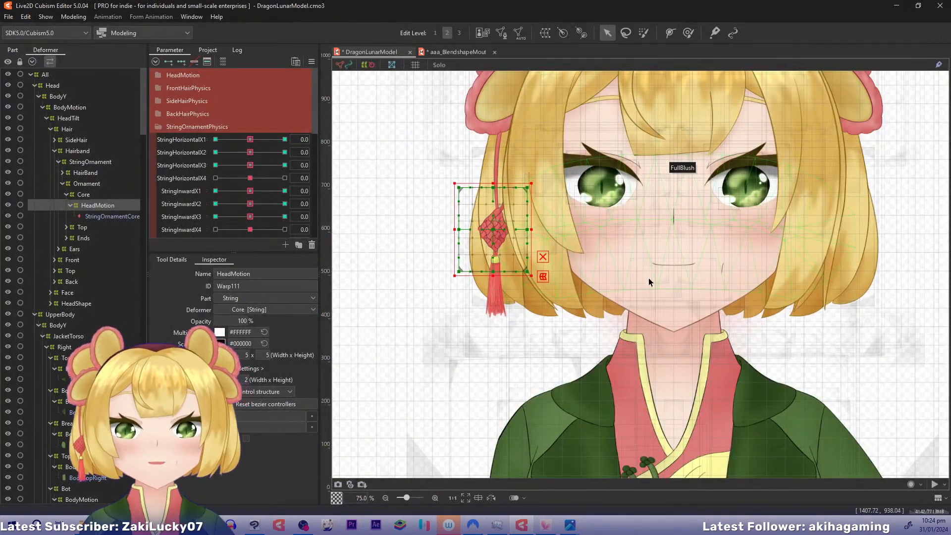
pyautogui.moveTo(679, 388); pyautogui.dragTo(660, 364)
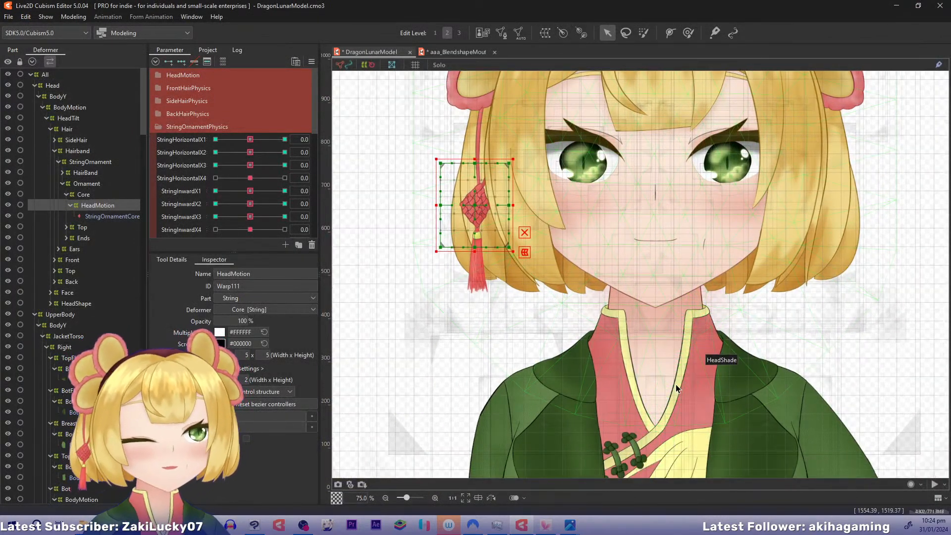
pyautogui.scroll(-4, 676, 384)
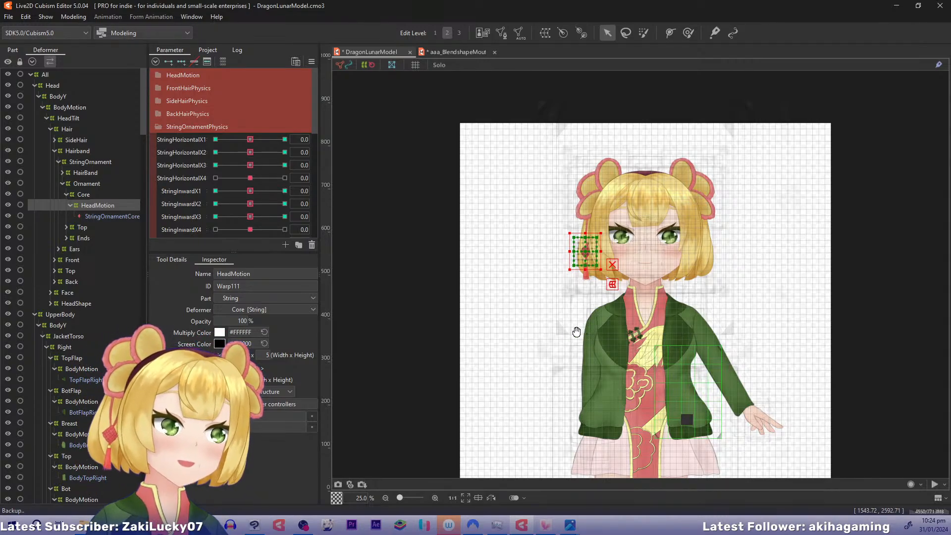
pyautogui.moveTo(576, 332); pyautogui.dragTo(514, 332)
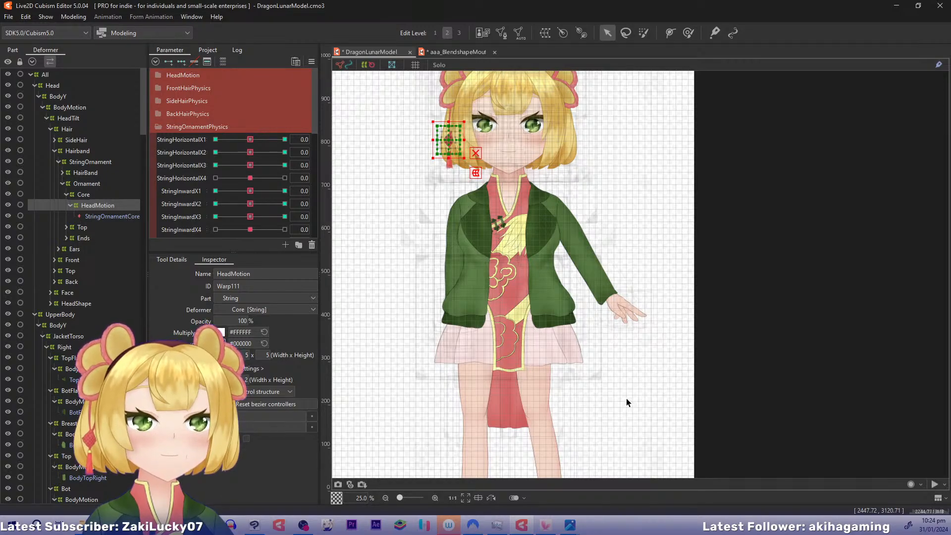
# Collapse the StringOrnamentPhysics parameter group and expand the BodyHorizontalRotation and BodyXPhysics groups
pyautogui.click(158, 129)
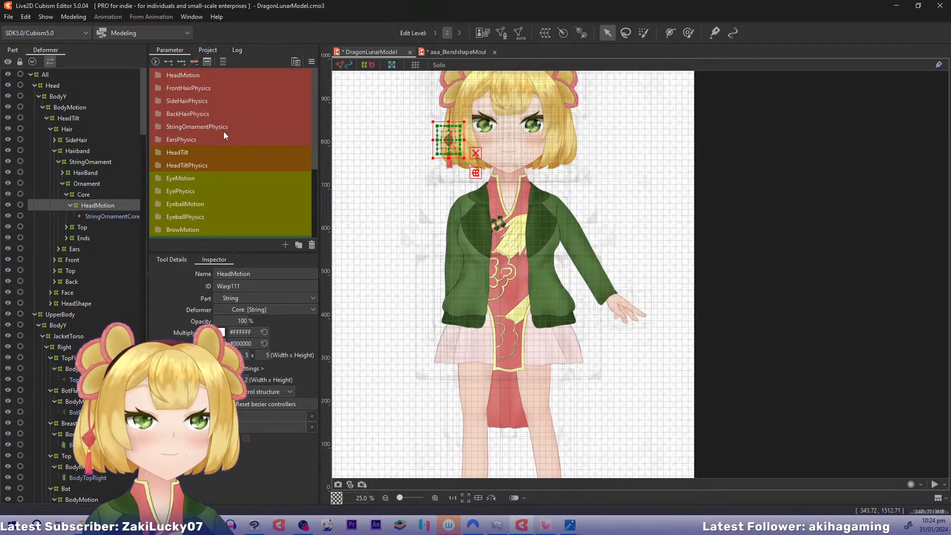
pyautogui.moveTo(312, 156); pyautogui.dragTo(316, 240)
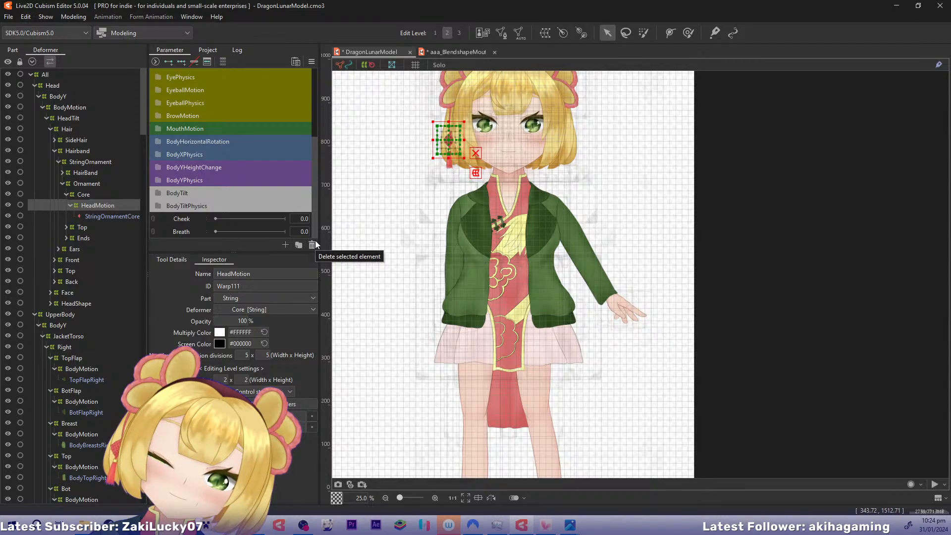
pyautogui.click(156, 141)
pyautogui.click(159, 181)
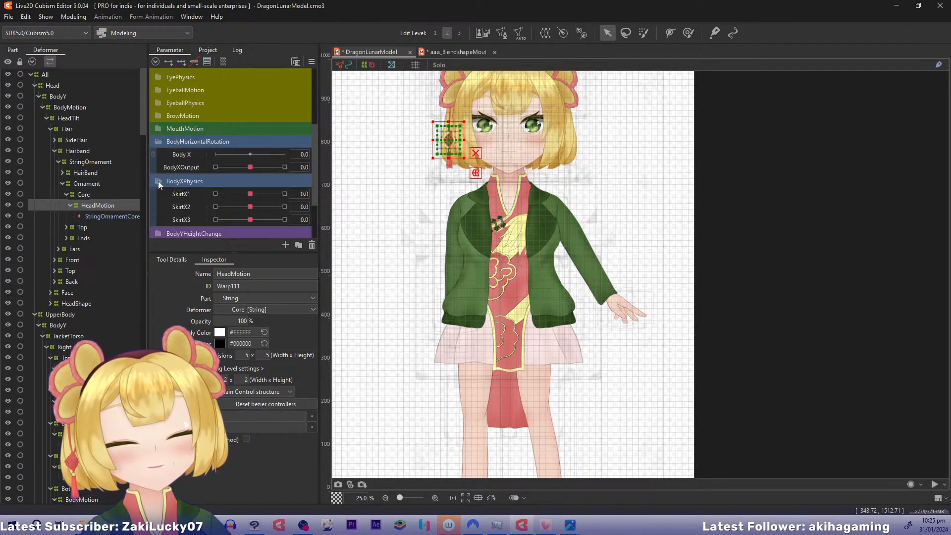
# Duplicate the SkirtX3 blend shape parameter in BodyXPhysics and set the copy's name and ID to ArmSwingX
pyautogui.rightClick(191, 221)
pyautogui.click(215, 245)
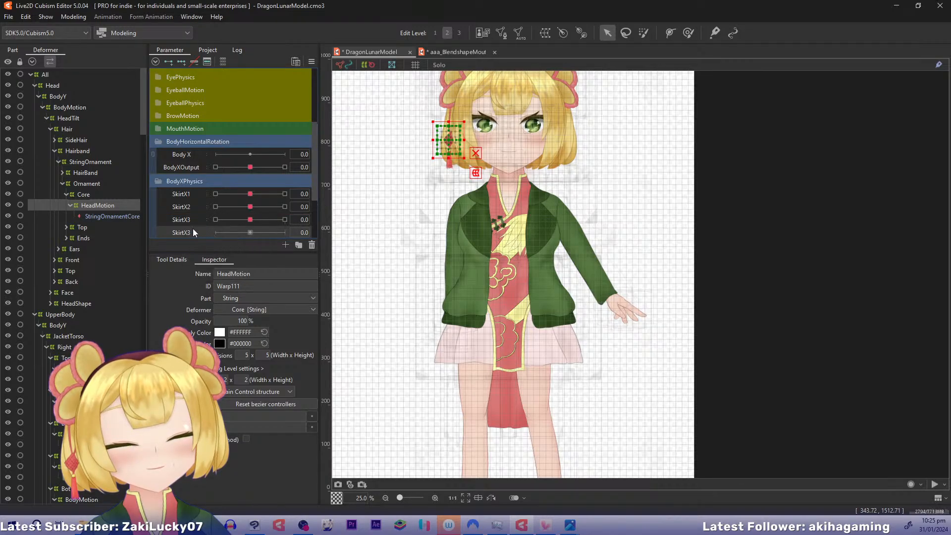
pyautogui.rightClick(194, 232)
pyautogui.click(196, 237)
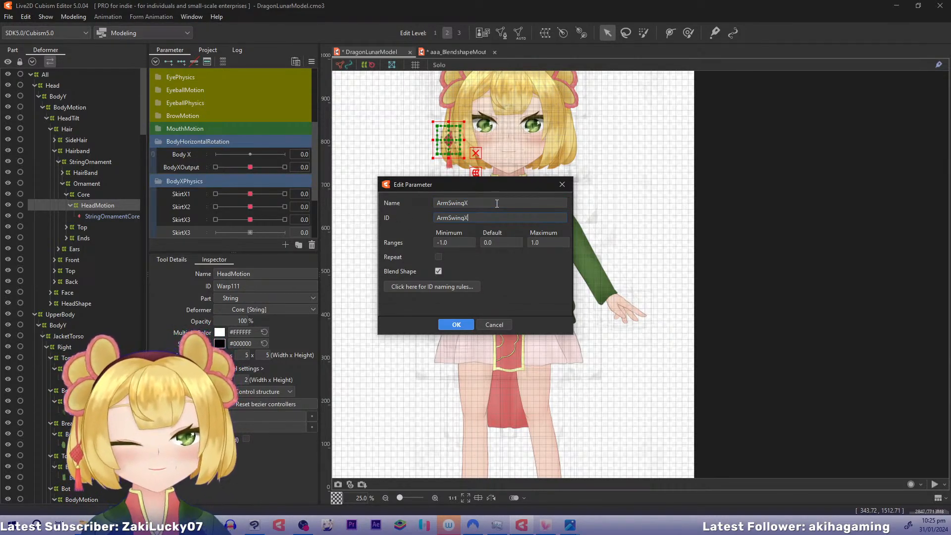
pyautogui.press('Return')
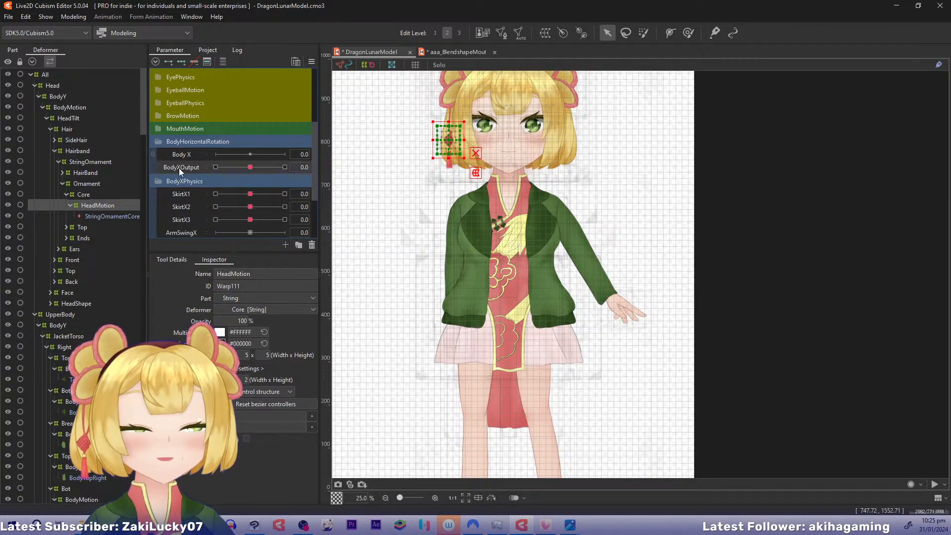
# Nudge BodyXOutput to about 0.1 and collapse the head's BodyMotion, JacketTorso, Dress and Neck branches in the deformer tree
pyautogui.click(255, 168)
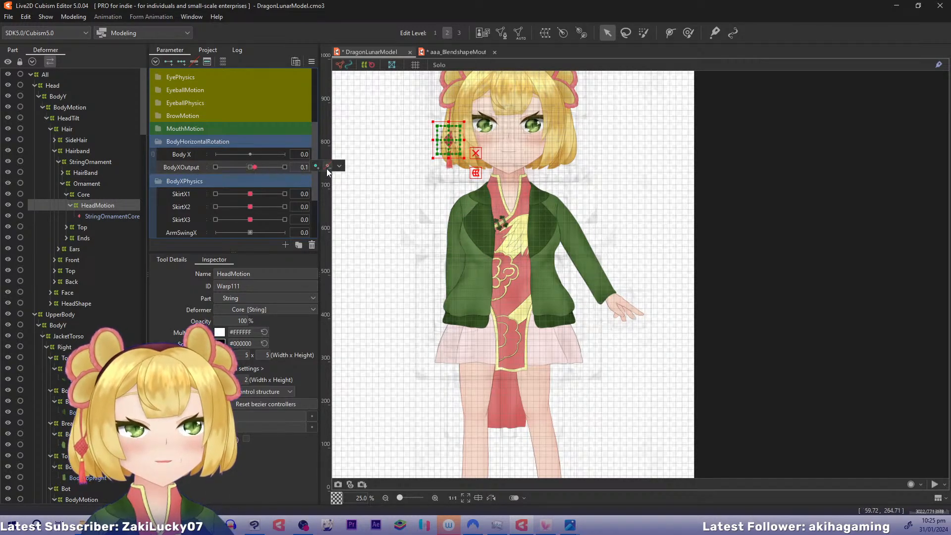
pyautogui.moveTo(143, 120); pyautogui.dragTo(164, 100)
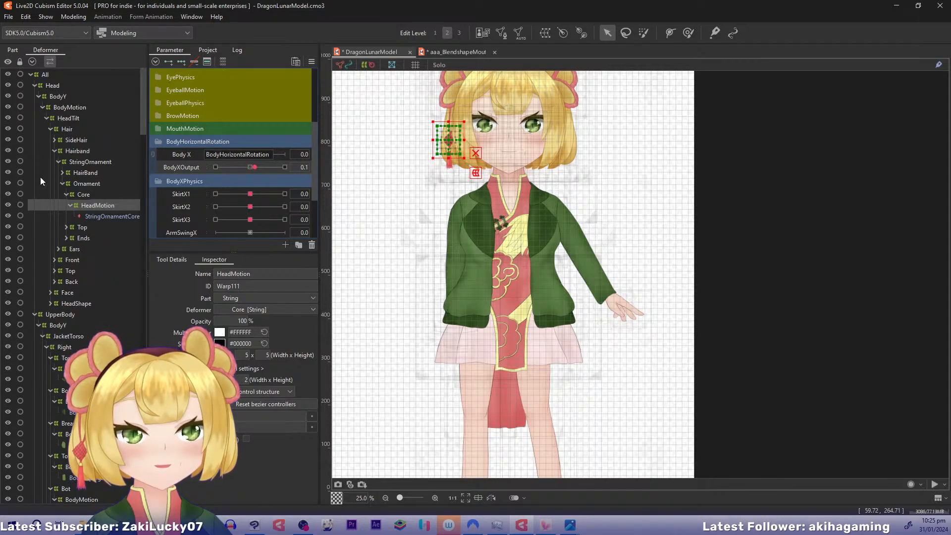
pyautogui.click(43, 107)
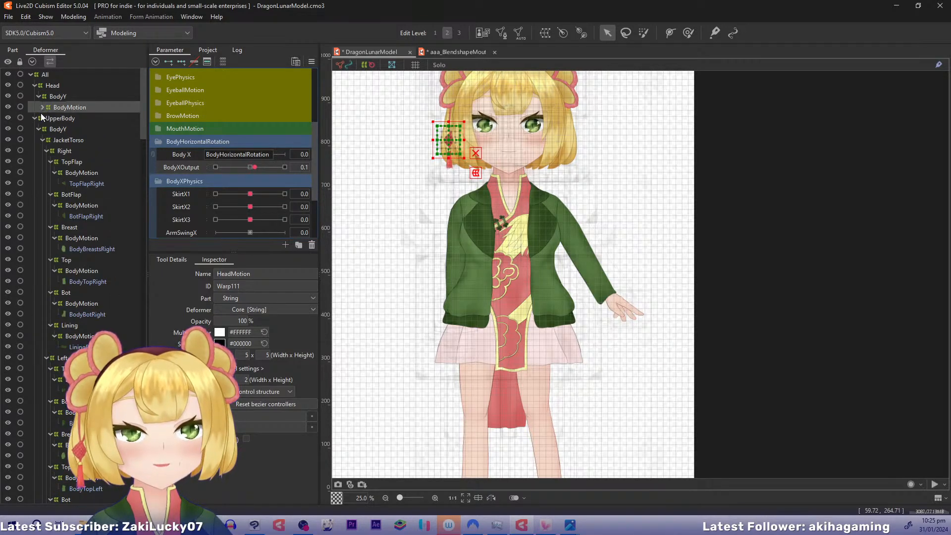
pyautogui.click(43, 139)
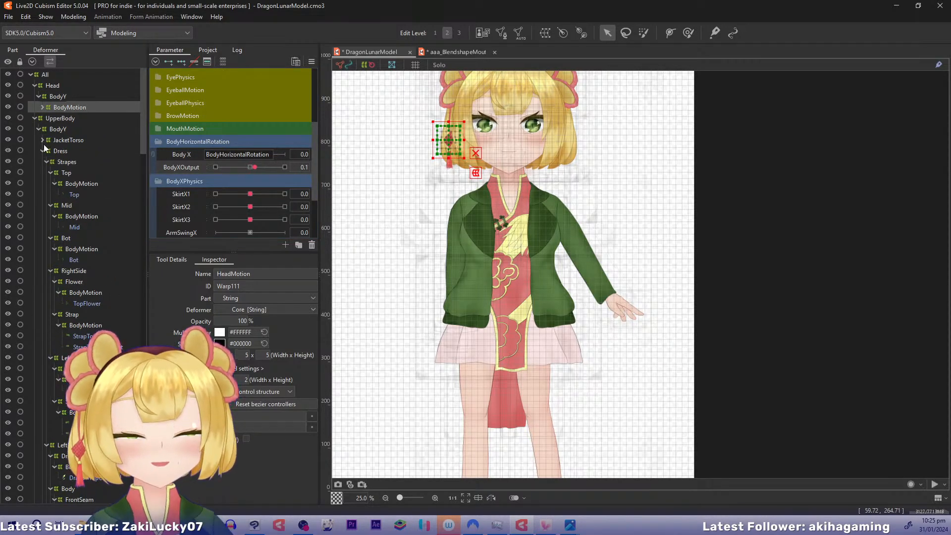
pyautogui.click(43, 150)
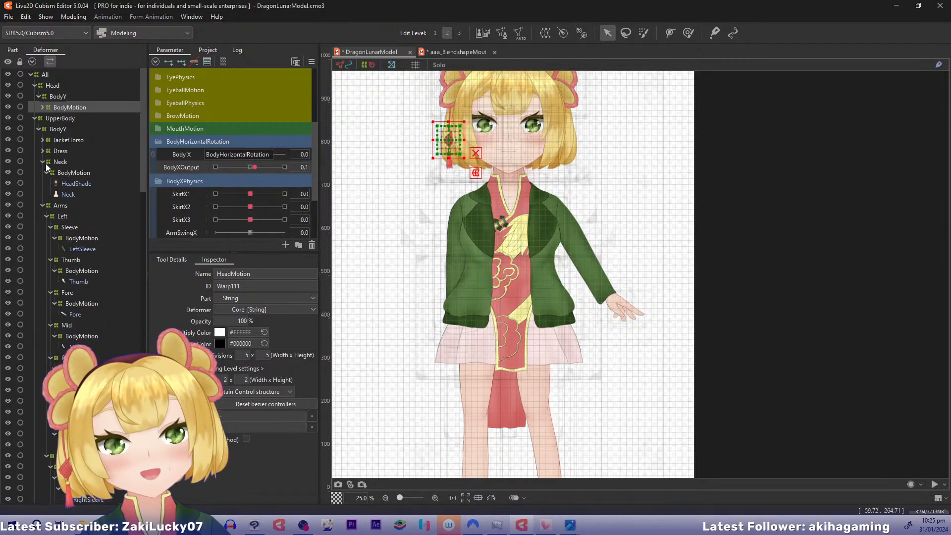
pyautogui.click(43, 161)
# Select the left arm's BodyMotion deformers for the sleeve, thumb, fore, mid, ring and pinkie fingers, and palm
pyautogui.click(82, 205)
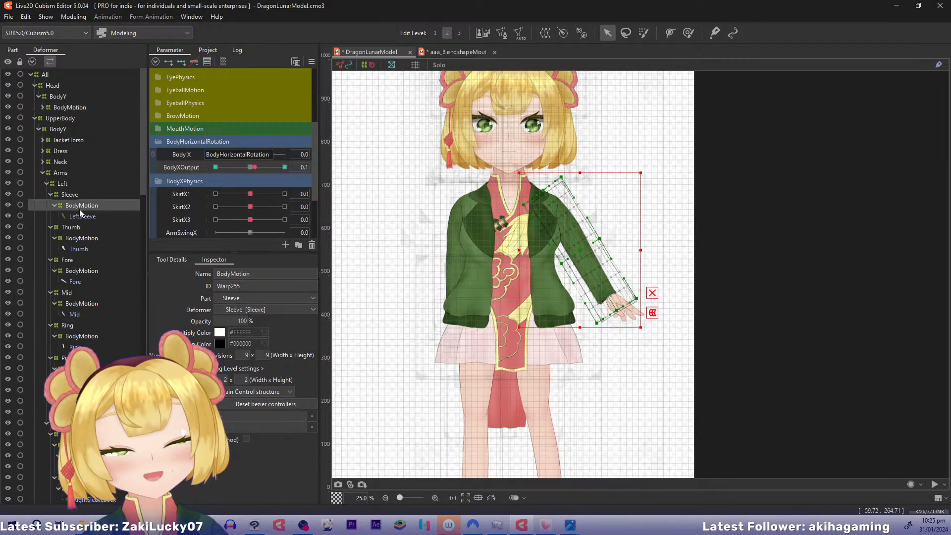
pyautogui.keyDown('ctrl'); pyautogui.click(81, 239); pyautogui.keyUp('ctrl')
pyautogui.keyDown('ctrl'); pyautogui.click(81, 271); pyautogui.keyUp('ctrl')
pyautogui.keyDown('ctrl'); pyautogui.click(83, 304); pyautogui.keyUp('ctrl')
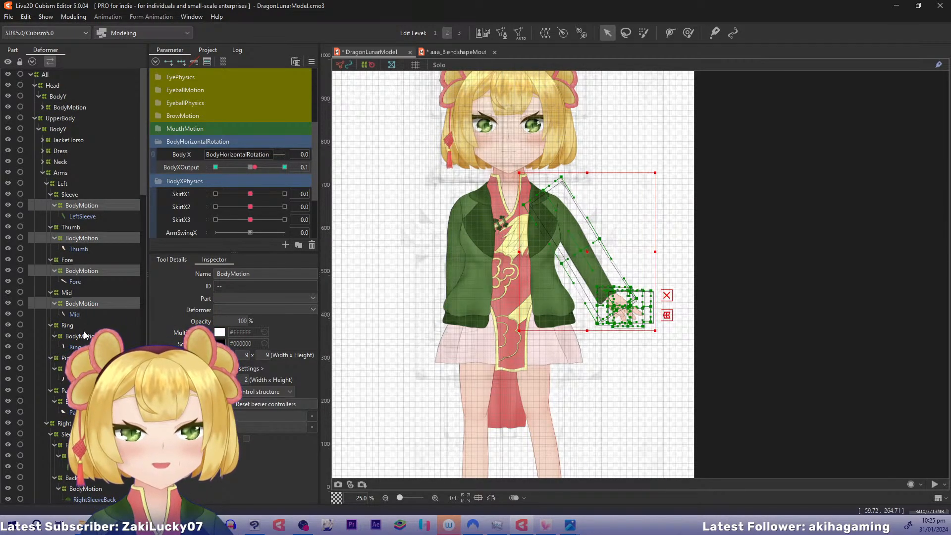
pyautogui.keyDown('ctrl'); pyautogui.click(82, 336); pyautogui.keyUp('ctrl')
pyautogui.keyDown('ctrl'); pyautogui.click(74, 368); pyautogui.keyUp('ctrl')
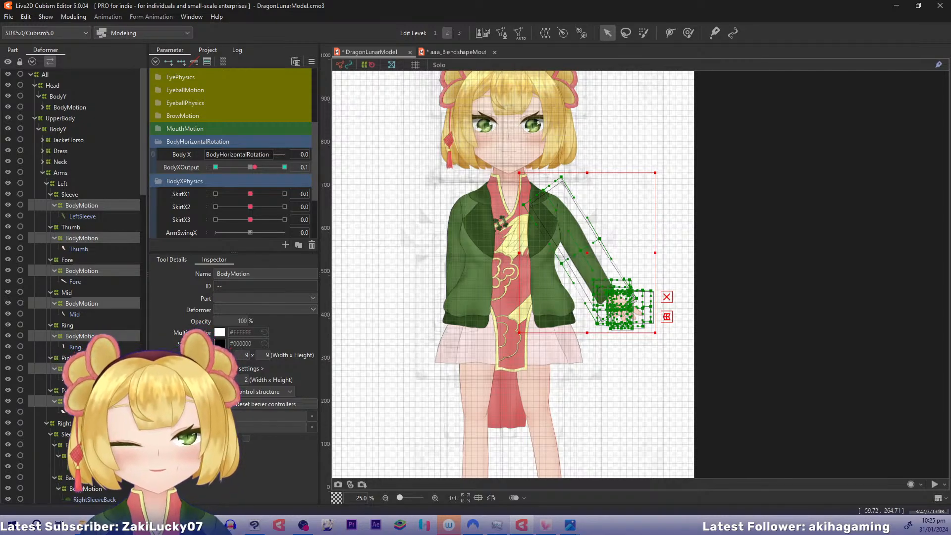
# Add the right arm's BodyMotion deformers for both sleeve parts, all fingers, thumb and palm to the selection
pyautogui.keyDown('ctrl'); pyautogui.click(86, 489); pyautogui.keyUp('ctrl')
pyautogui.scroll(-5, 144, 194)
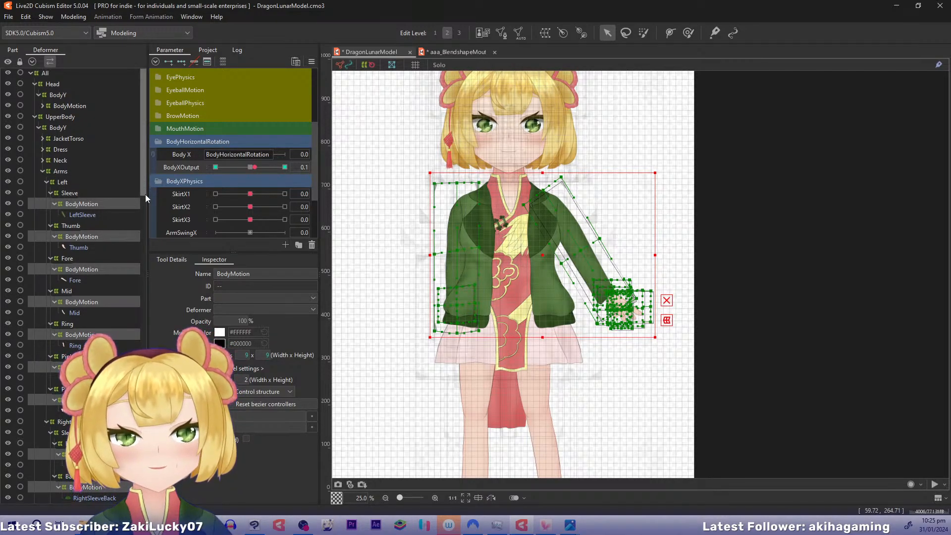
pyautogui.keyDown('ctrl'); pyautogui.click(81, 381); pyautogui.keyUp('ctrl')
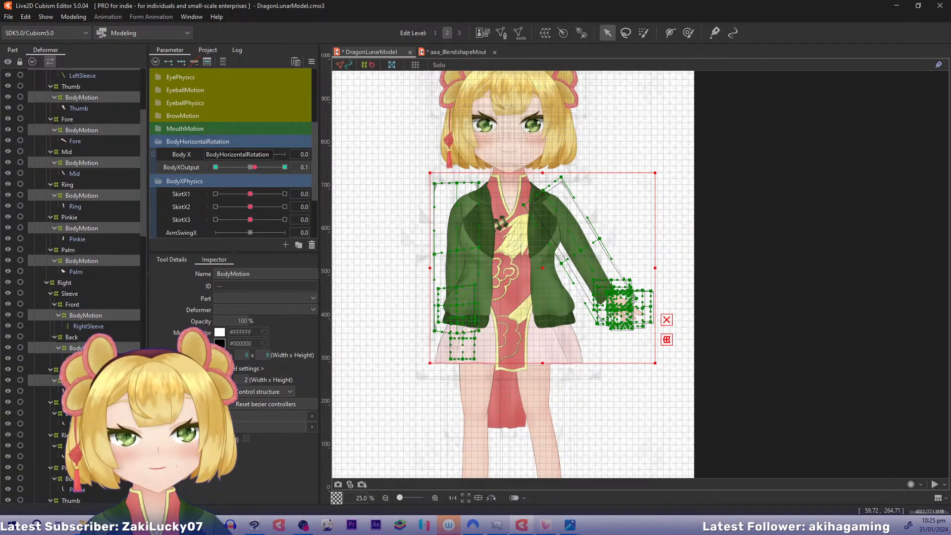
pyautogui.keyDown('ctrl'); pyautogui.click(82, 413); pyautogui.keyUp('ctrl')
pyautogui.keyDown('ctrl'); pyautogui.click(82, 446); pyautogui.keyUp('ctrl')
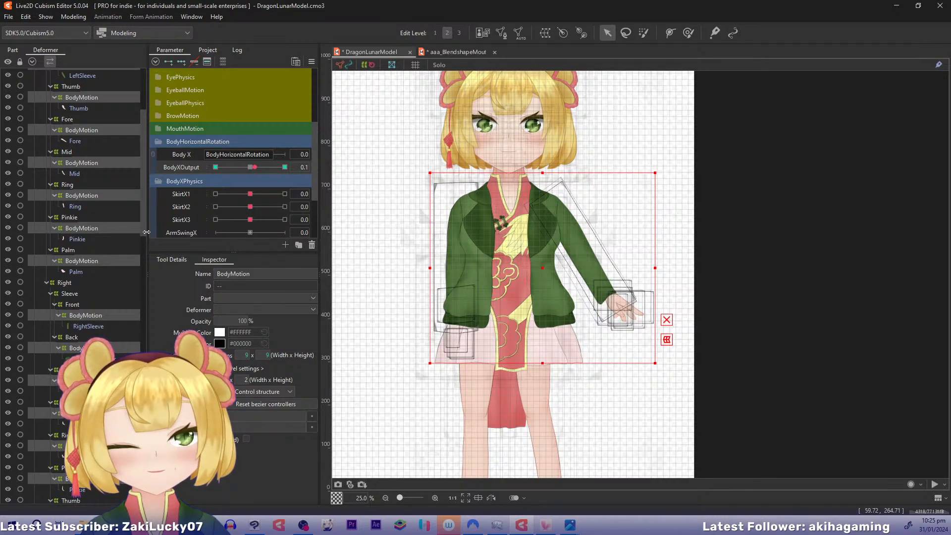
pyautogui.moveTo(145, 231); pyautogui.dragTo(140, 284)
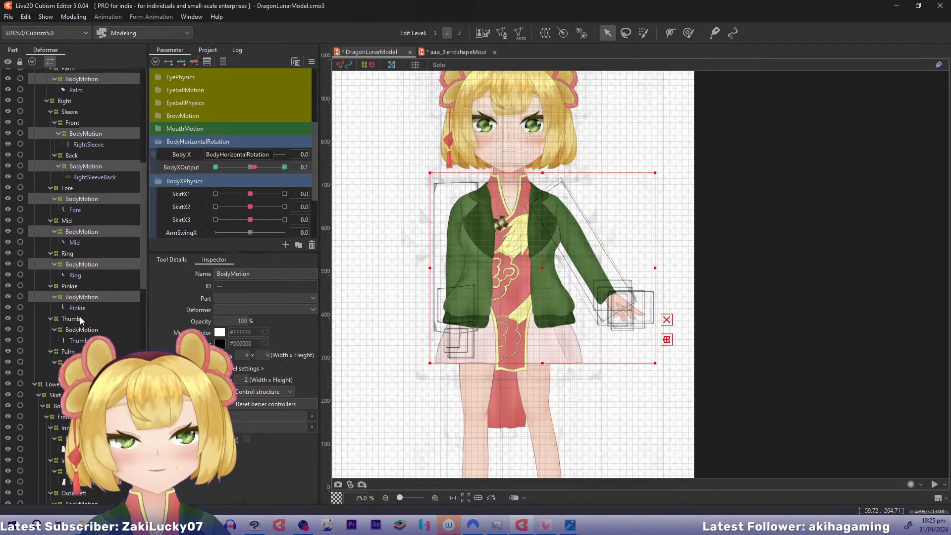
pyautogui.keyDown('ctrl'); pyautogui.click(78, 330); pyautogui.keyUp('ctrl')
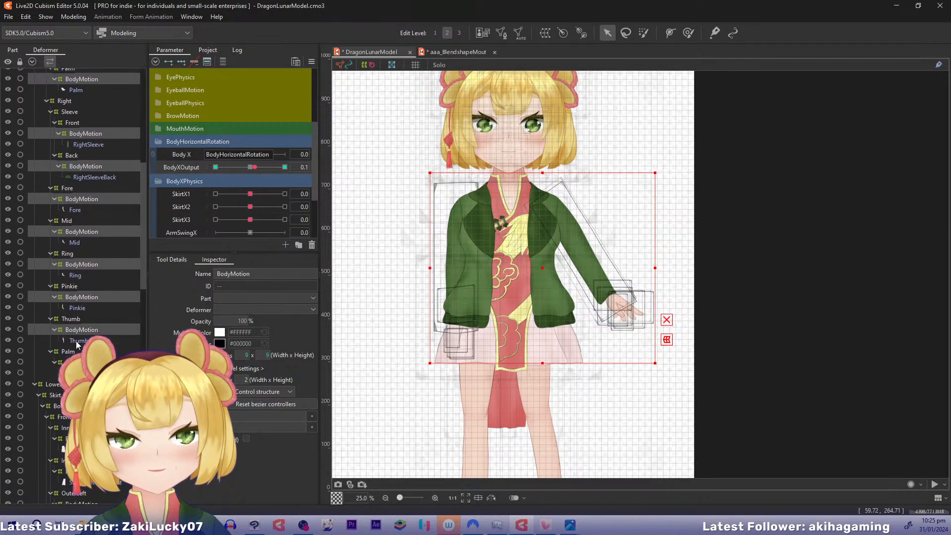
# Key the arm deformers on ArmSwingX, transfer their pose at BodyXOutput 0.1 to ArmSwingX 1.0, and test the swing
pyautogui.click(308, 168)
pyautogui.write('0.1')
pyautogui.press('Return')
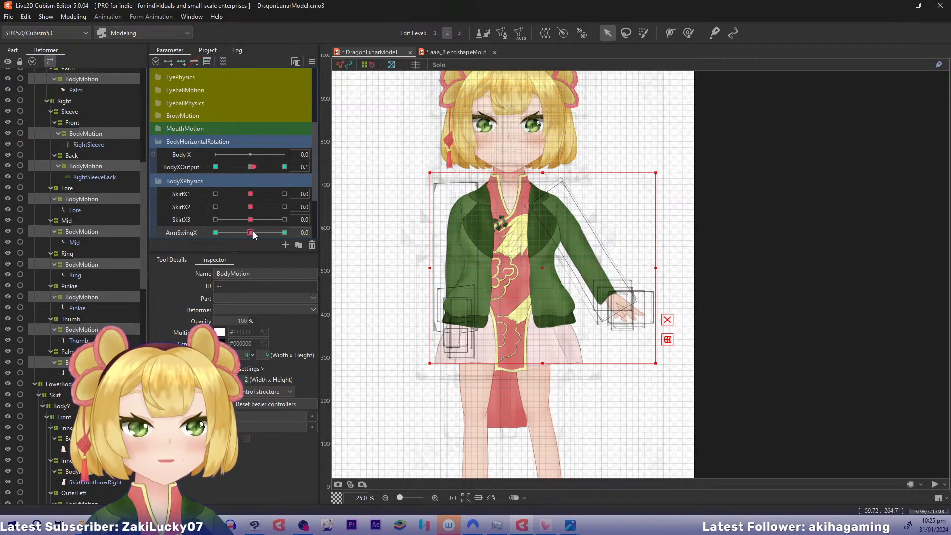
pyautogui.click(285, 232)
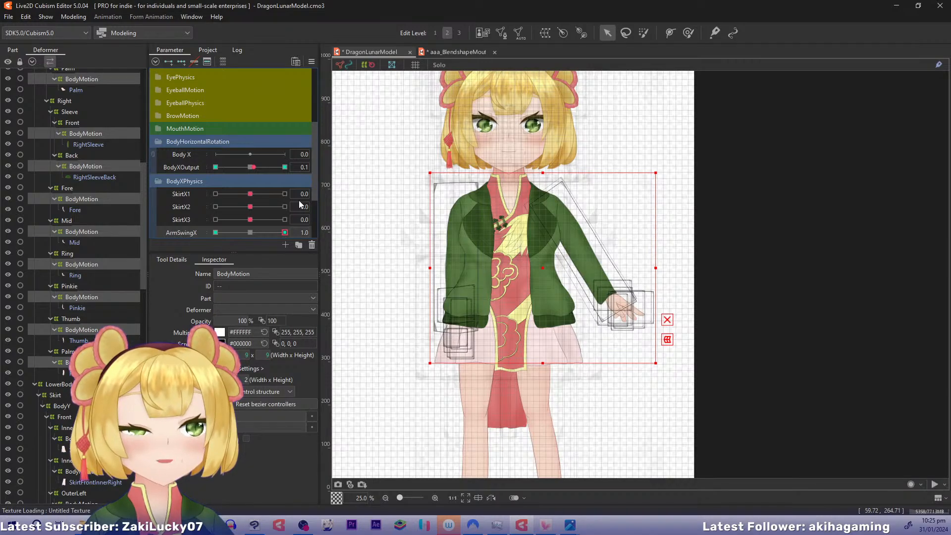
pyautogui.click(250, 168)
pyautogui.click(250, 232)
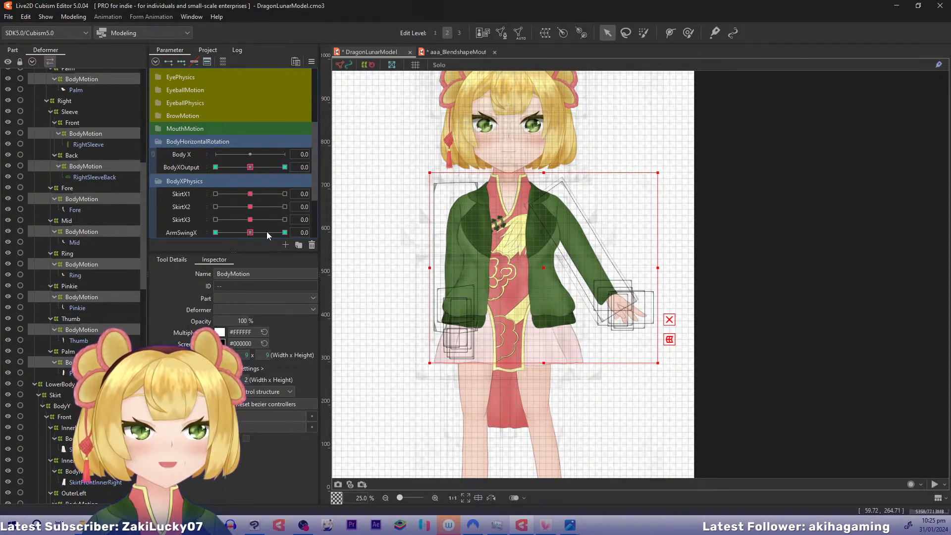
pyautogui.moveTo(266, 233); pyautogui.dragTo(286, 233)
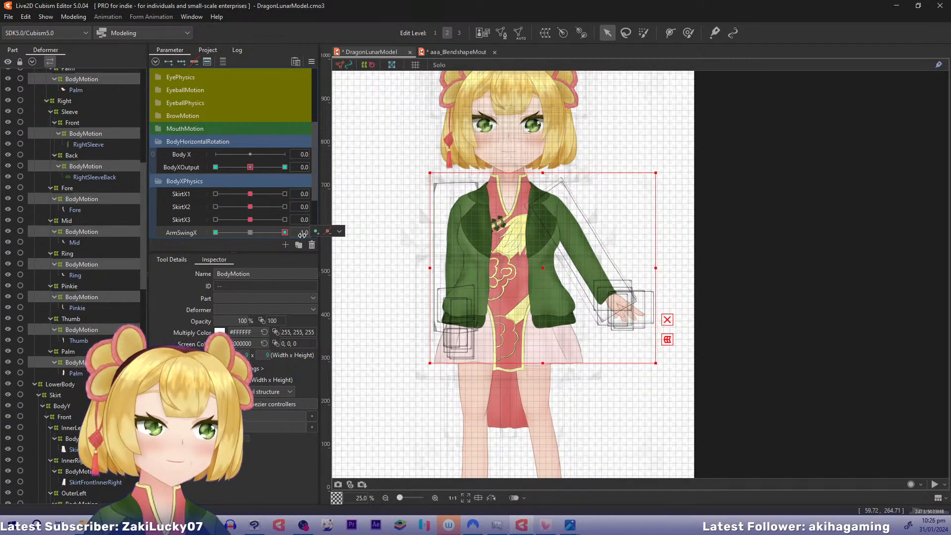
# Use the arm deformers' pose at BodyXOutput -0.1 for ArmSwingX at -1.0, and undo the last two edits
pyautogui.click(252, 170)
pyautogui.click(304, 168)
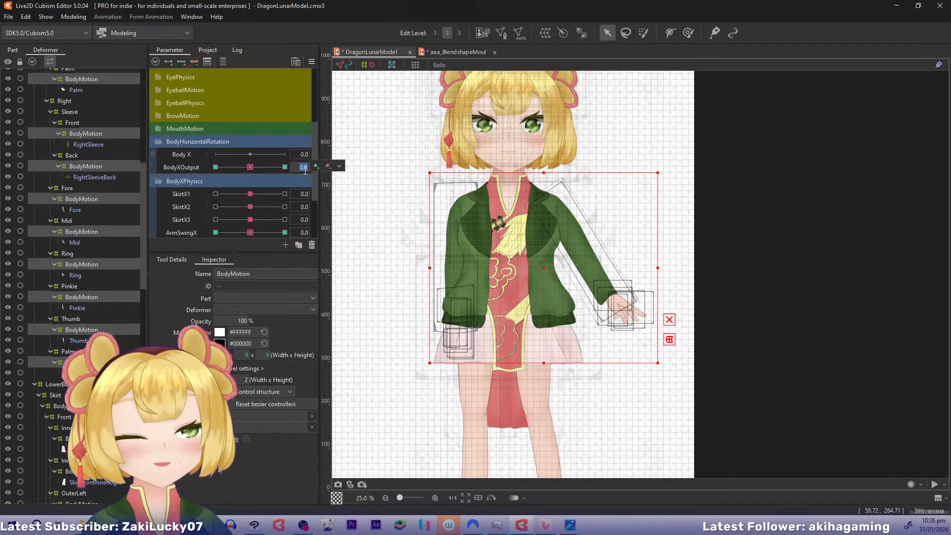
pyautogui.write('-')
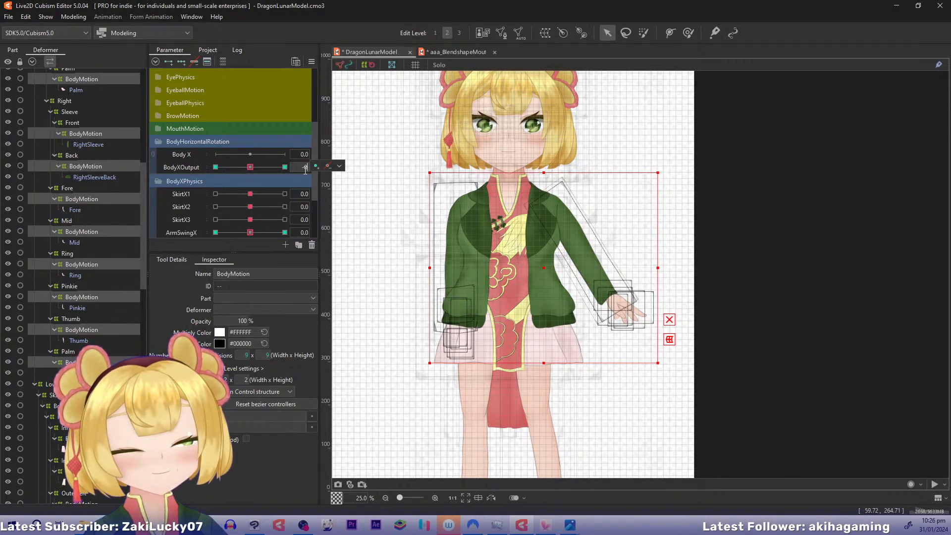
pyautogui.write('0.1')
pyautogui.press('Return')
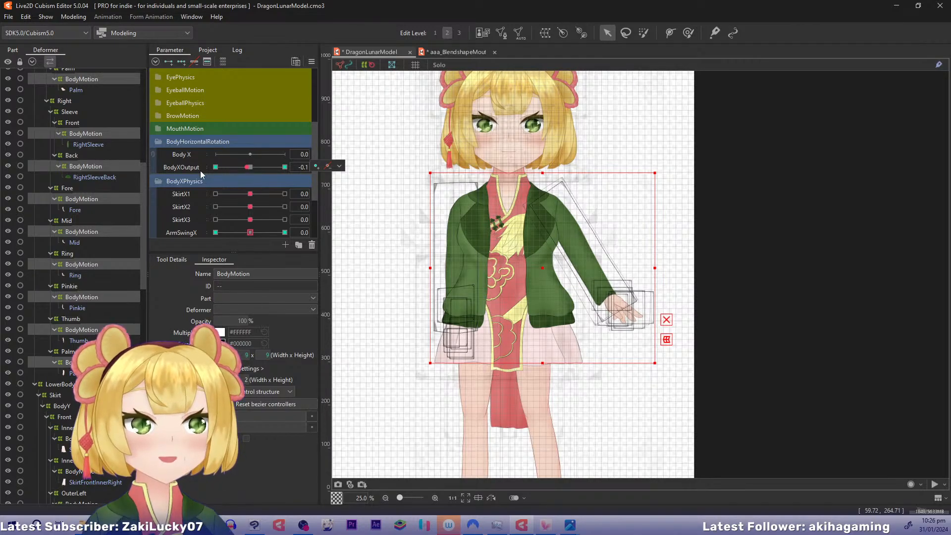
pyautogui.rightClick(239, 168)
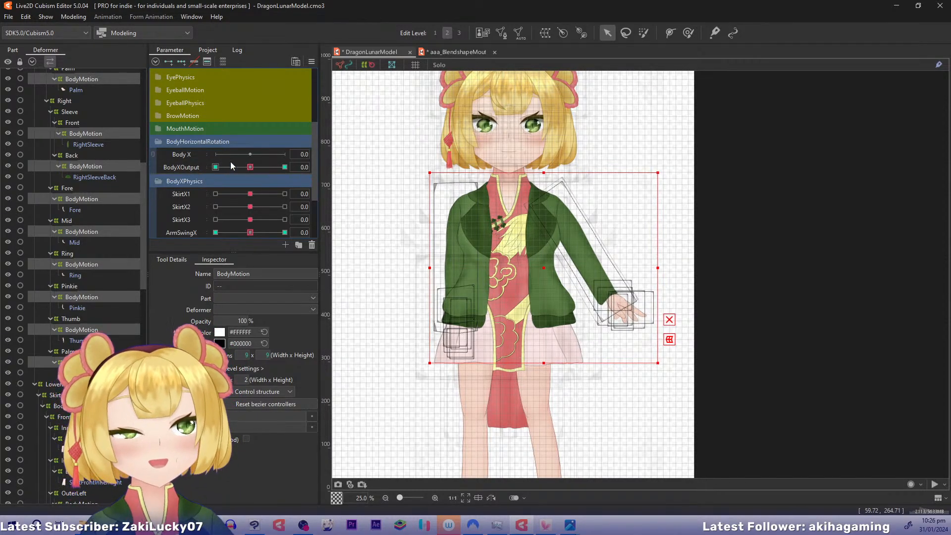
pyautogui.click(216, 233)
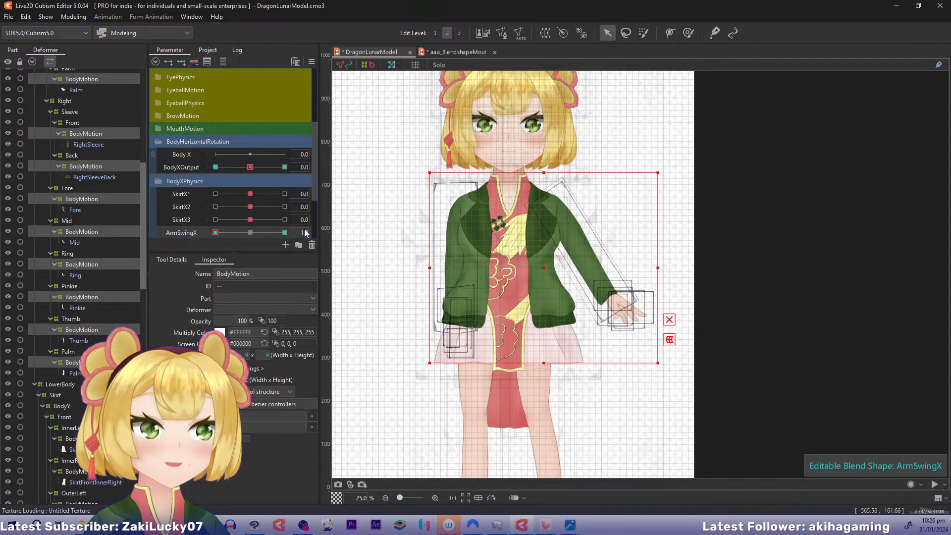
pyautogui.hotkey('ctrl', 'z')
pyautogui.hotkey('ctrl', 'z')
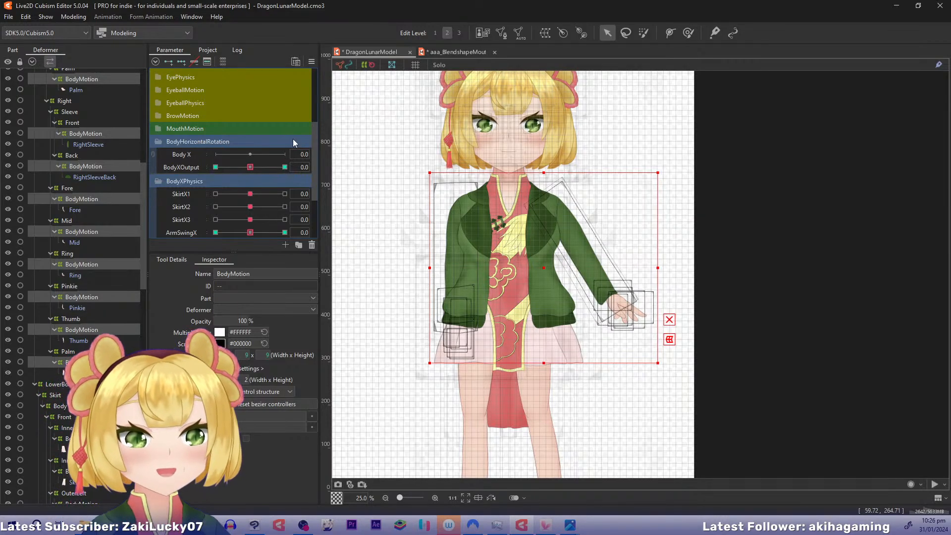
# Open the physics settings and duplicate the ArmYResponse group under the name ArmXResponse
pyautogui.click(69, 18)
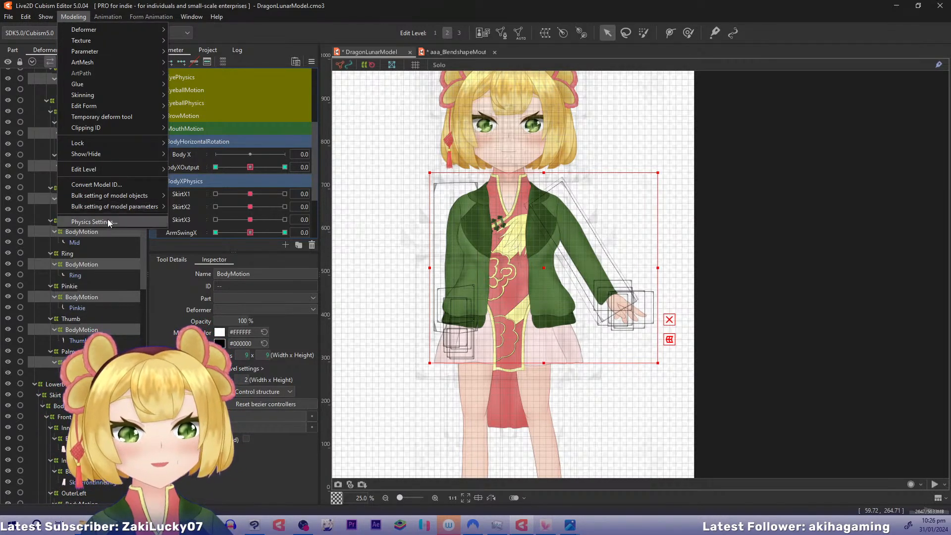
pyautogui.click(108, 219)
pyautogui.click(85, 89)
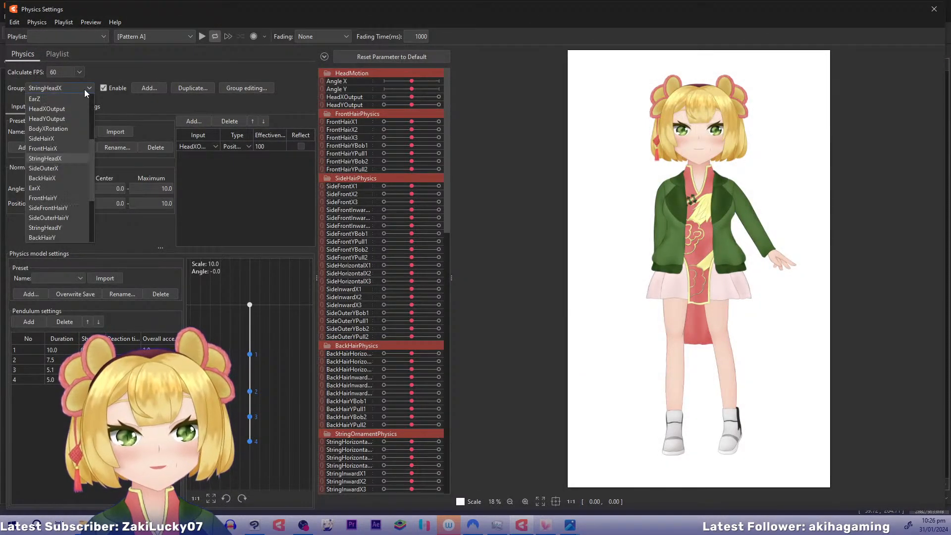
pyautogui.click(68, 237)
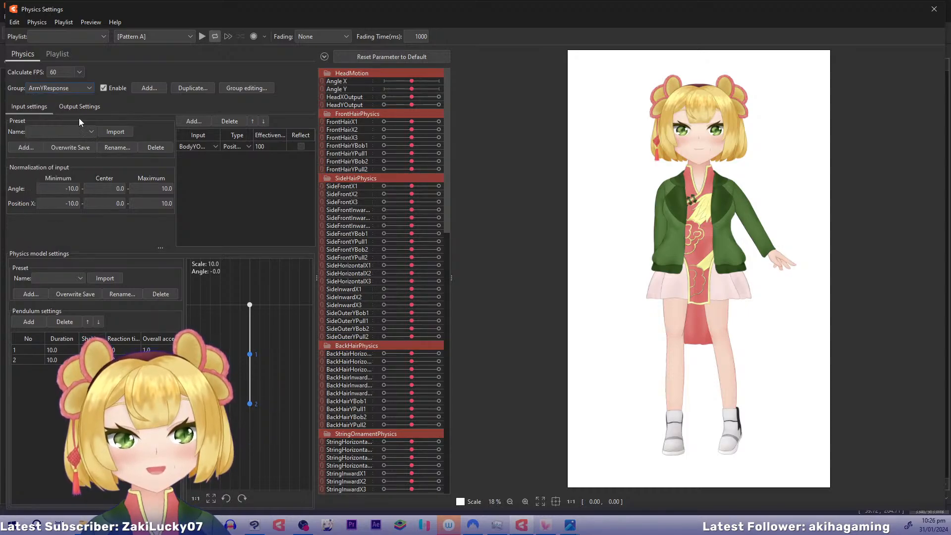
pyautogui.click(181, 90)
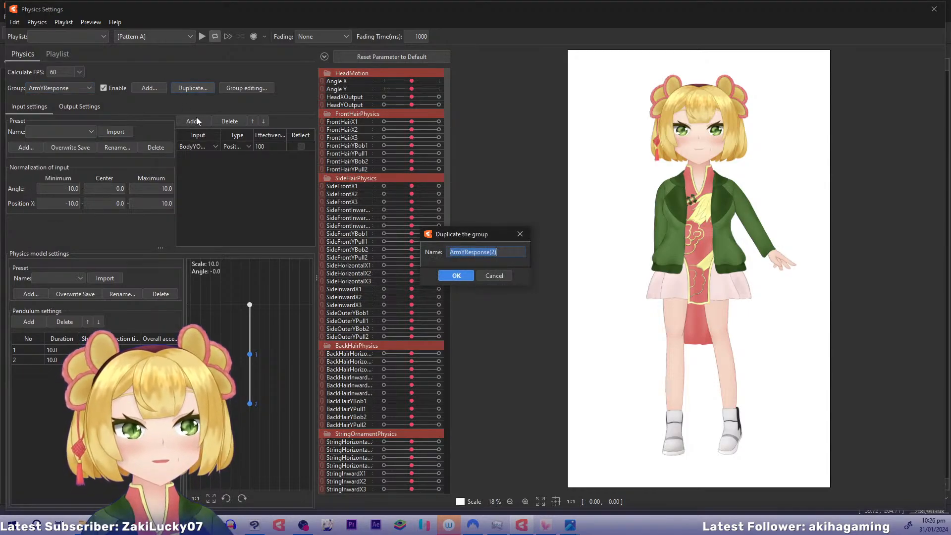
pyautogui.write('Arm')
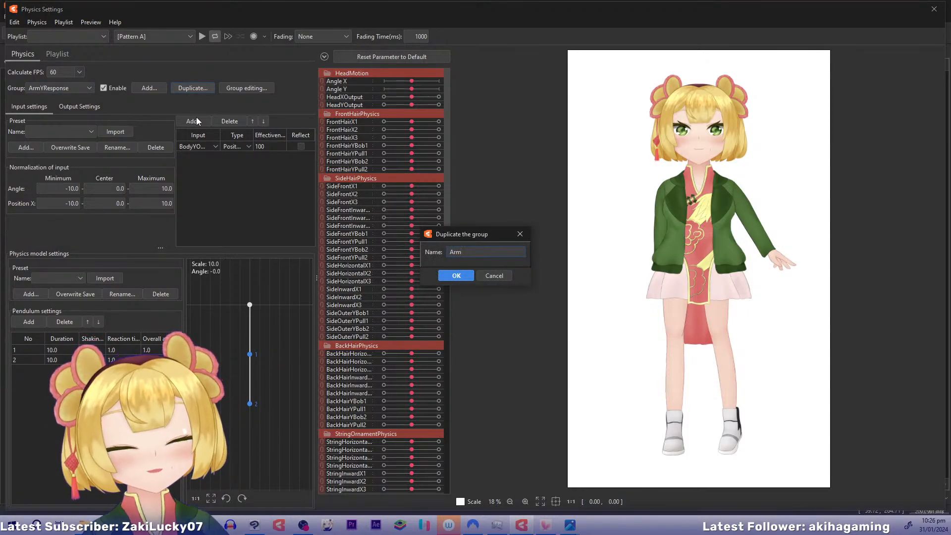
pyautogui.write('XResponse')
pyautogui.press('Return')
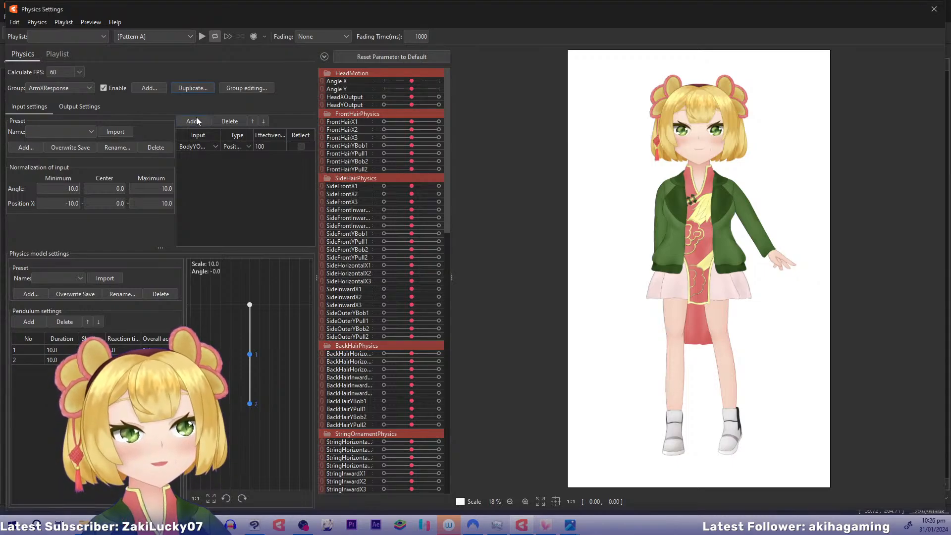
# Change the input parameter of the ArmXResponse group to BodyXOutput
pyautogui.click(186, 147)
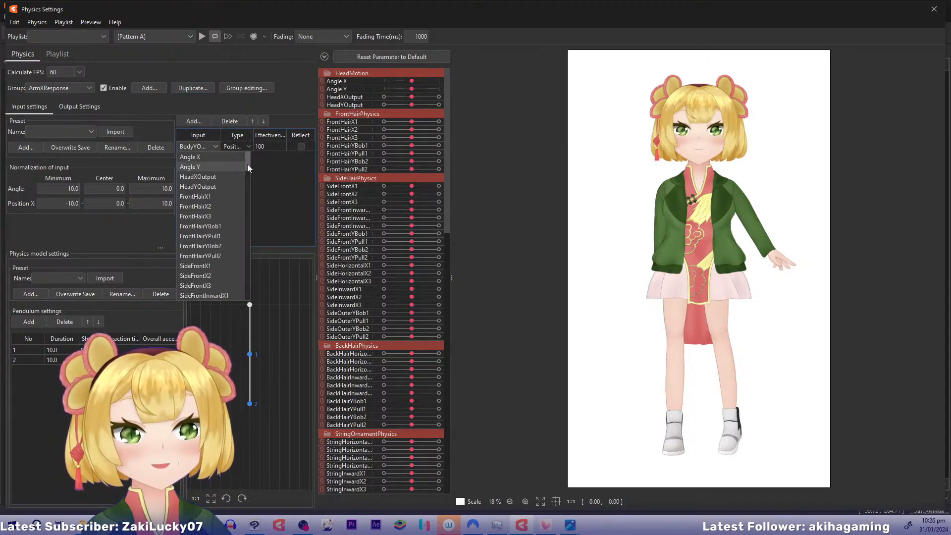
pyautogui.moveTo(248, 164); pyautogui.dragTo(261, 275)
pyautogui.click(218, 230)
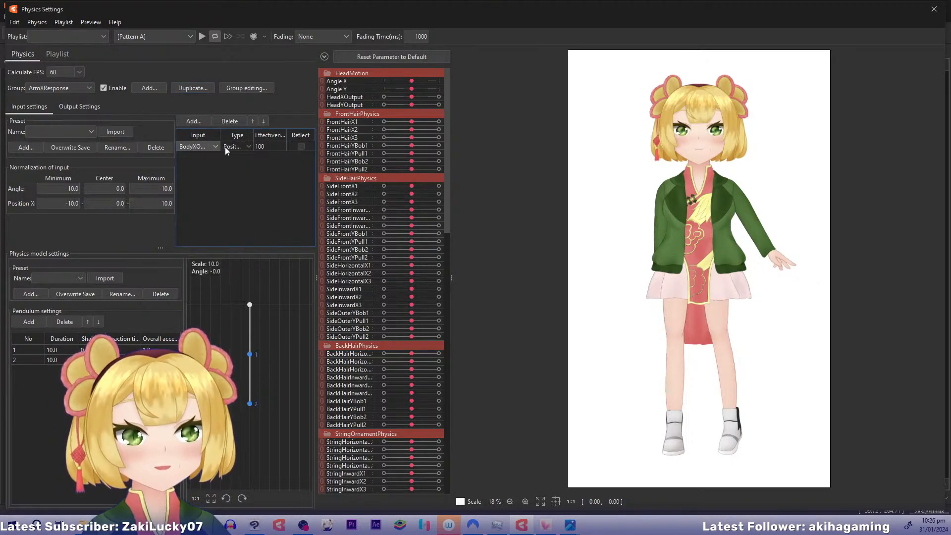
# Delete the second pendulum of ArmXResponse together with its ArmSwingY2 output
pyautogui.click(69, 107)
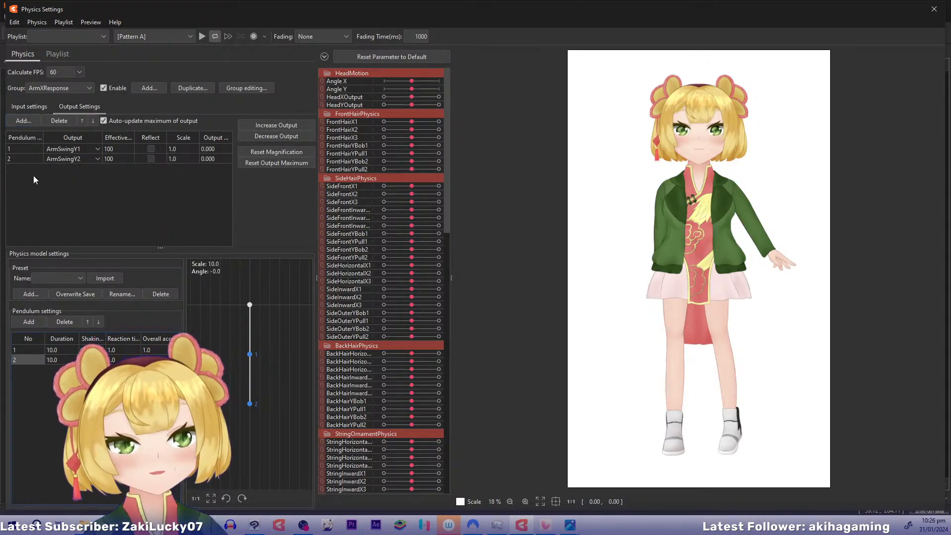
pyautogui.click(61, 319)
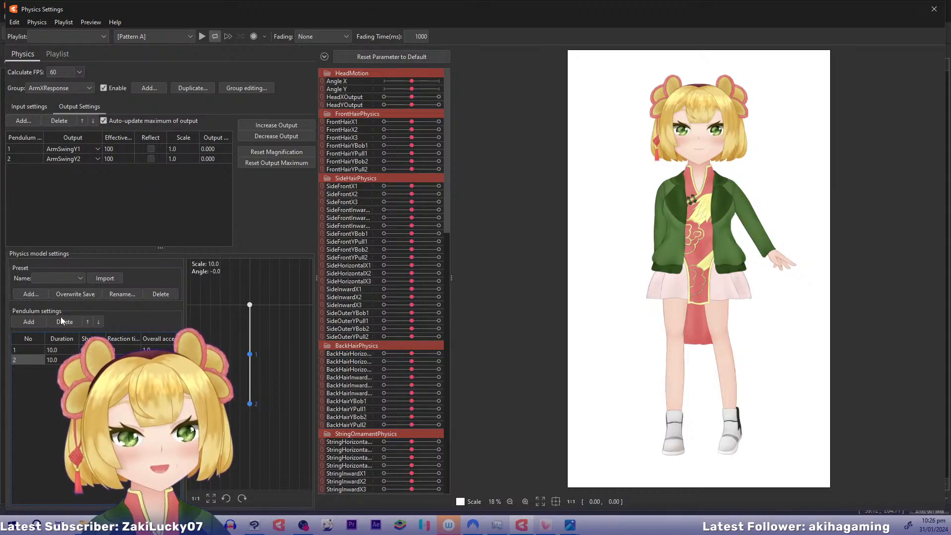
pyautogui.click(577, 252)
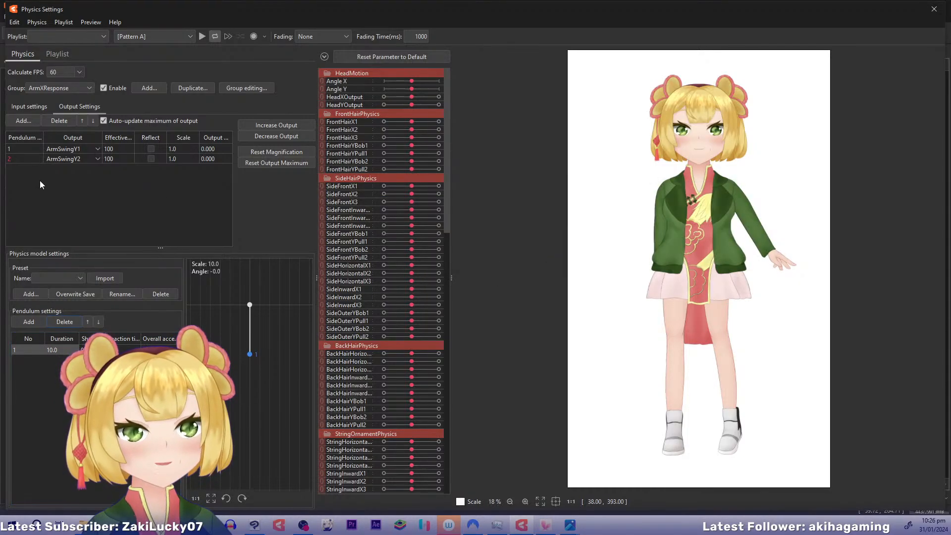
pyautogui.click(25, 158)
pyautogui.click(70, 122)
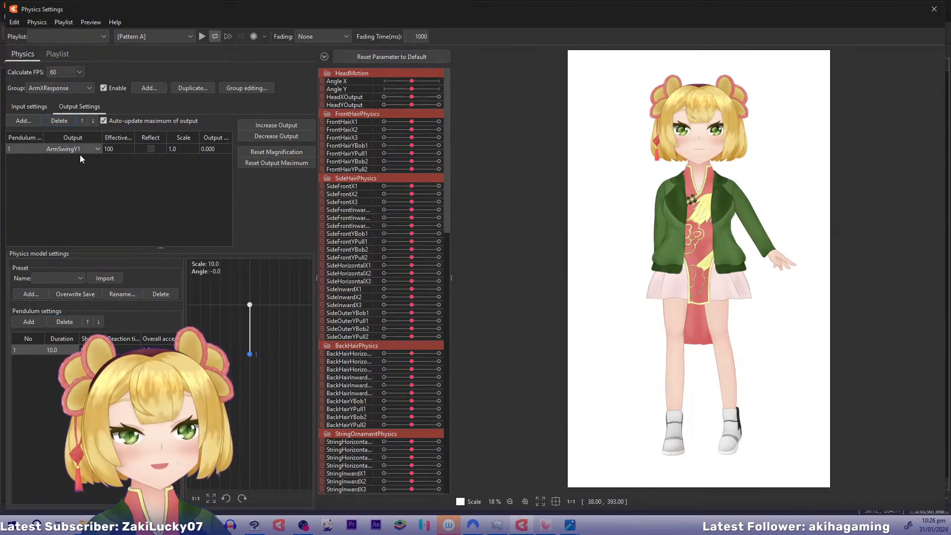
# Change the output parameter of the ArmXResponse group's remaining pendulum to ArmSwingX
pyautogui.click(94, 148)
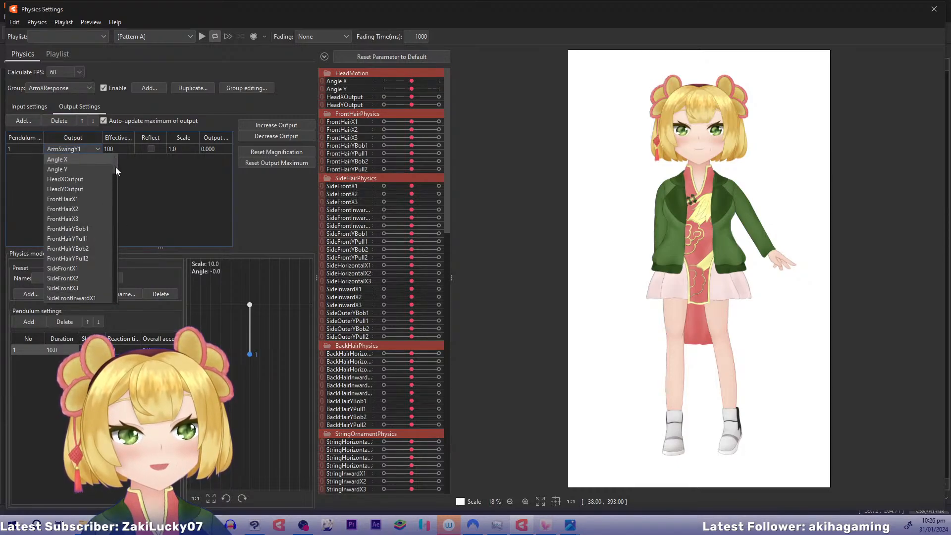
pyautogui.scroll(-15, 115, 229)
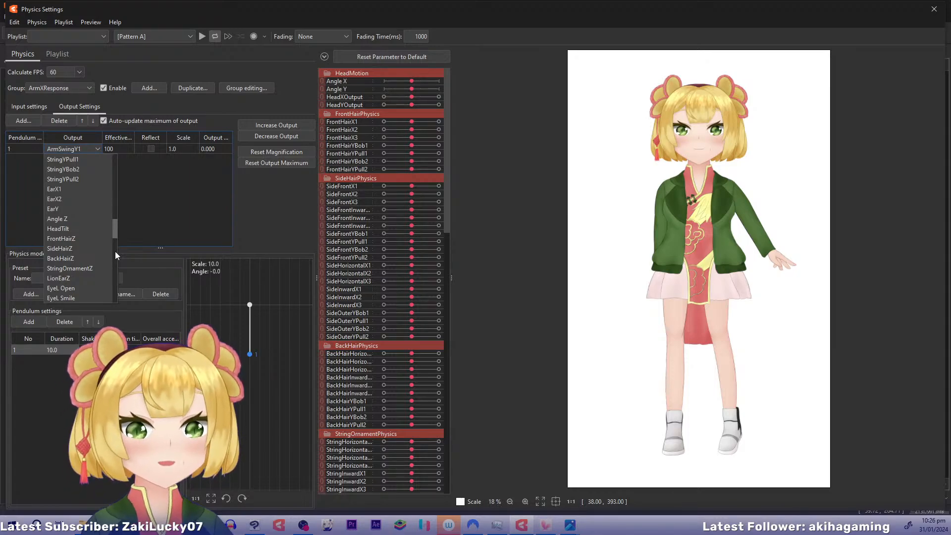
pyautogui.scroll(-6, 115, 251)
pyautogui.scroll(-5, 115, 251)
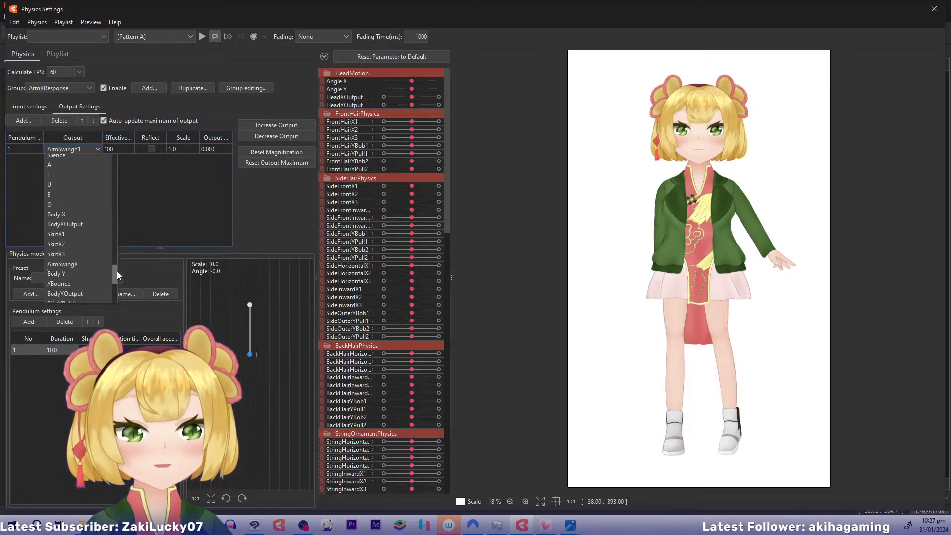
pyautogui.scroll(-5, 117, 269)
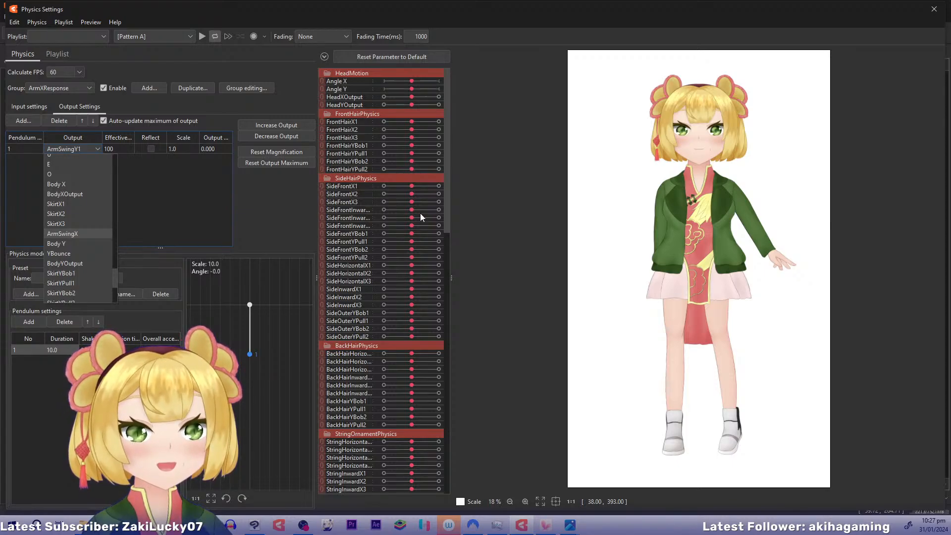
pyautogui.click(63, 233)
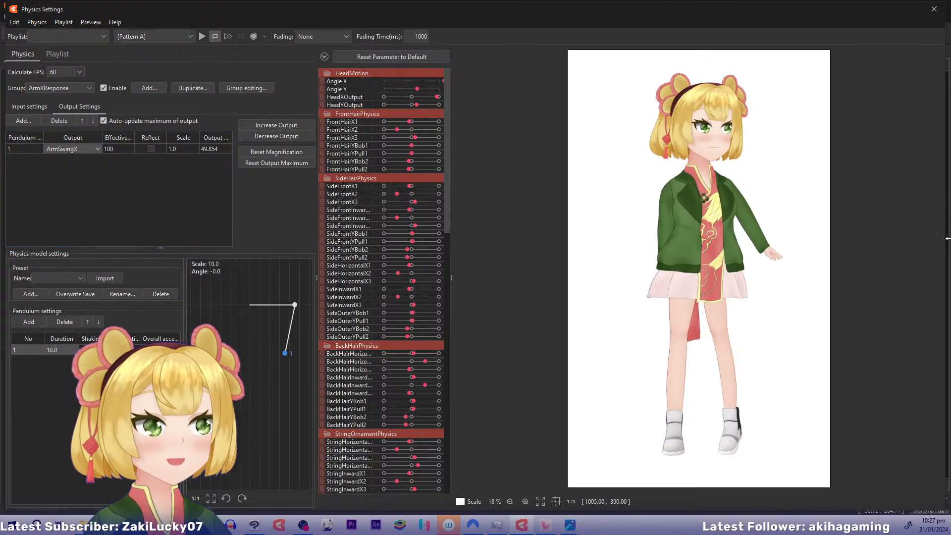
# Test the ArmXResponse physics by swinging the preview model around and playing Pattern A, and close the physics settings
pyautogui.moveTo(468, 243); pyautogui.dragTo(866, 252)
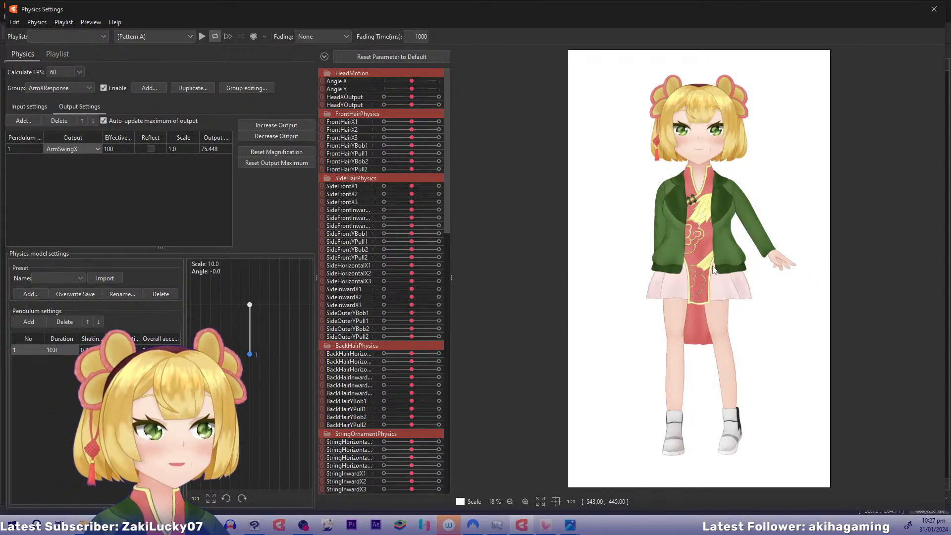
pyautogui.moveTo(711, 265); pyautogui.dragTo(938, 295)
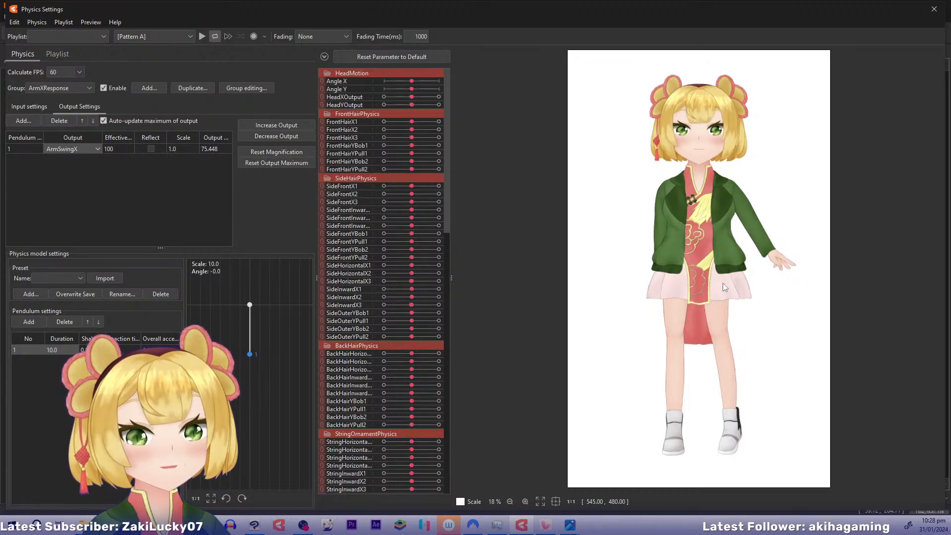
pyautogui.moveTo(886, 270); pyautogui.dragTo(577, 252)
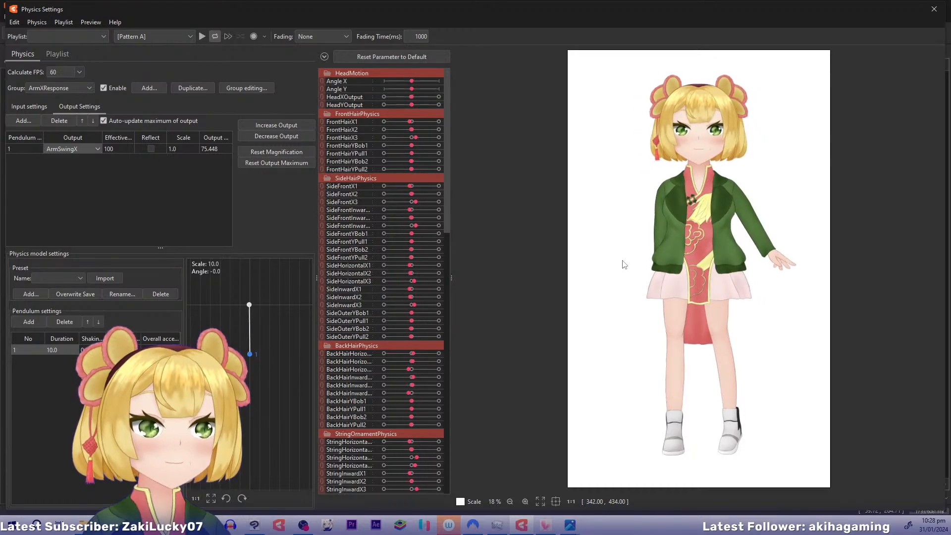
pyautogui.click(199, 36)
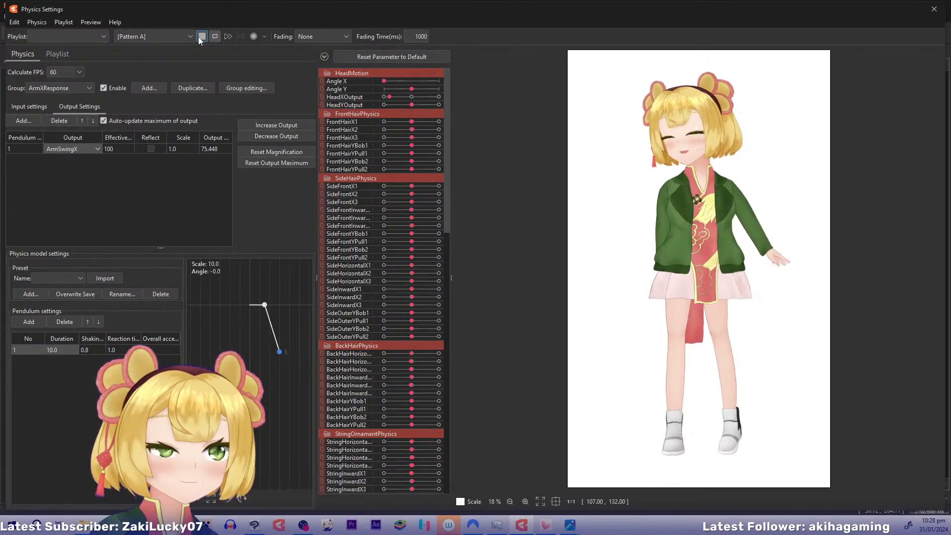
pyautogui.click(199, 37)
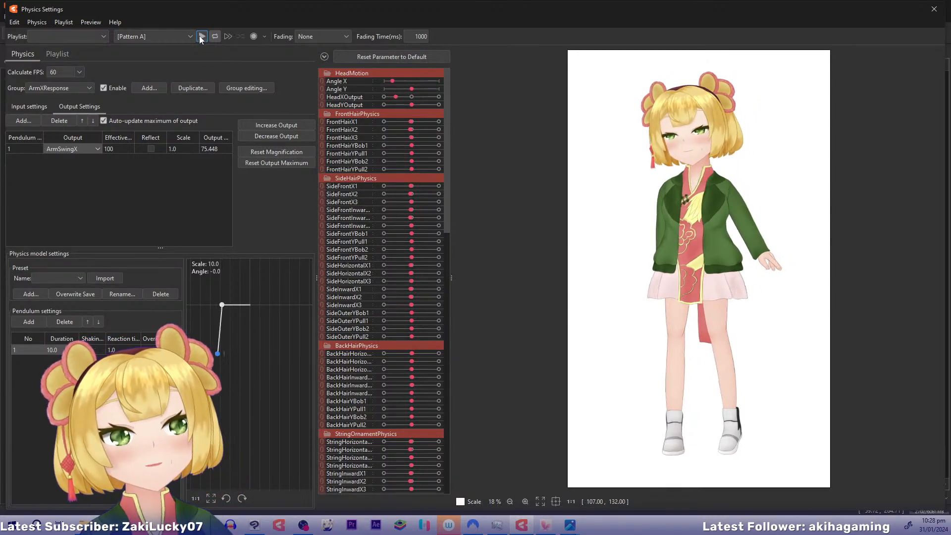
pyautogui.click(347, 55)
pyautogui.moveTo(648, 389); pyautogui.dragTo(728, 338)
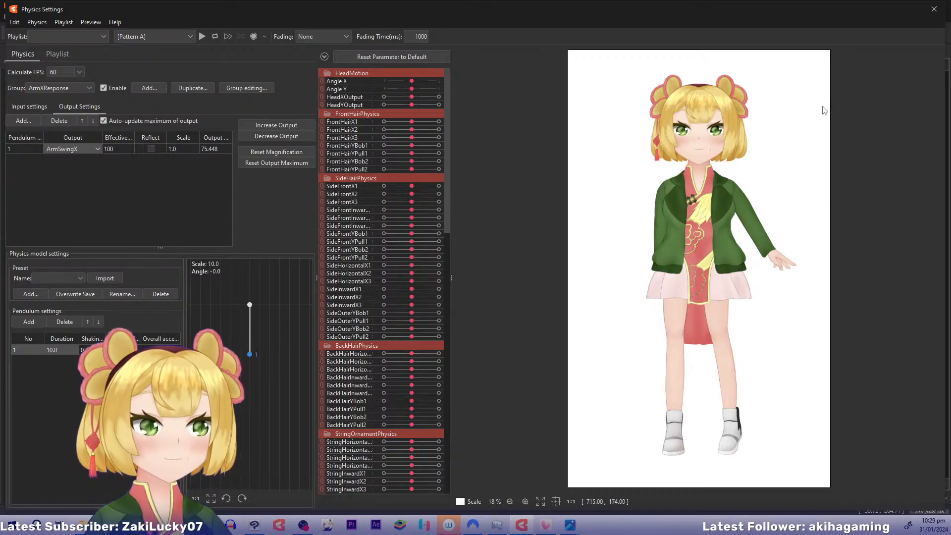
pyautogui.click(933, 15)
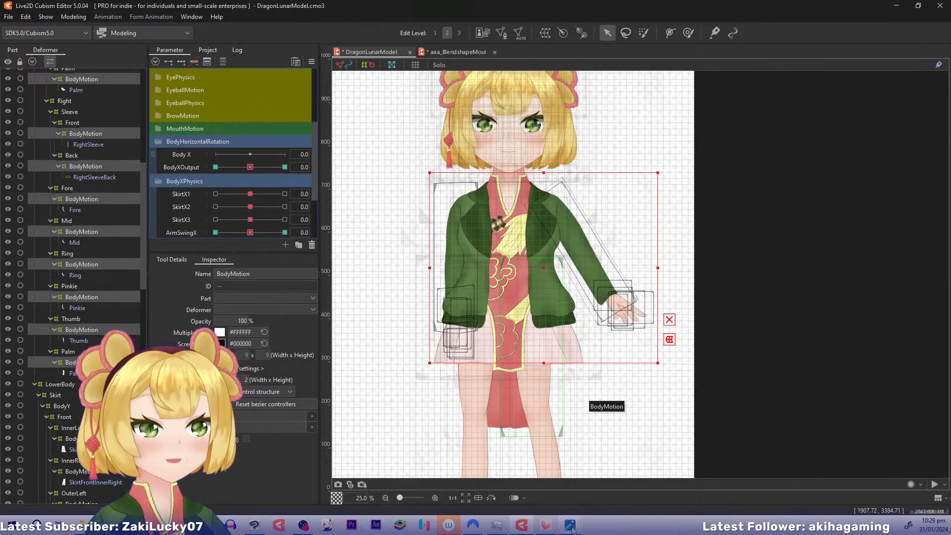
# Switch to VTube Studio and open the model settings at the LeanOut parameter
pyautogui.moveTo(572, 529)
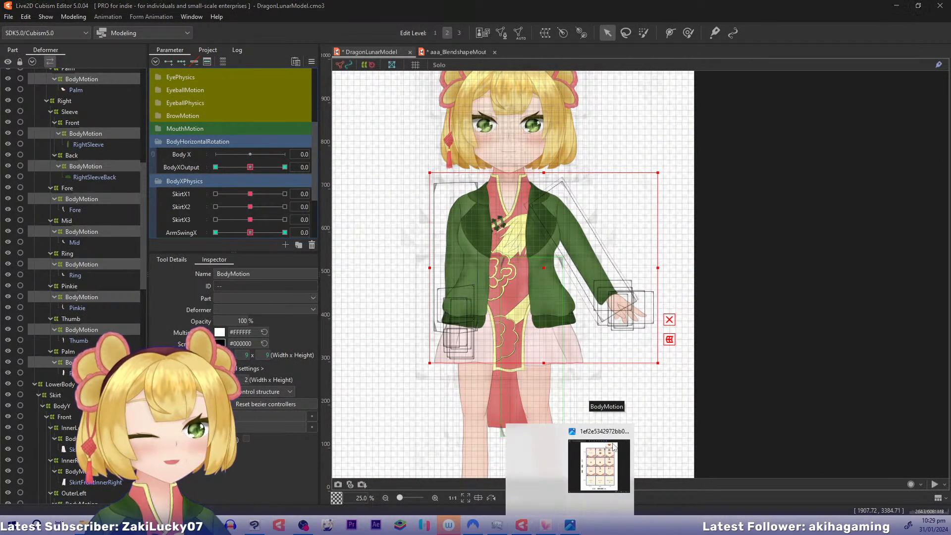
pyautogui.moveTo(608, 434)
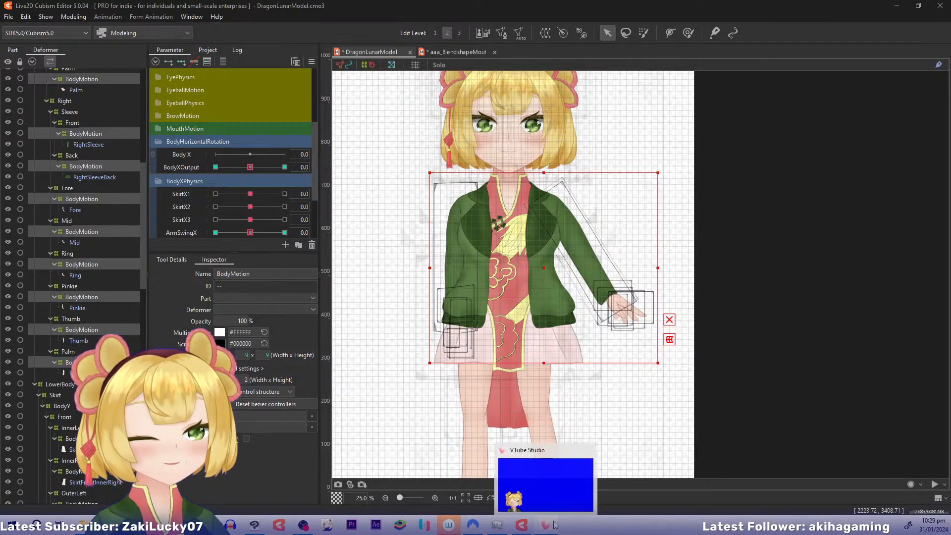
pyautogui.click(545, 481)
pyautogui.doubleClick(625, 256)
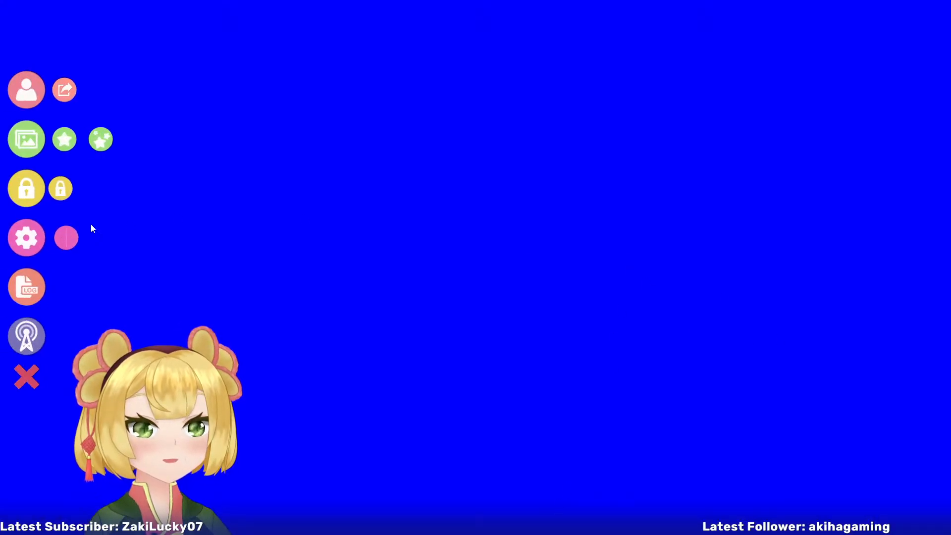
pyautogui.click(22, 237)
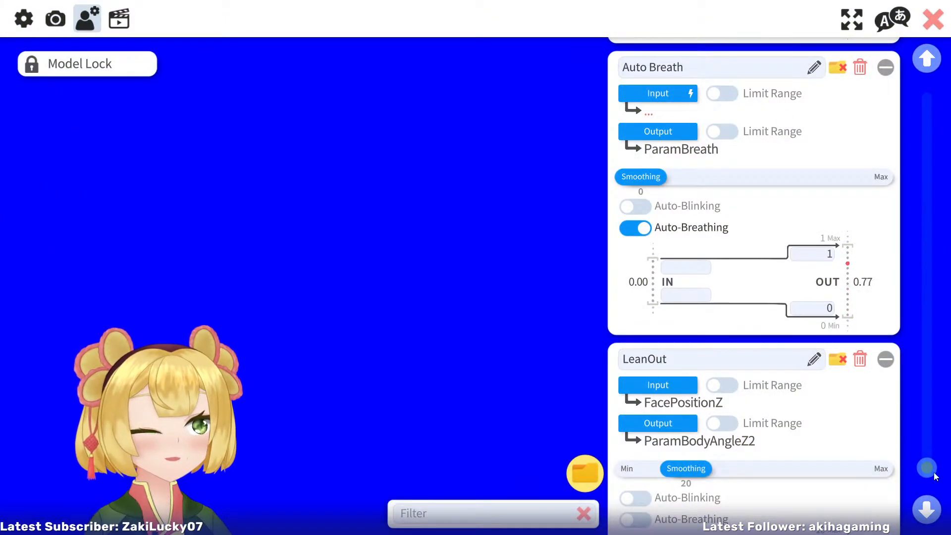
pyautogui.scroll(-3, 935, 475)
# Set LeanOut's tracking input to FacePositionY with an input range of -5 to 5
pyautogui.click(668, 212)
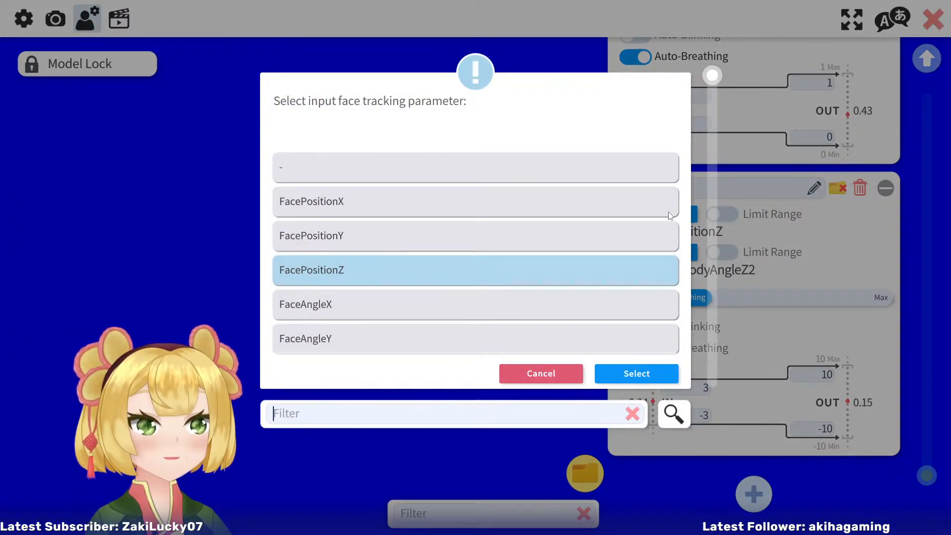
pyautogui.click(496, 231)
pyautogui.click(628, 378)
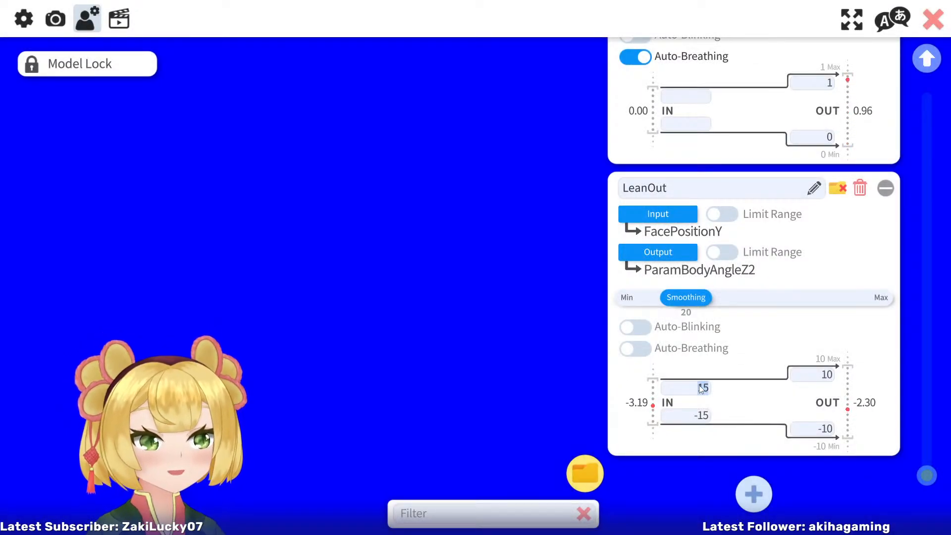
pyautogui.write('5')
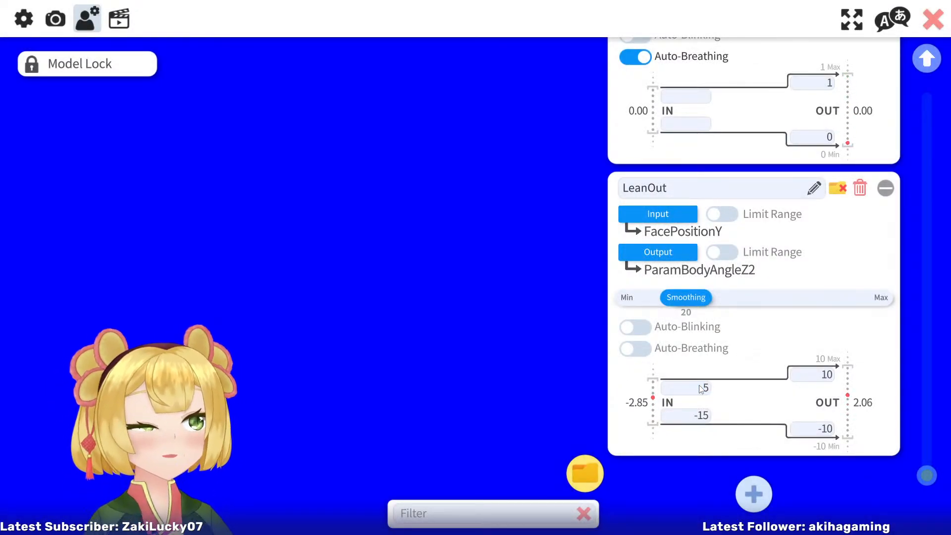
pyautogui.click(703, 417)
pyautogui.write('-')
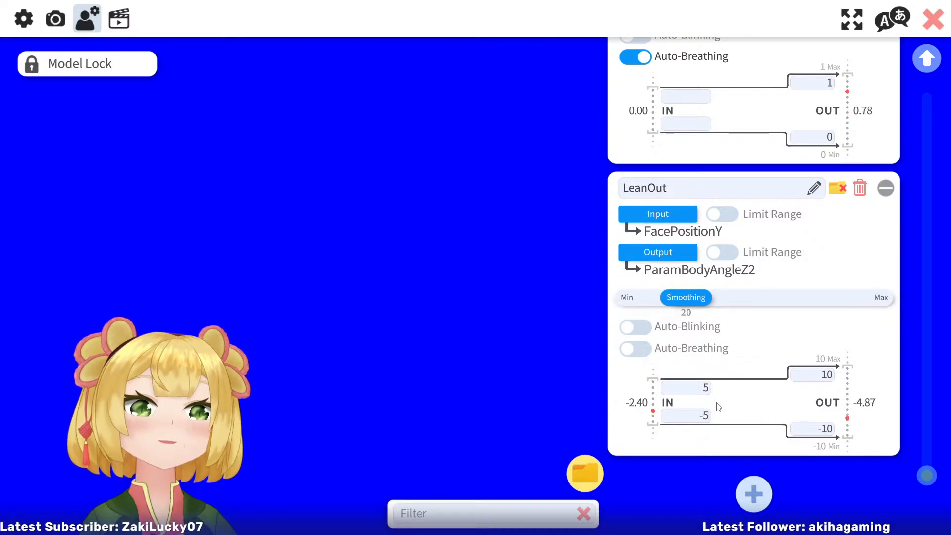
# Set LeanOut's tracking input to FaceAngleY with an input maximum of 5 and minimum of -50
pyautogui.click(671, 207)
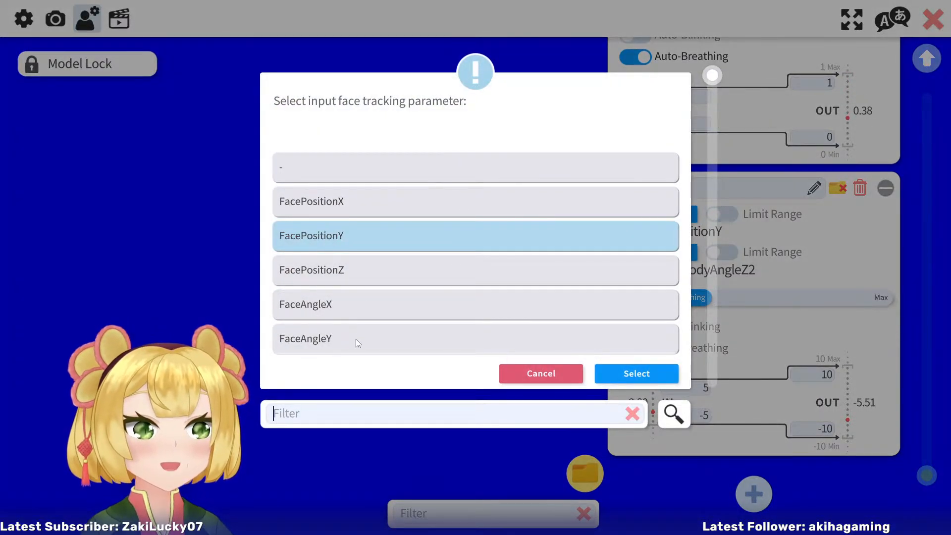
pyautogui.click(357, 339)
pyautogui.click(636, 373)
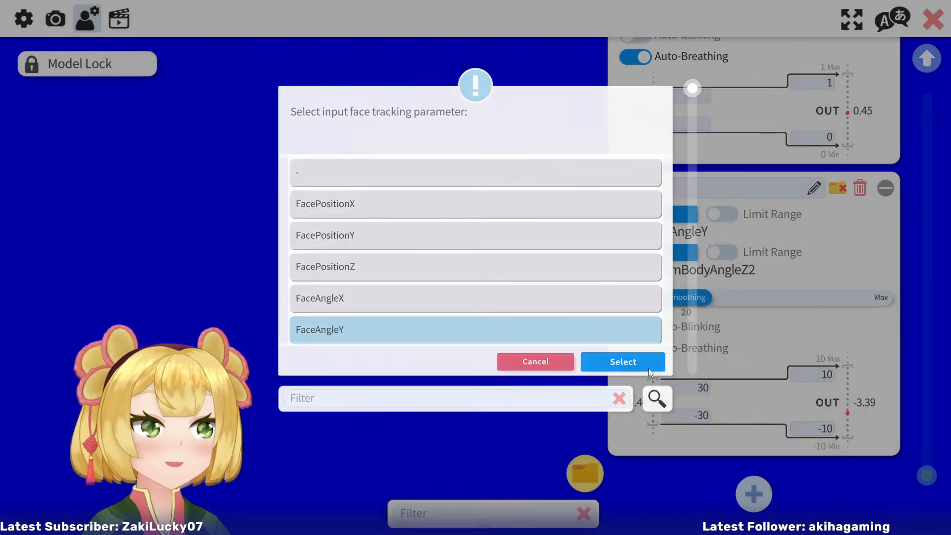
pyautogui.click(701, 389)
pyautogui.write('5')
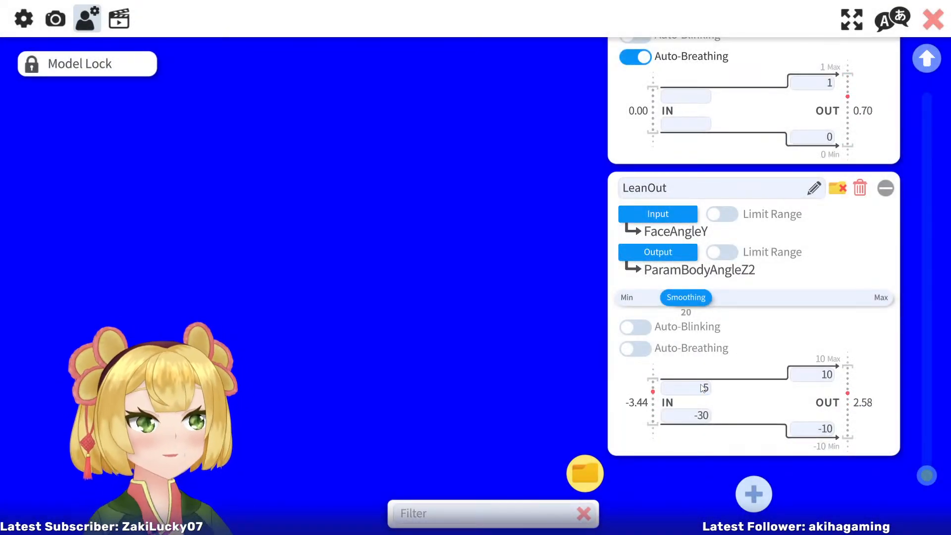
pyautogui.press('Tab')
pyautogui.write('-50')
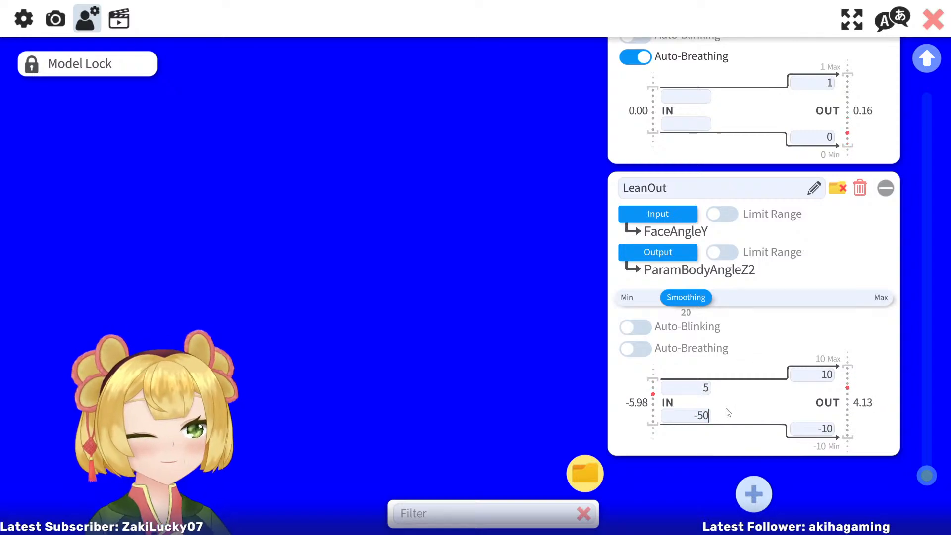